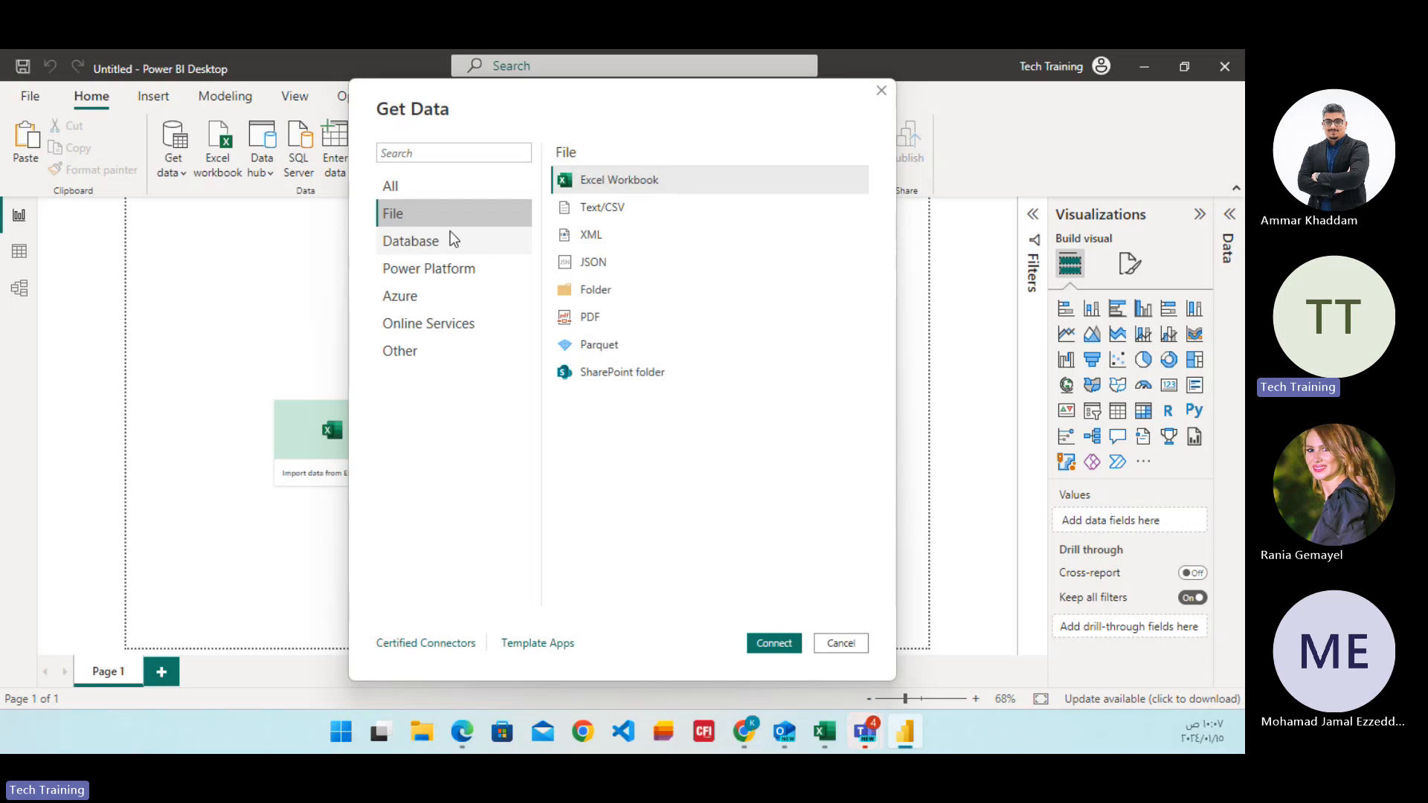
Connect to the Excel workbook Start-Power-Bi-Essentials-Dataset in the Downloads folder as the data source.
left_click(449, 243)
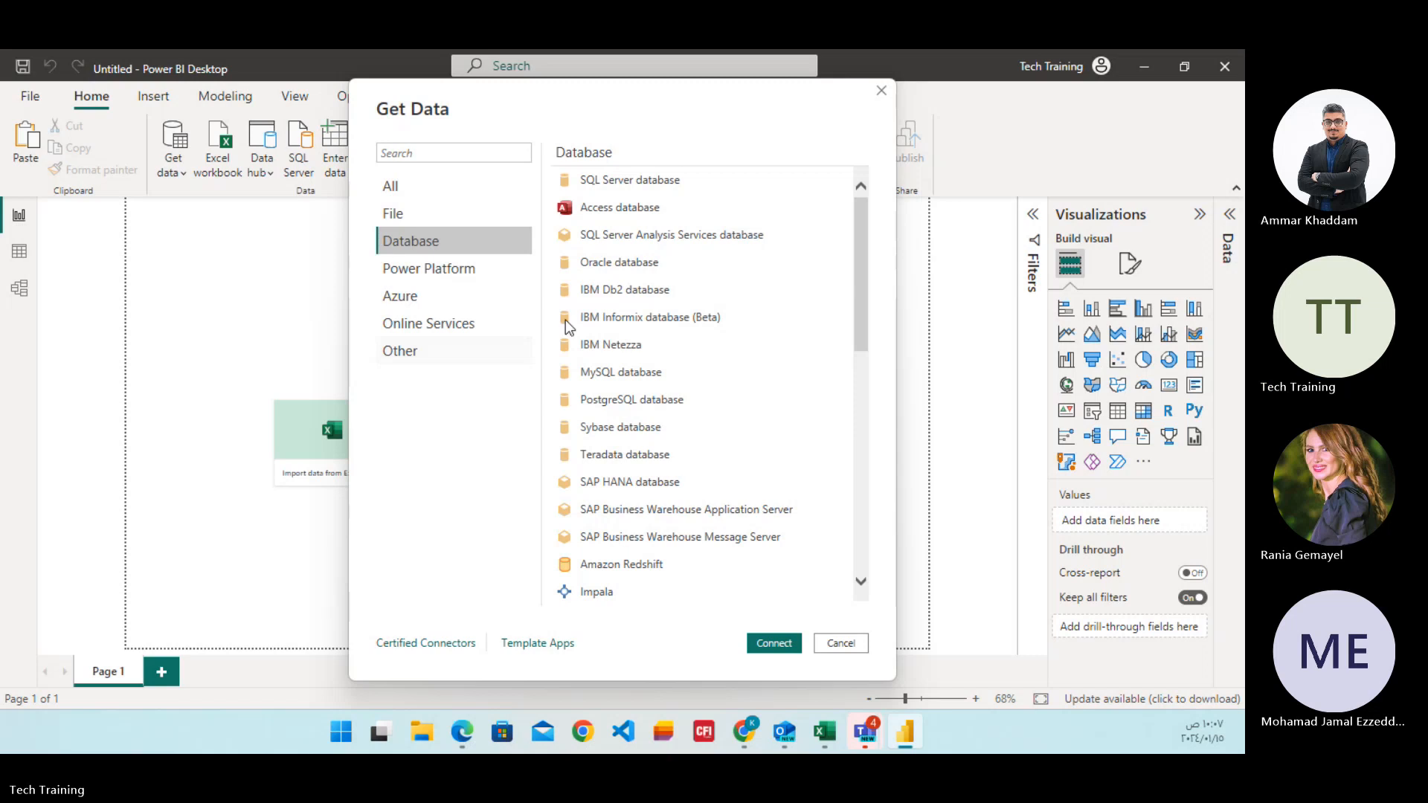
mouse_move(856, 236)
left_mouse_down()
mouse_move(856, 257)
mouse_move(846, 232)
left_mouse_up()
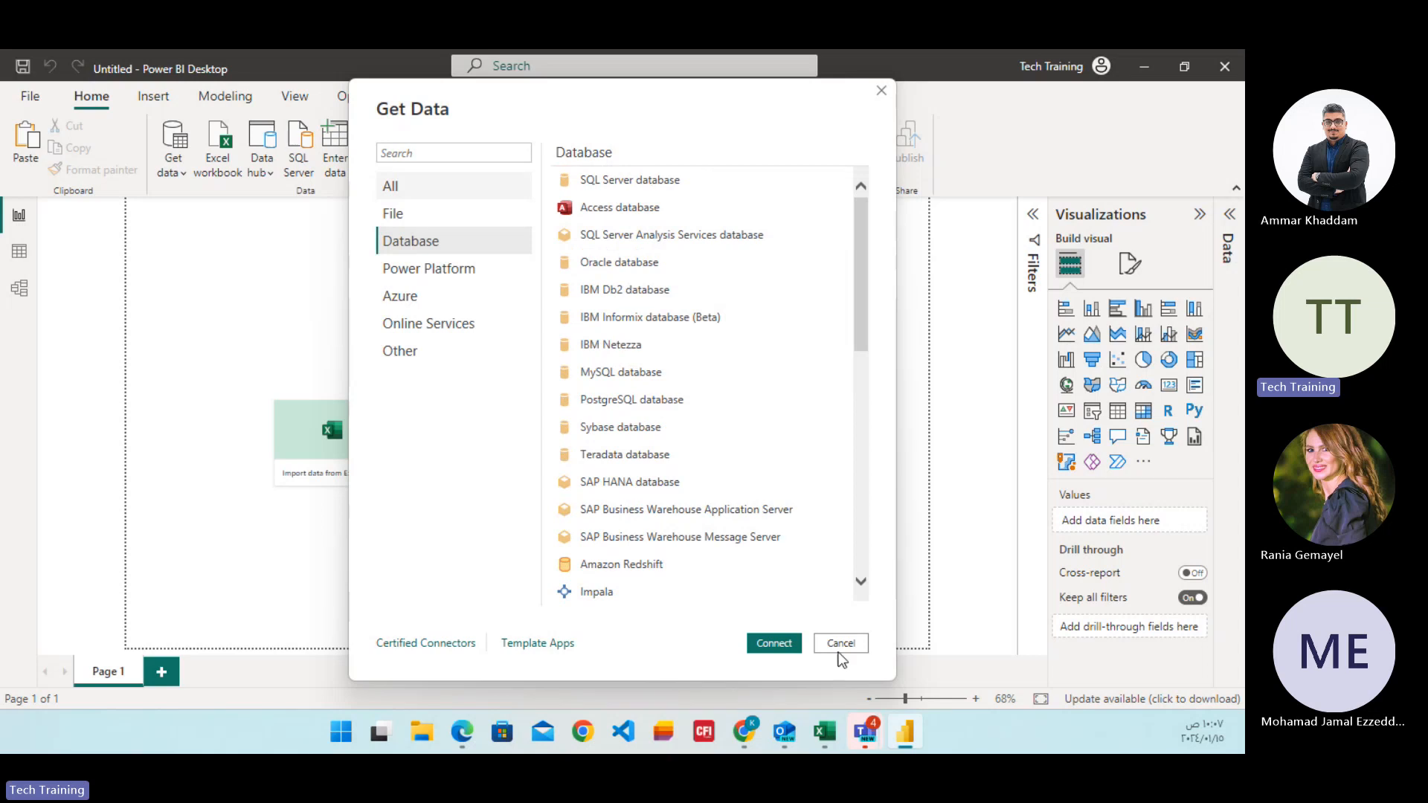
left_click(397, 186)
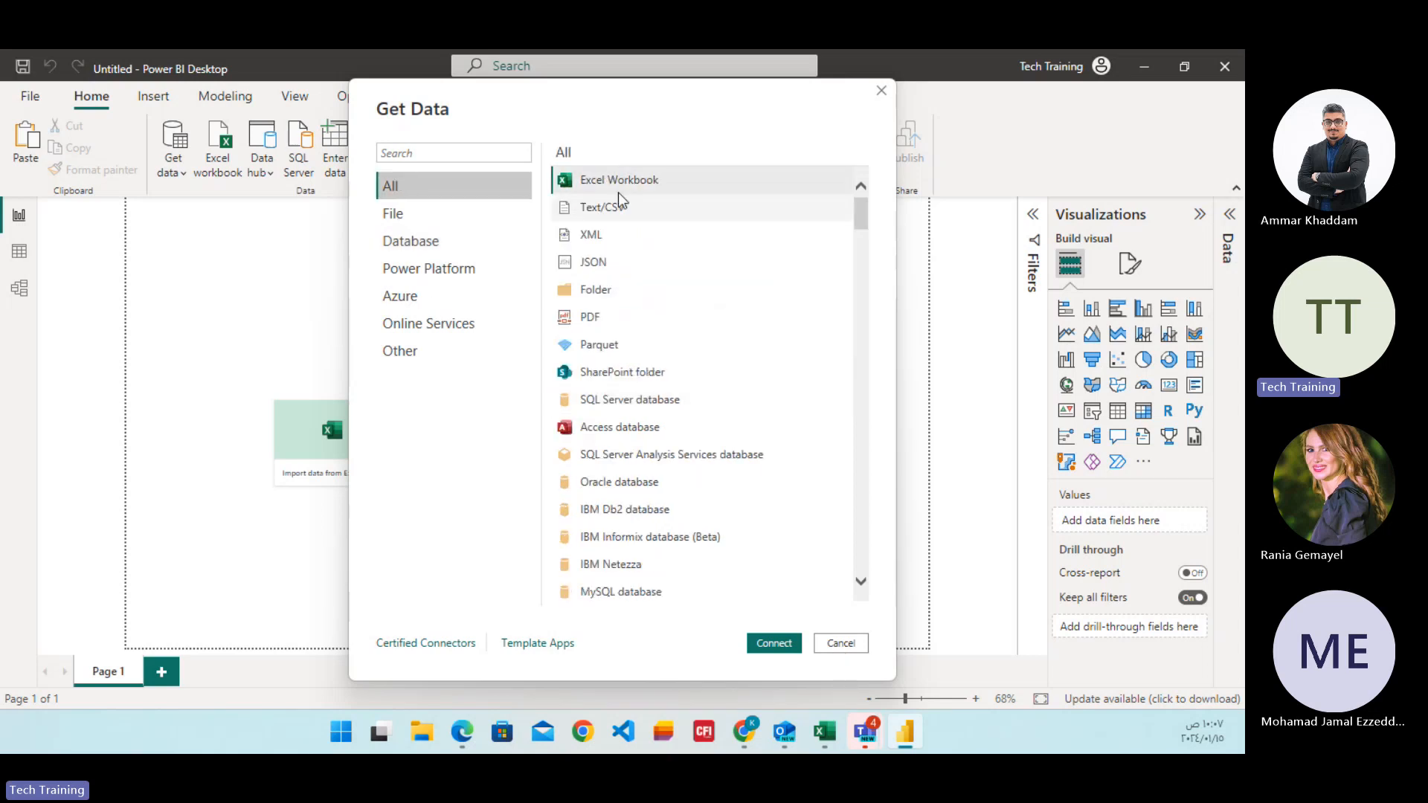
left_click(774, 644)
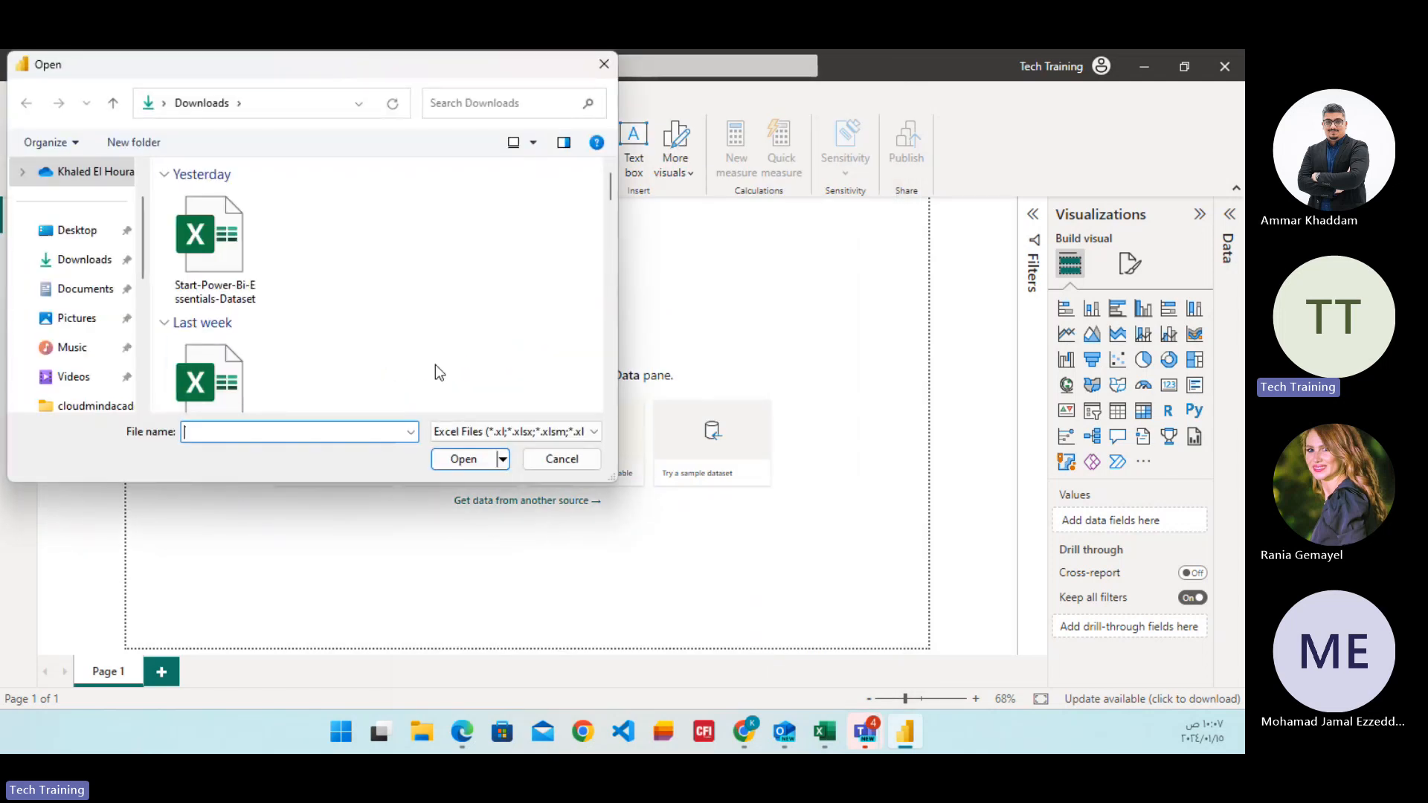
left_click(235, 281)
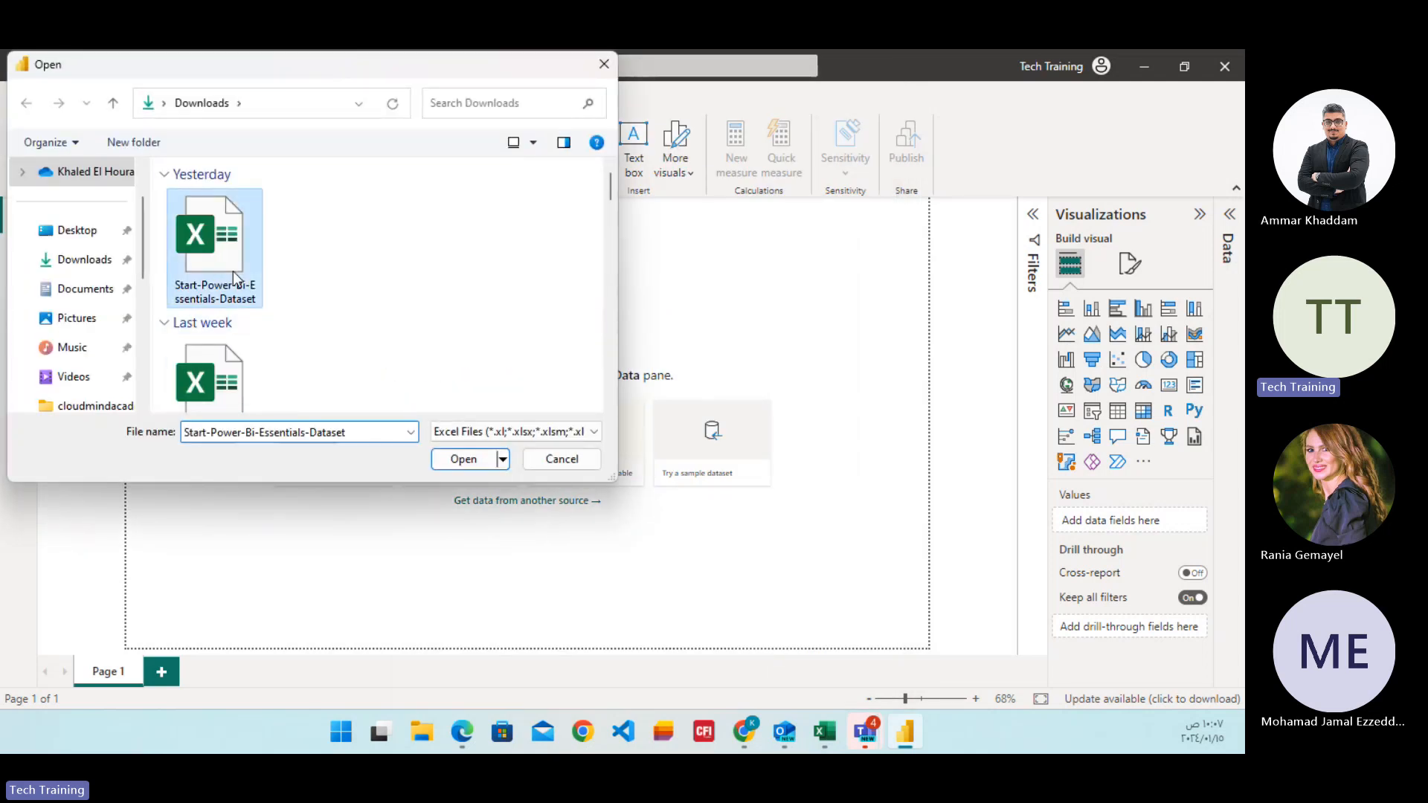
left_click(482, 464)
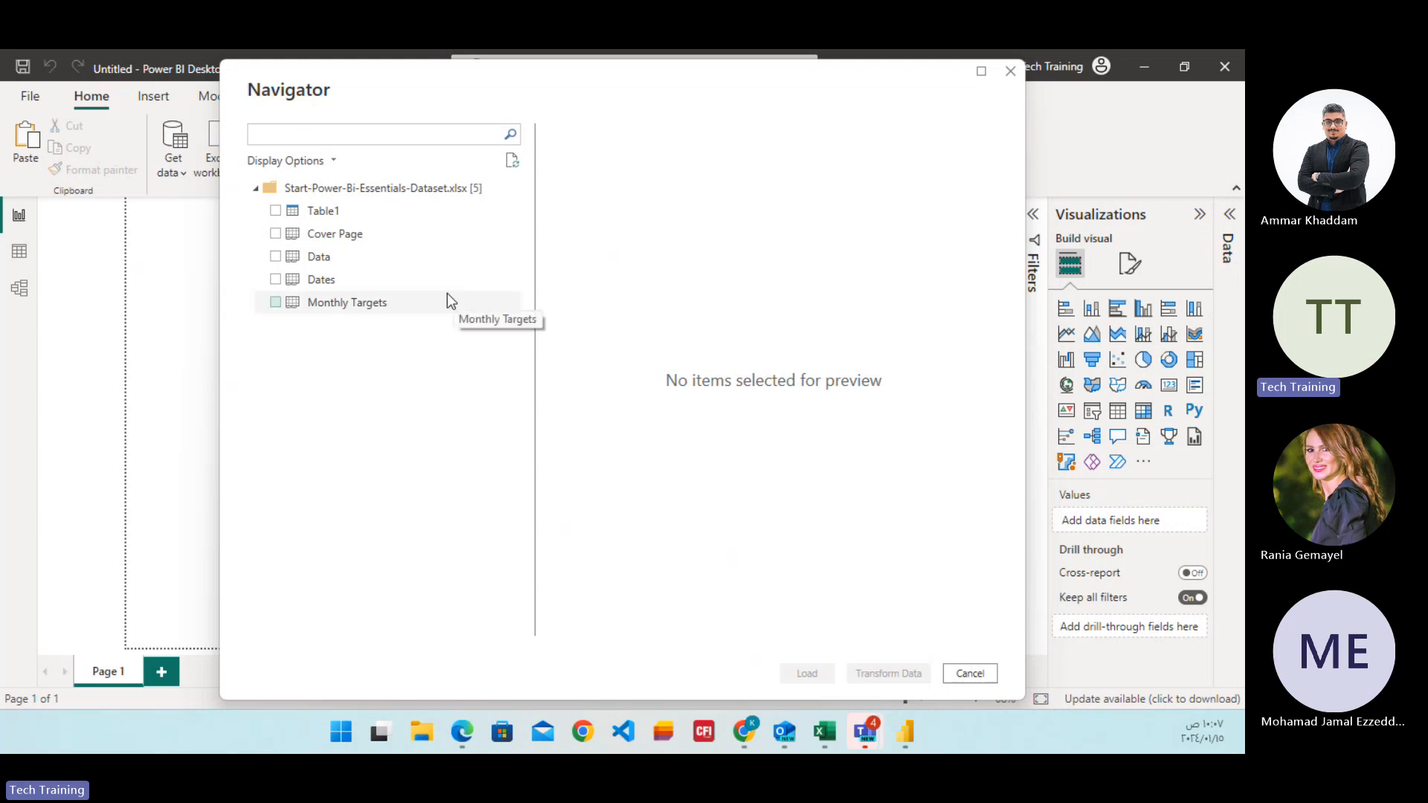
Preview the workbook's Table1, Cover Page, Data, Dates and Monthly Targets items.
left_click(341, 215)
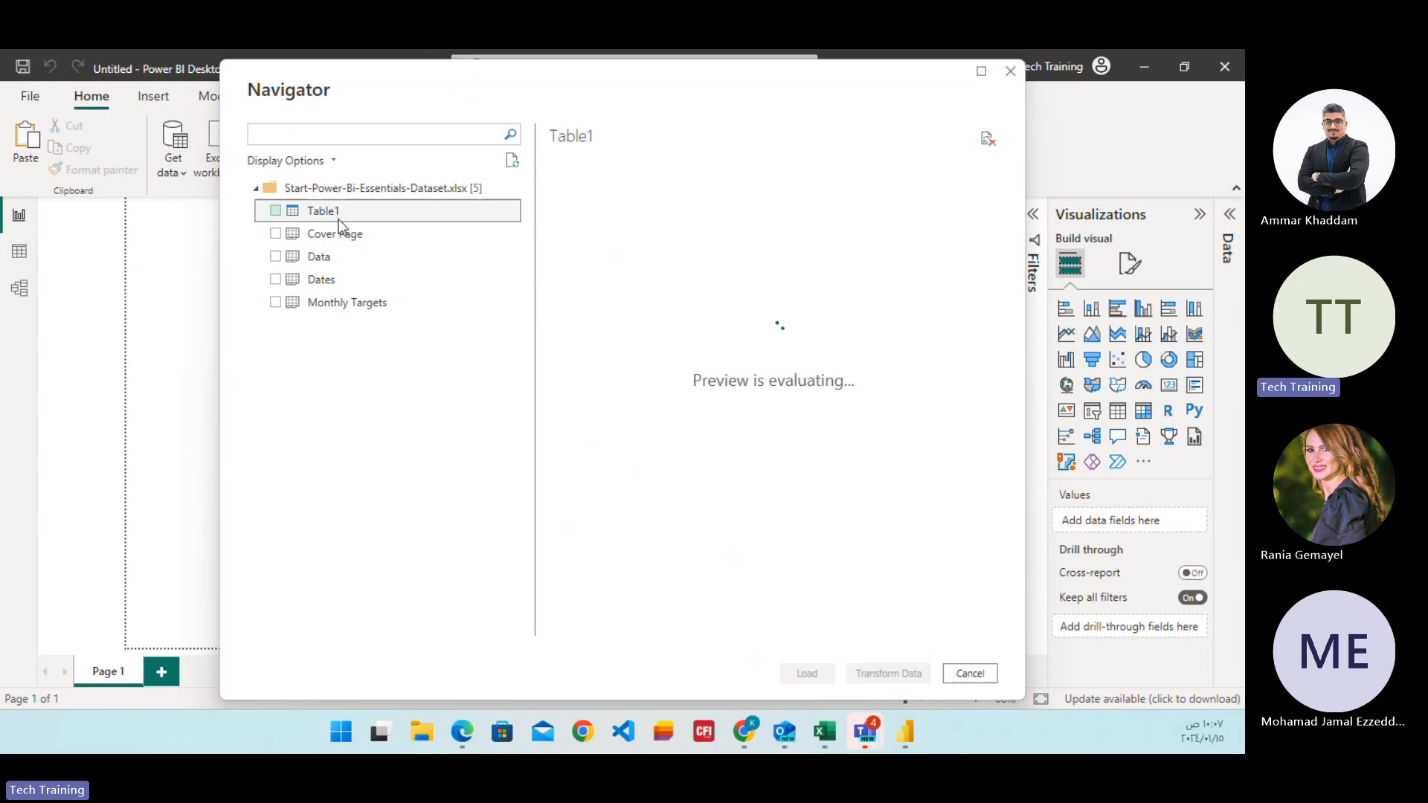
left_click(338, 237)
left_click(337, 255)
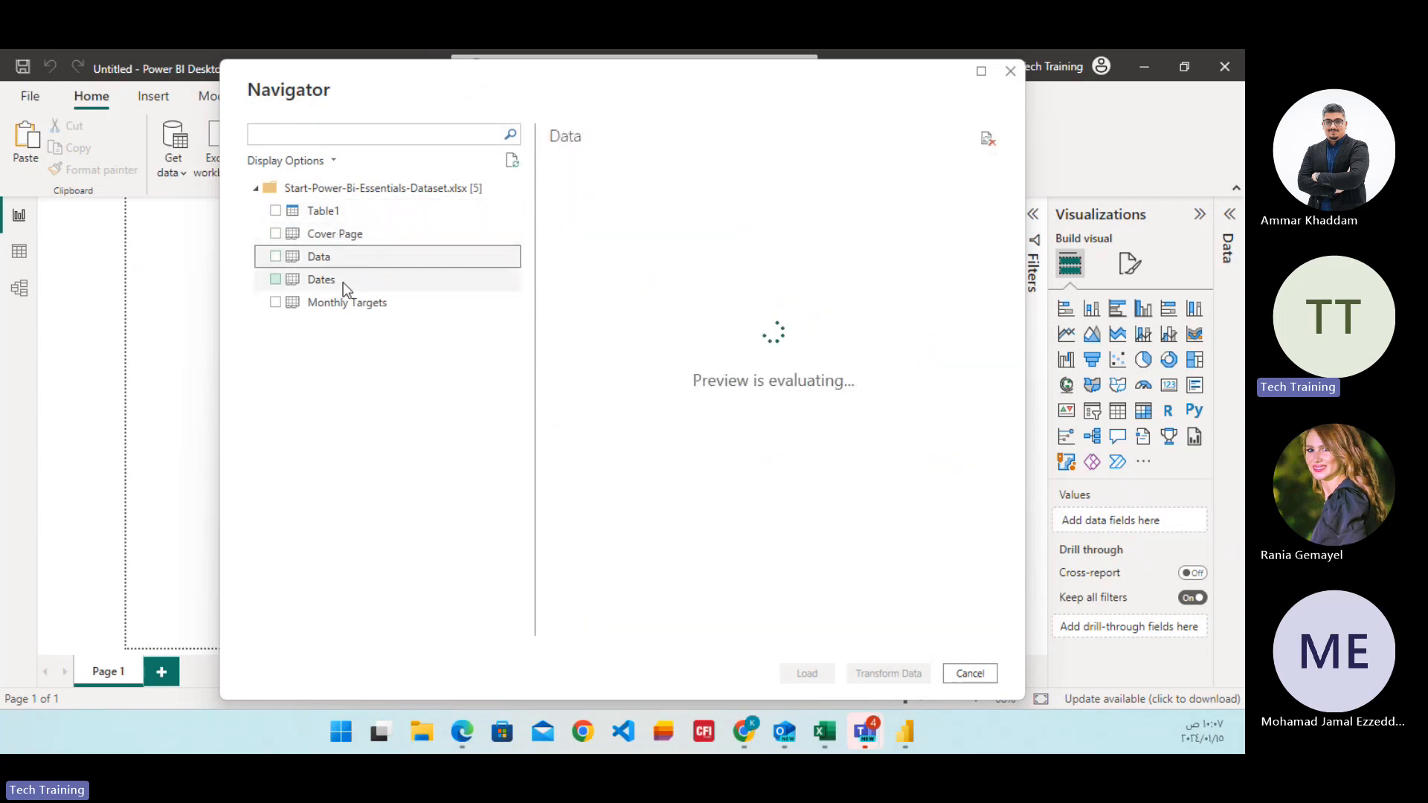
left_click(343, 281)
left_click(347, 308)
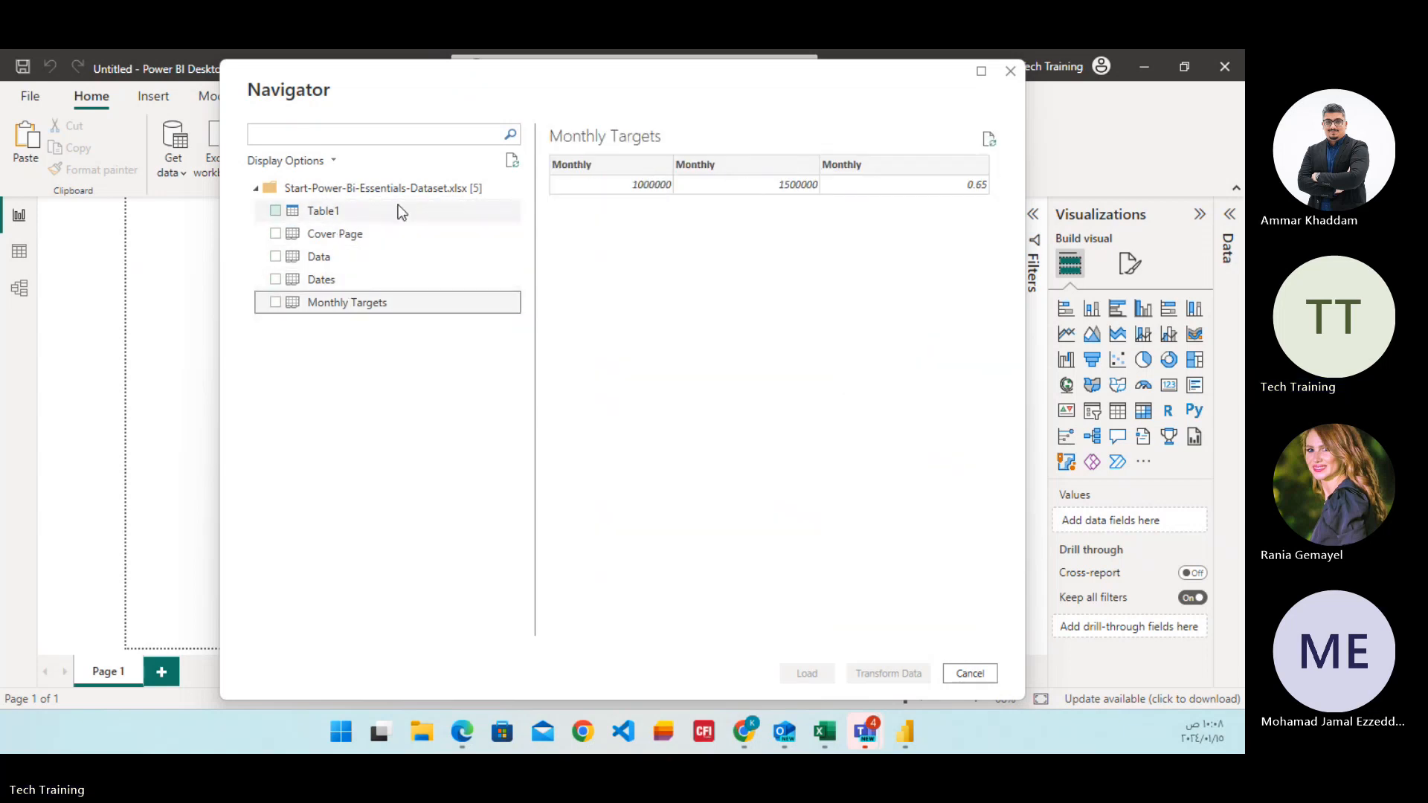
left_click(374, 215)
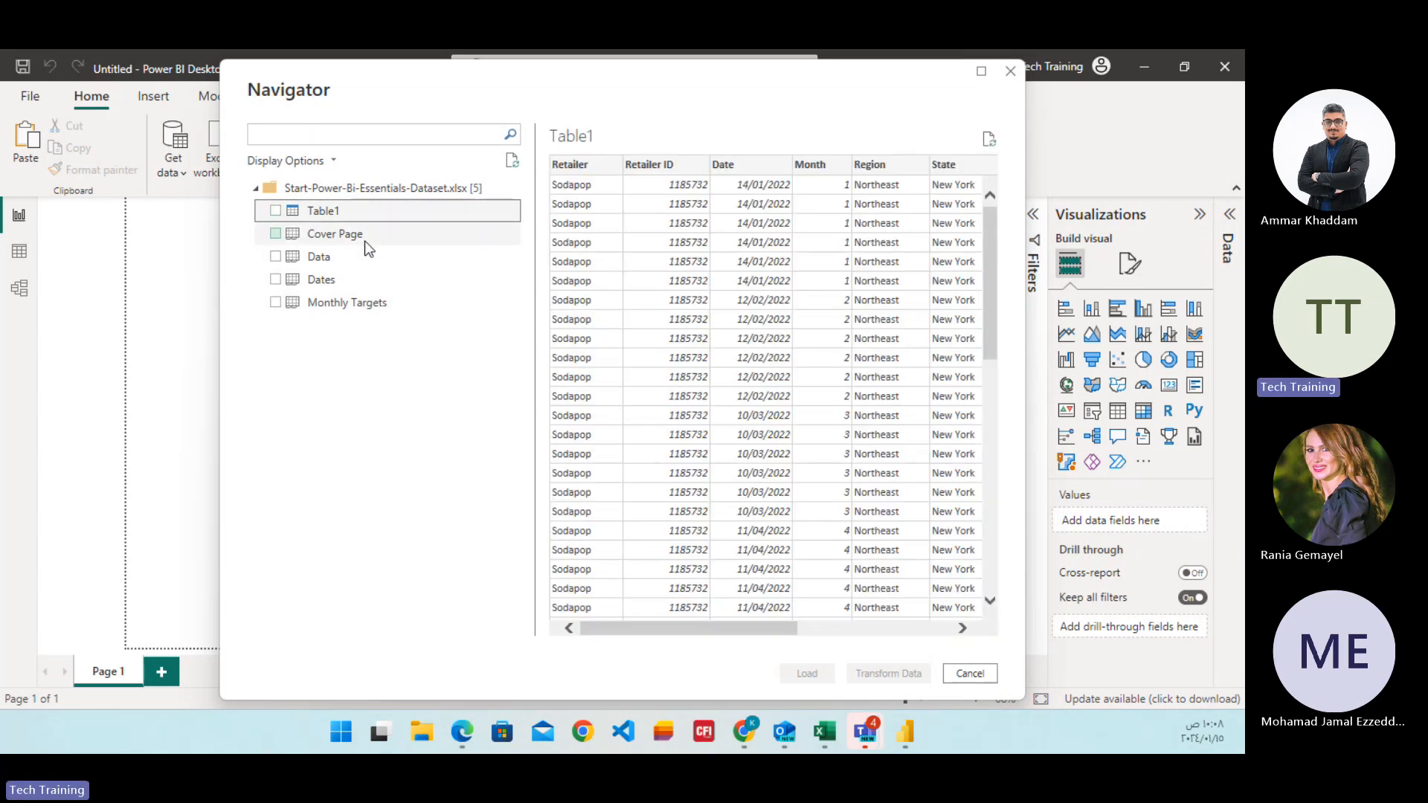
Select only the Data sheet for import and open it for transformation in Power Query Editor.
left_click(328, 260)
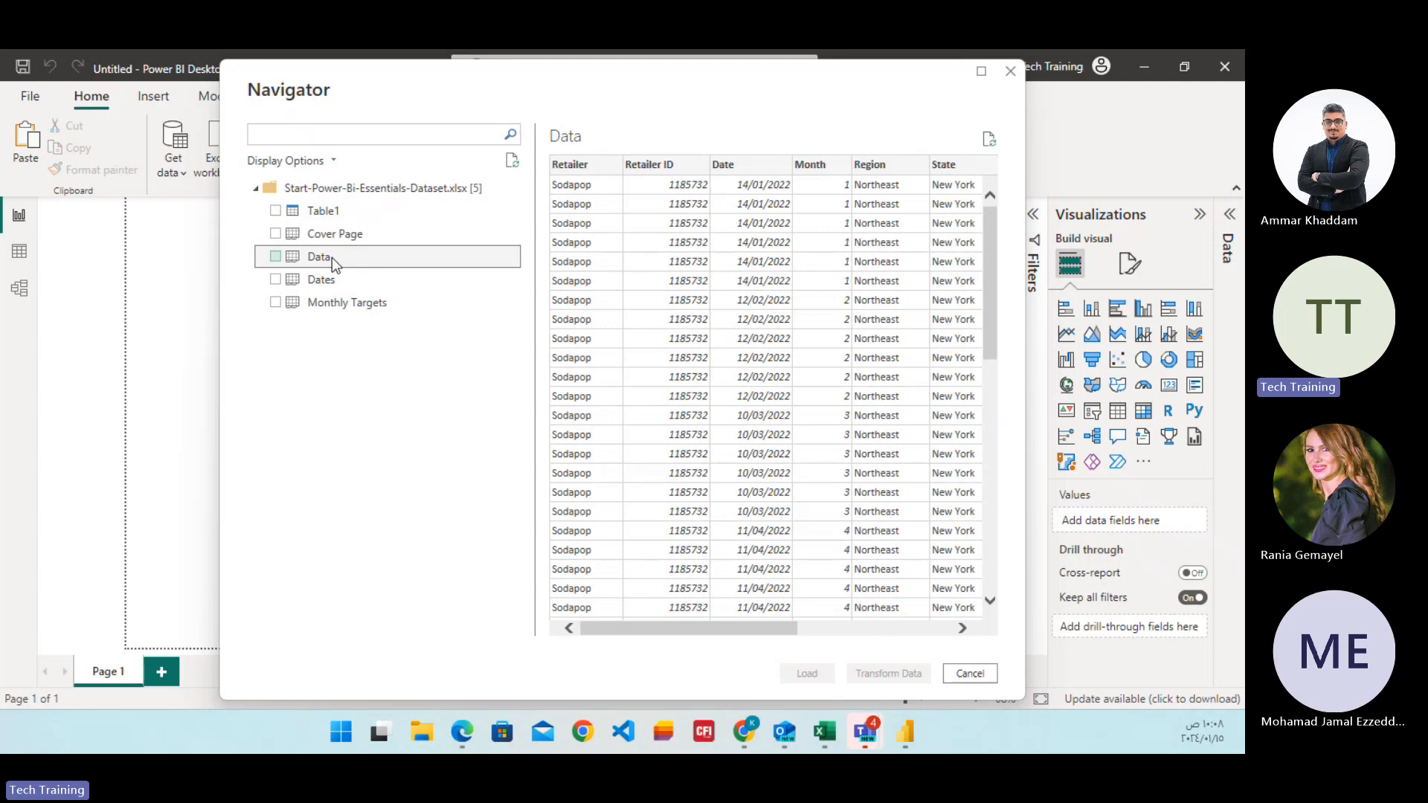
left_click(276, 258)
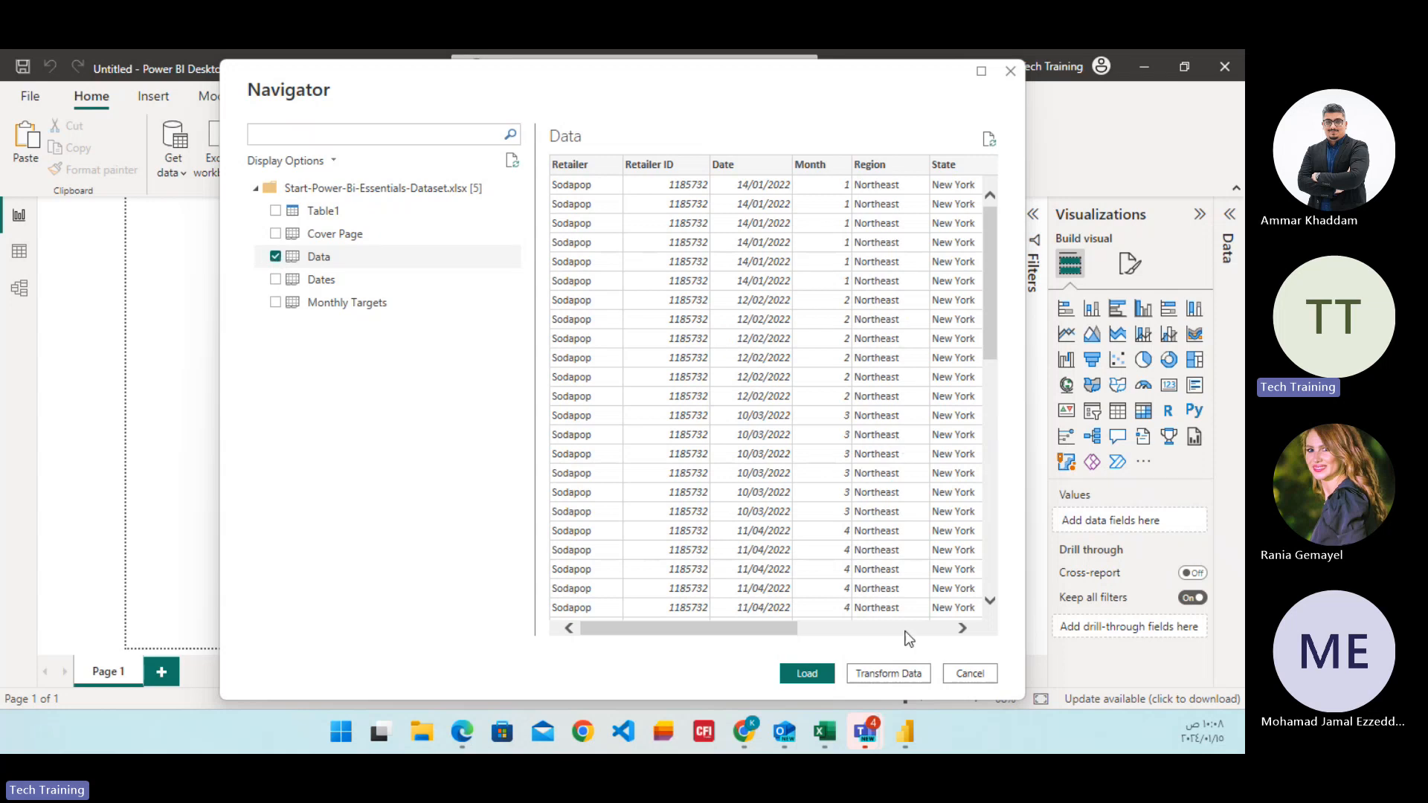
left_click(878, 672)
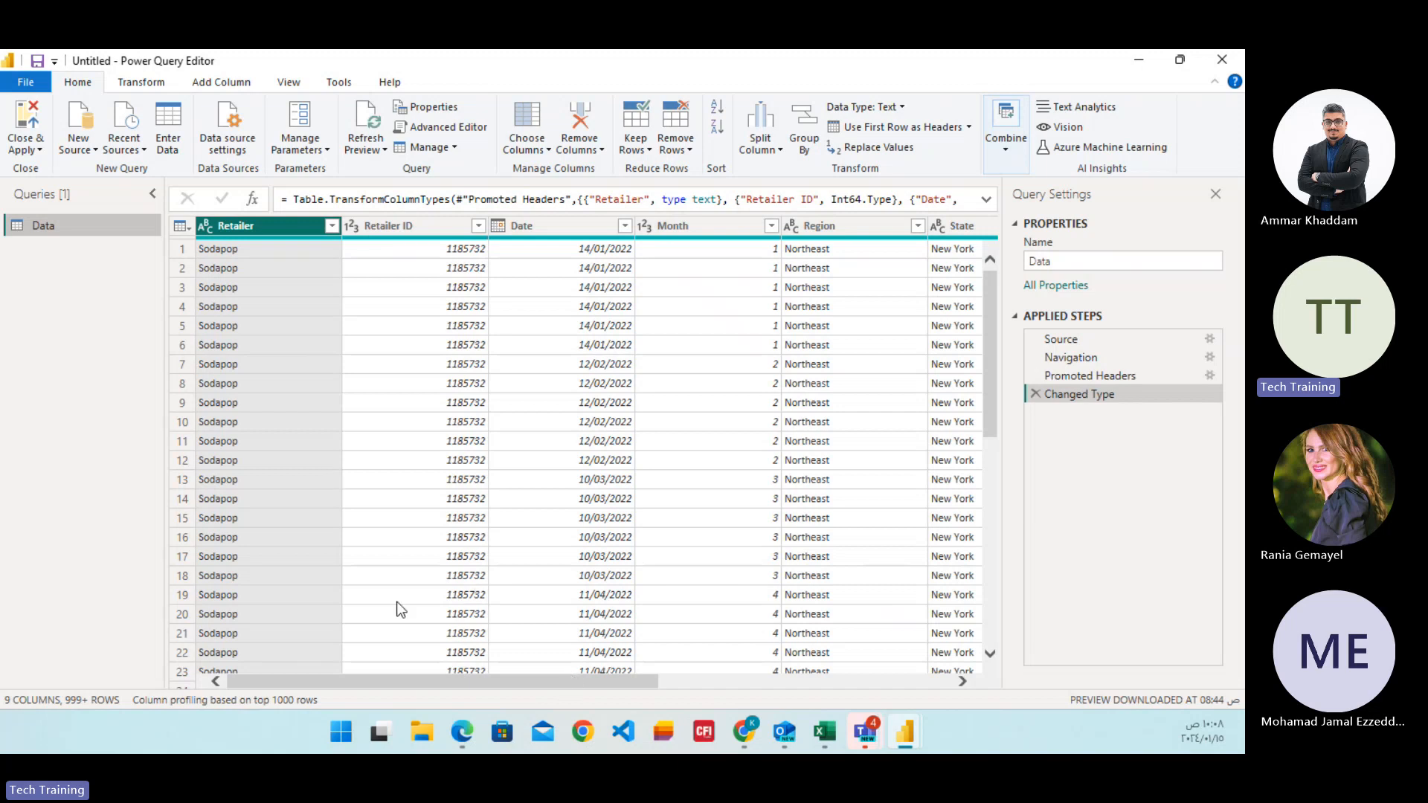
Examine the Data query's rows and its columns through to Price per Unit and Units Sold.
left_click_drag(396, 684, 365, 689)
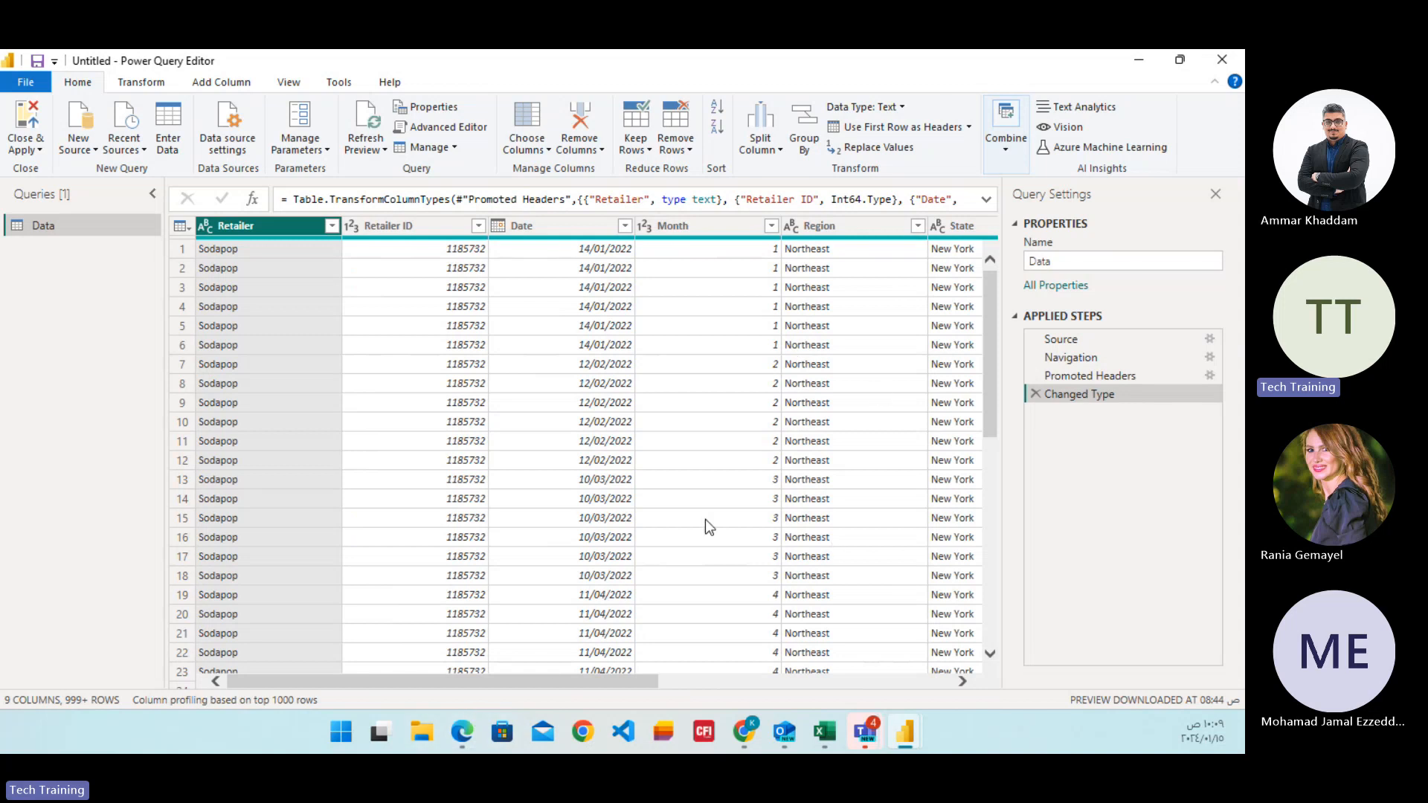
left_click_drag(587, 680, 677, 689)
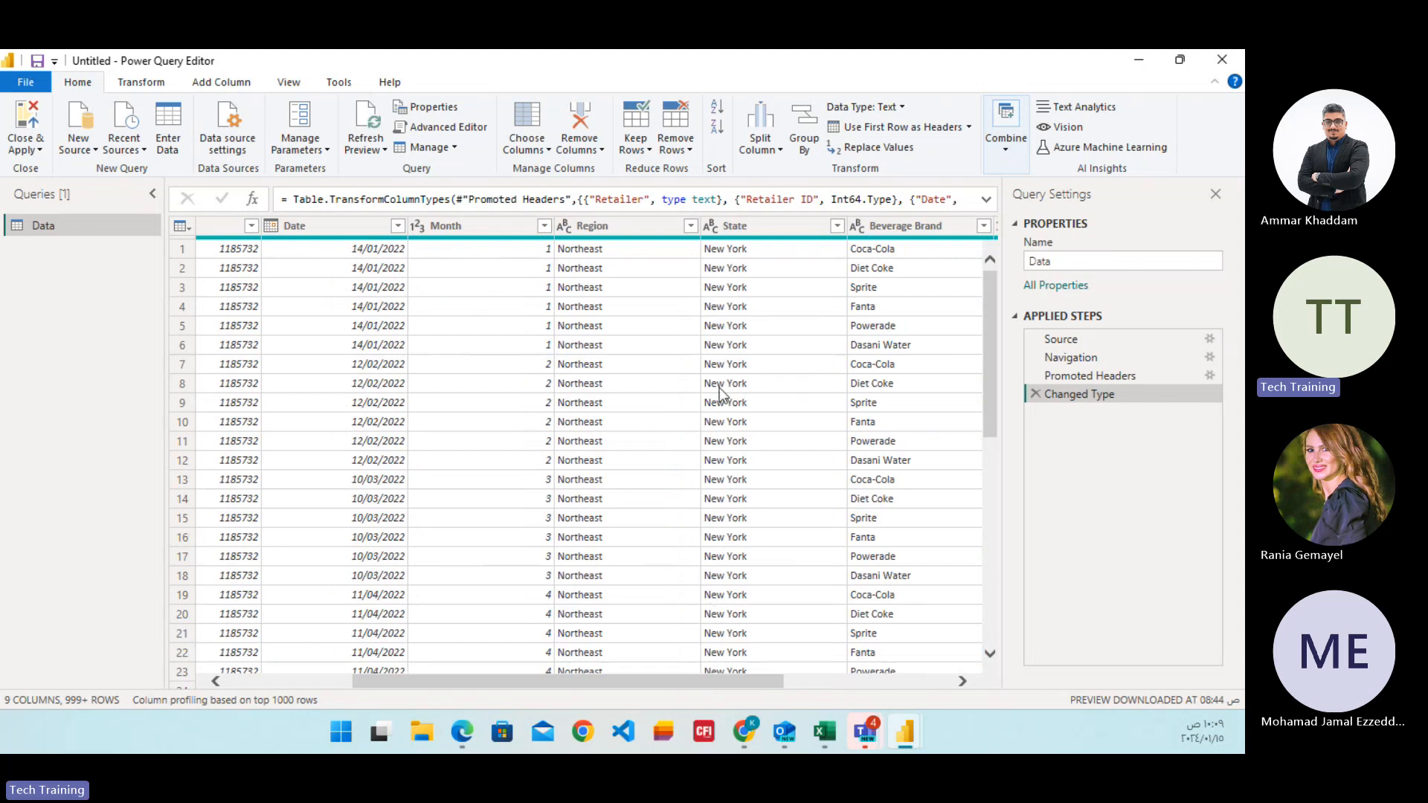
scroll(626, 364, "down", 4)
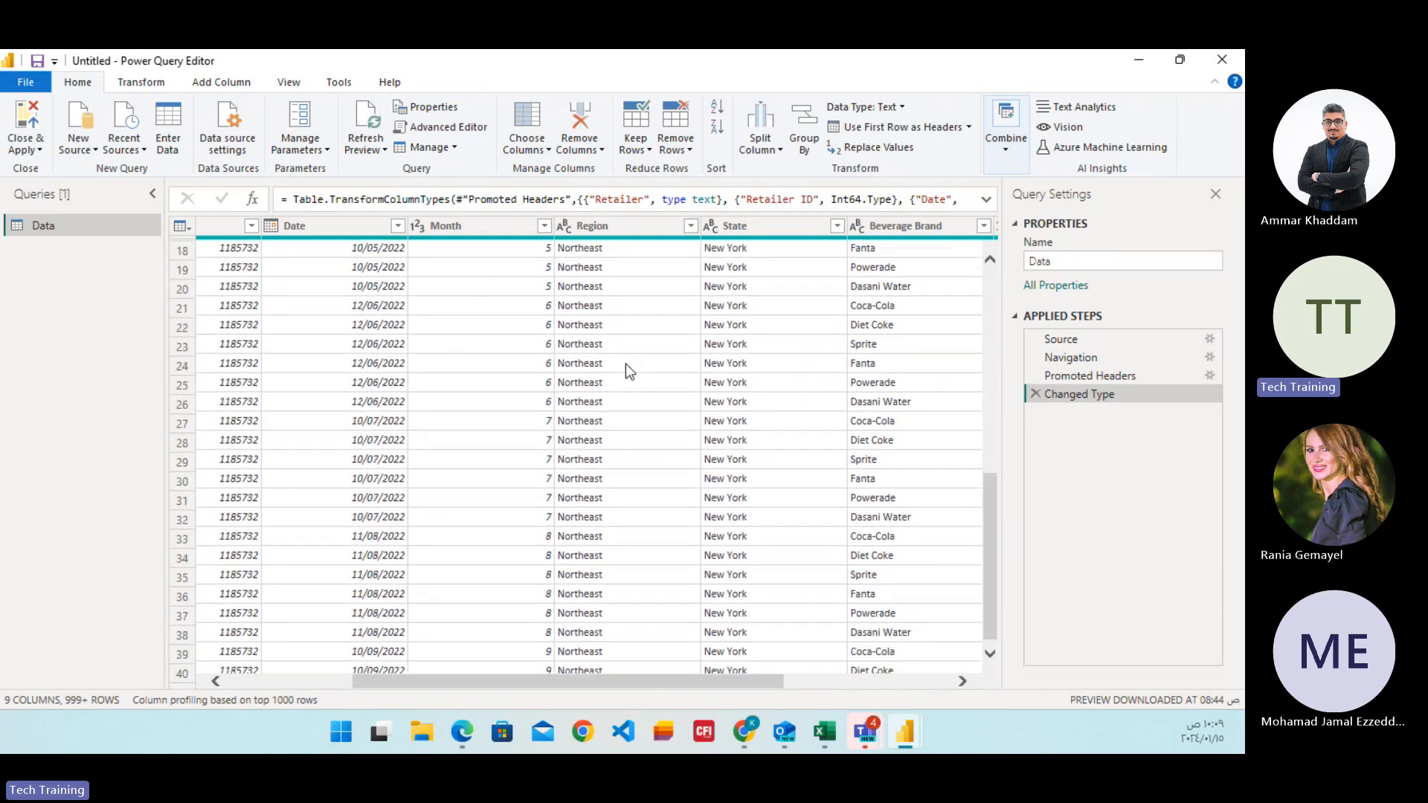
scroll(626, 364, "up", 4)
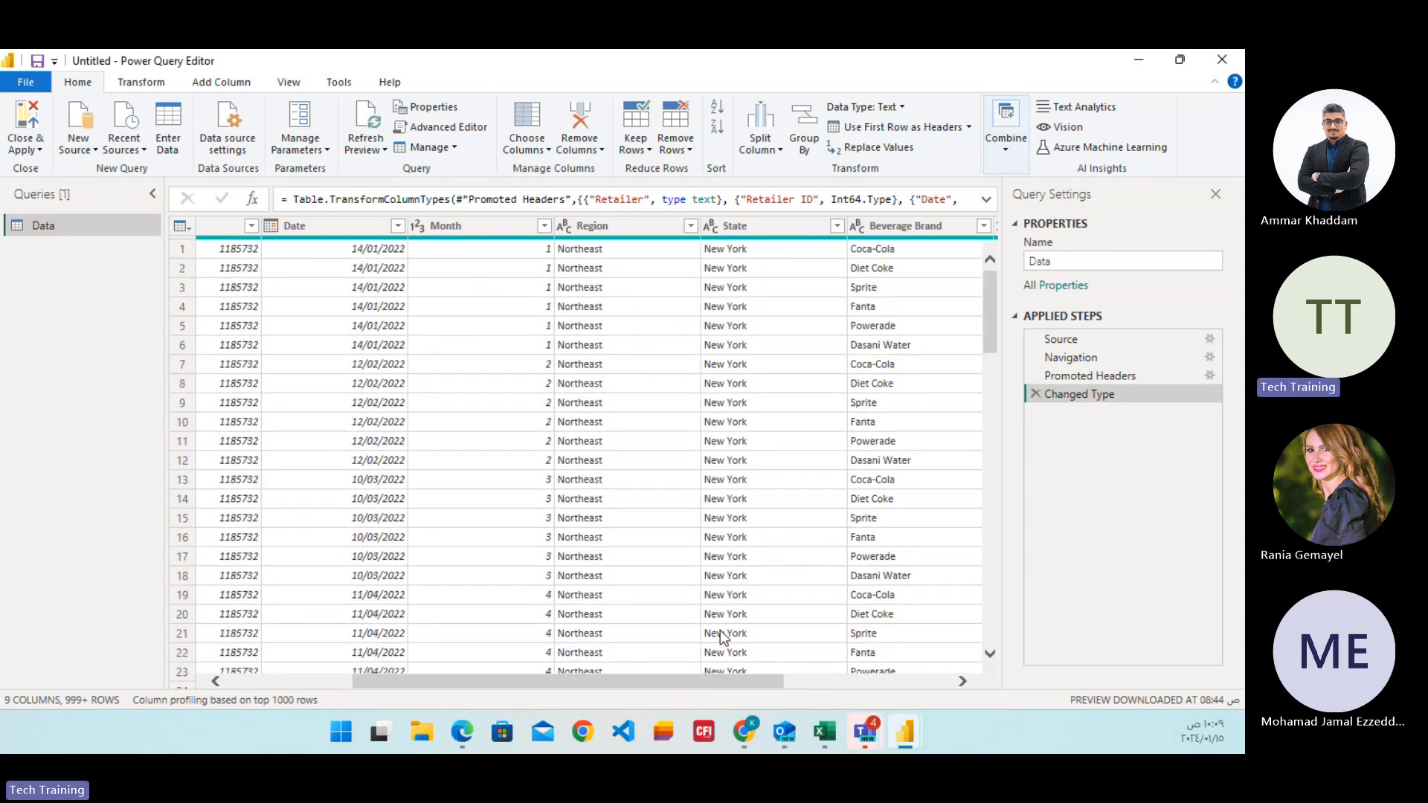
scroll(736, 681, "right", 3)
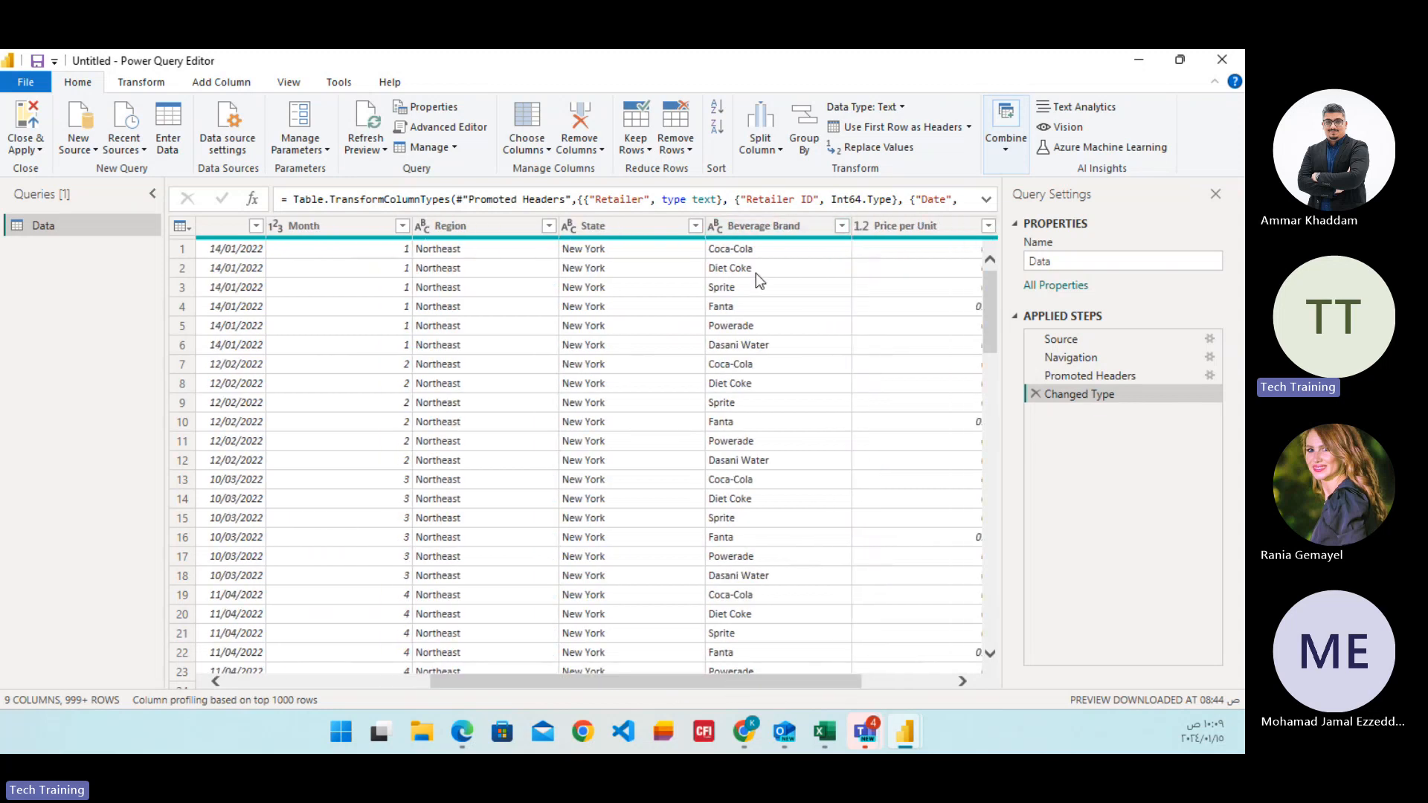
left_click_drag(740, 681, 855, 681)
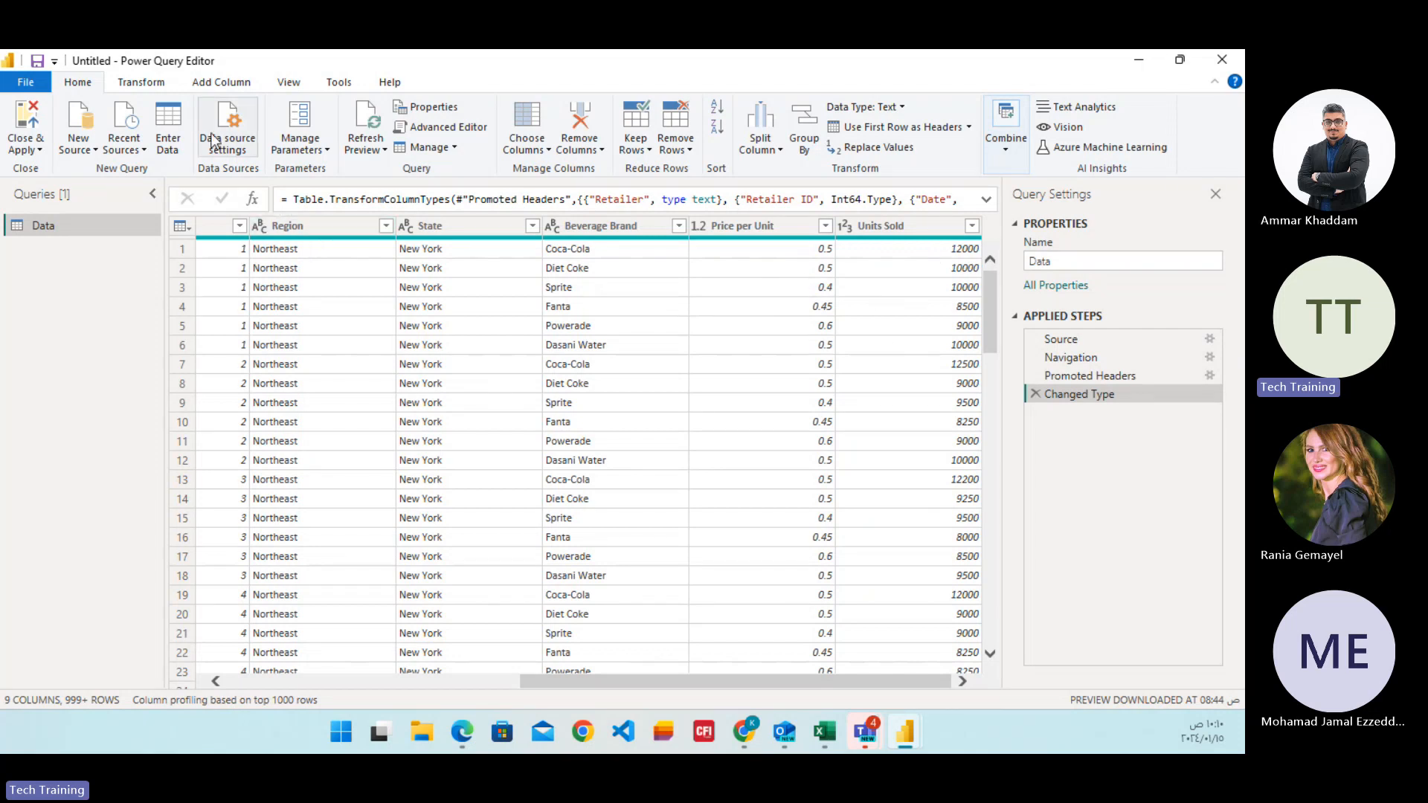
Start a new custom column in the Data query, ready for its formula.
left_click(223, 83)
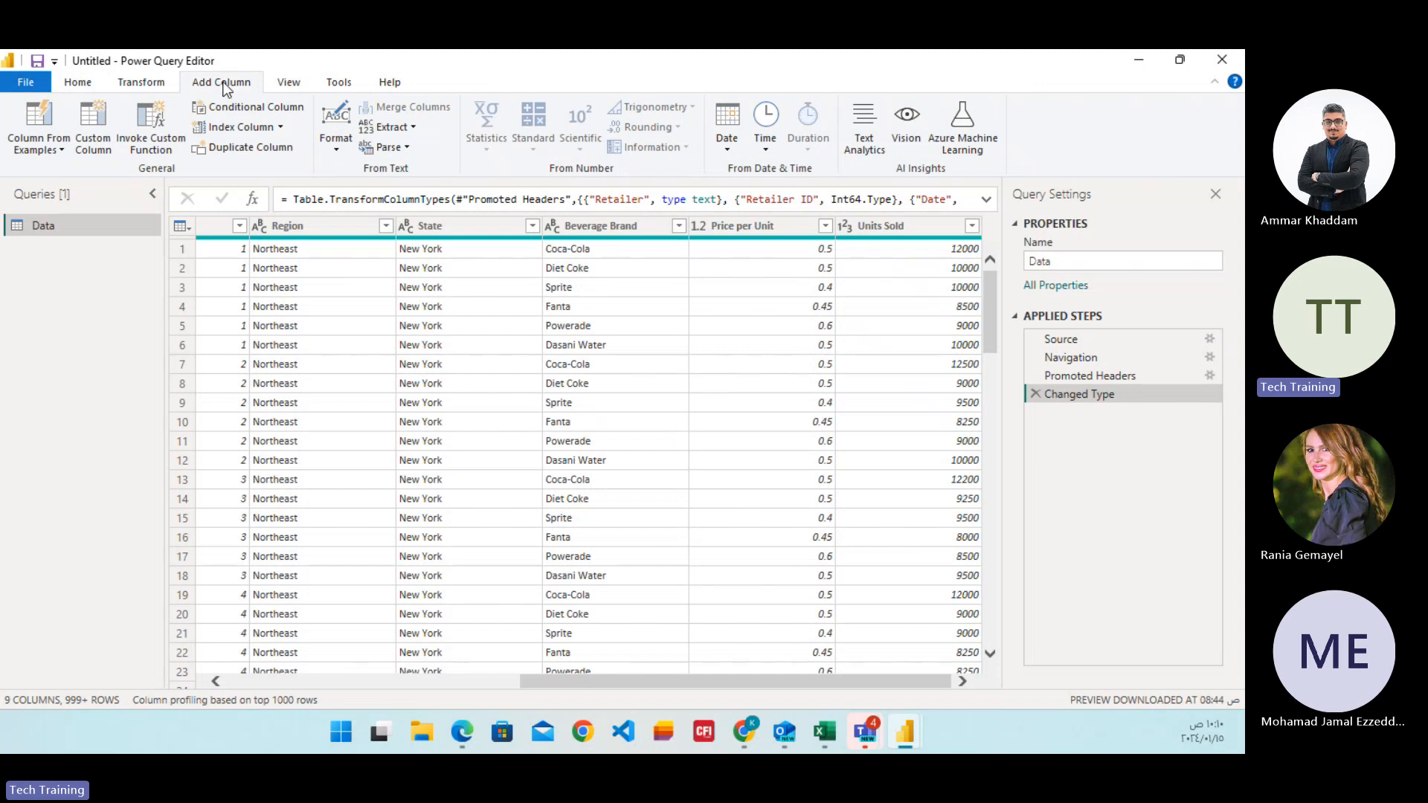
left_click(91, 128)
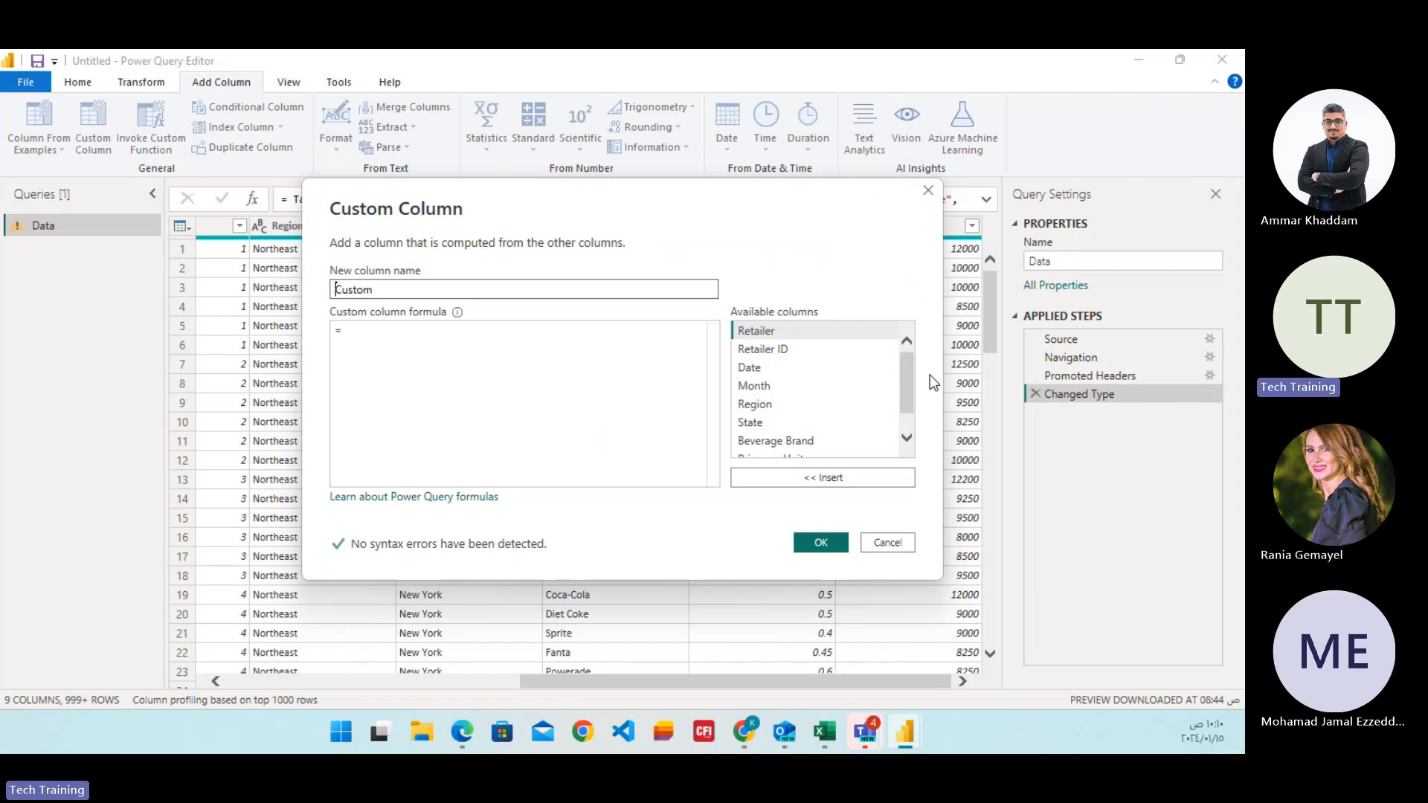
left_click_drag(906, 373, 901, 406)
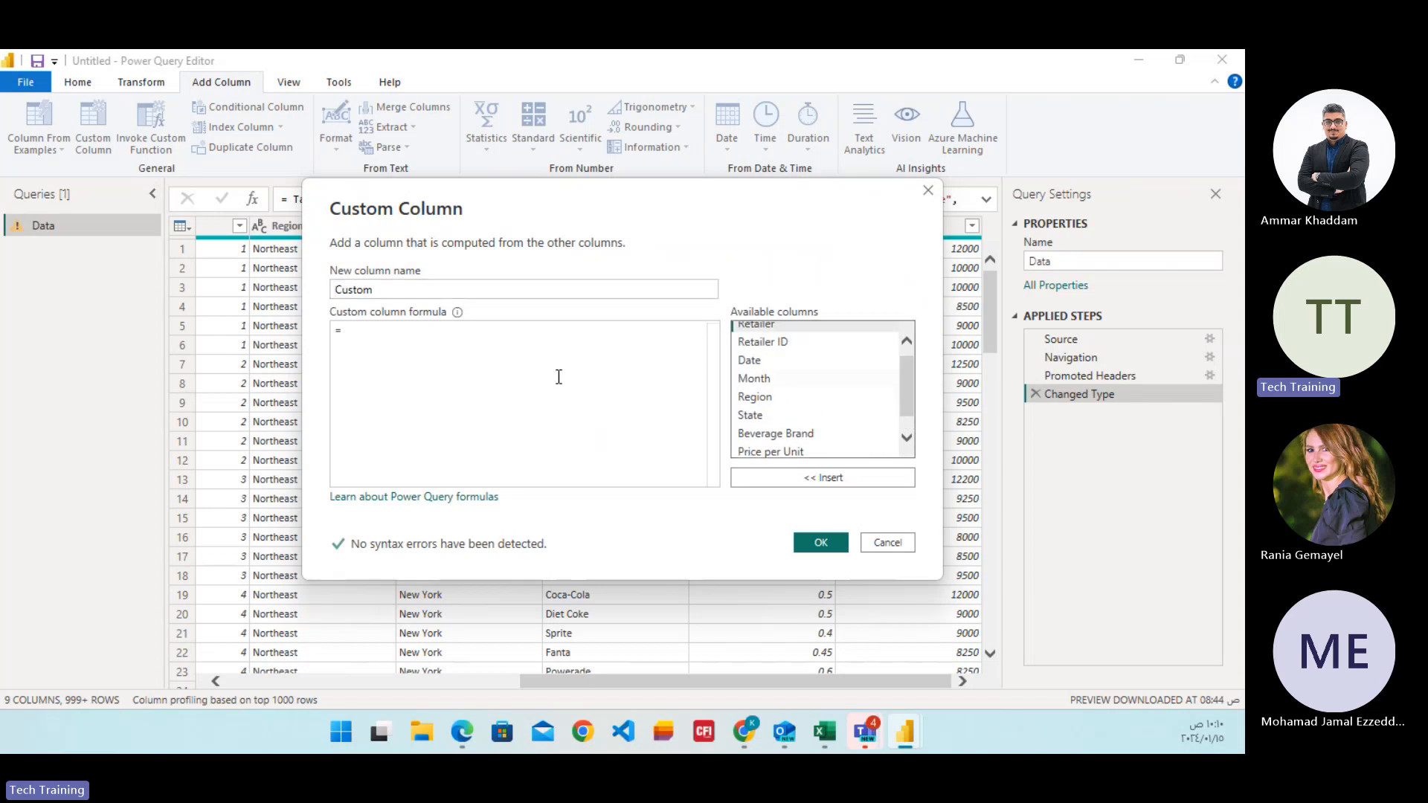
left_click(390, 340)
Read the linked Microsoft Learn article on adding custom columns and their formulas, and return to Power Query Editor.
left_click(448, 498)
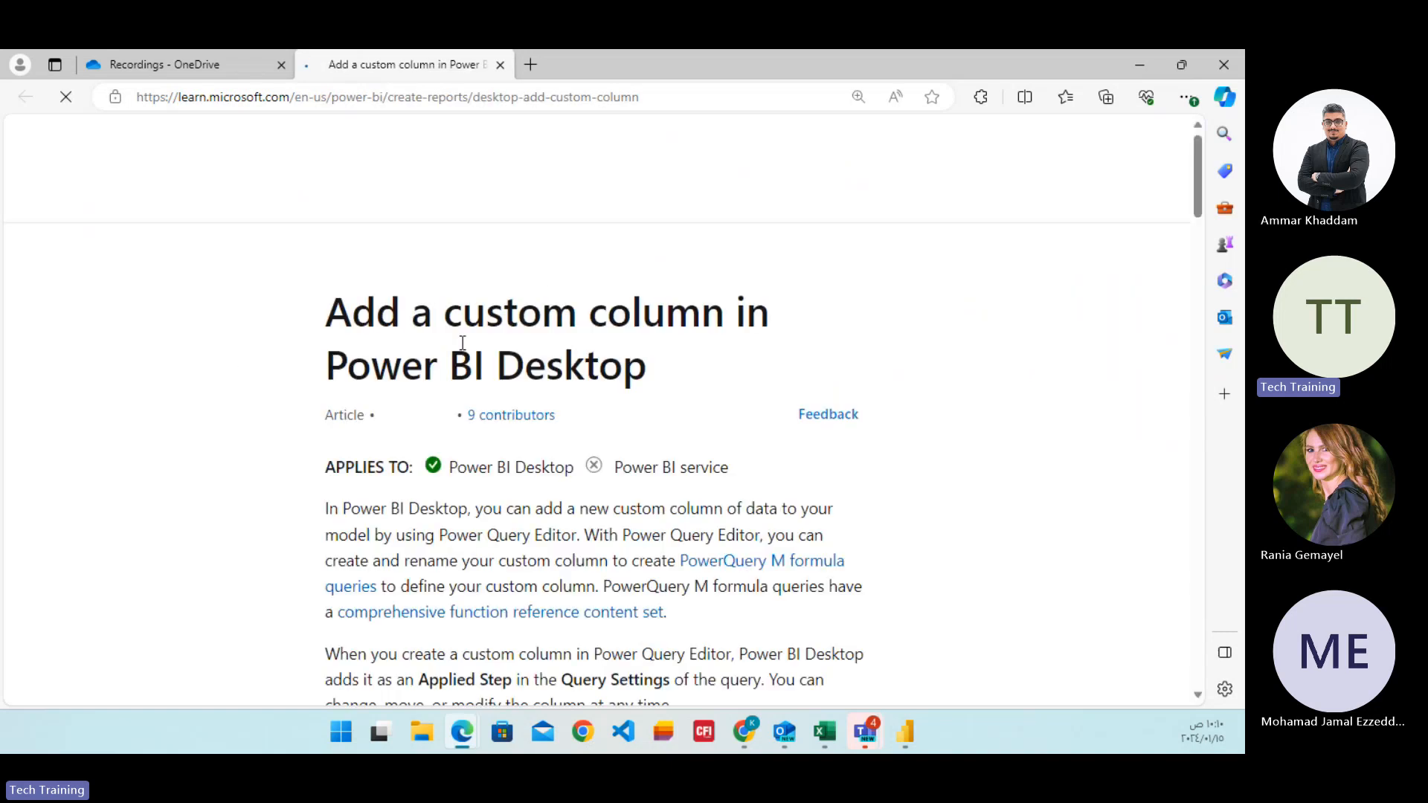
scroll(571, 348, "down", 10)
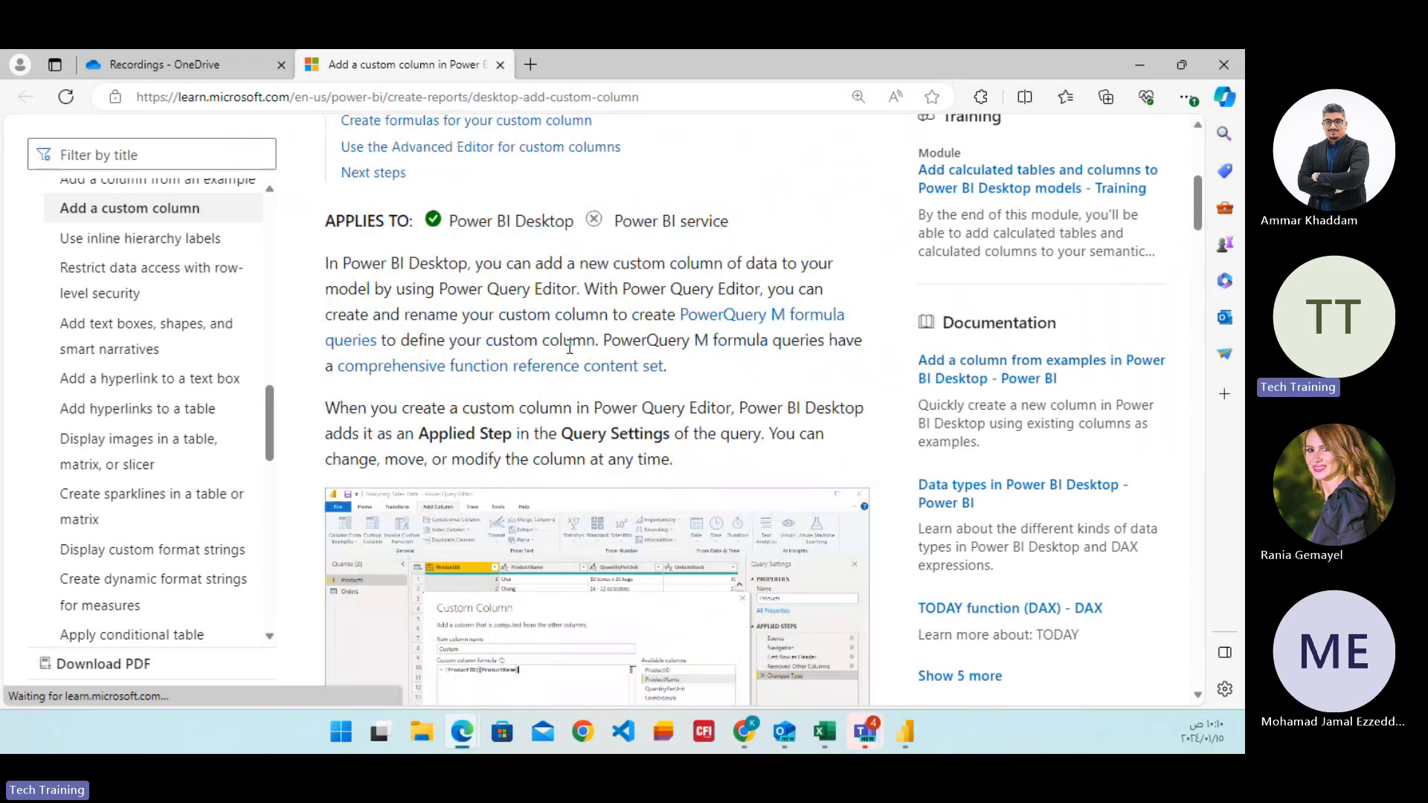
scroll(566, 346, "down", 10)
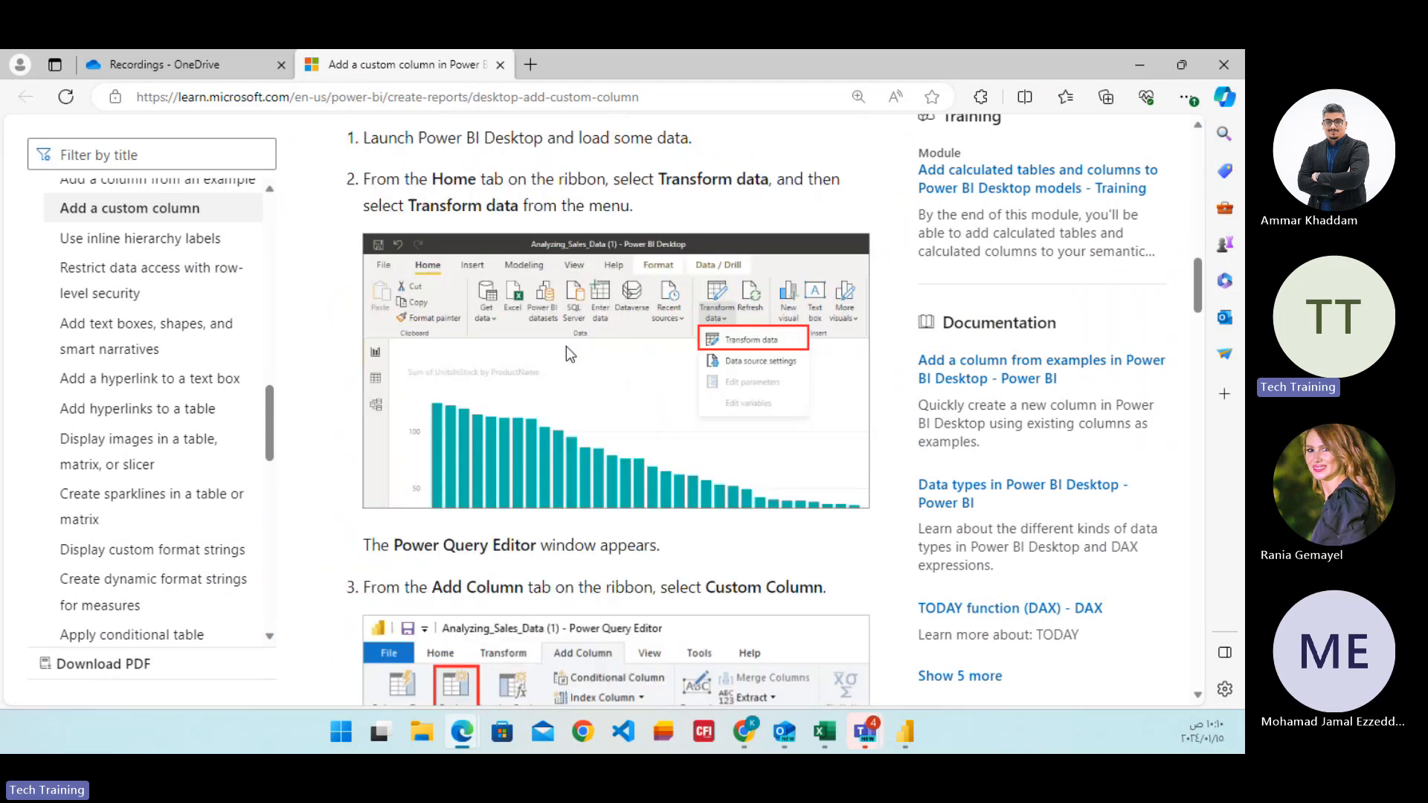
scroll(566, 350, "down", 7)
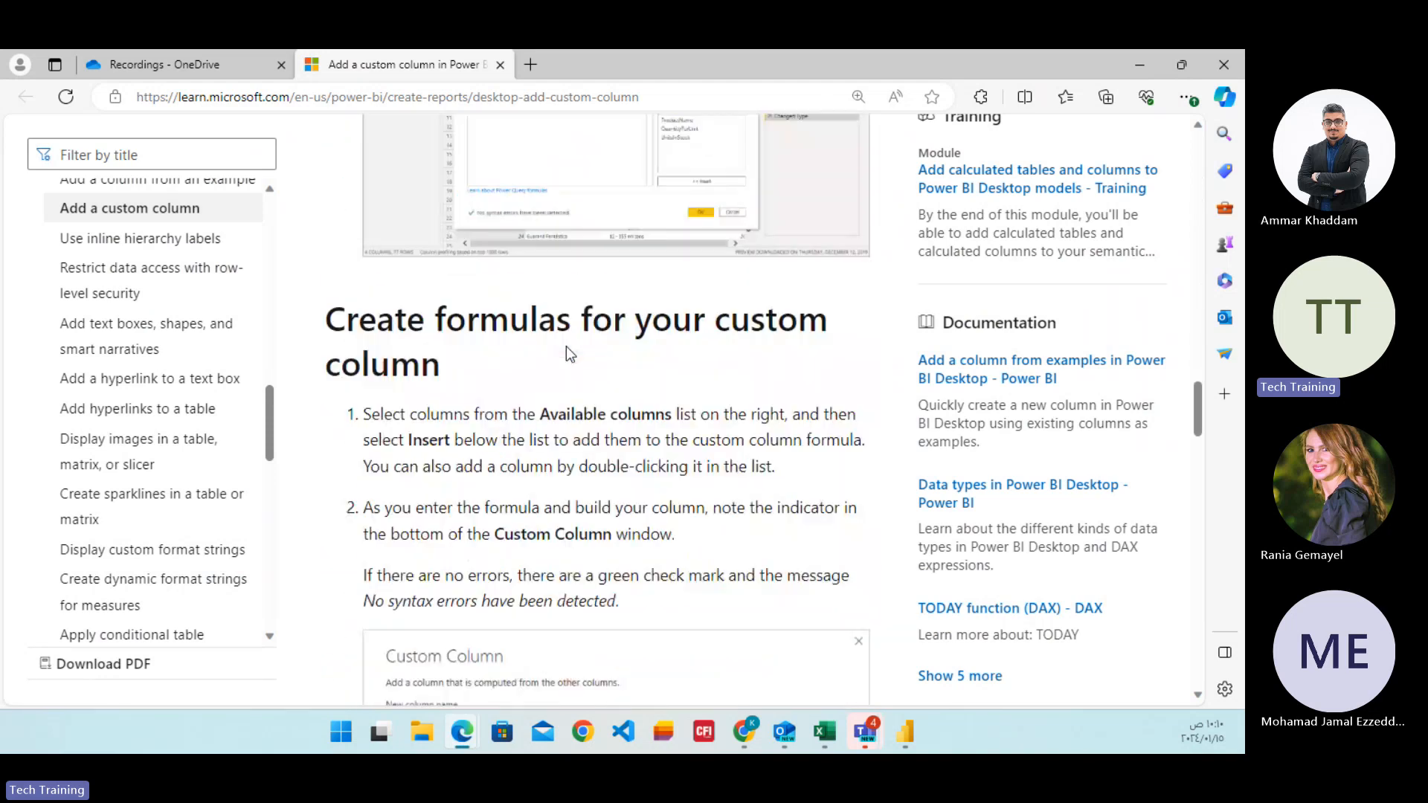
left_click(905, 735)
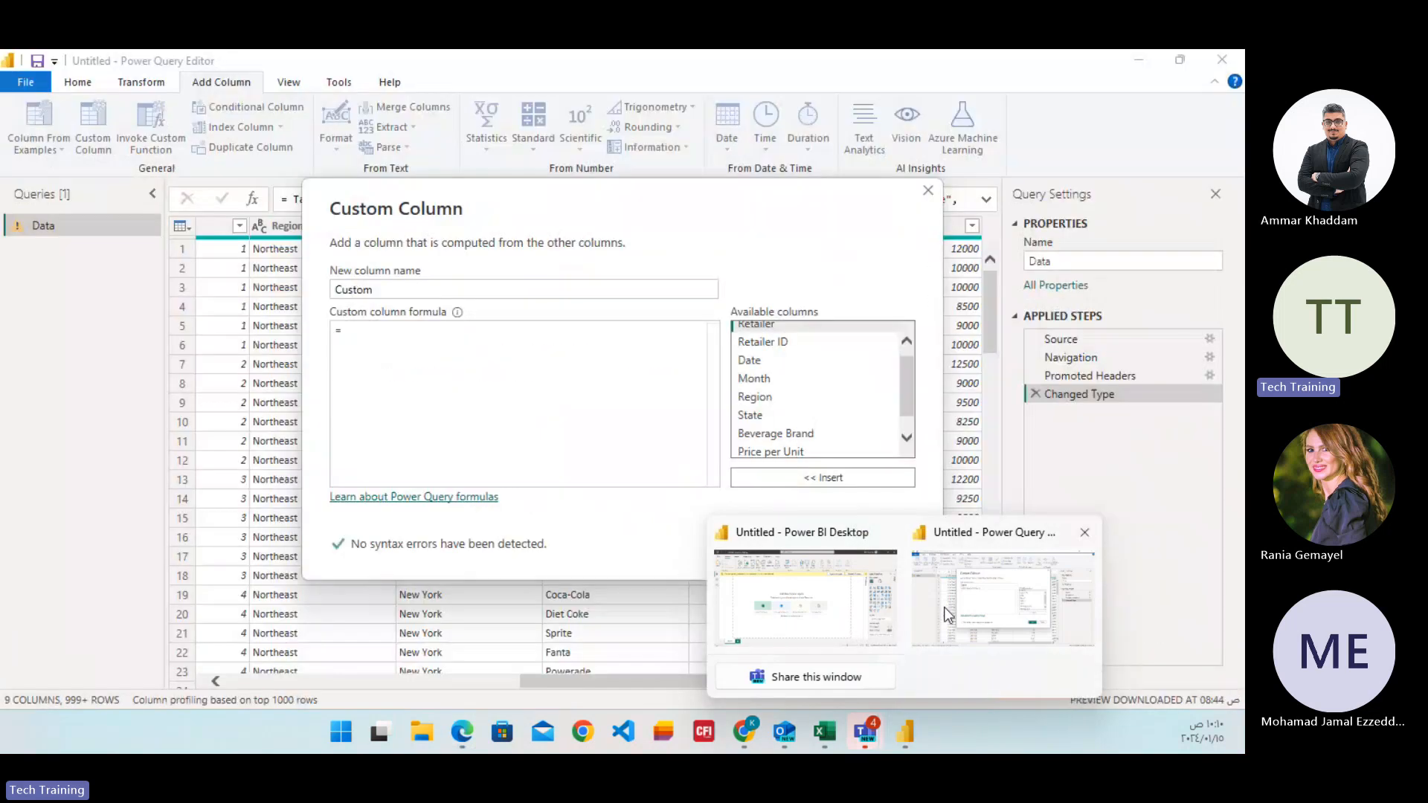
left_click(944, 607)
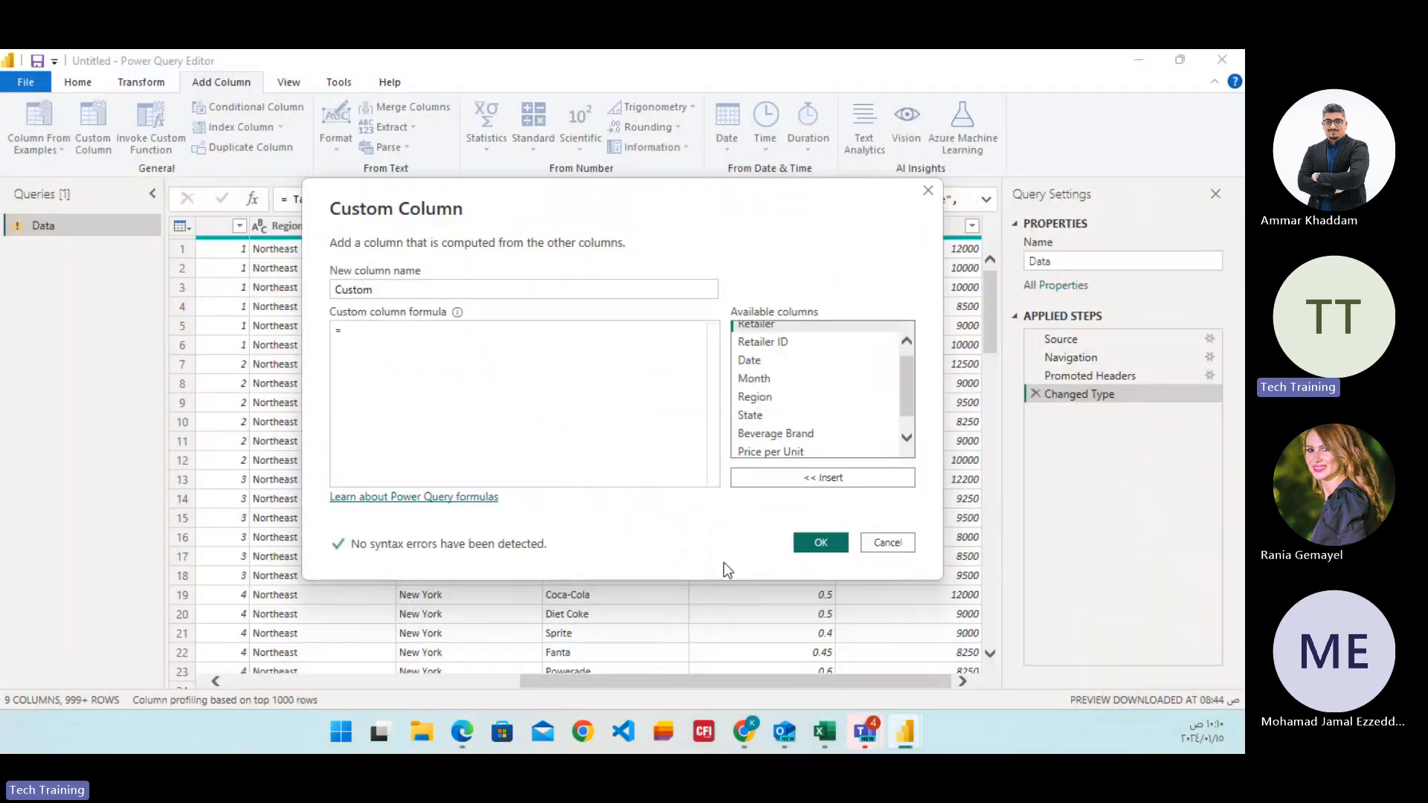
Create the custom column with the formula [Price per Unit]*[Units Sold].
left_click(433, 328)
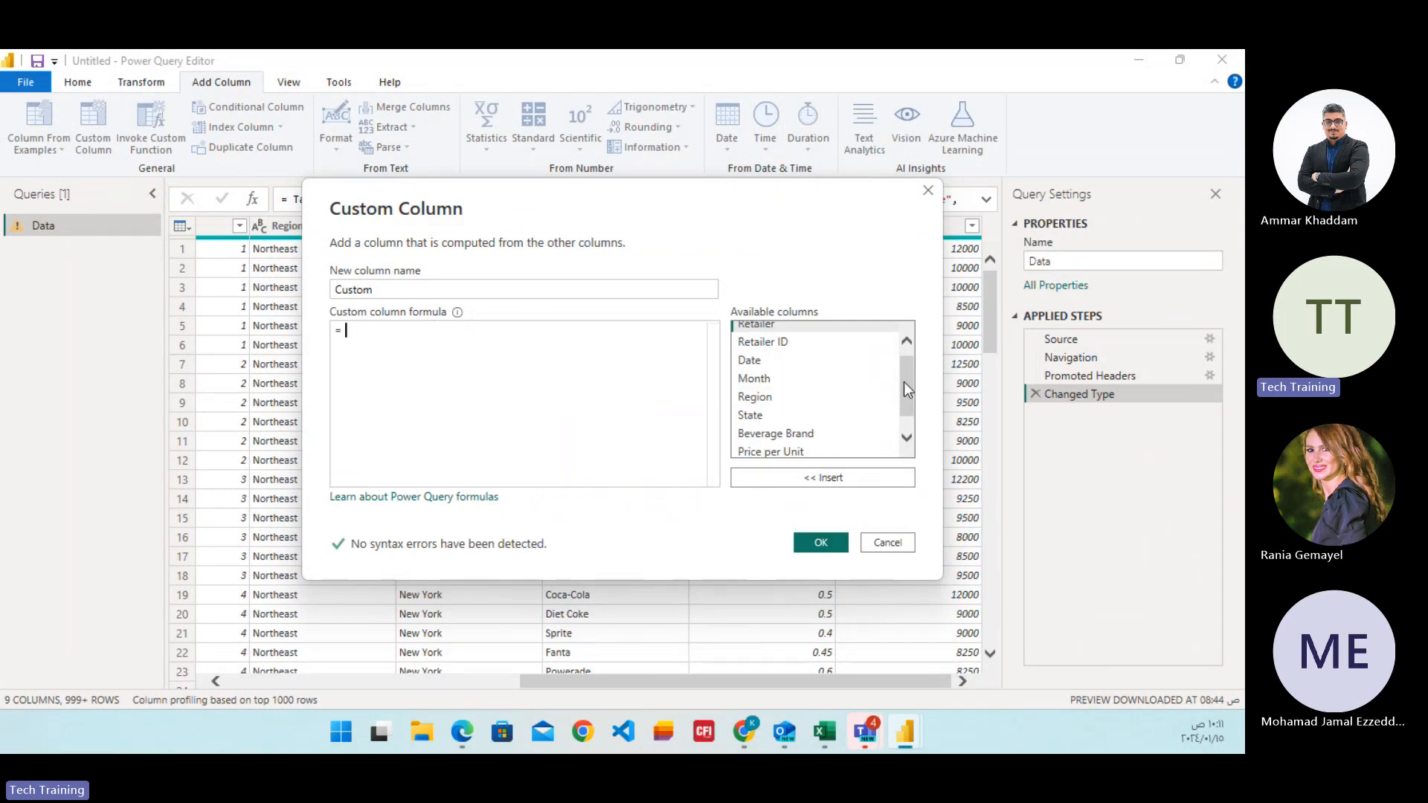
left_click_drag(903, 381, 903, 400)
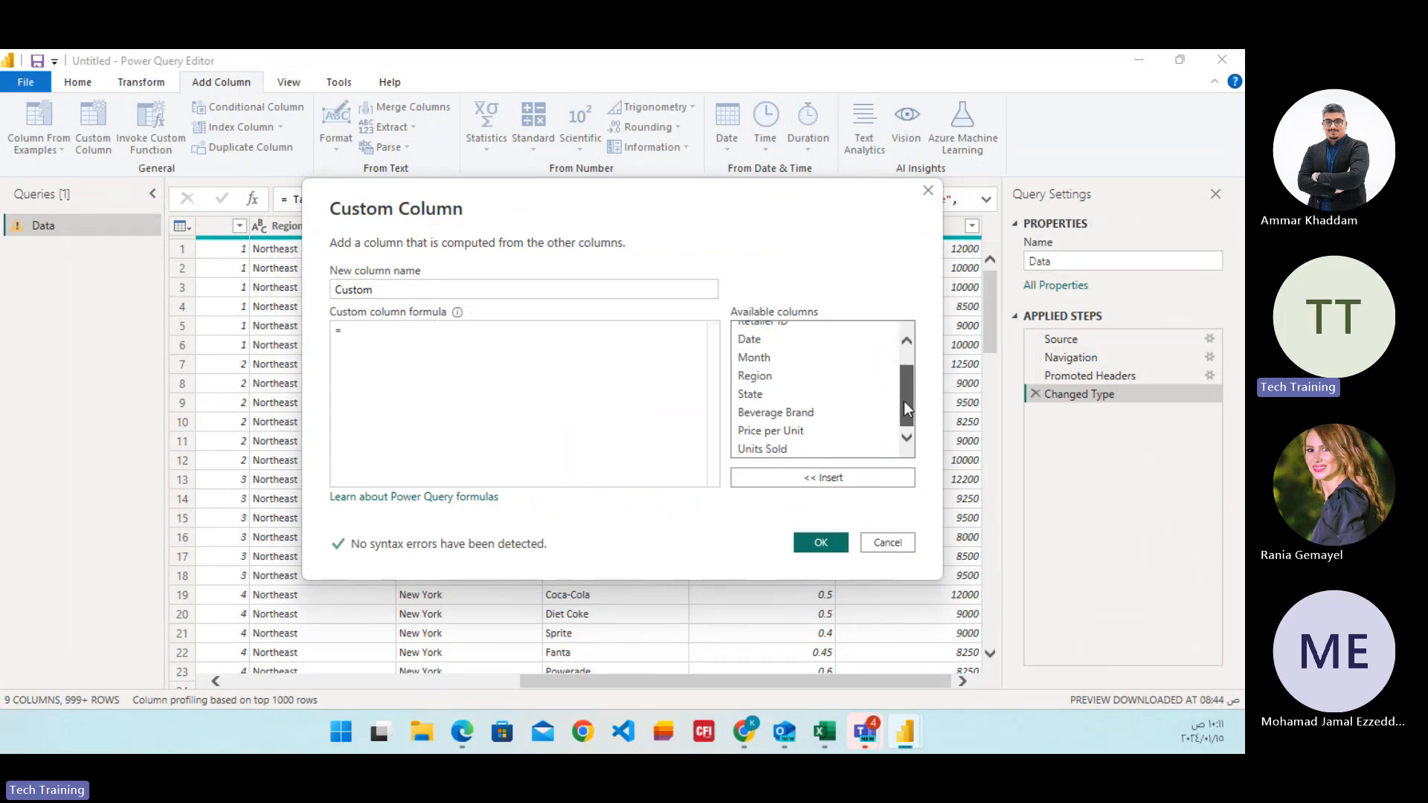
double_click(792, 438)
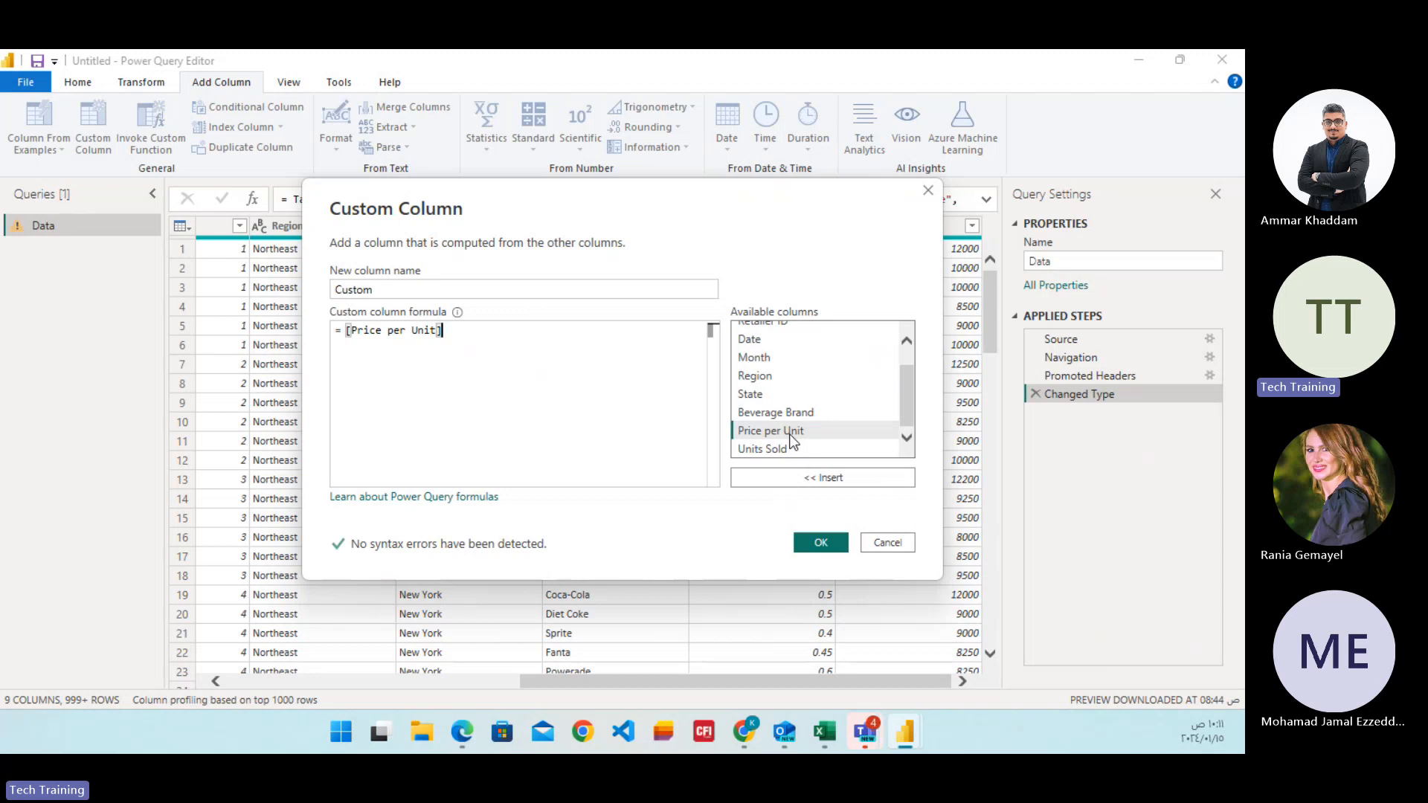
type("*")
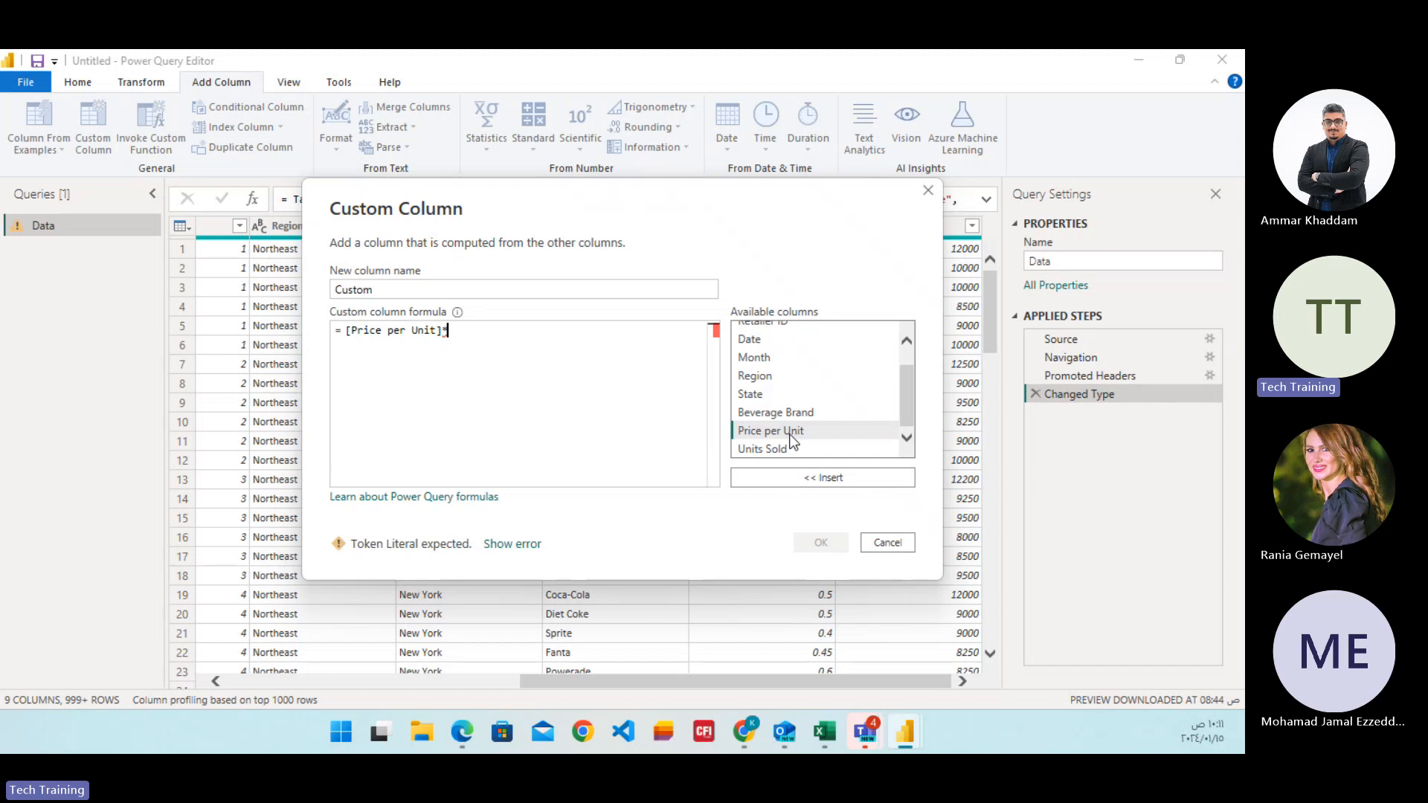
double_click(788, 451)
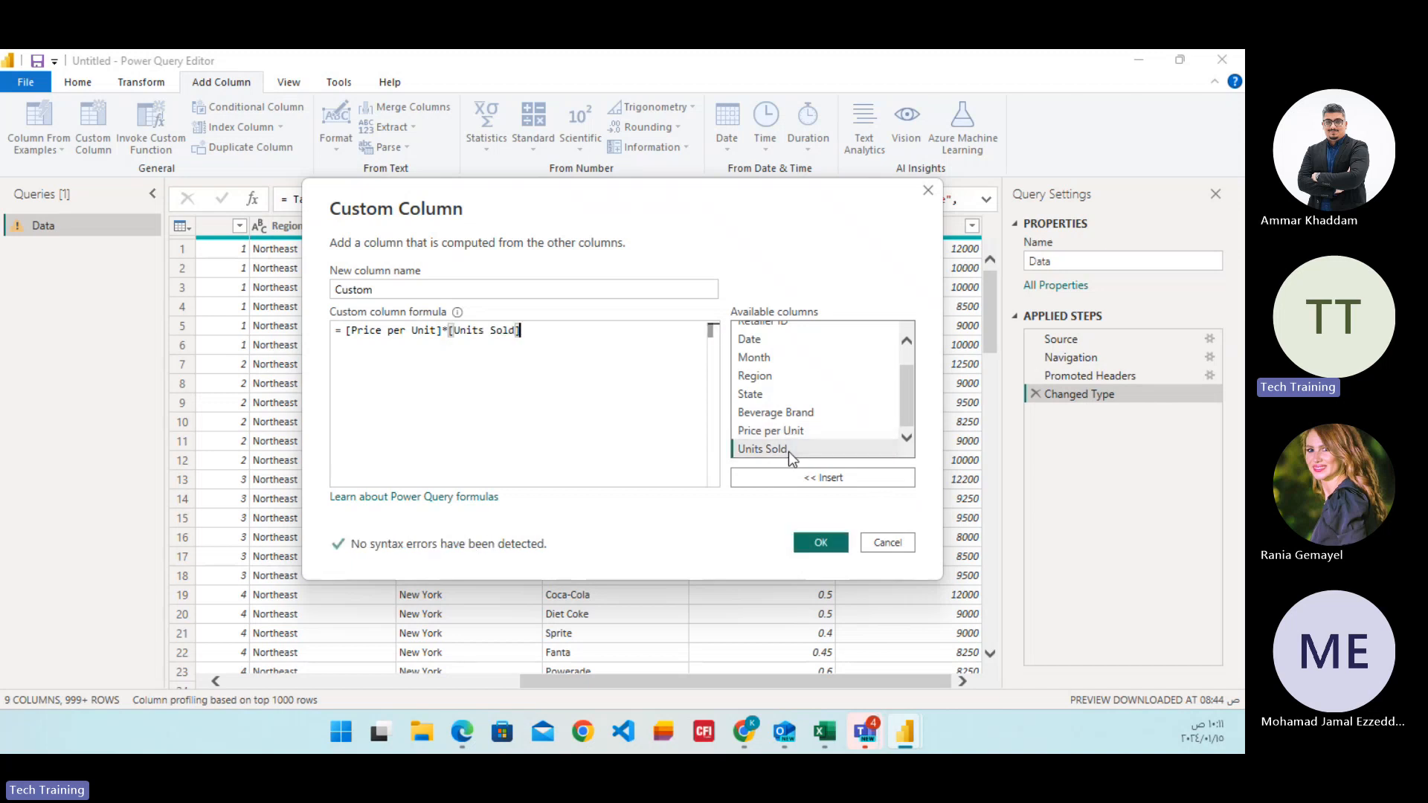
left_click(819, 545)
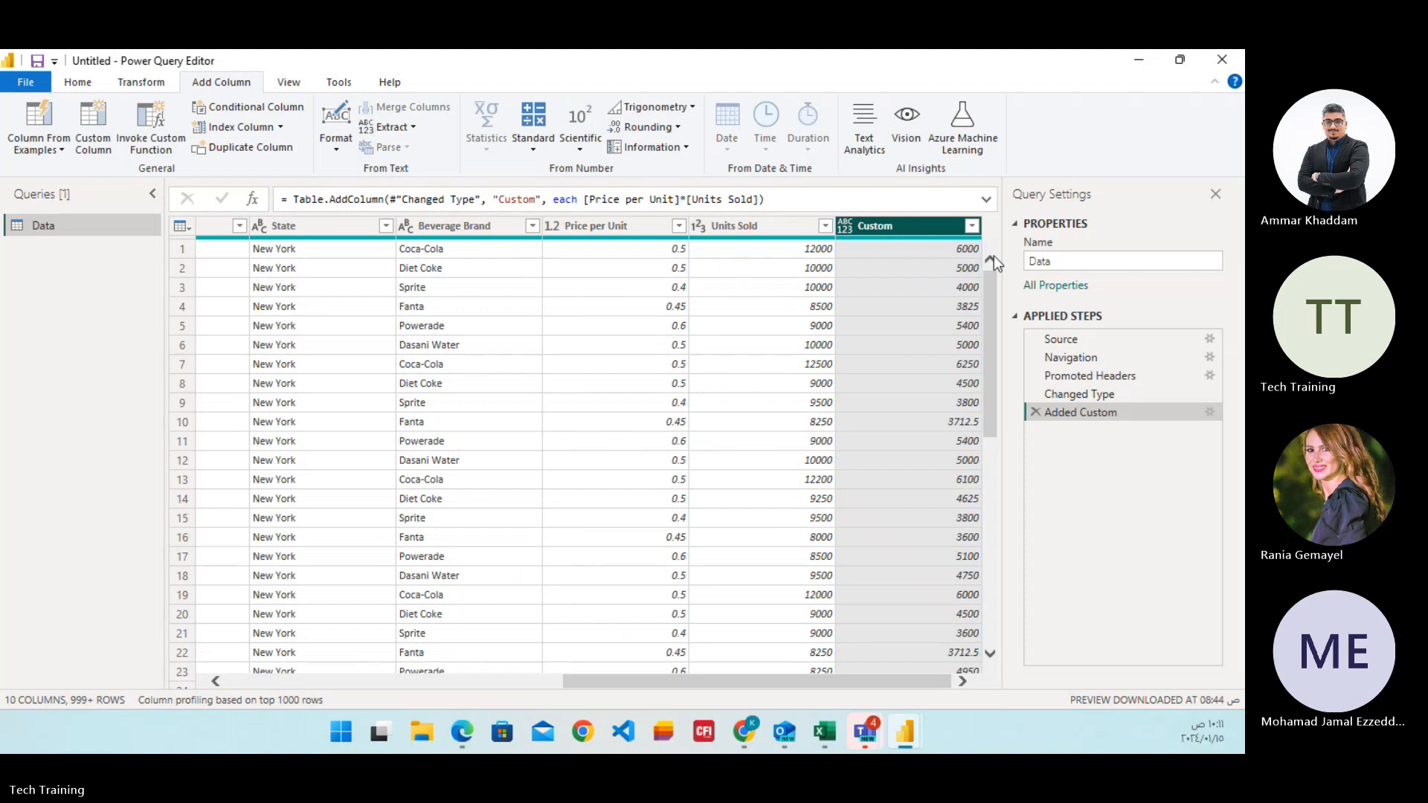
Rename the new Custom column to Revenue.
double_click(894, 226)
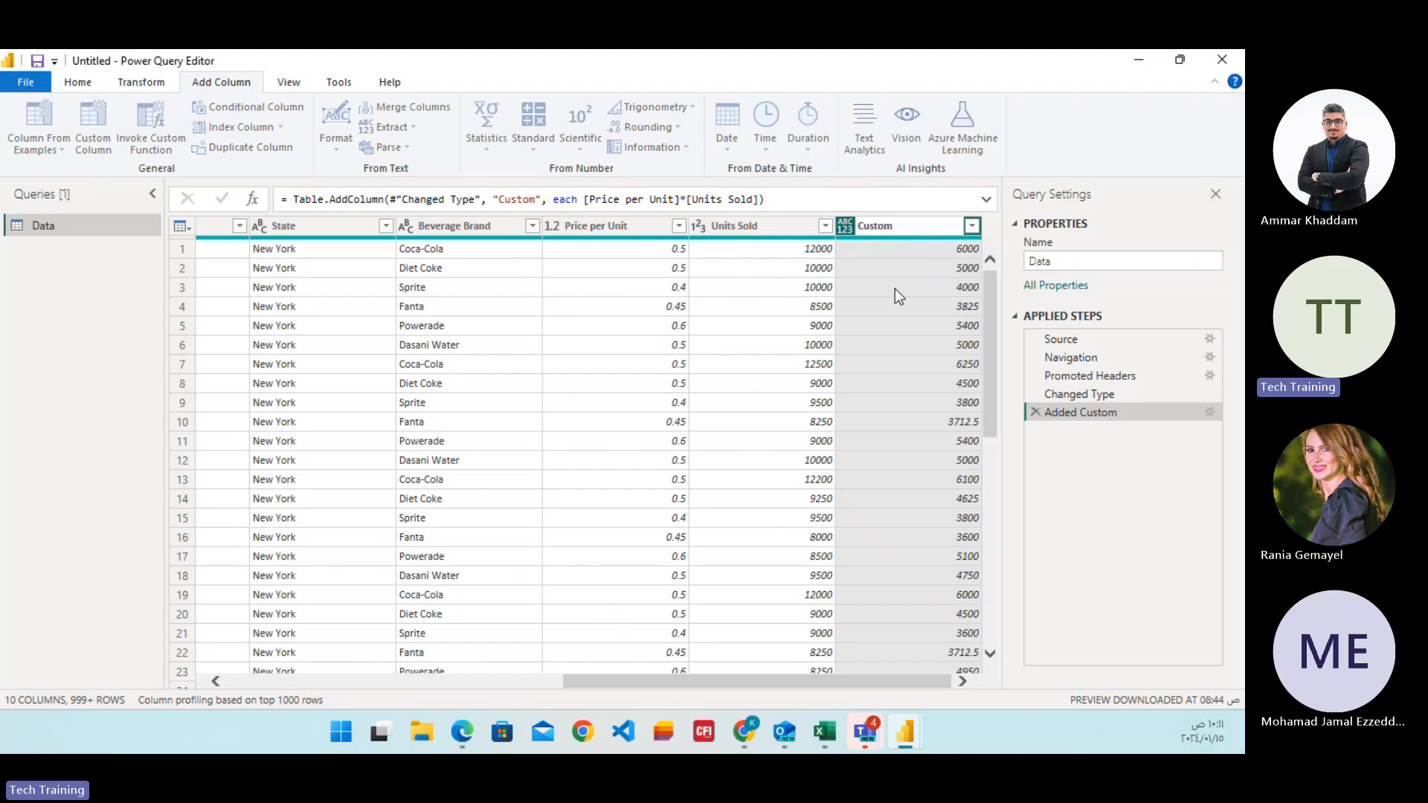
key("Return")
double_click(902, 225)
type("Revenue")
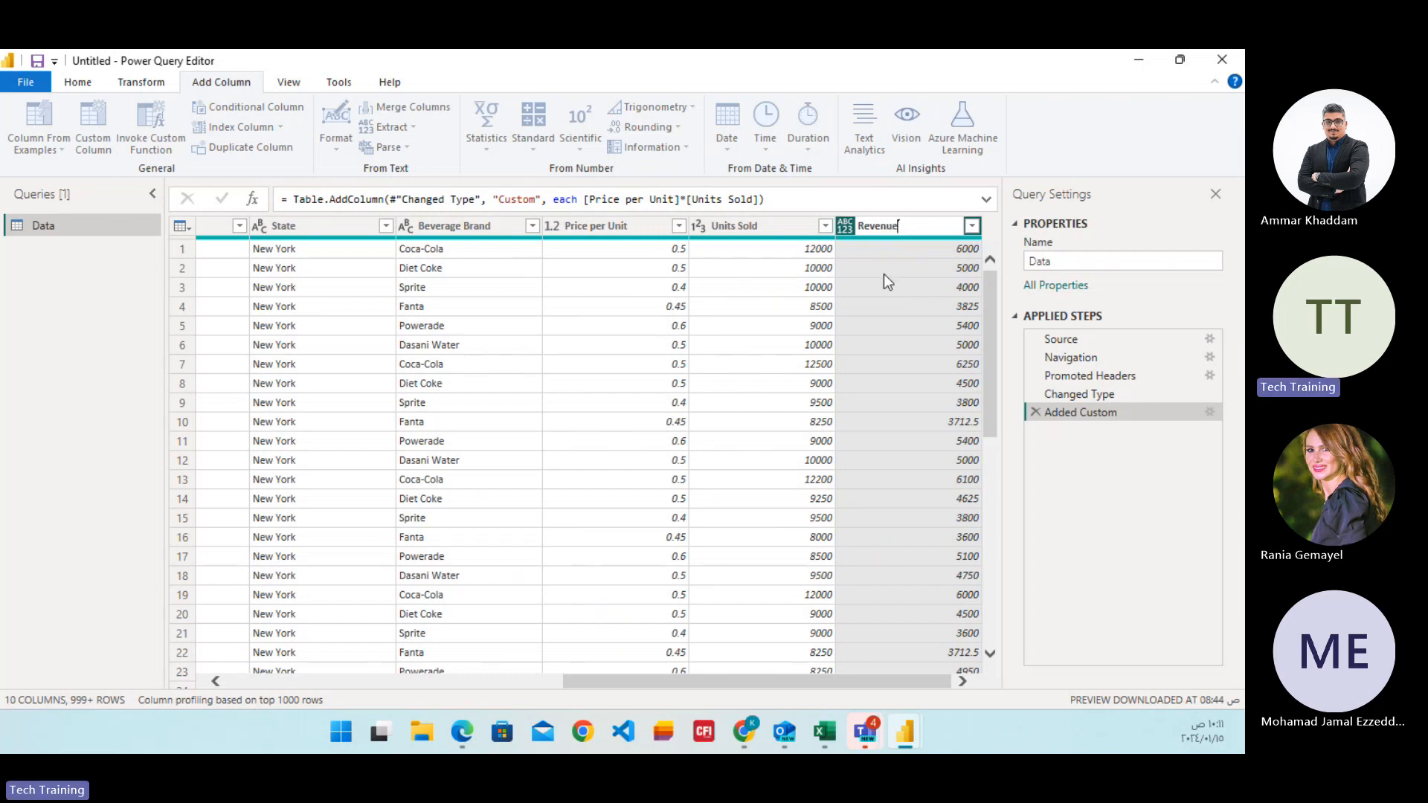
key("Return")
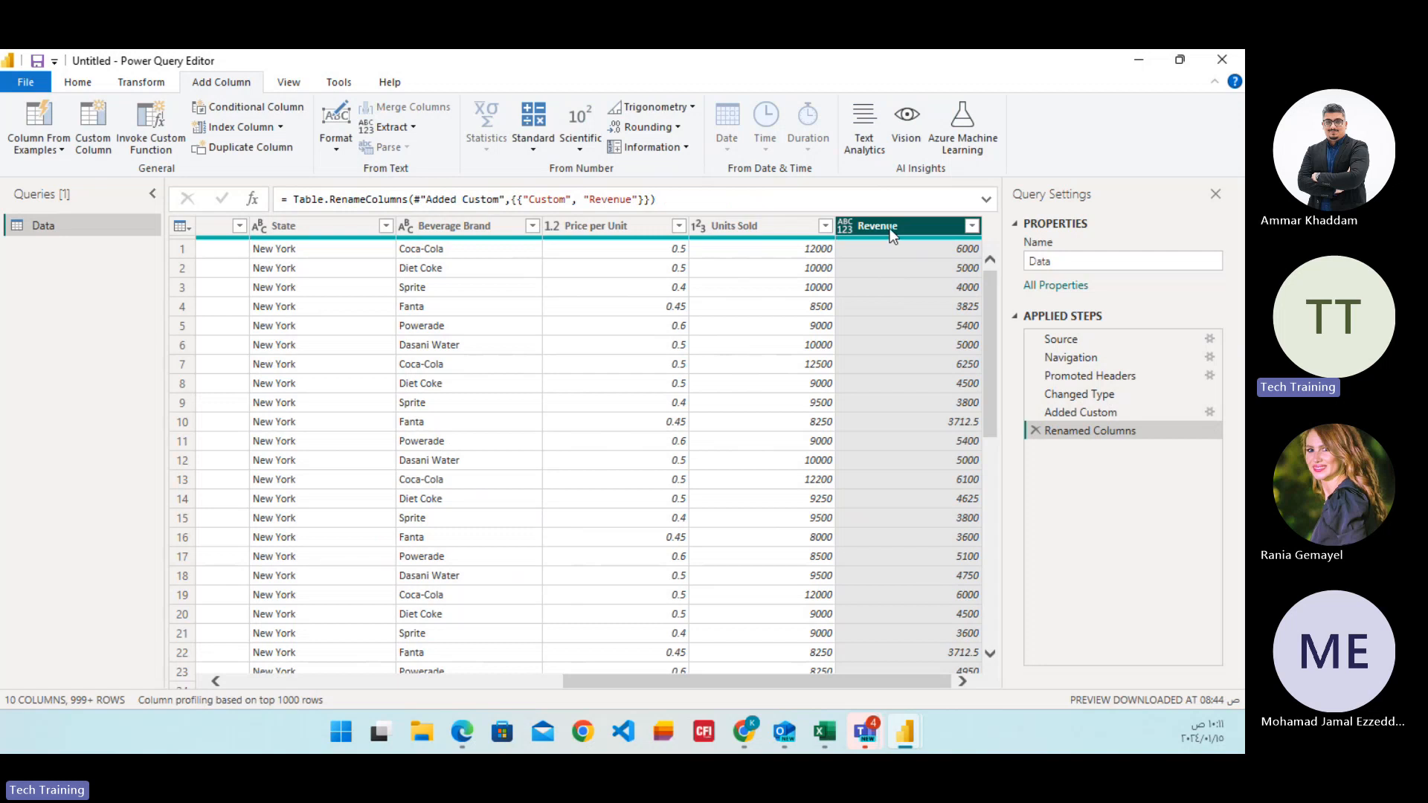
Review the Revenue column's filter values and set its data type to Whole Number.
left_click(971, 227)
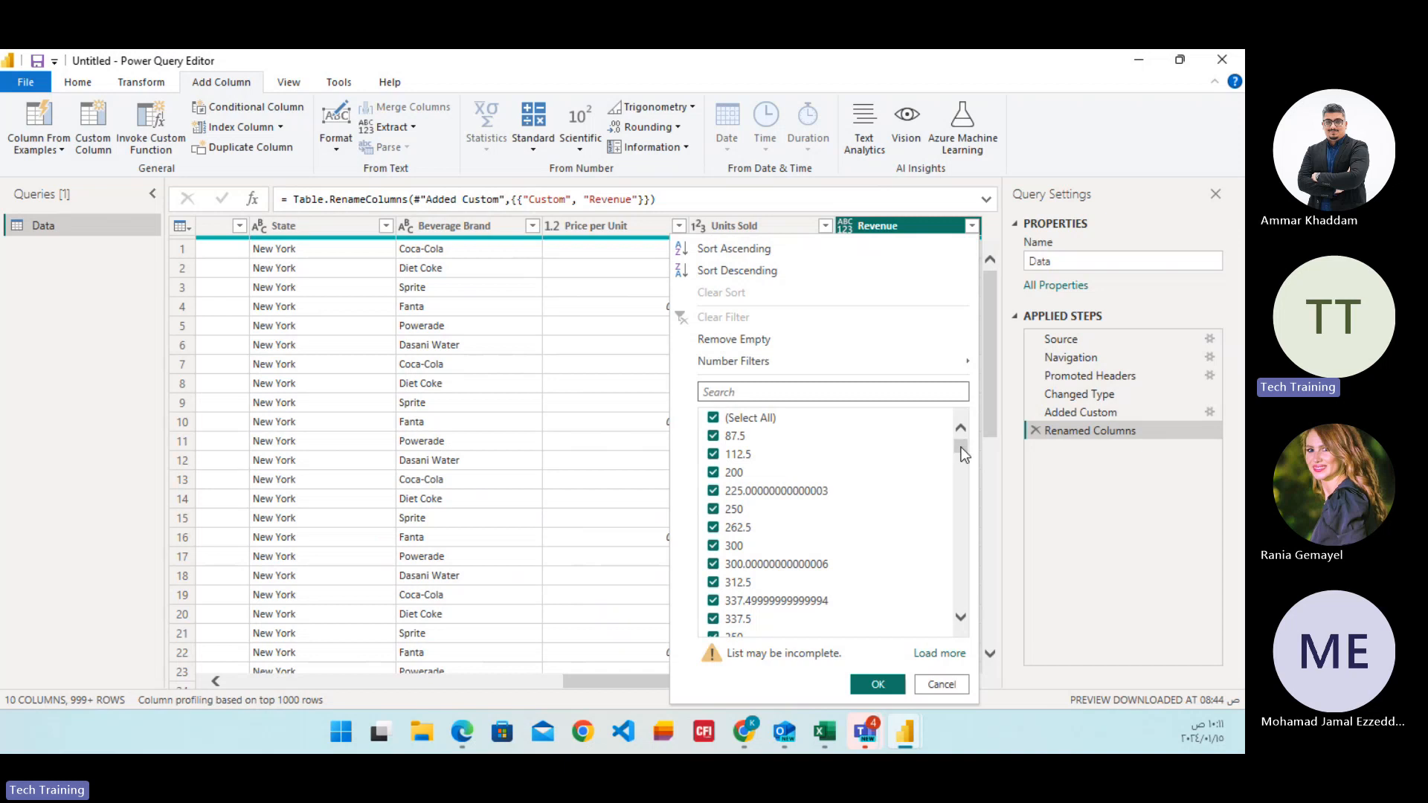
left_click_drag(960, 448, 975, 421)
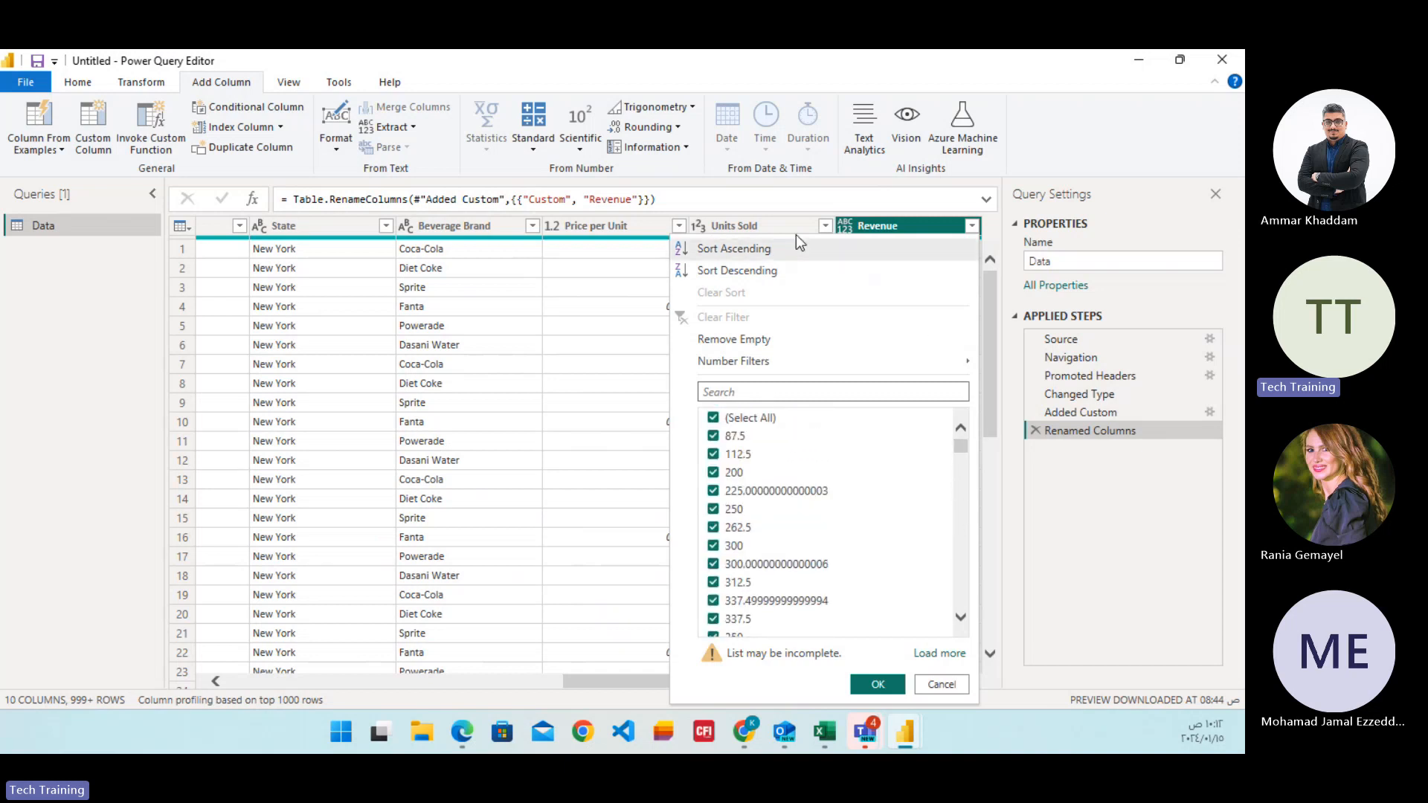
left_click(867, 230)
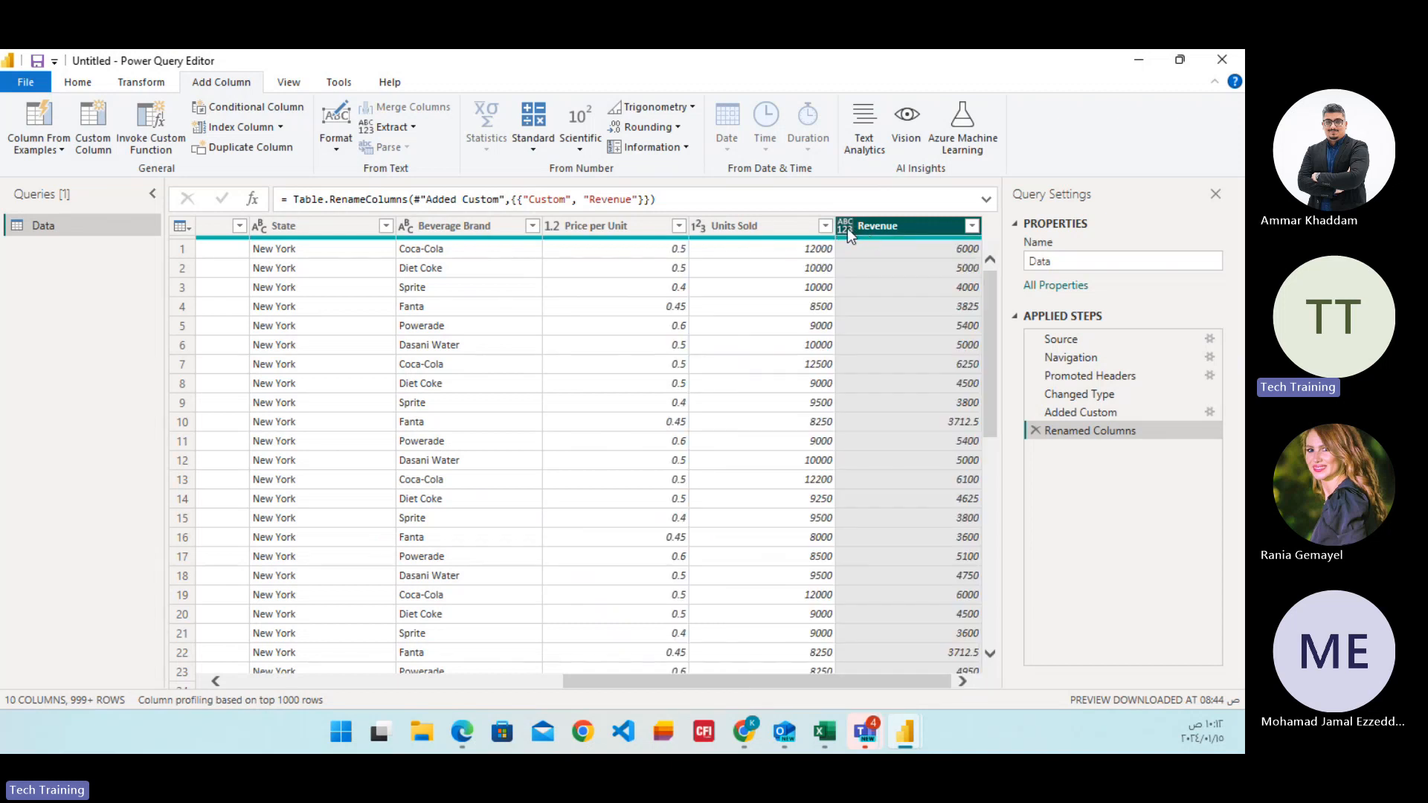
left_click(847, 229)
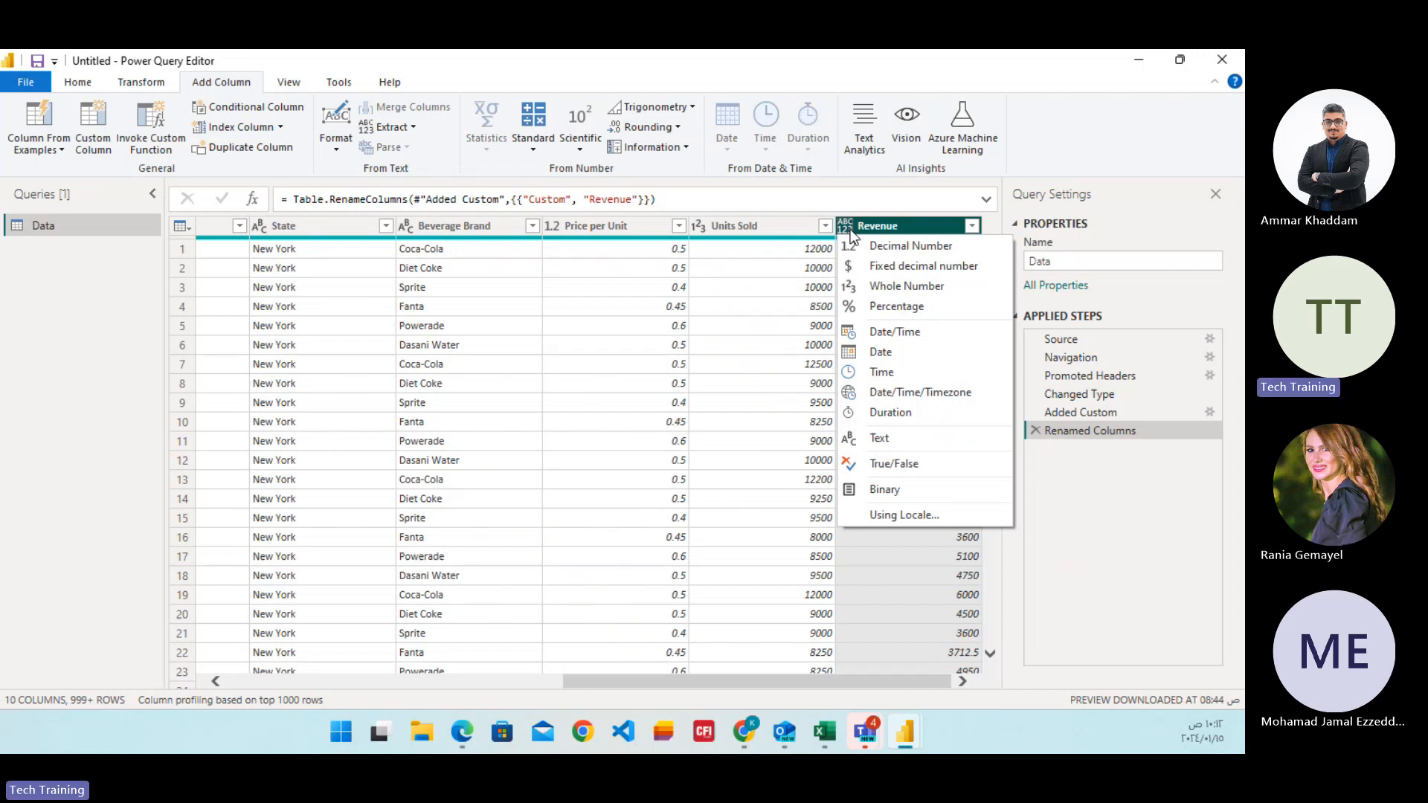
left_click(912, 287)
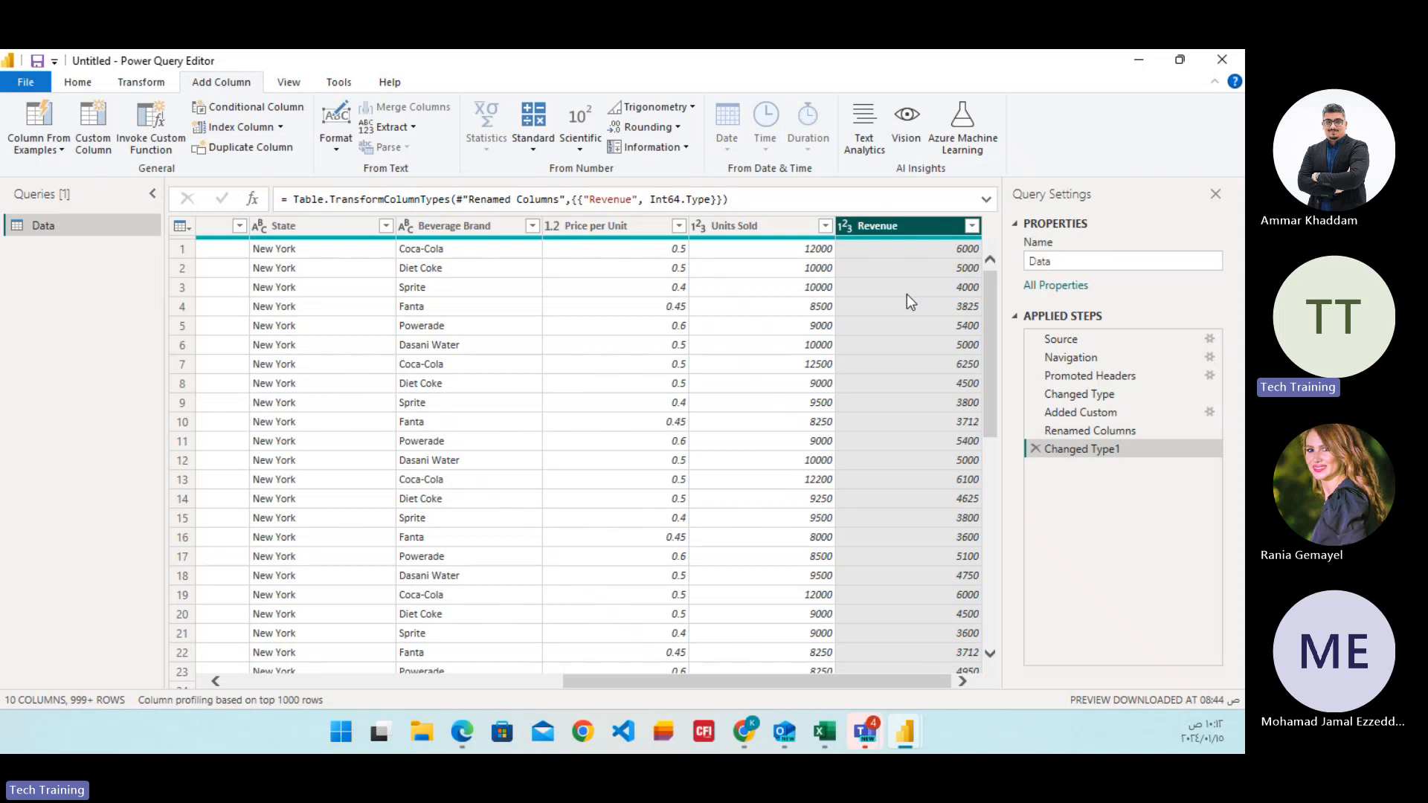
left_click(913, 251)
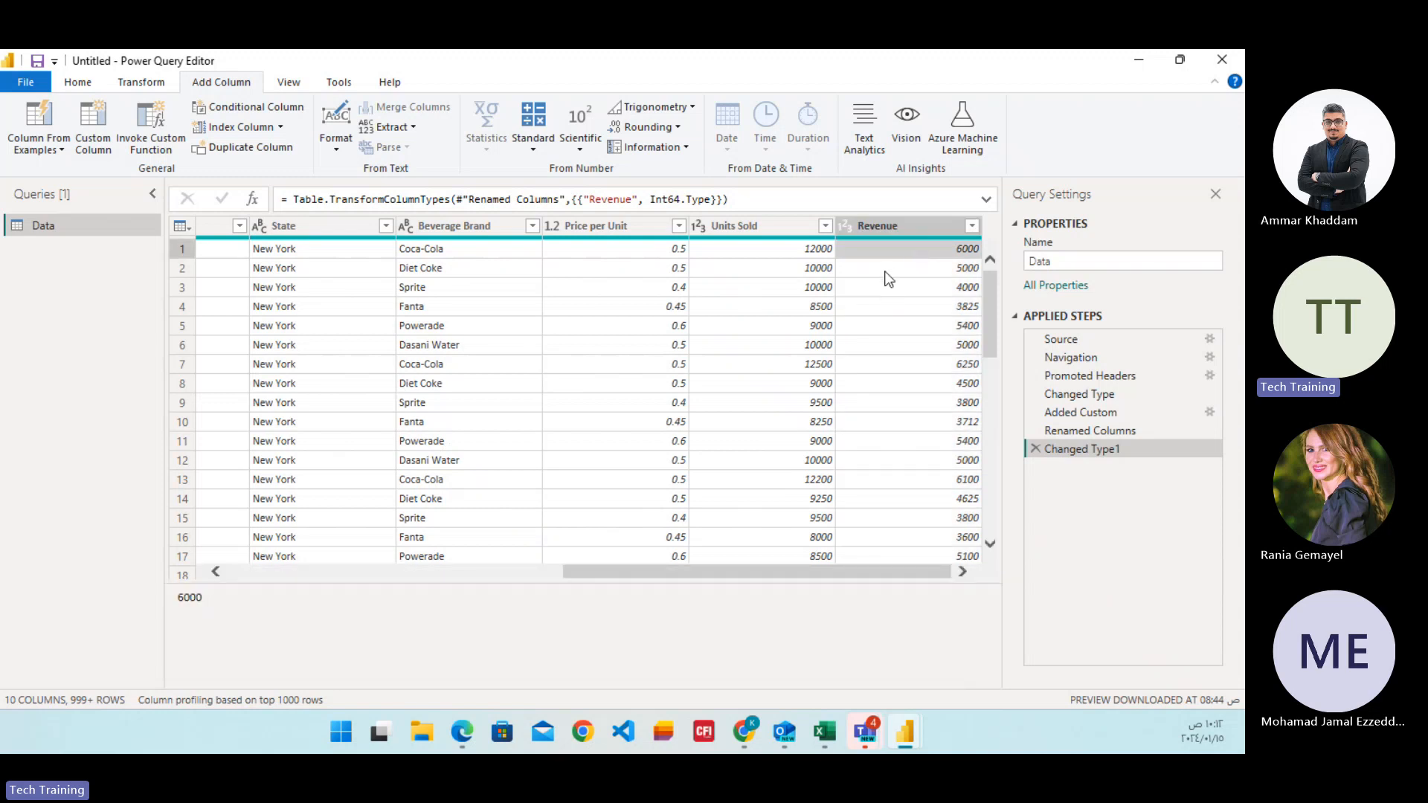
Add a column with the name of the month, derived from the Date column.
left_click_drag(835, 574, 703, 563)
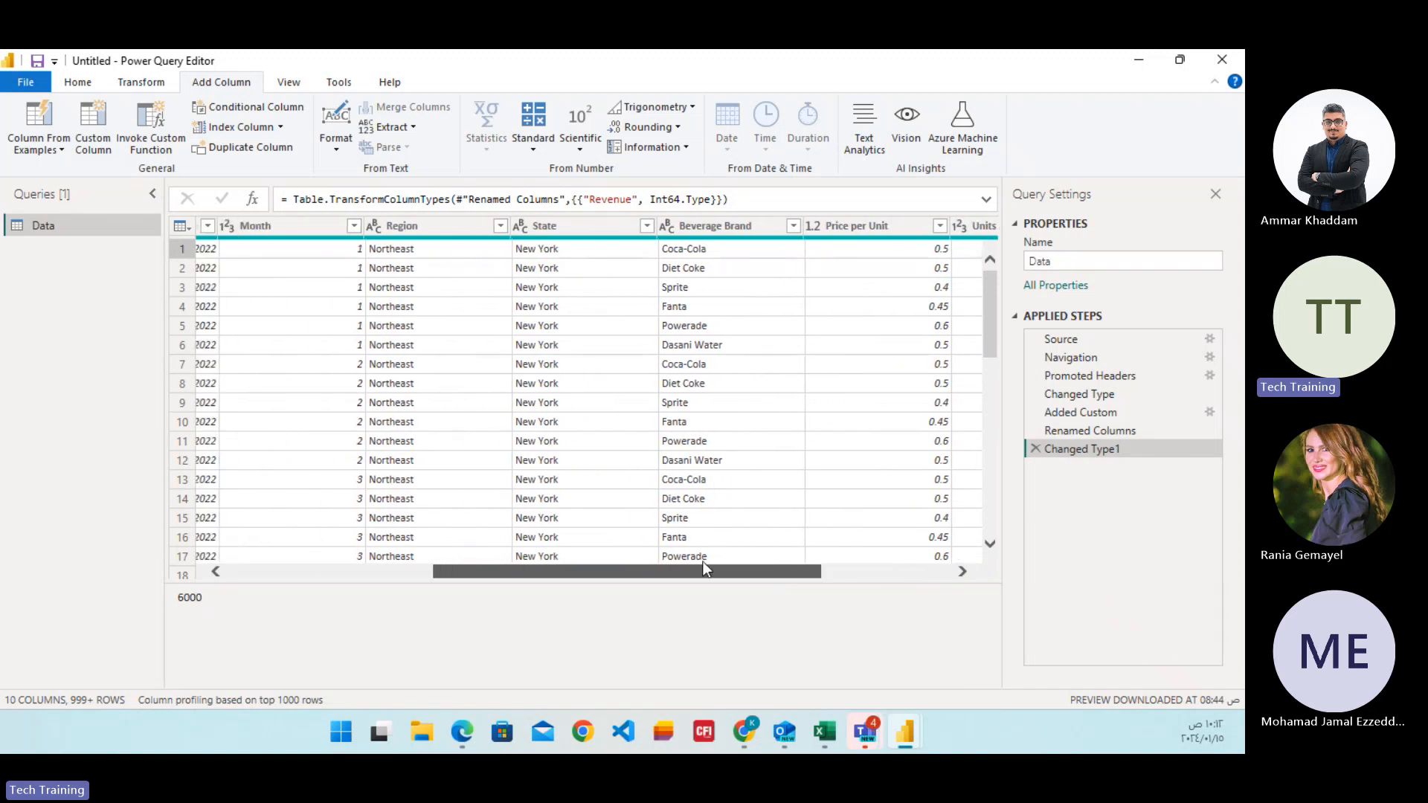
left_click_drag(705, 569, 601, 569)
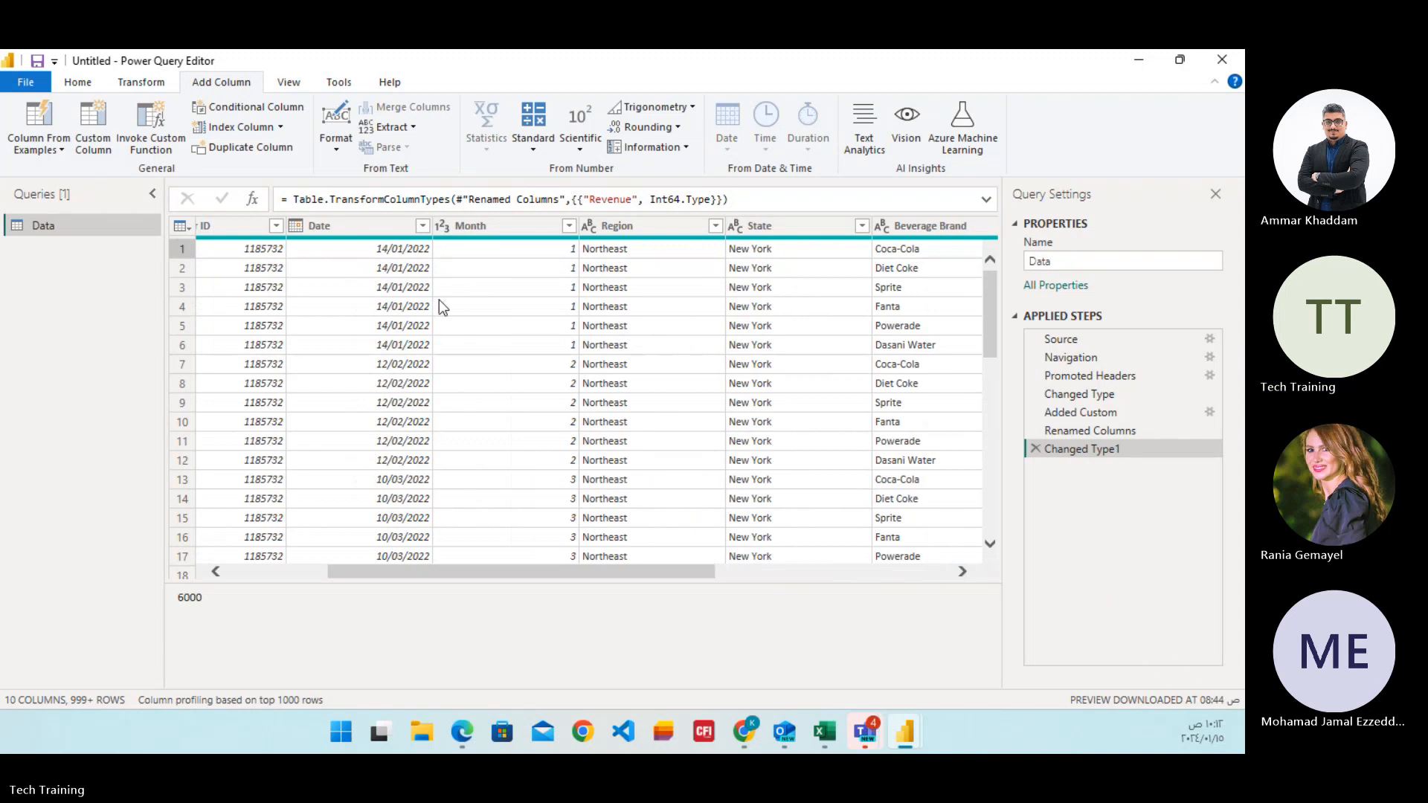
left_click(365, 227)
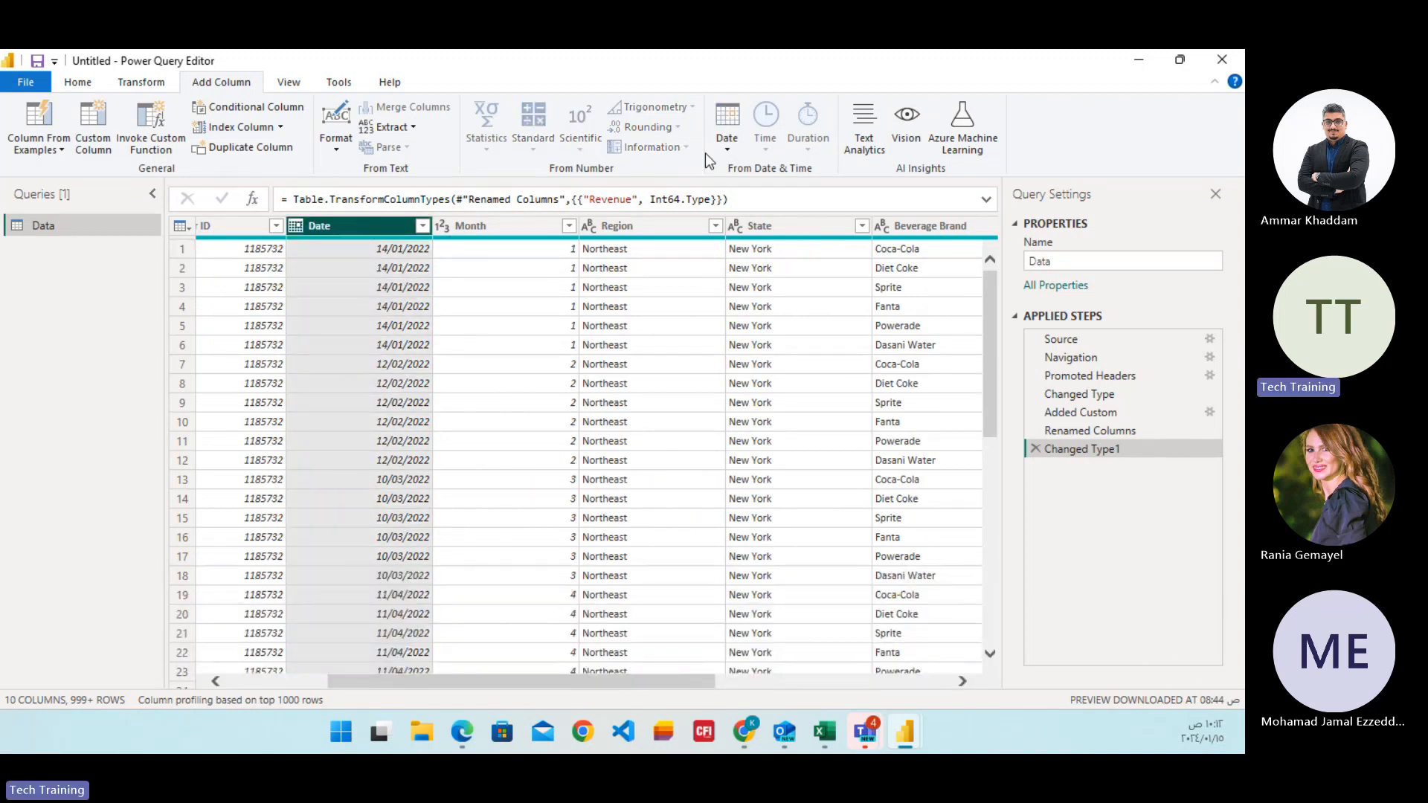
left_click(725, 139)
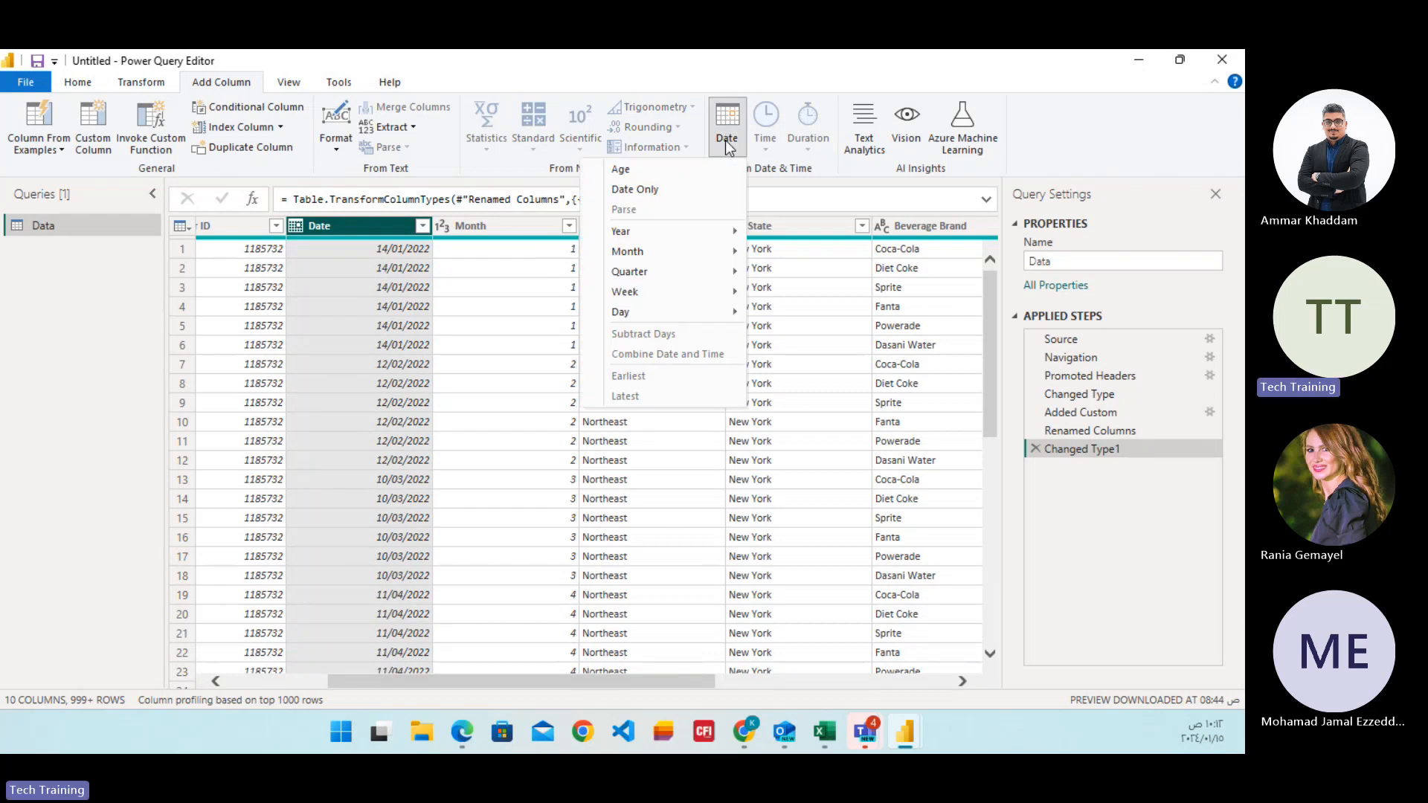
mouse_move(703, 253)
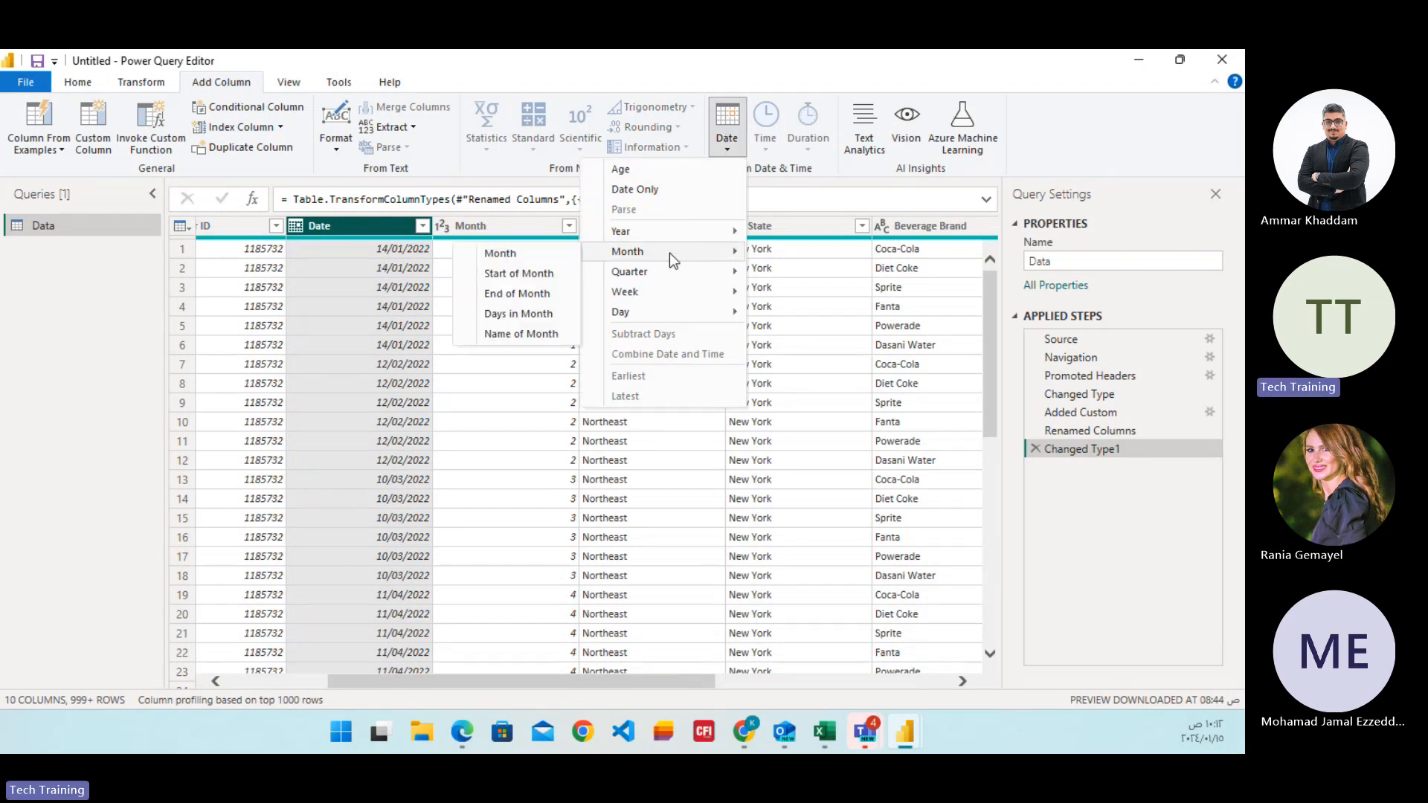
left_click(518, 333)
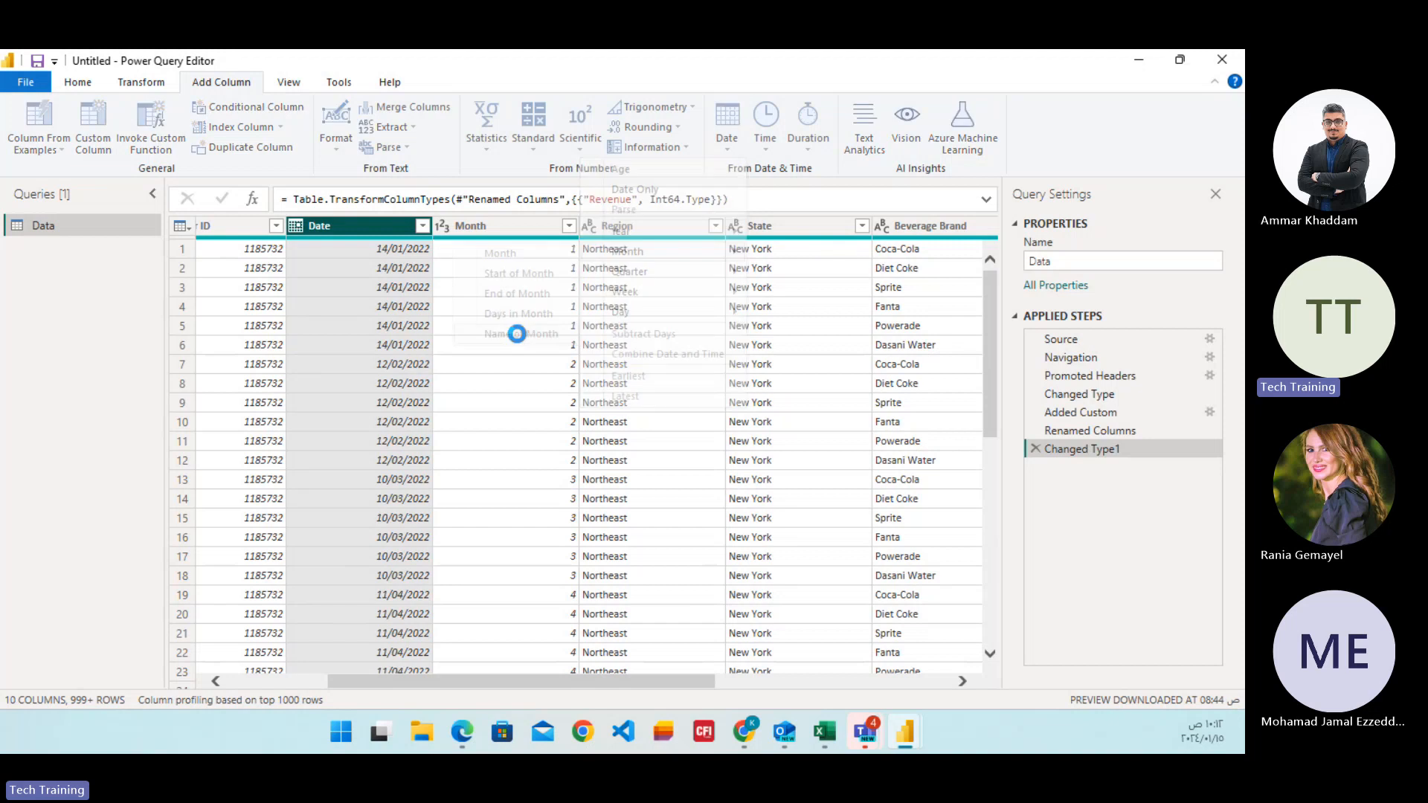
left_click_drag(581, 682, 912, 684)
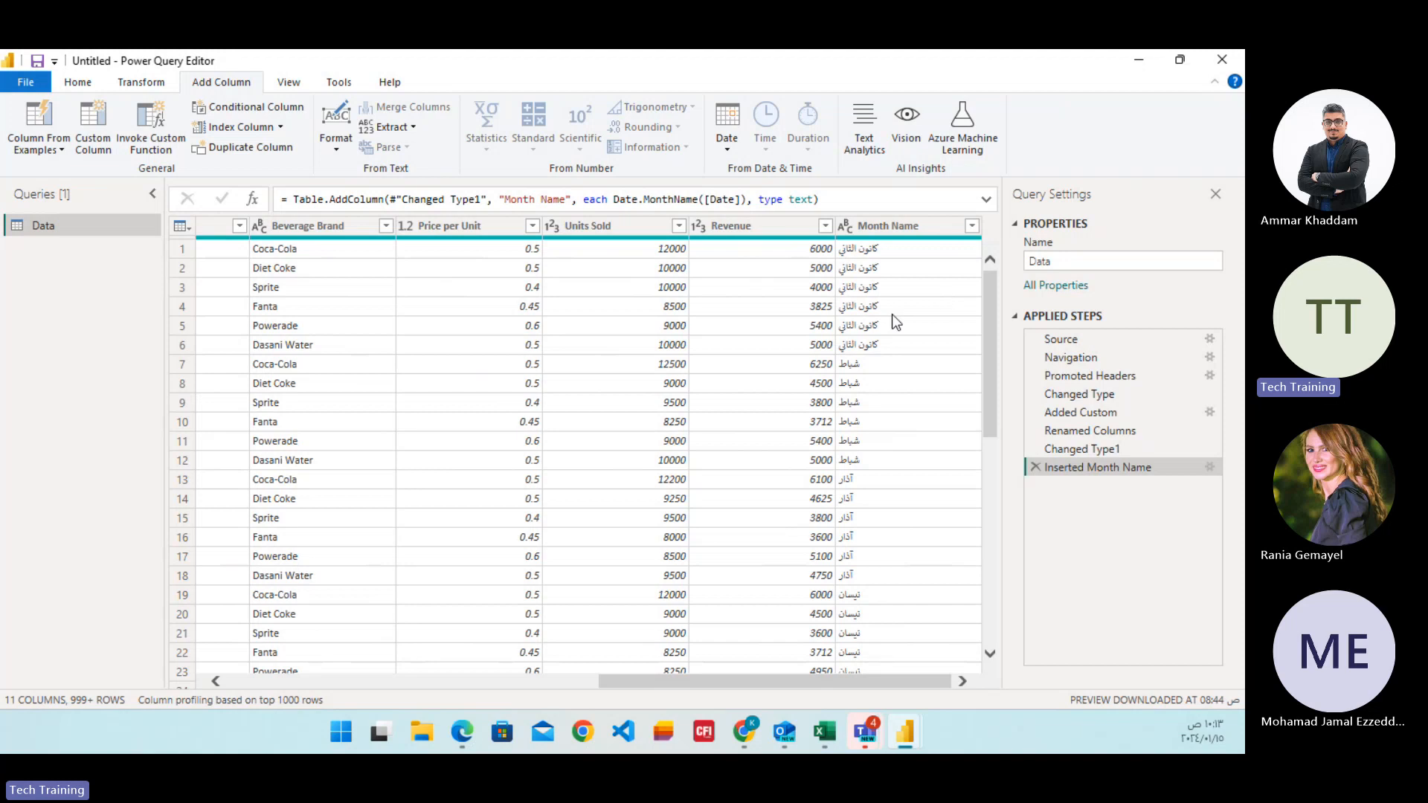
Sort the Data query's rows by Month Name in ascending order.
left_click(968, 229)
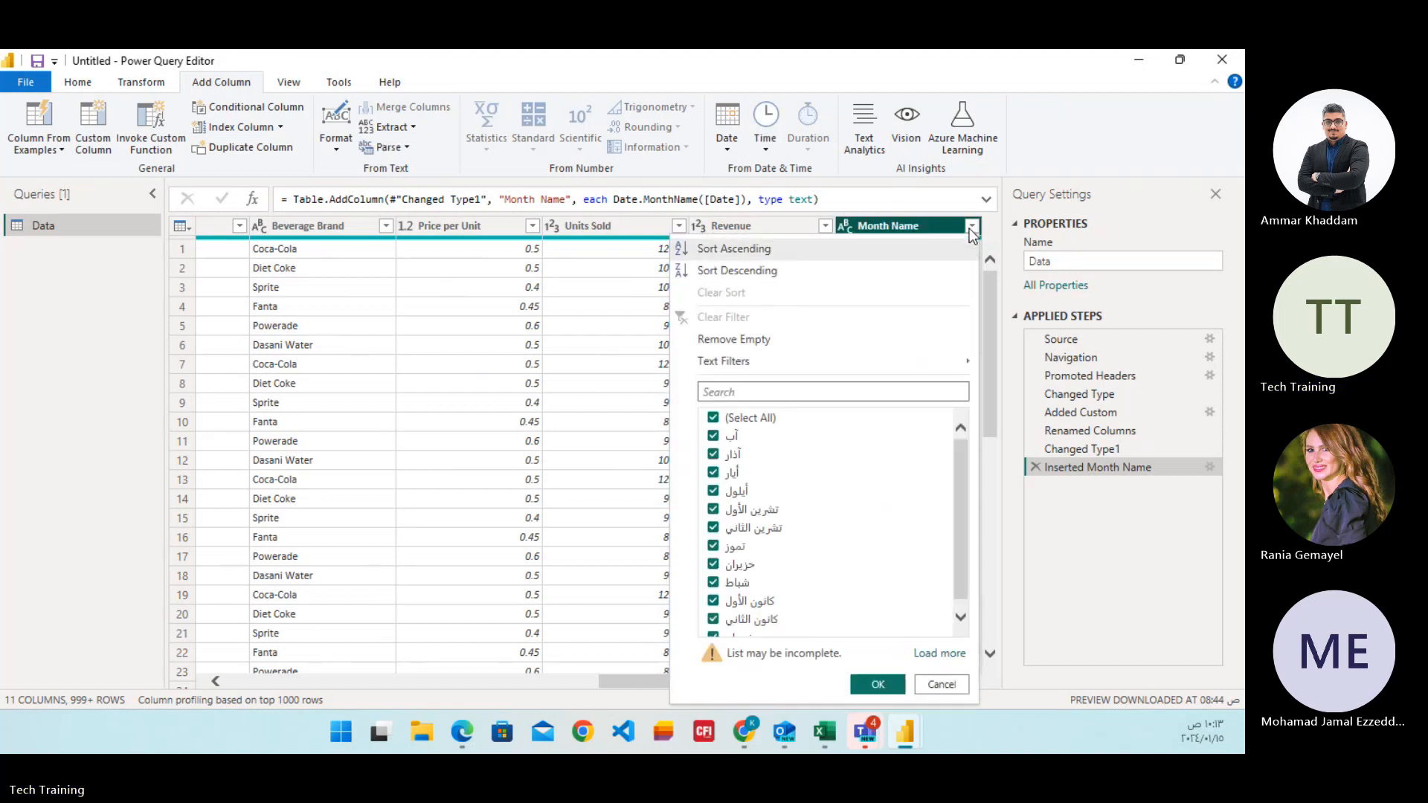
left_click(740, 251)
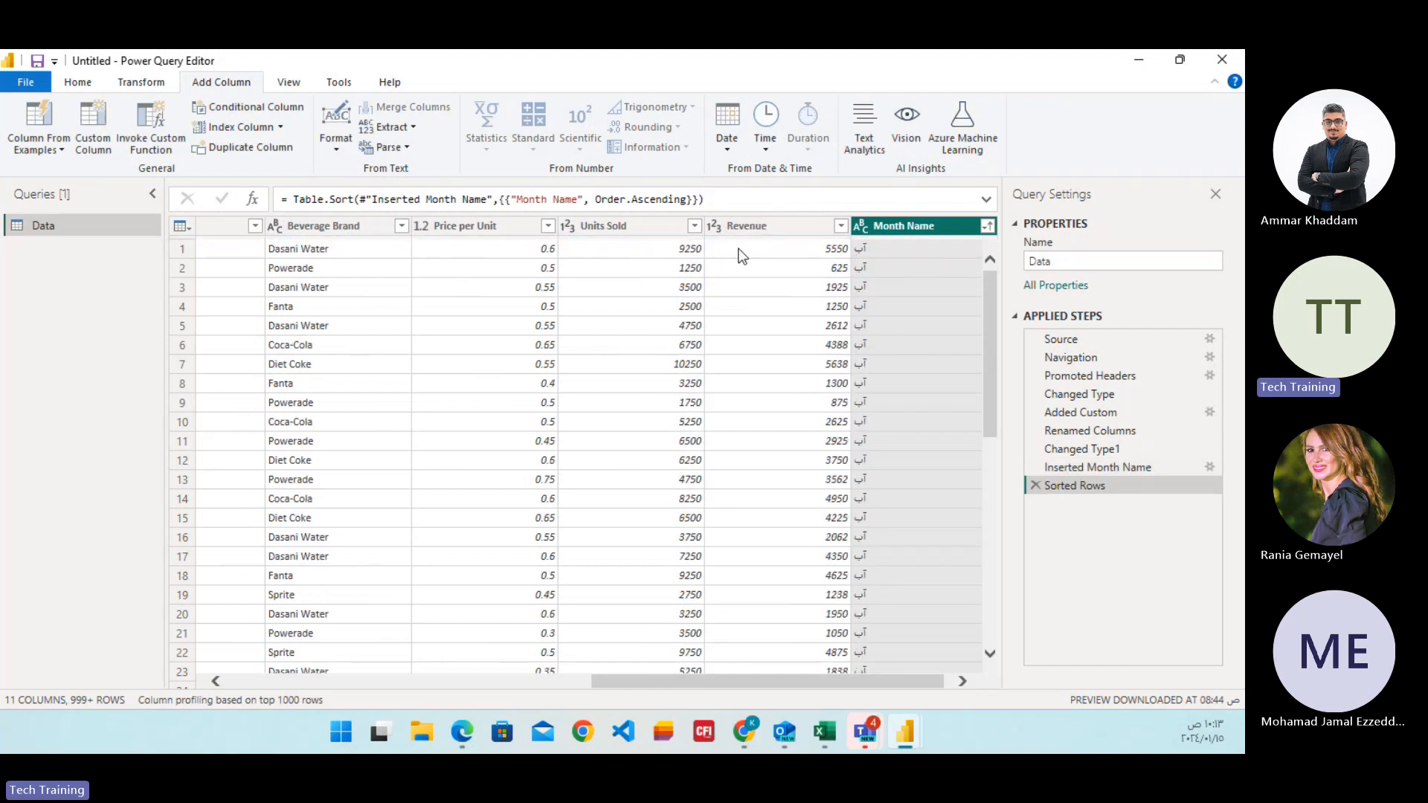
mouse_move(988, 287)
left_mouse_down()
mouse_move(994, 516)
mouse_move(977, 632)
mouse_move(1002, 278)
left_mouse_up()
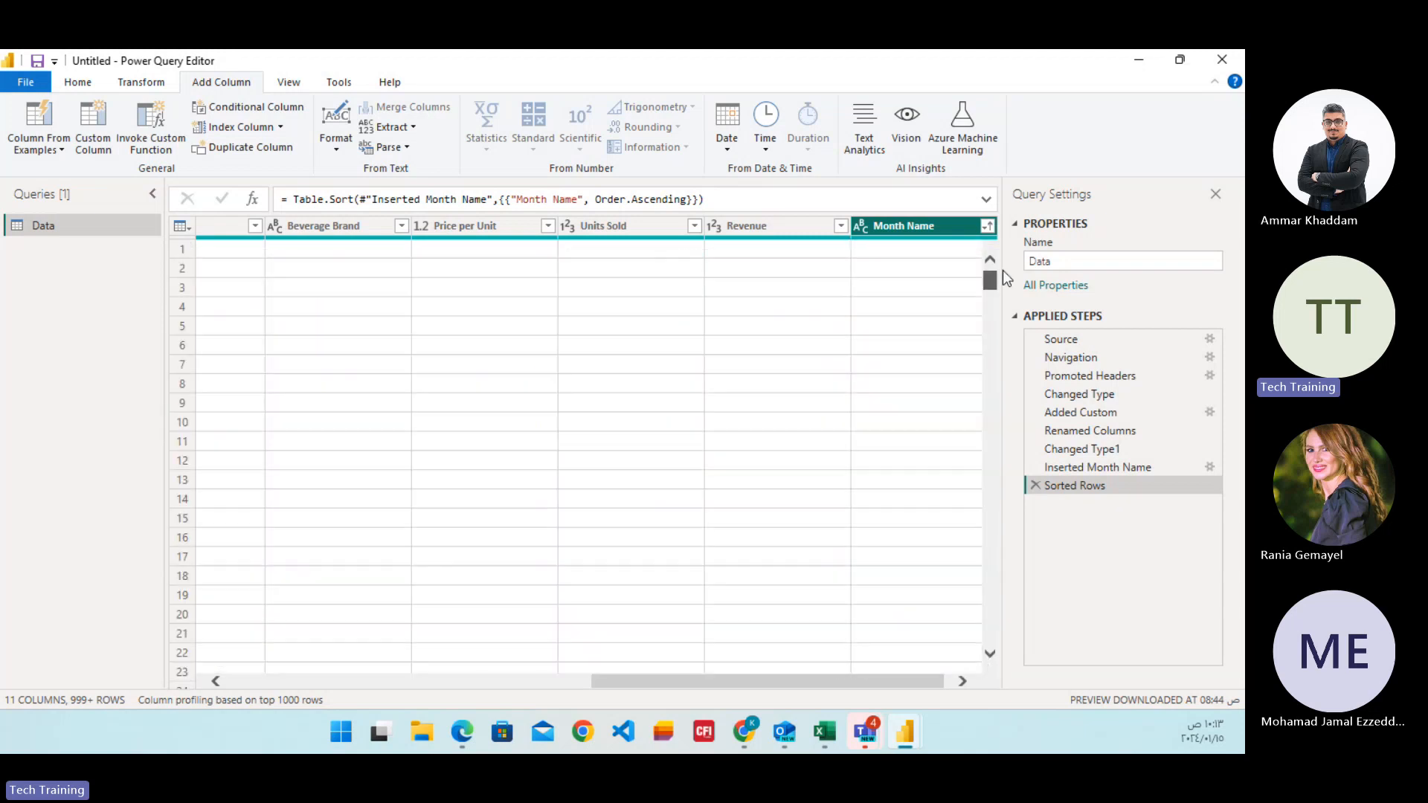
Sort the rows by Month Name in descending order and review the query's other columns.
left_click(988, 227)
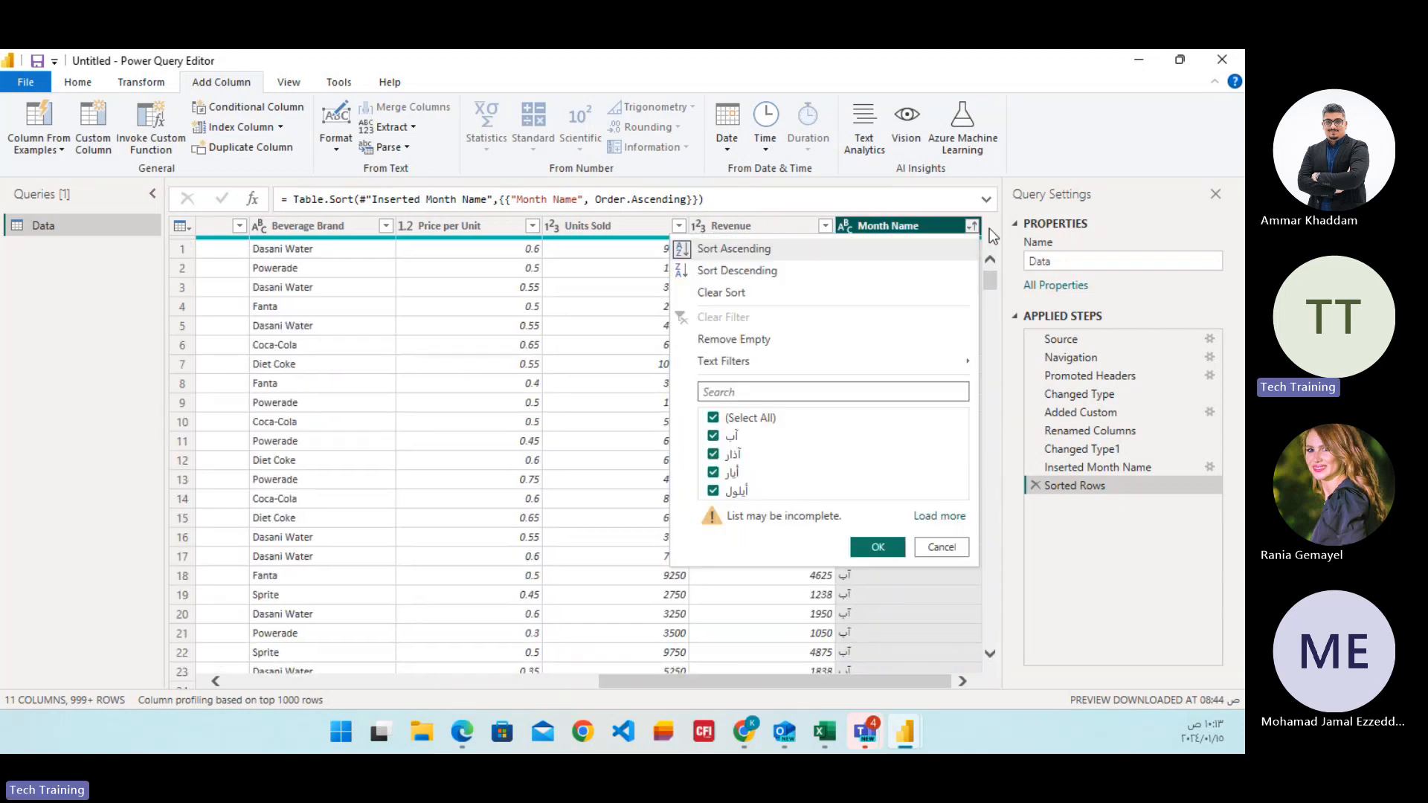
left_click(738, 274)
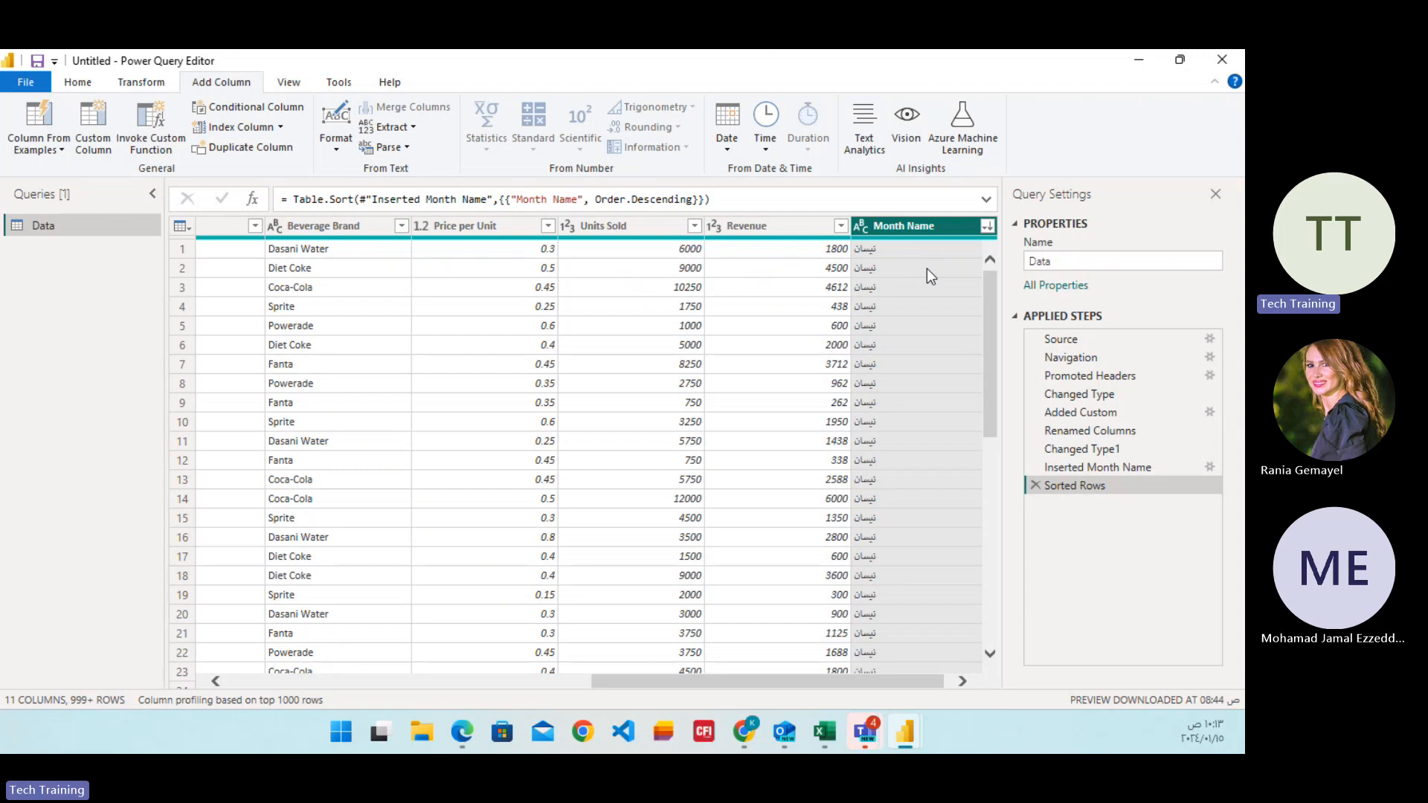
left_click_drag(827, 685, 428, 667)
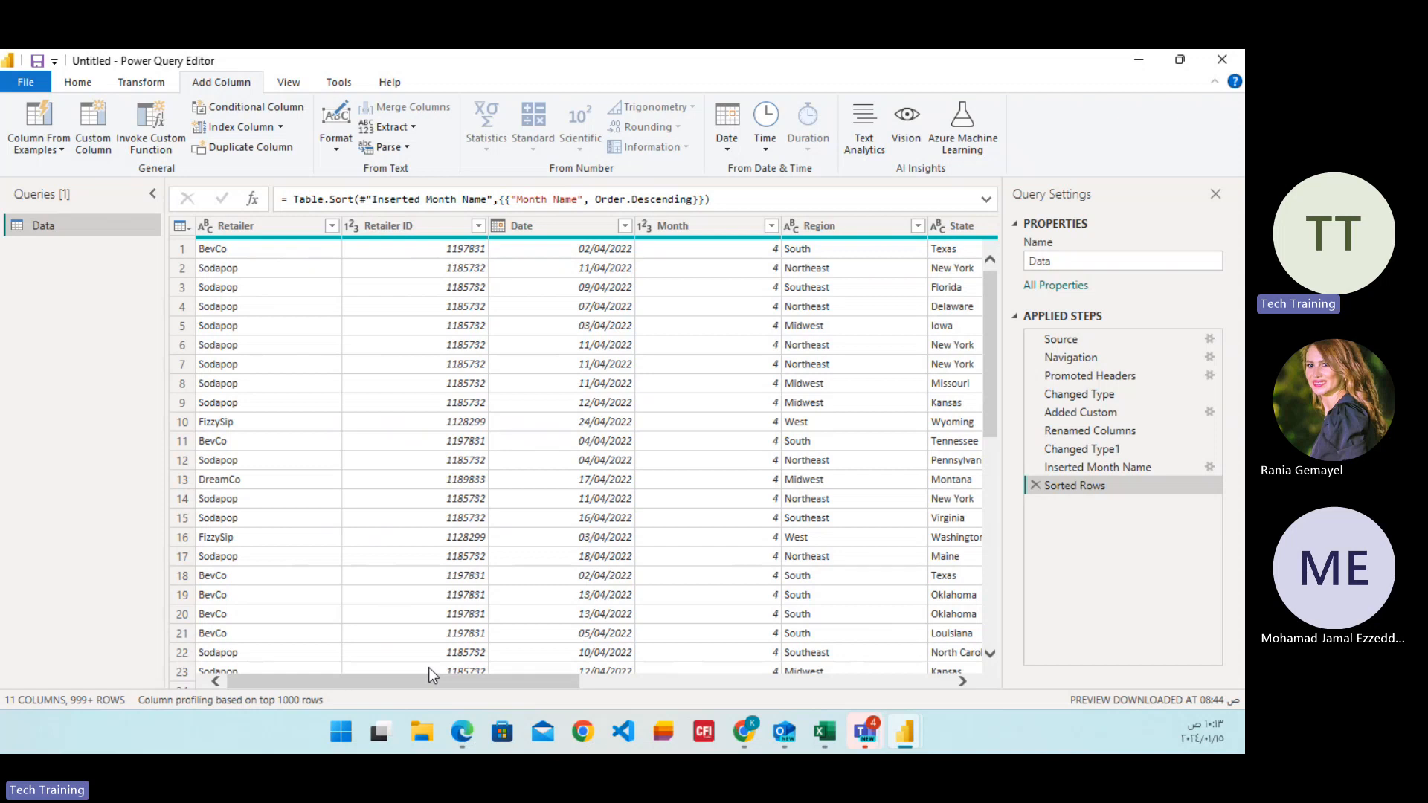
left_click_drag(422, 679, 744, 716)
mouse_move(744, 731)
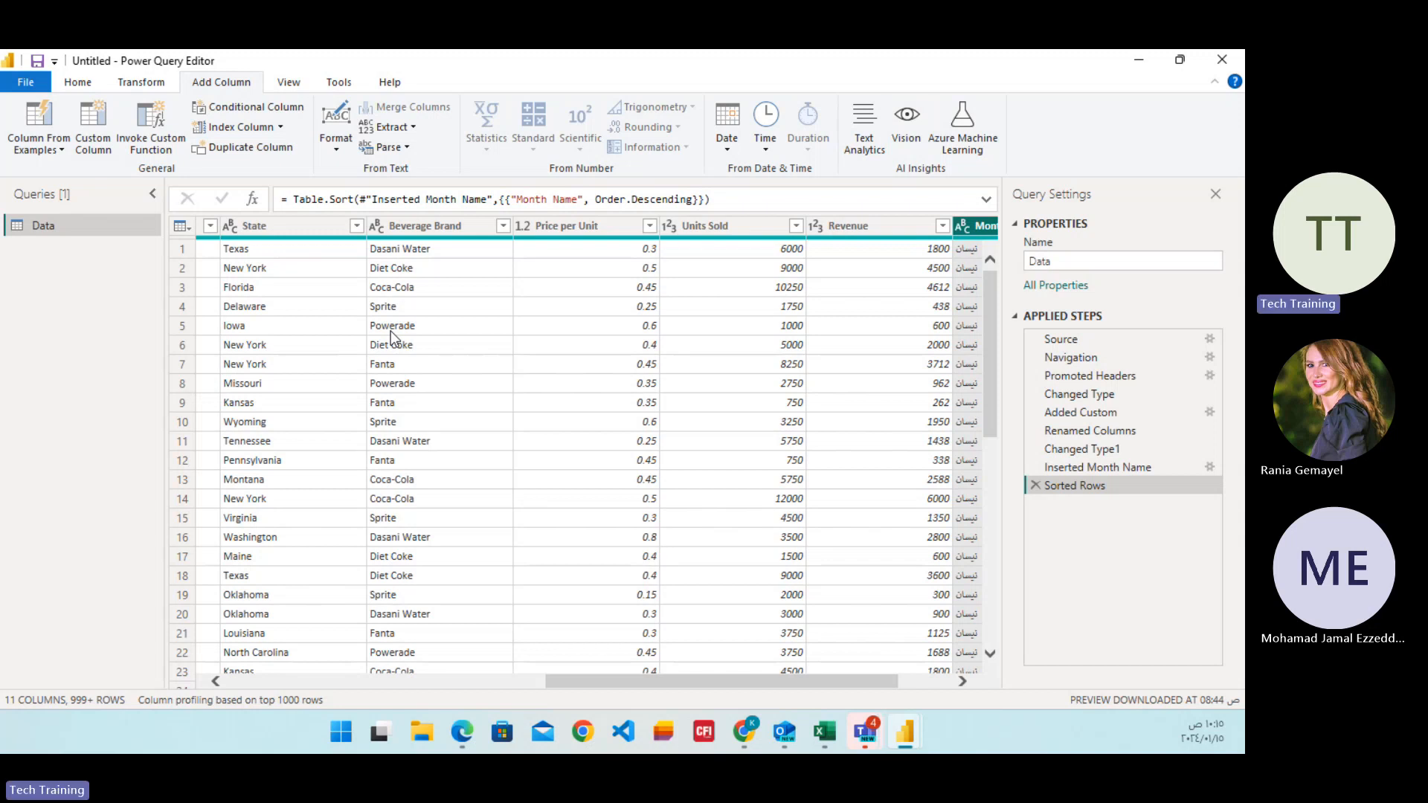
Close Power Query Editor applying the changes, and open the loaded Data table in table view.
left_click(78, 83)
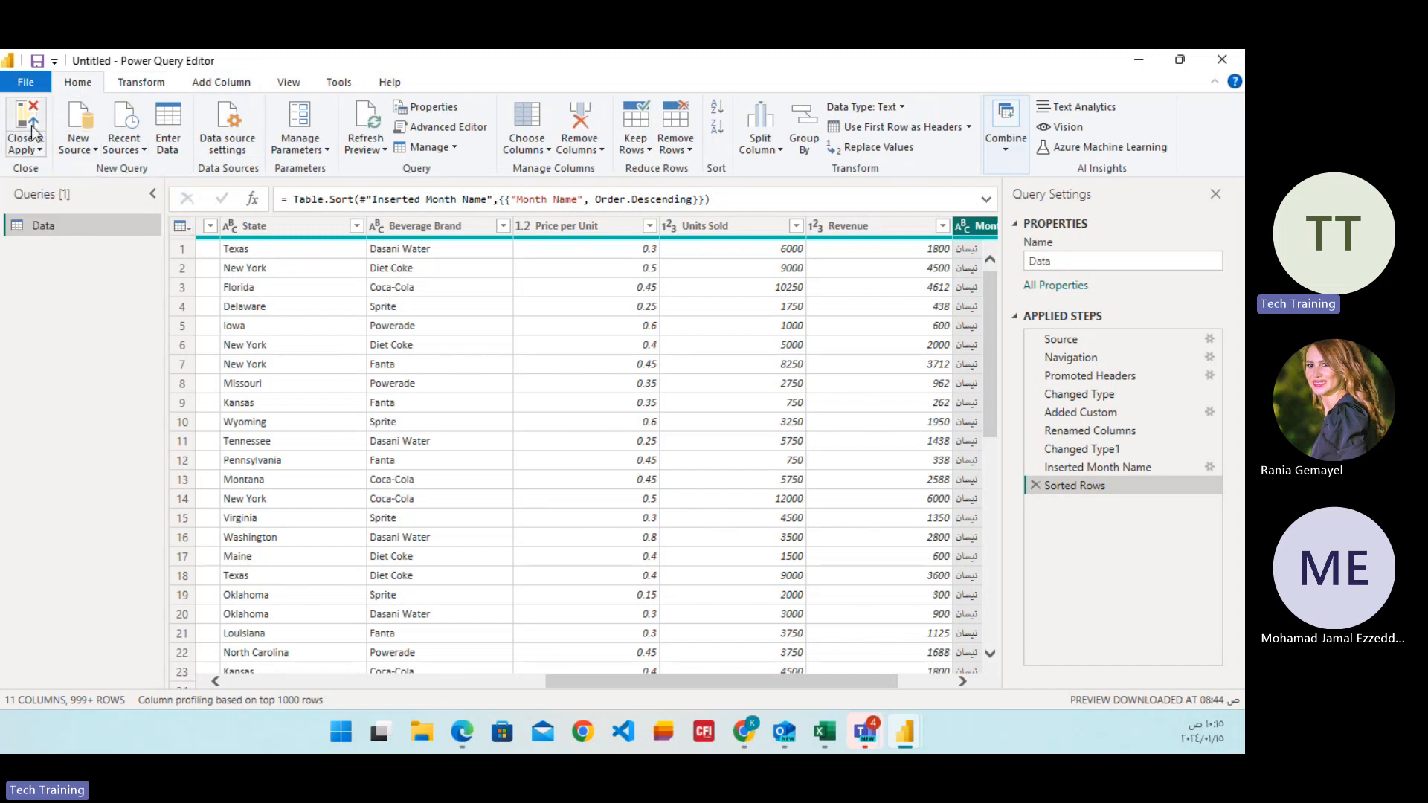
left_click(32, 132)
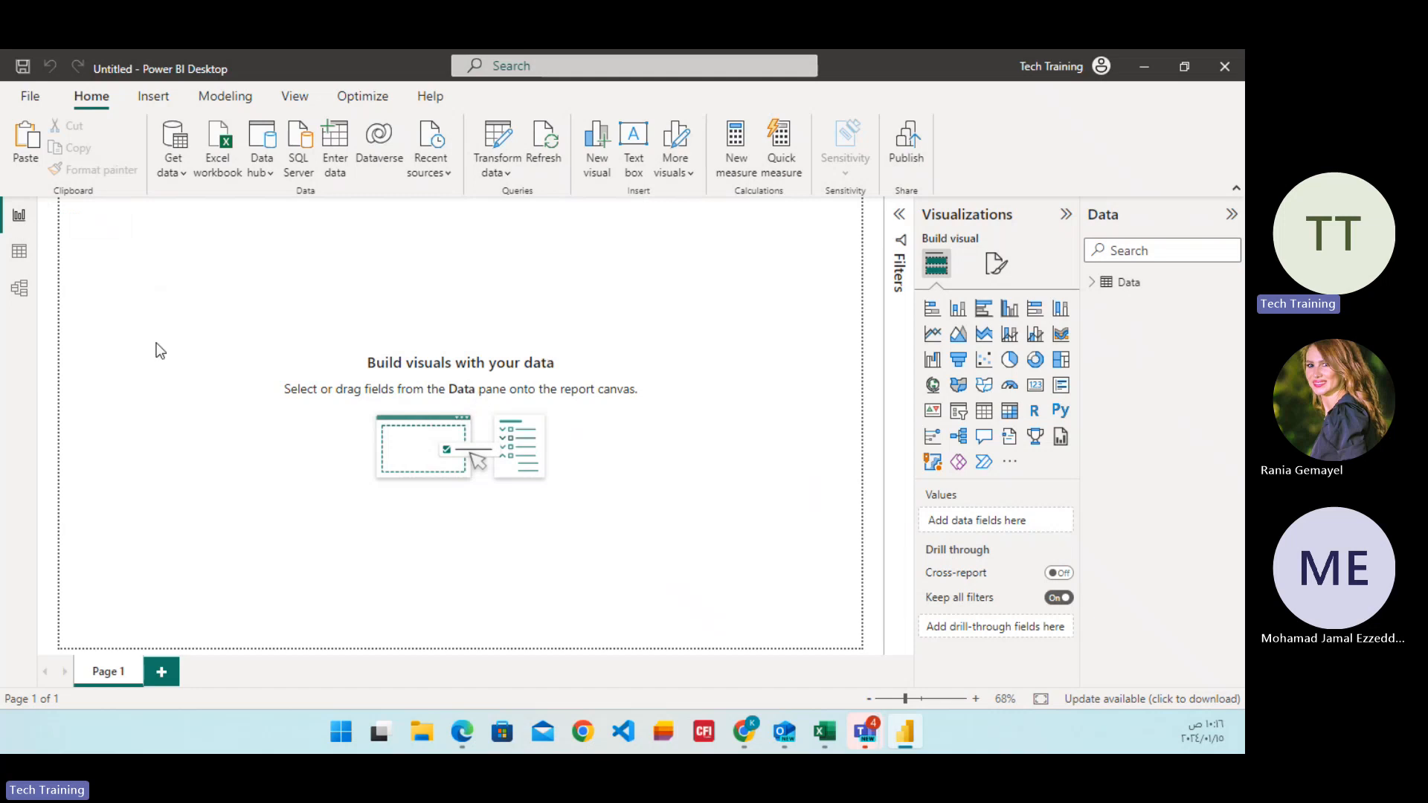
left_click(20, 254)
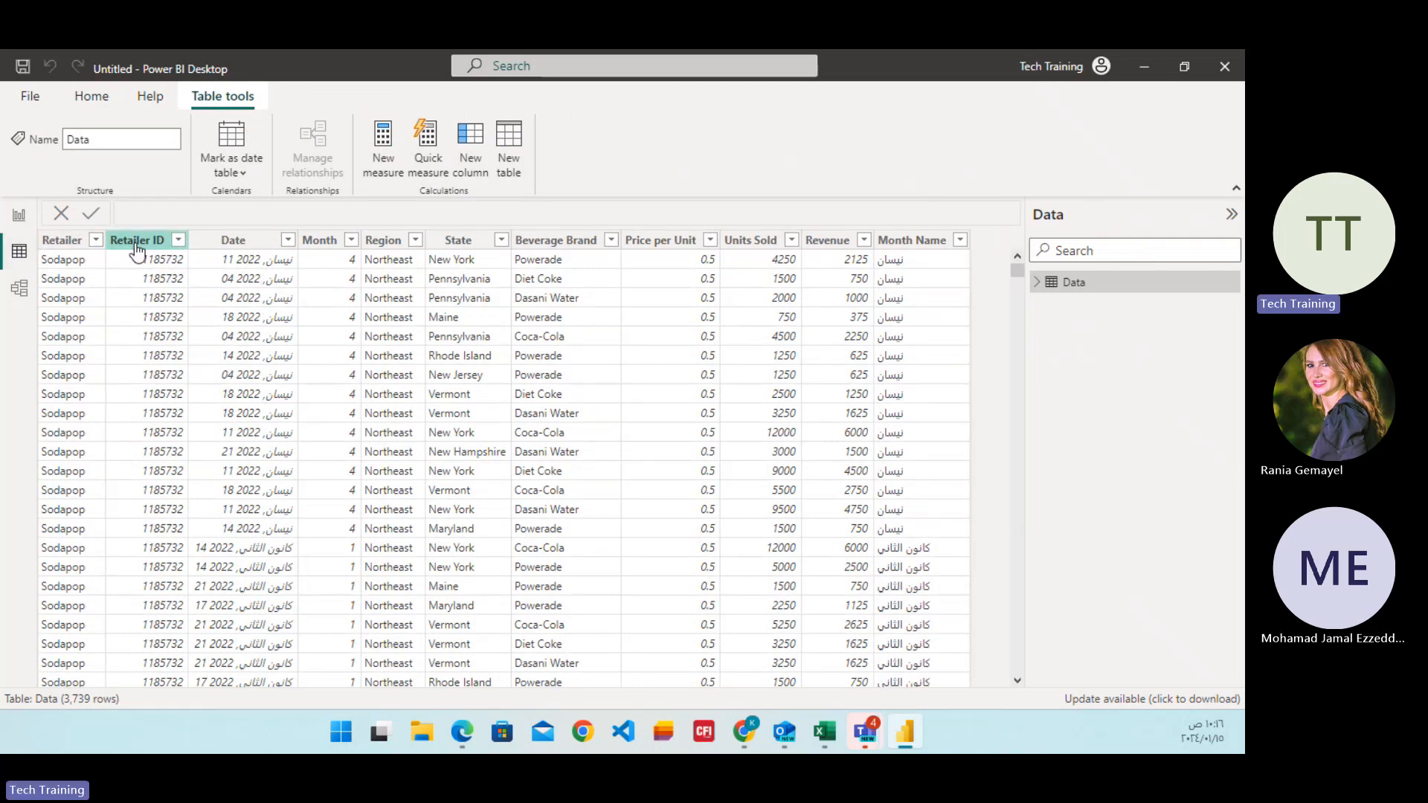
Examine the column properties of Retailer, Retailer ID, Date, Month, Region, State, Beverage Brand and Revenue in the Data table.
left_click(64, 241)
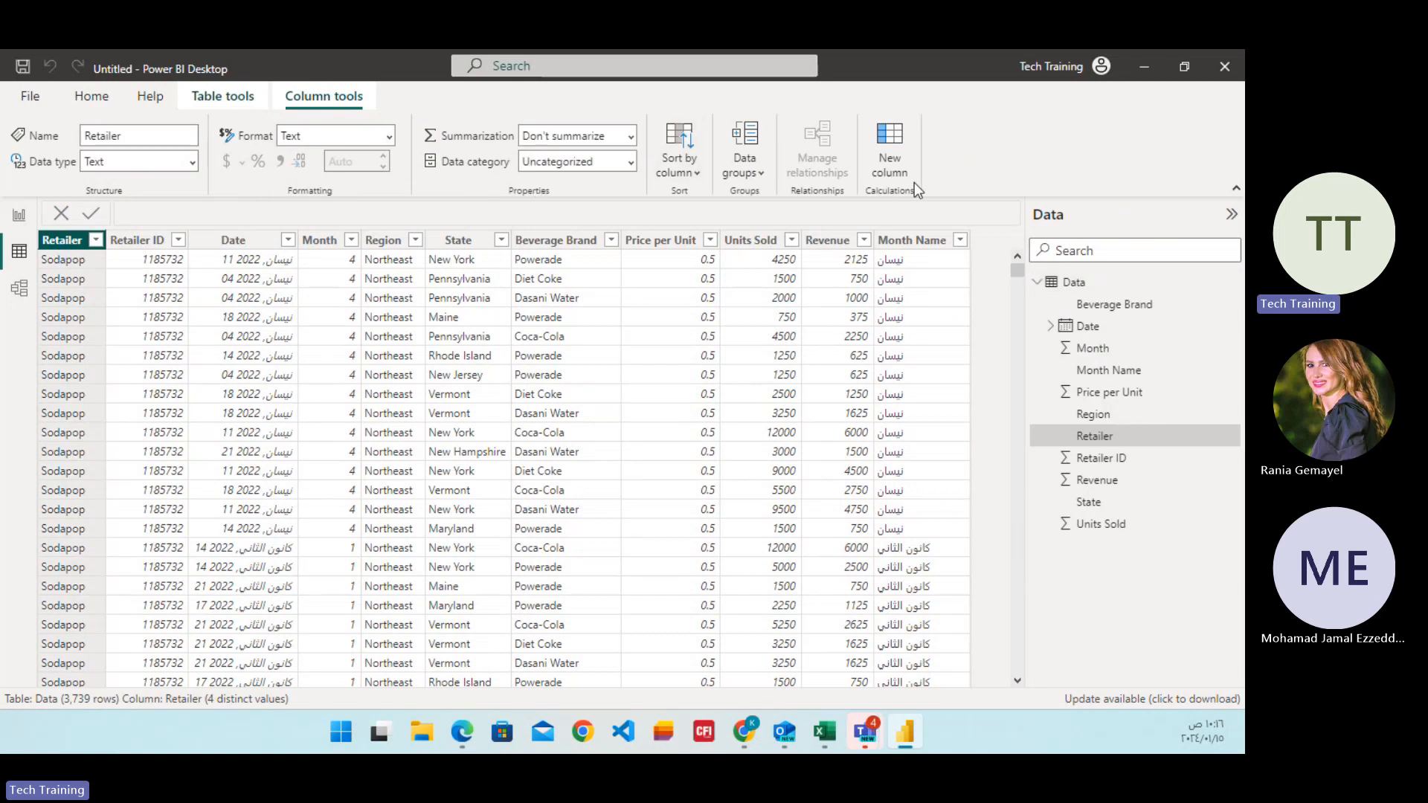
left_click(141, 244)
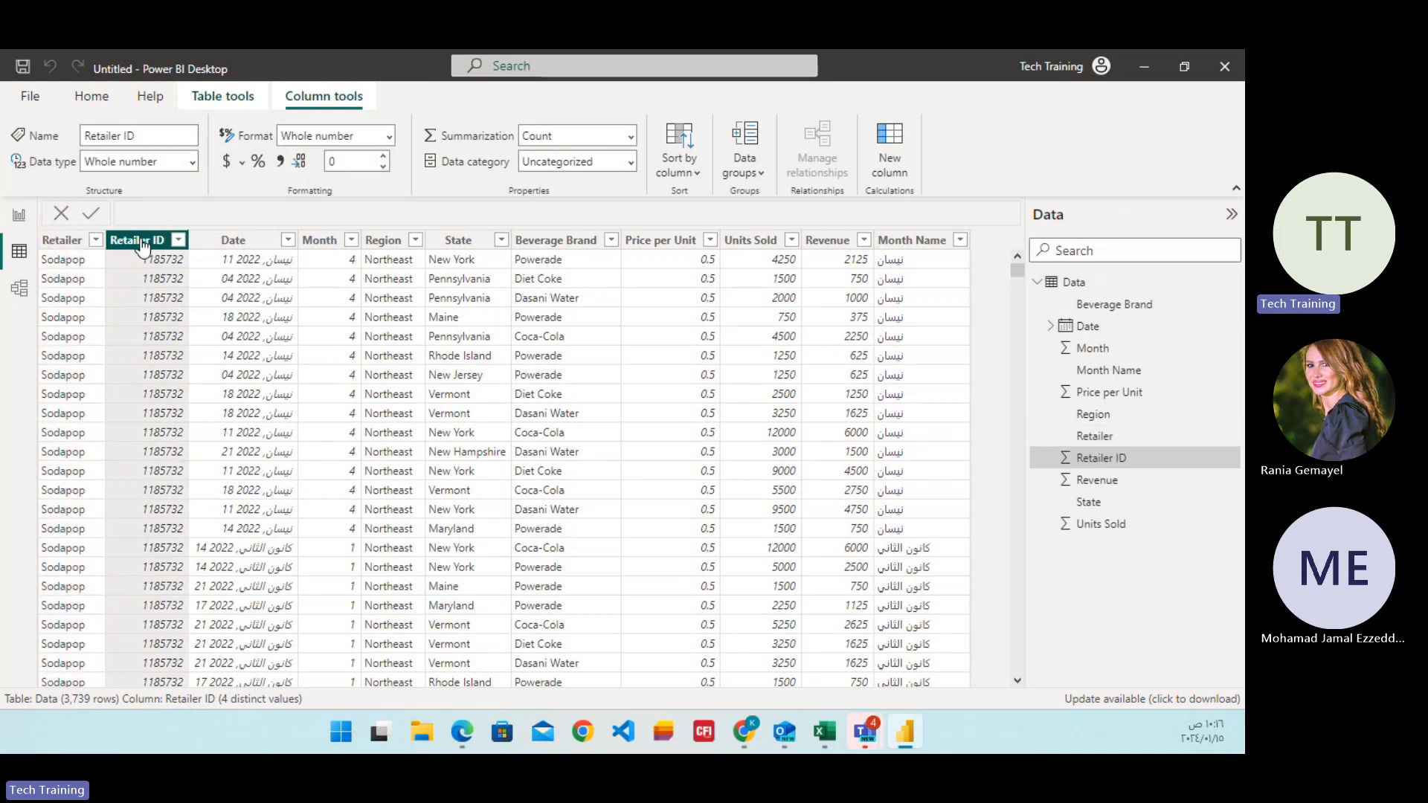
left_click(233, 247)
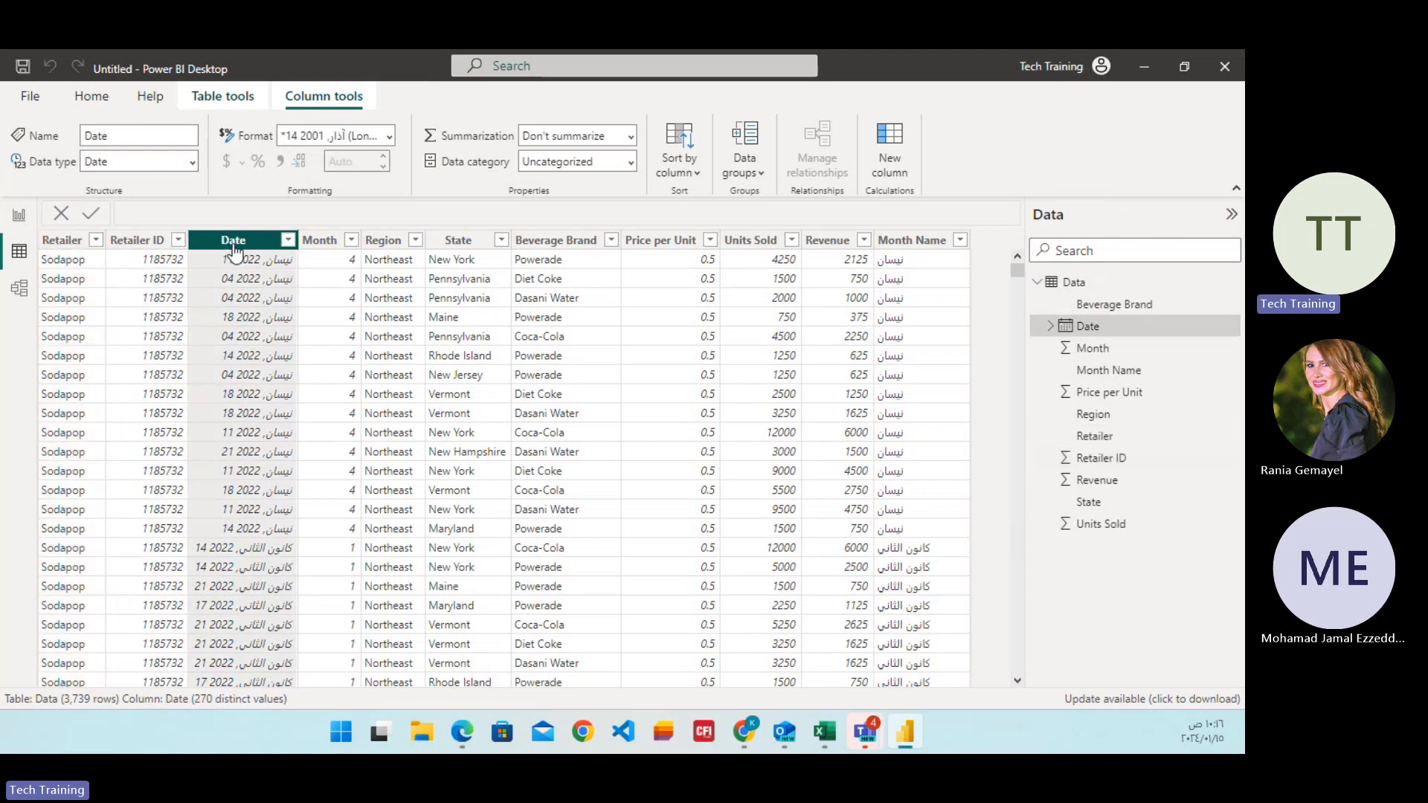
left_click(314, 243)
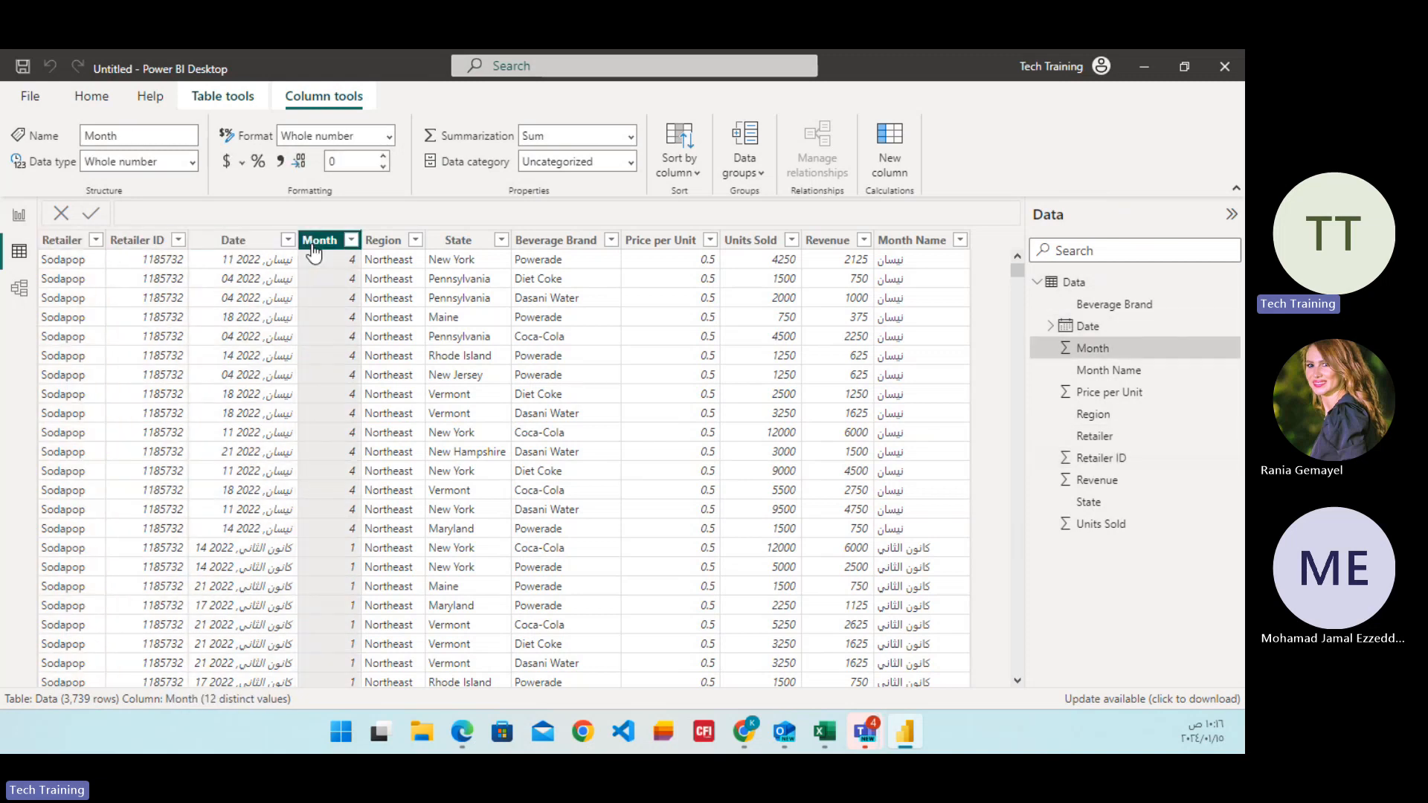
left_click(382, 242)
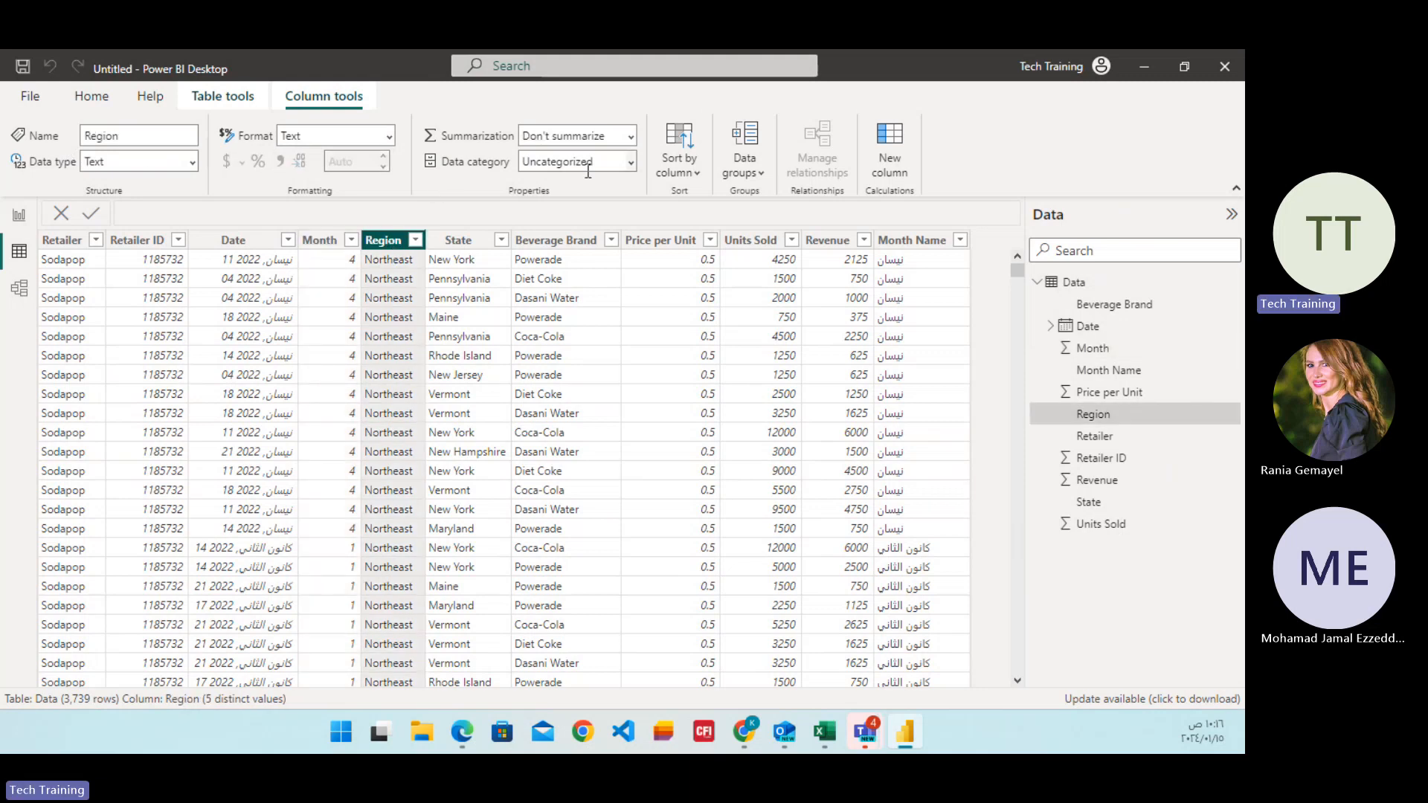
left_click(458, 244)
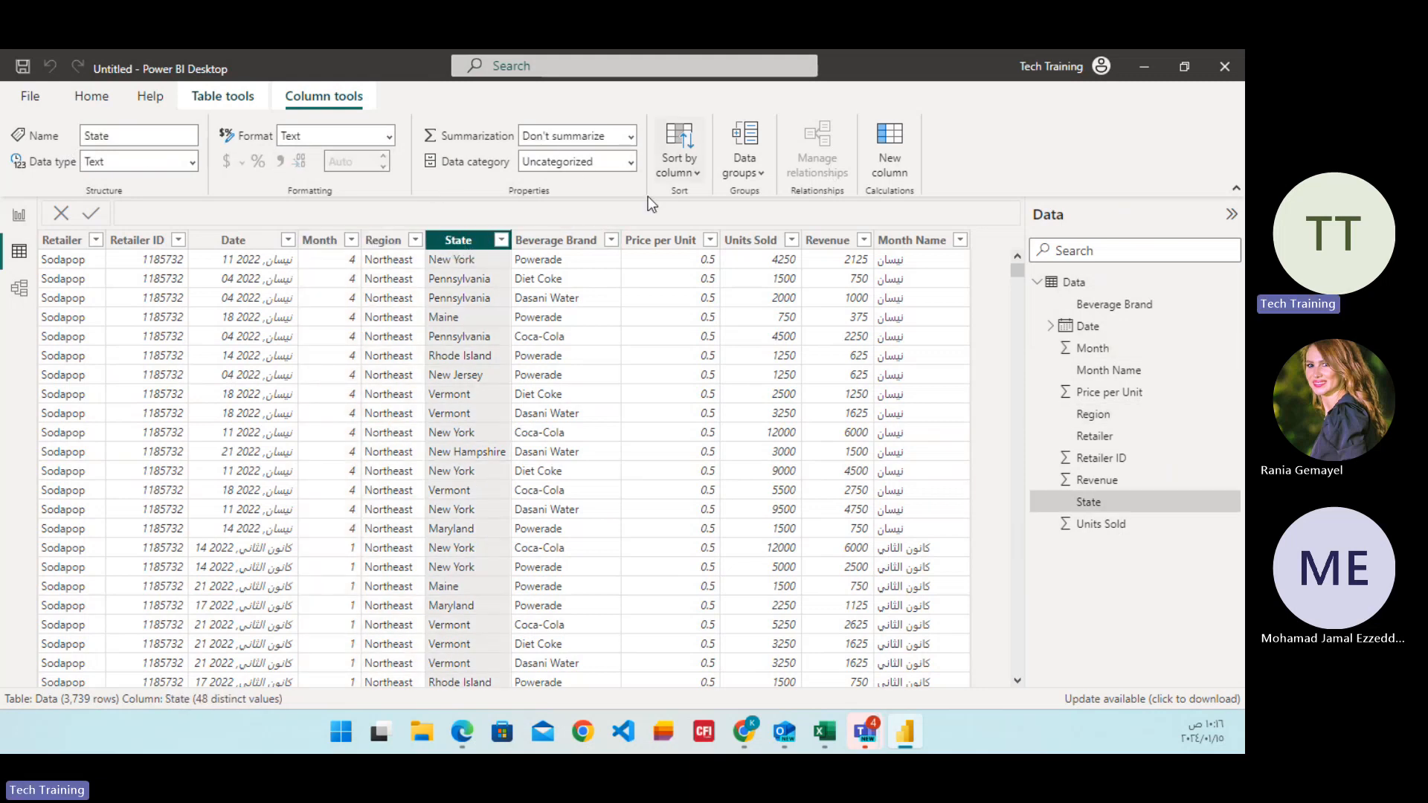
left_click(546, 243)
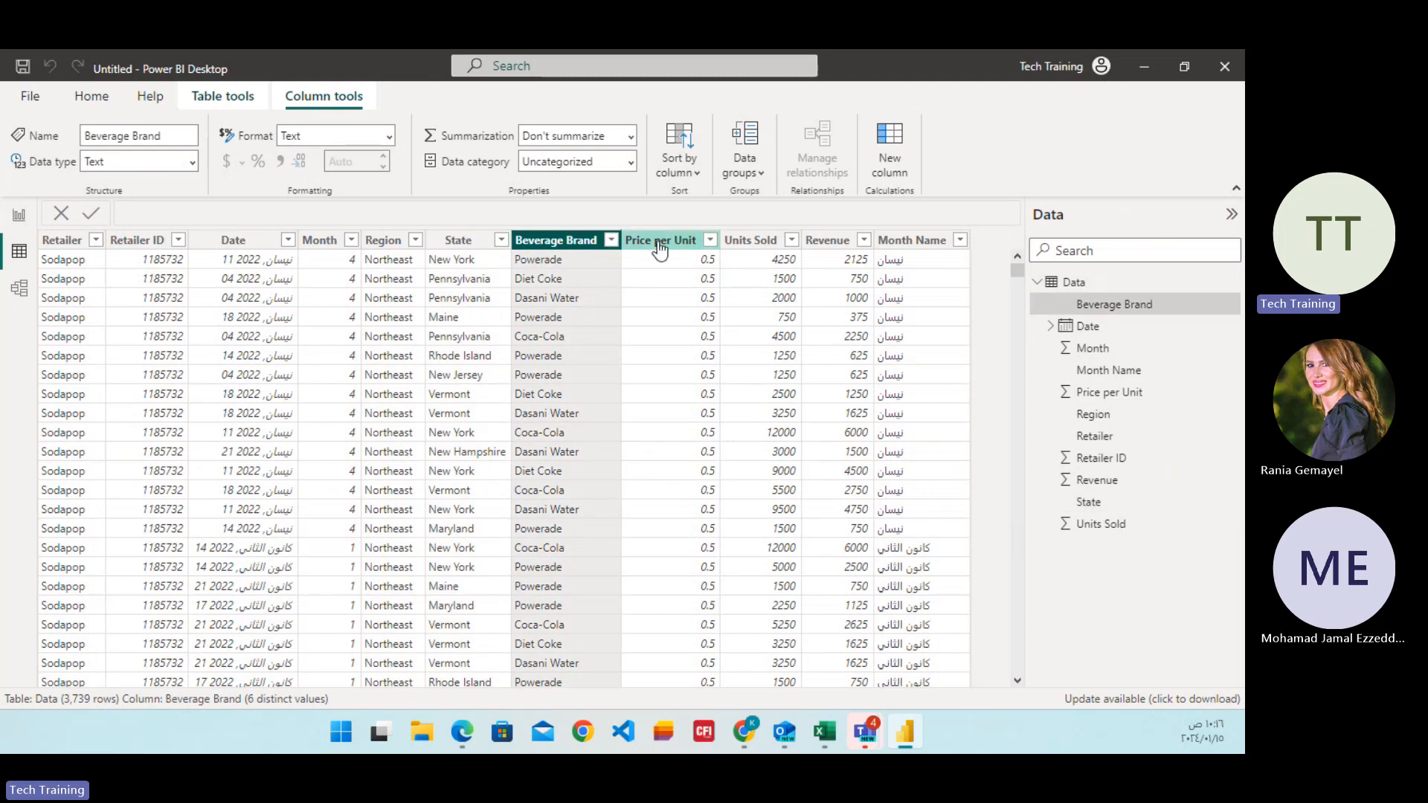
left_click(67, 248)
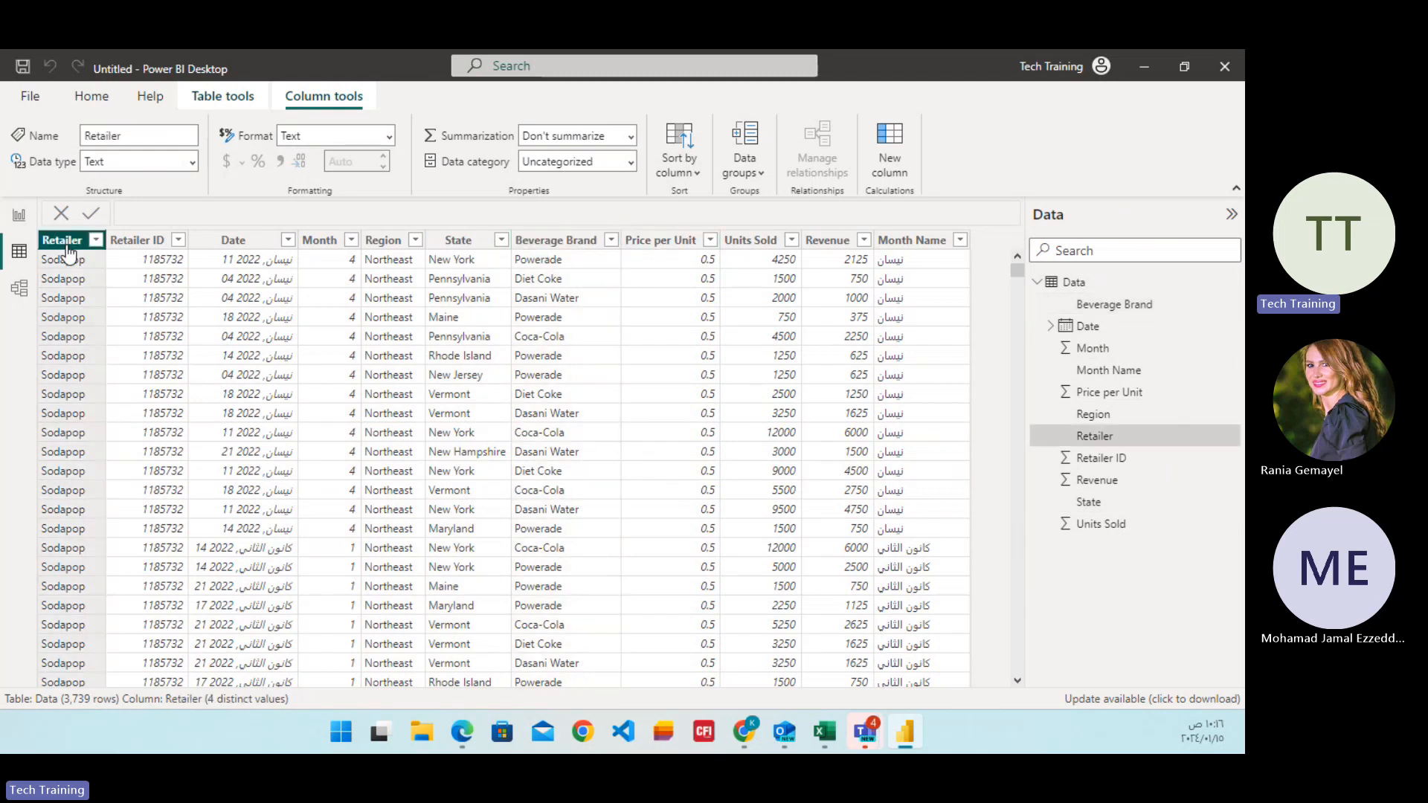
left_click(833, 241)
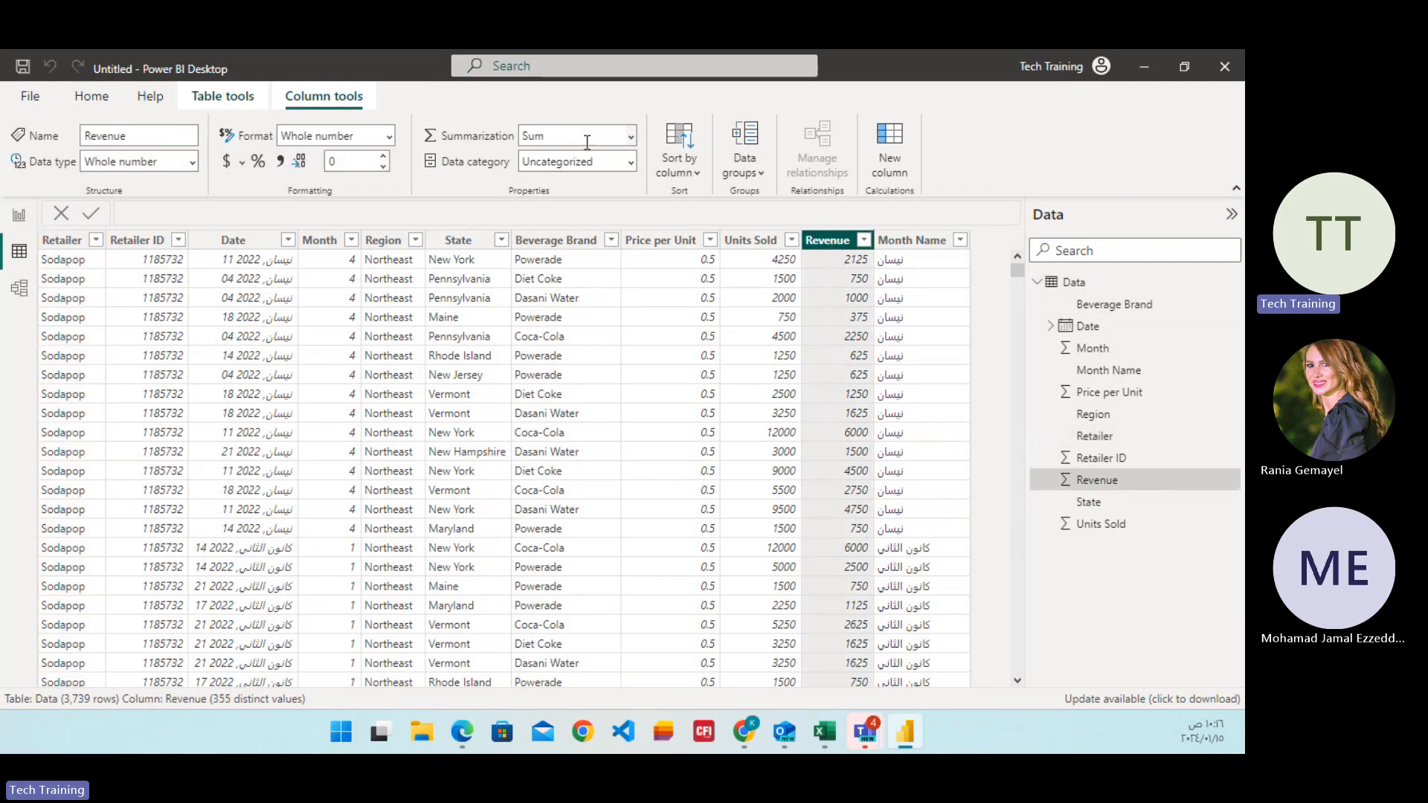
Check the Data table's card in model view and switch to the blank report page.
left_click(27, 299)
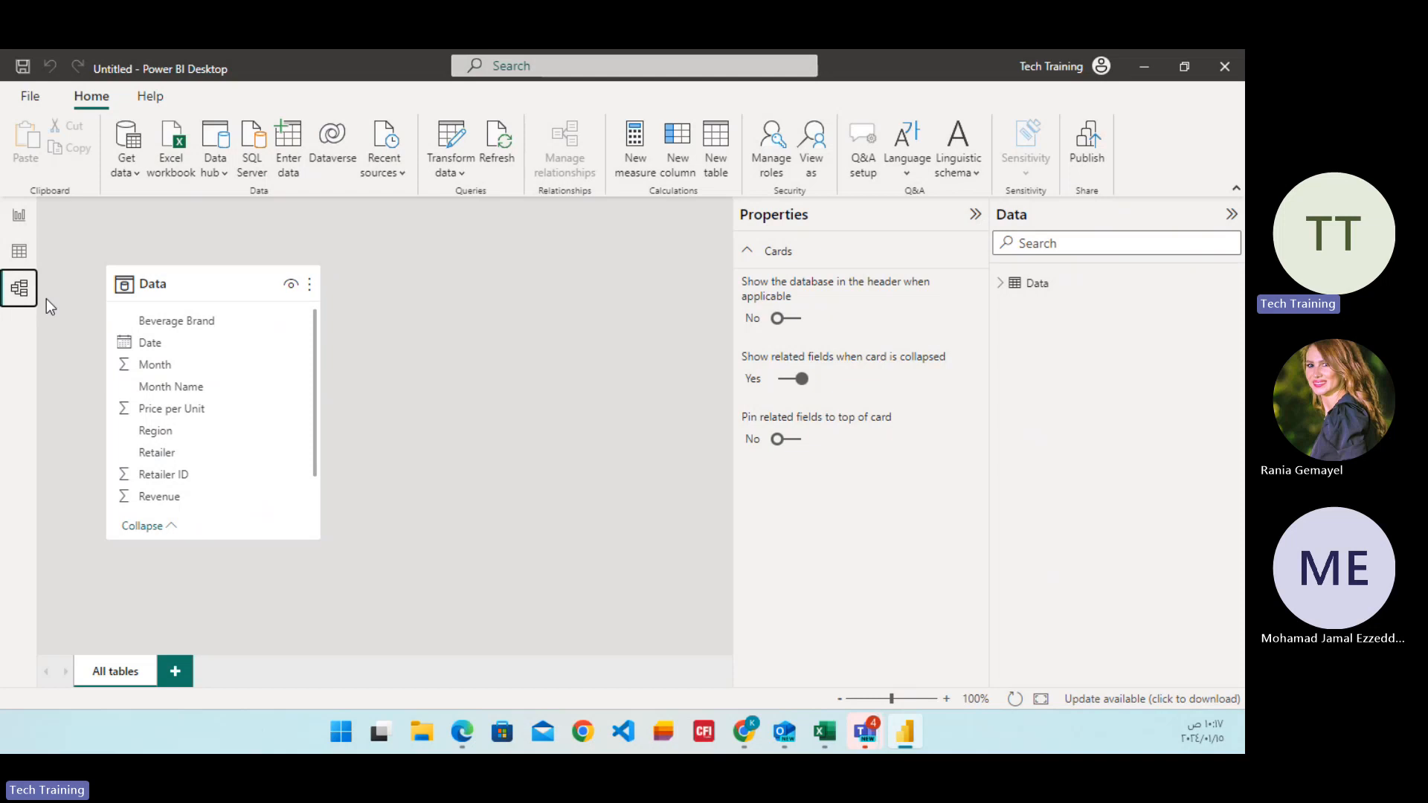
left_click(22, 224)
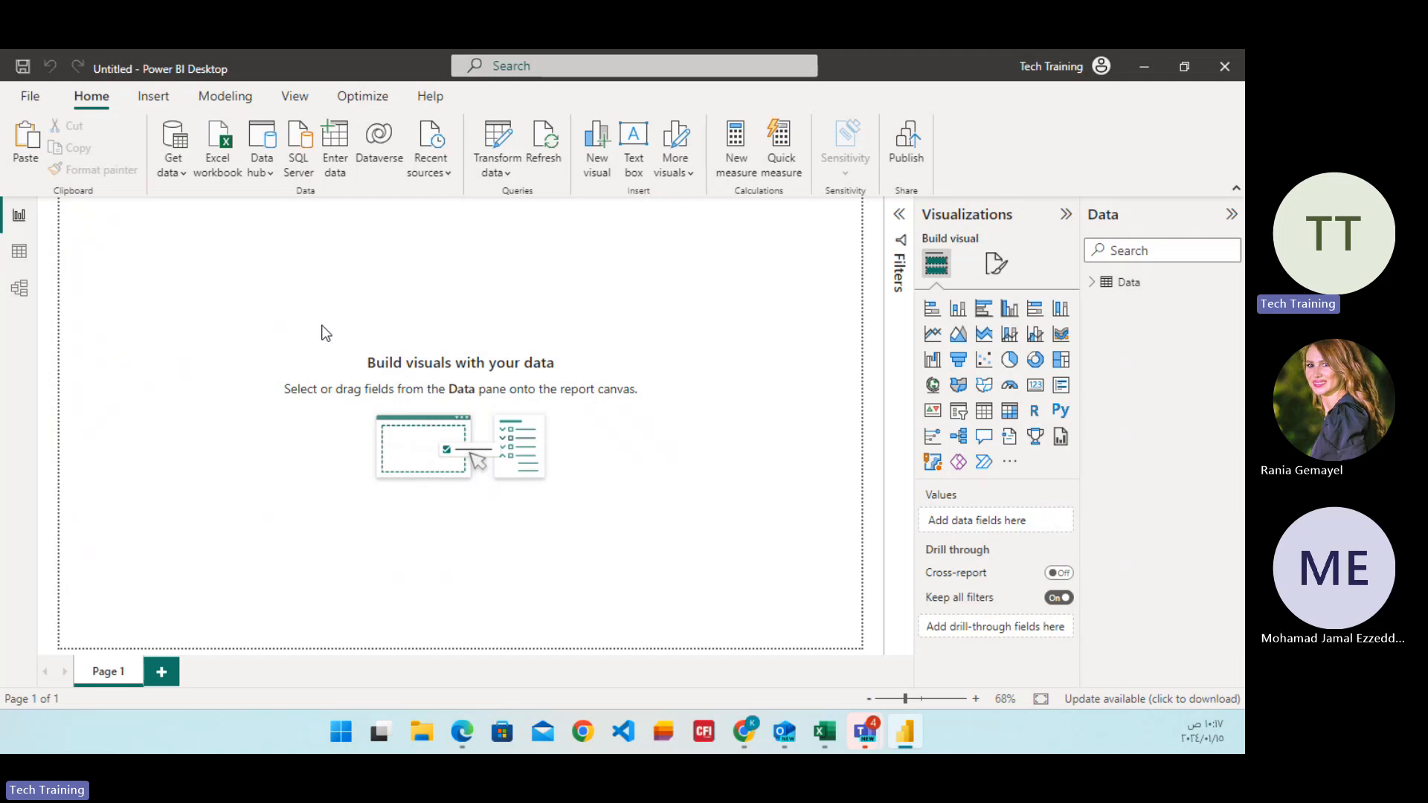
Insert a rectangle on Page 1 and resize it into a header banner about 1269 wide and 160 high.
left_click(153, 105)
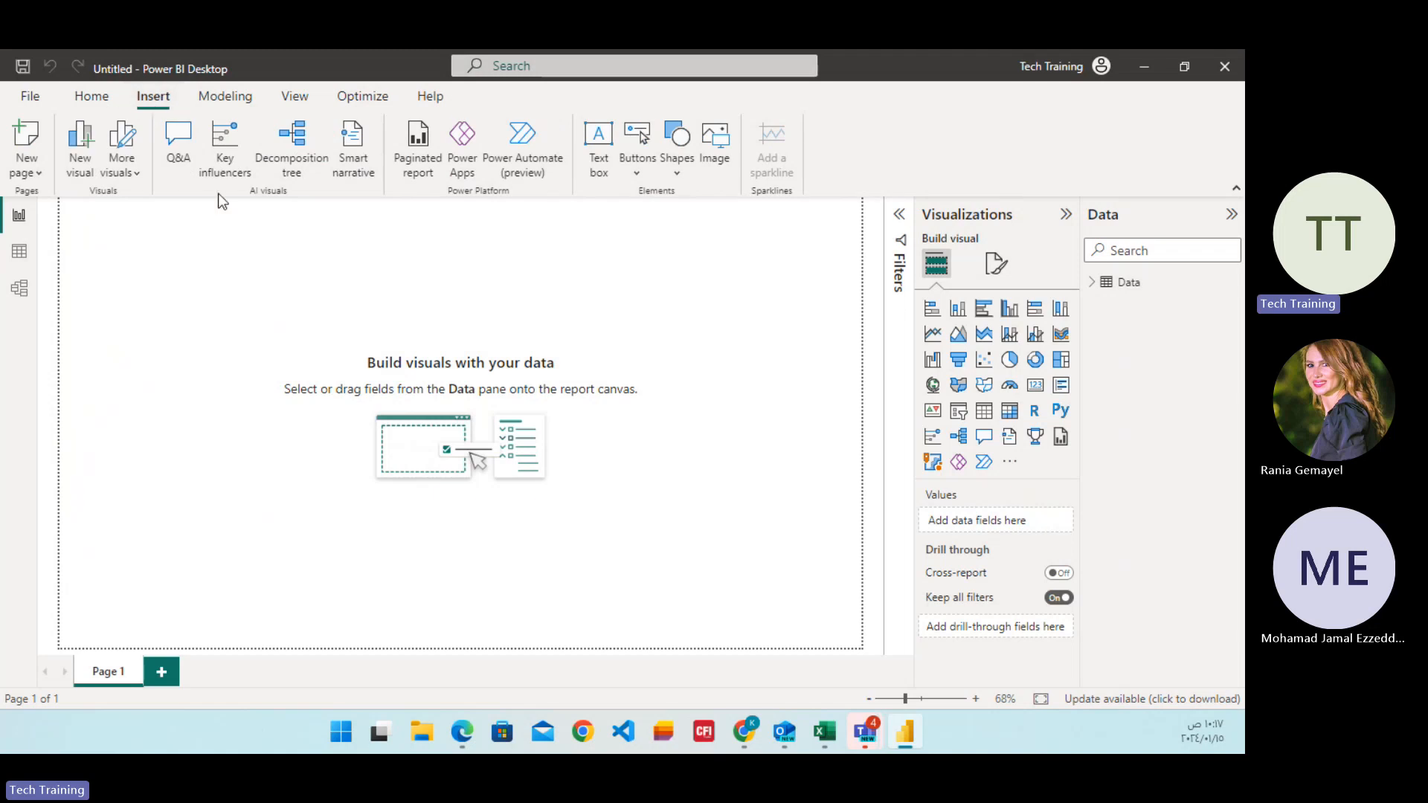
left_click(676, 173)
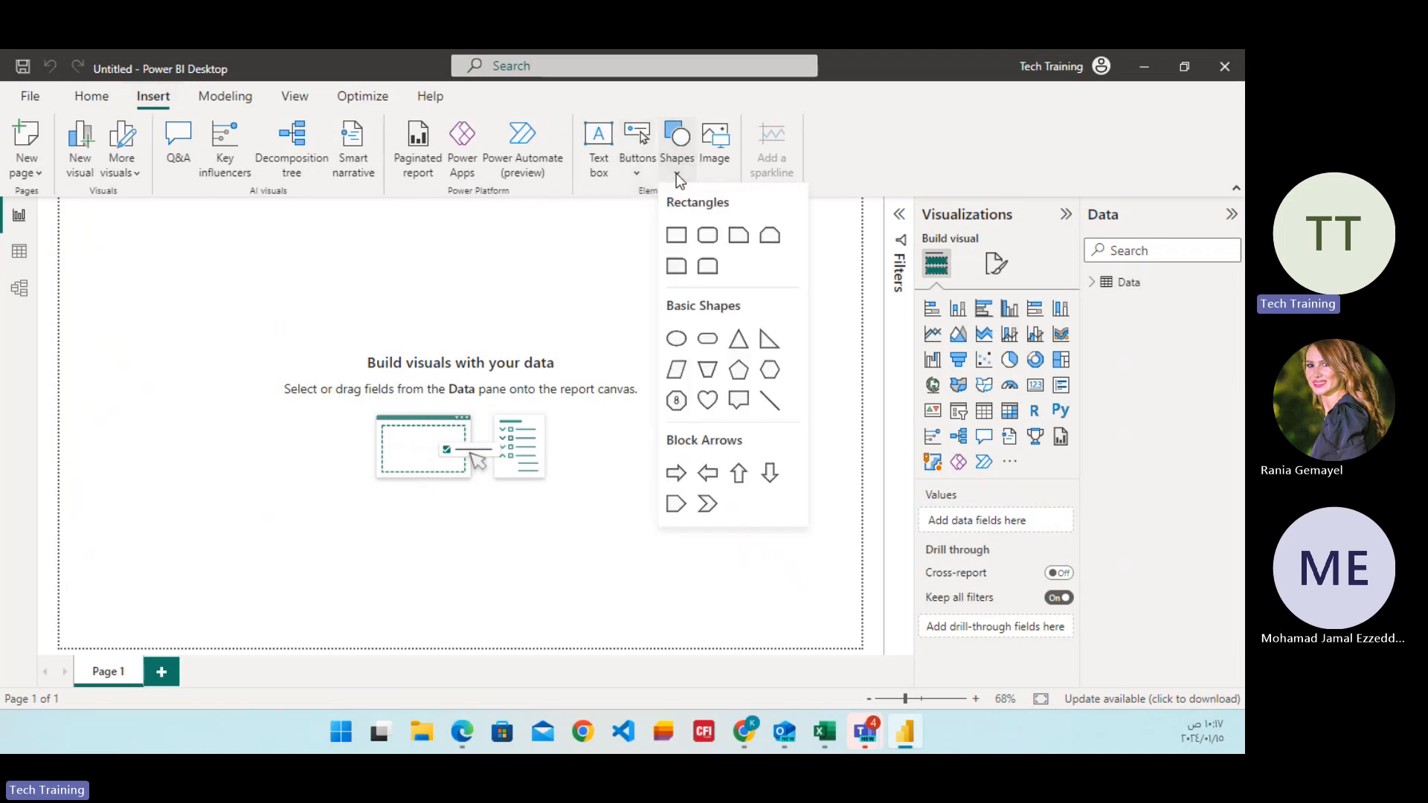
left_click(675, 236)
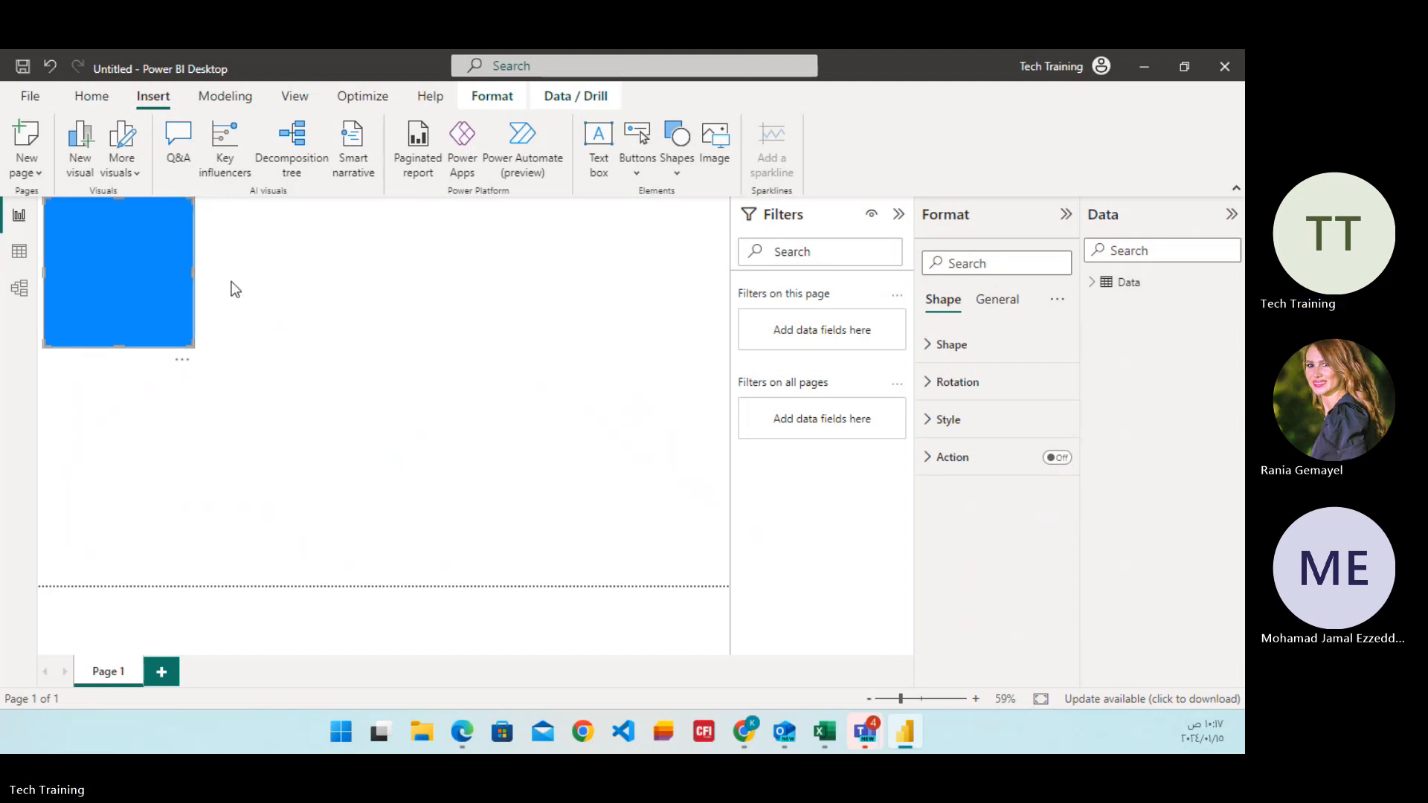
left_click_drag(193, 273, 726, 293)
left_click_drag(390, 345, 395, 281)
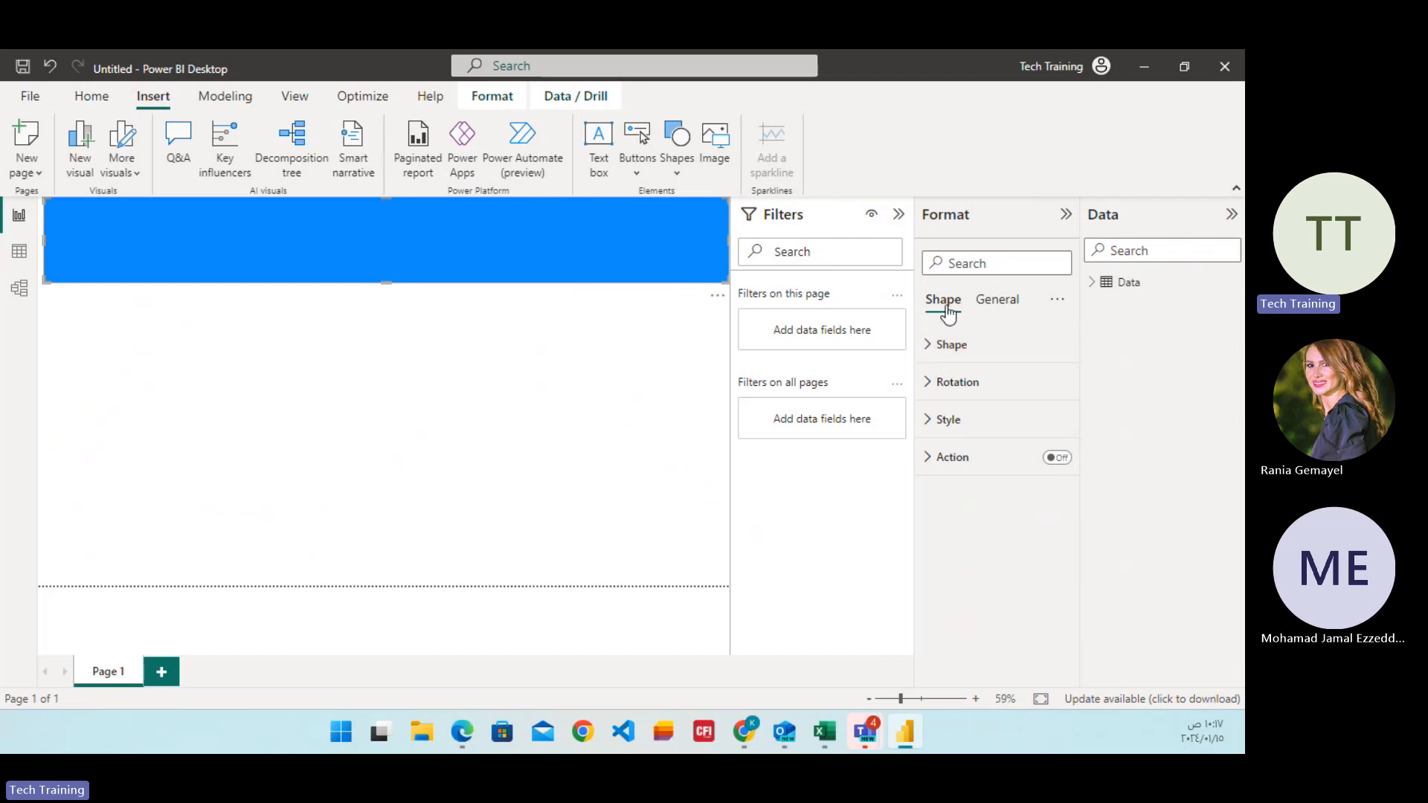
Turn on the banner rectangle's title and set its text to "Sales Dashboard".
left_click(989, 303)
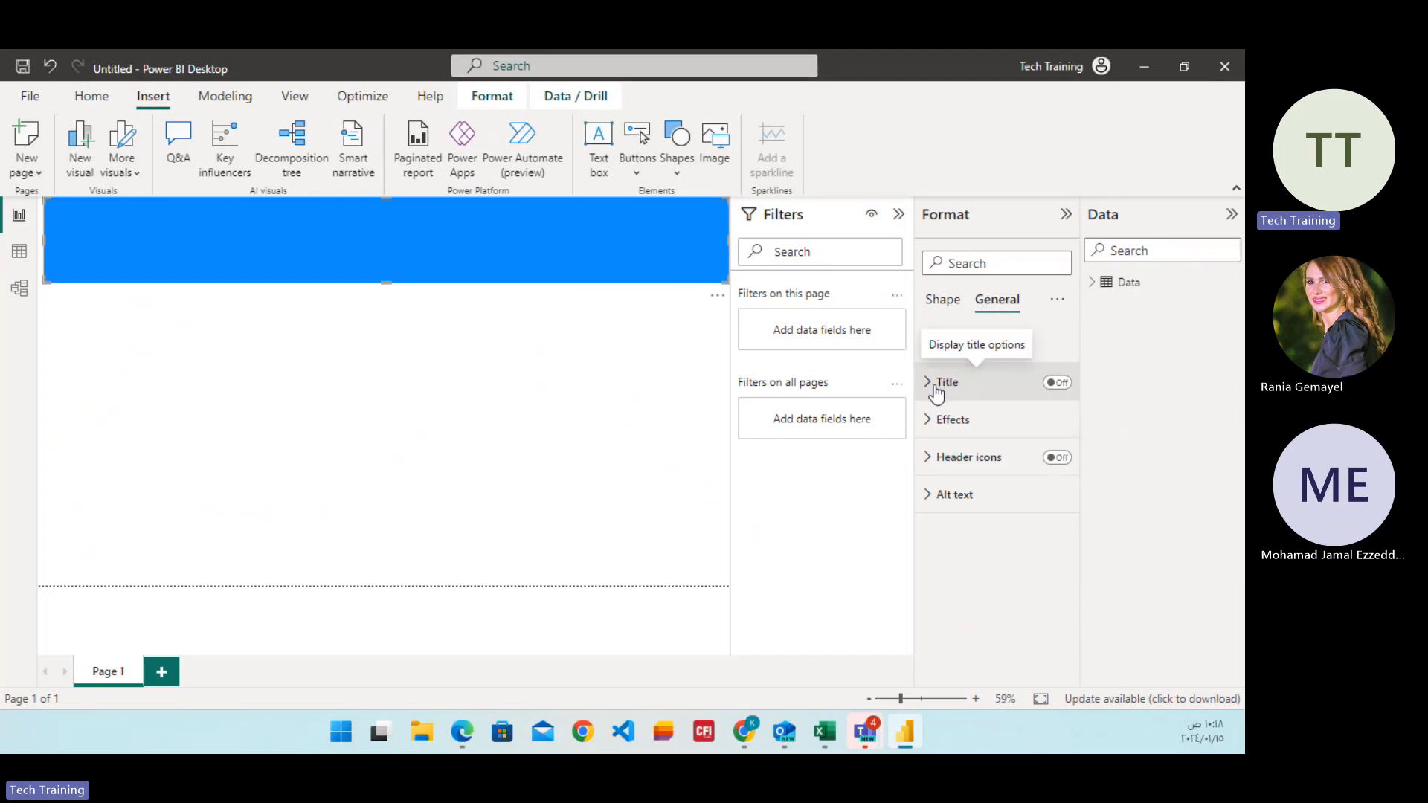
left_click(1060, 384)
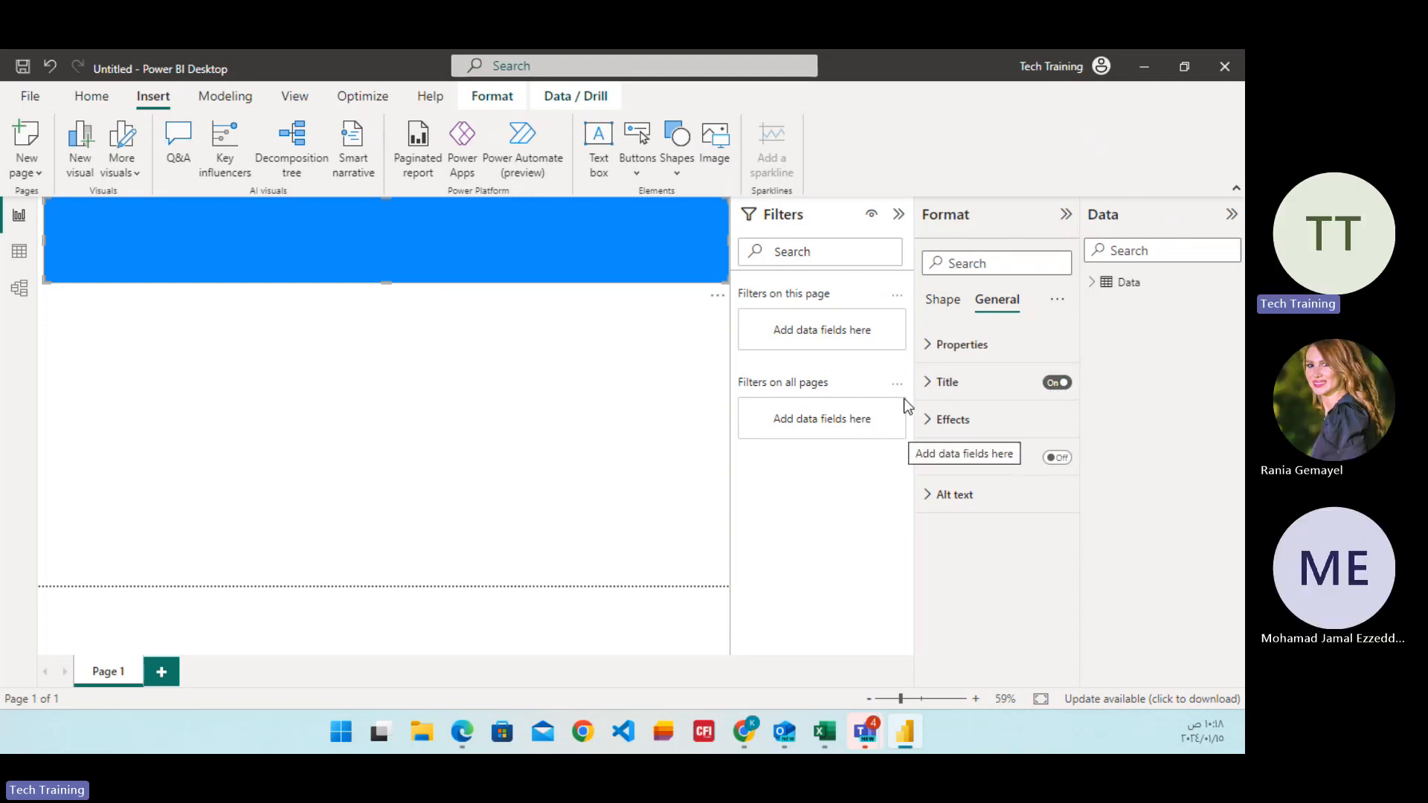
left_click(930, 384)
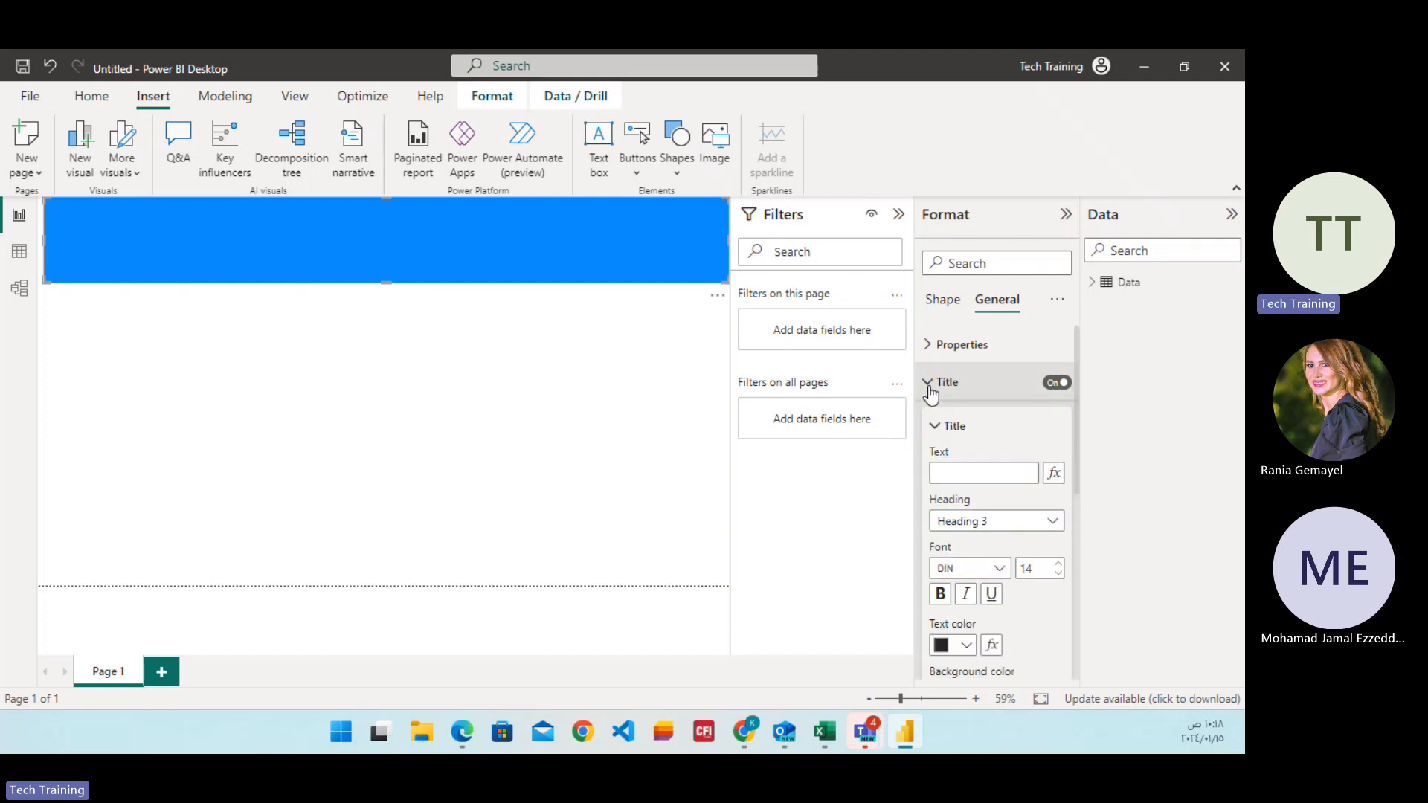
left_click(961, 474)
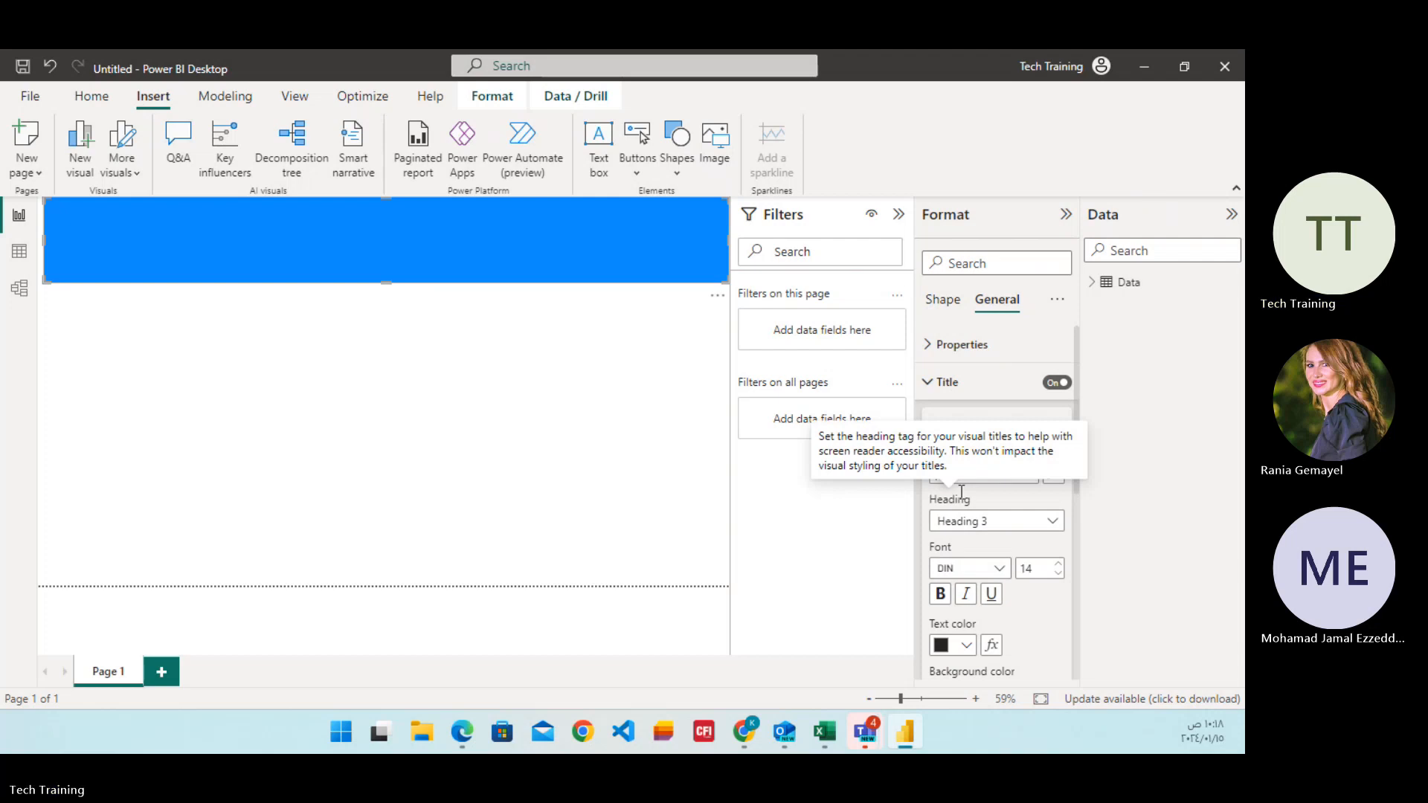
type("Sales")
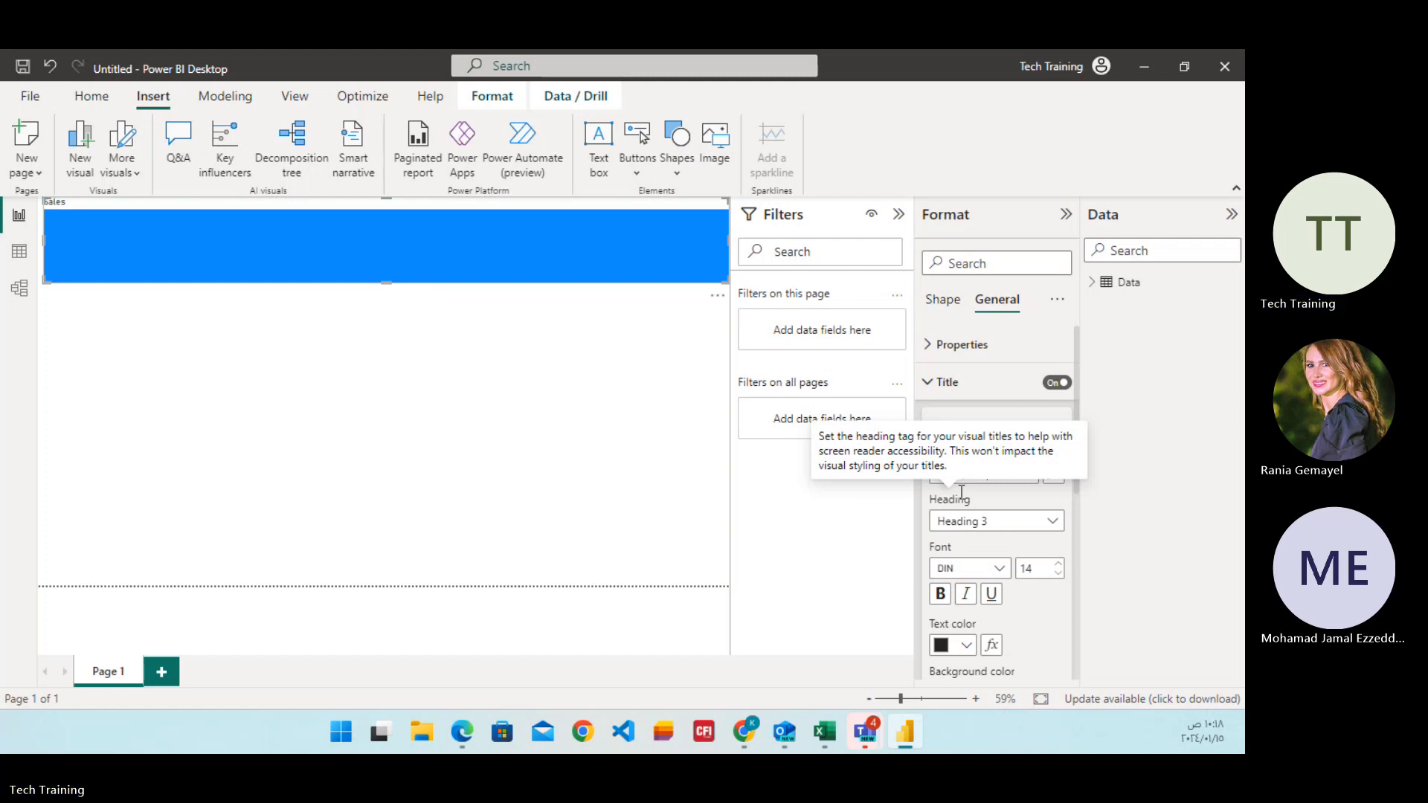
type(" Dasho")
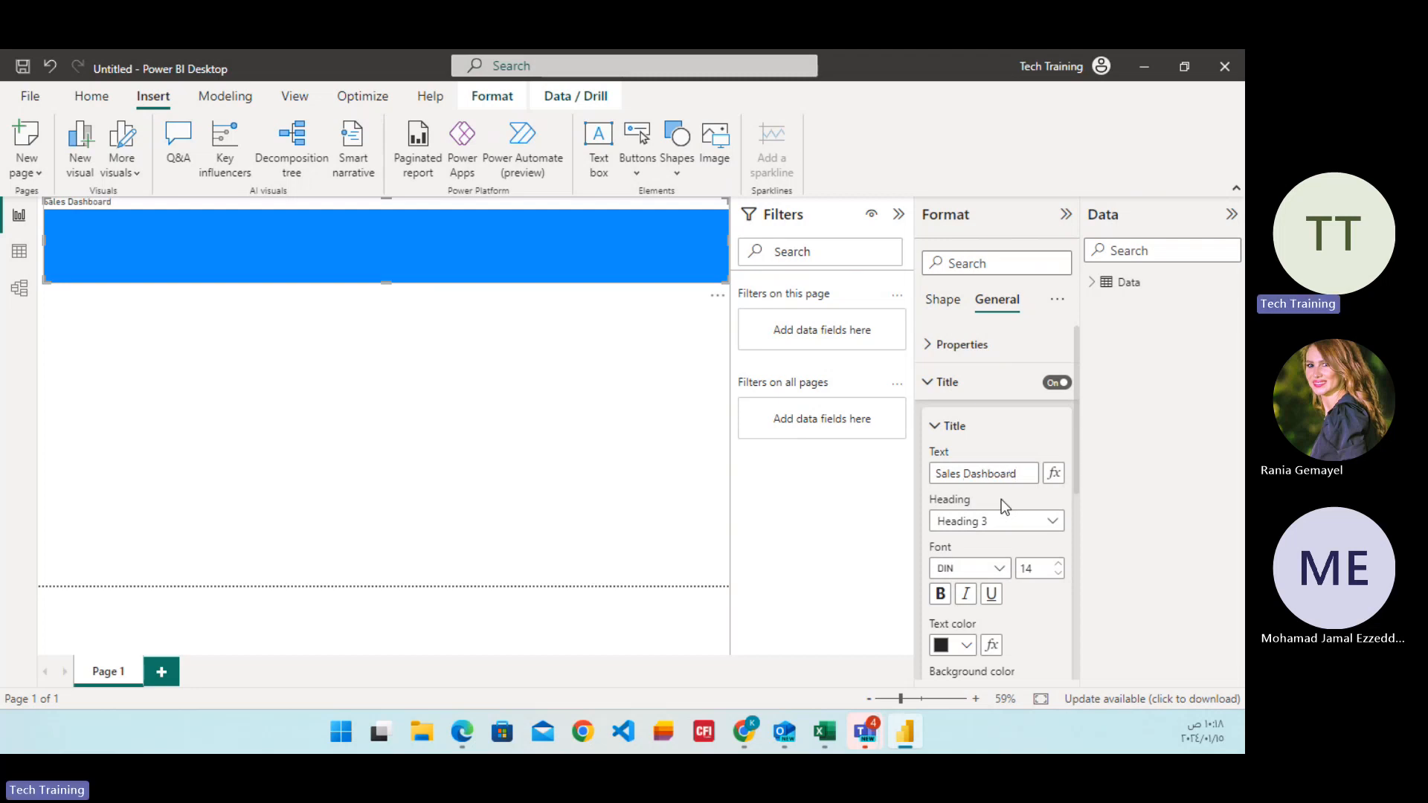
Set the banner title's text color to black.
left_click(1022, 439)
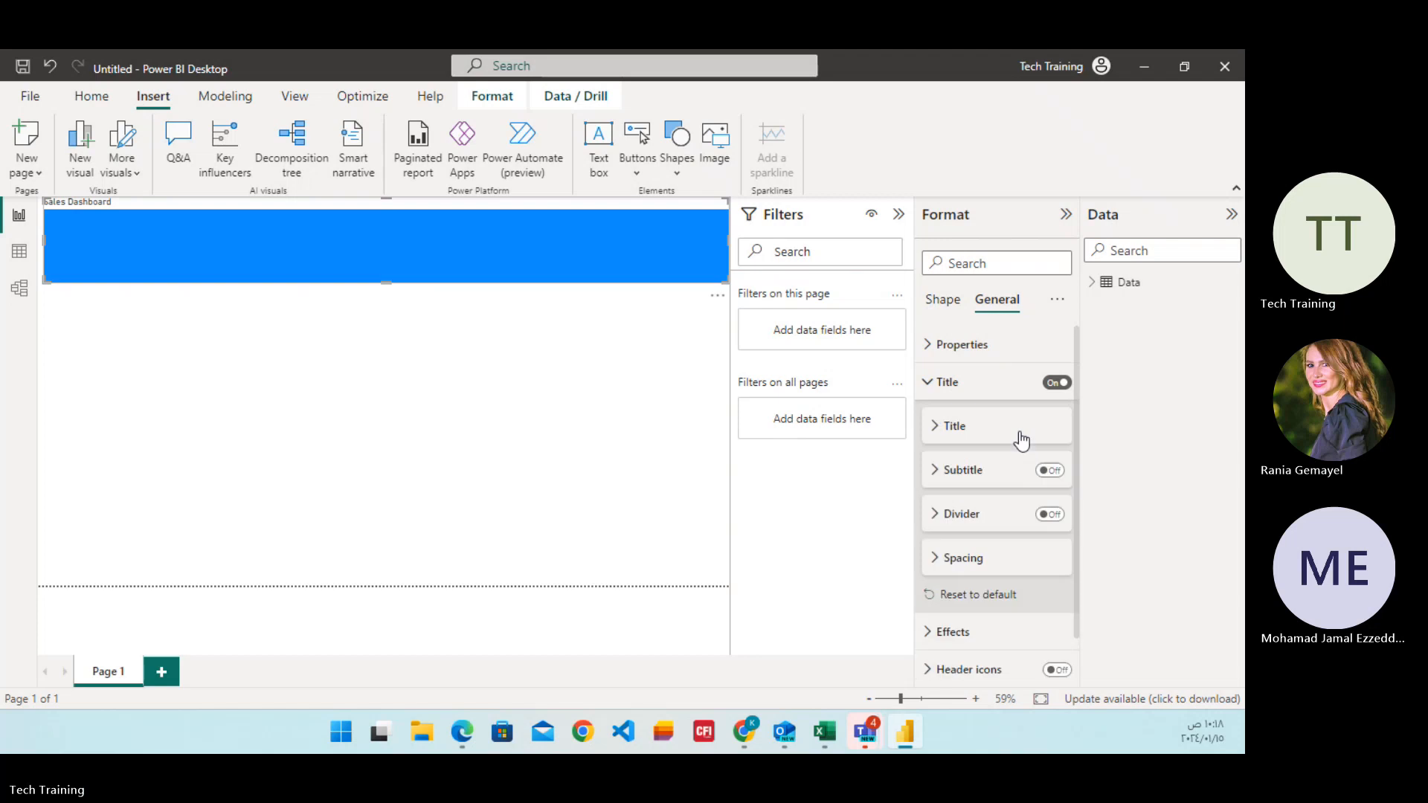
left_click(937, 430)
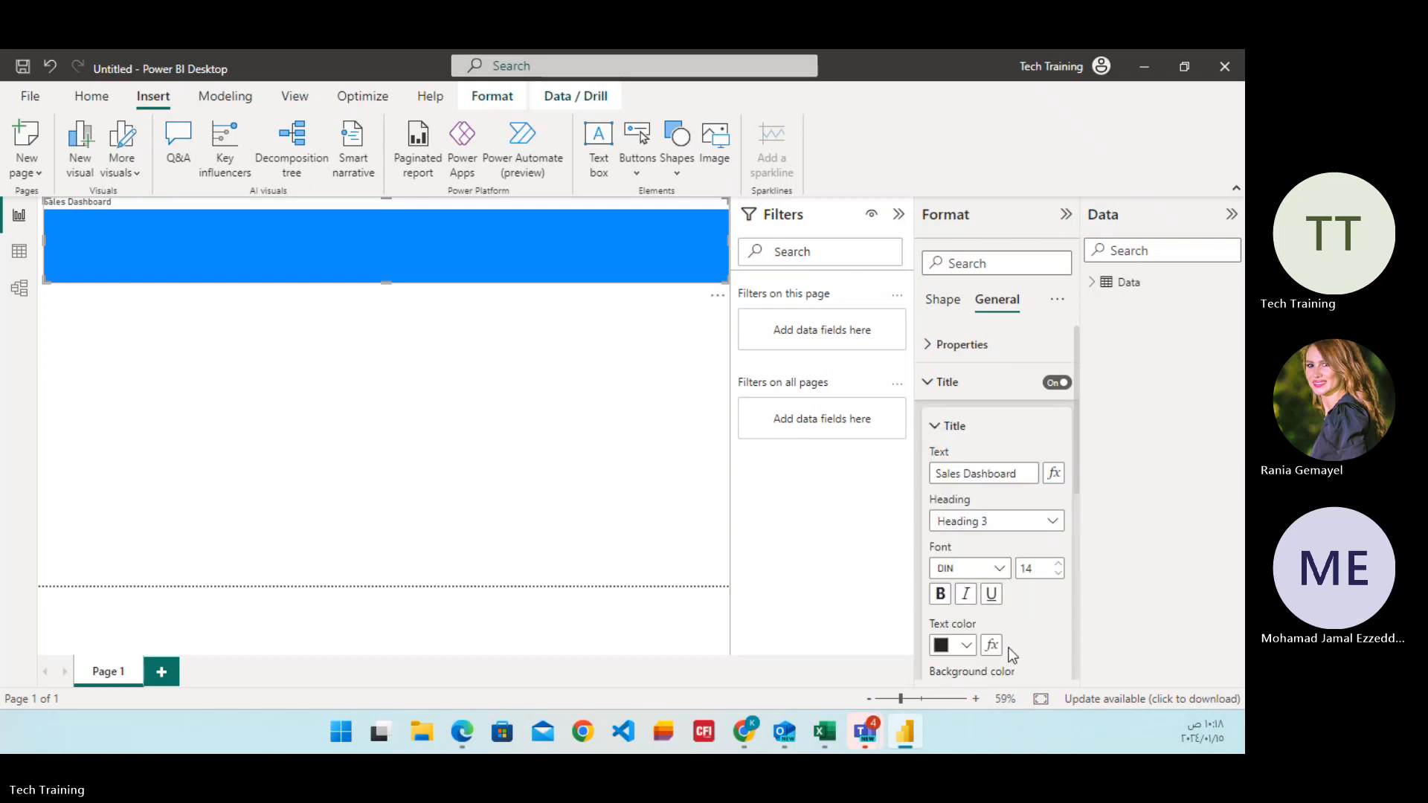
left_click(967, 647)
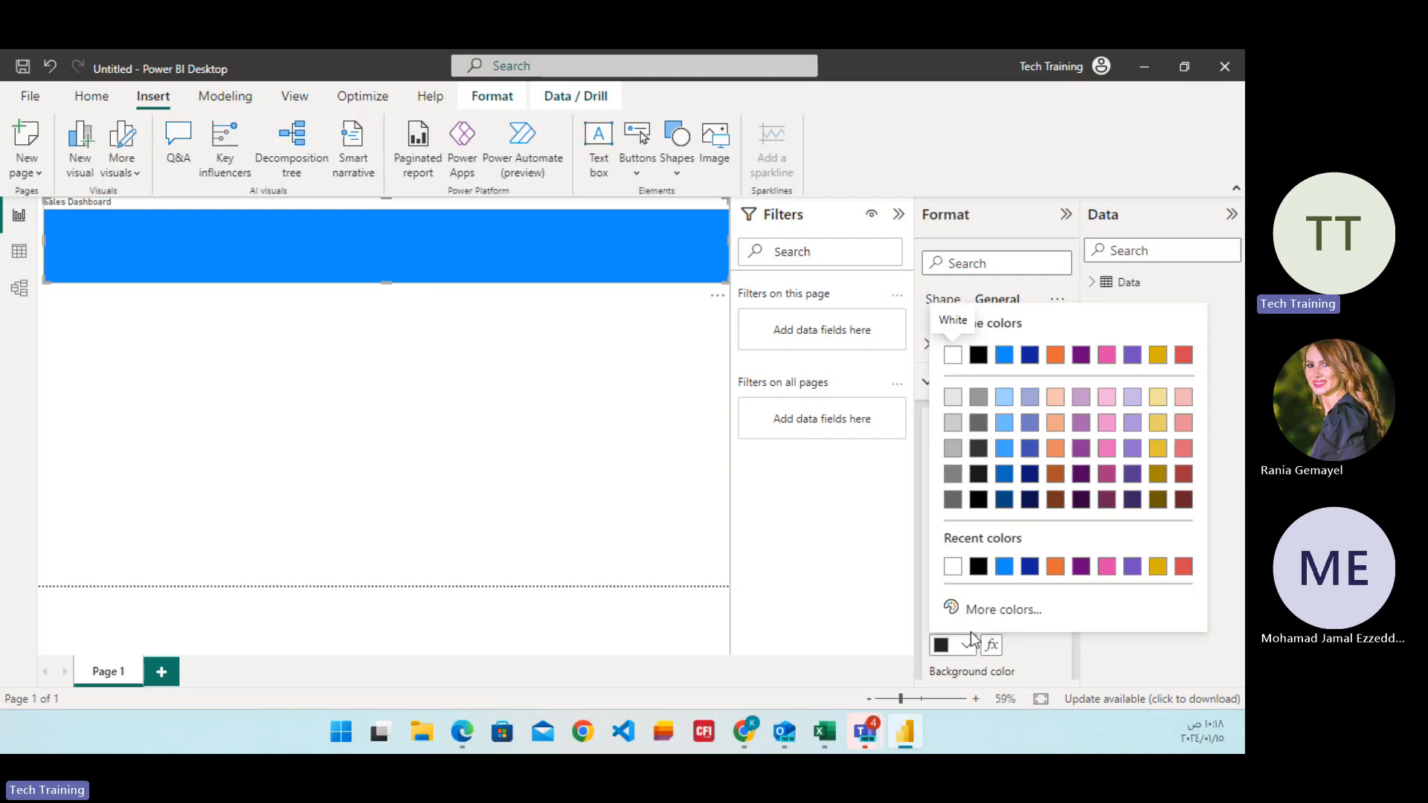
left_click(978, 569)
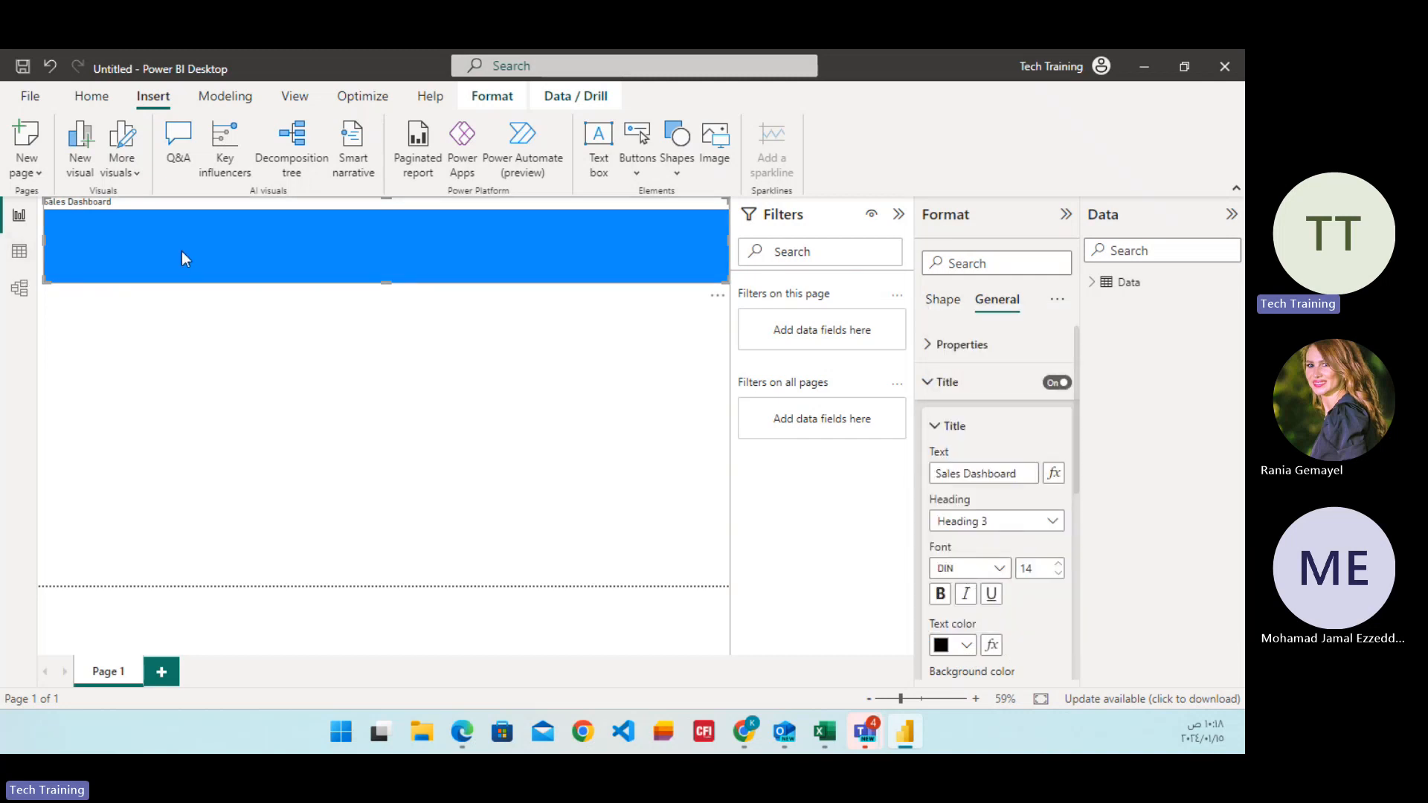
Change the banner title's text color to white.
left_click(927, 381)
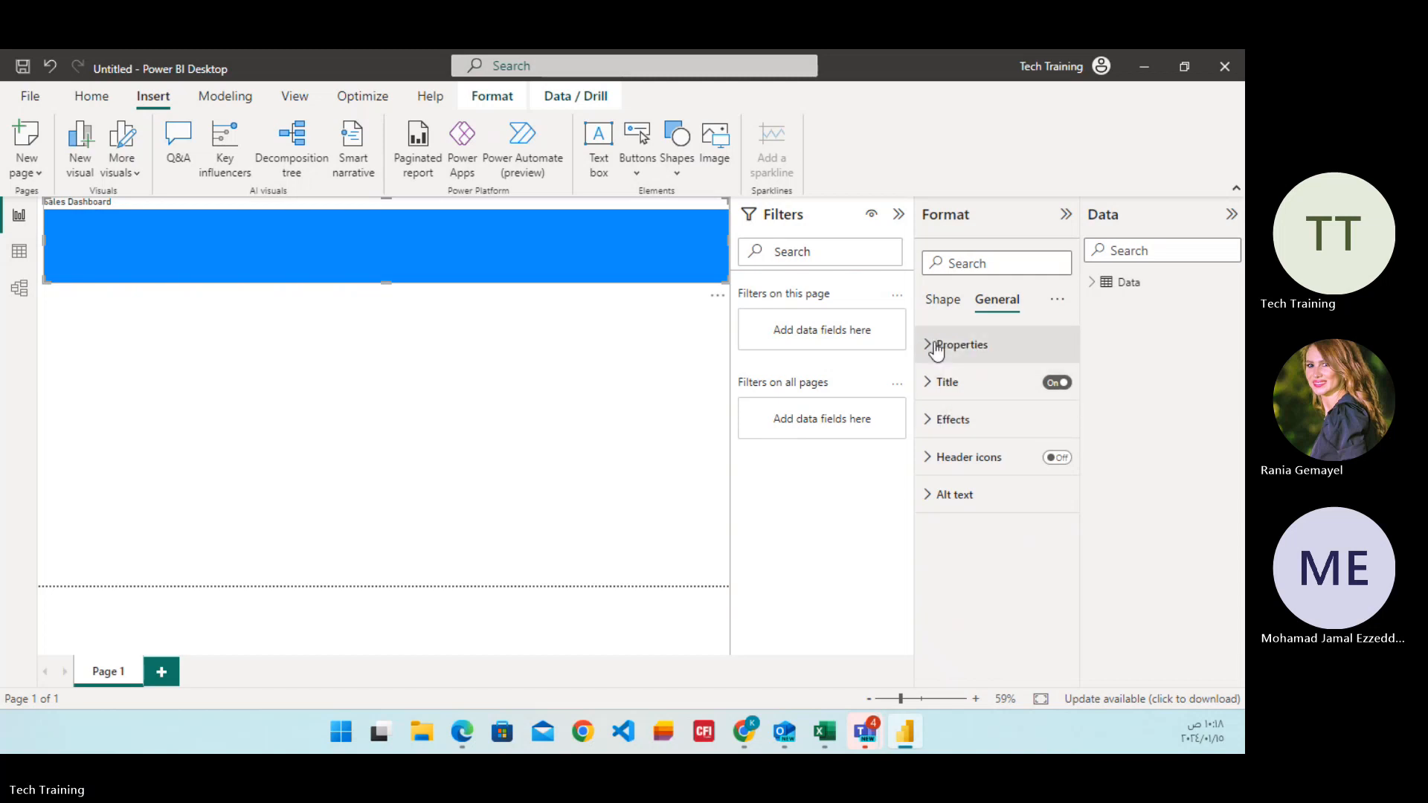
left_click(931, 345)
left_click(931, 347)
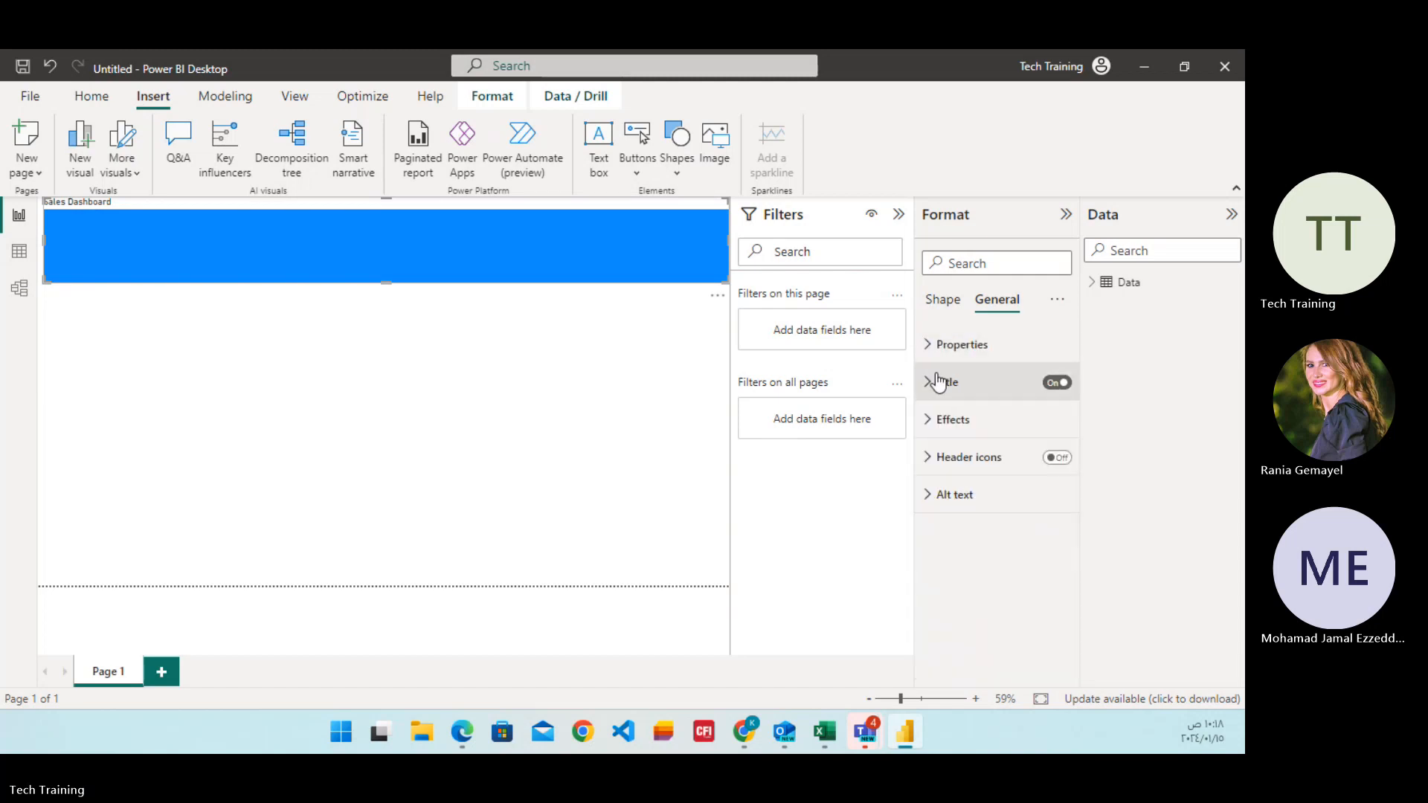
left_click(929, 382)
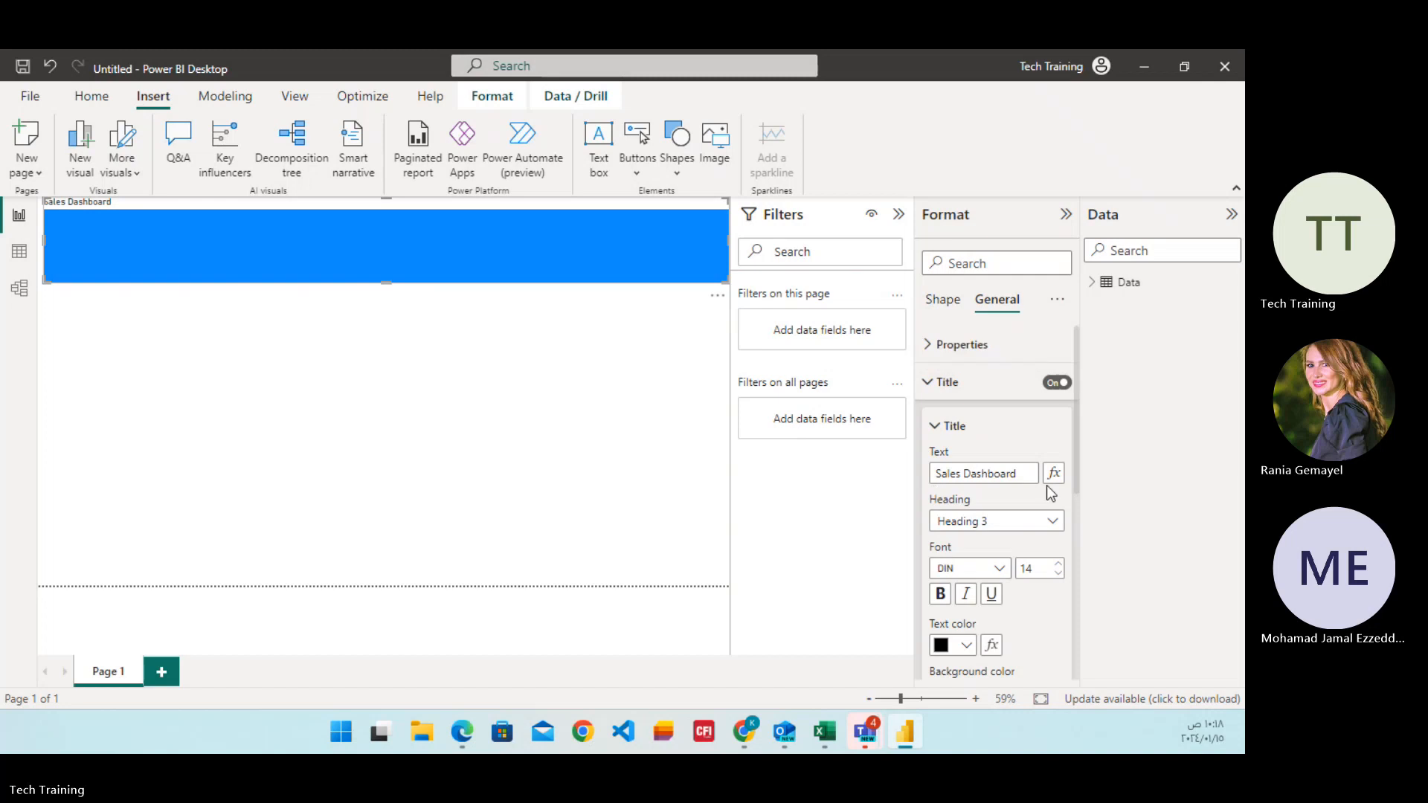
left_click_drag(1036, 474, 857, 477)
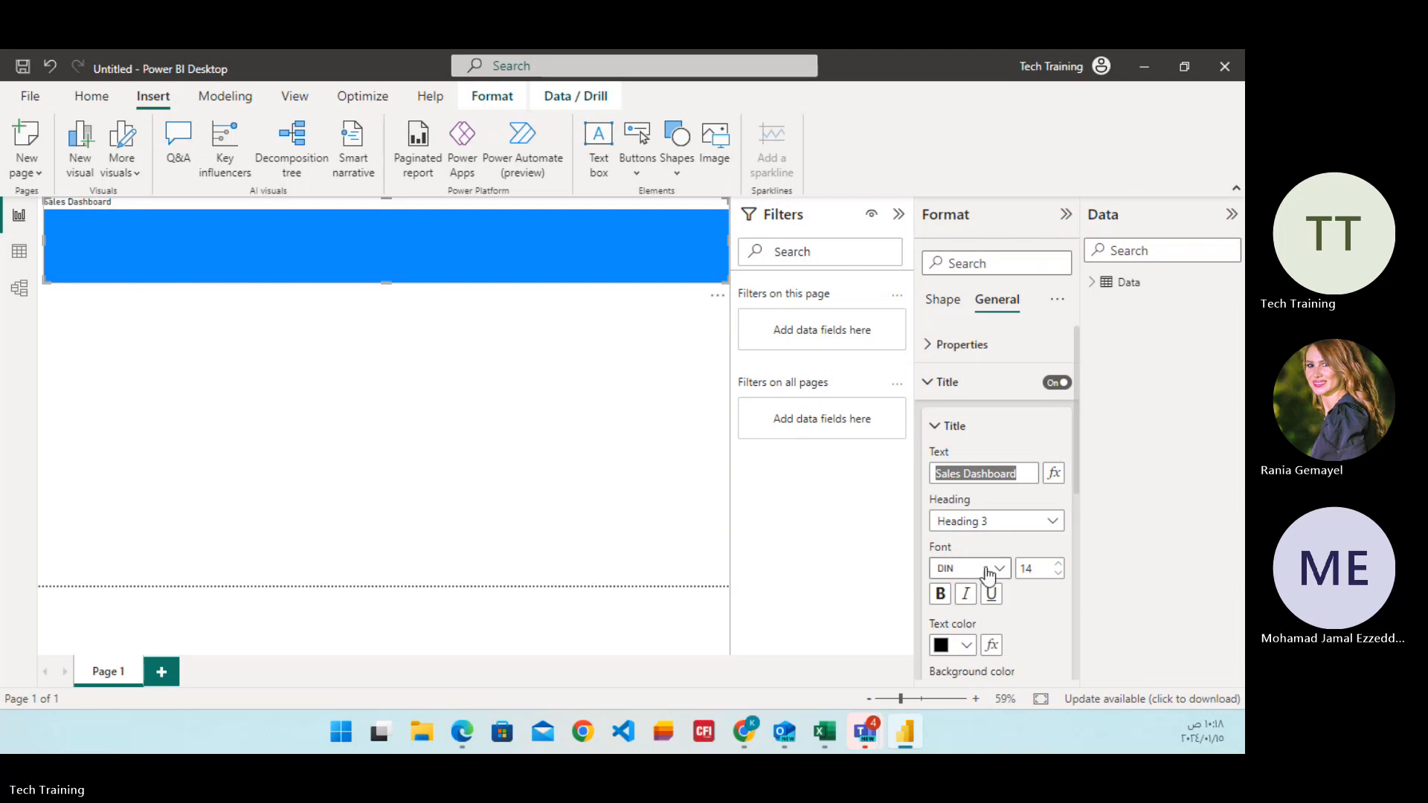
left_click(967, 647)
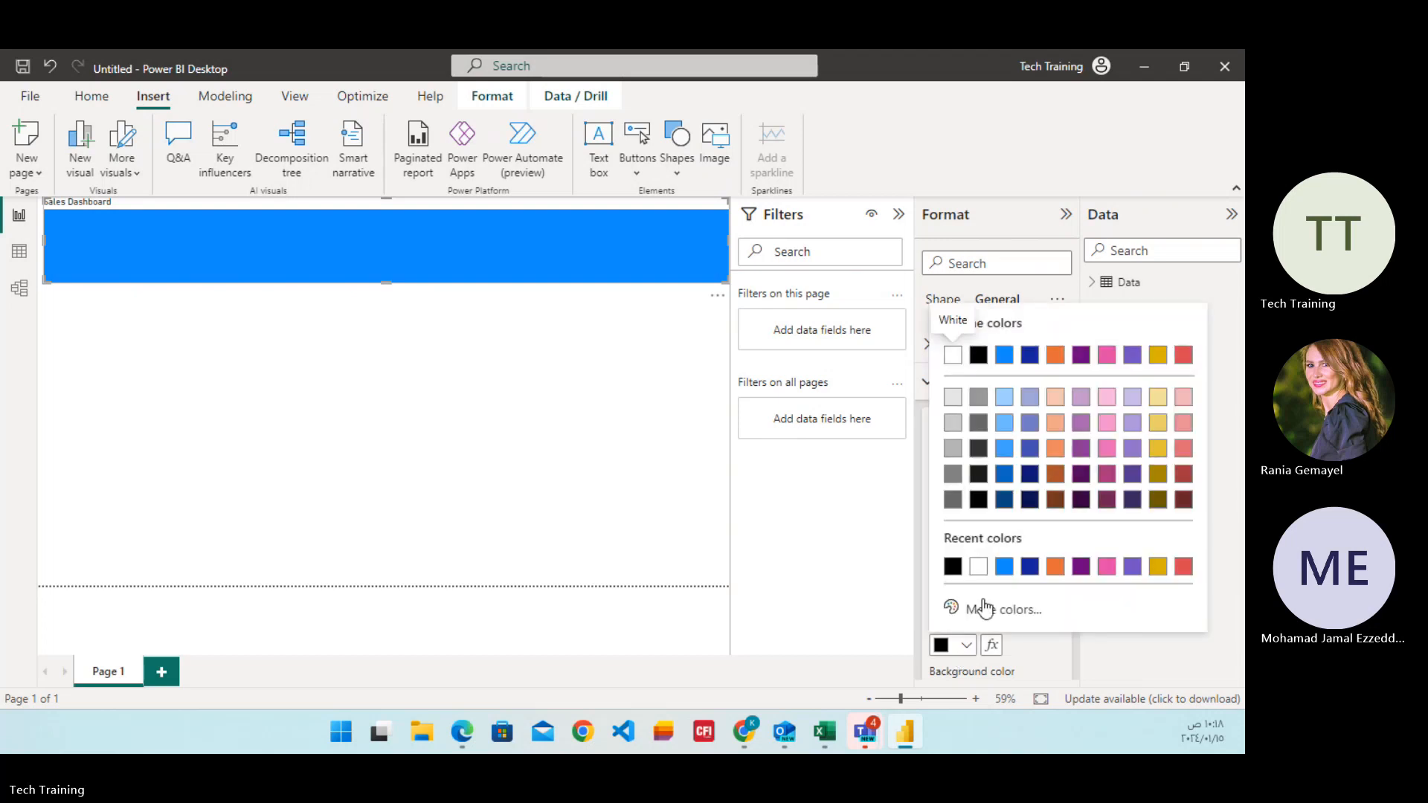
left_click(978, 566)
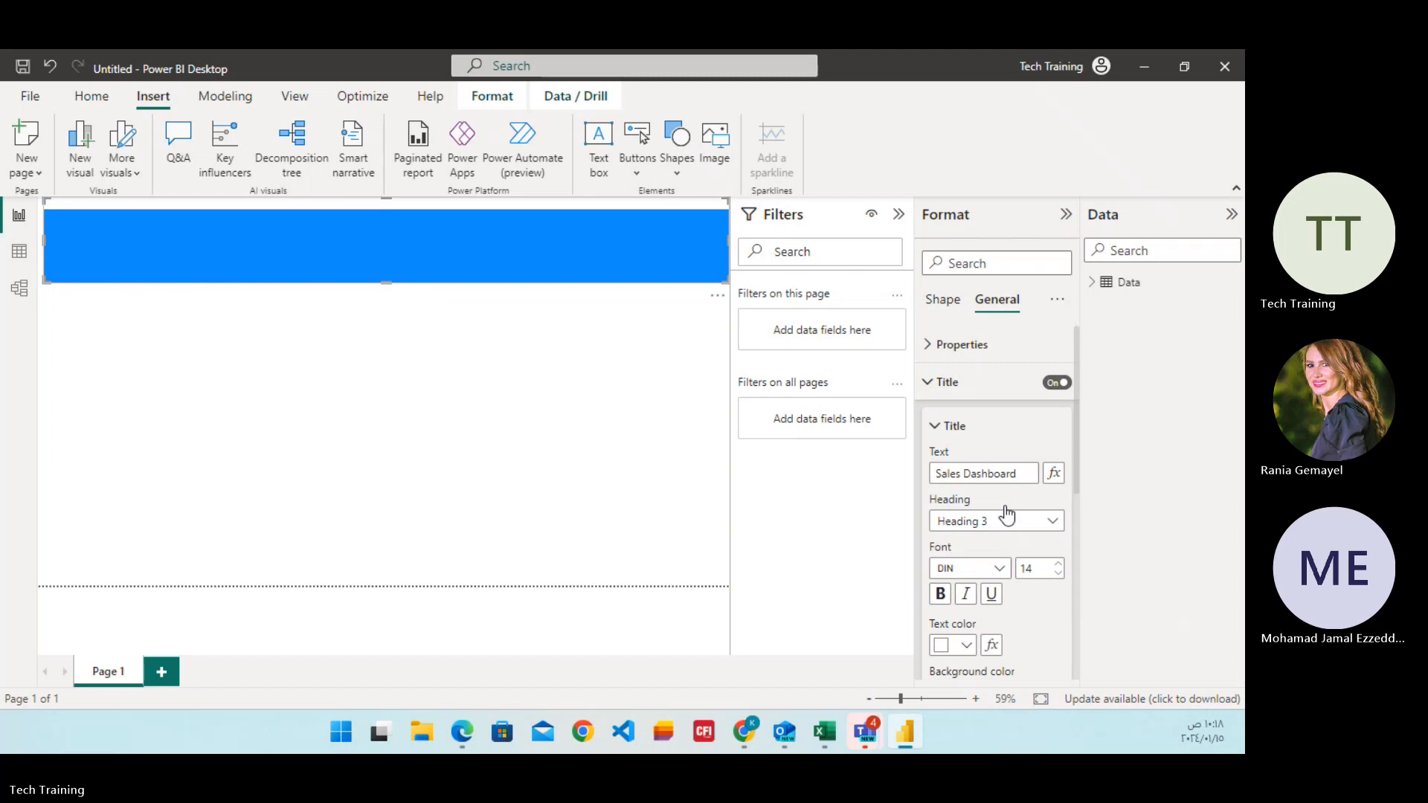
Review the banner's size properties and center its title horizontally.
left_click(935, 350)
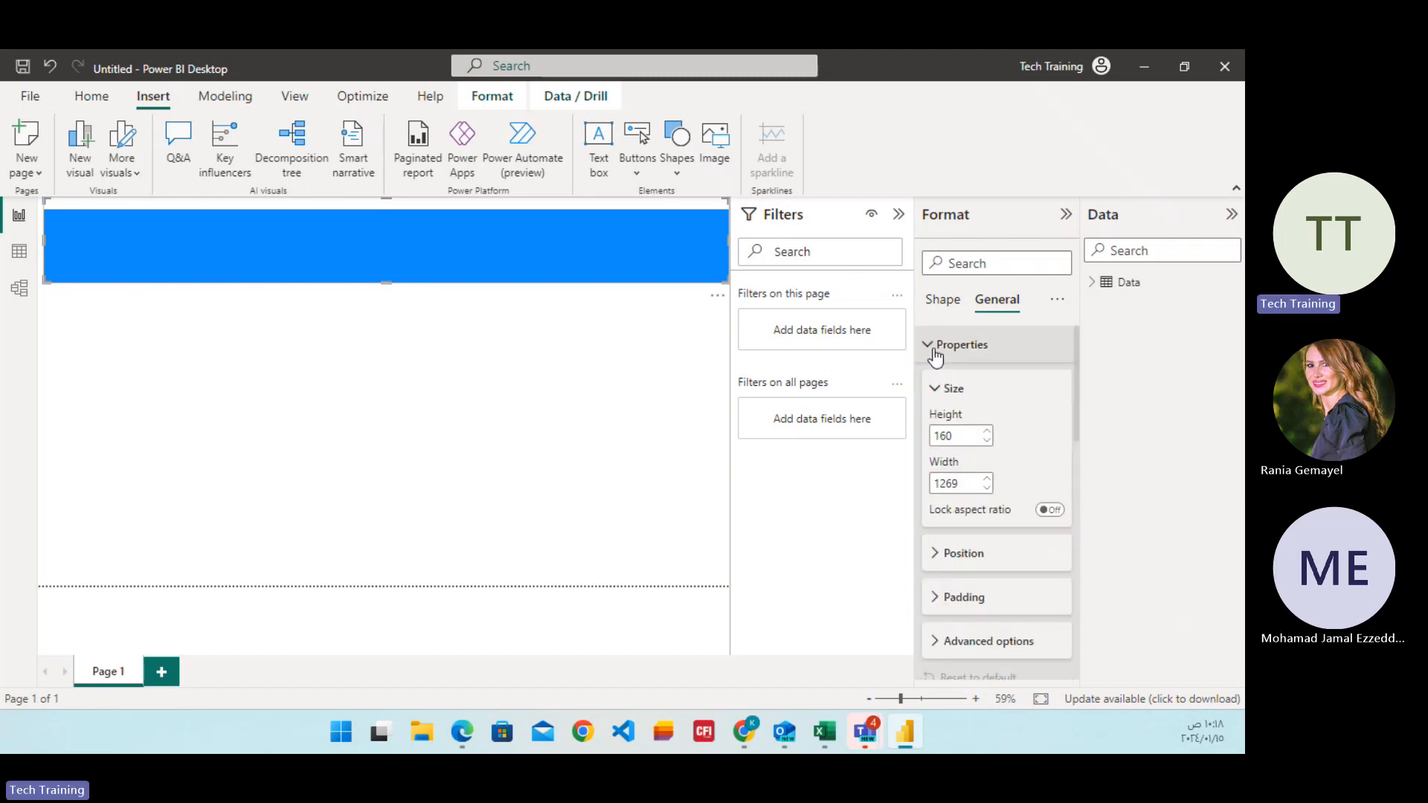
left_click(934, 347)
left_click(933, 381)
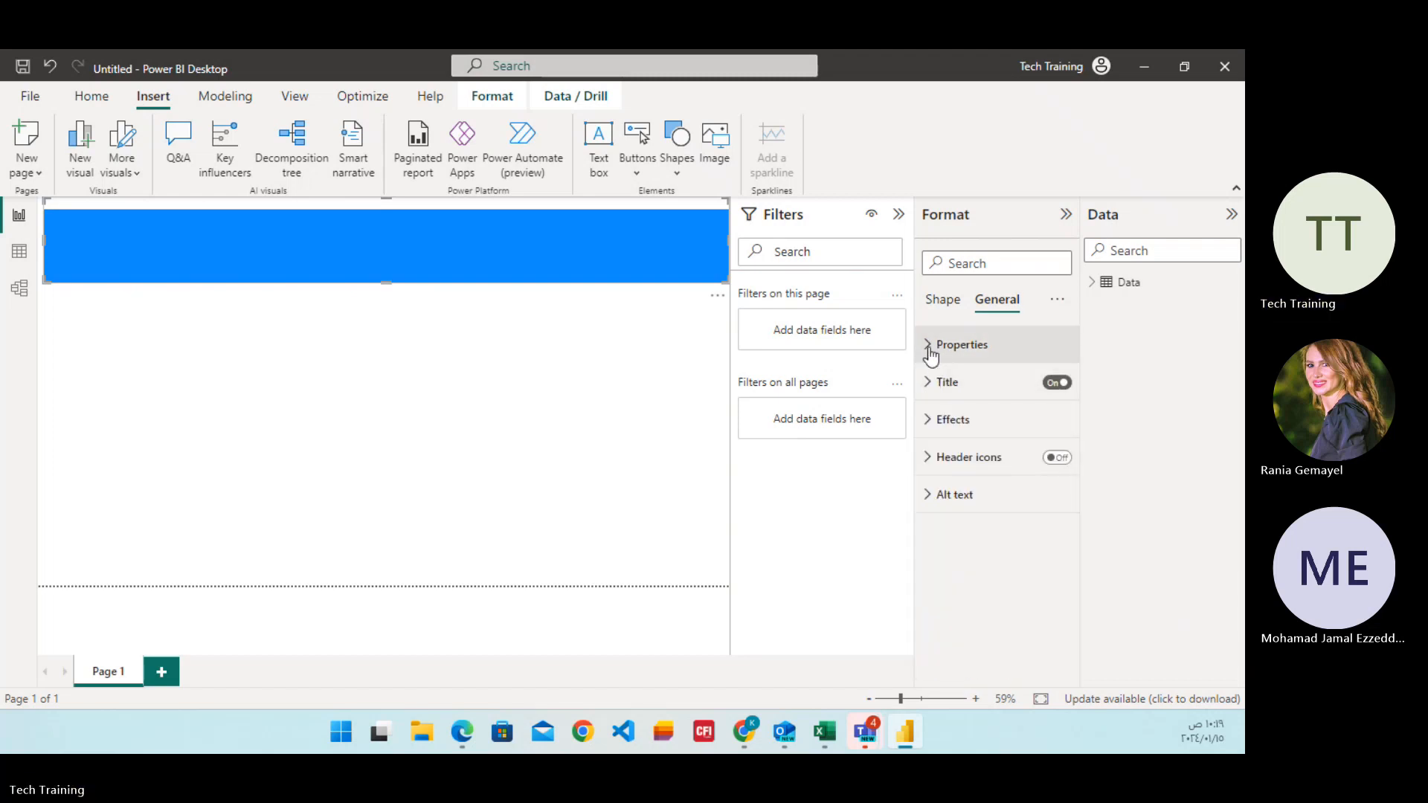
left_click(932, 346)
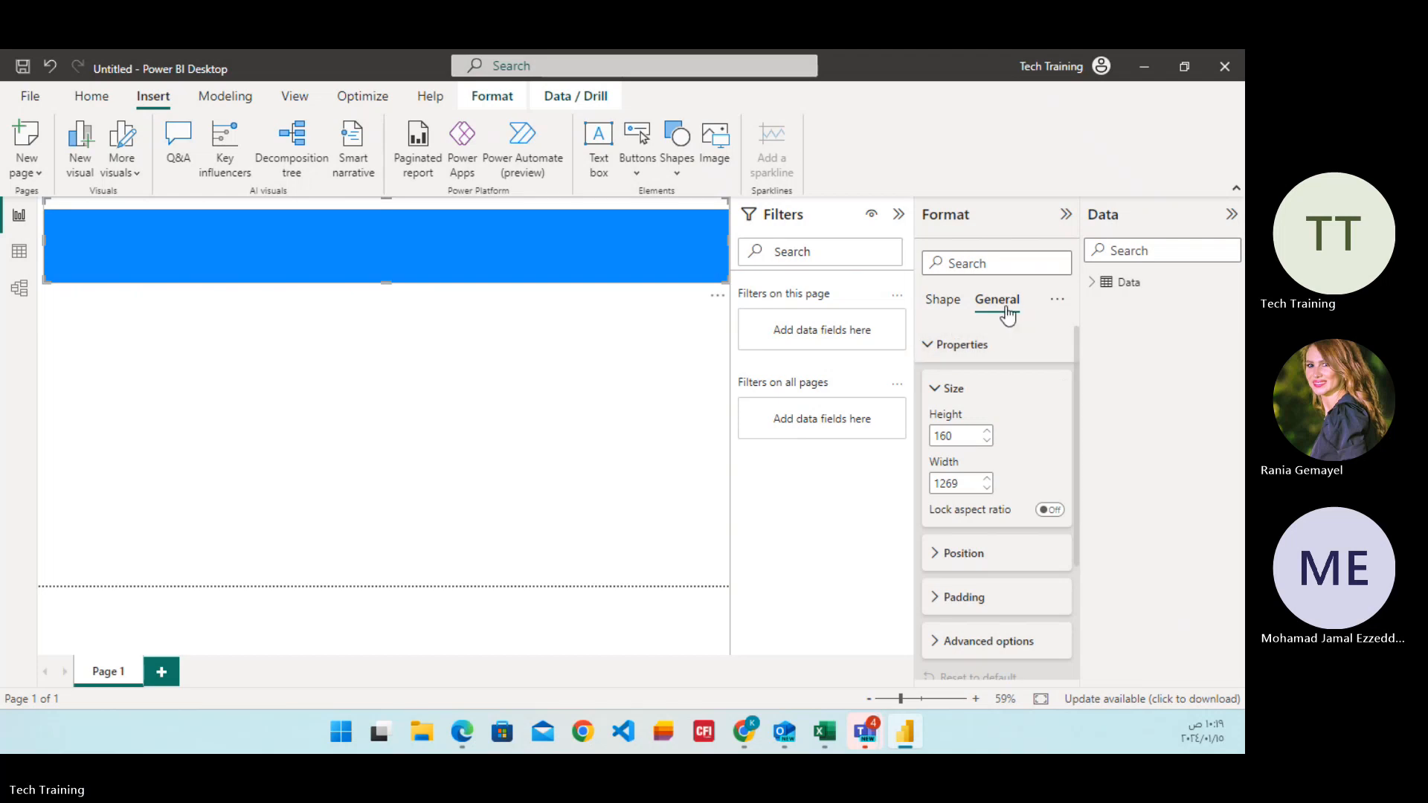
left_click(930, 350)
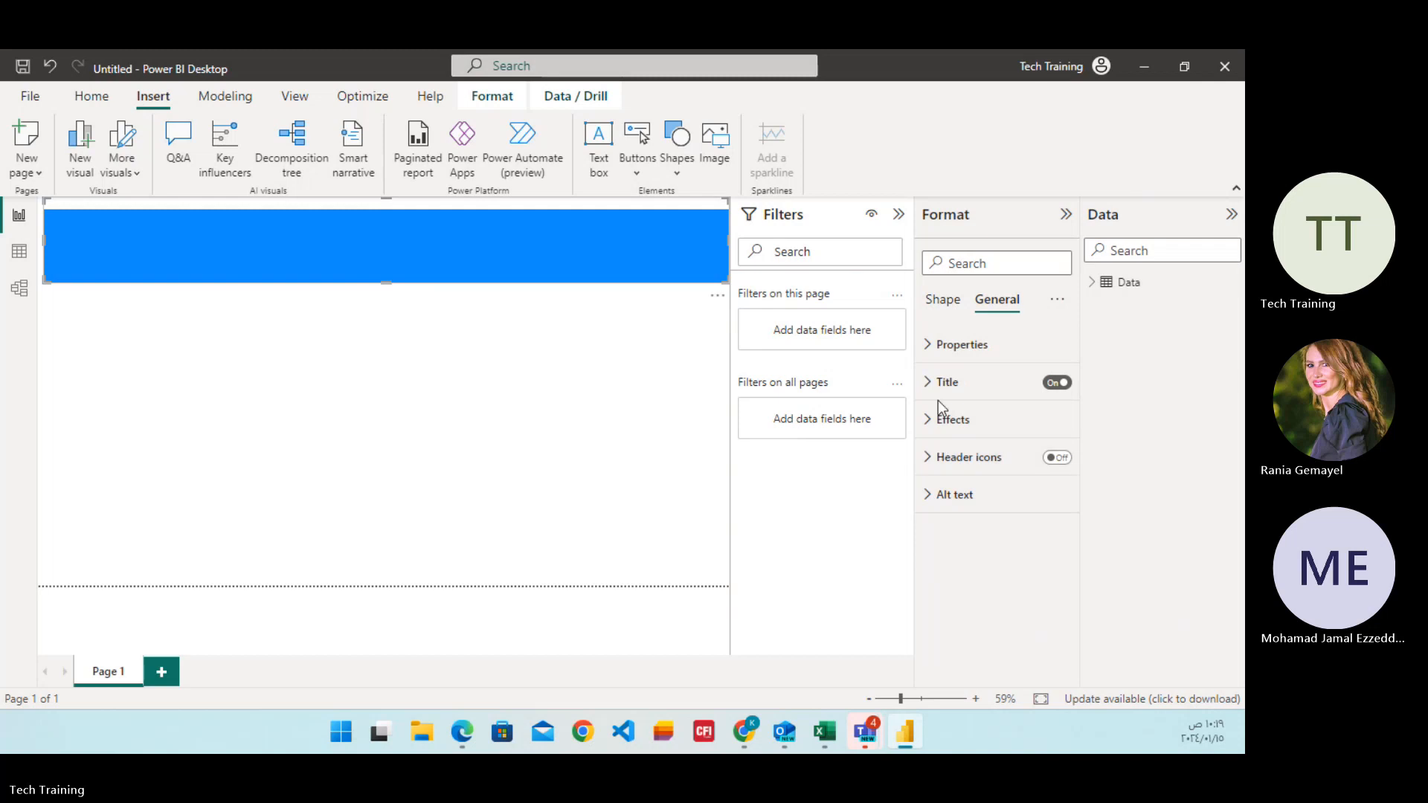
left_click(931, 387)
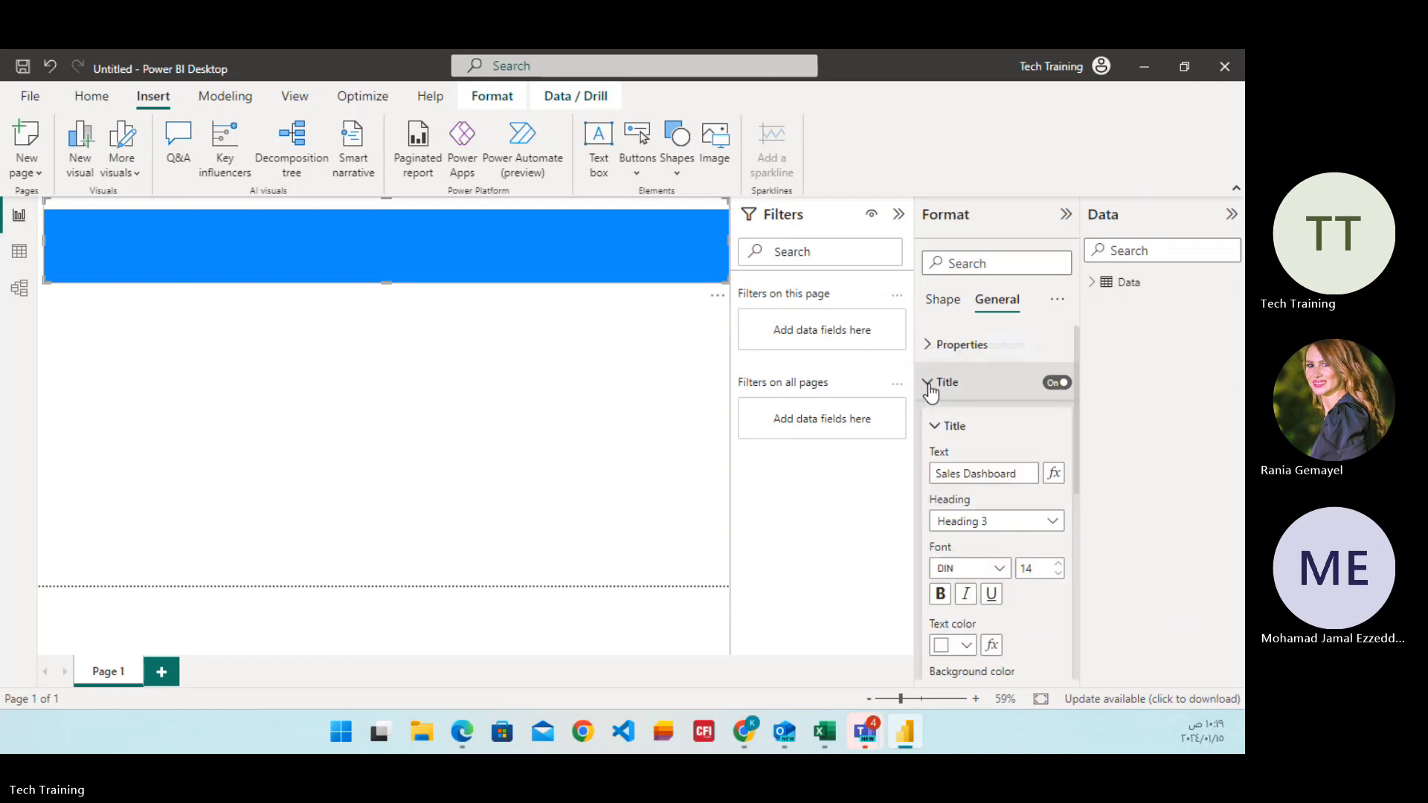
scroll(1007, 558, "down", 3)
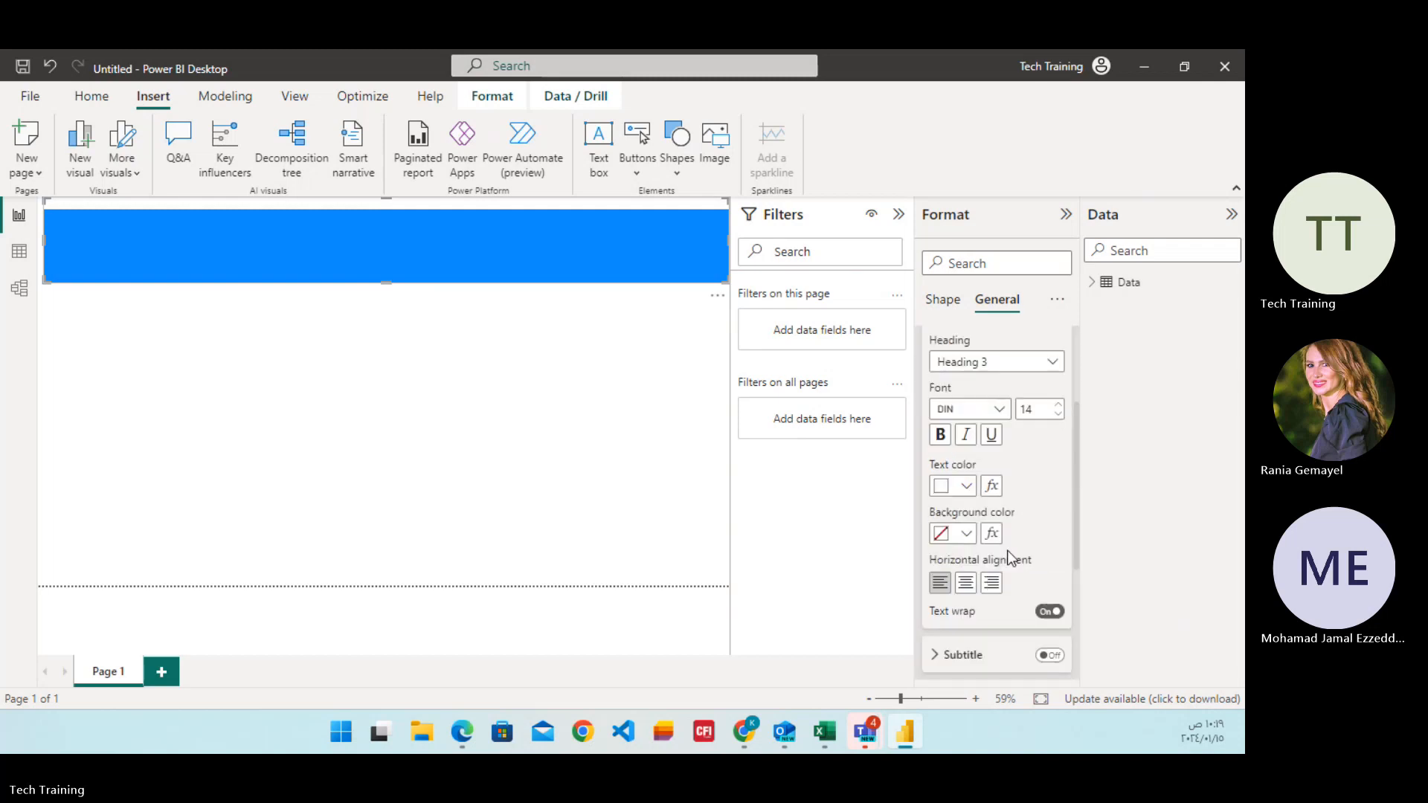
left_click(965, 529)
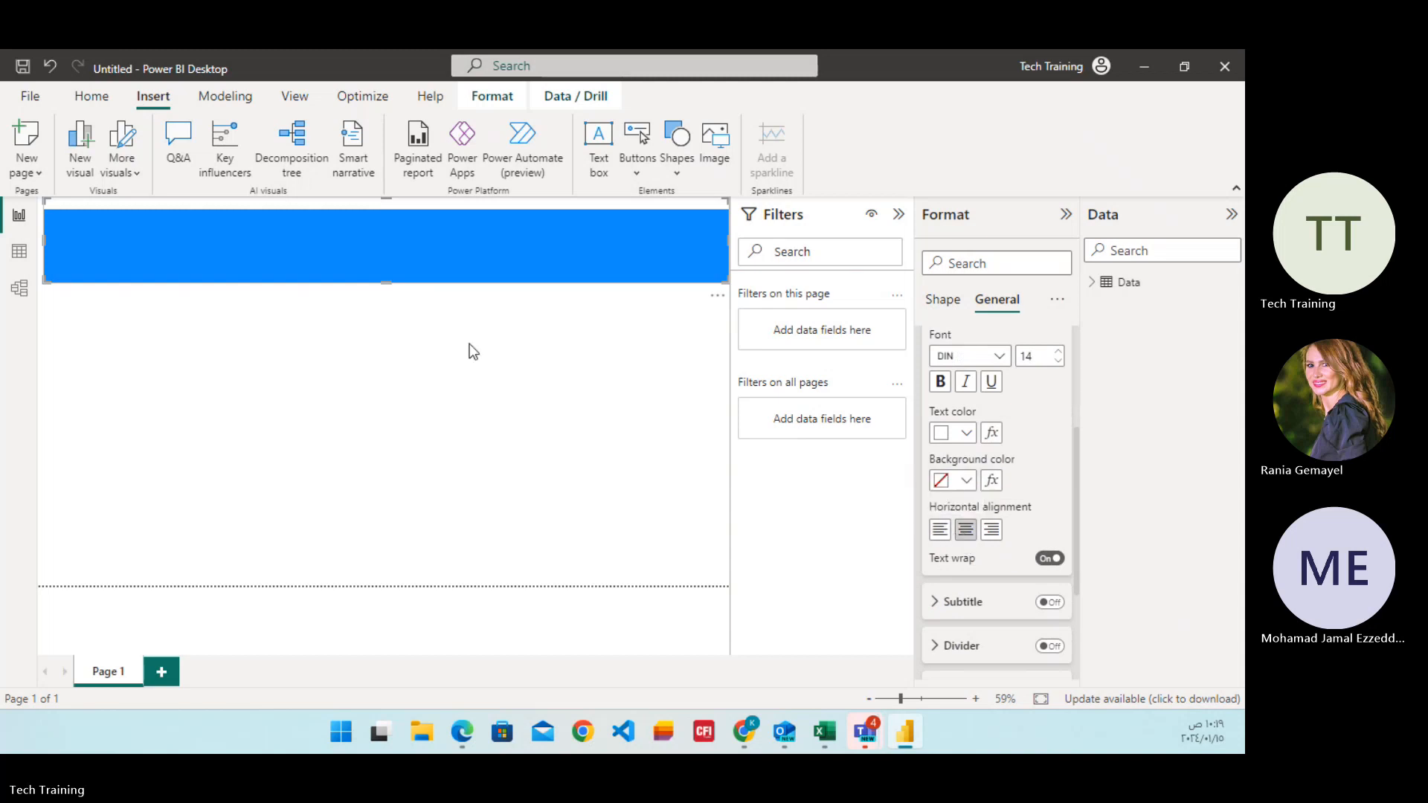
Review the banner's shape, rotation and style formatting options, including its fill settings.
left_click(456, 298)
left_click(458, 278)
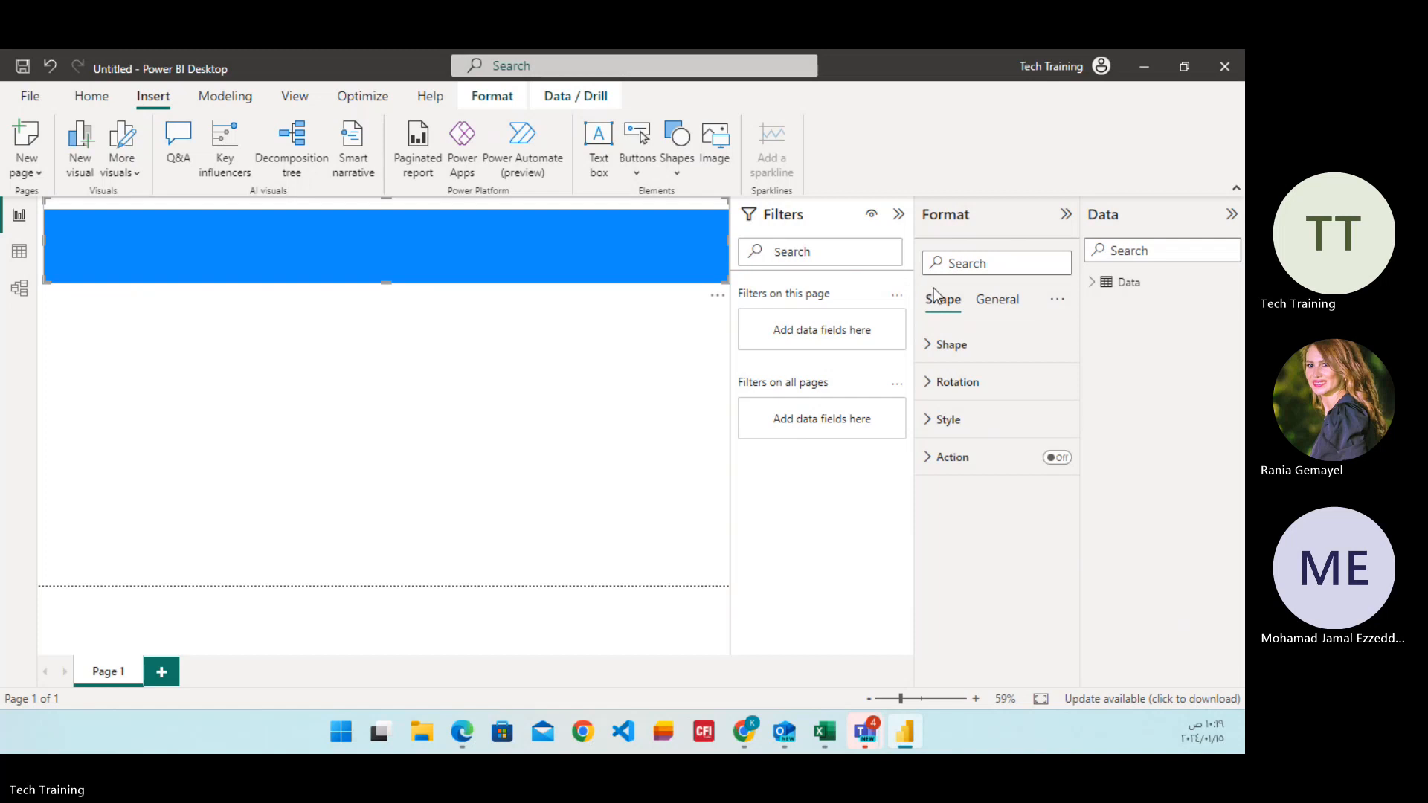
left_click(988, 301)
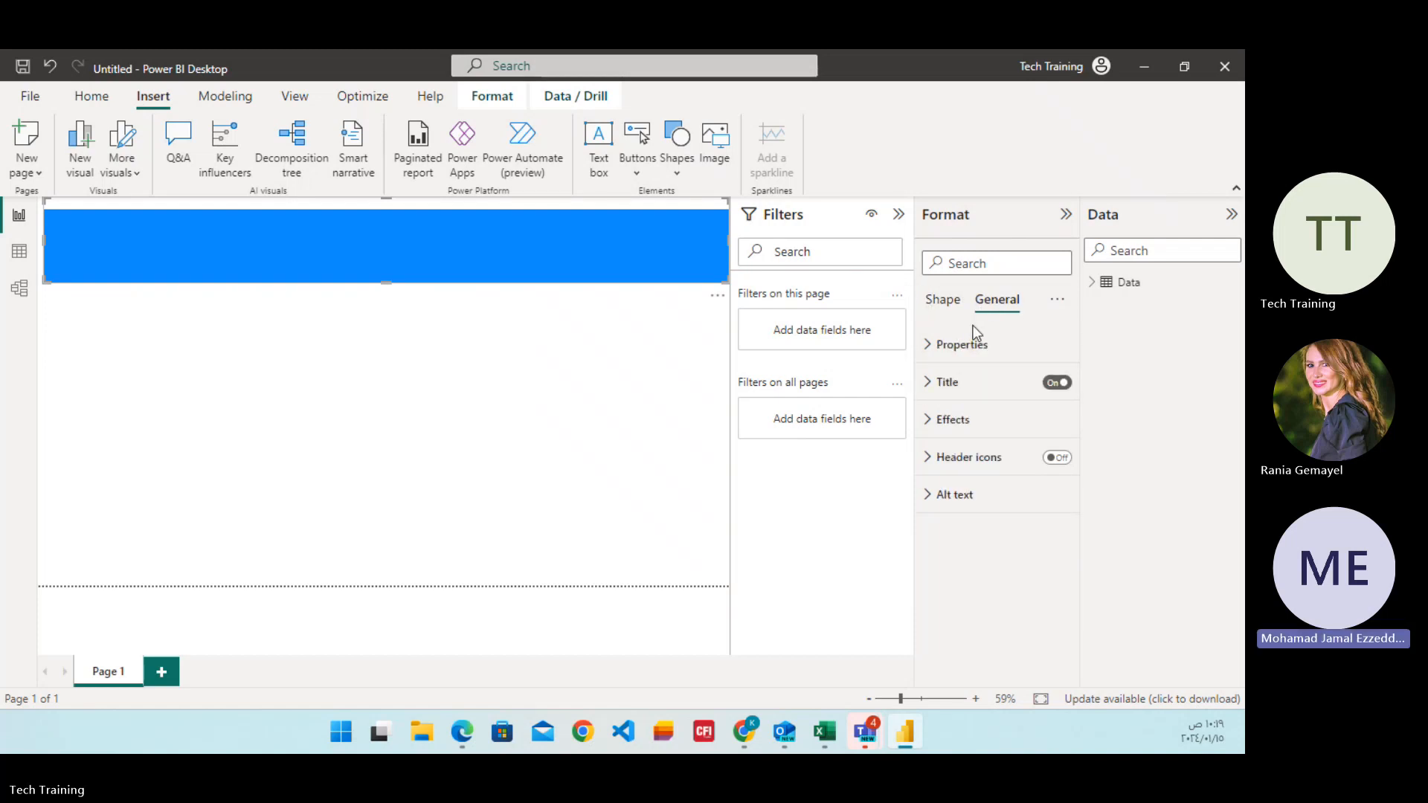
left_click(941, 305)
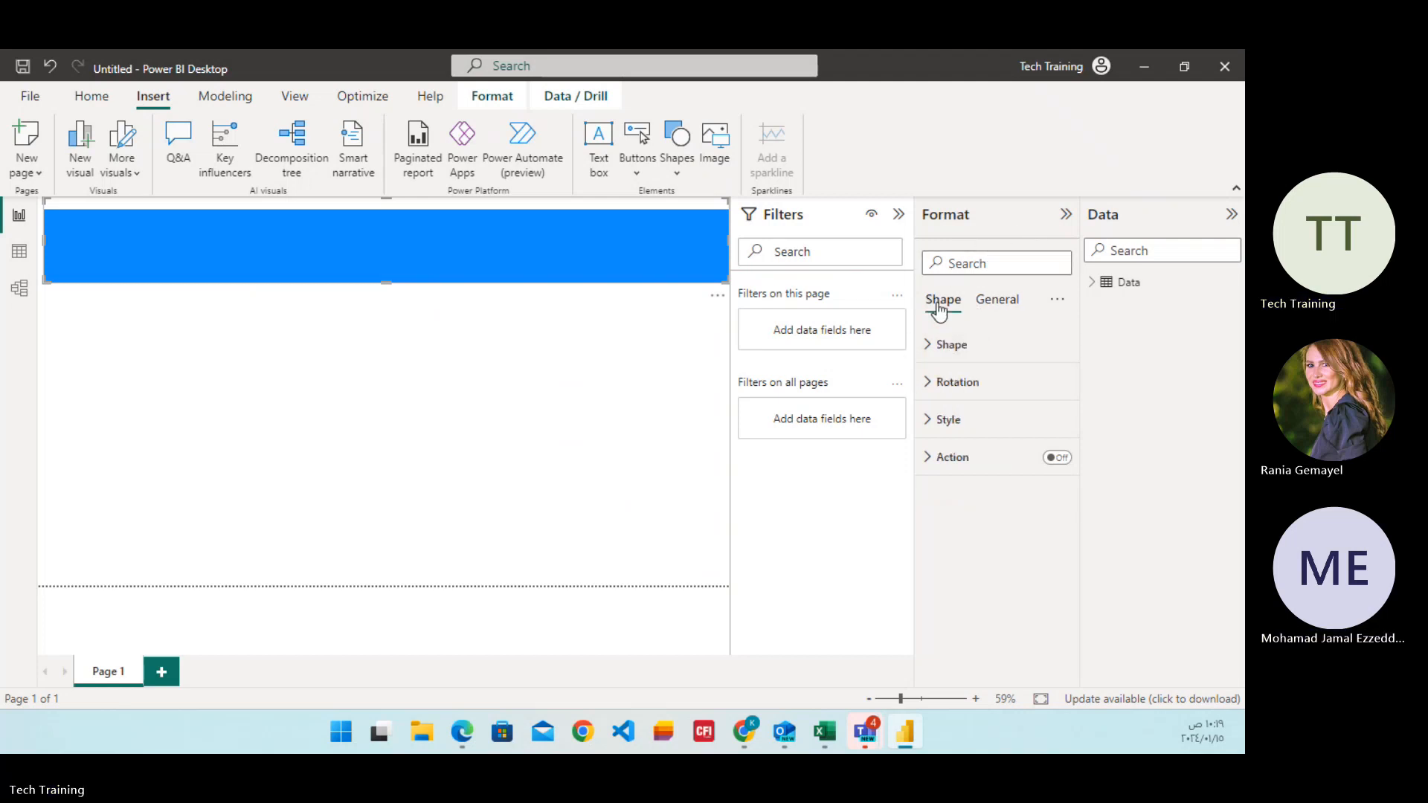
left_click(930, 348)
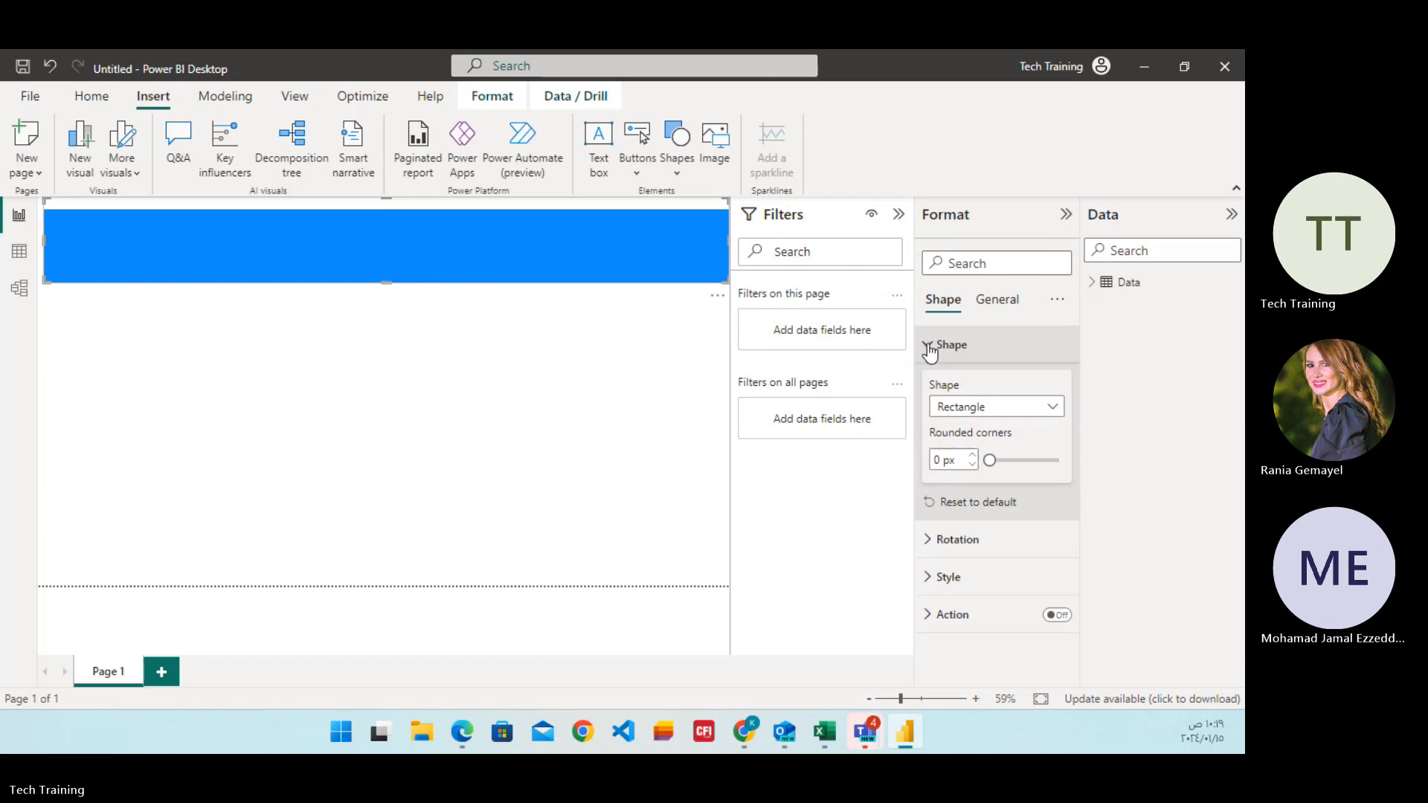
left_click(925, 549)
left_click(925, 549)
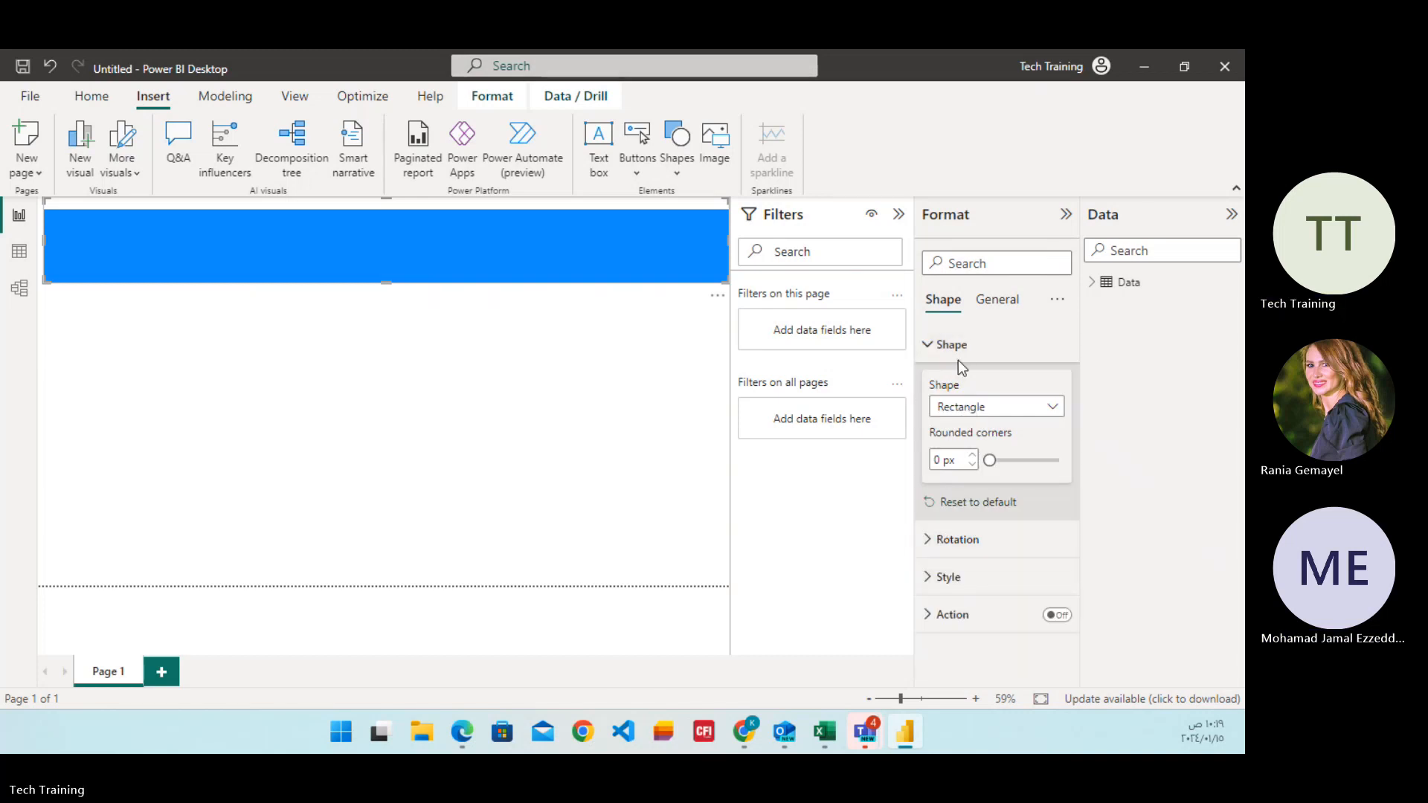
left_click(937, 348)
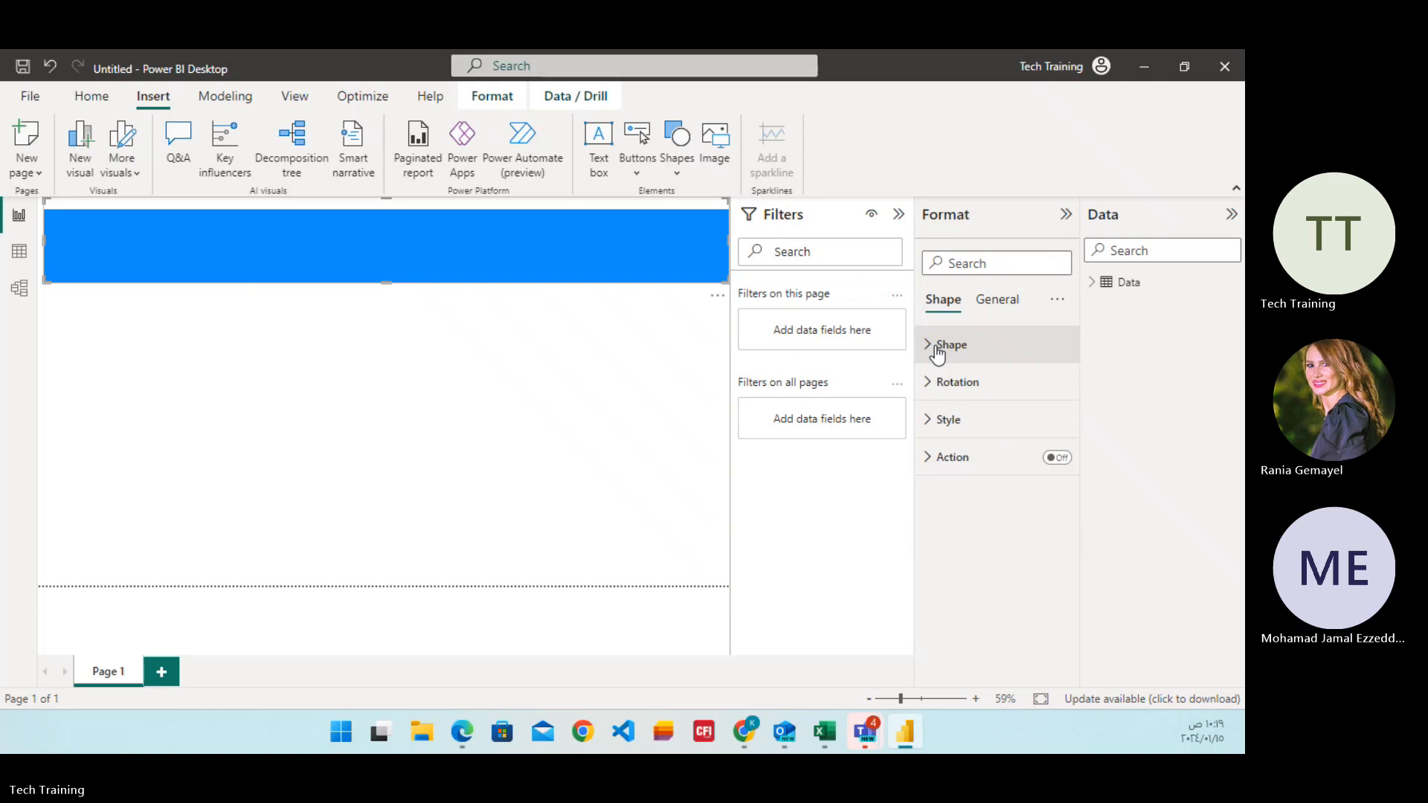
left_click(927, 424)
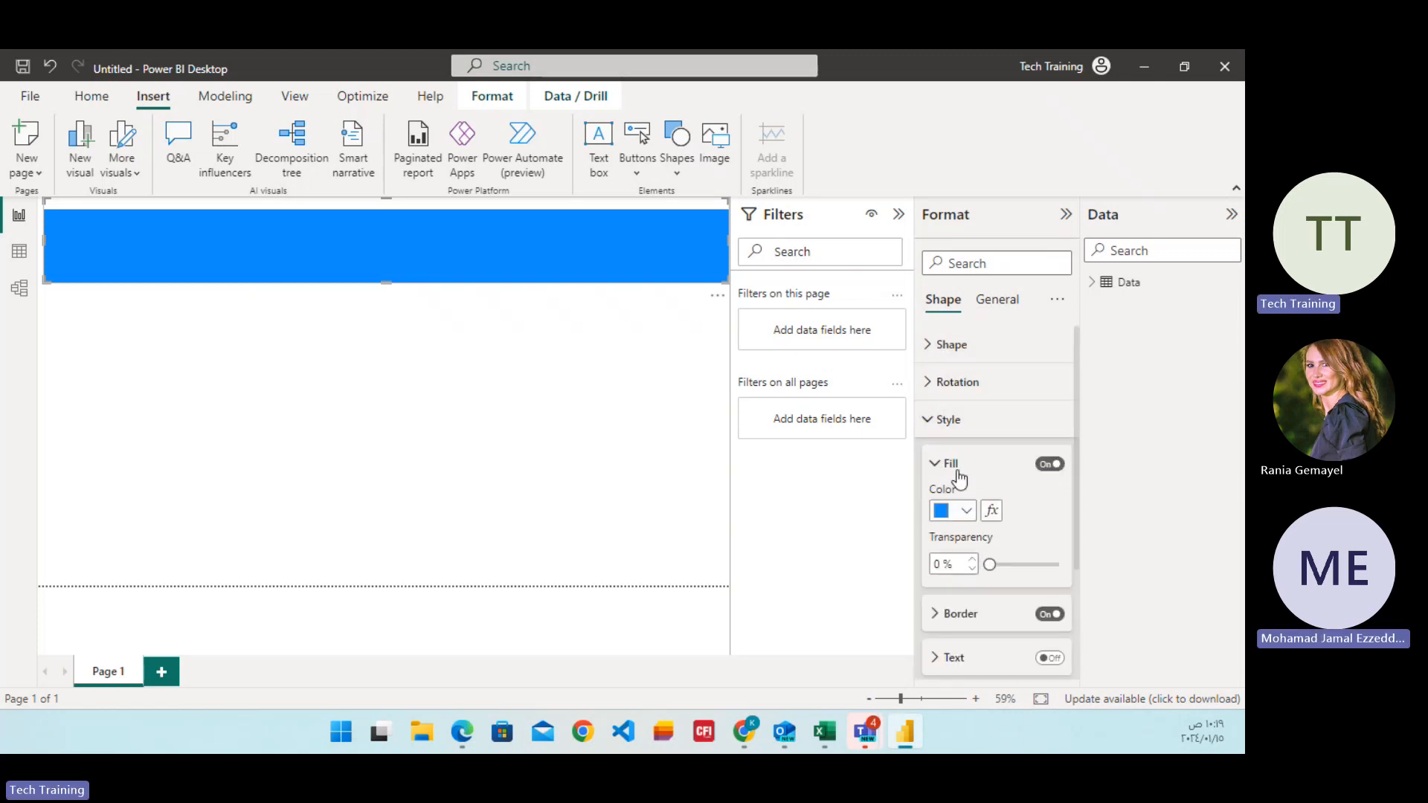
left_click(929, 424)
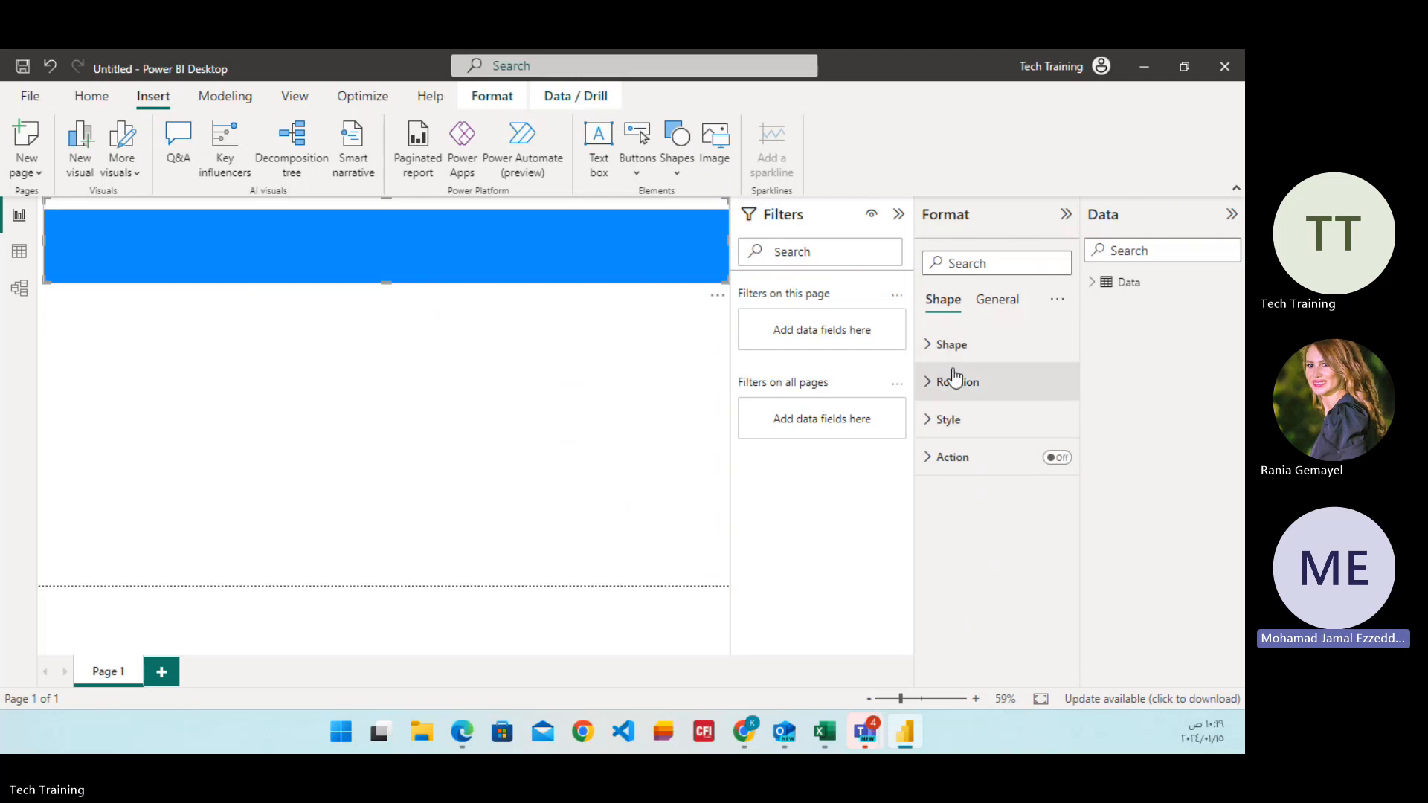
Turn on the banner shape's own style text and set it to "Sales Dashboard".
left_click(929, 420)
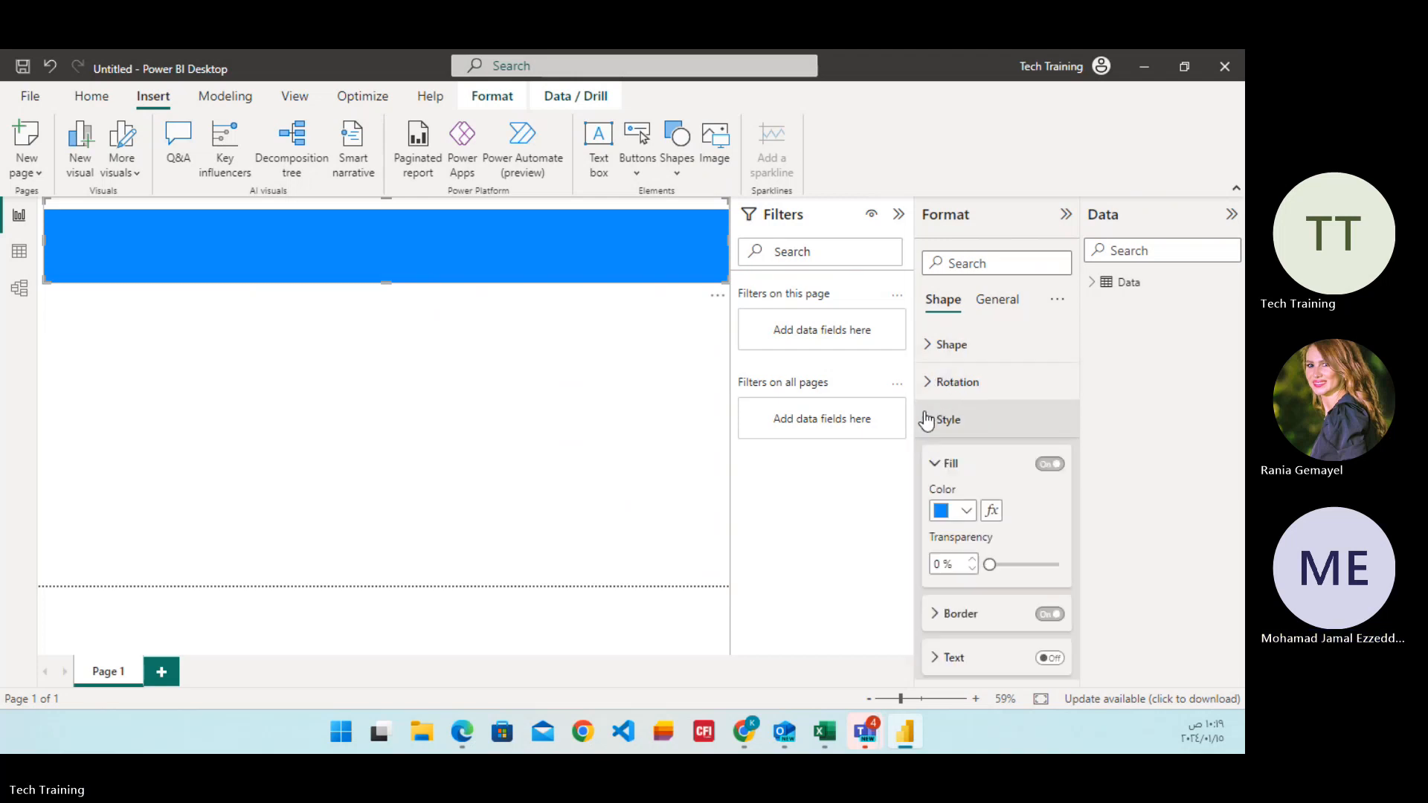
scroll(973, 498, "down", 1)
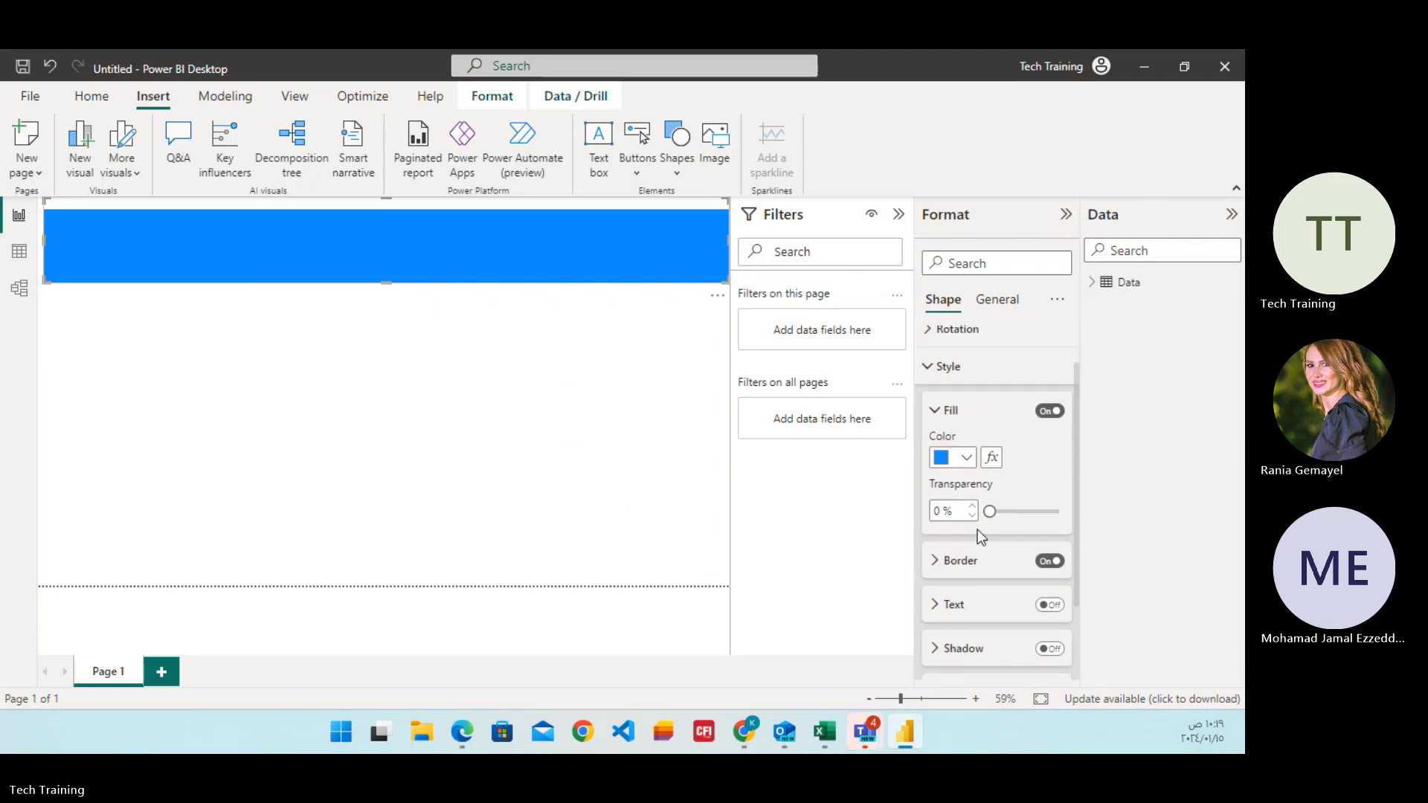
left_click(938, 606)
left_click(1053, 612)
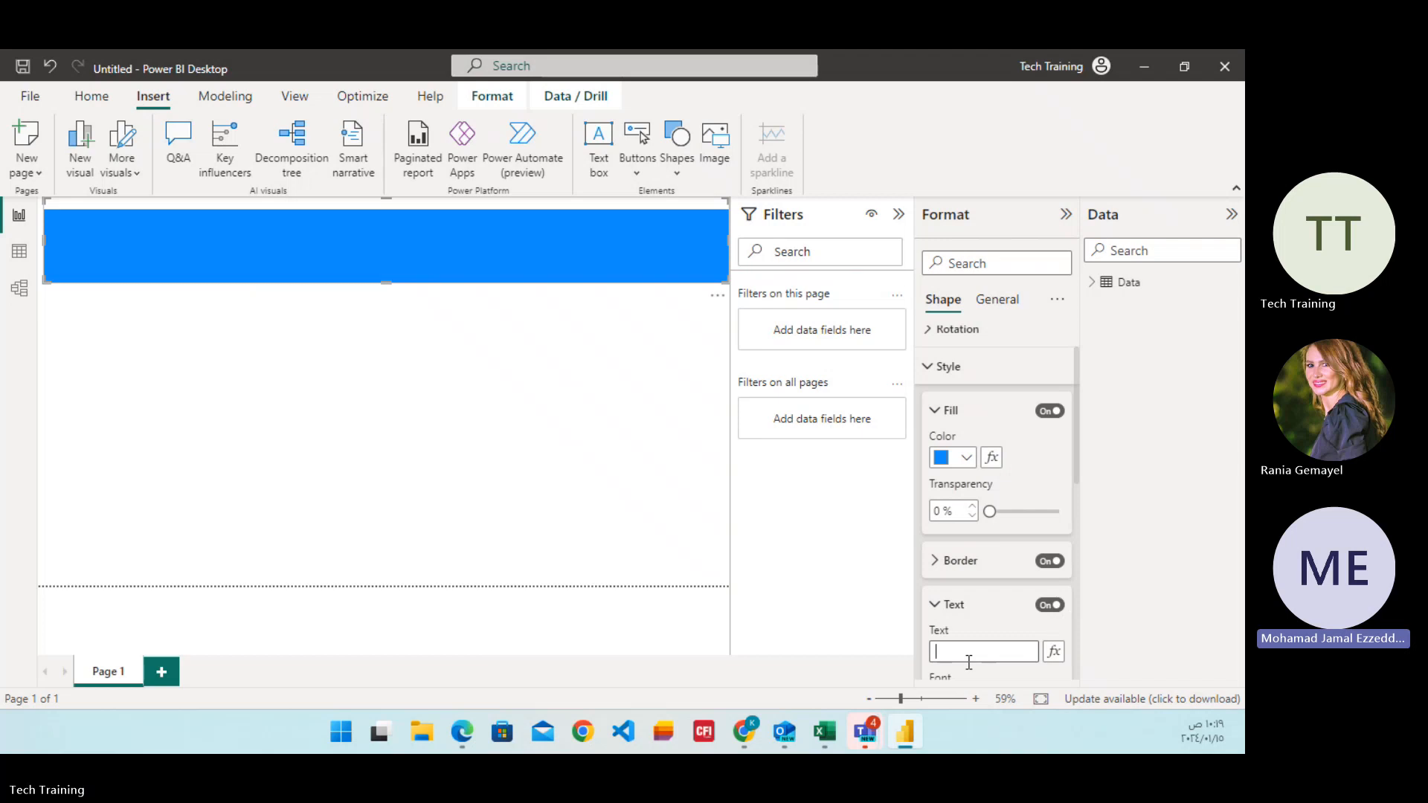
type("Re")
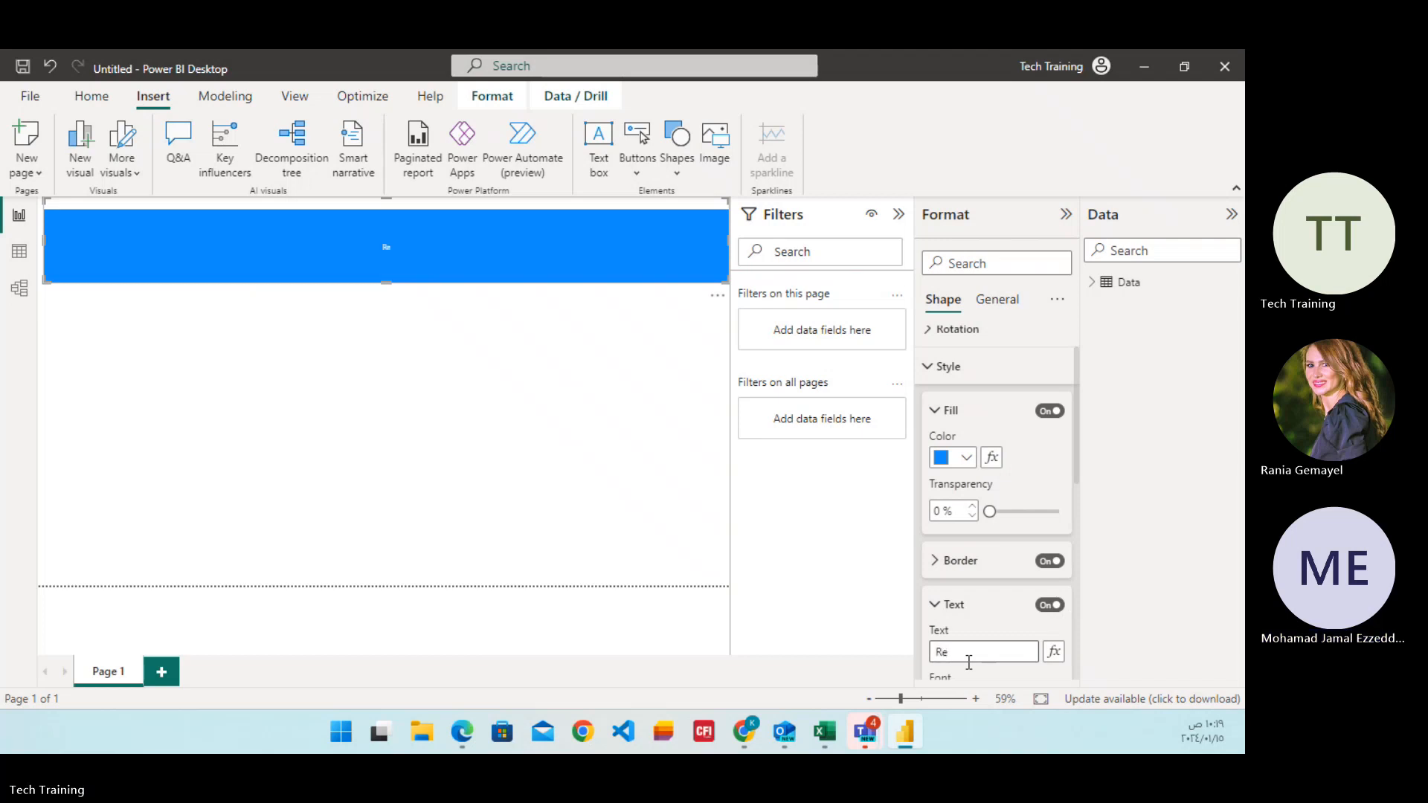
key("BackSpace")
key("BackSpace")
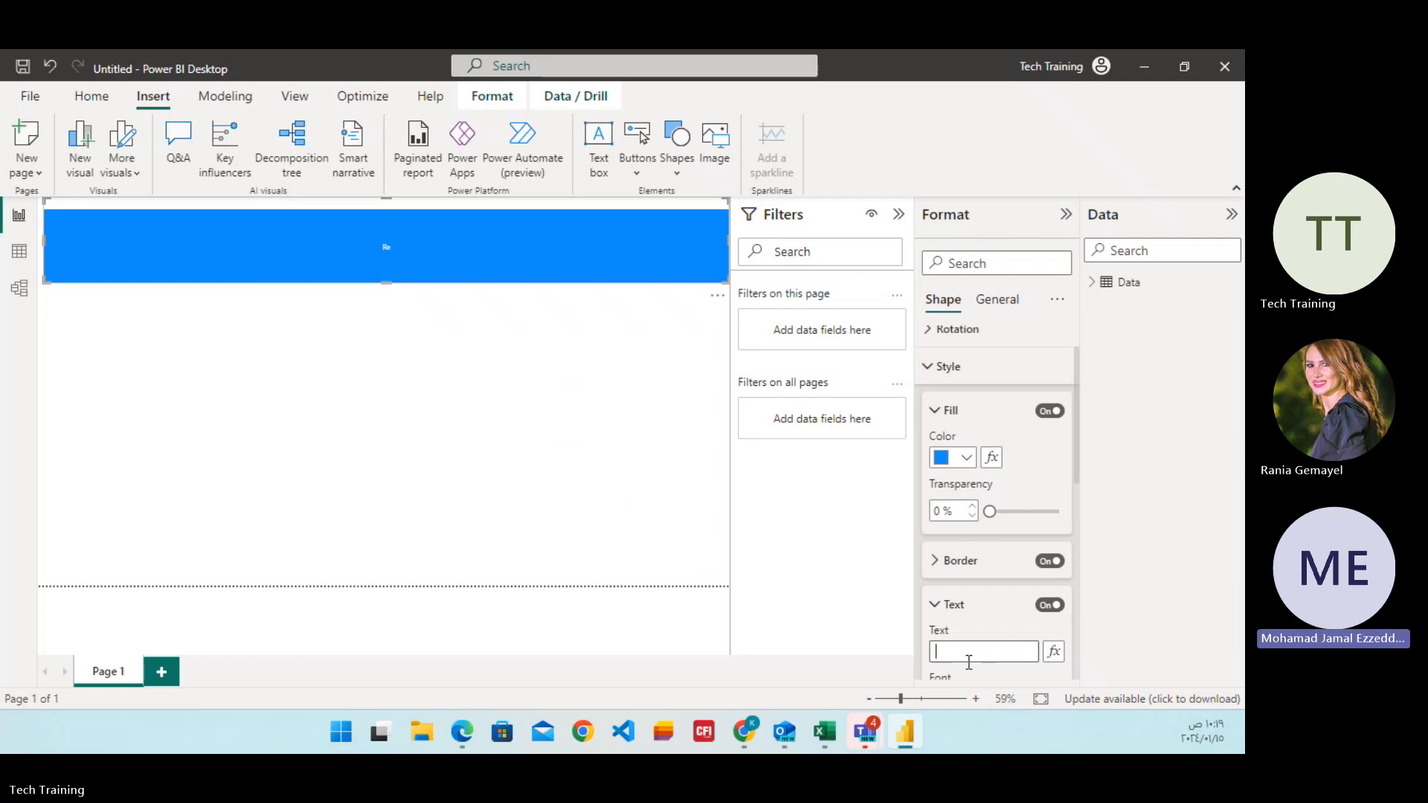
type("S")
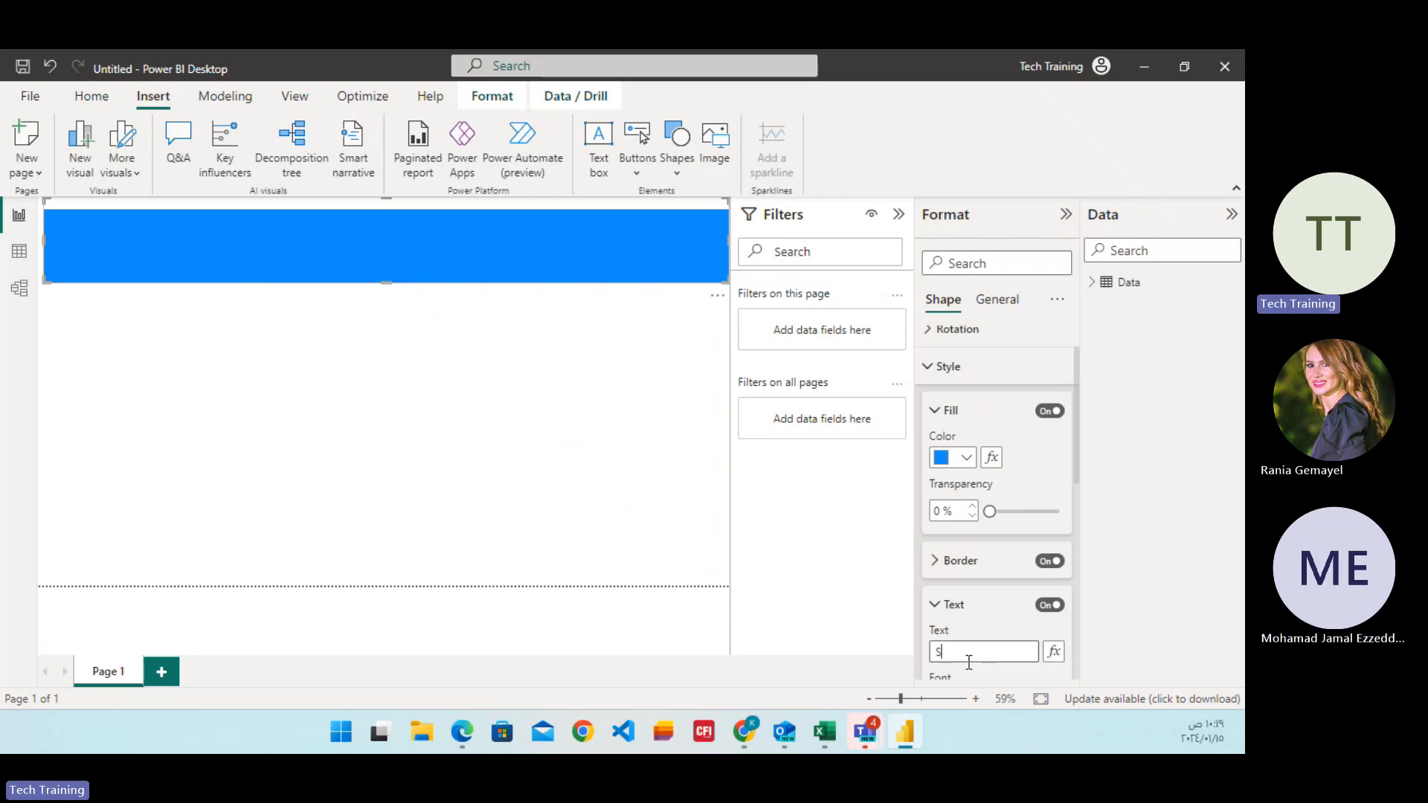
type("ales Dashboard")
Increase the font size of the banner shape's text to 20.
scroll(1002, 582, "down", 3)
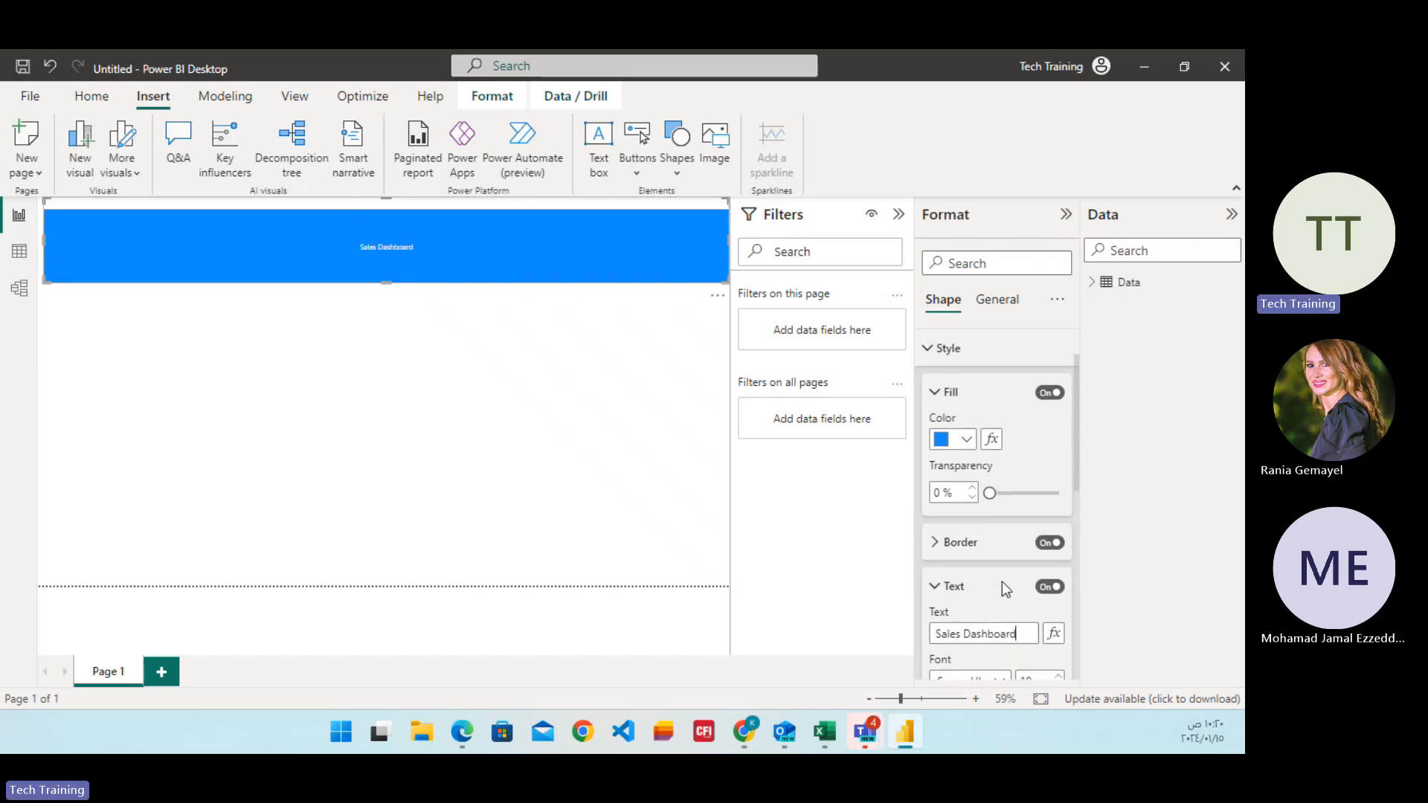
left_click(1058, 535)
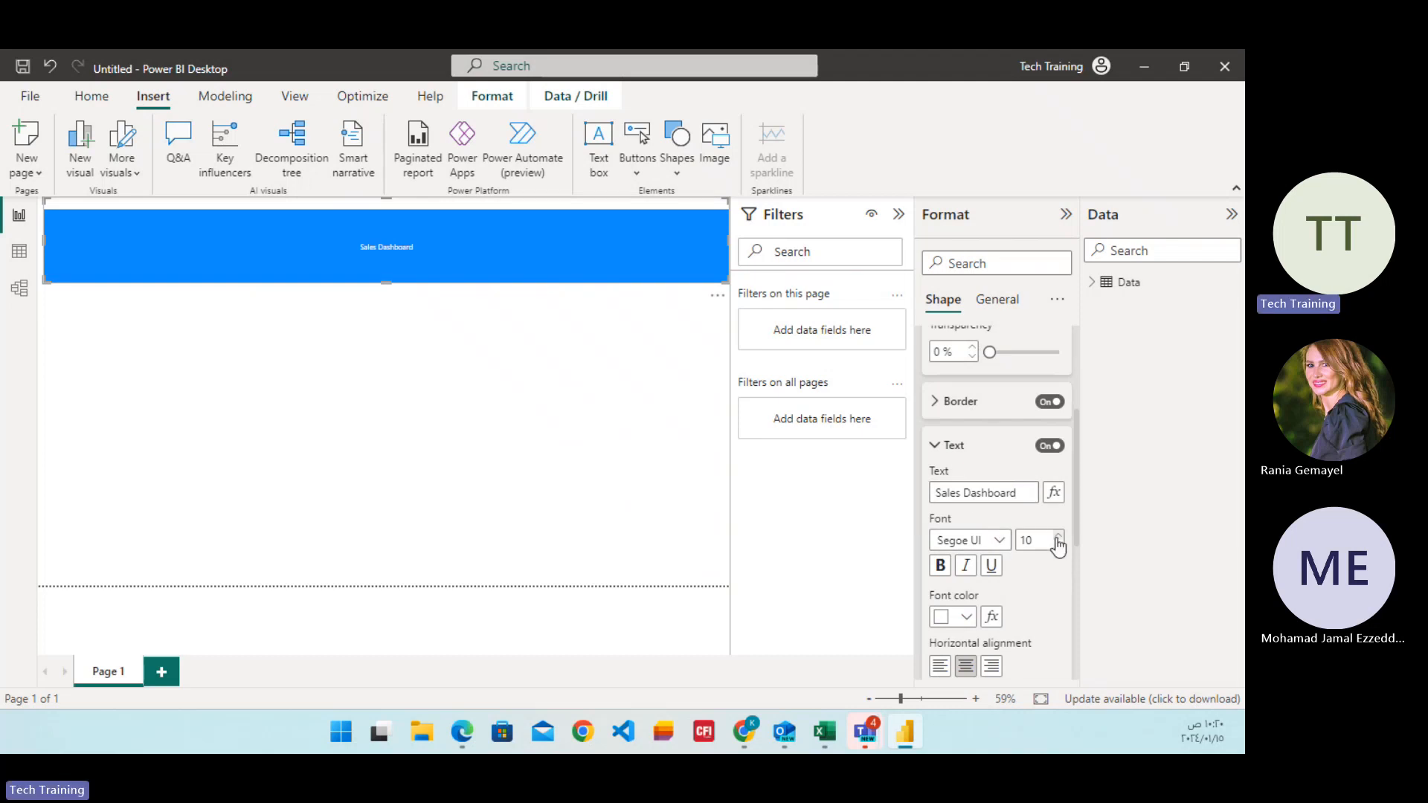
left_click(1058, 535)
left_click(1057, 536)
left_click(1058, 535)
left_click(1057, 535)
left_click(1057, 536)
left_click(1058, 535)
left_click(1058, 536)
left_click(1057, 535)
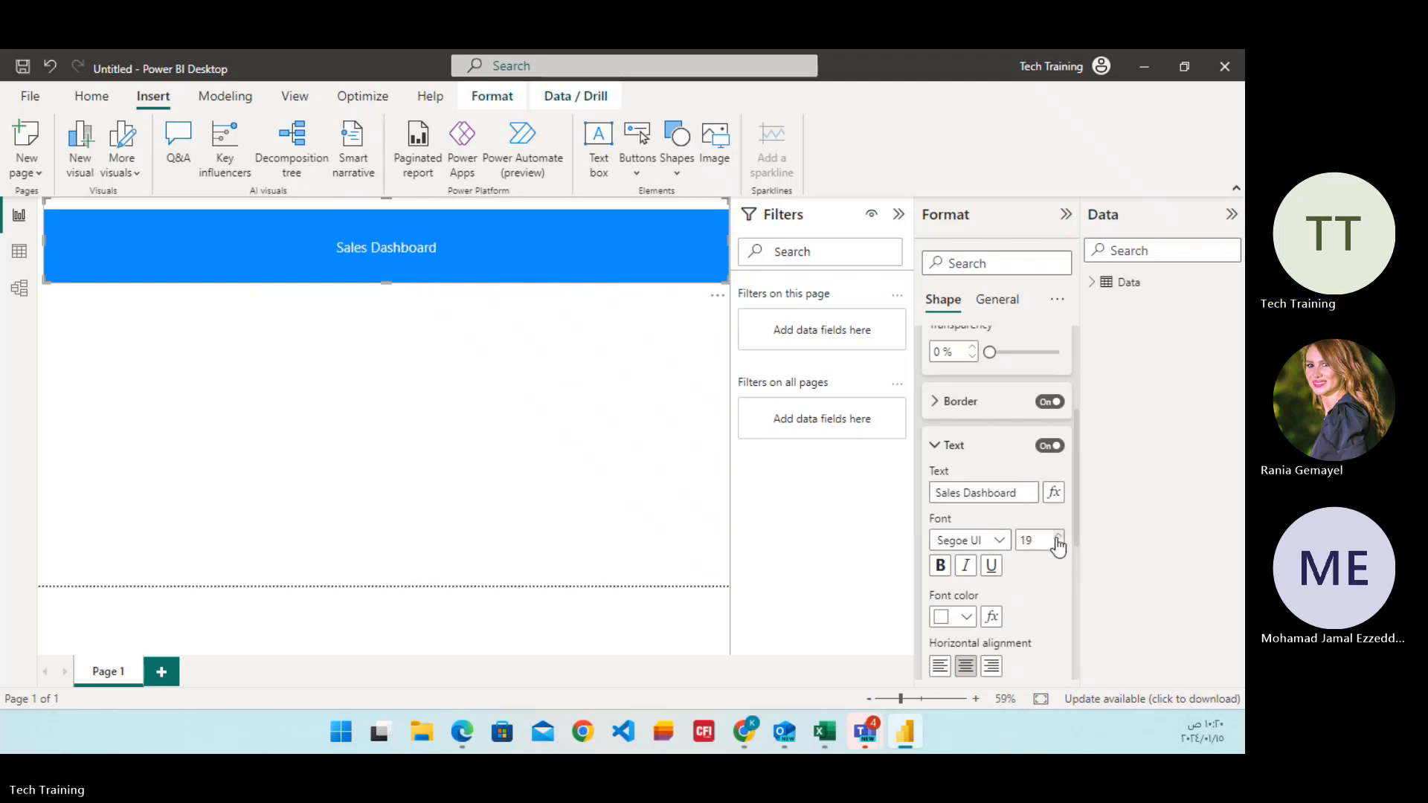
left_click(1057, 535)
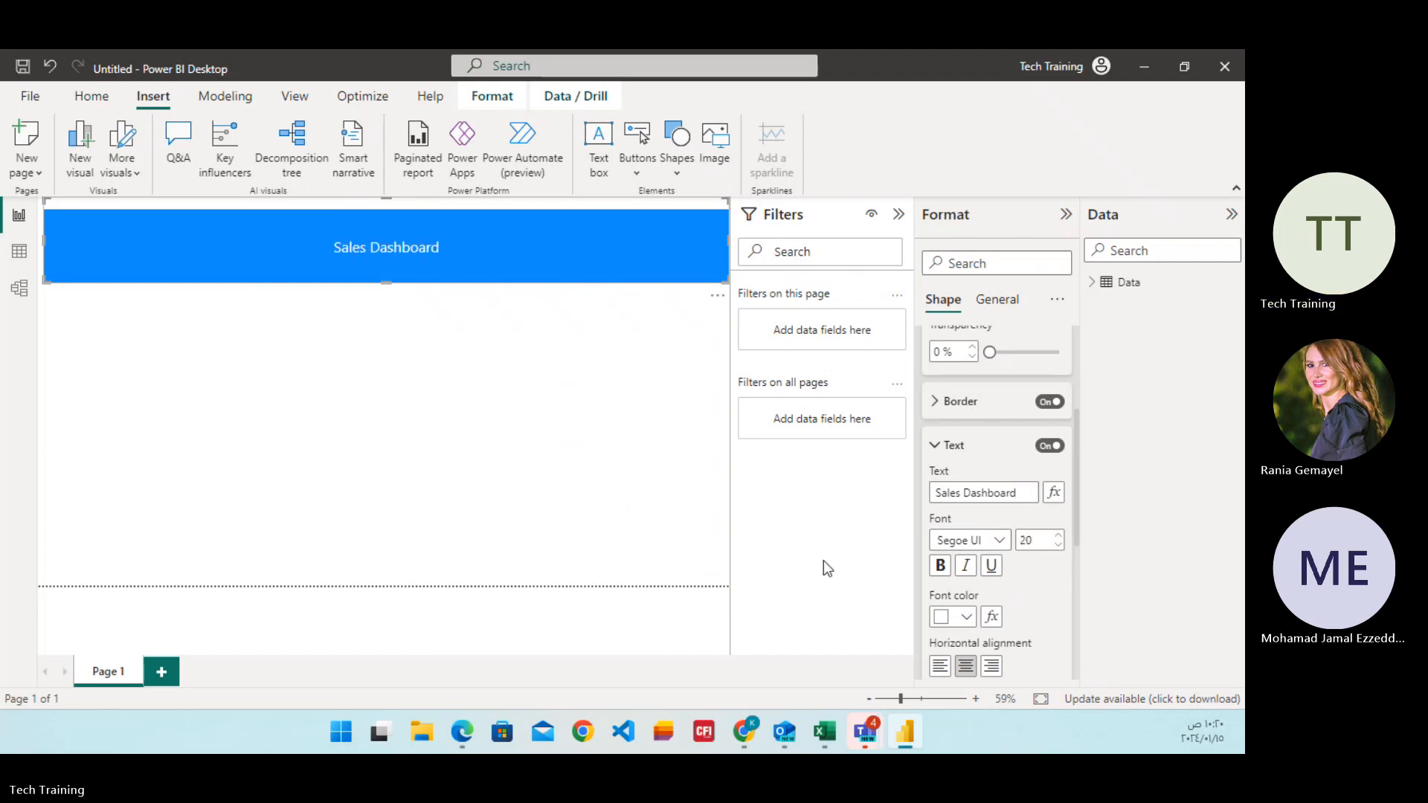
left_click(935, 449)
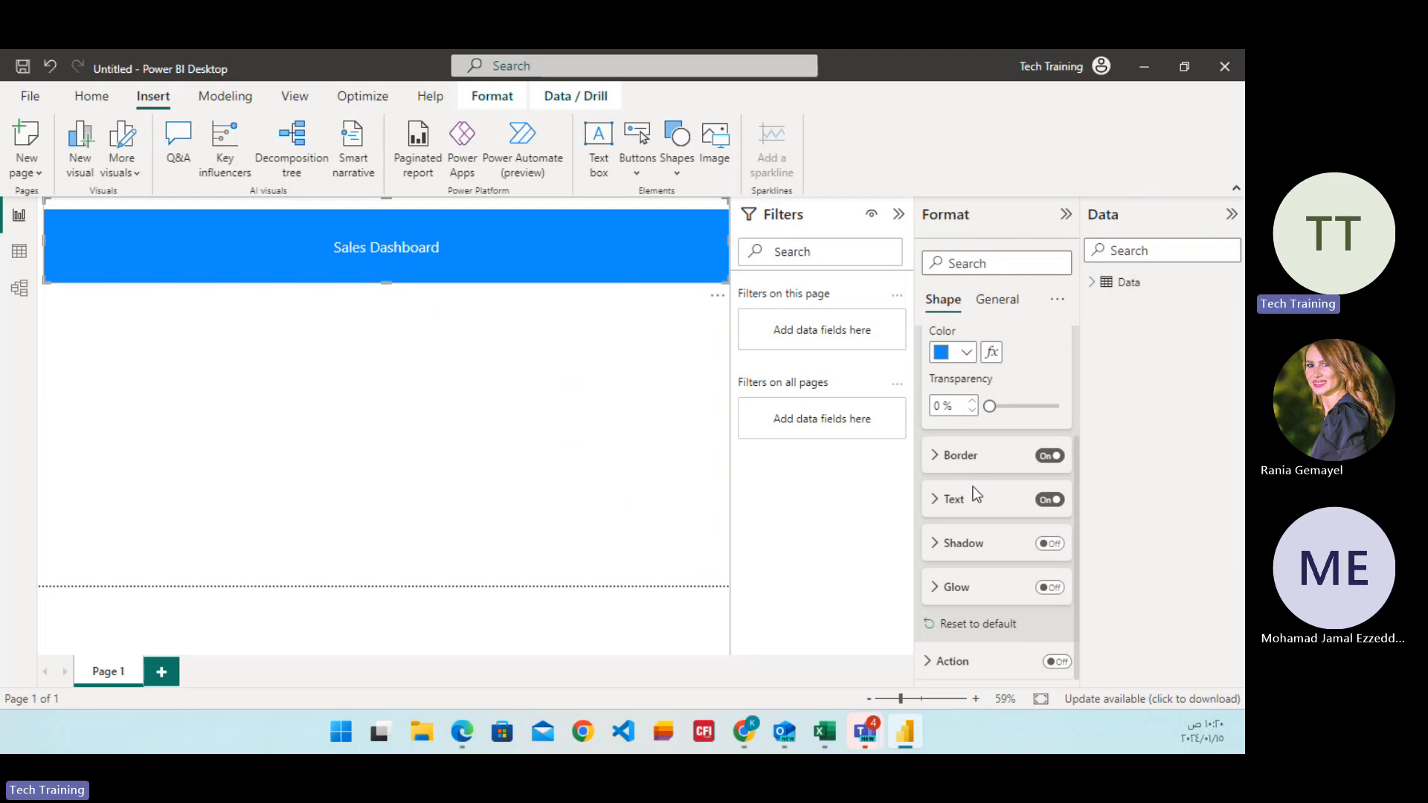
Set the banner's border width to 2 px.
left_click(936, 457)
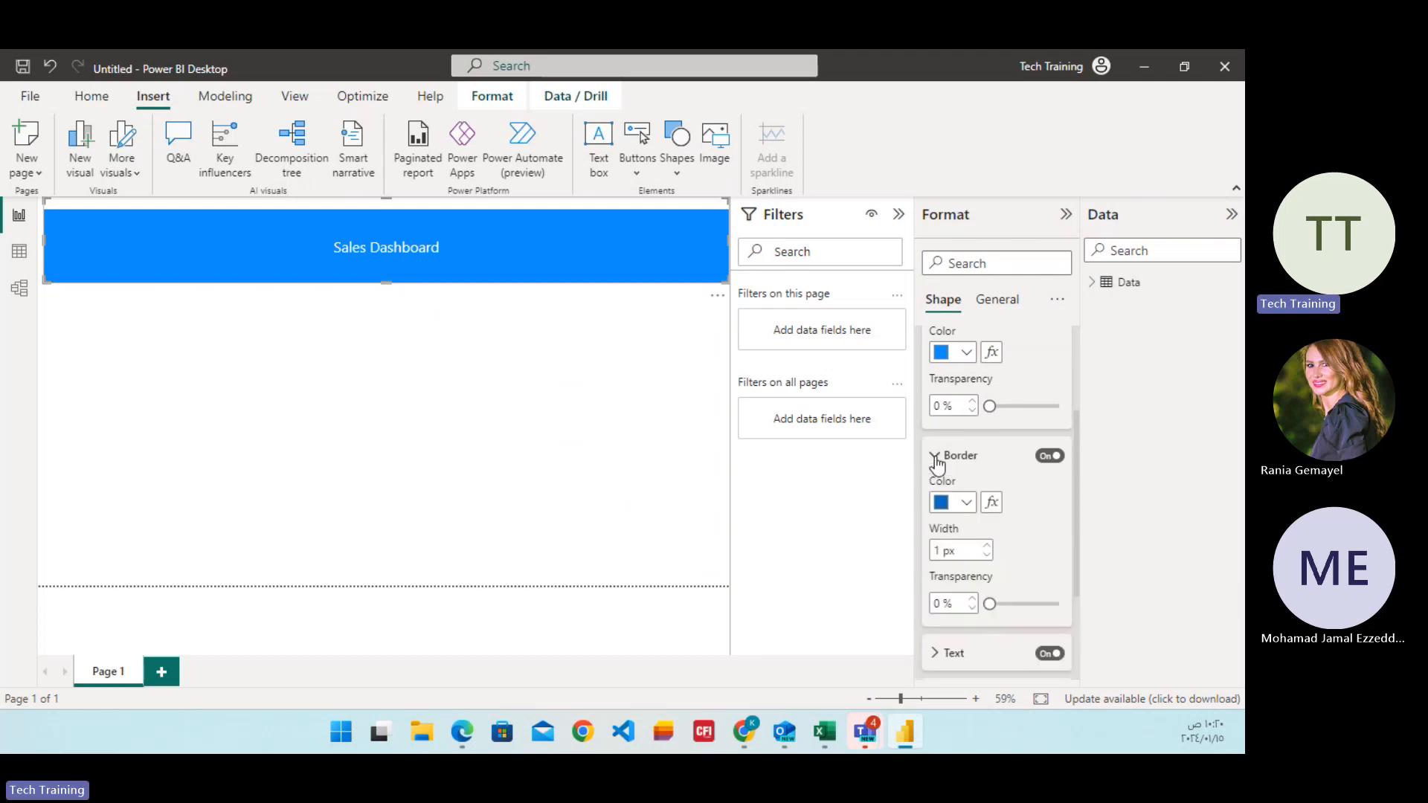
left_click(987, 545)
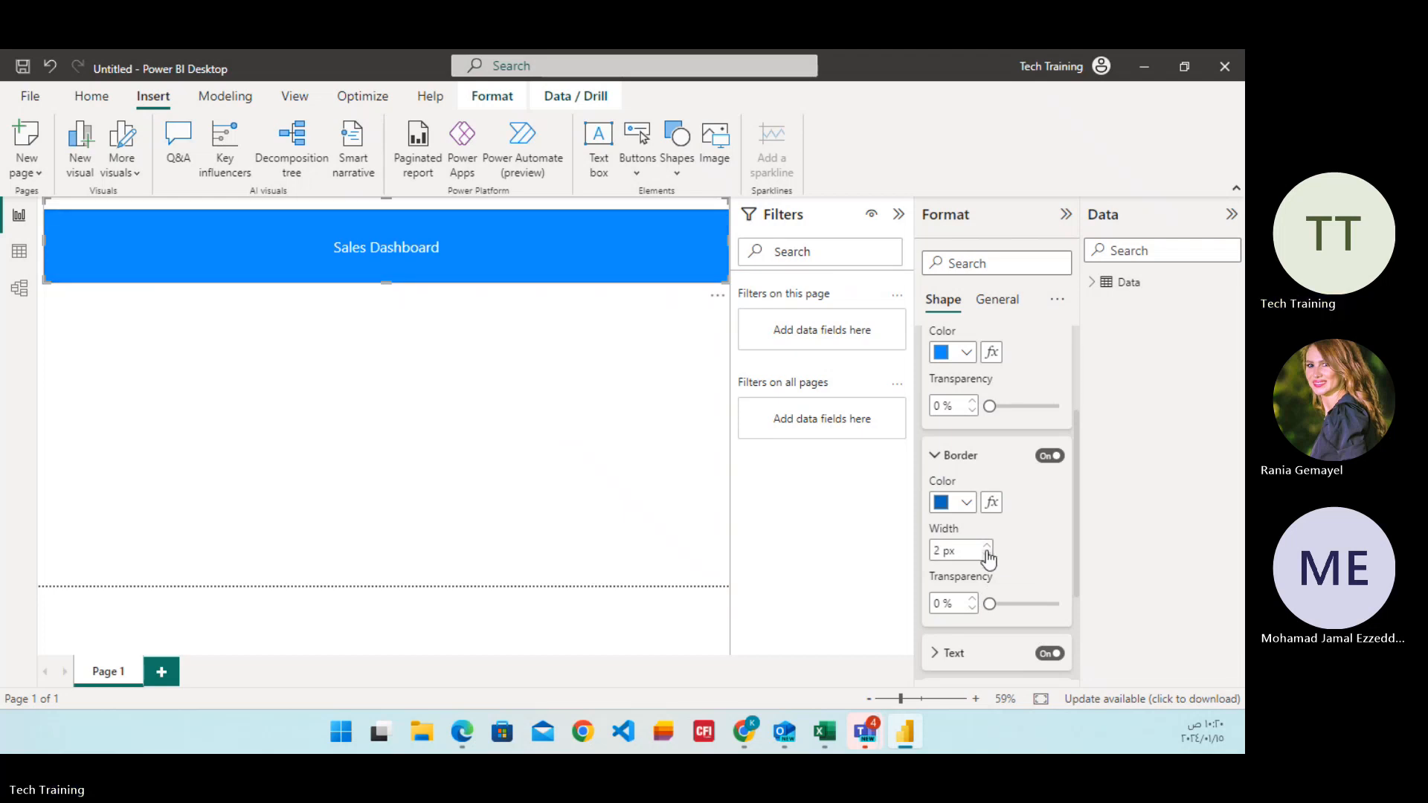
left_click(935, 456)
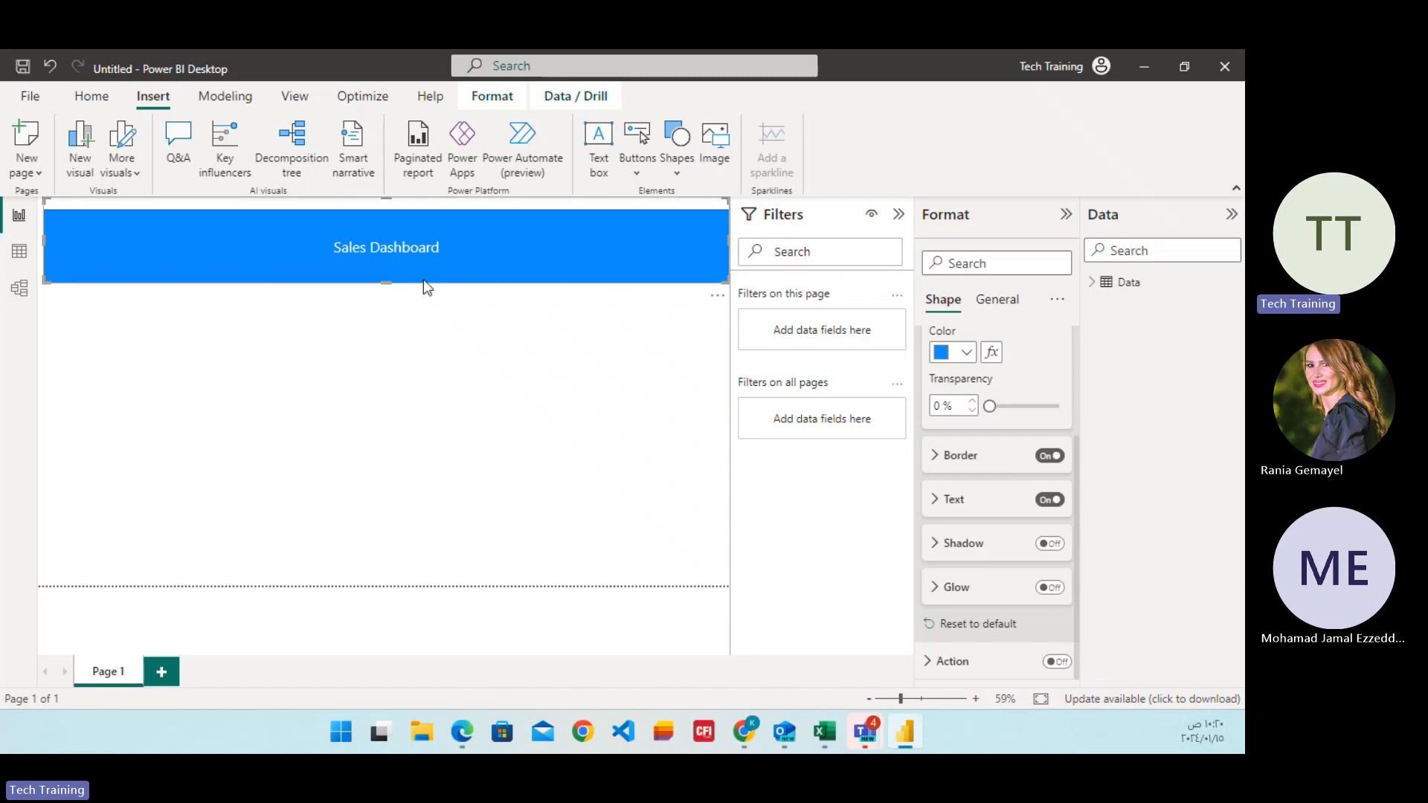
left_click(934, 545)
left_click(935, 545)
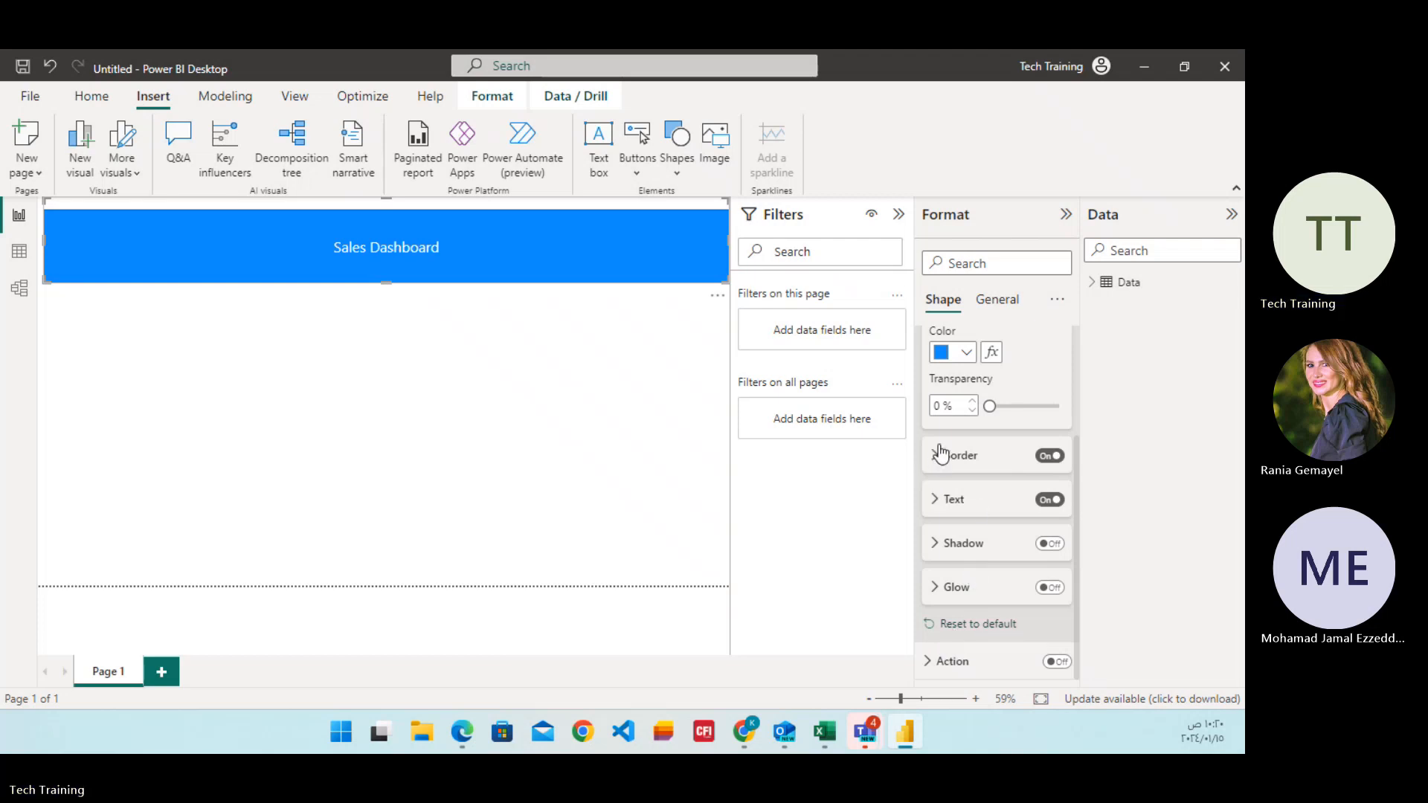
Set the banner text's left padding to 1 px, and try bottom vertical alignment before restoring it to middle.
left_click(939, 499)
scroll(941, 520, "down", 2)
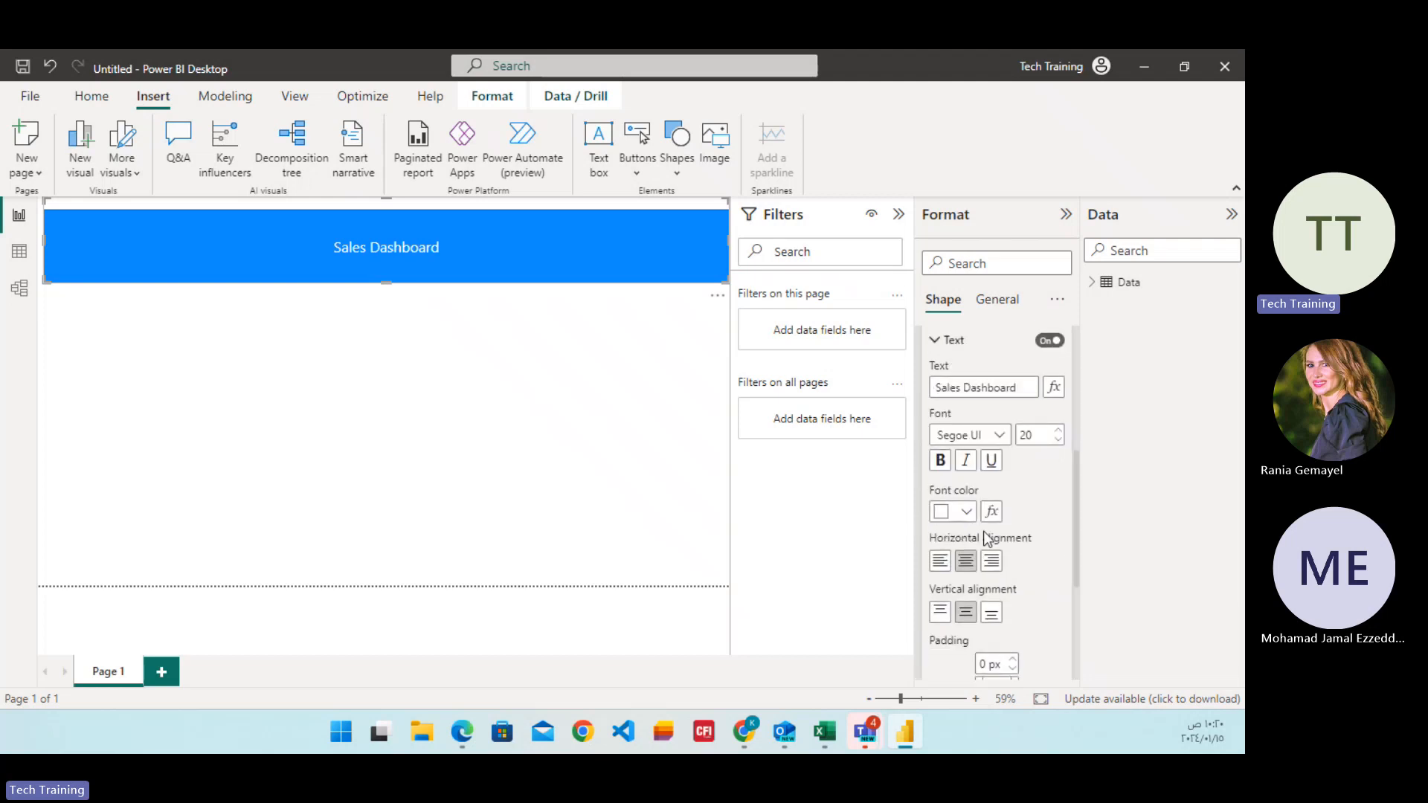
scroll(1008, 534, "down", 2)
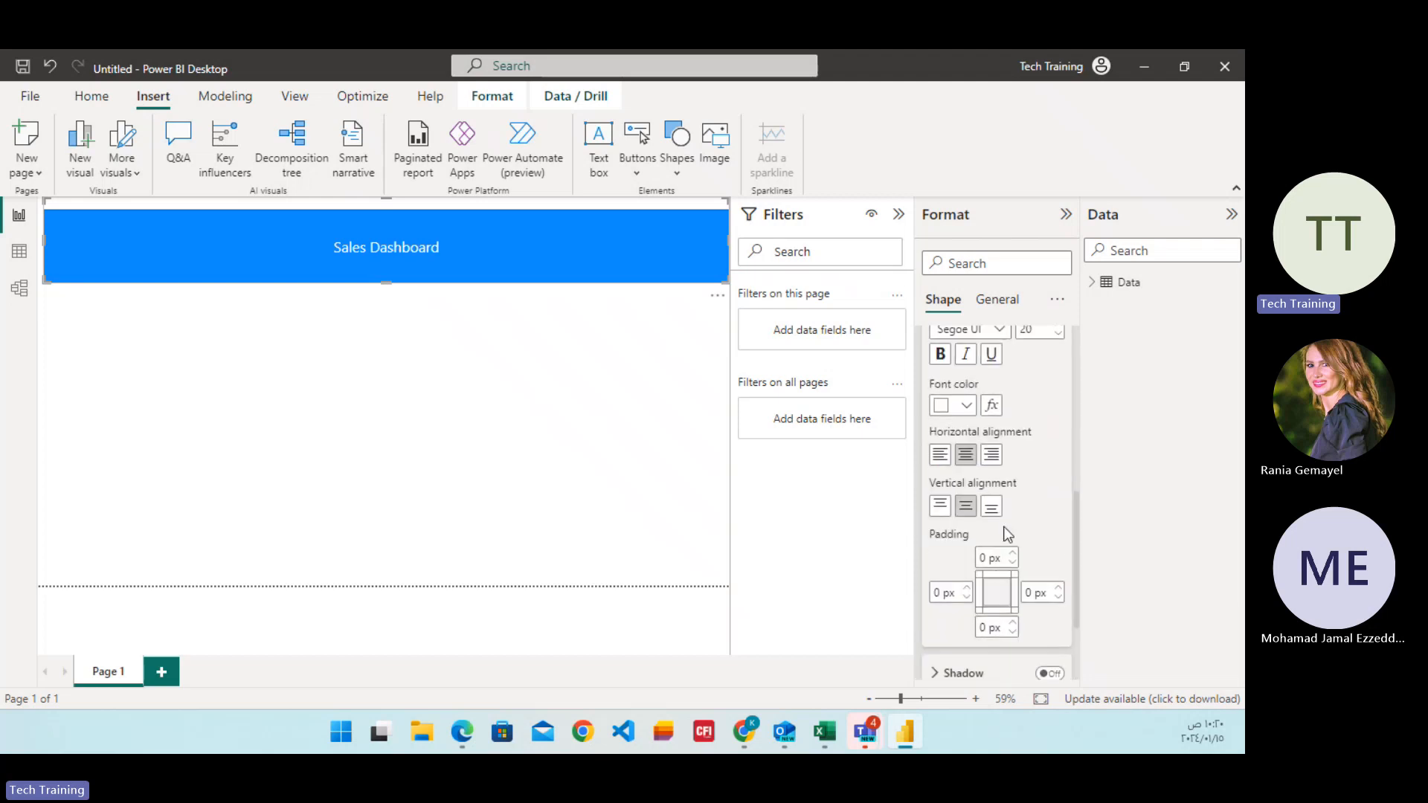
left_click(966, 591)
left_click(966, 590)
left_click(966, 590)
left_click(967, 591)
left_click(967, 590)
left_click(966, 591)
left_click(967, 590)
left_click(967, 597)
left_click(967, 597)
left_click(967, 597)
left_click(967, 597)
left_click(967, 597)
left_click(967, 597)
left_click(990, 507)
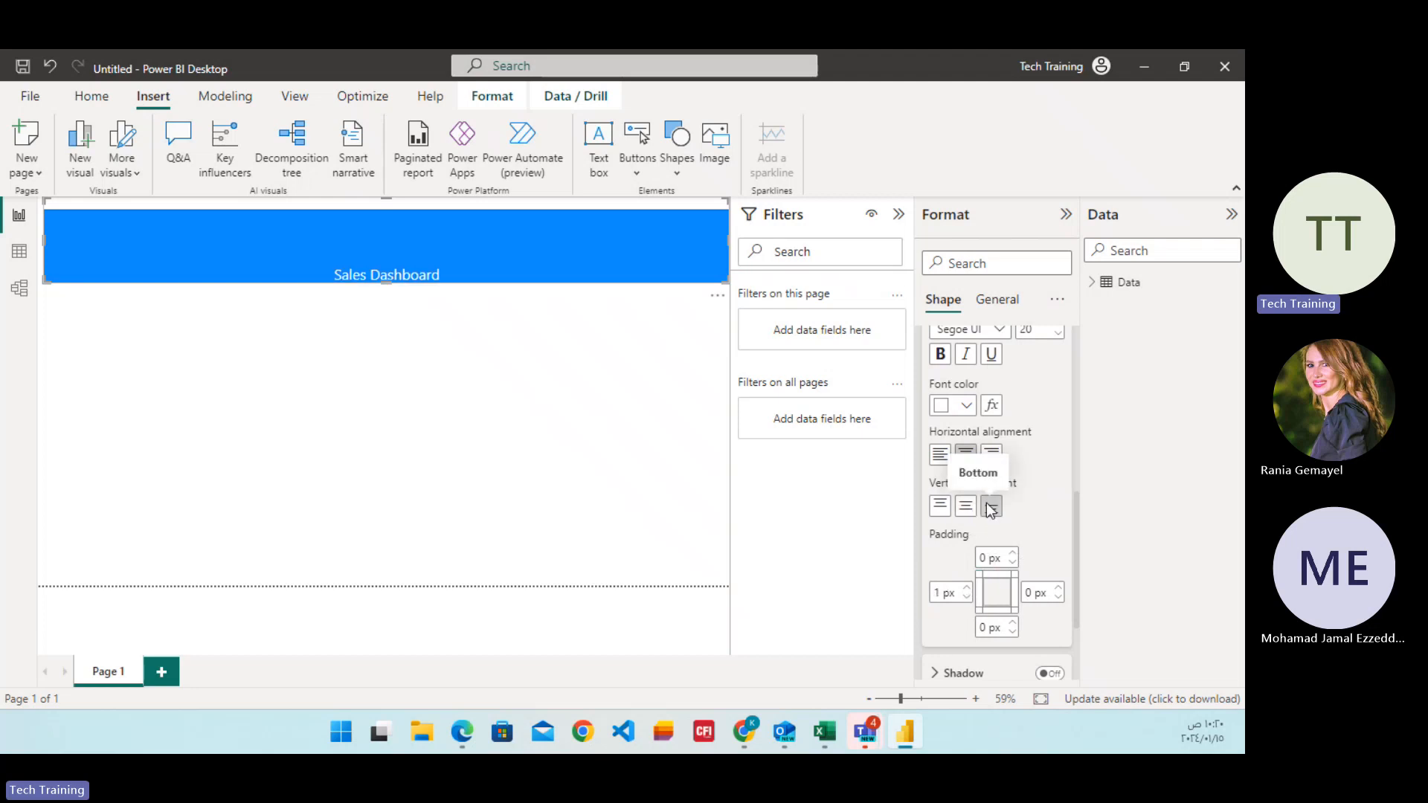
left_click(965, 509)
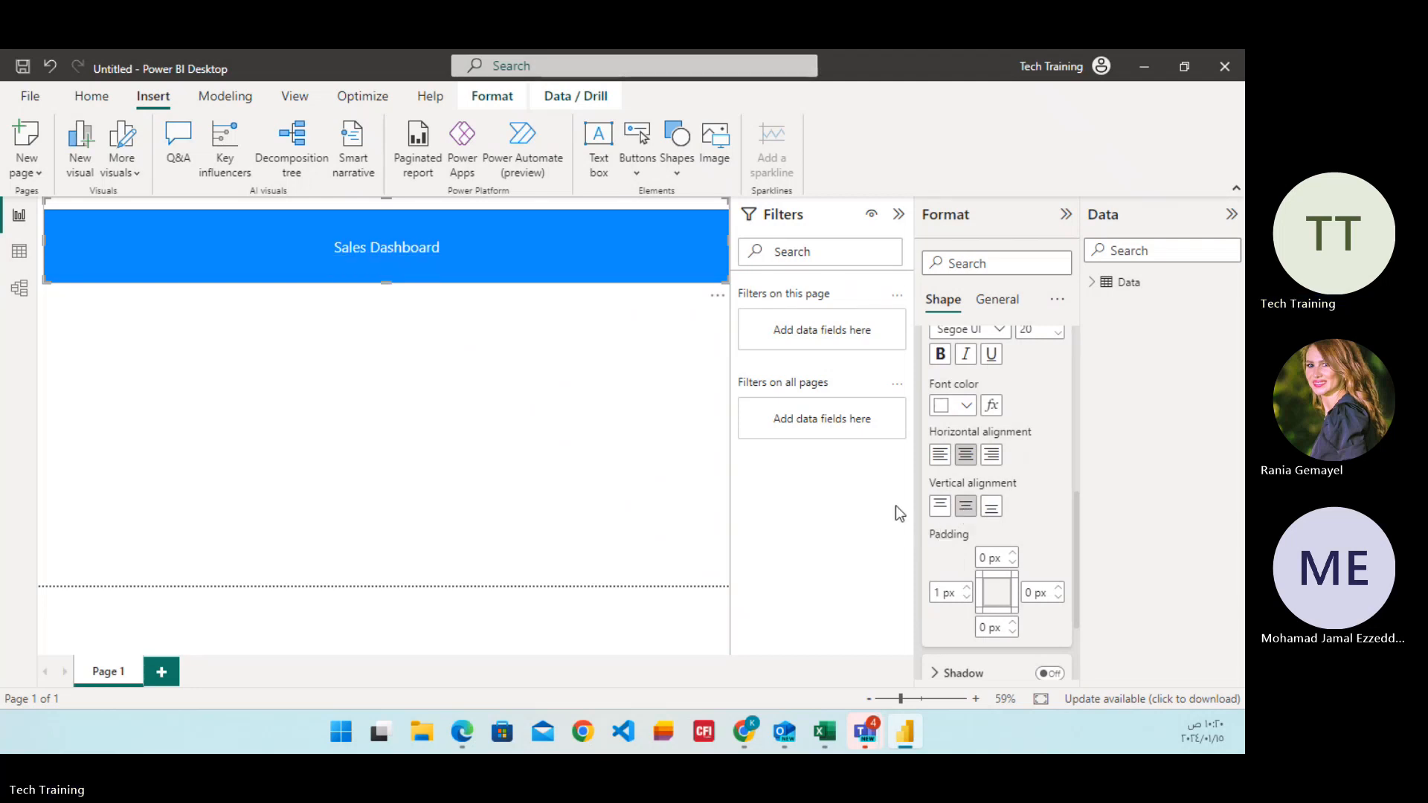
Place a compact card visual showing the Revenue field from the Data table directly beneath the left end of the banner.
left_click(544, 425)
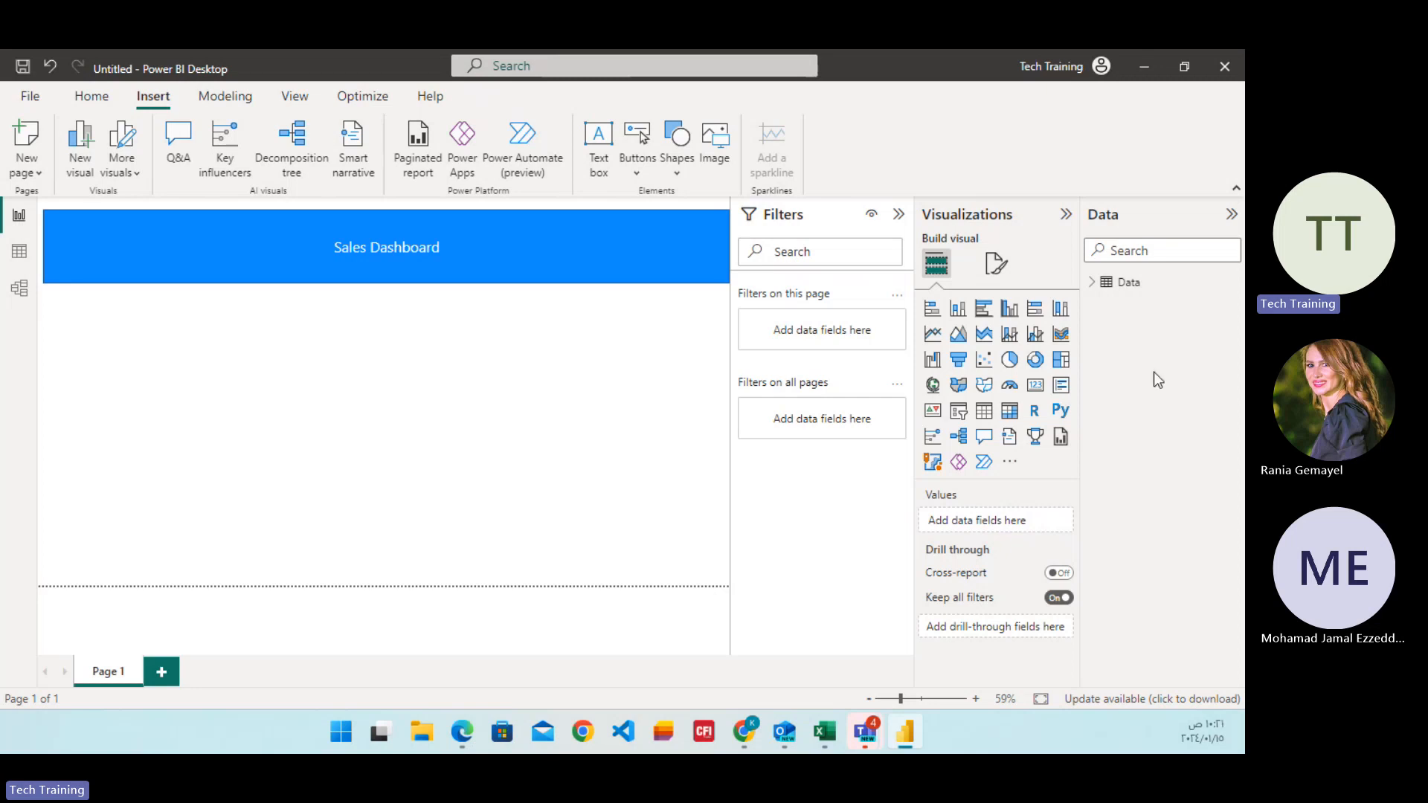
left_click(1093, 282)
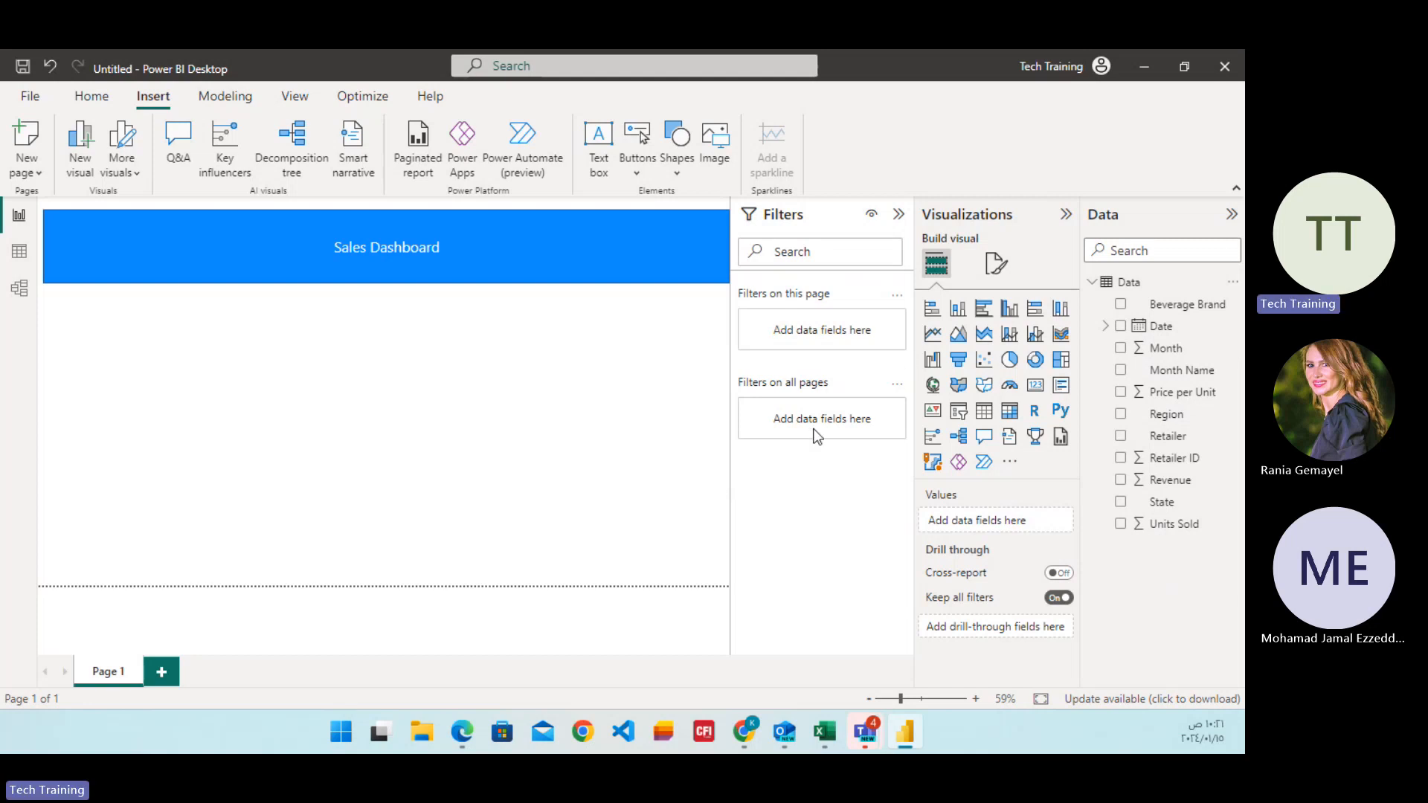
left_click(1036, 387)
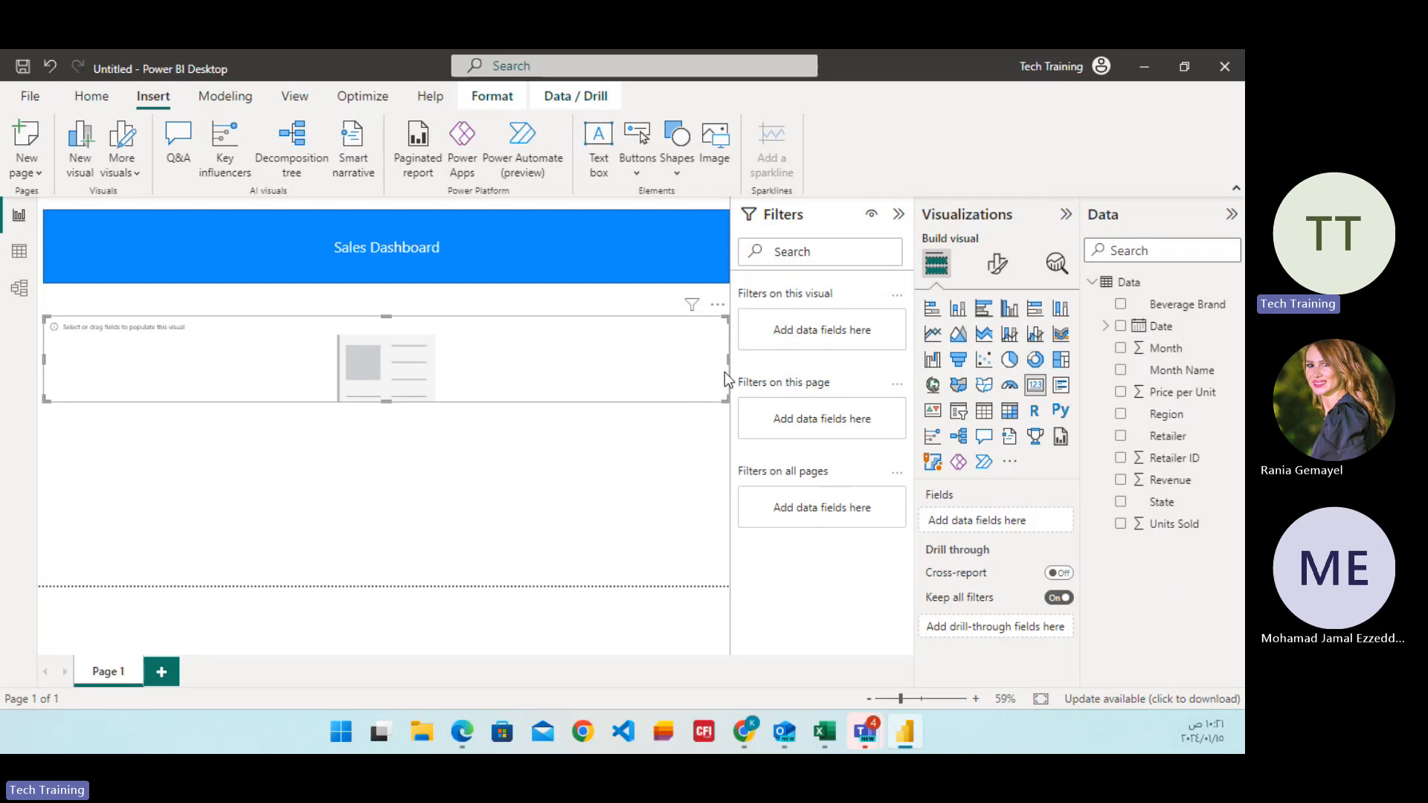
left_click_drag(731, 360, 834, 411)
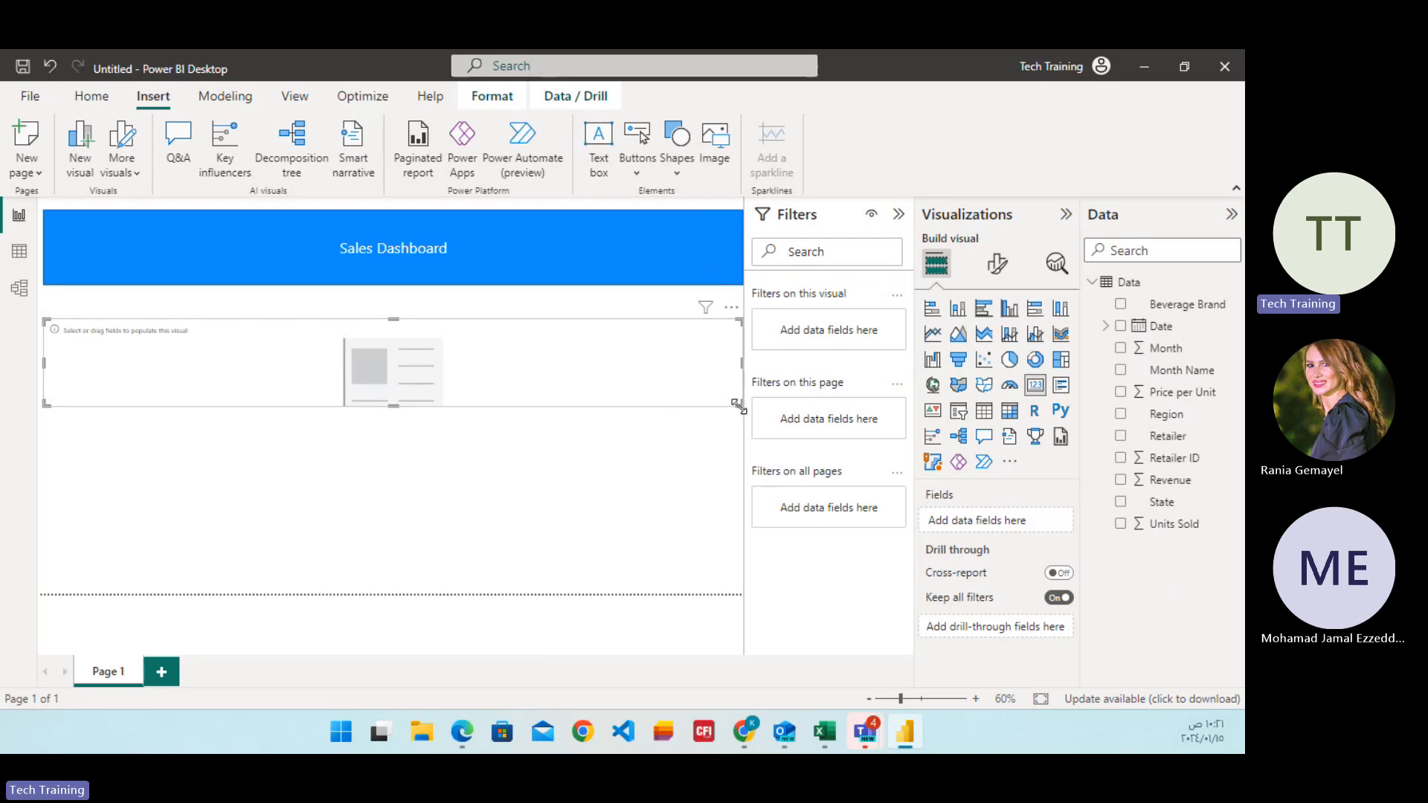
left_click_drag(739, 406, 224, 417)
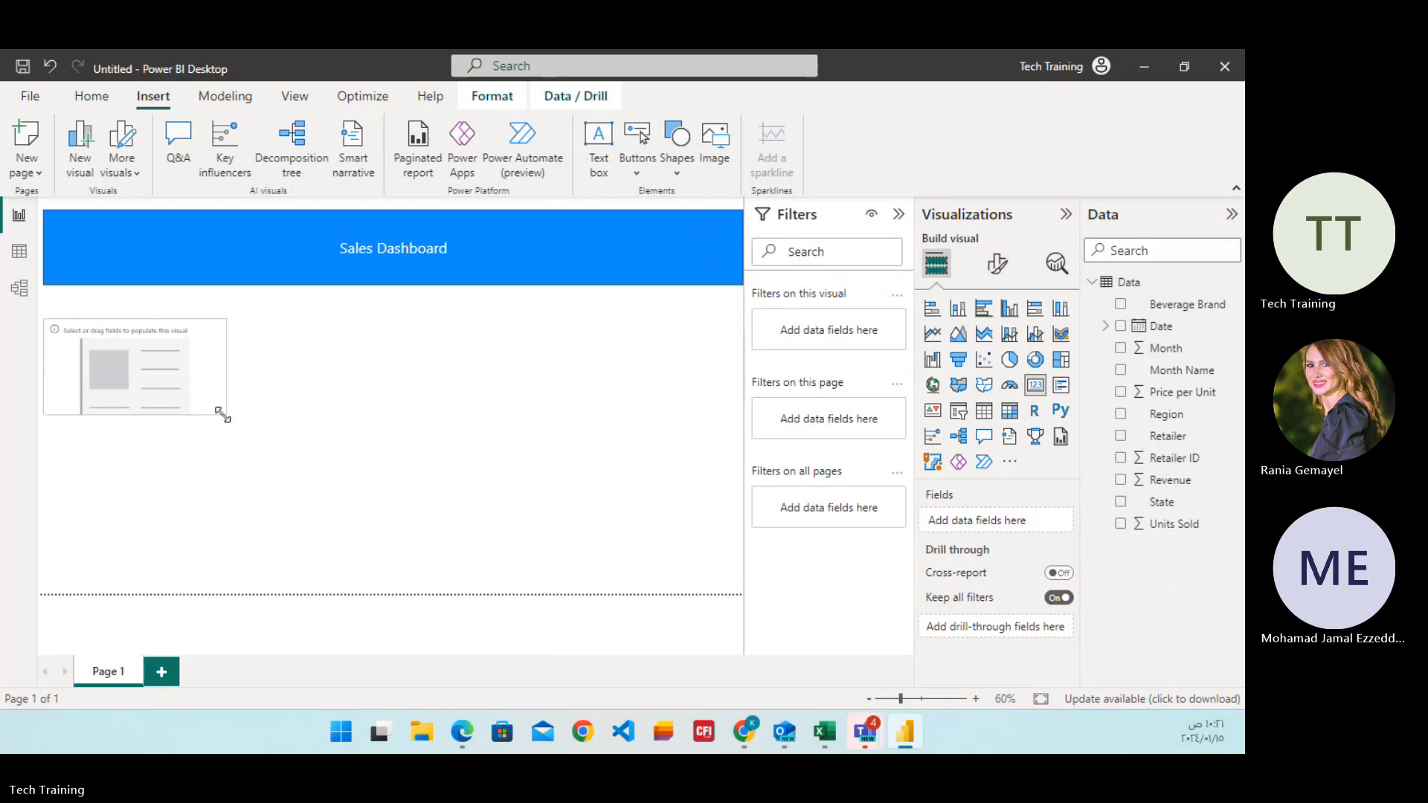
left_click_drag(125, 372, 131, 336)
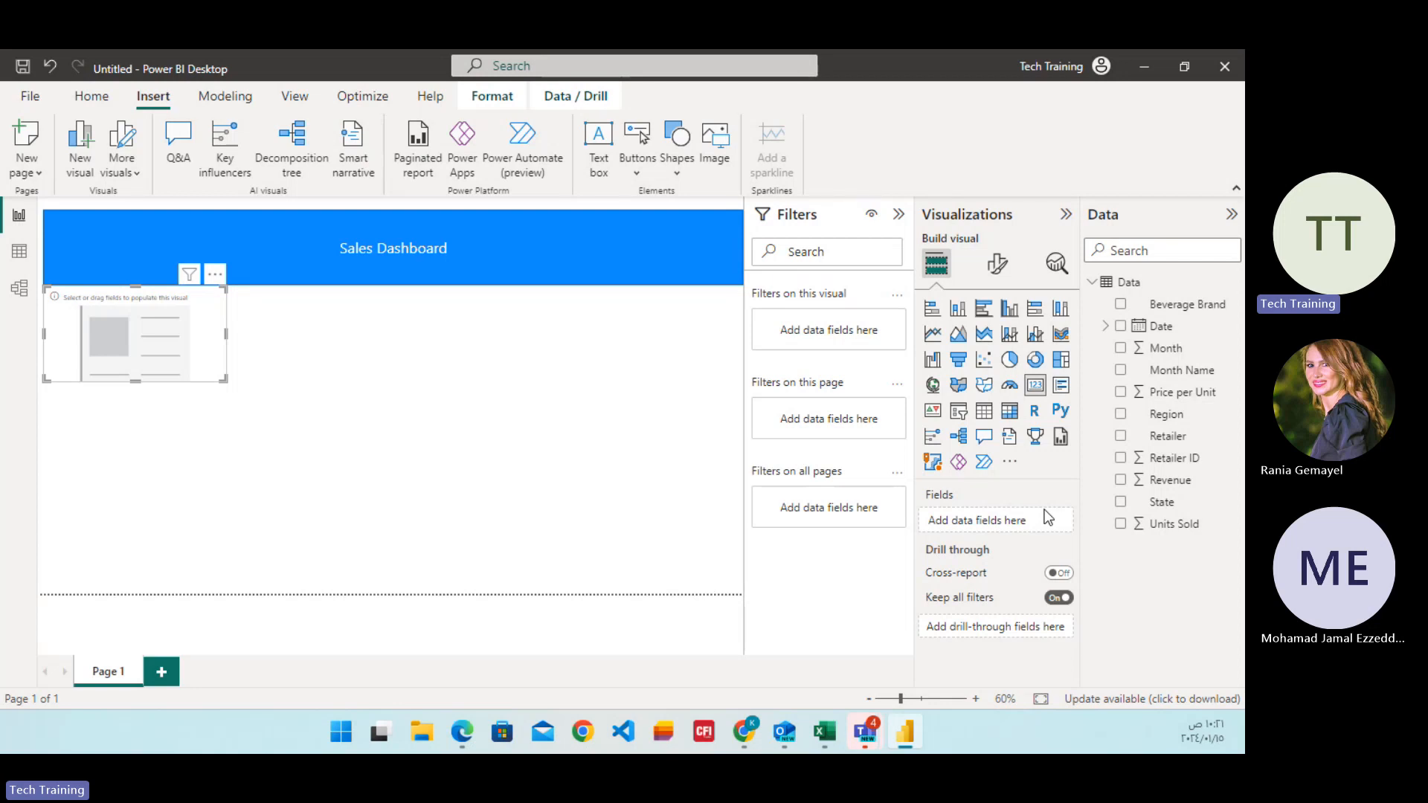
left_click(1121, 480)
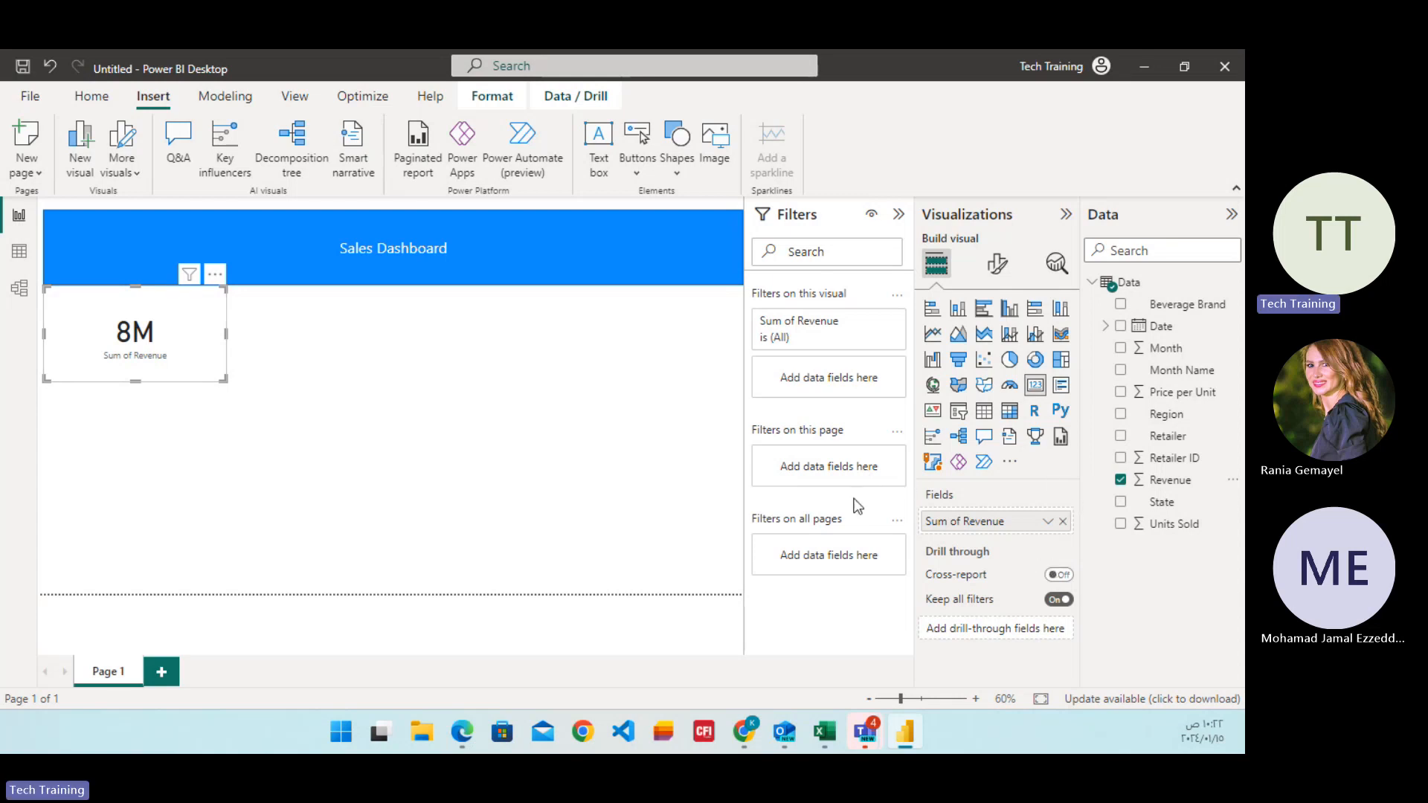
Set the revenue card's callout value color to dark blue.
left_click(1006, 276)
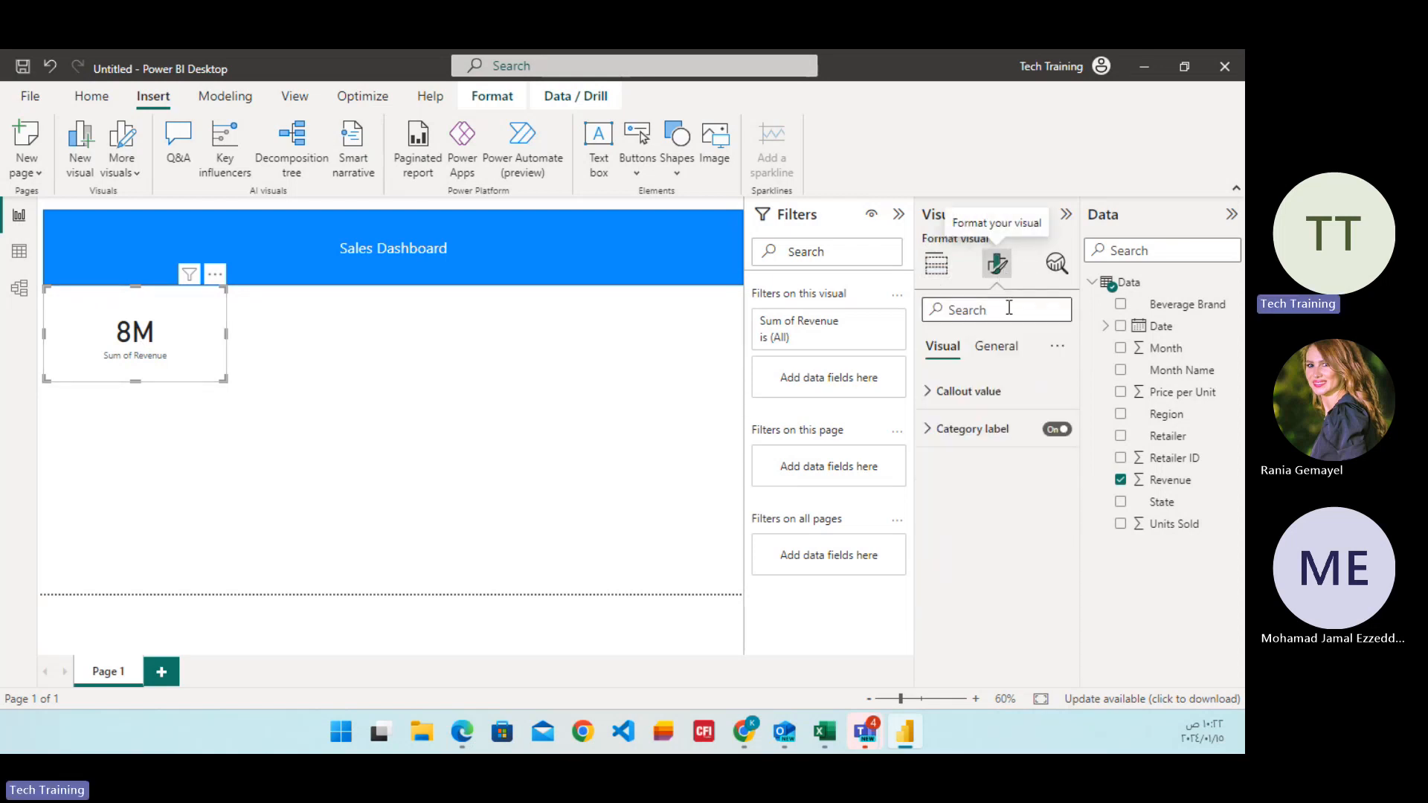
left_click(931, 400)
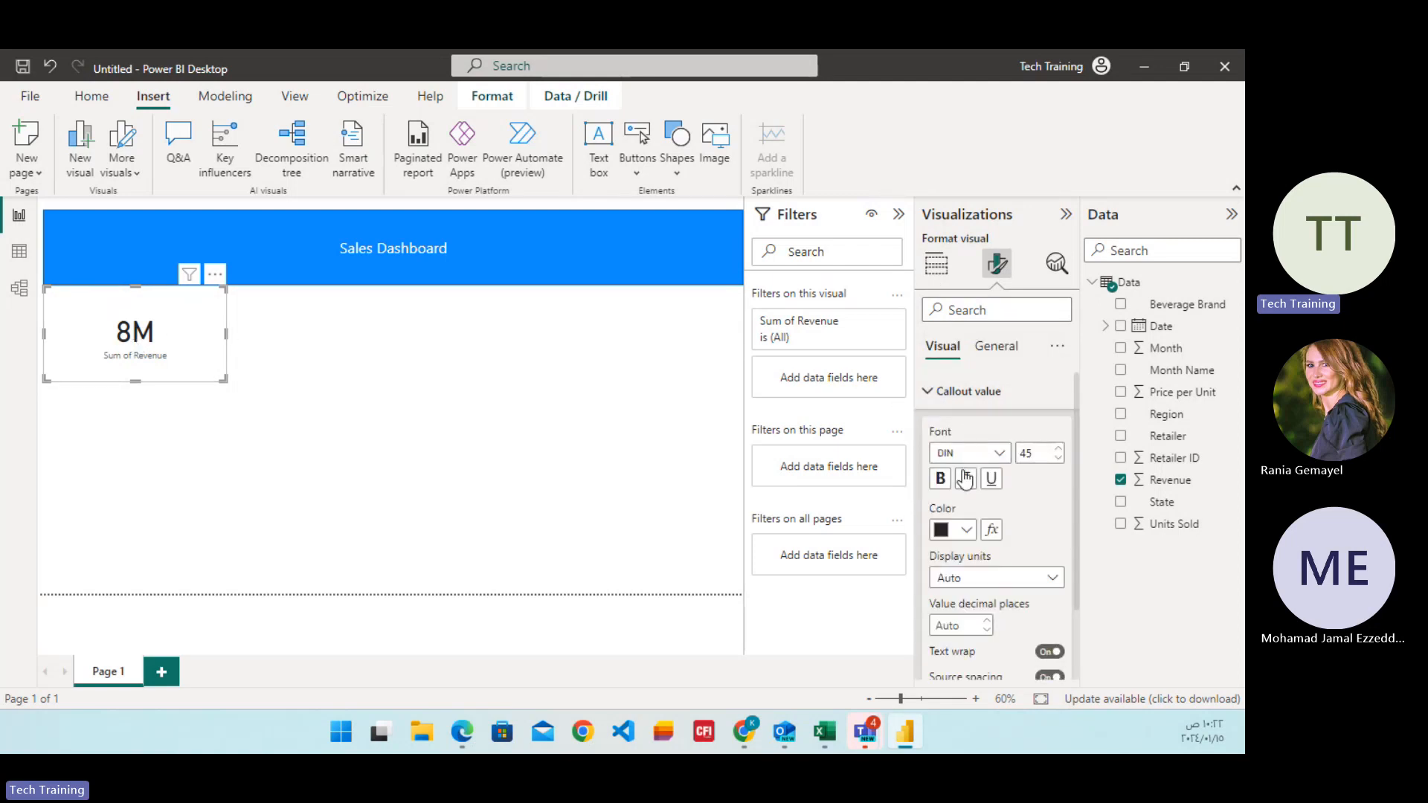
left_click(967, 530)
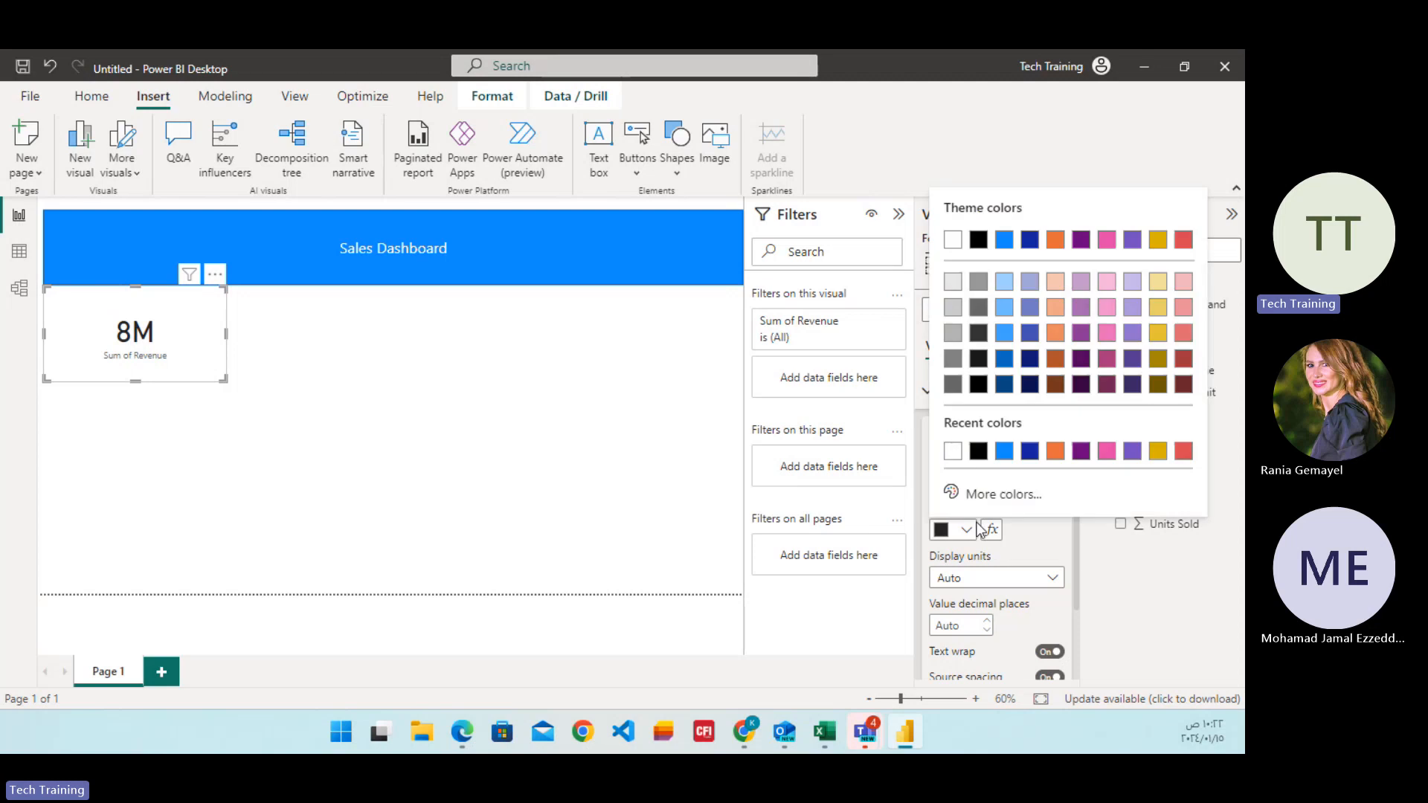
left_click(1030, 451)
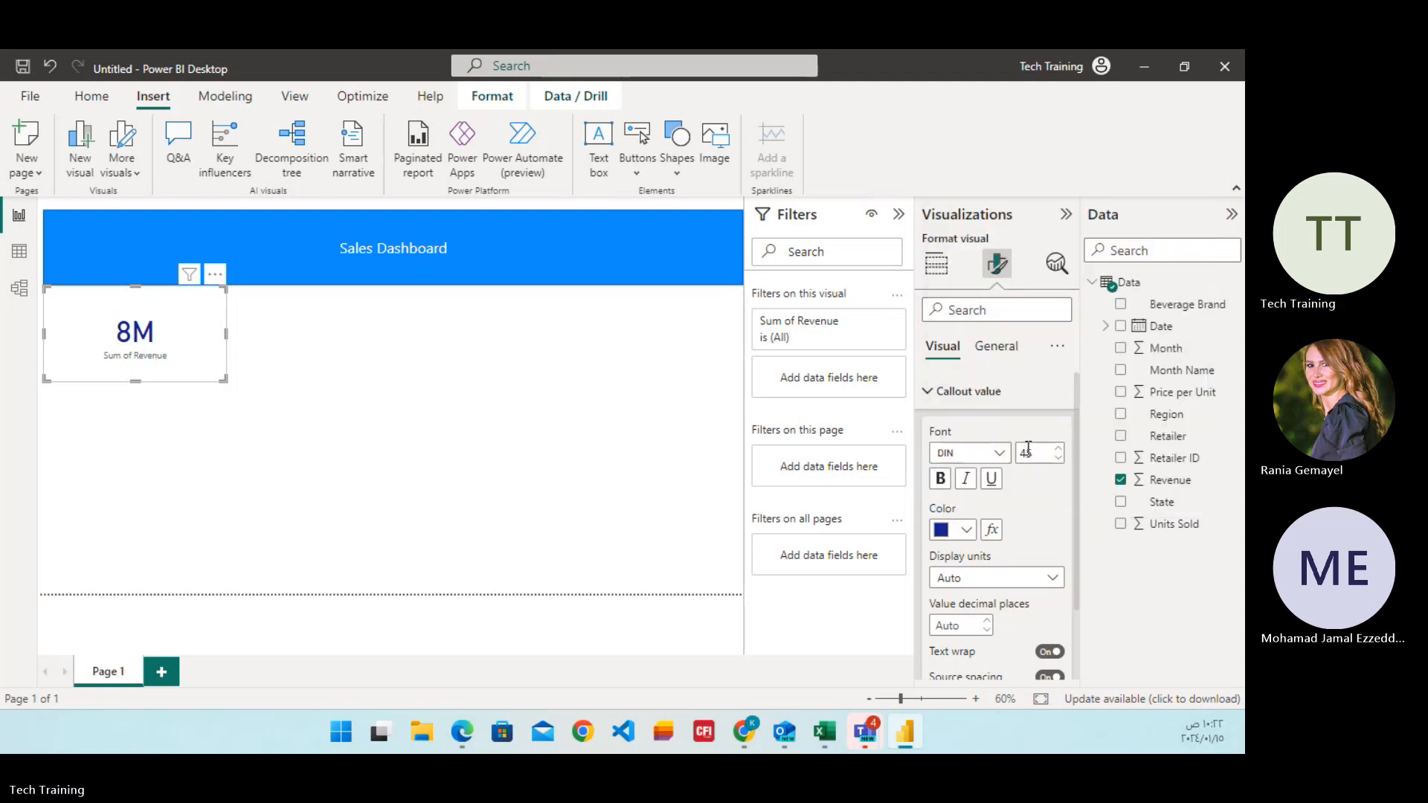
Try Thousands as the revenue card's callout display units, then set them to Millions.
left_click(1047, 587)
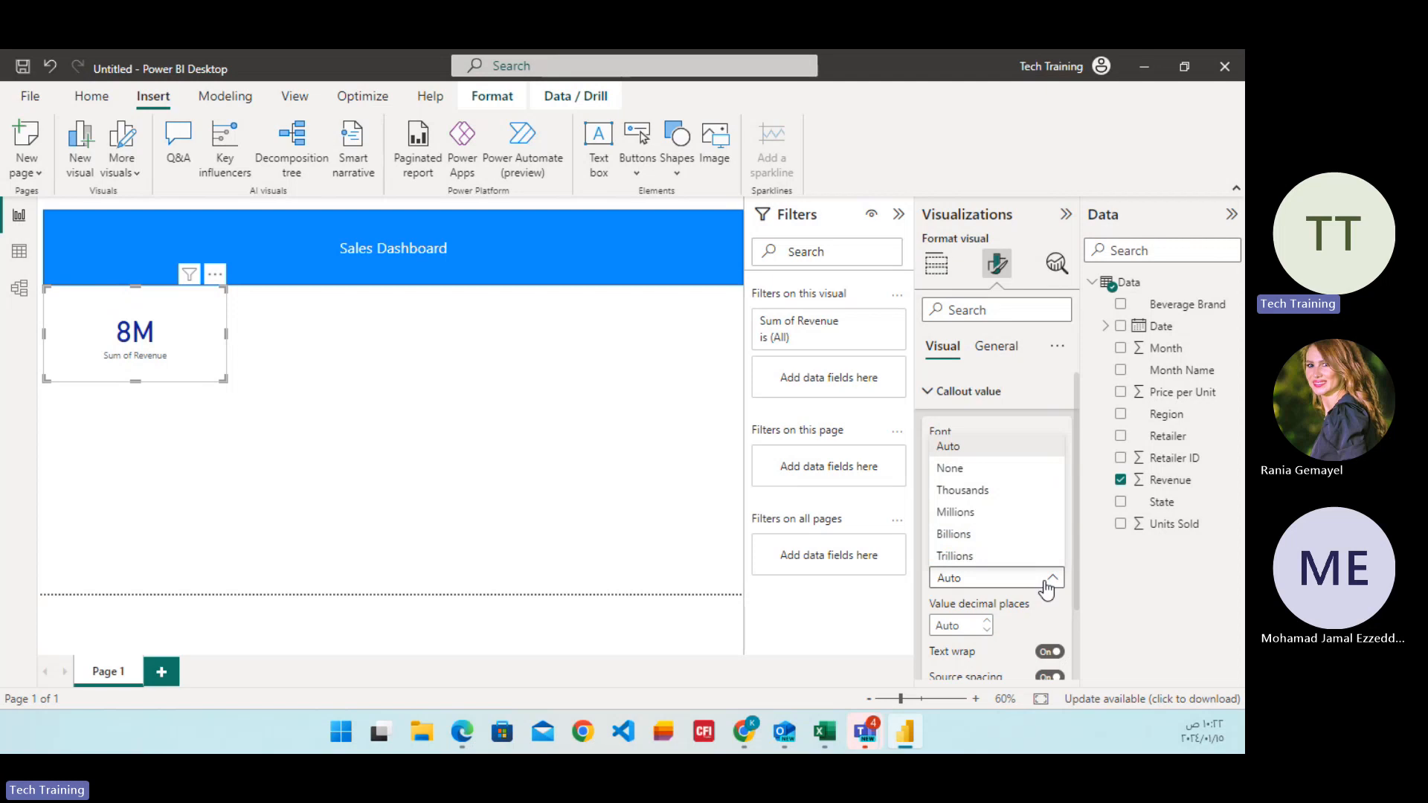
left_click(965, 497)
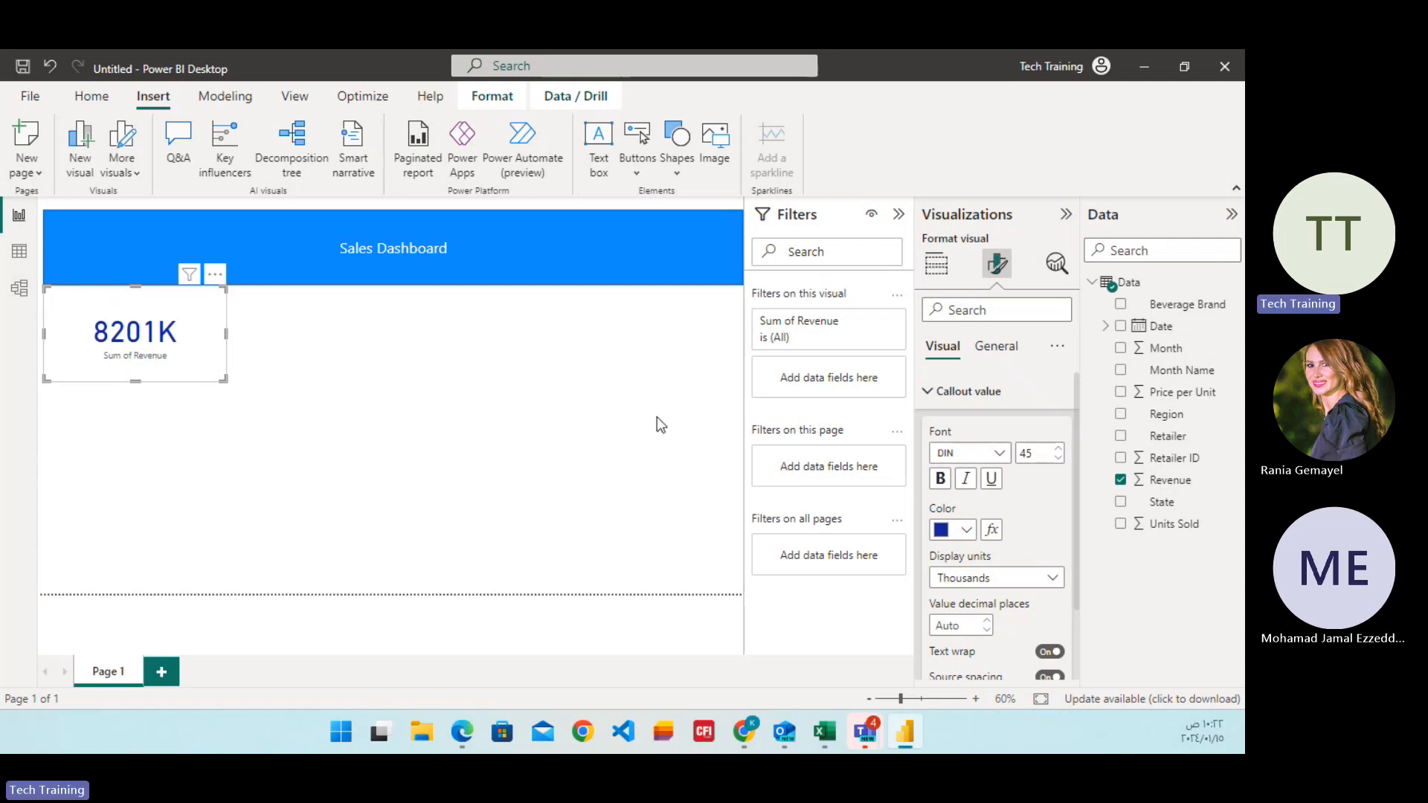
left_click(1049, 578)
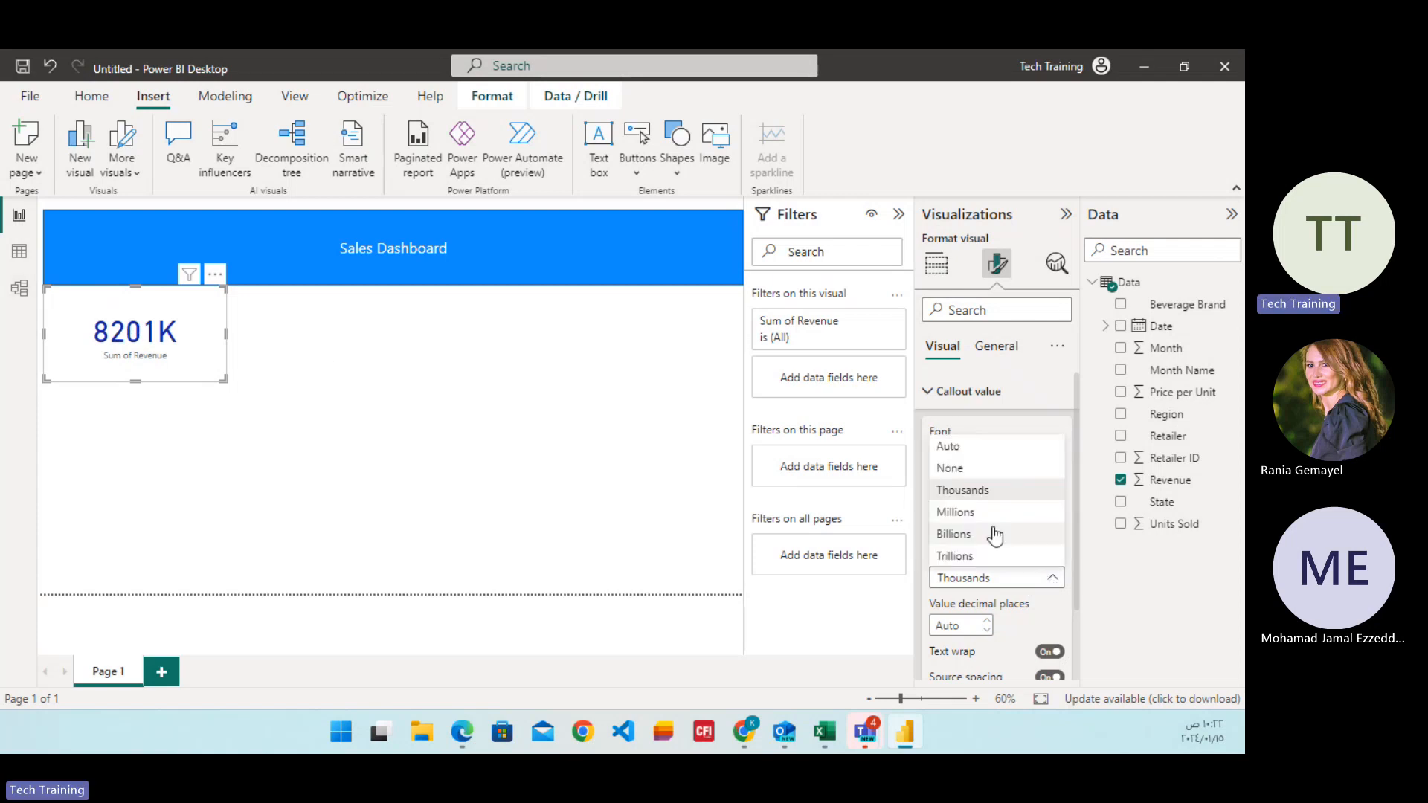
left_click(974, 513)
left_click(970, 578)
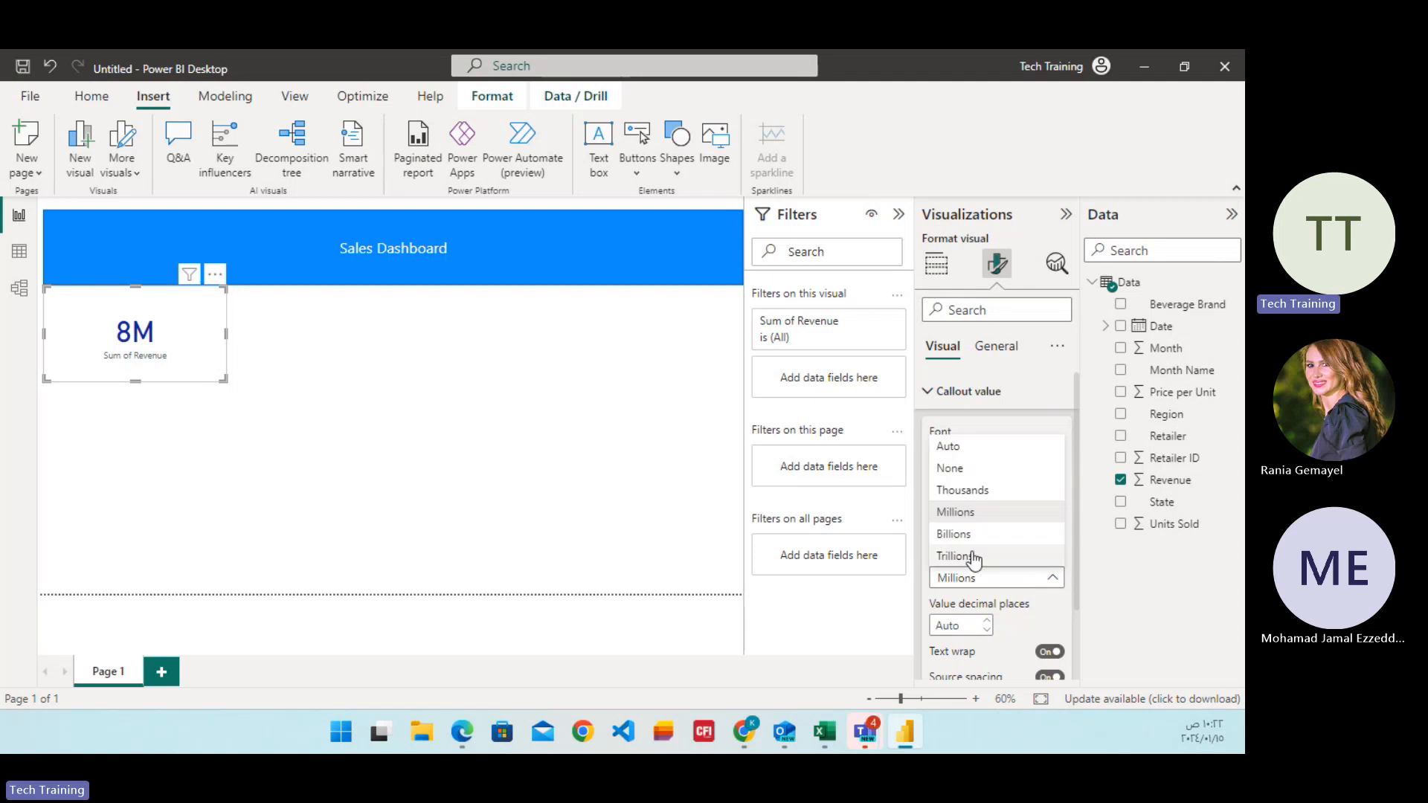
left_click(960, 511)
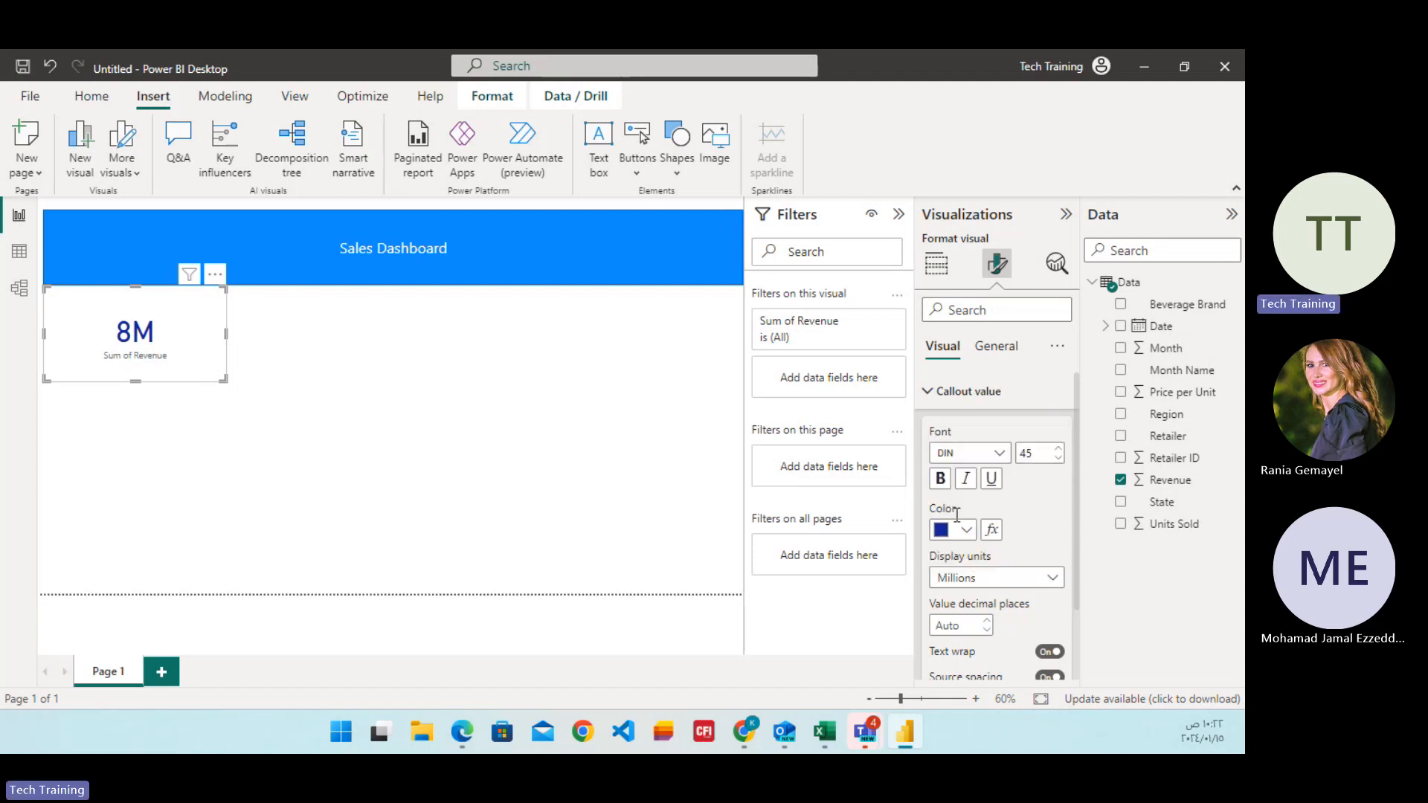
scroll(975, 557, "down", 1)
scroll(975, 557, "down", 1)
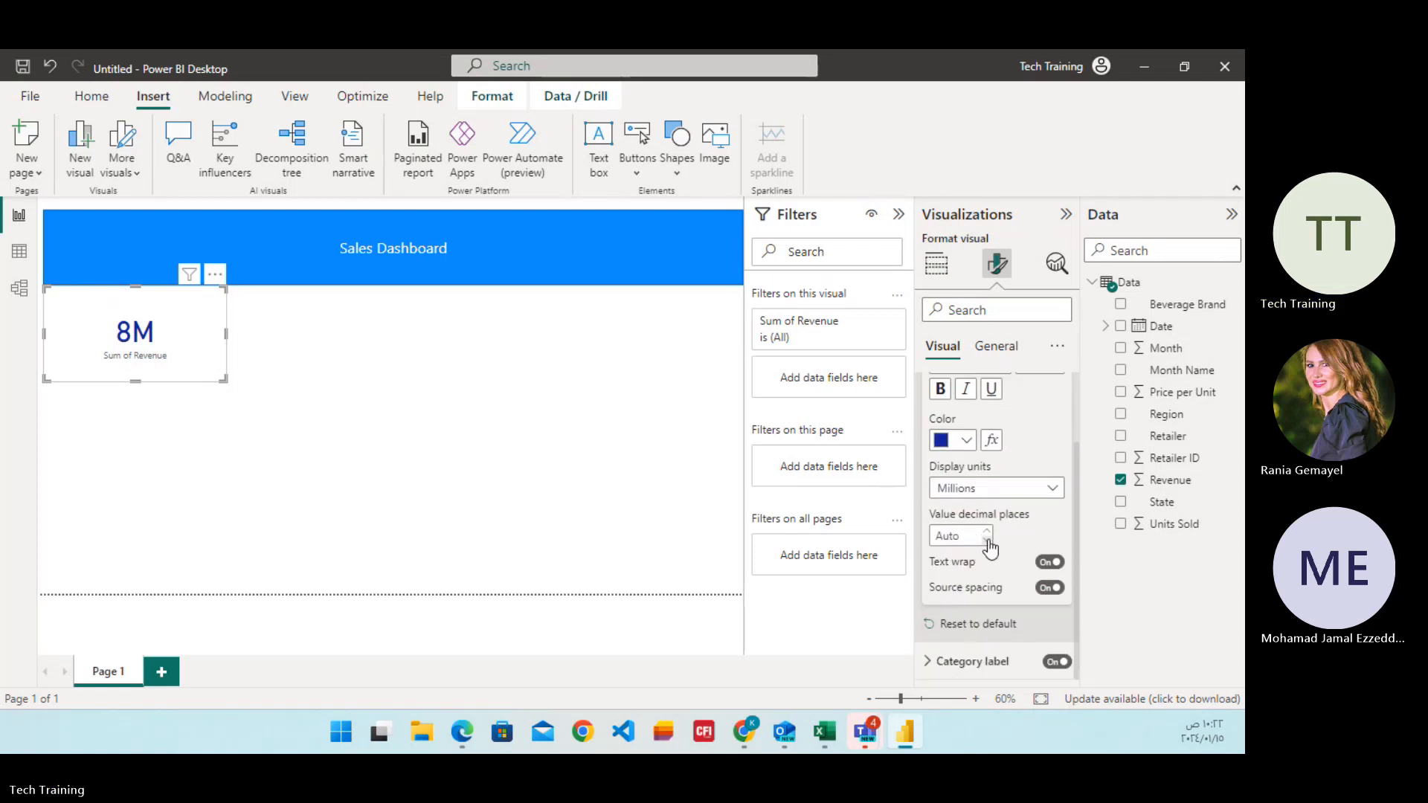
scroll(980, 466, "up", 3)
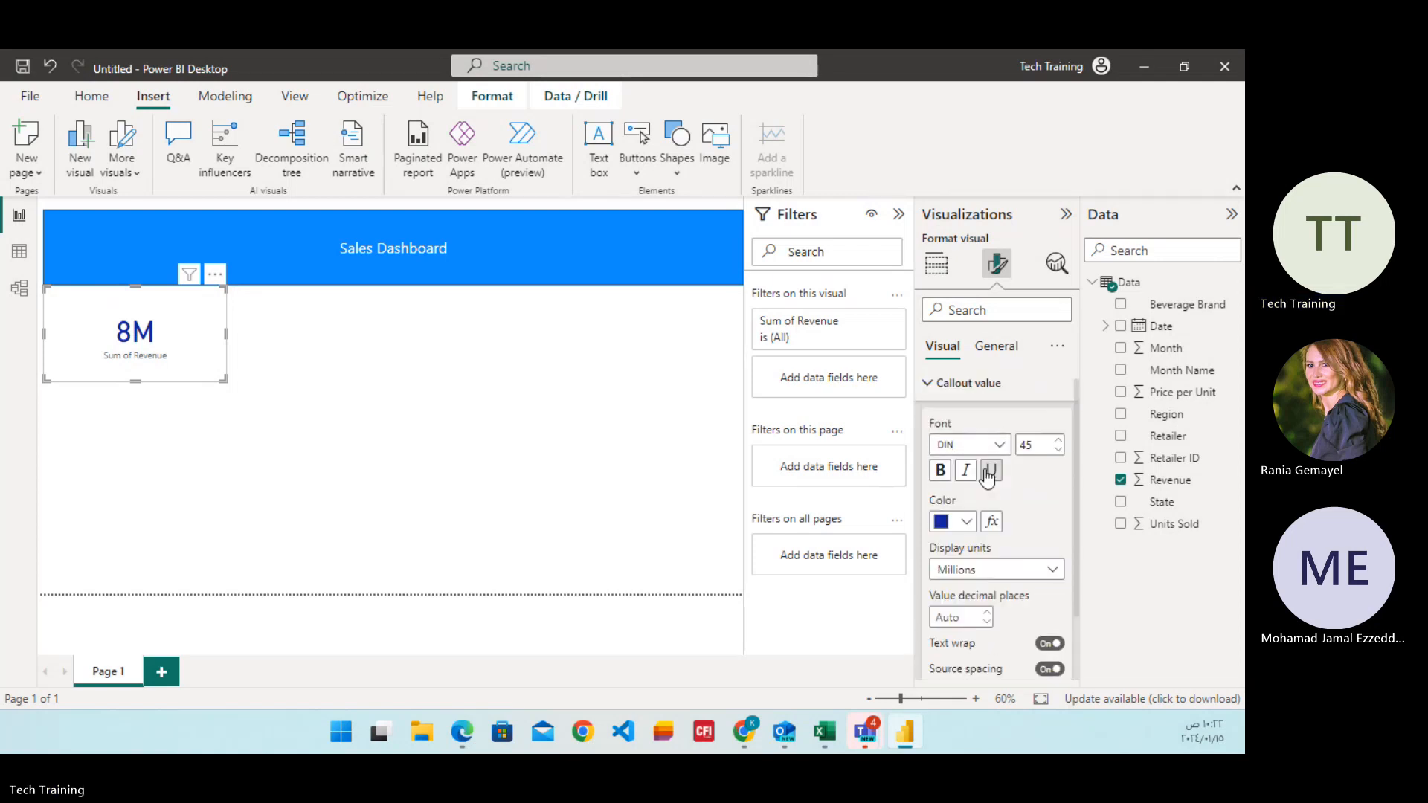
Set the revenue card's category label color to bright blue.
left_click(930, 390)
left_click(939, 435)
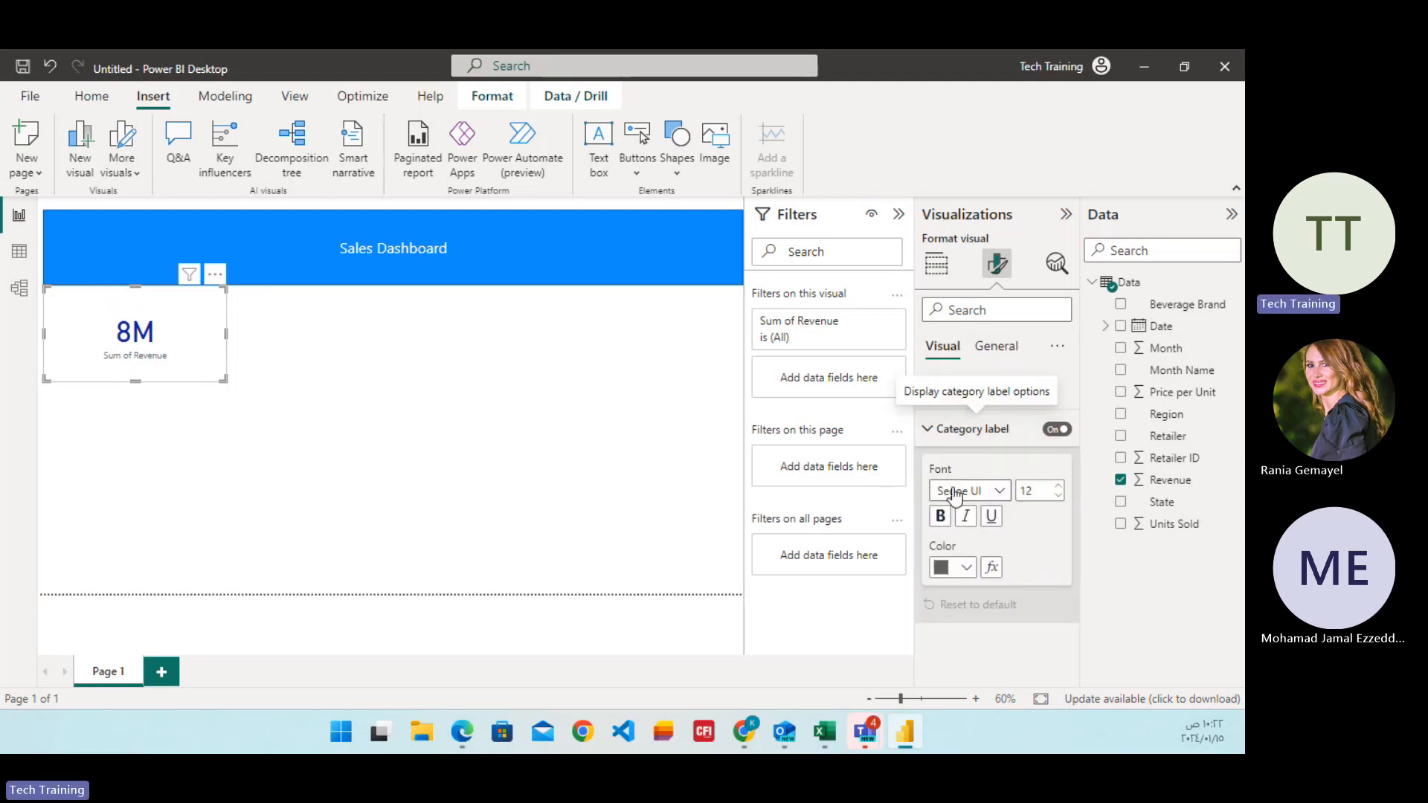
left_click(958, 573)
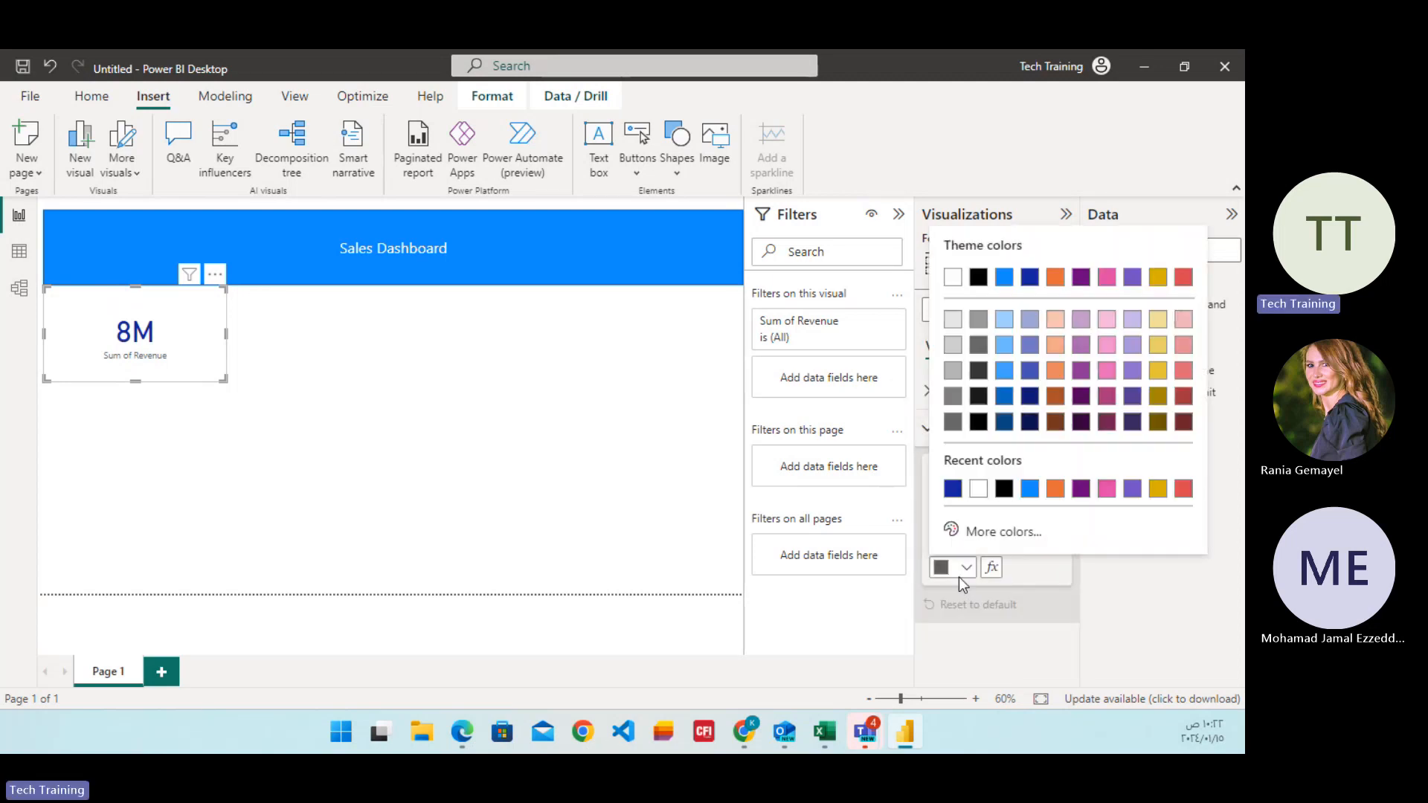
left_click(1030, 490)
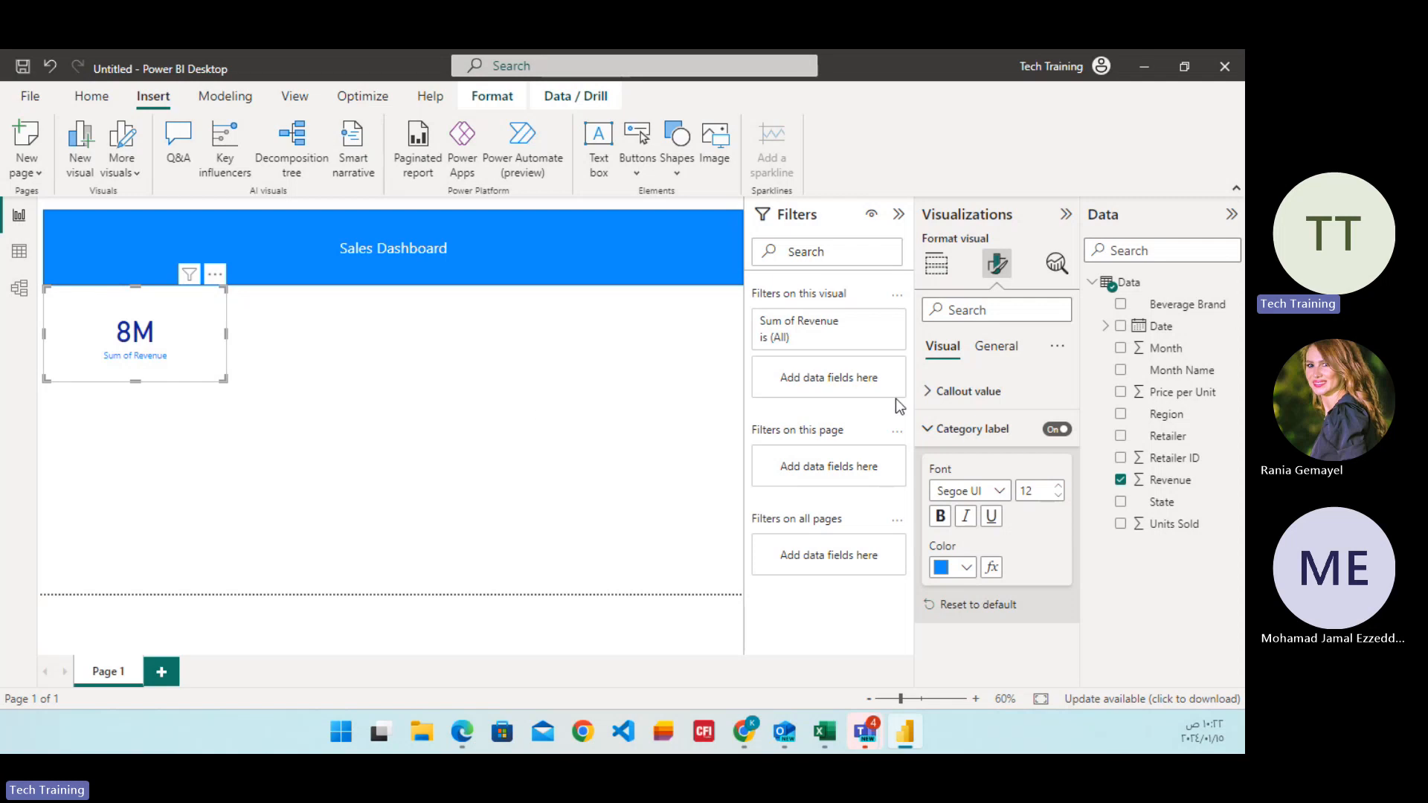
left_click(928, 429)
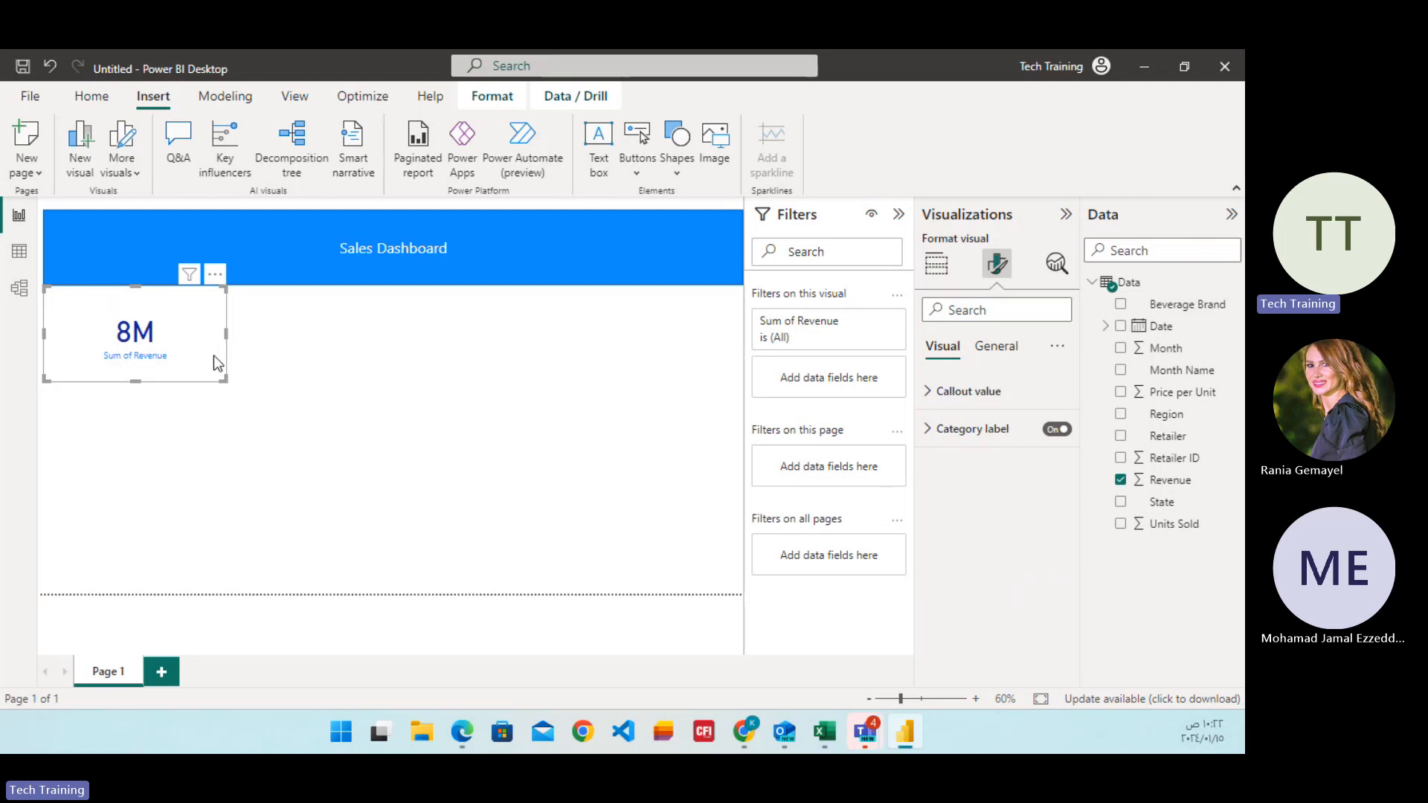
Paste two copies of the revenue card and stack them vertically beneath the original.
key("ctrl+v")
key("ctrl+v")
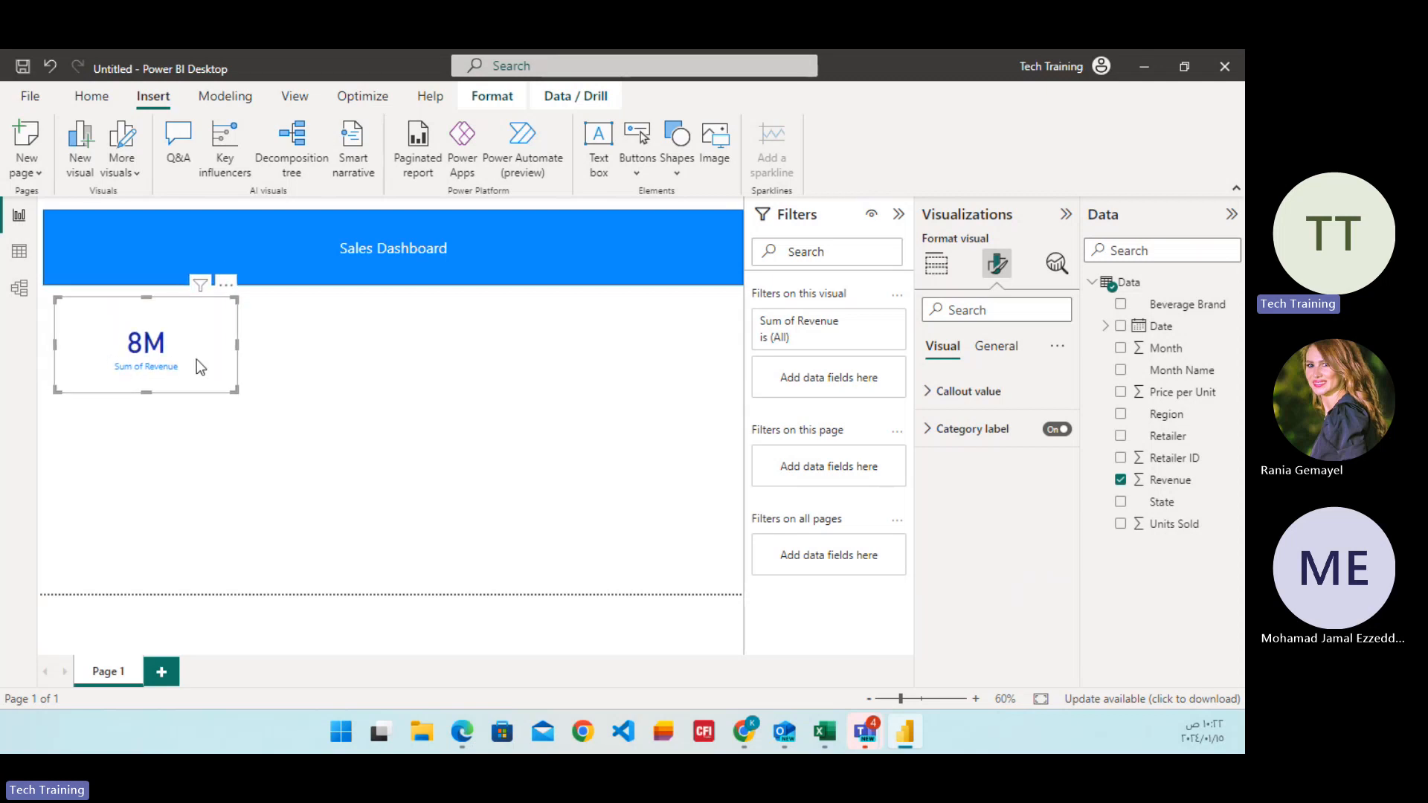
left_click_drag(199, 366, 186, 440)
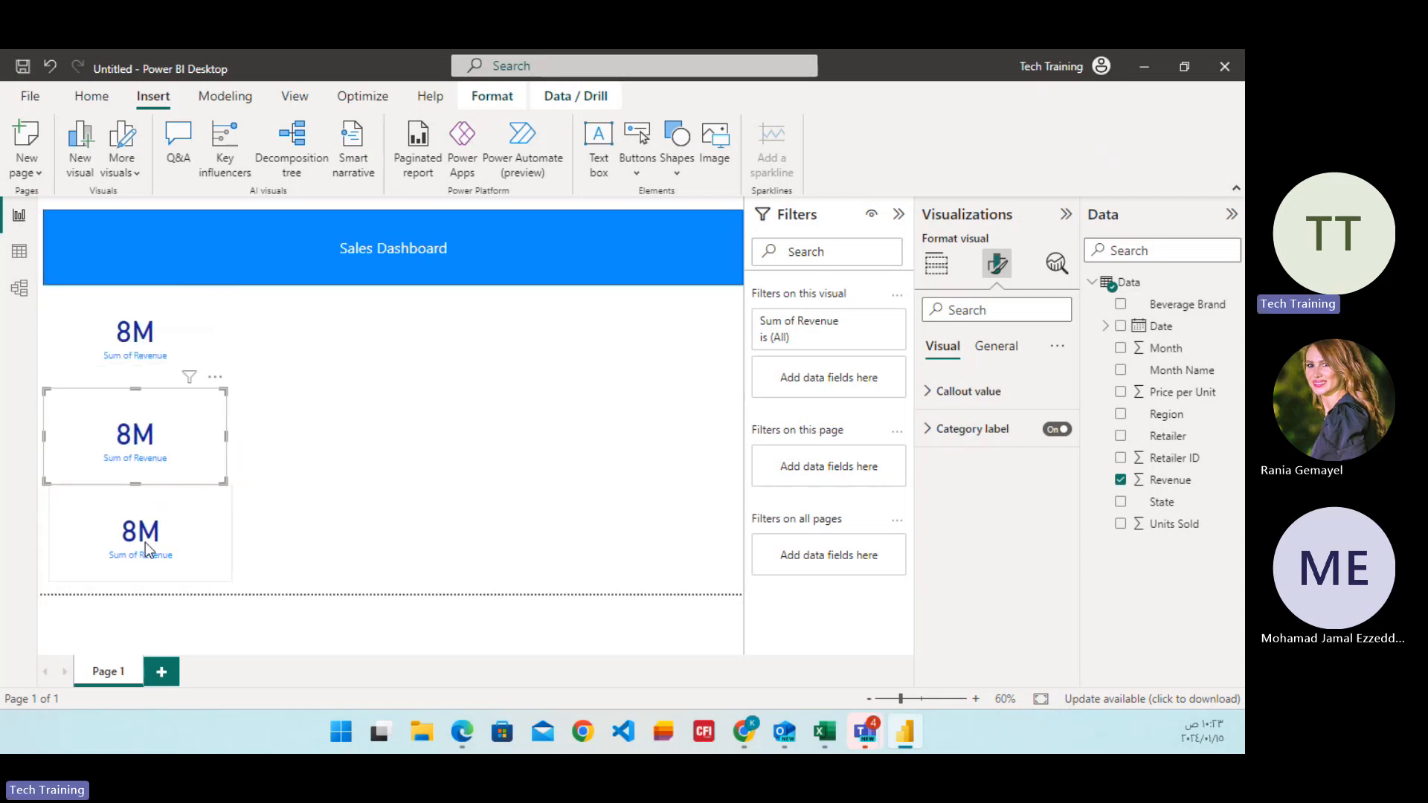
mouse_move(145, 542)
left_mouse_down()
mouse_move(118, 533)
mouse_move(118, 547)
left_mouse_up()
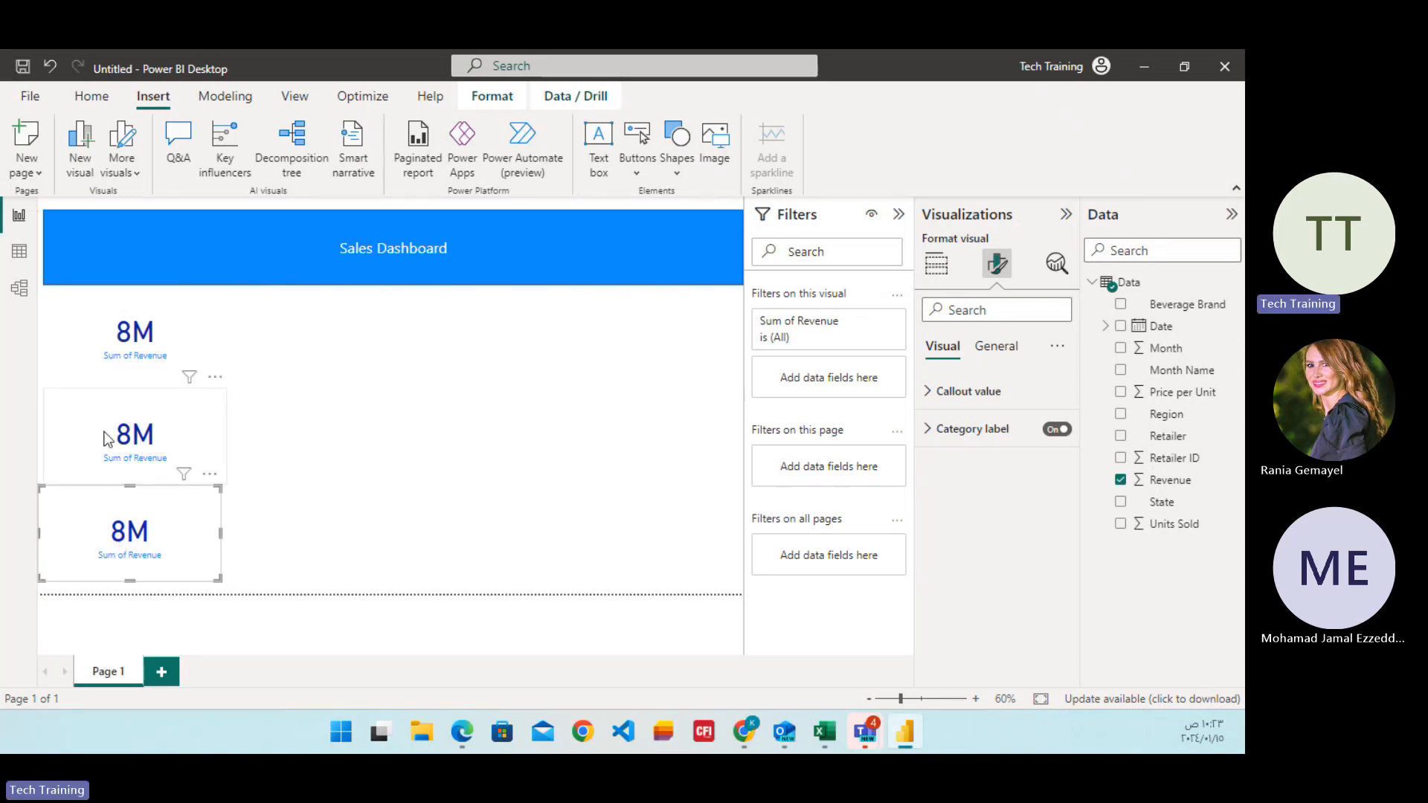
Replace the Revenue field in the middle card with Units Sold.
left_click(202, 430)
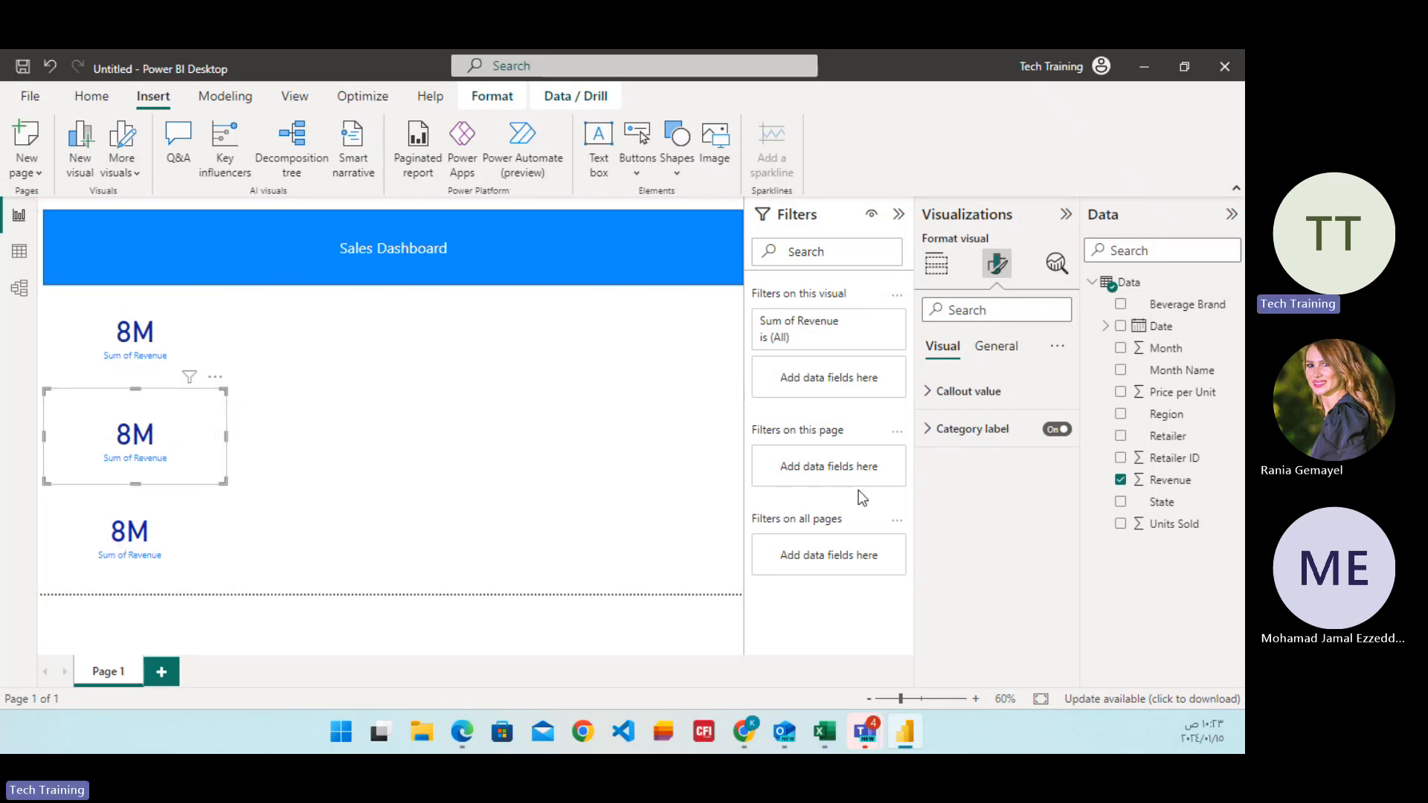
left_click(997, 360)
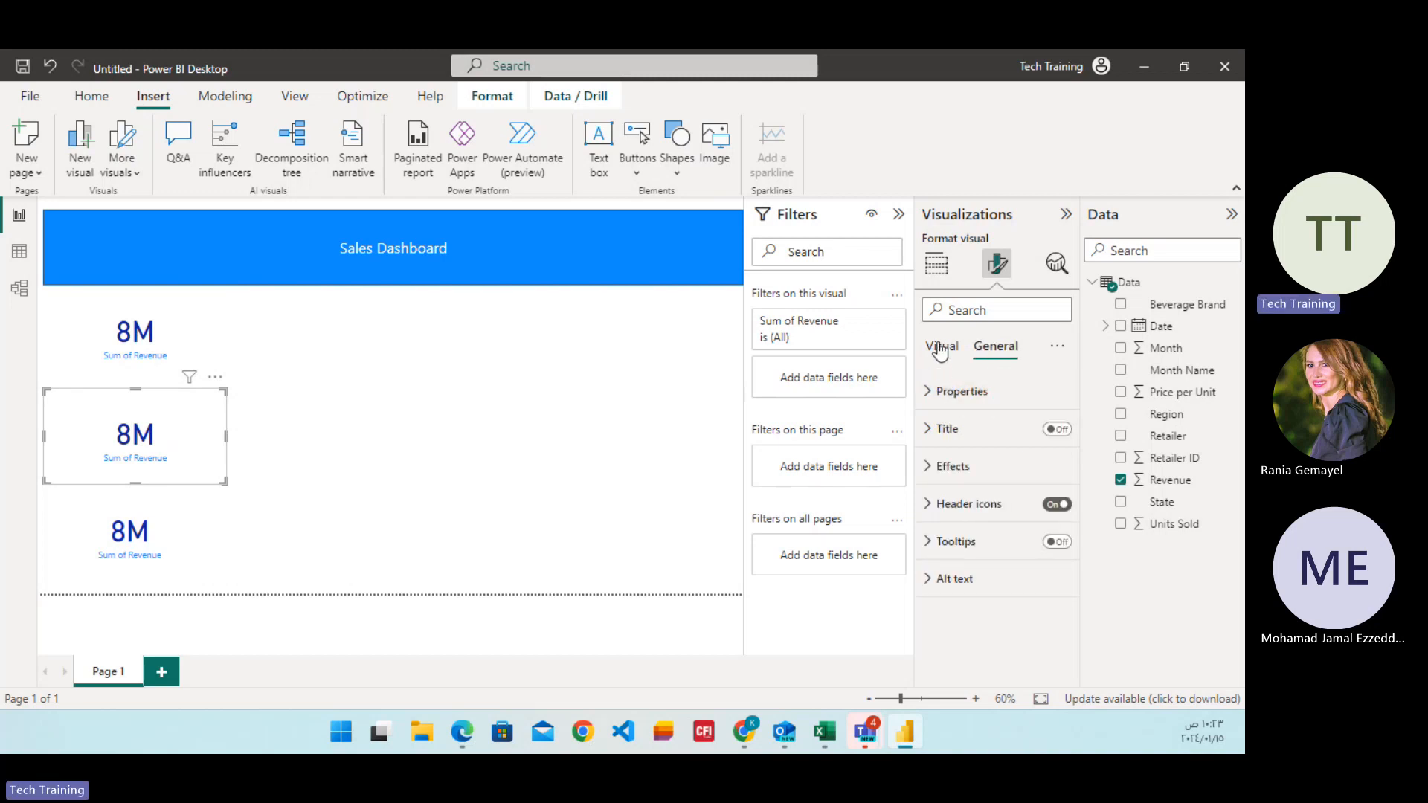
left_click(935, 263)
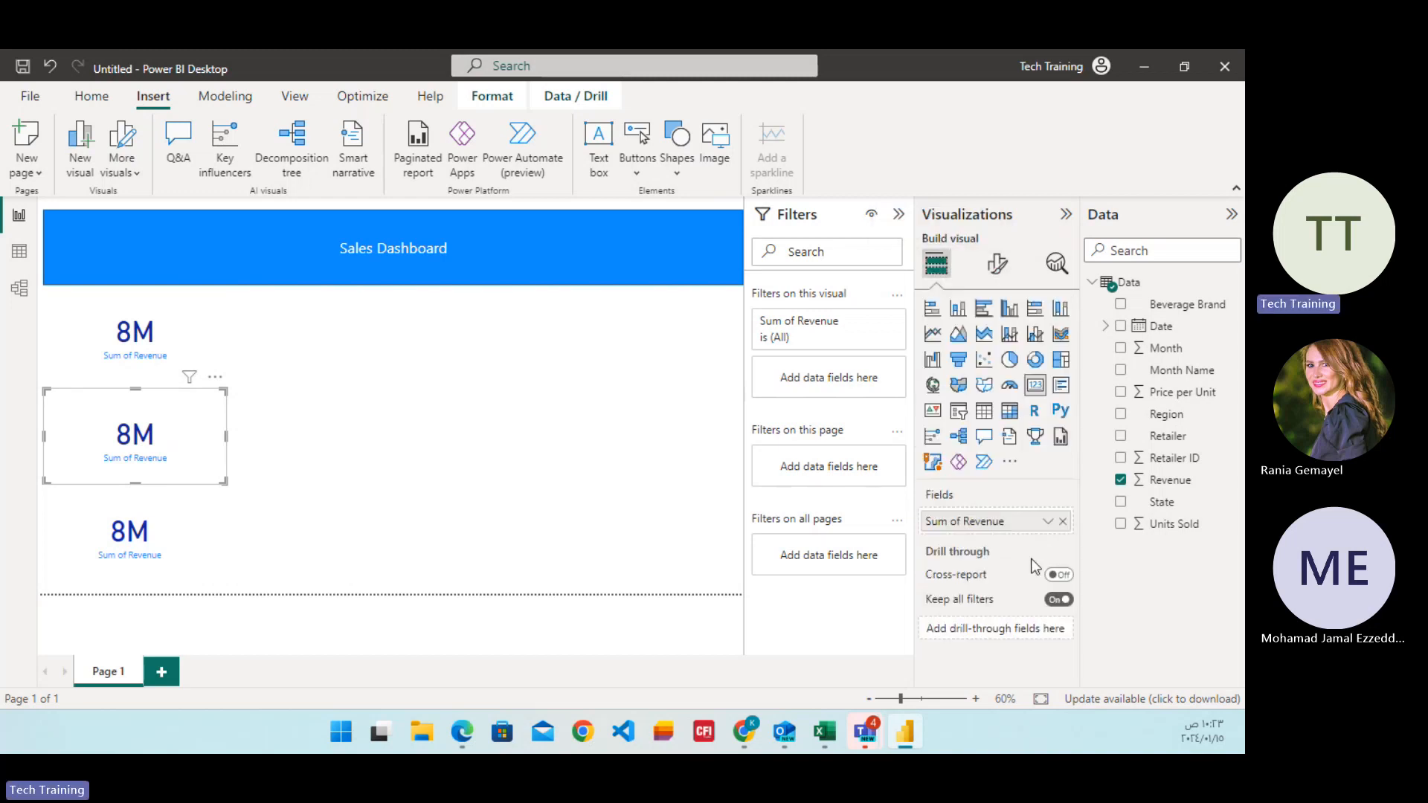
left_click(1064, 521)
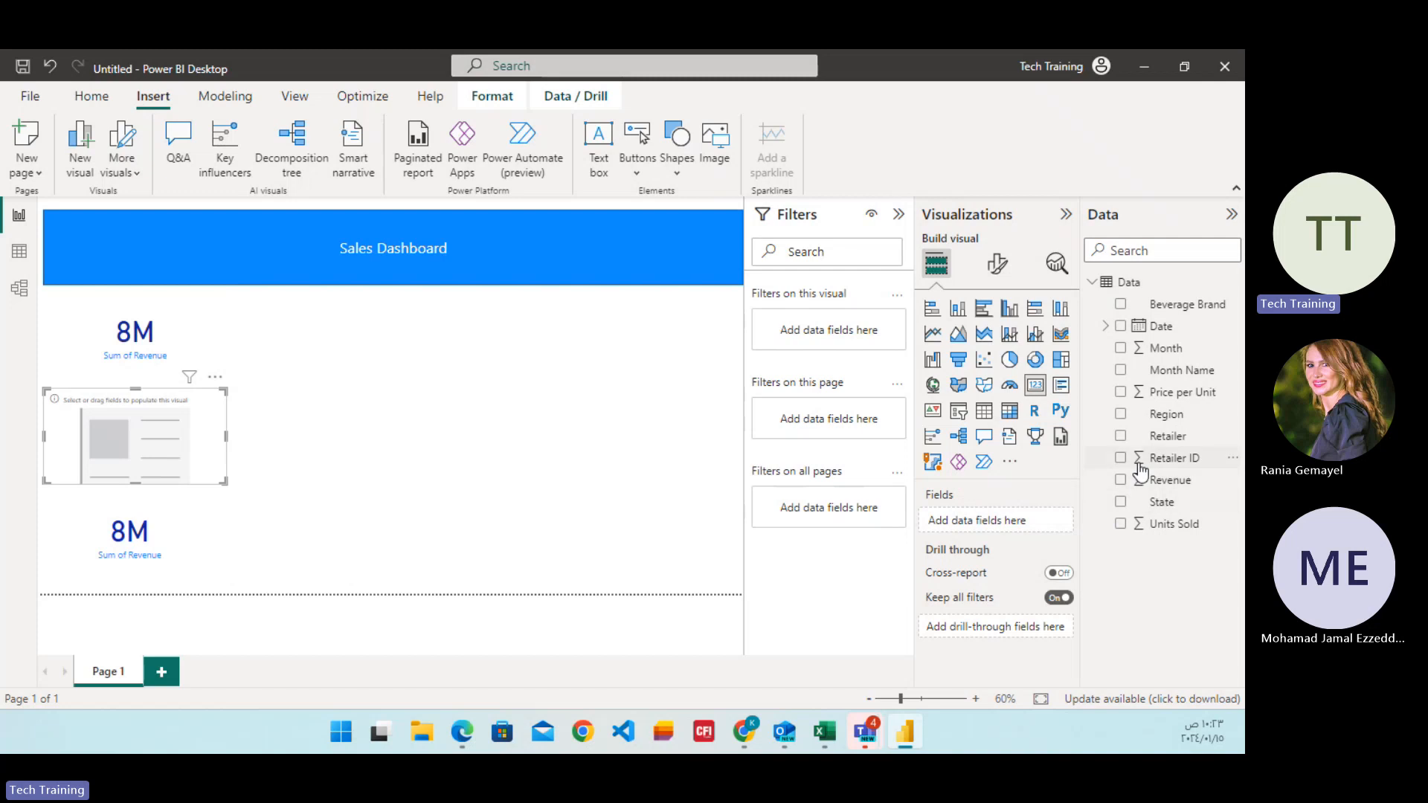
left_click(1120, 524)
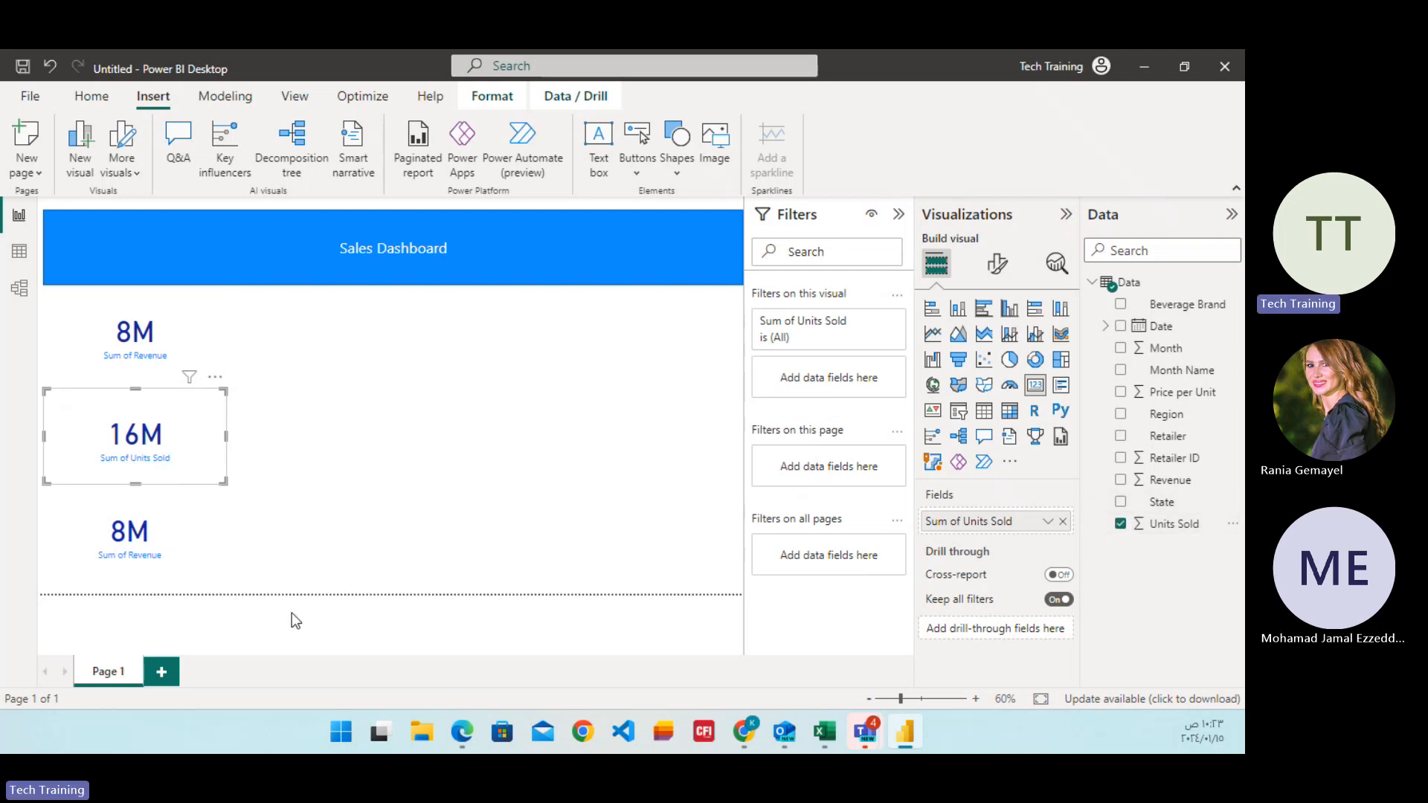
Replace the Revenue field in the lowest card with State.
left_click(199, 545)
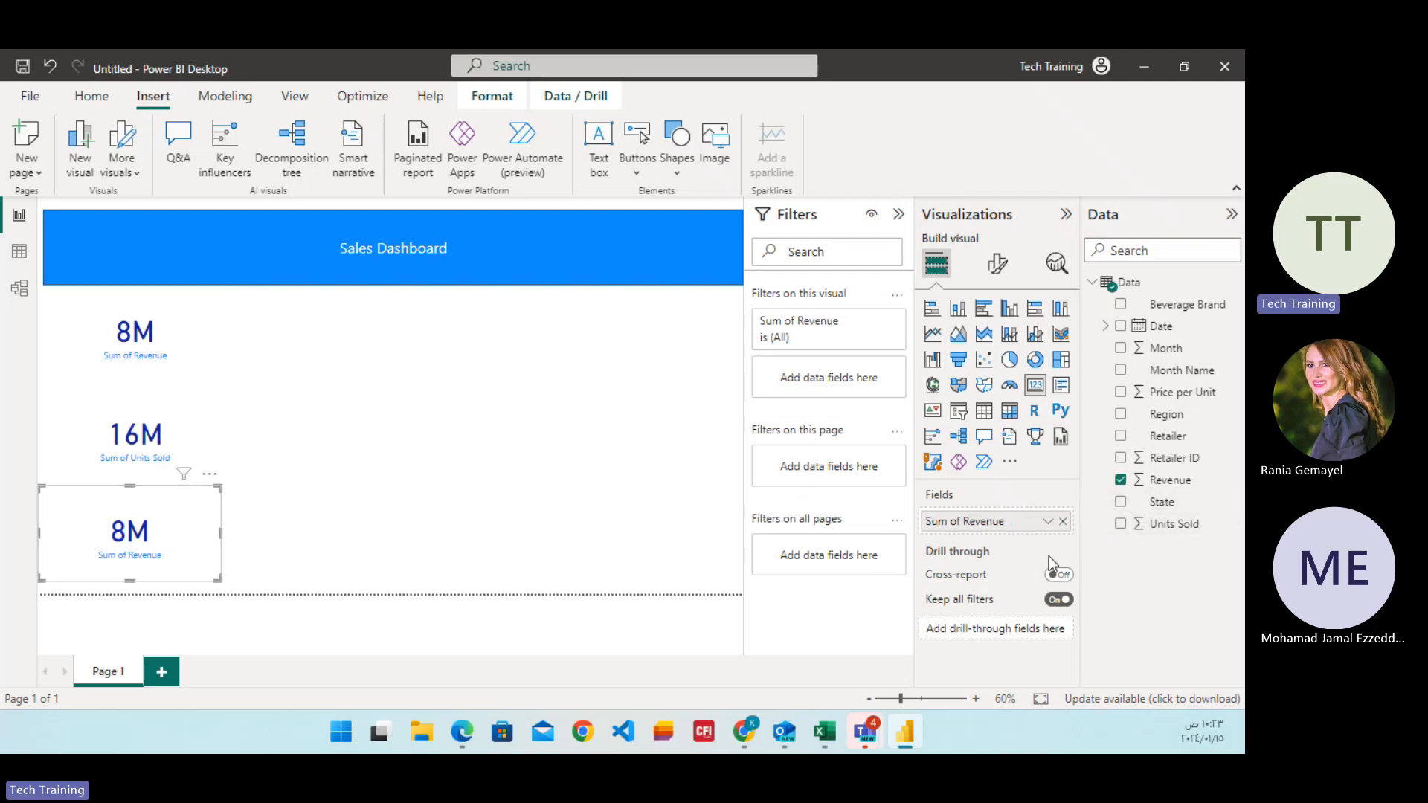
left_click(1062, 522)
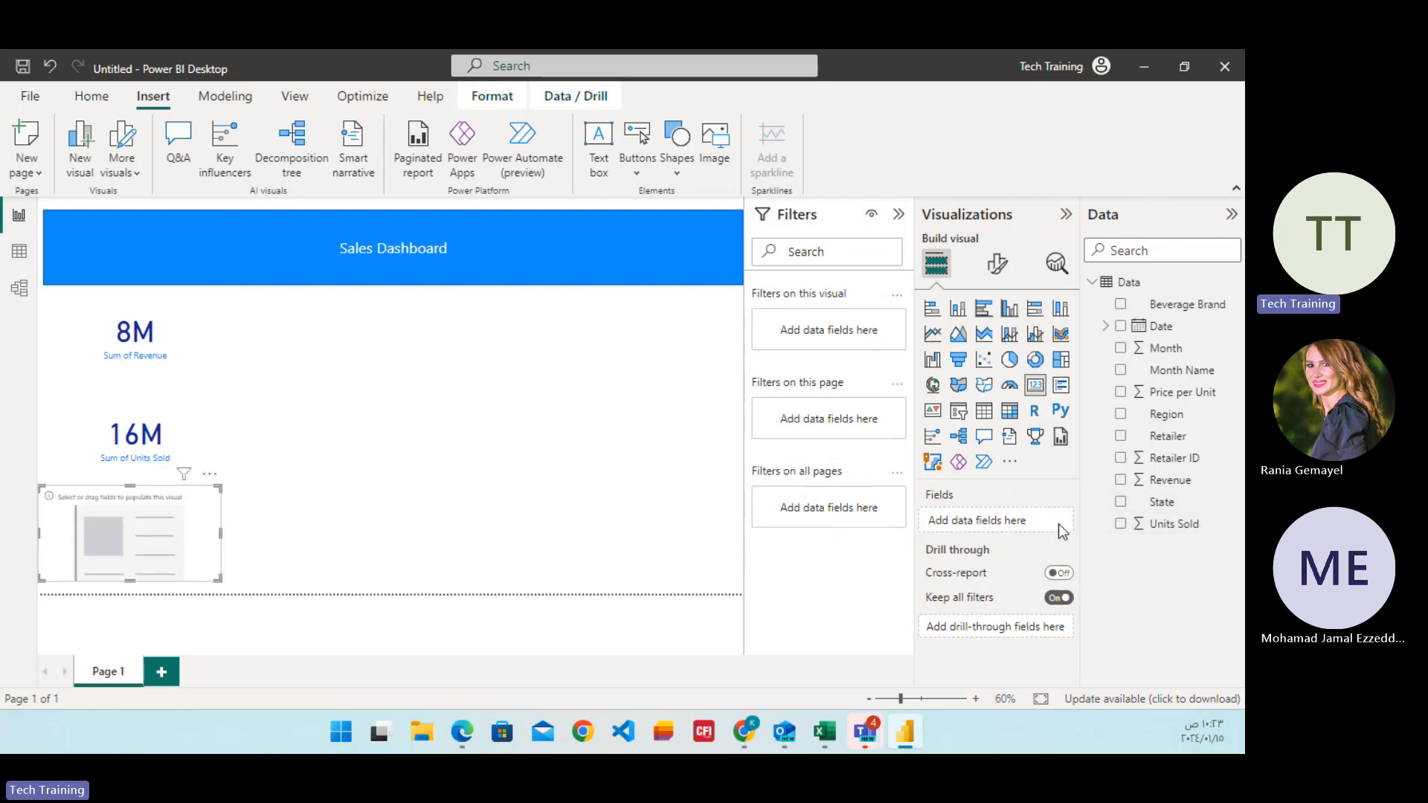
left_click(1122, 505)
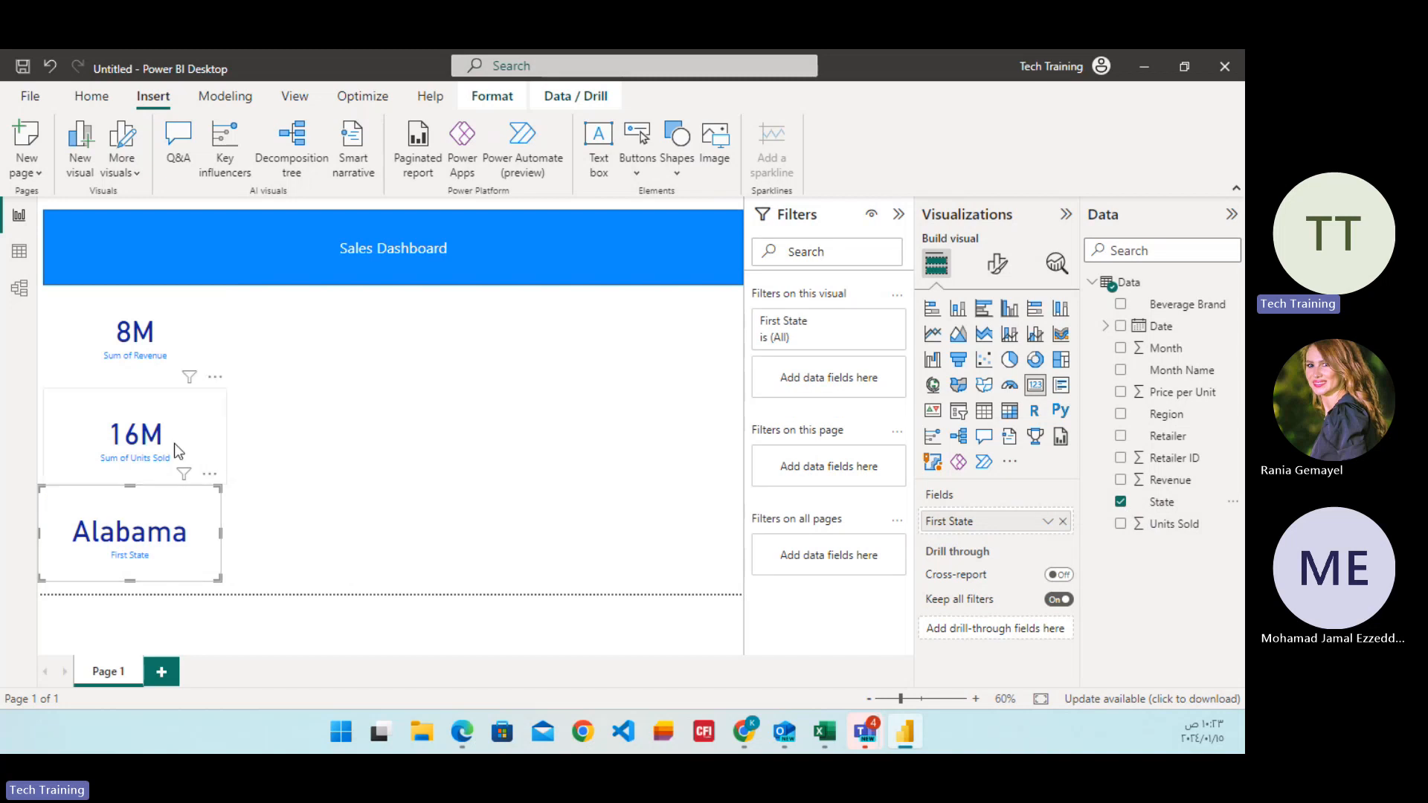
left_click(110, 347)
left_click(119, 446)
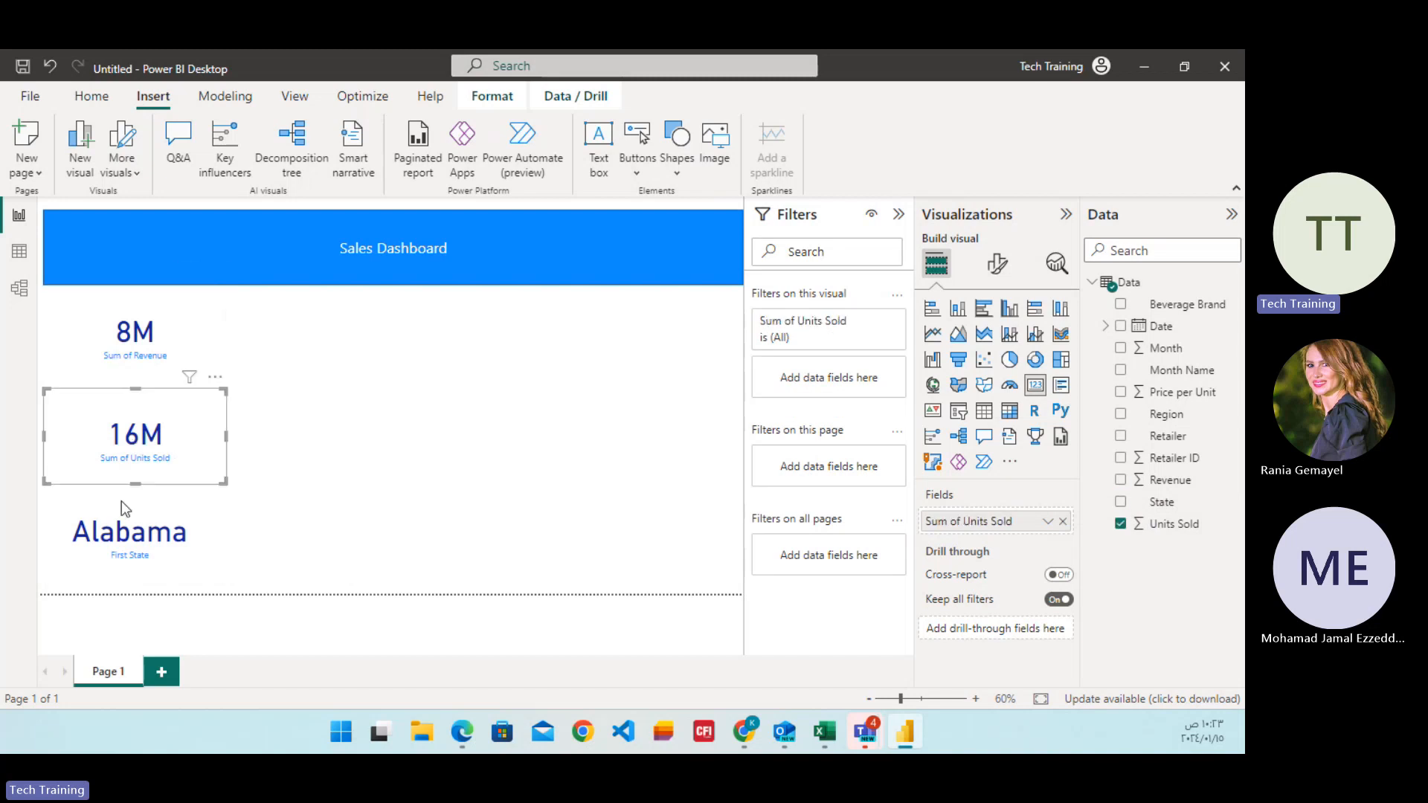
left_click(123, 531)
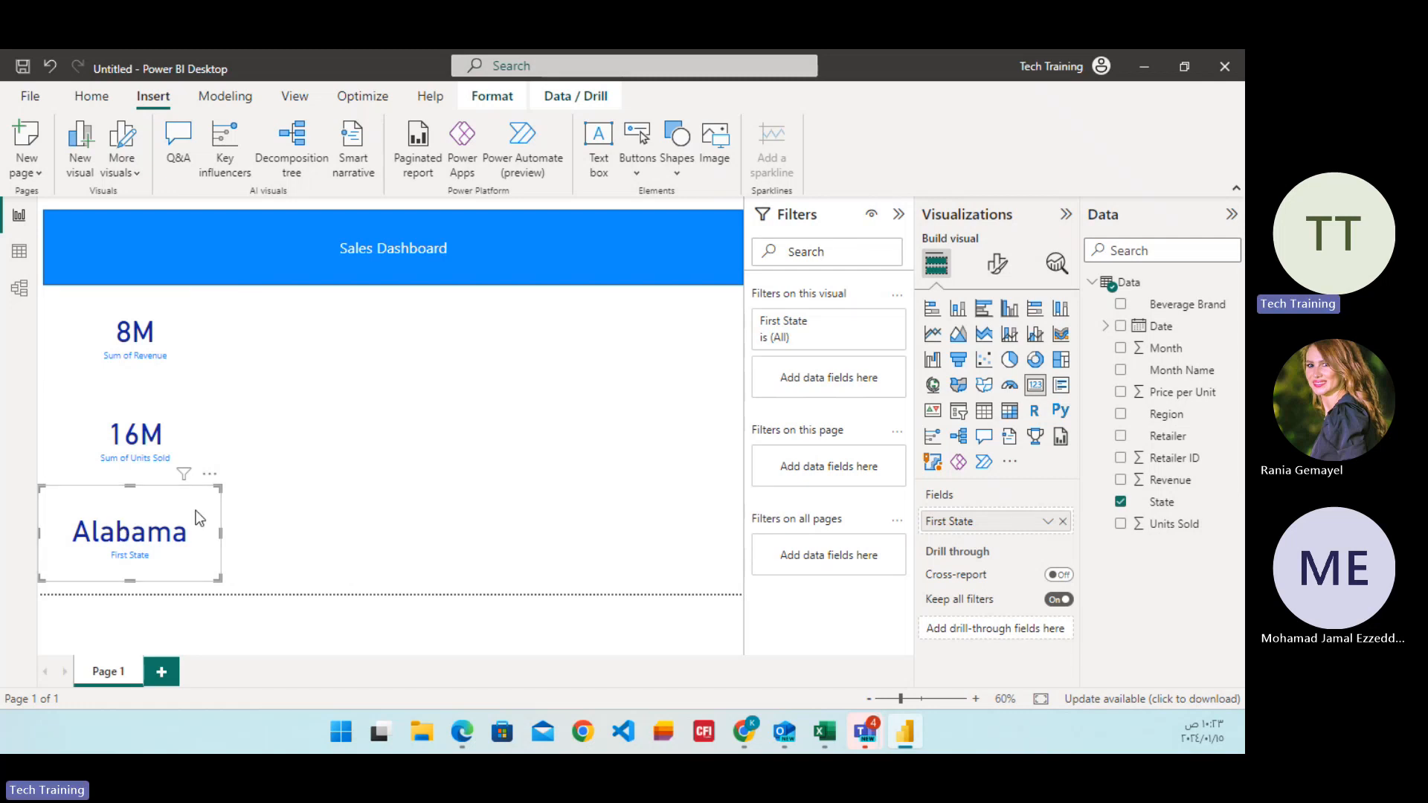
left_click(176, 328)
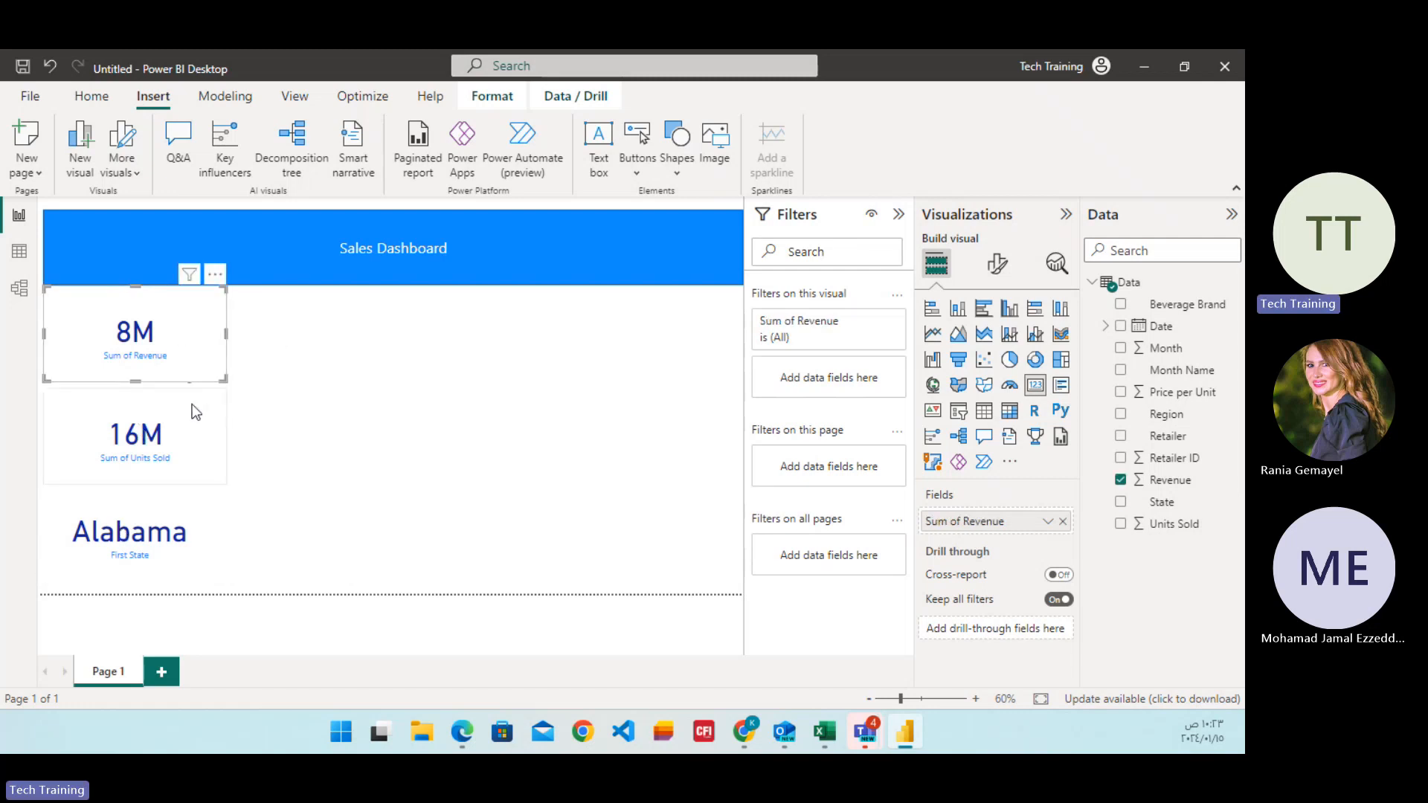
left_click(172, 455)
Rename the field shown in the uppermost card to "Revenue" for this visual.
left_click(160, 363)
double_click(1006, 525)
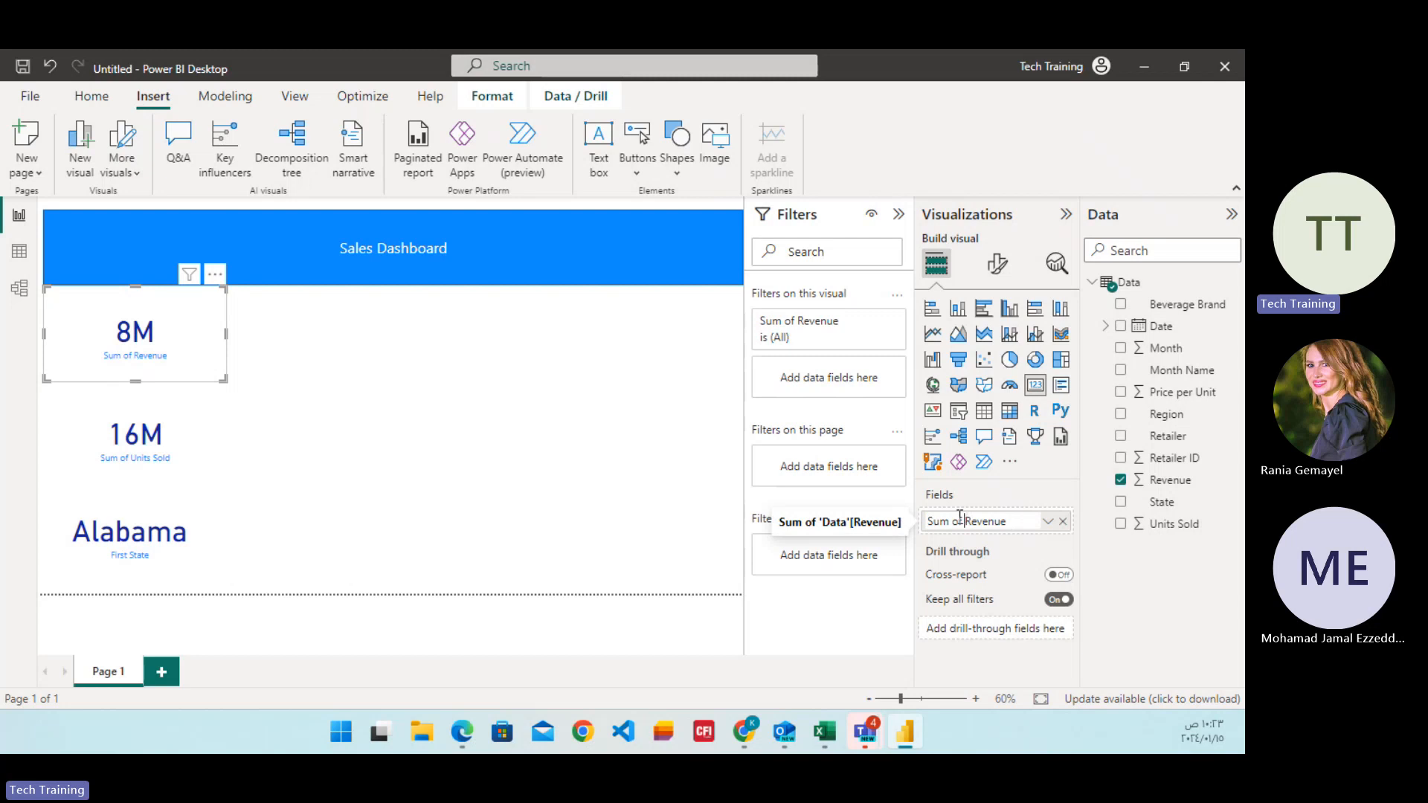
left_click_drag(963, 521, 856, 516)
key("BackSpace")
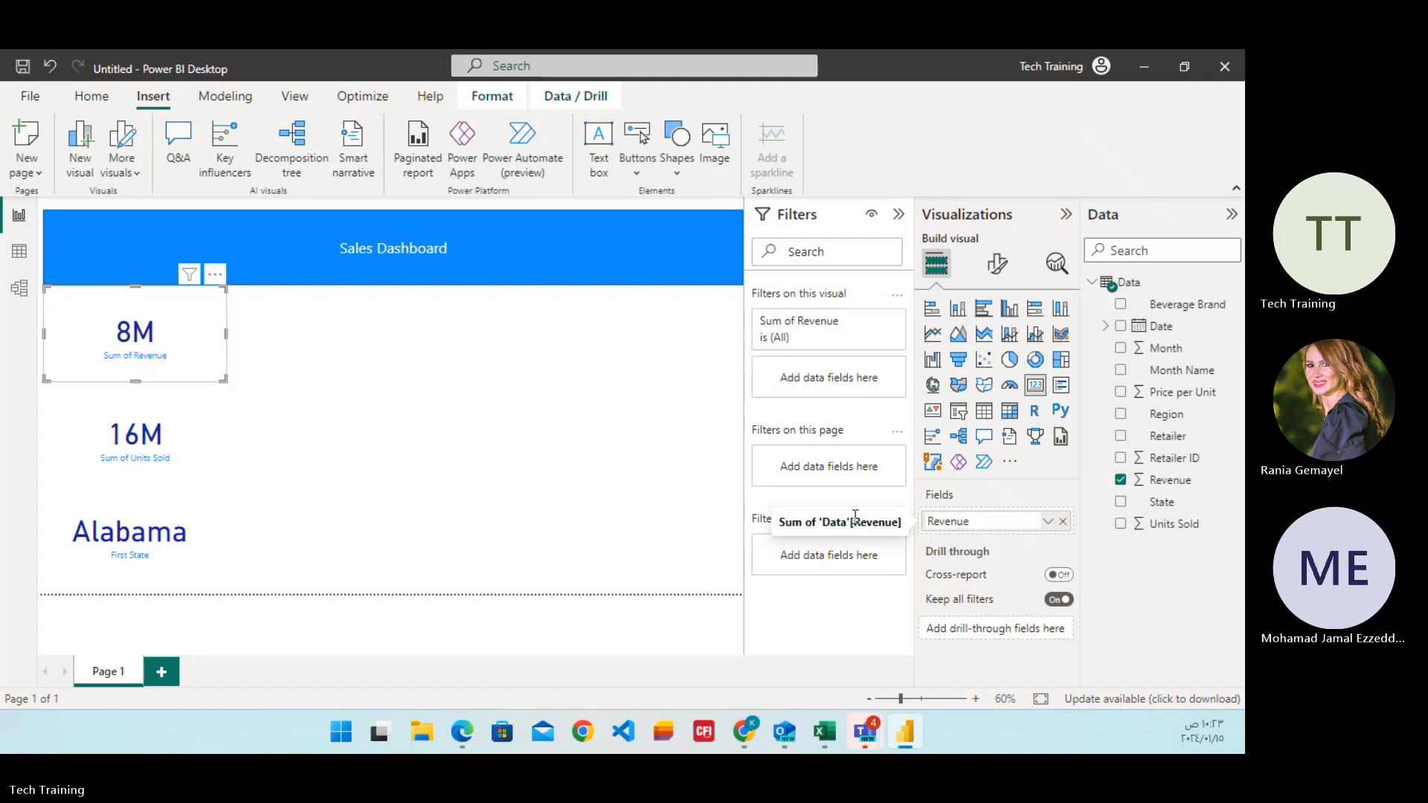
Try to rename the field shown in the middle card to "Units Sold" for this visual.
left_click(166, 452)
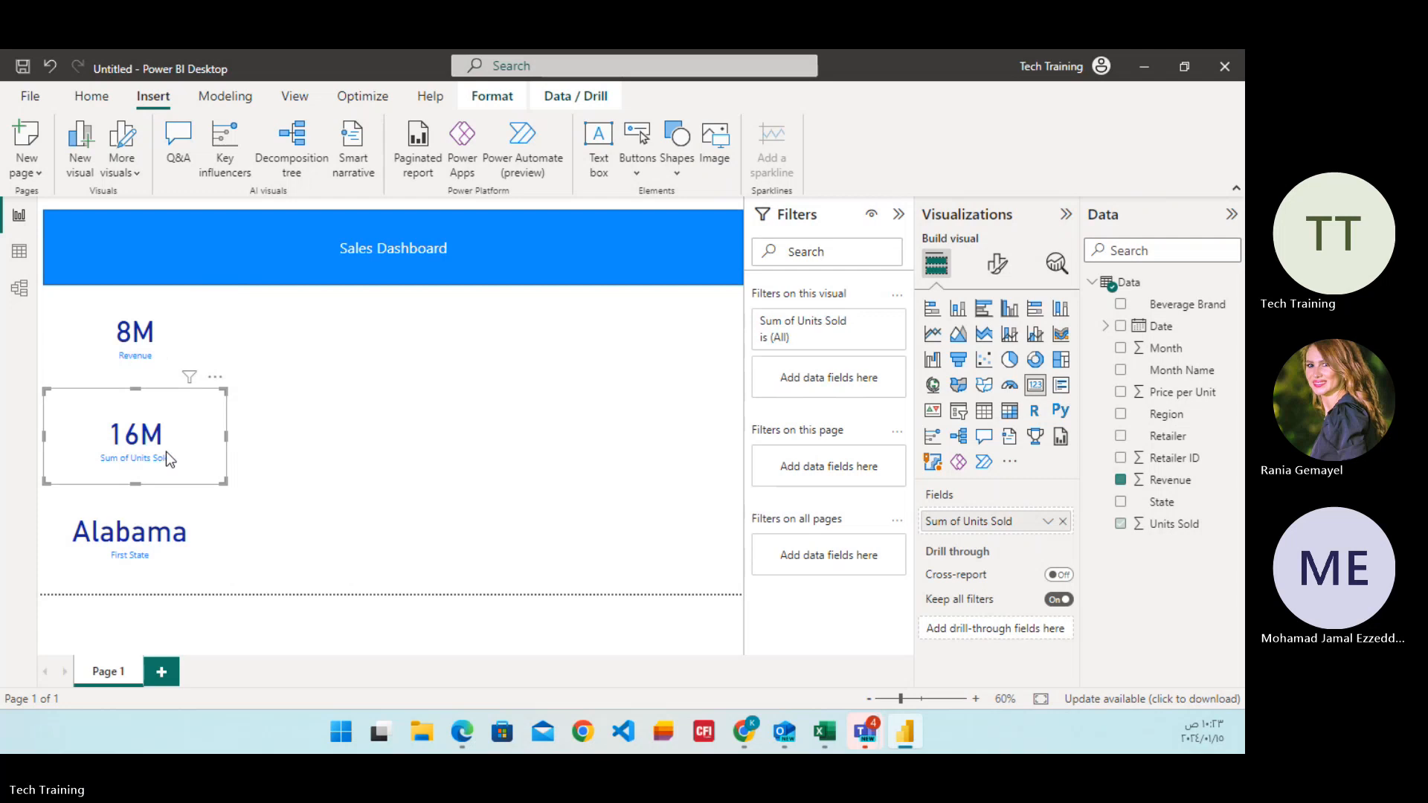
double_click(980, 522)
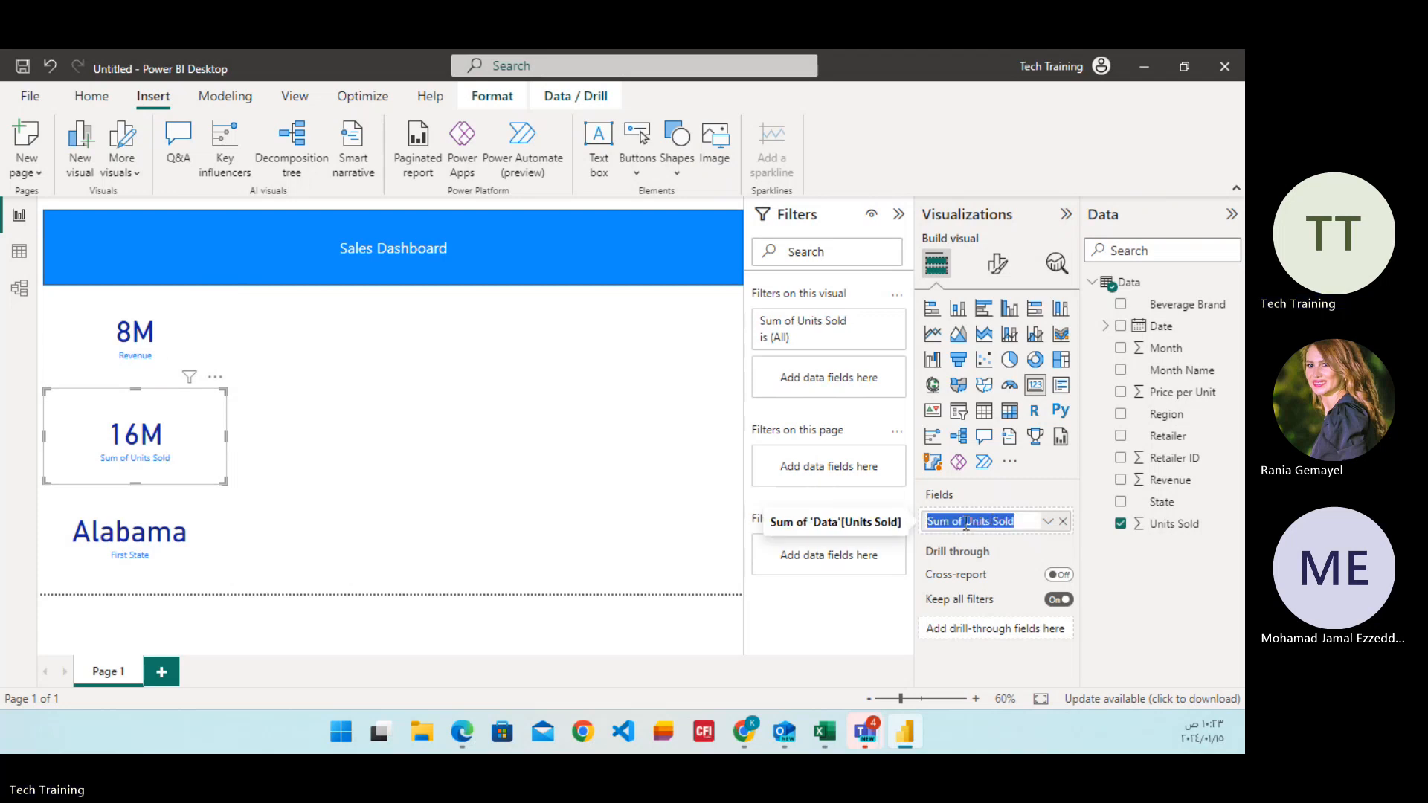
left_click_drag(966, 523, 809, 523)
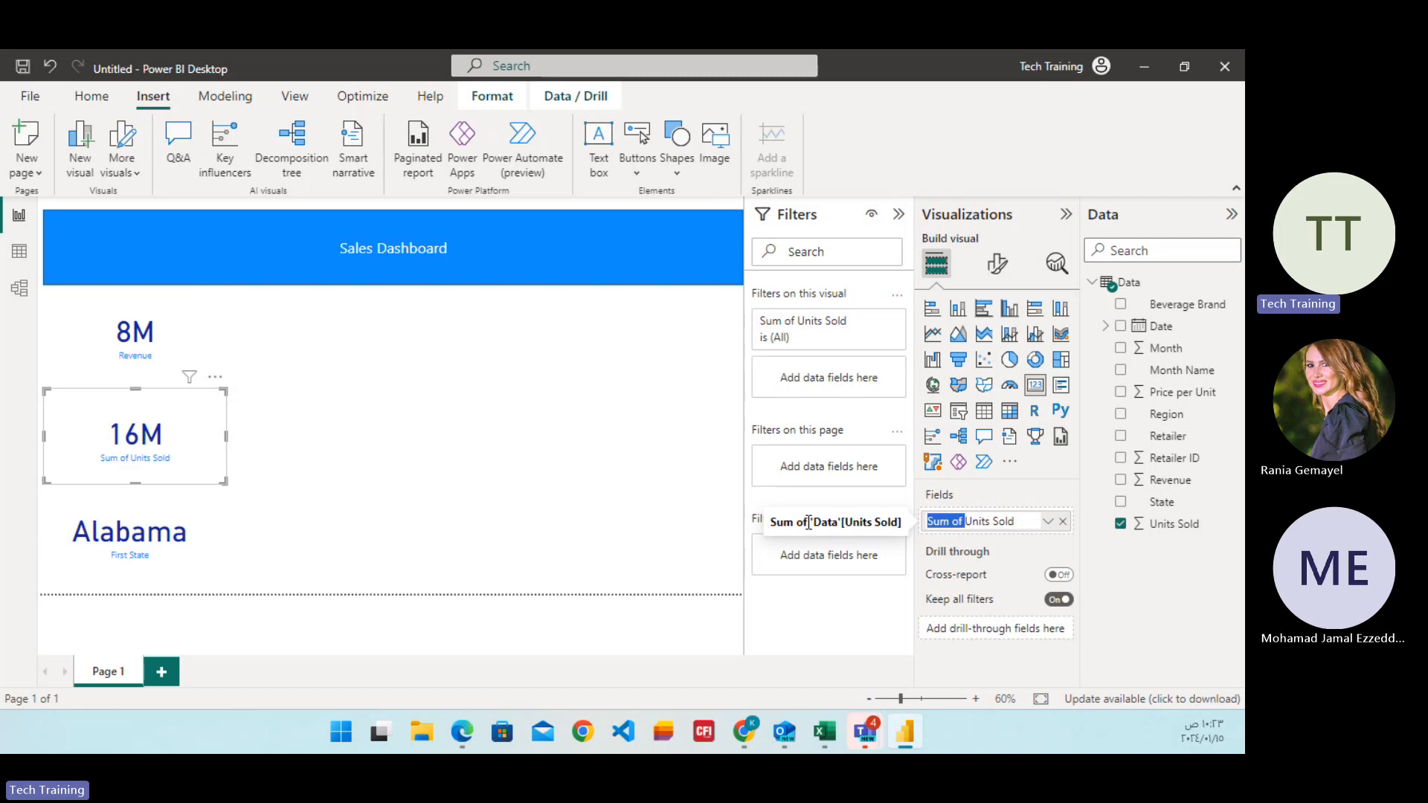
key("BackSpace")
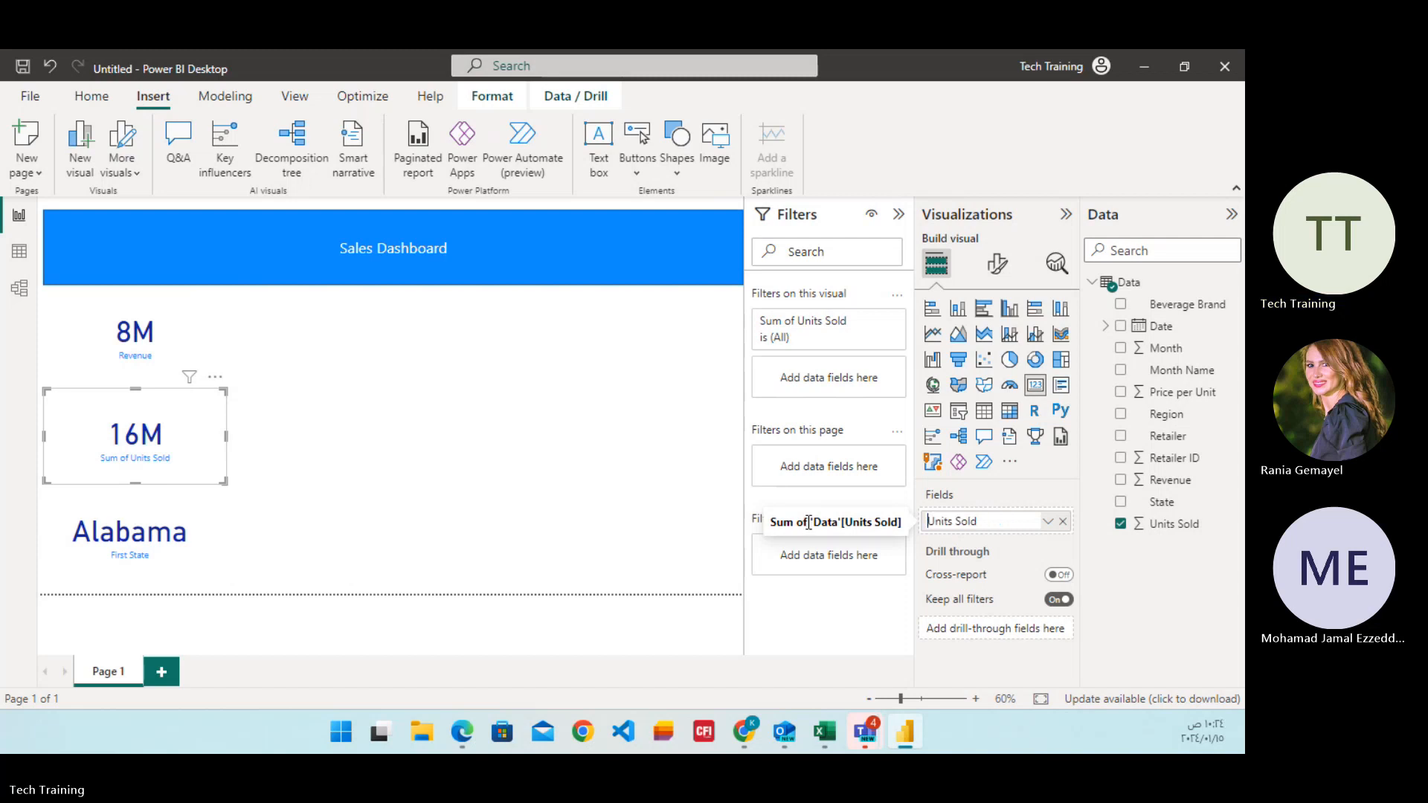
left_click(462, 482)
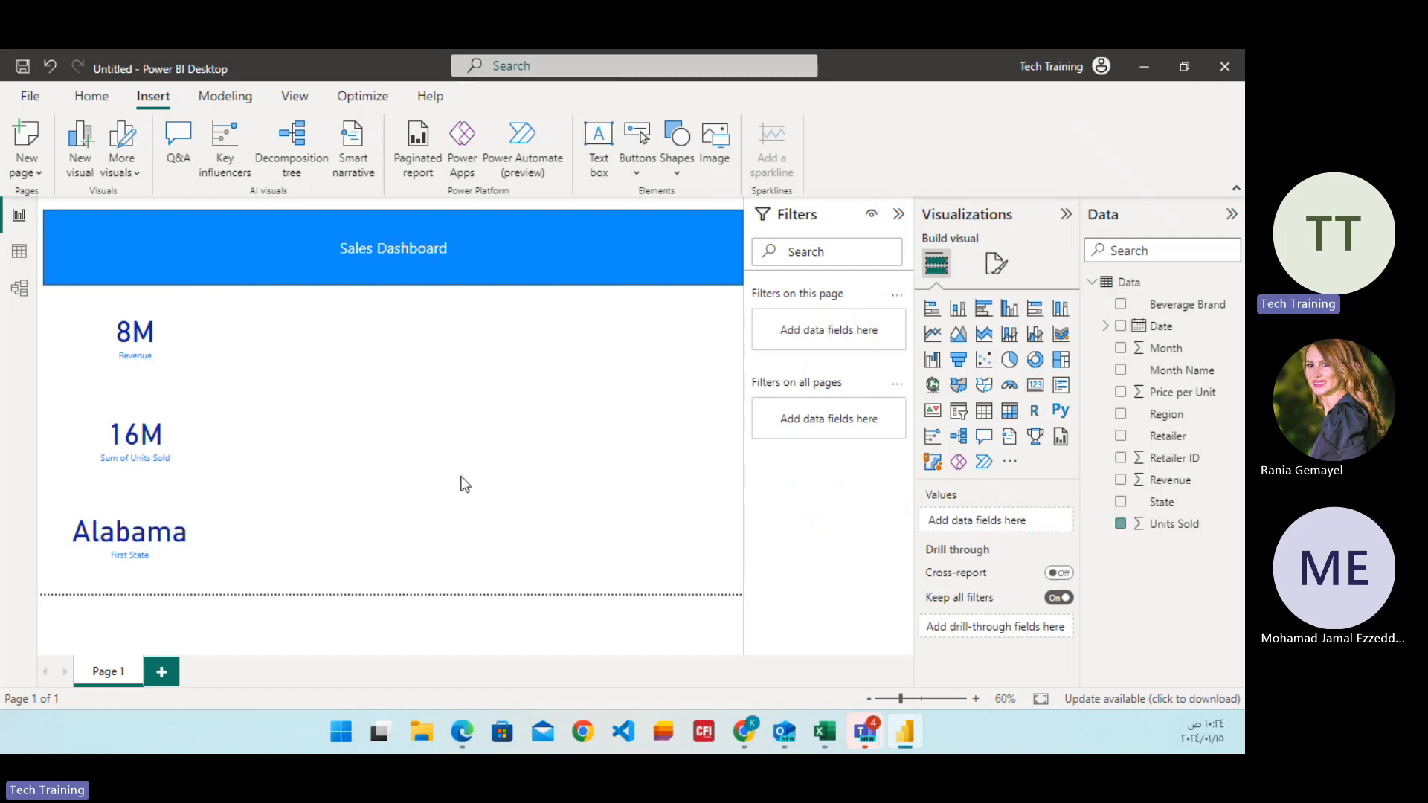
Try Count, Average and Maximum as the aggregation of the middle card's Units Sold field and return it to Sum.
left_click(177, 466)
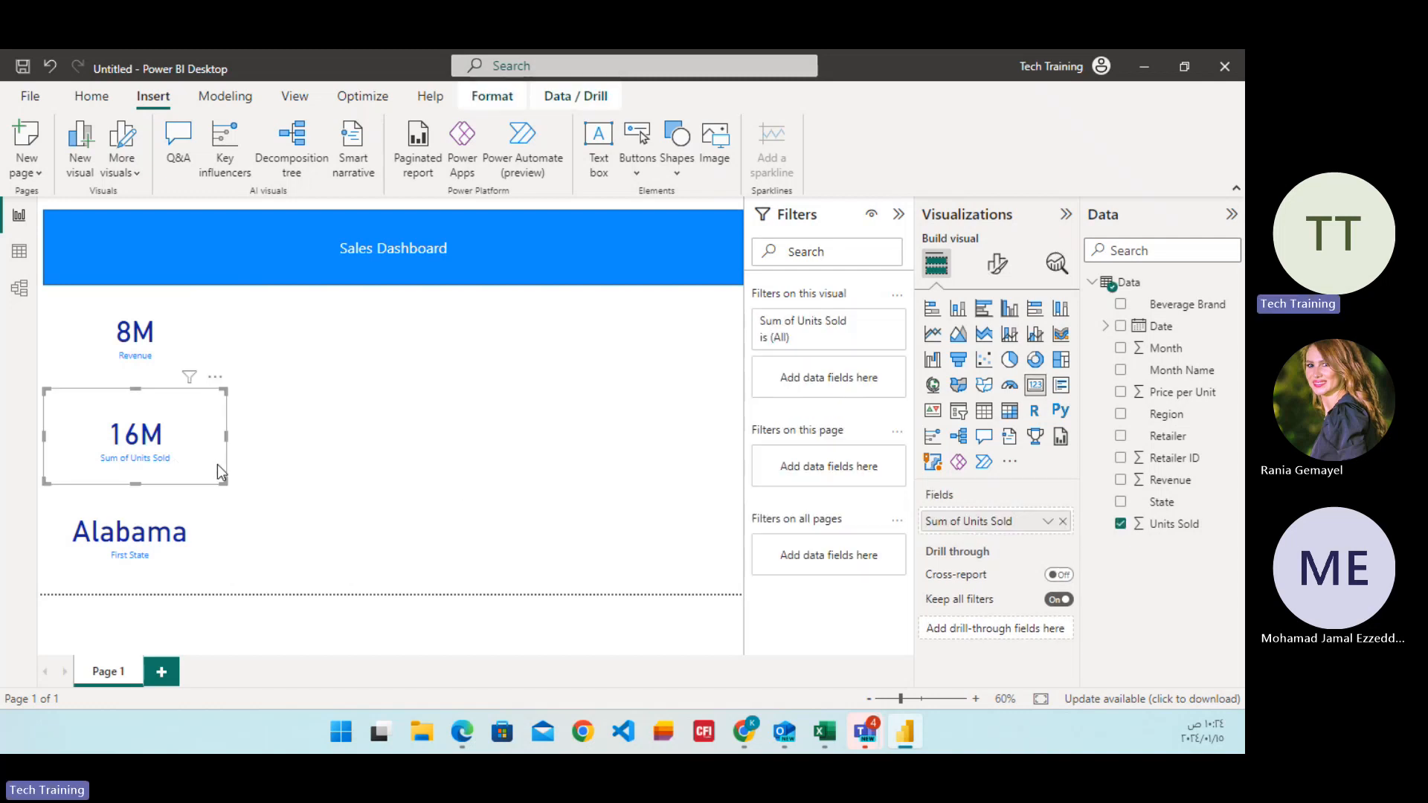
left_click(1047, 522)
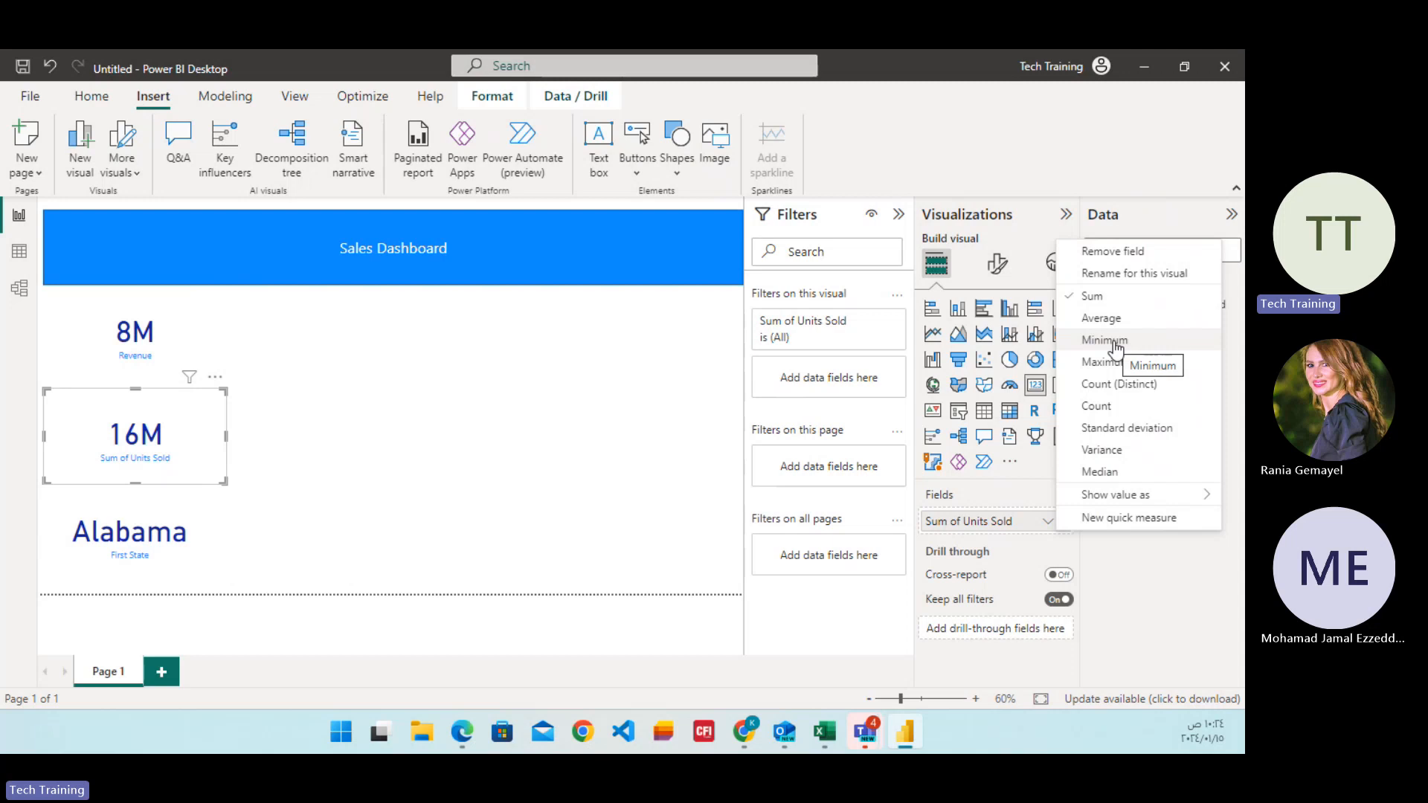
left_click(1096, 409)
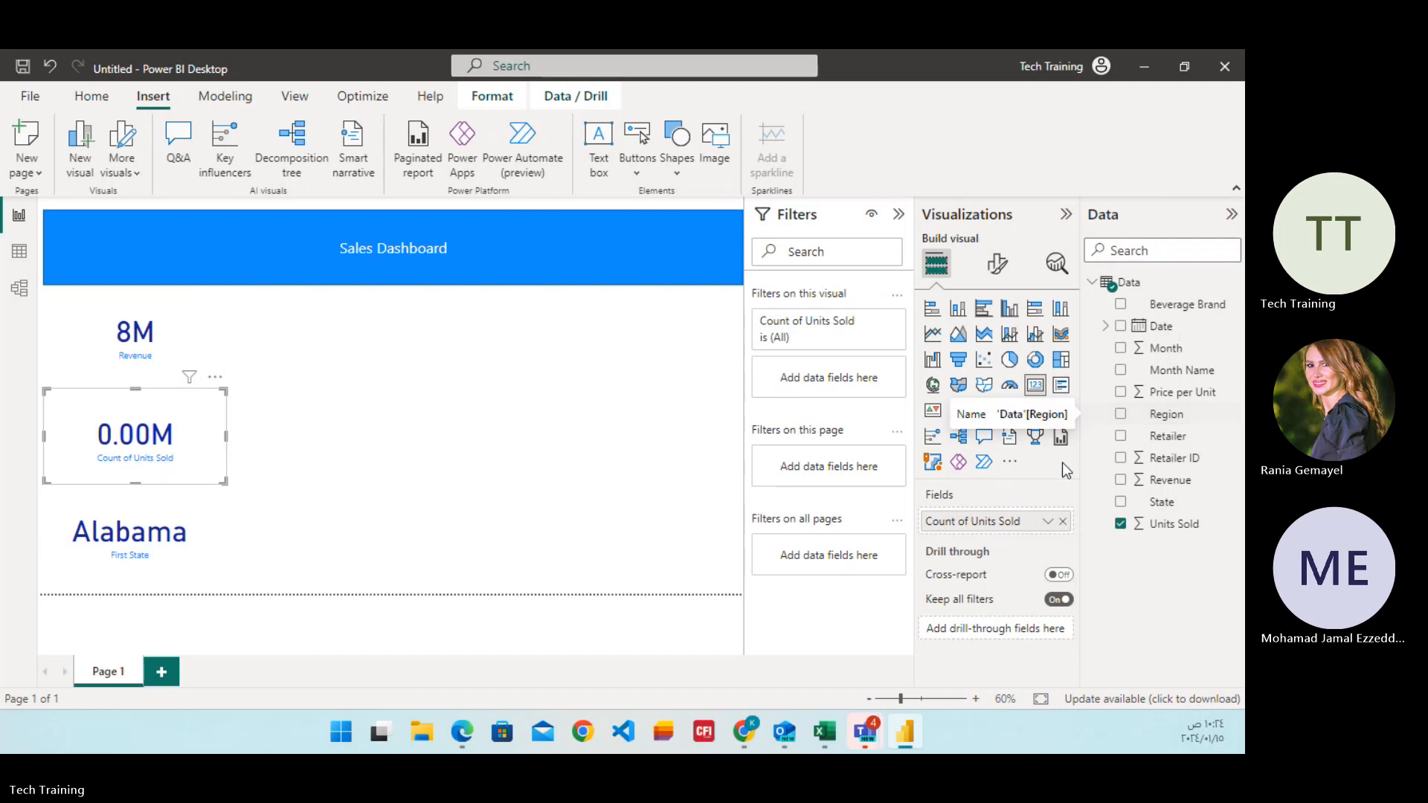
left_click(1048, 522)
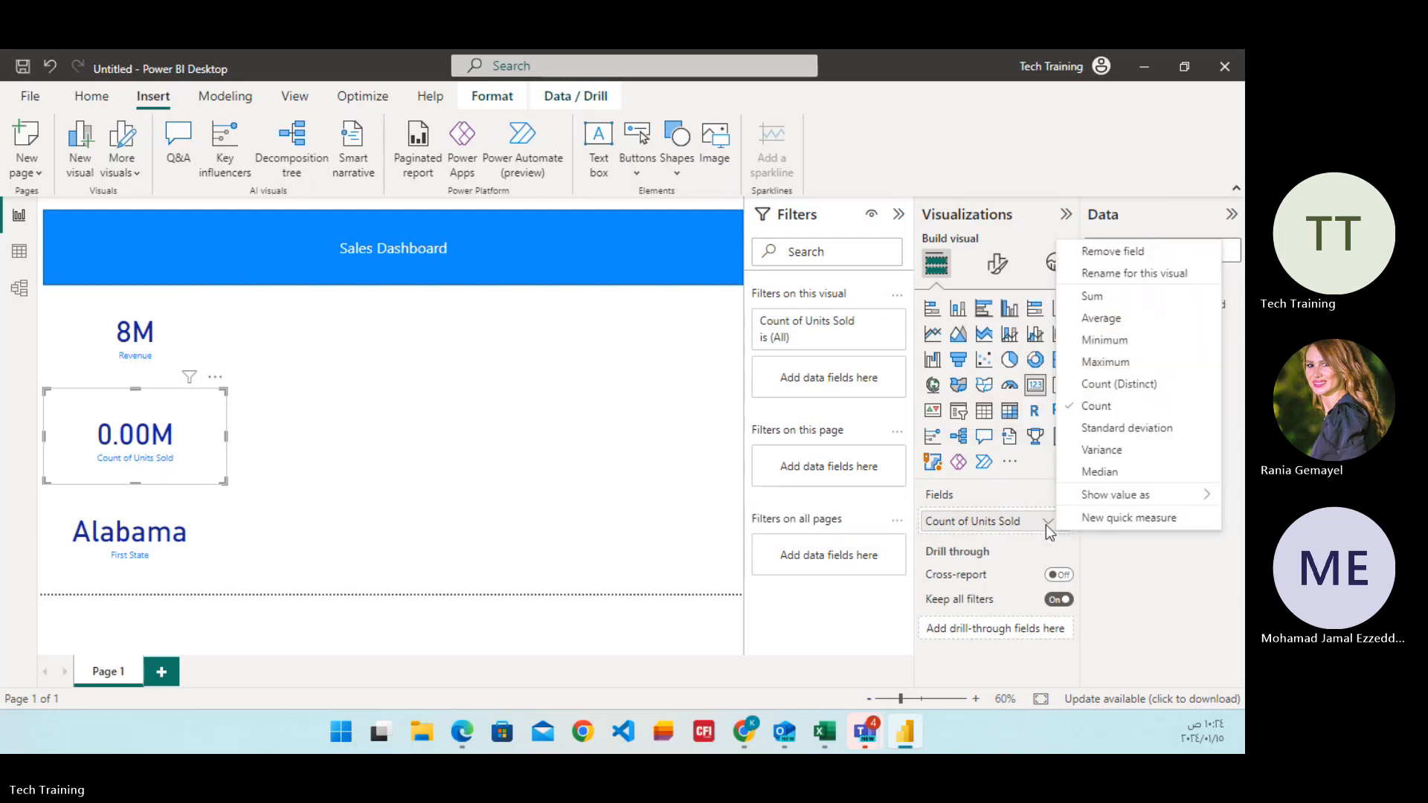
left_click(1102, 320)
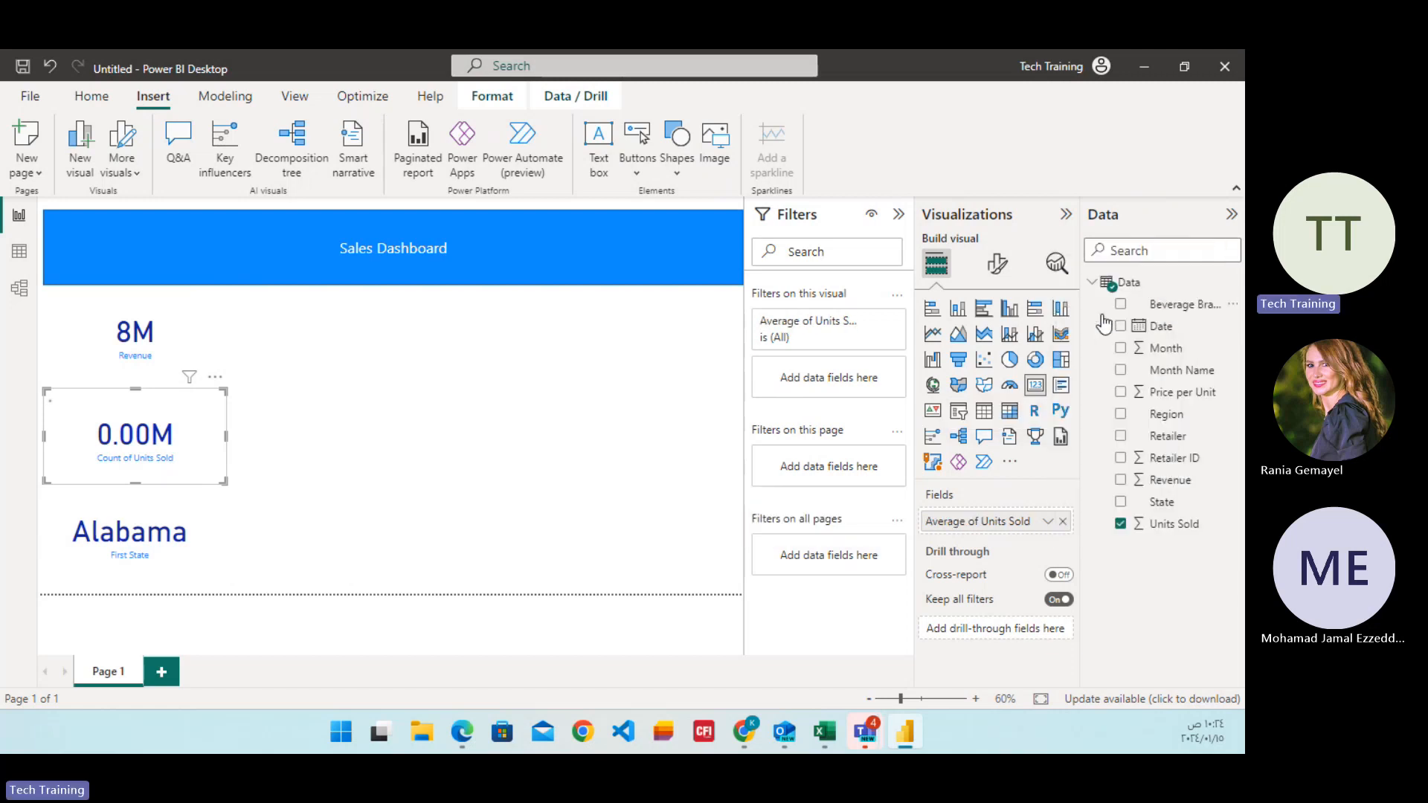
left_click(1046, 523)
left_click(1104, 362)
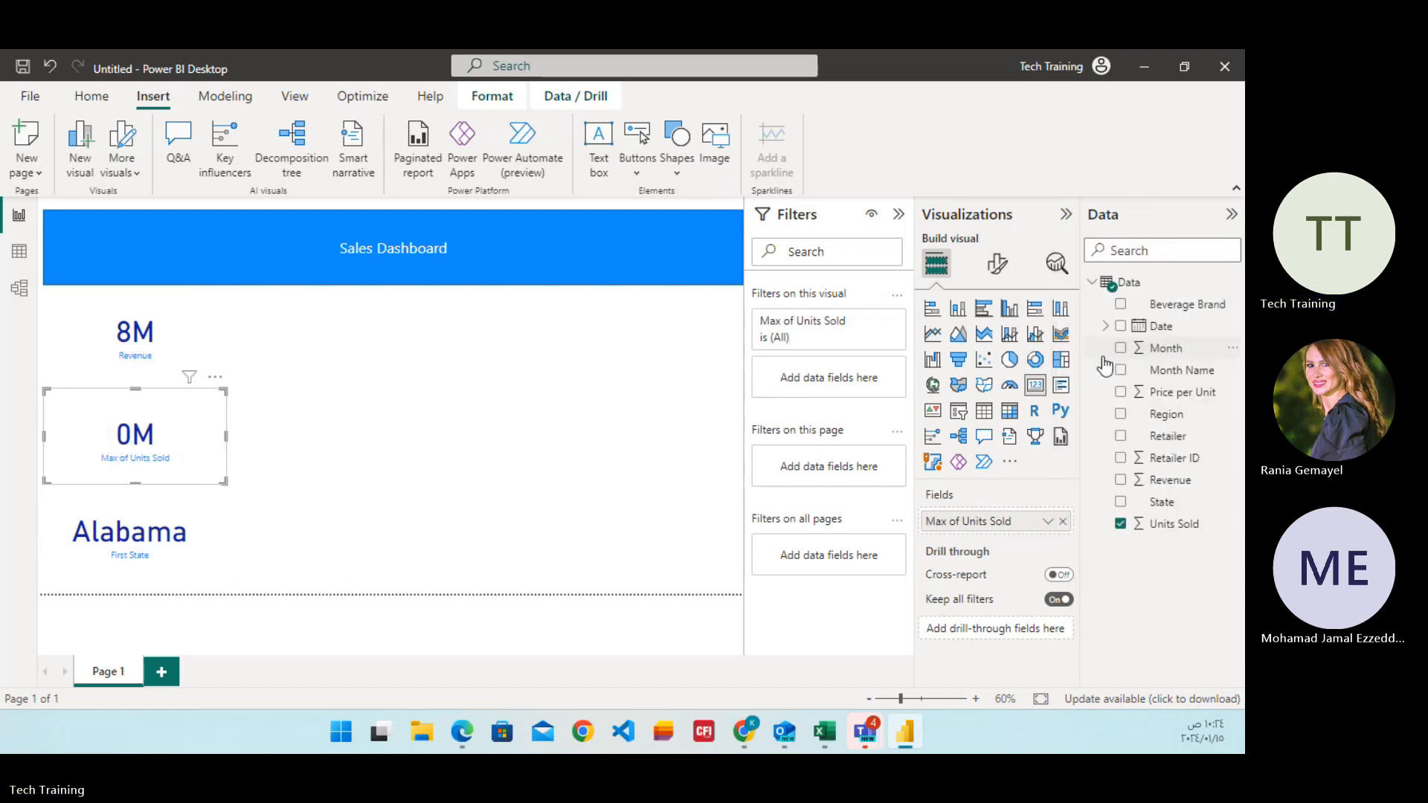
left_click(1047, 521)
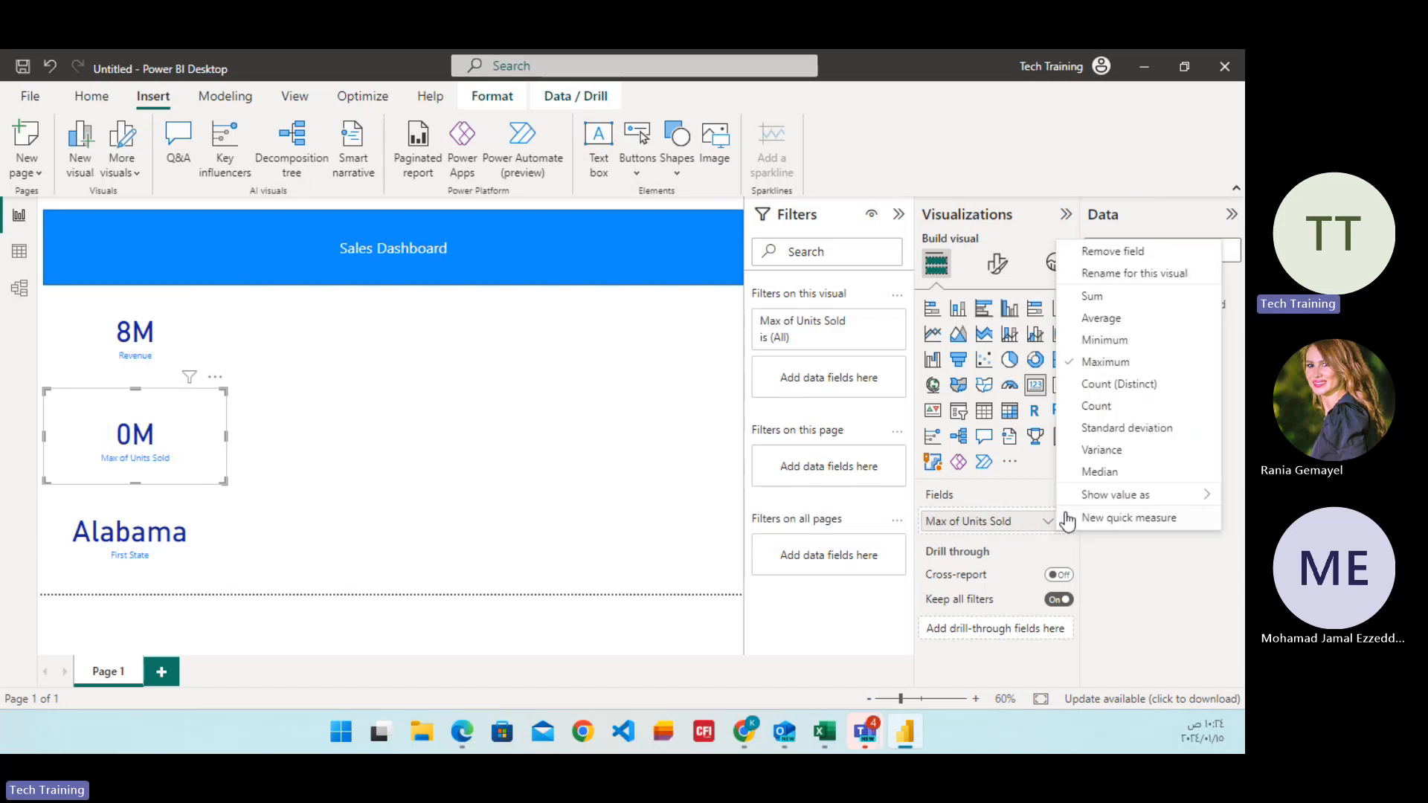
left_click(1094, 296)
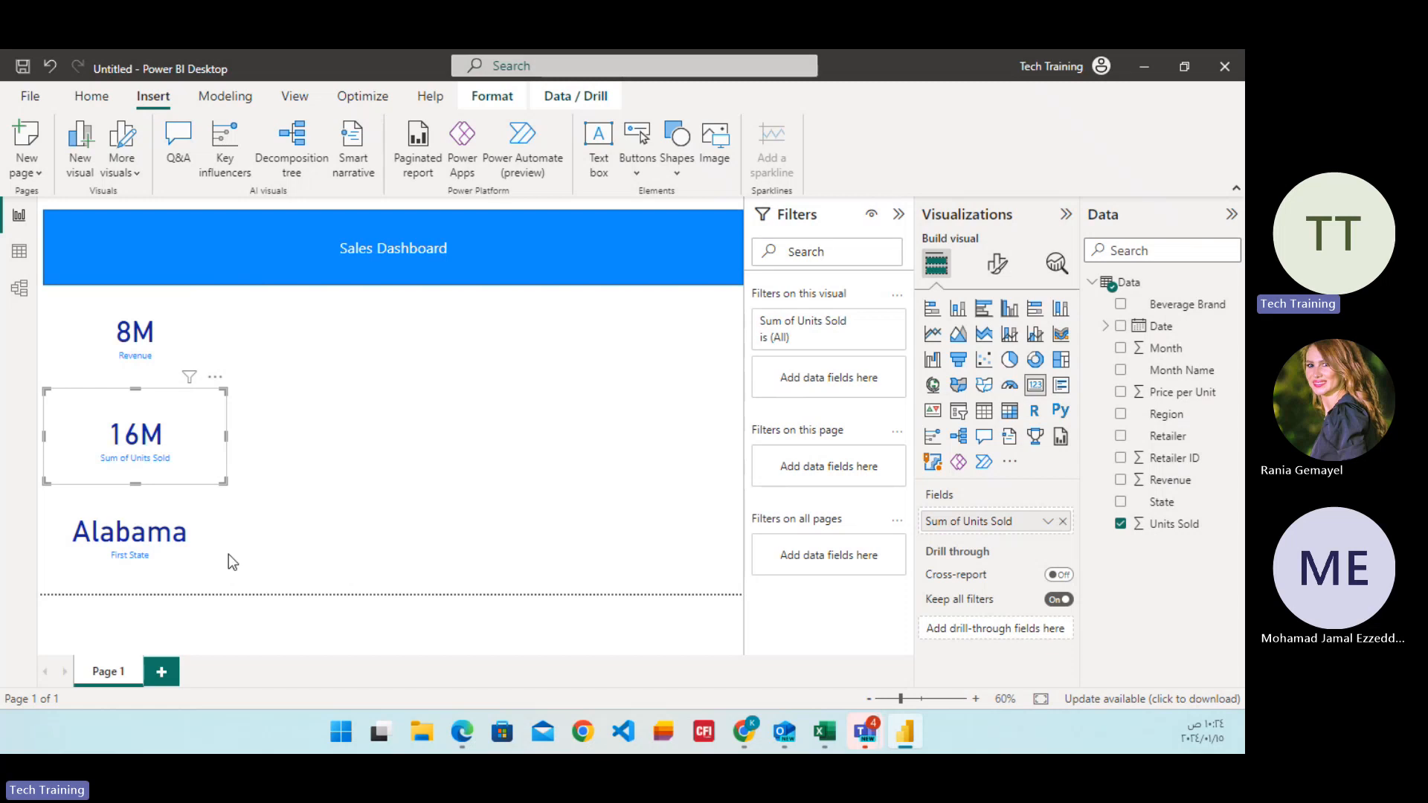
Examine the aggregation options available for the State field in the lowest card.
left_click(149, 556)
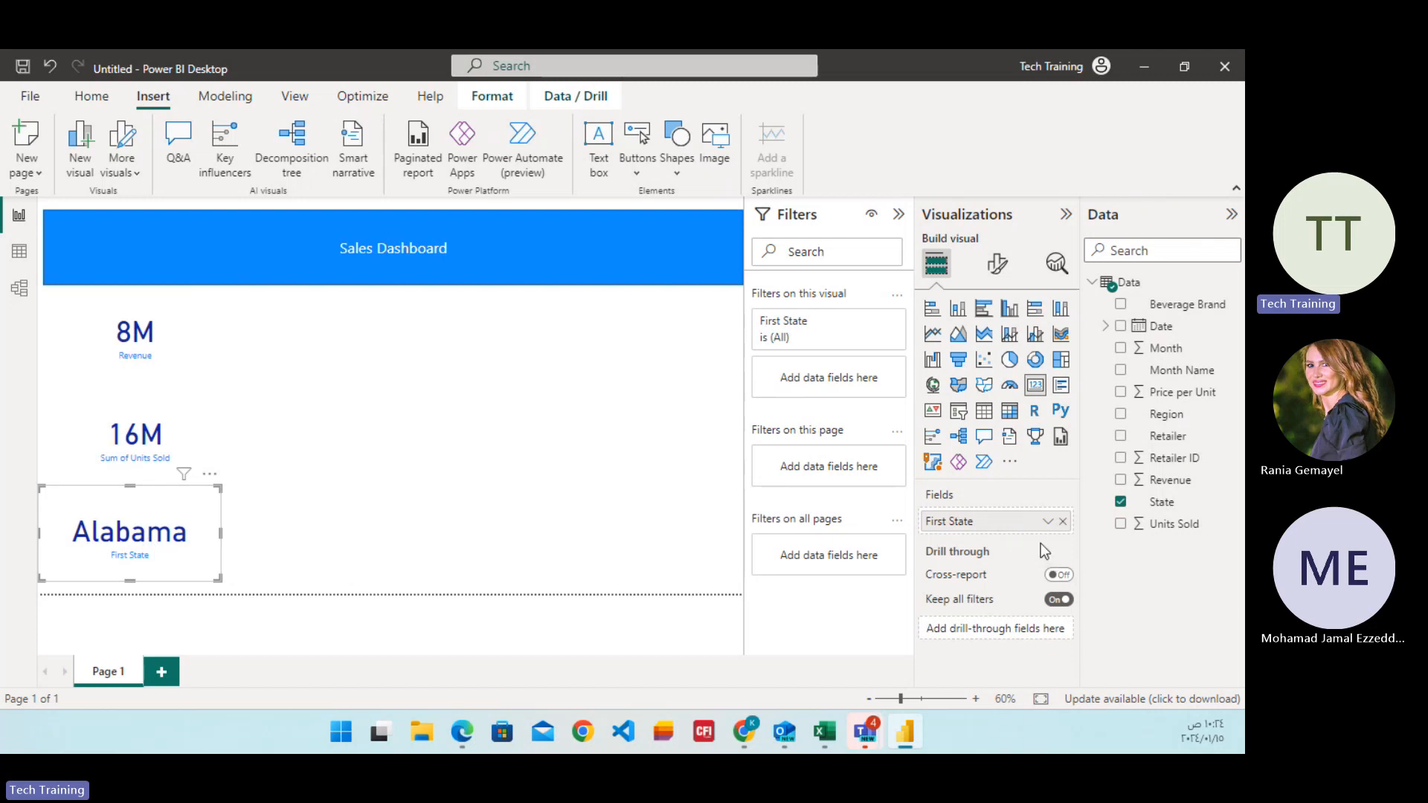
left_click(1048, 521)
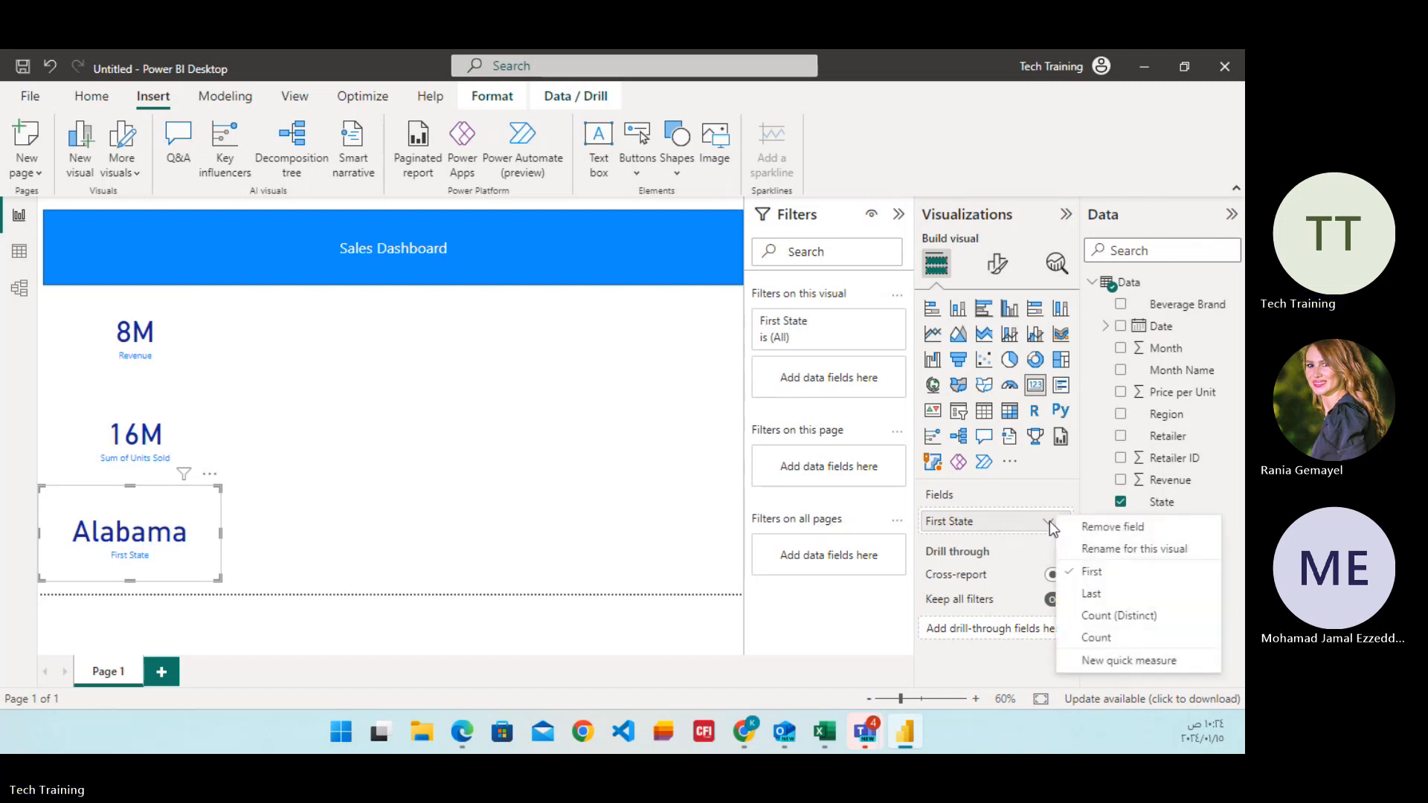
left_click(348, 523)
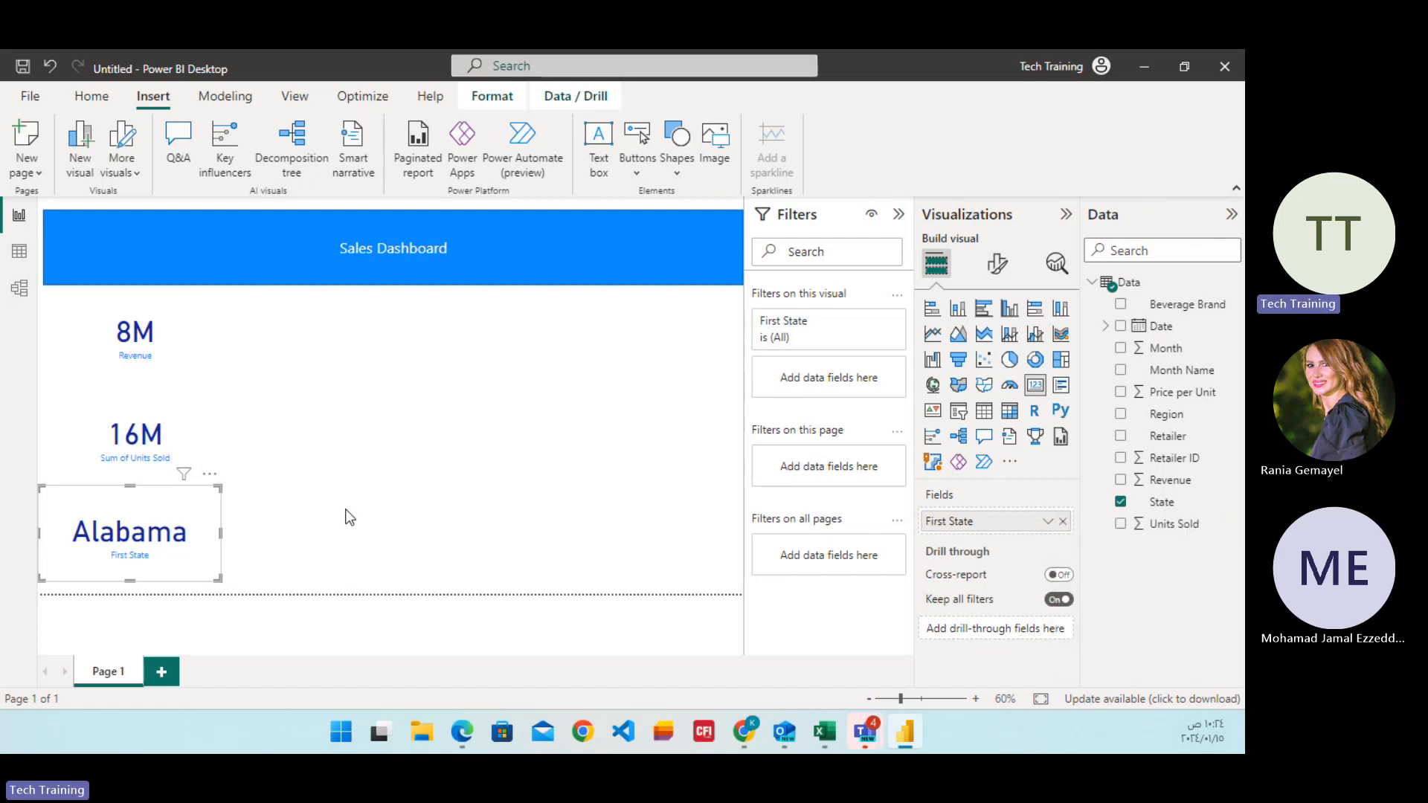
Try Month Name and Units Sold in place of State in the lowest card and restore the State field.
left_click(1062, 522)
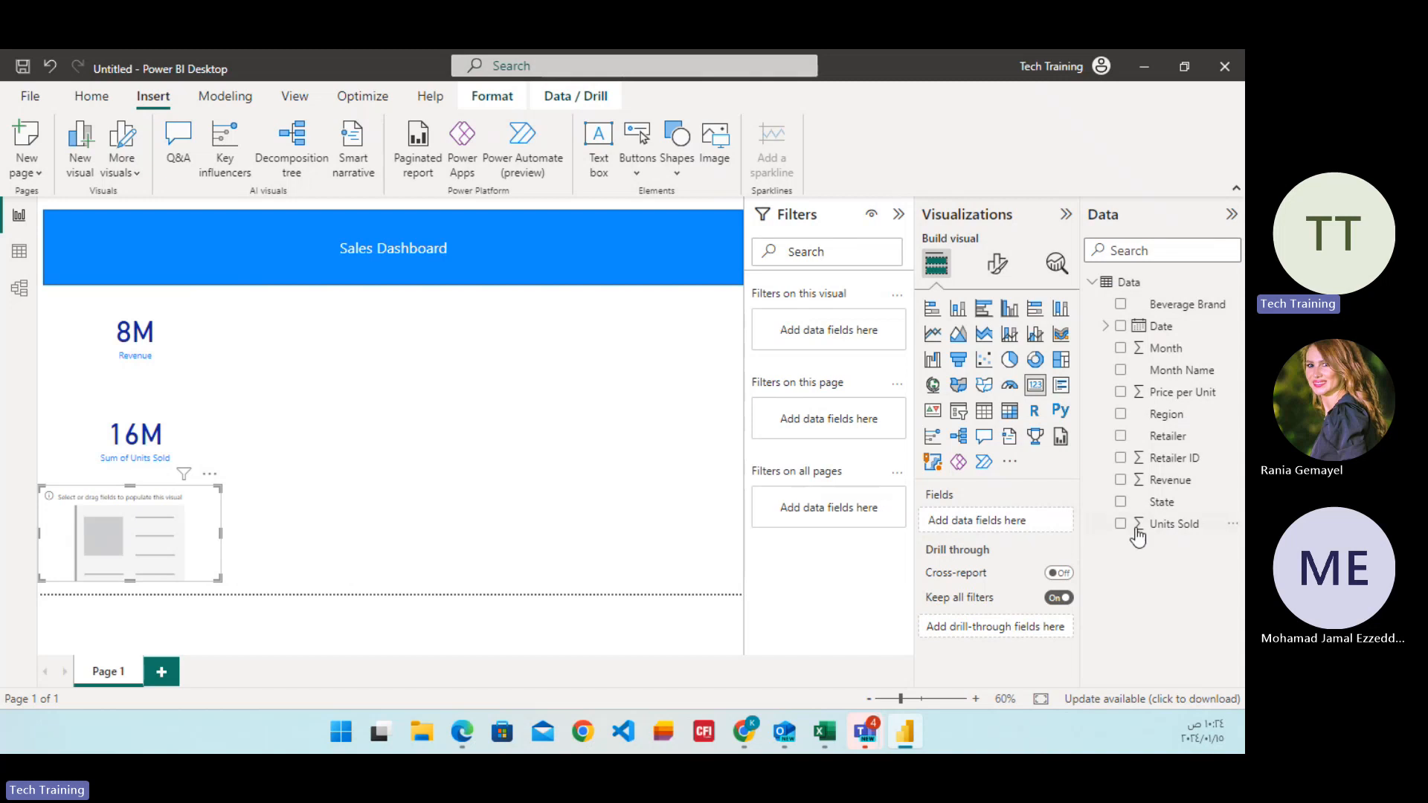
left_click(1120, 369)
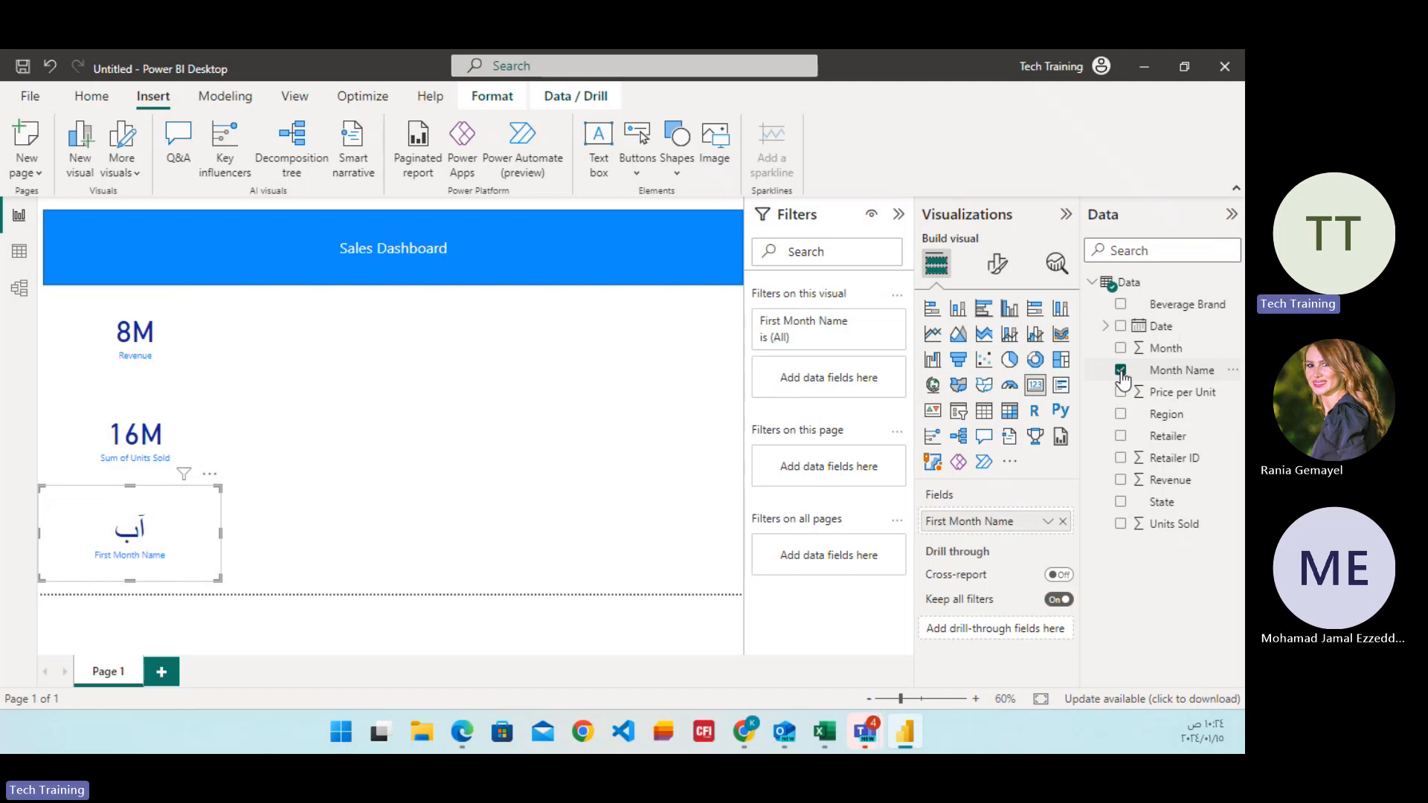
left_click(1121, 371)
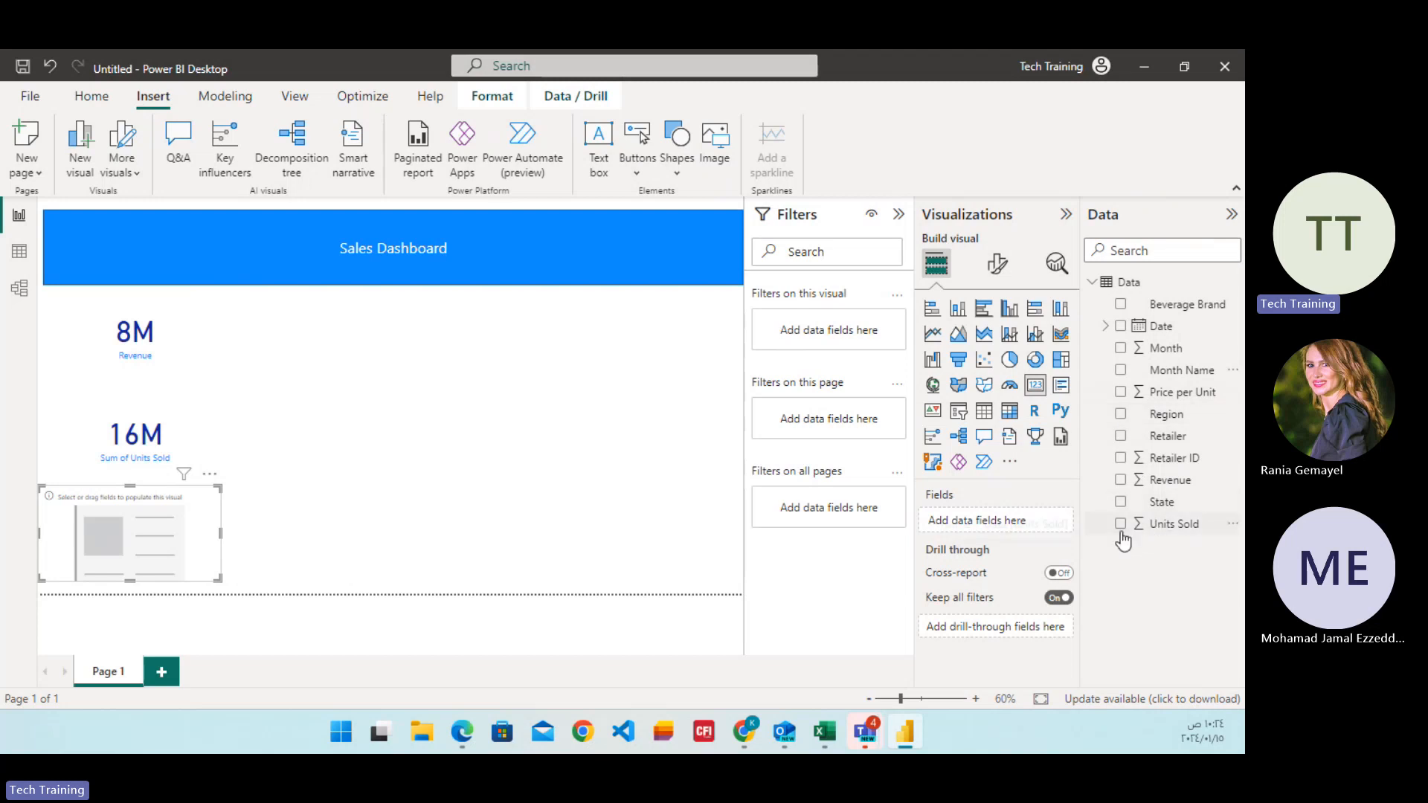
left_click(1120, 524)
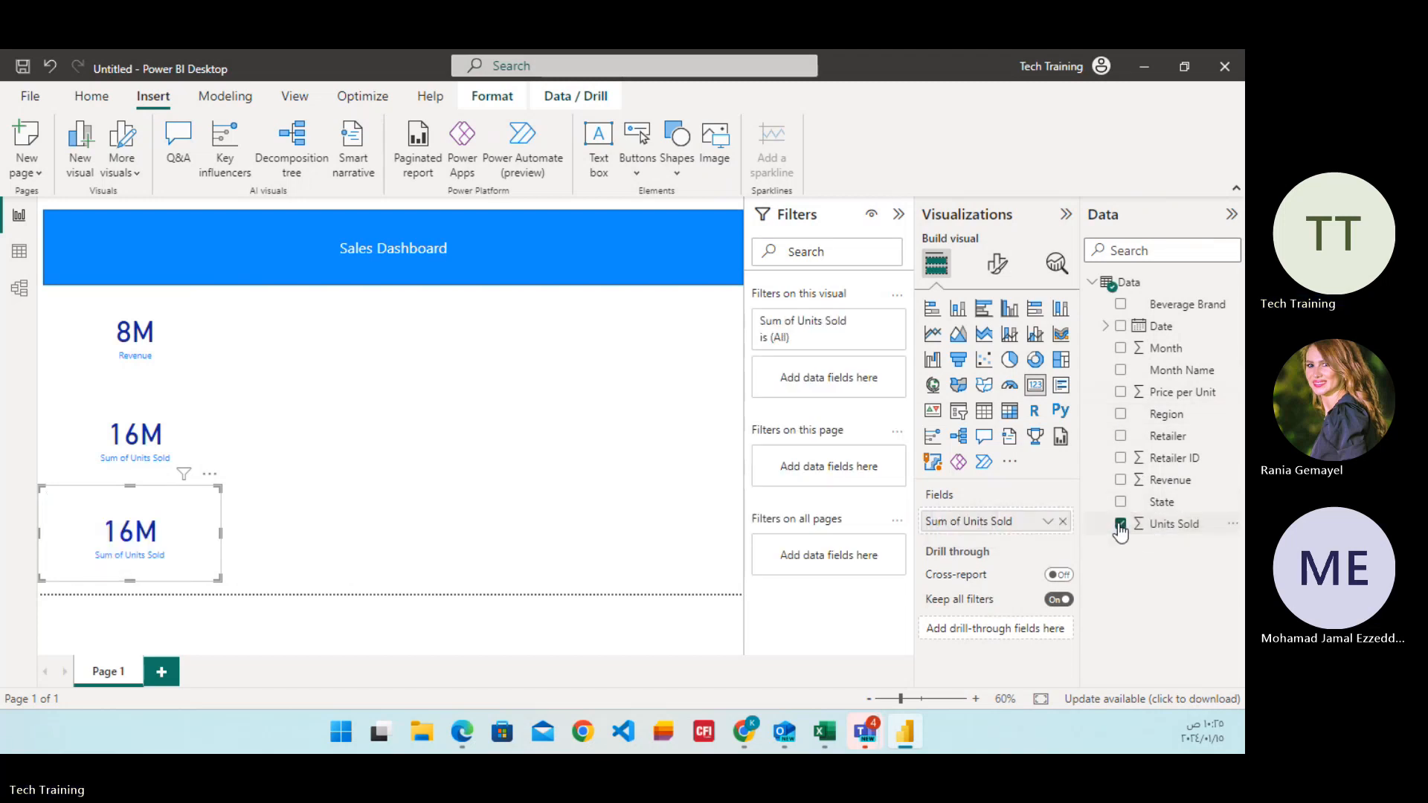
left_click(1124, 513)
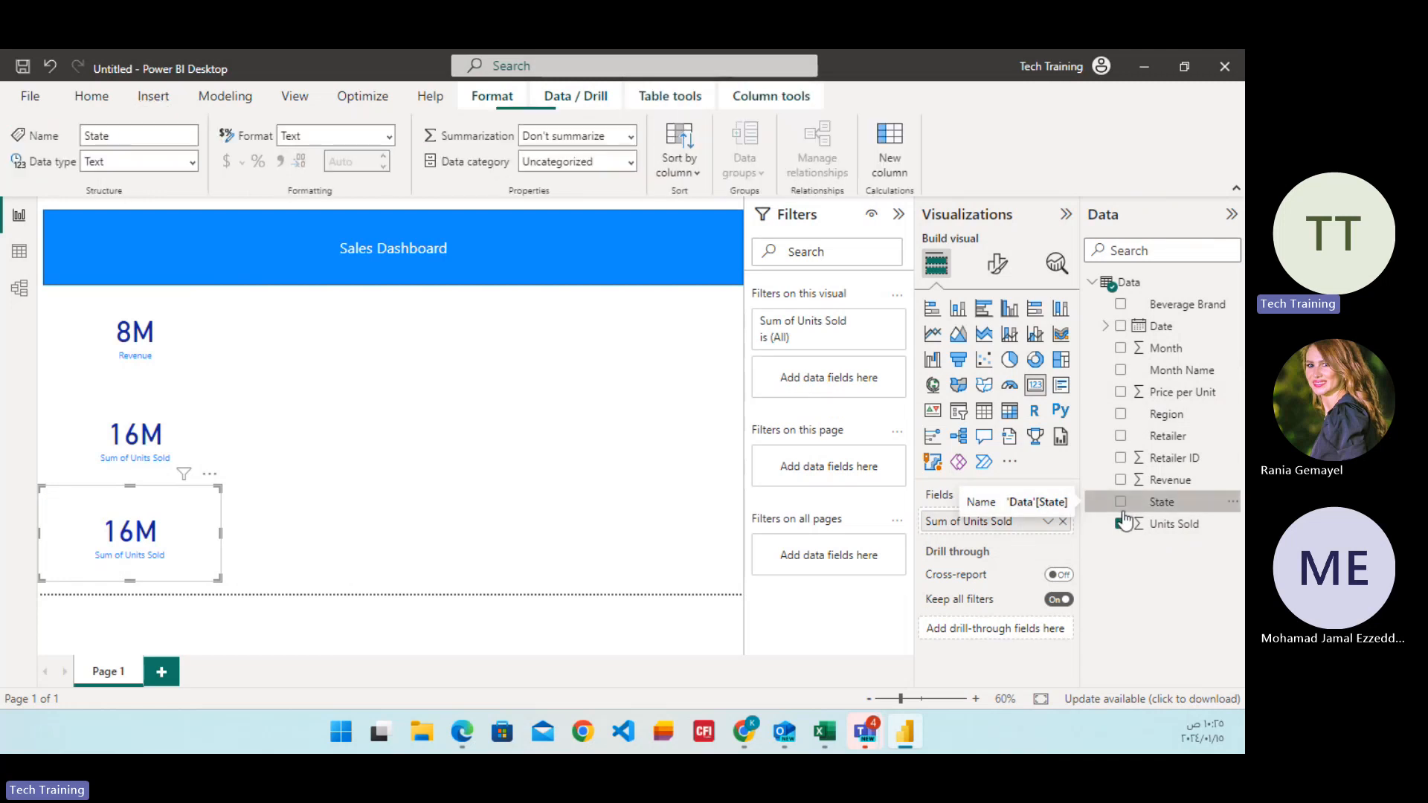
left_click(1122, 503)
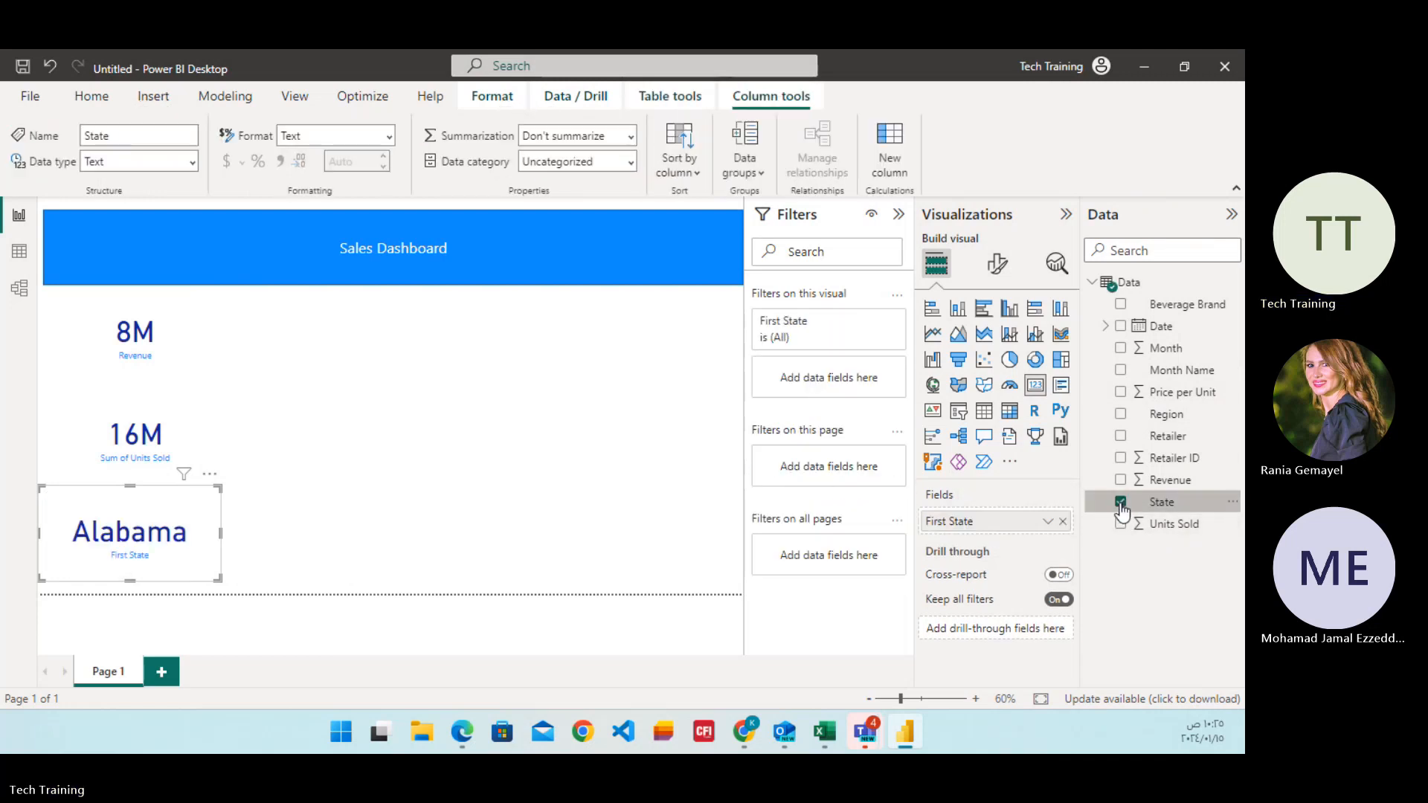
left_click(357, 494)
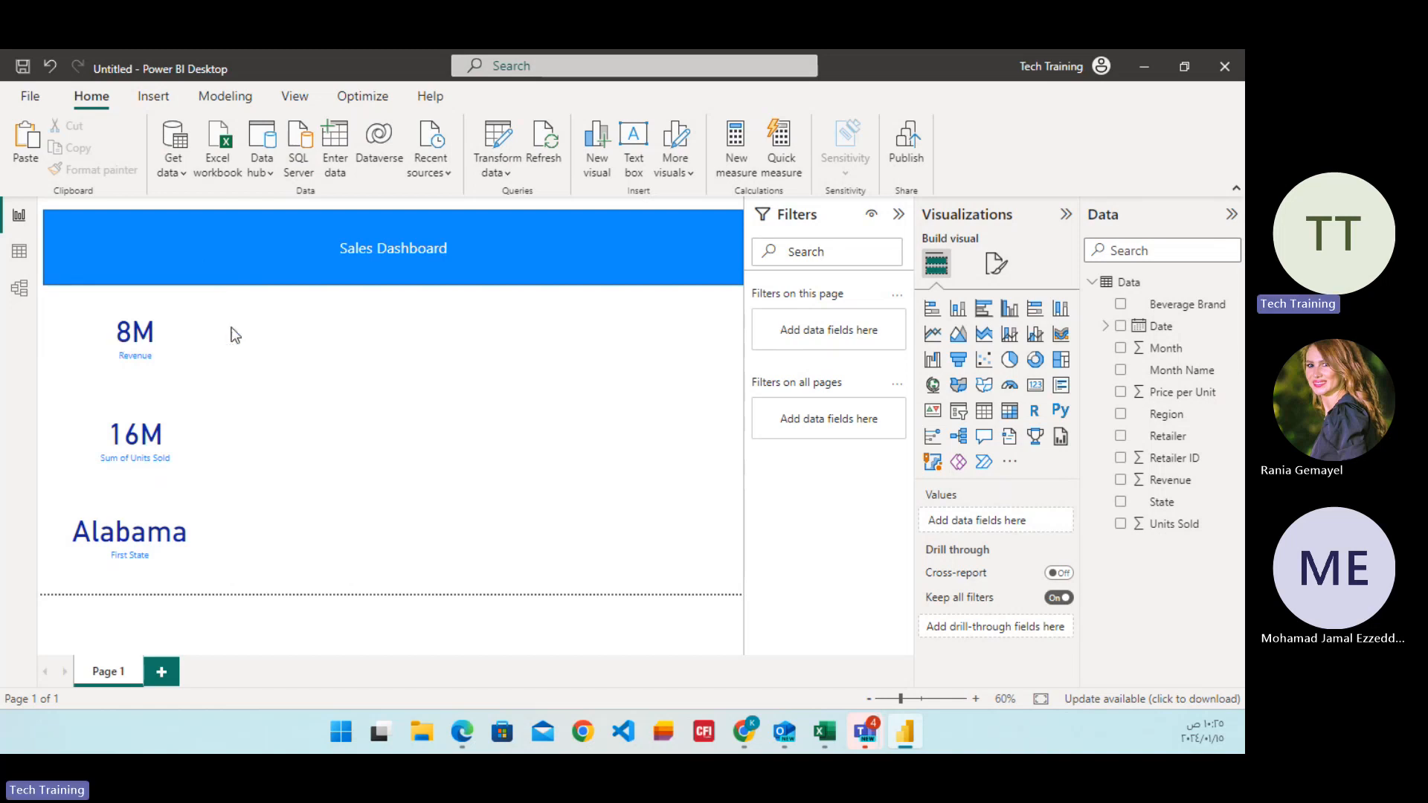
left_click(211, 333)
left_click(186, 413)
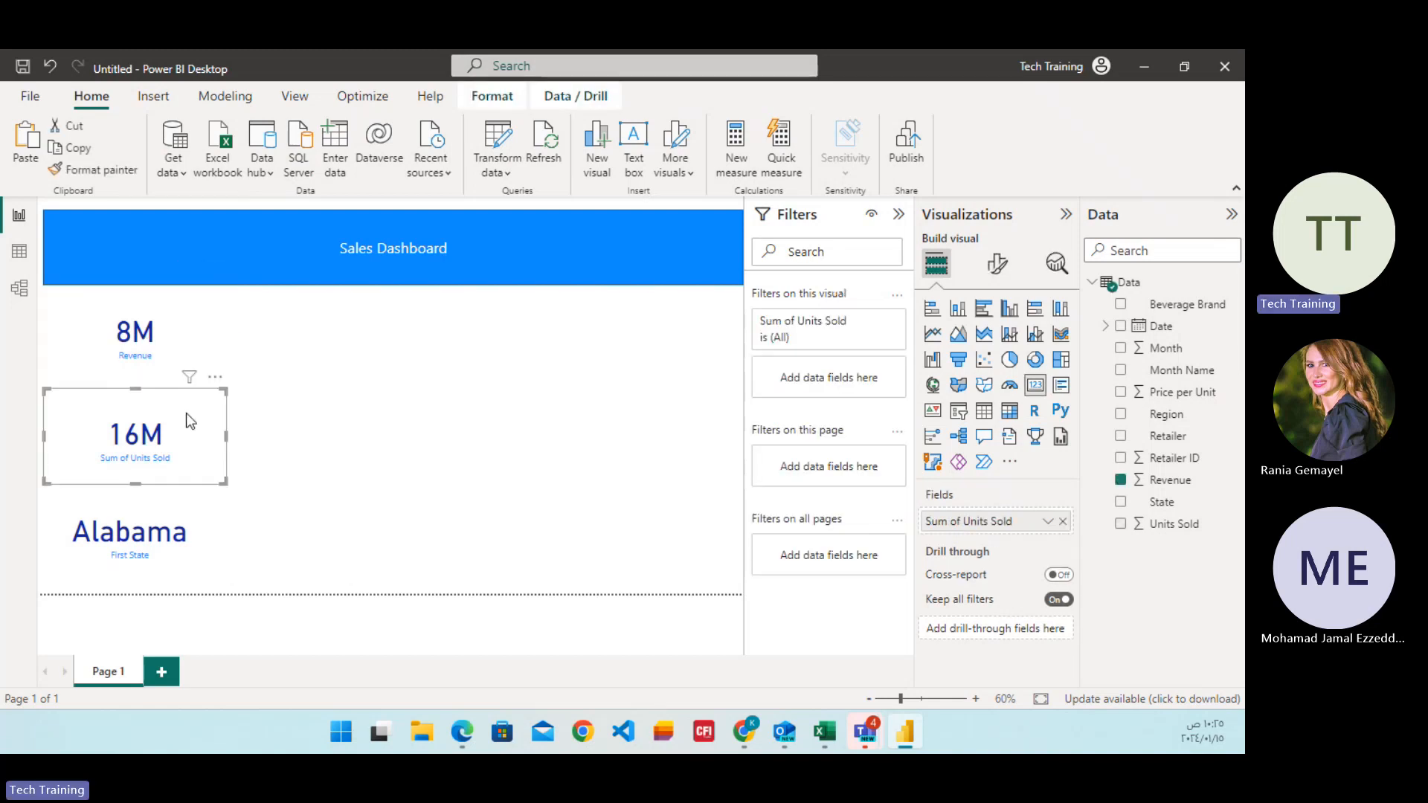
left_click(177, 529)
left_click(185, 337)
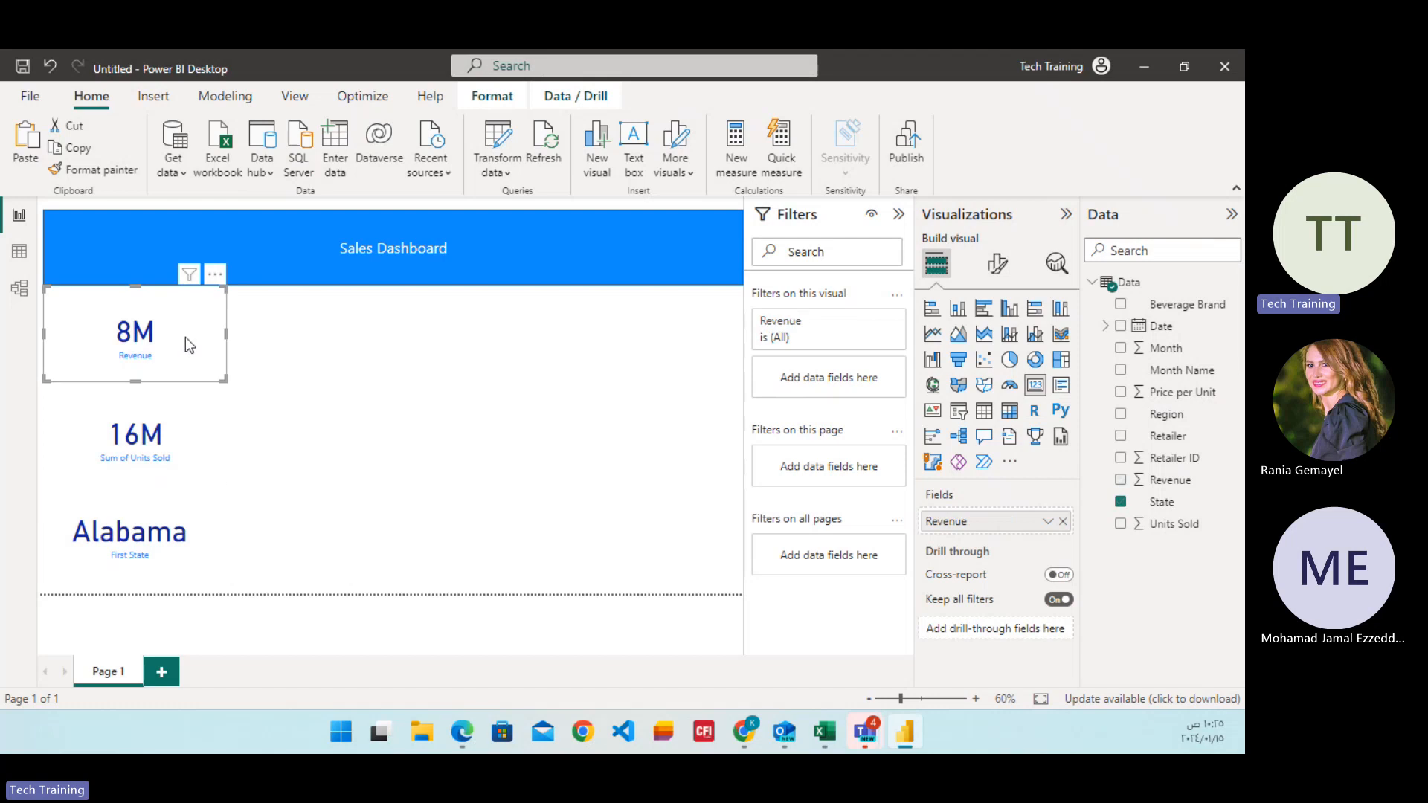
left_click(178, 436)
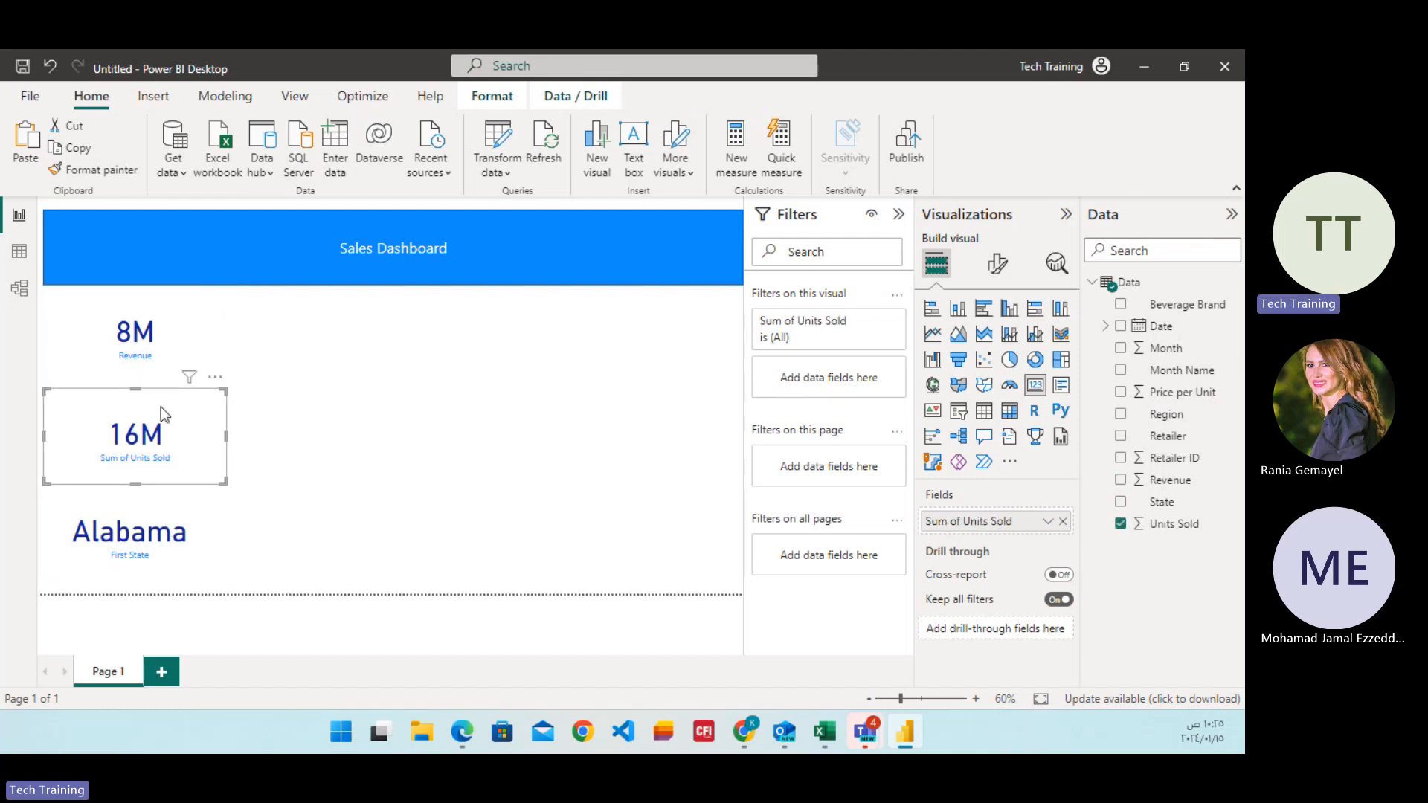
left_click(169, 340)
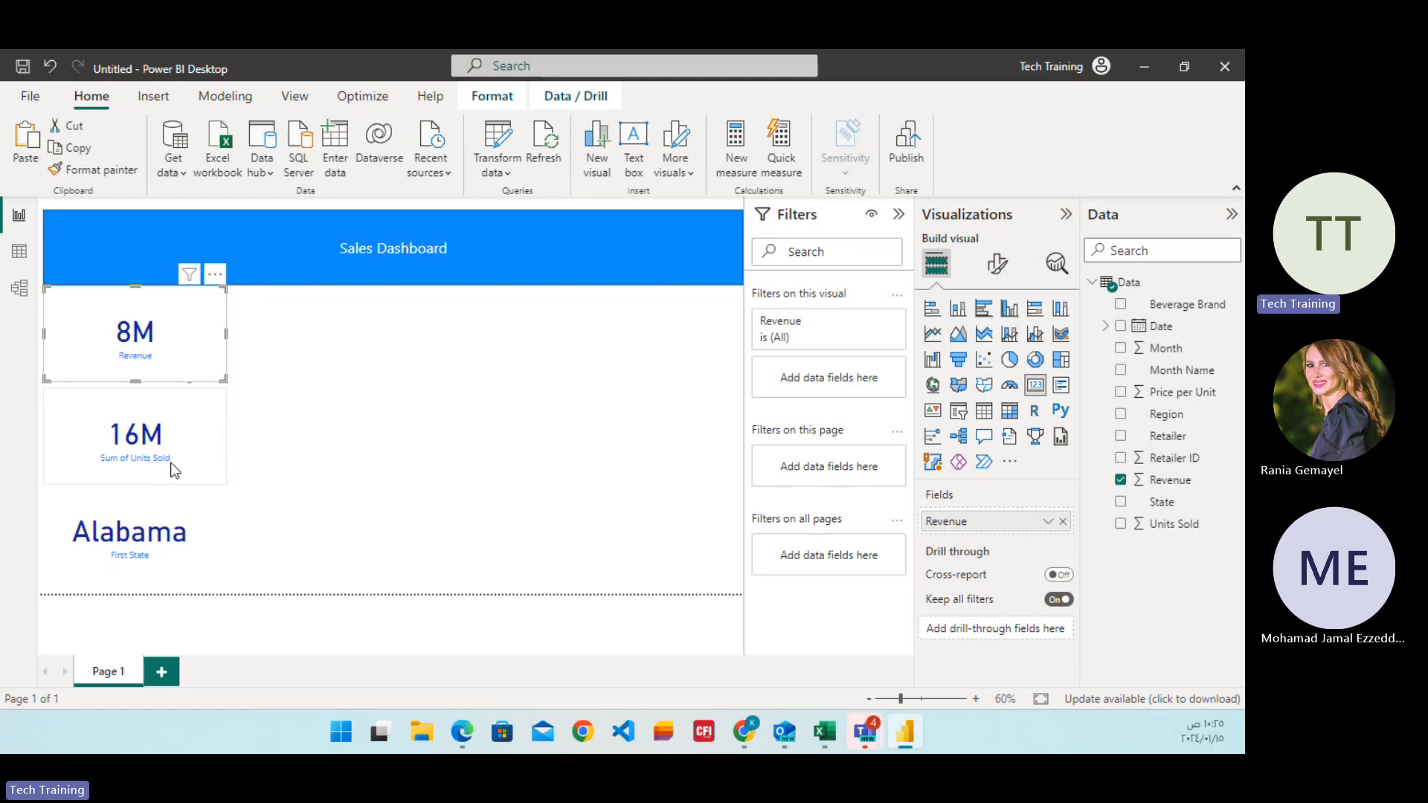
left_click(167, 470)
Examine the callout value formatting and display units of the Revenue, Units Sold and State cards.
left_click(172, 359)
left_click(996, 266)
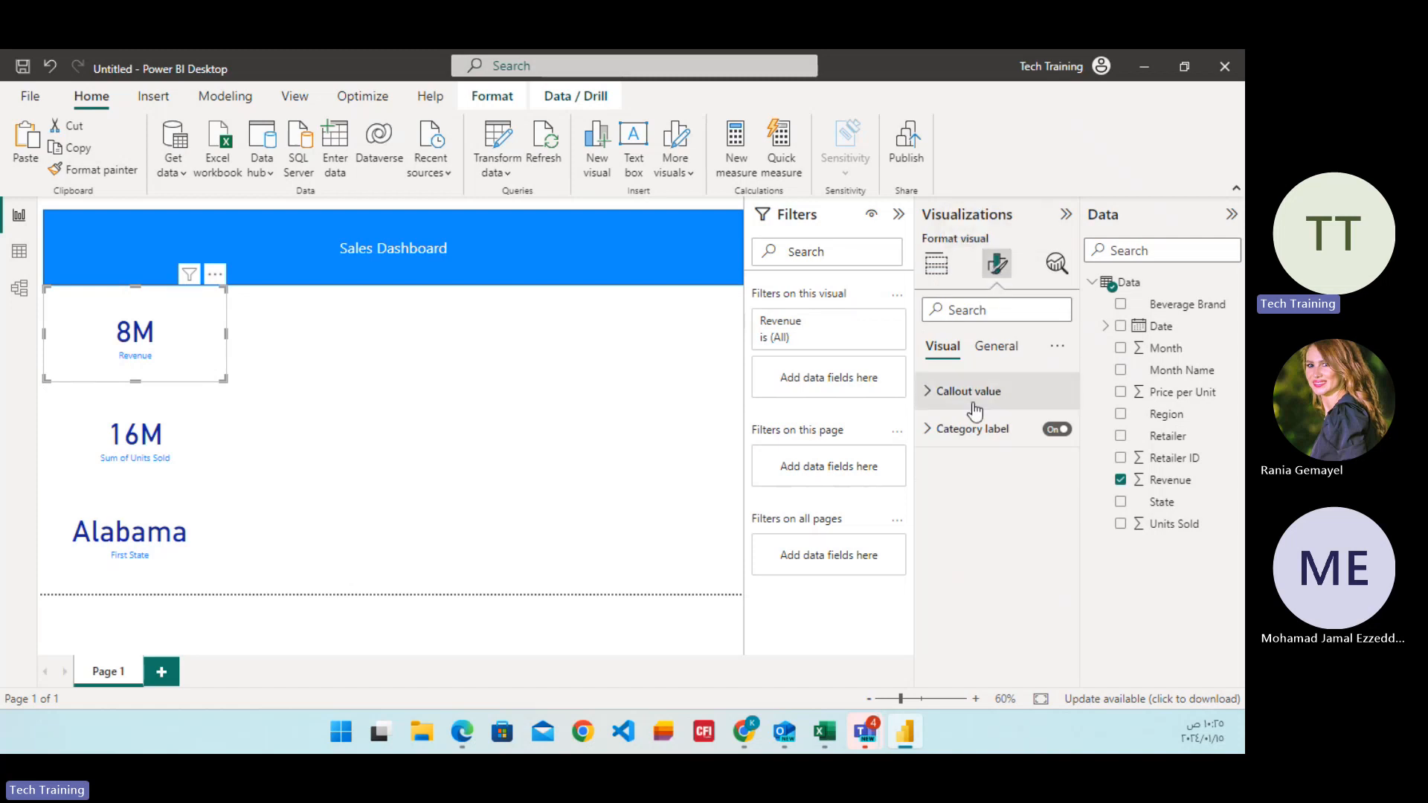
left_click(926, 395)
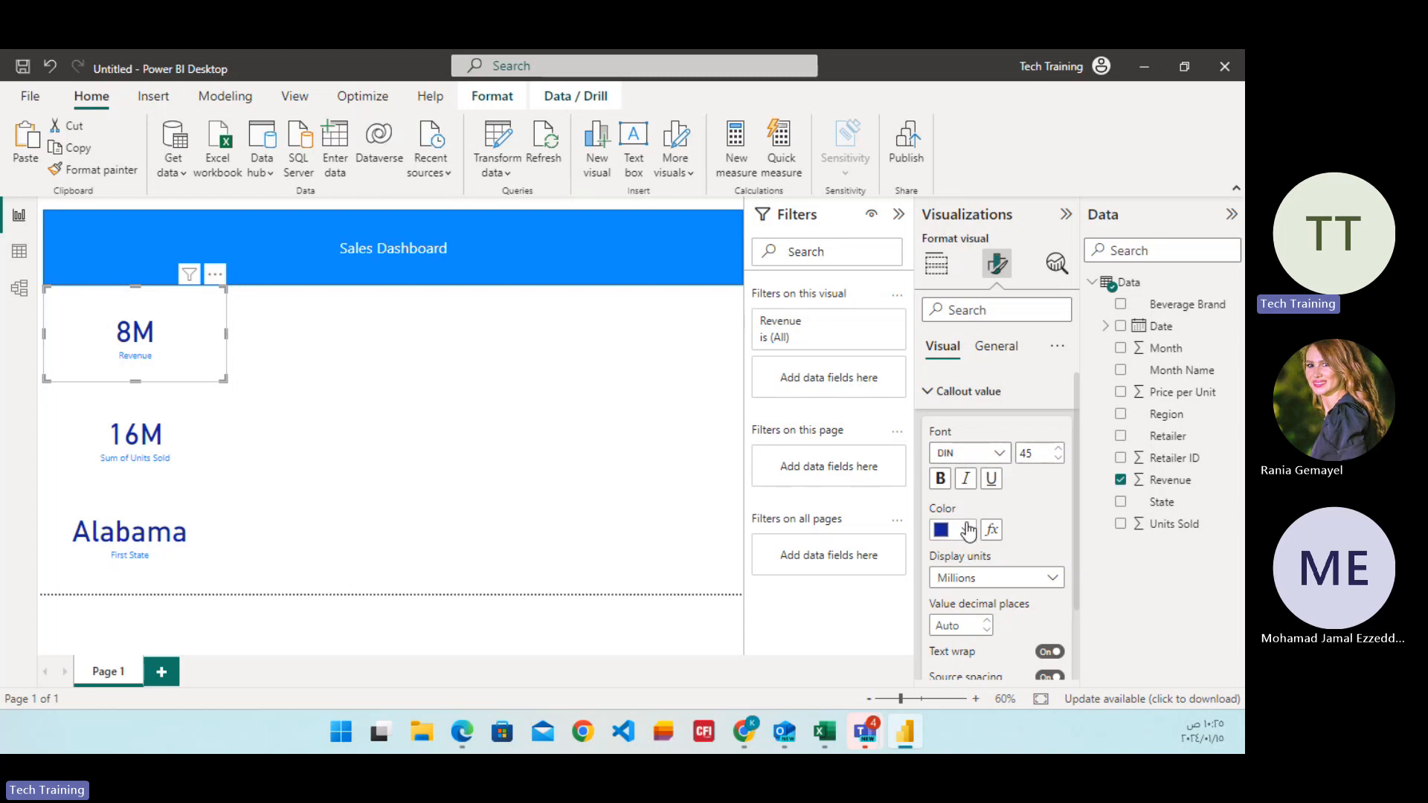
scroll(967, 529, "down", 2)
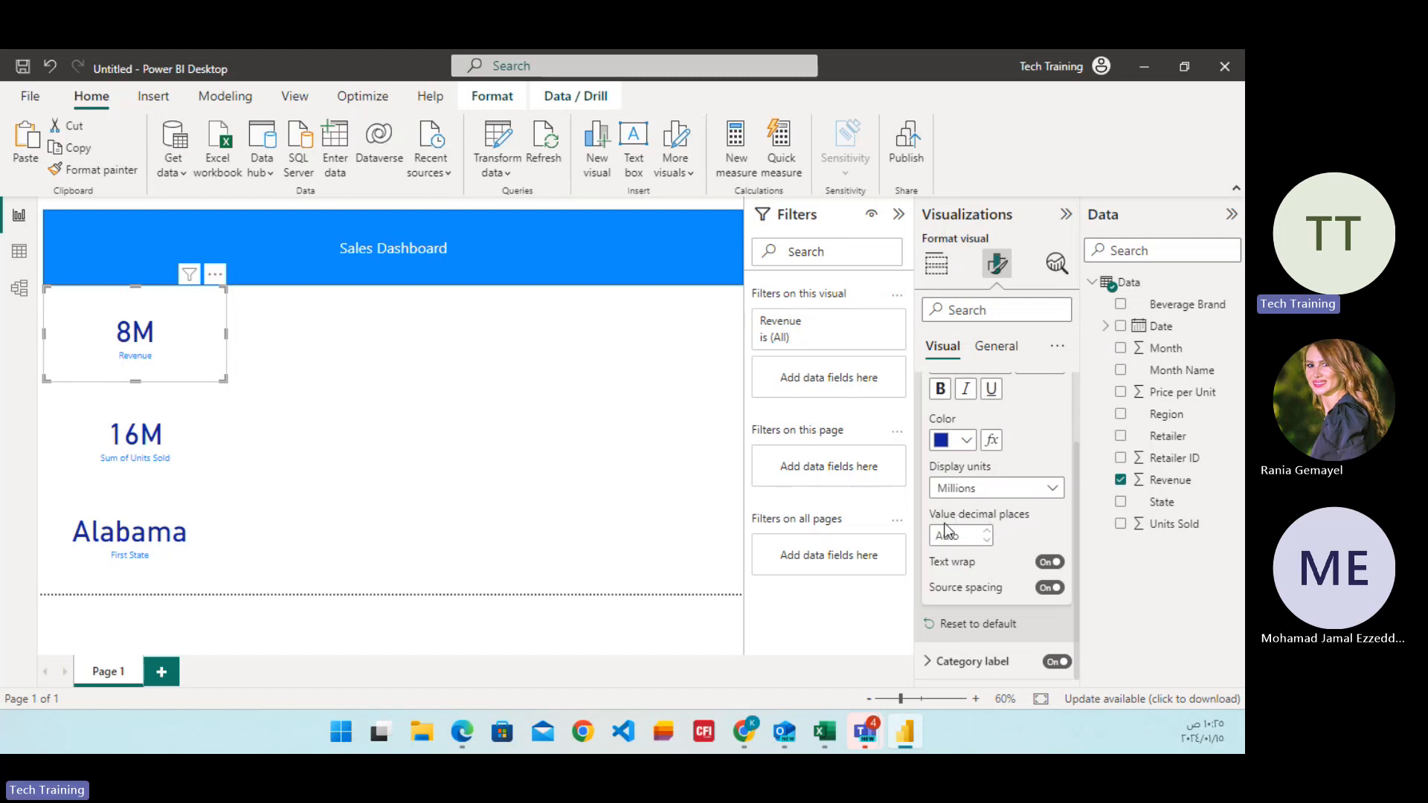
left_click(138, 445)
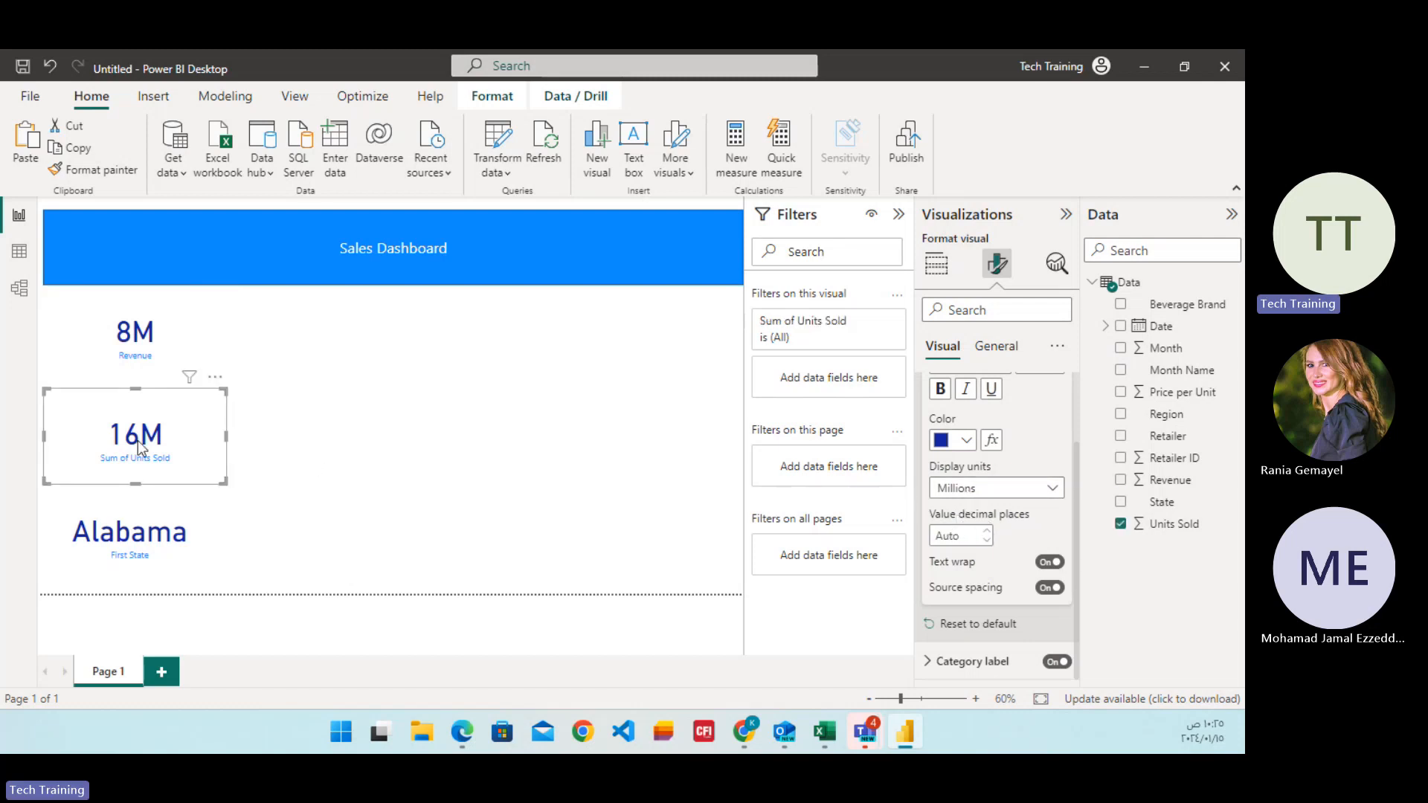
left_click(1047, 493)
left_click(1047, 493)
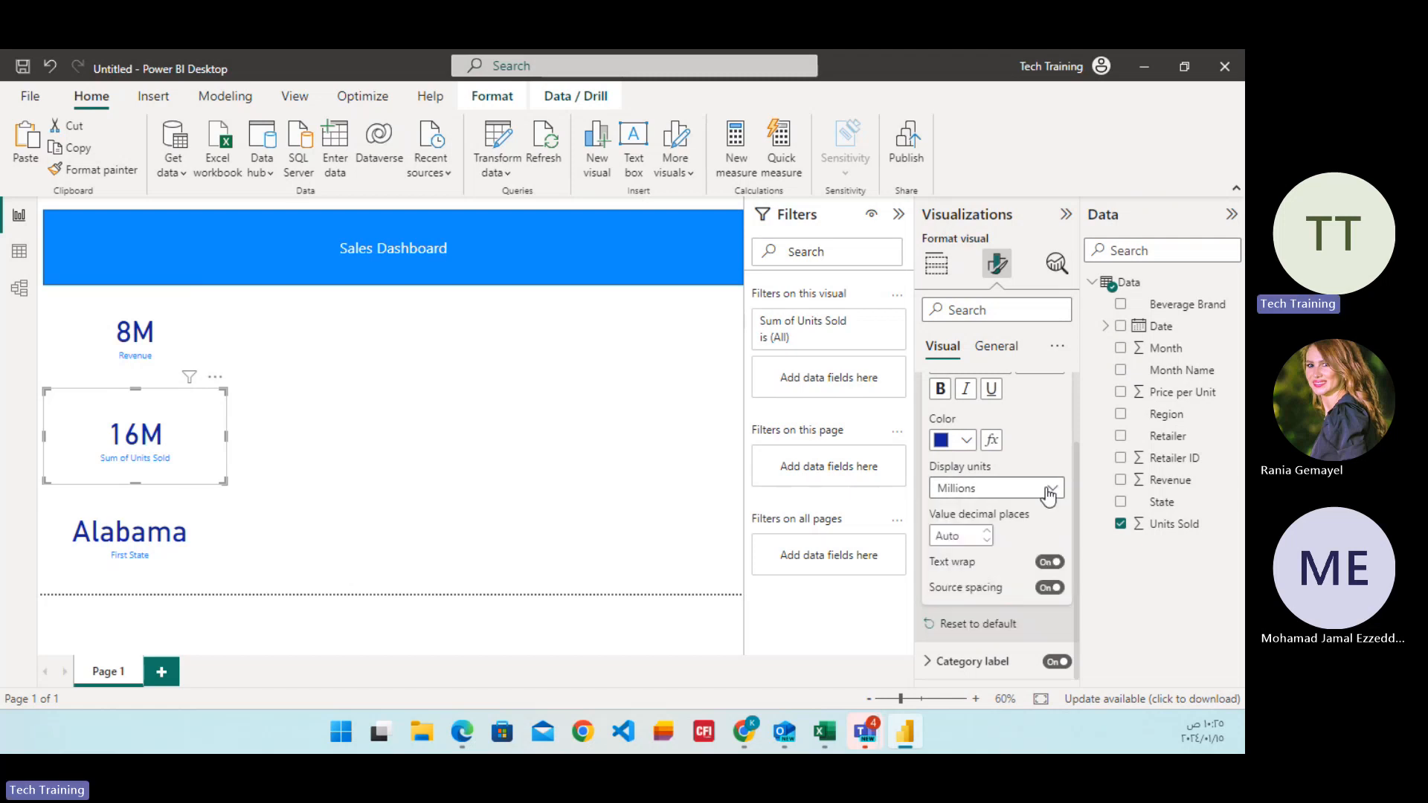
left_click(140, 547)
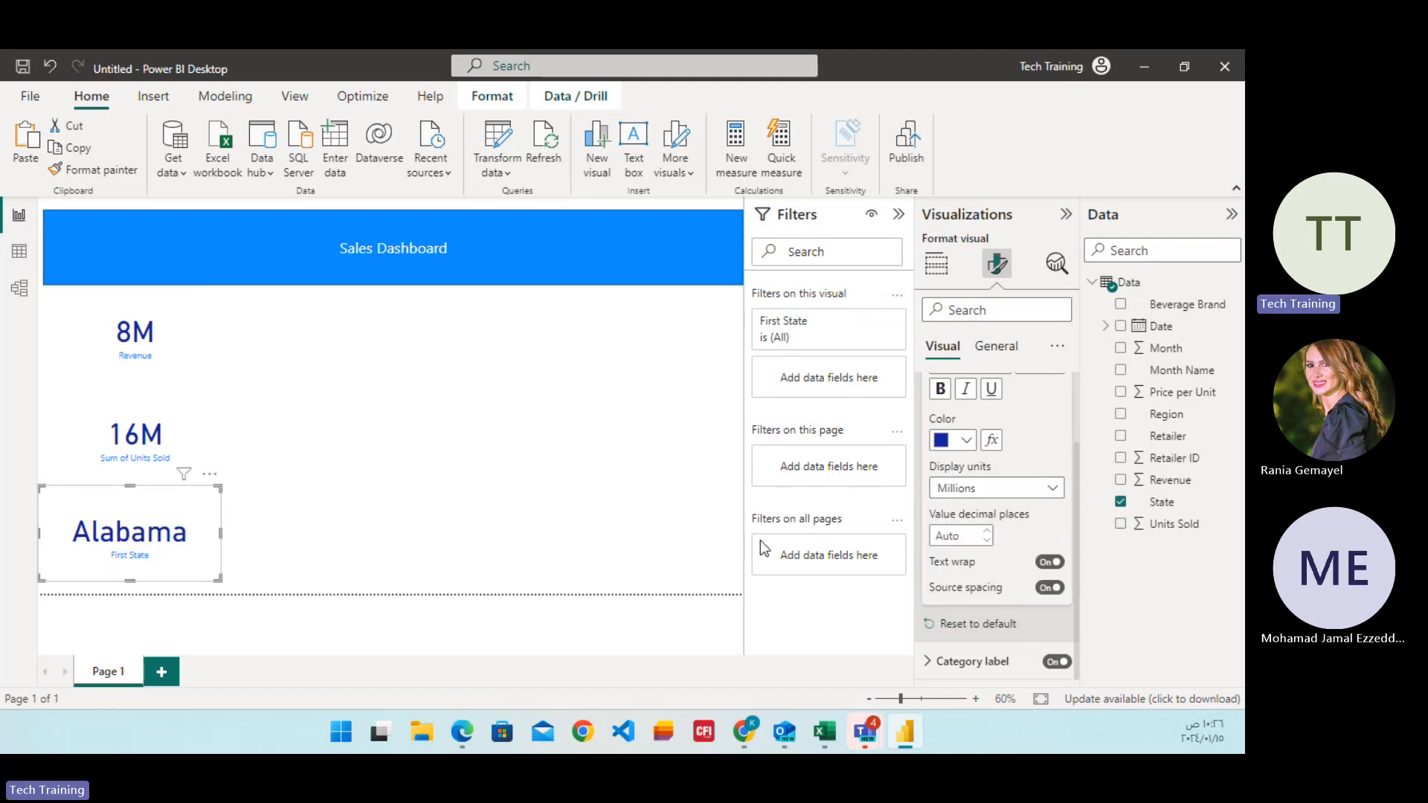
left_click(1051, 503)
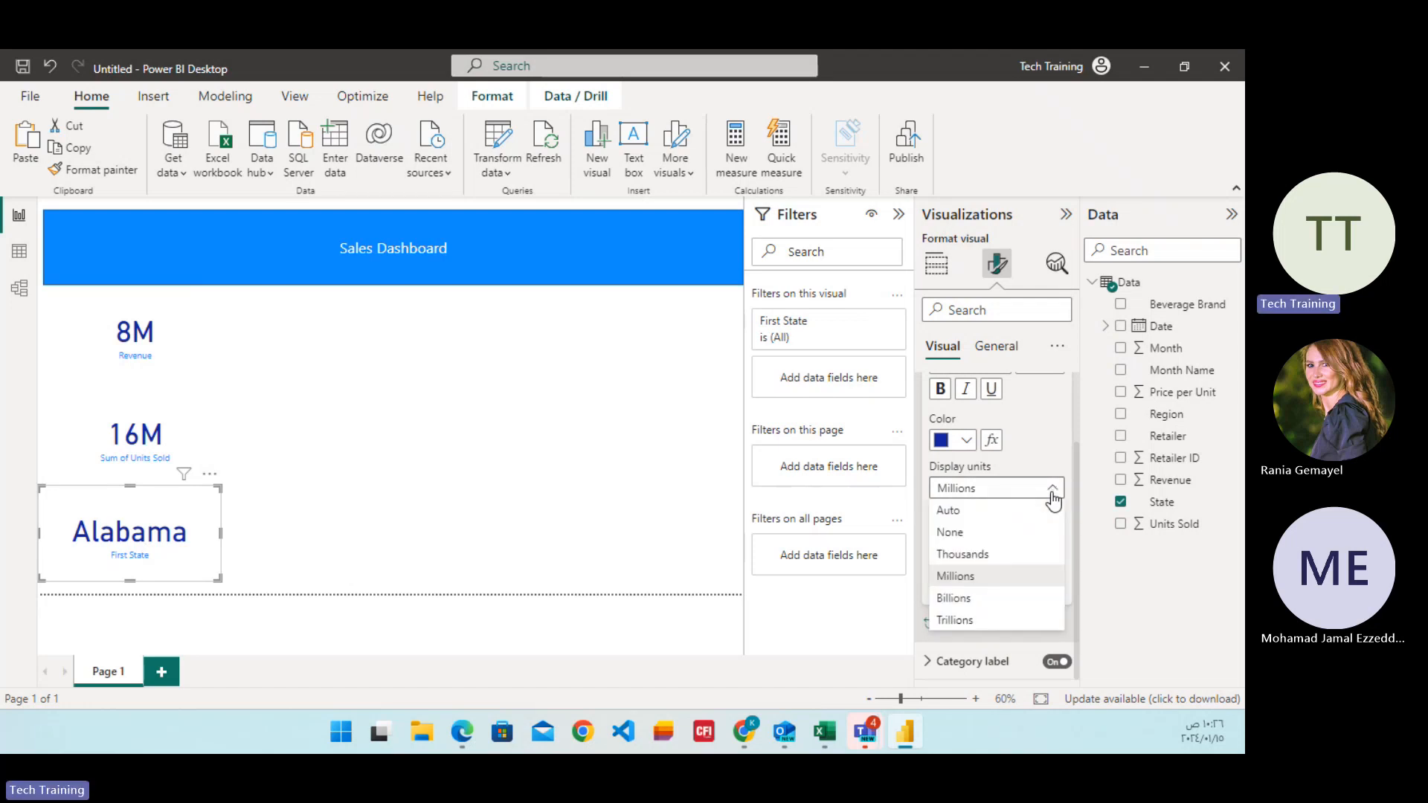
left_click(1051, 497)
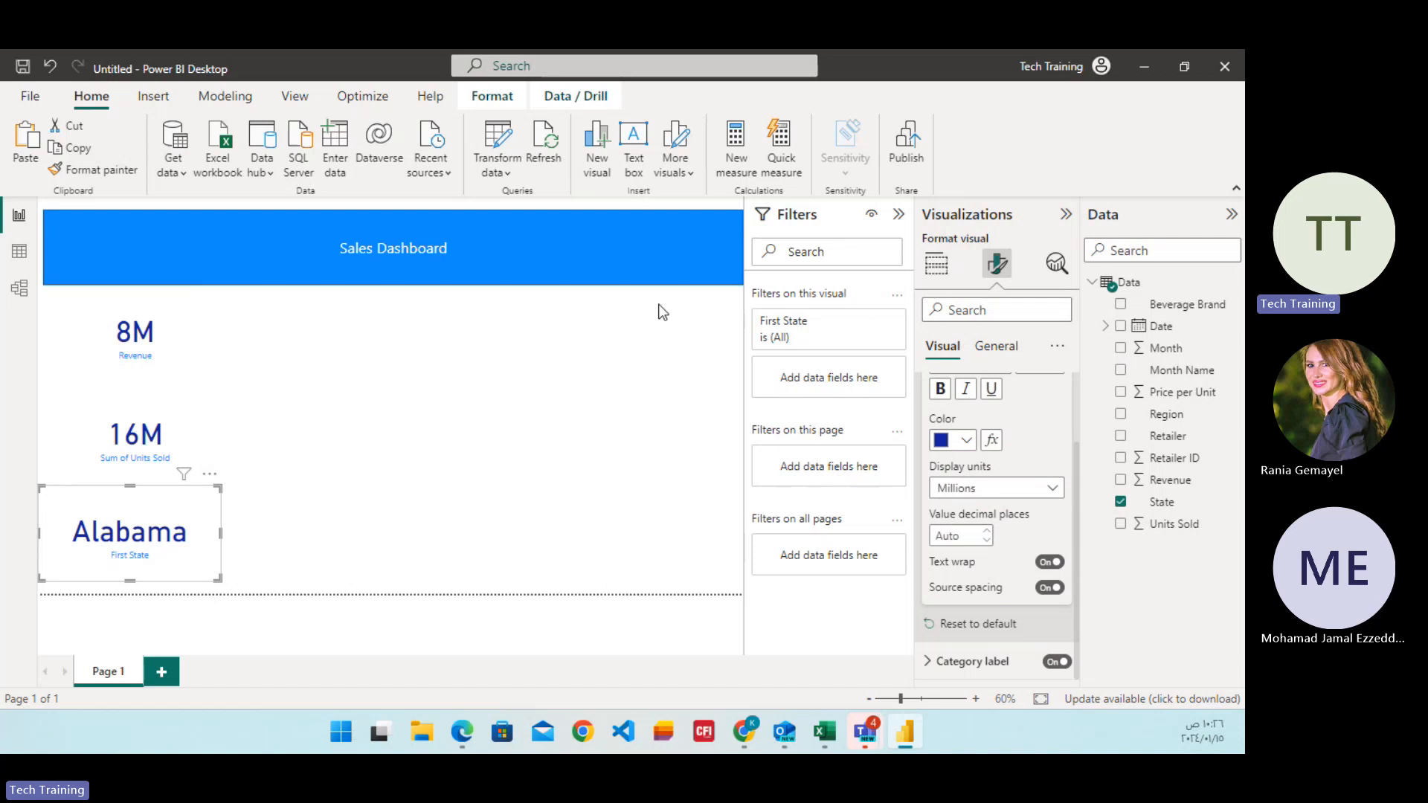
left_click(937, 264)
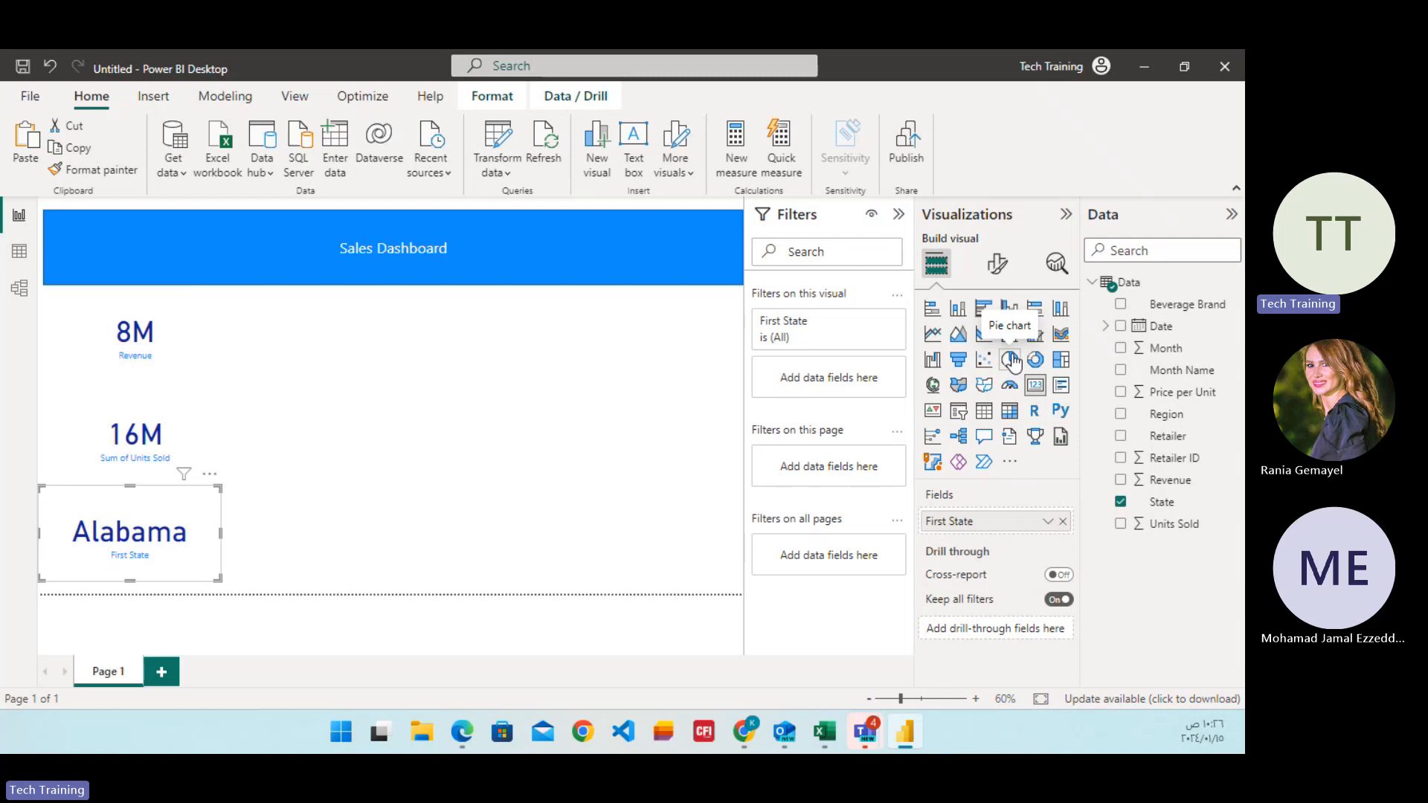
Try converting the State card to a stacked column chart and undo the conversion.
left_click(957, 312)
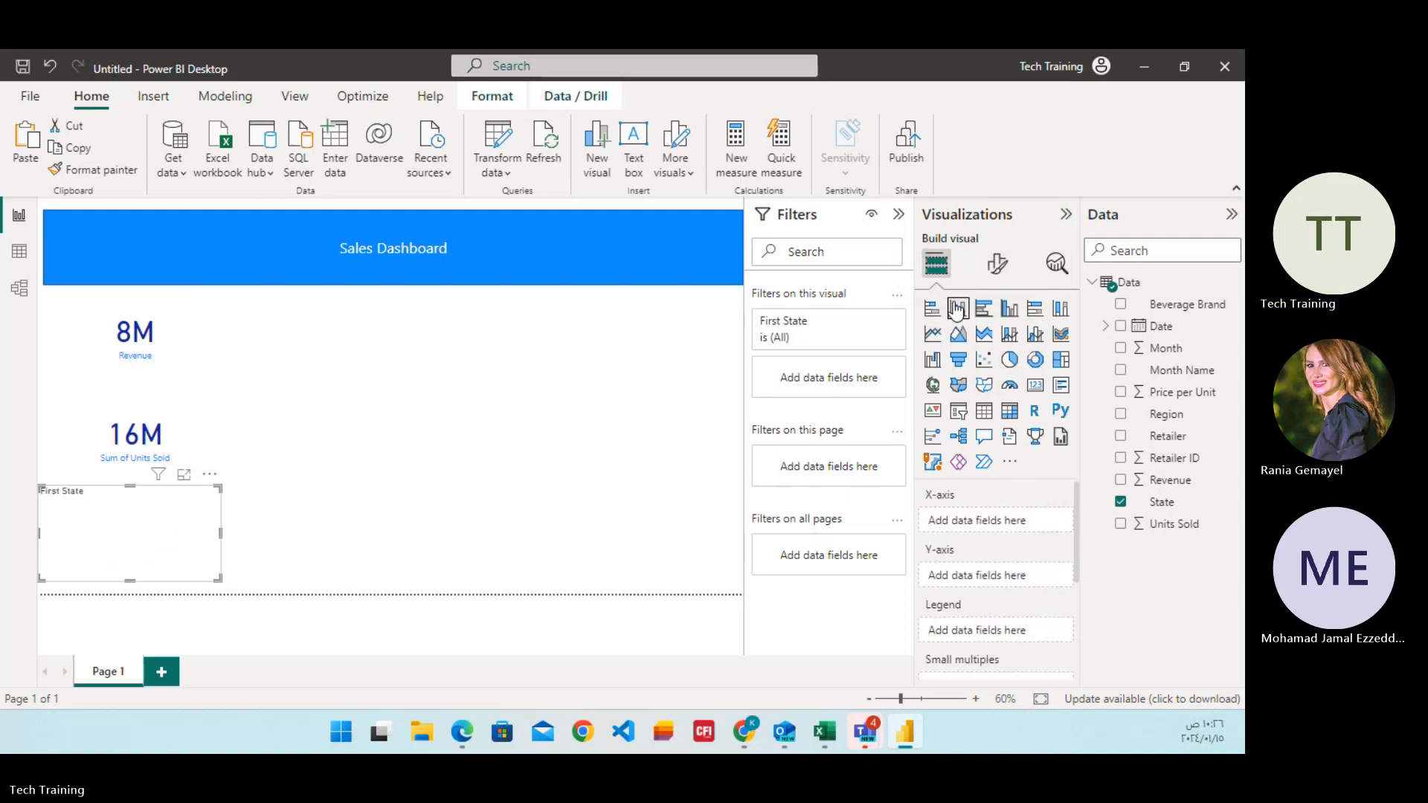
key("ctrl+z")
Add a separate stacked bar chart showing the sum of Units Sold by Month Name.
left_click(621, 423)
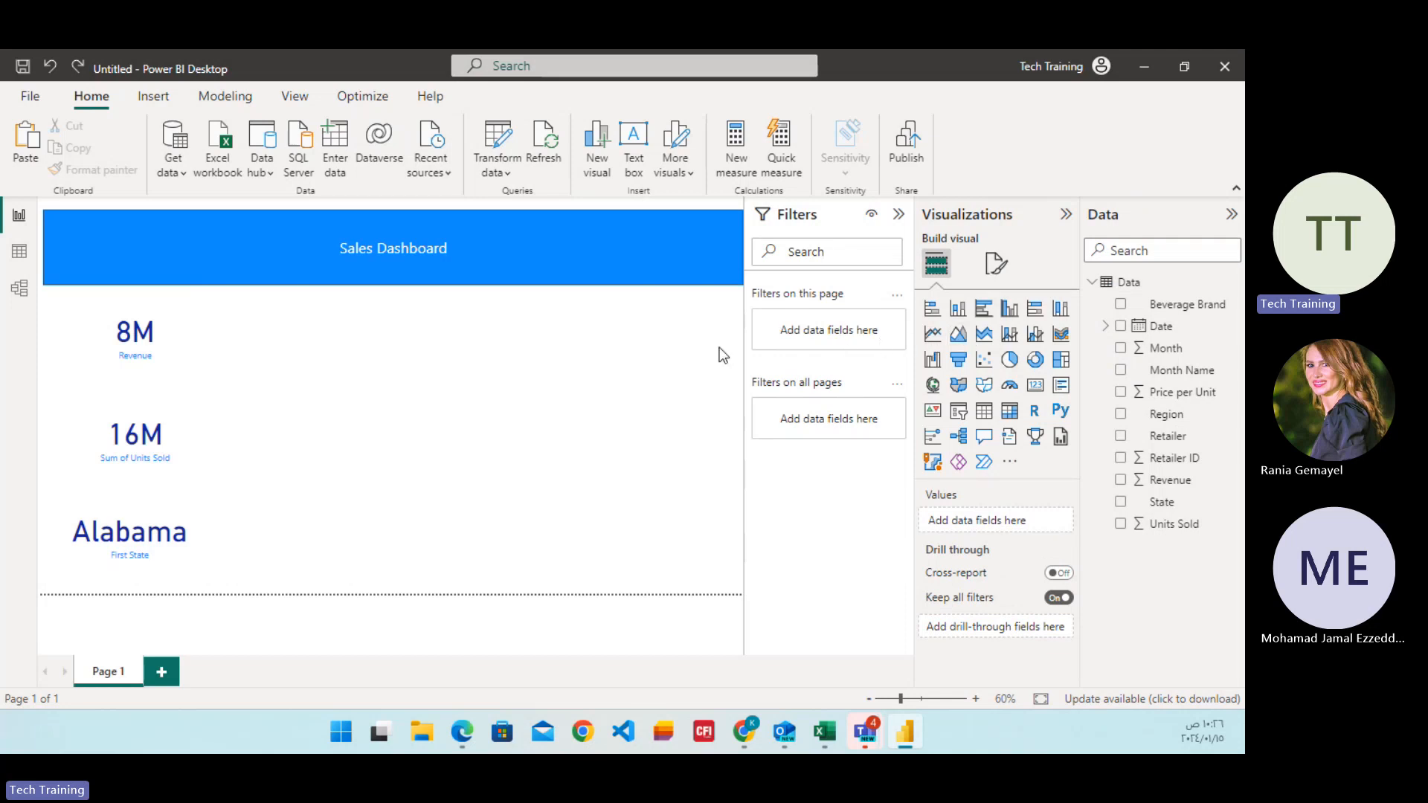
left_click(940, 312)
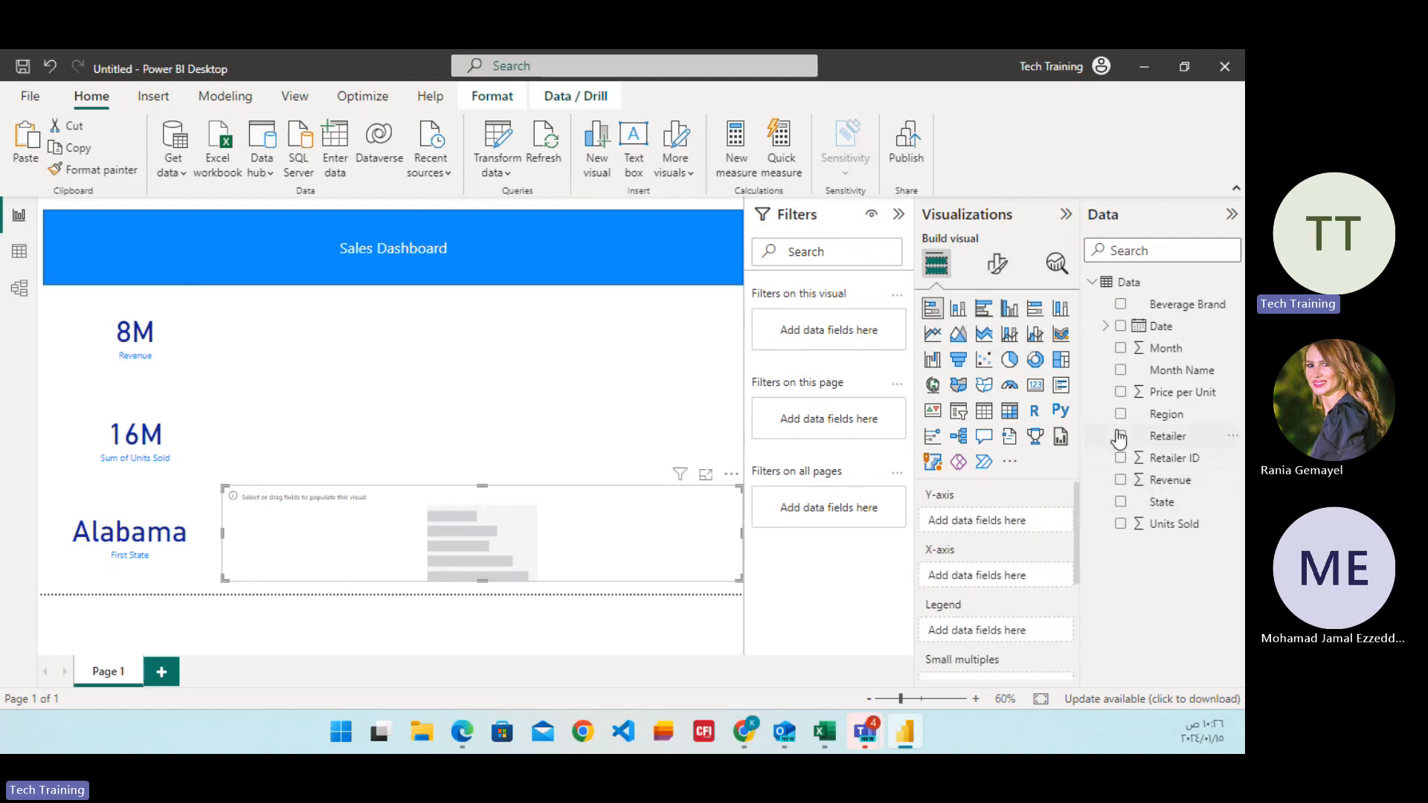
left_click(1121, 349)
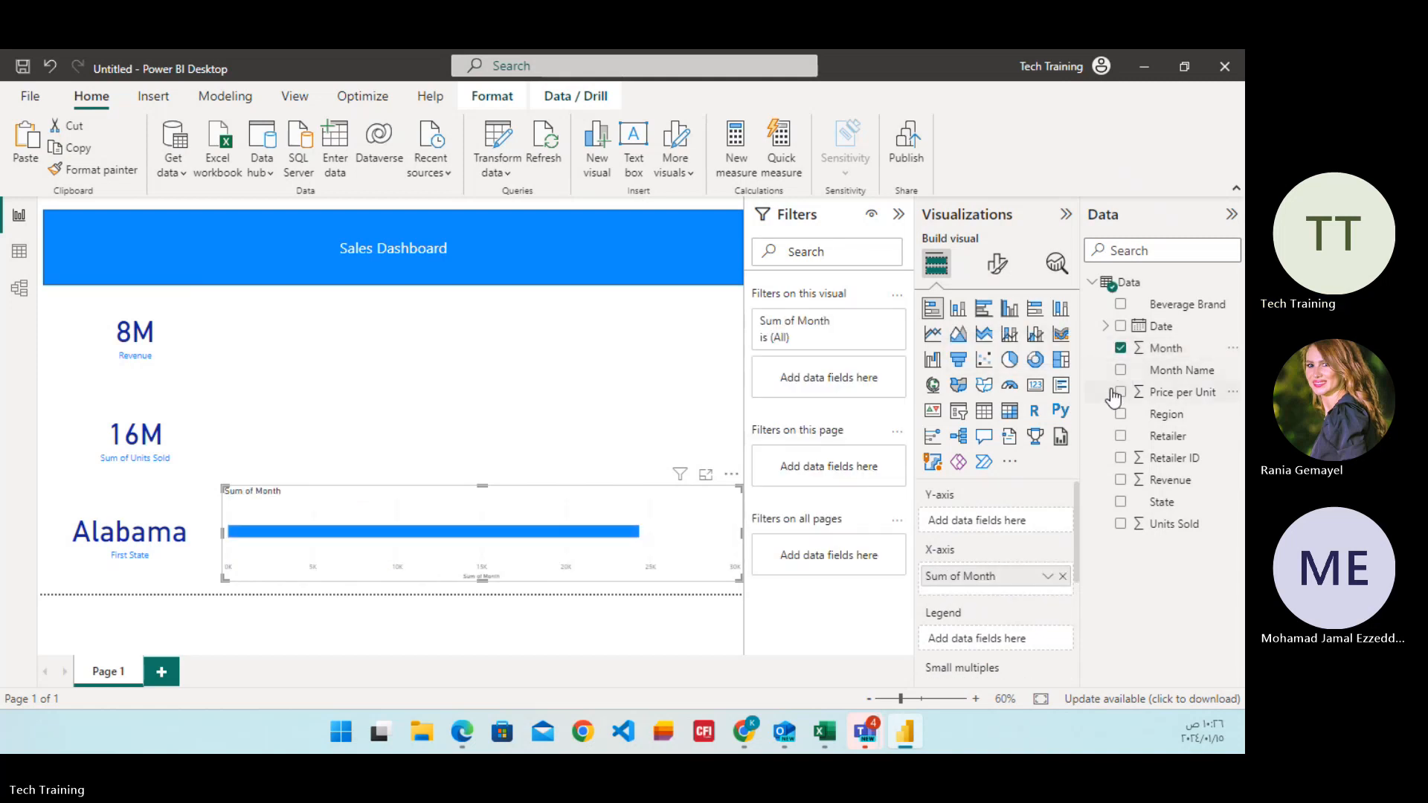
left_click(1121, 348)
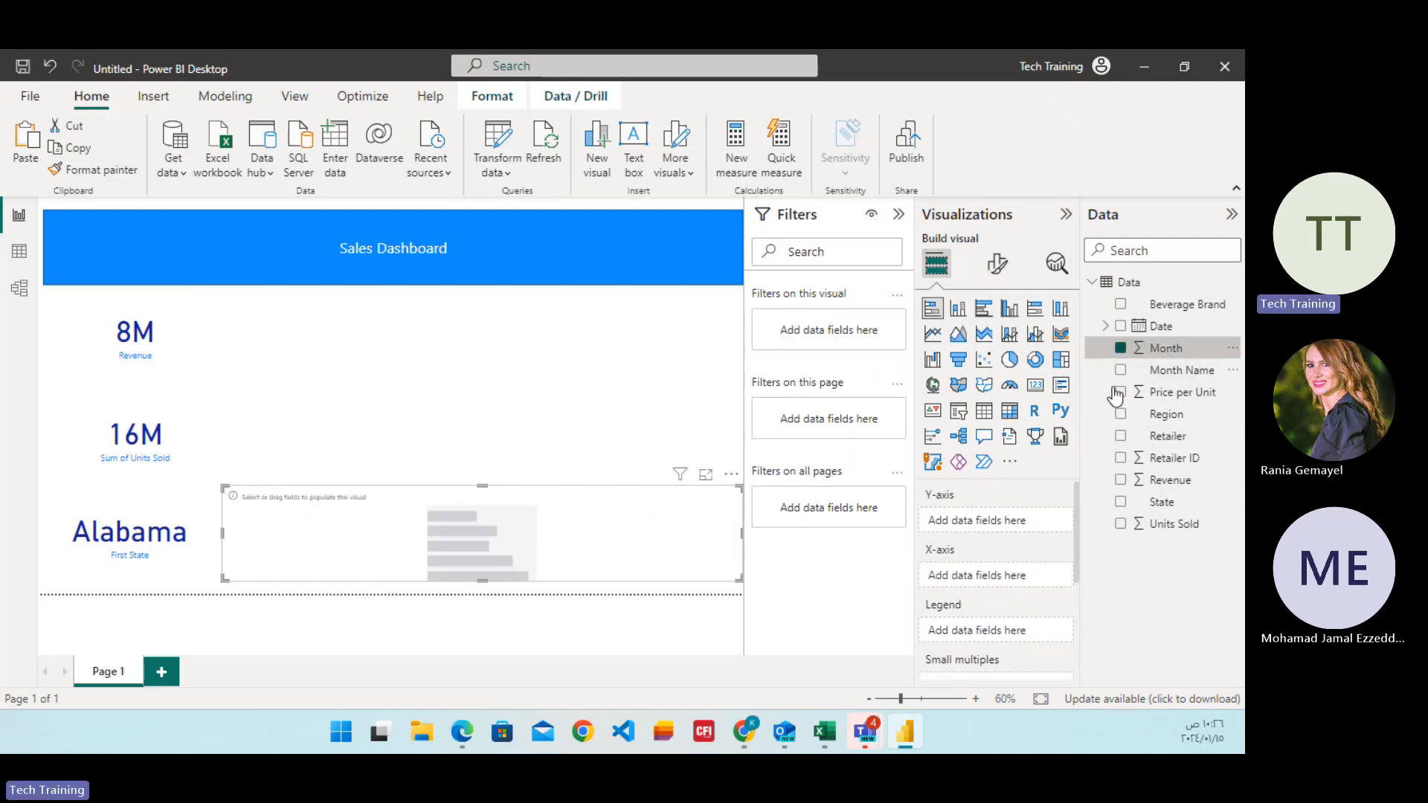
left_click(1120, 524)
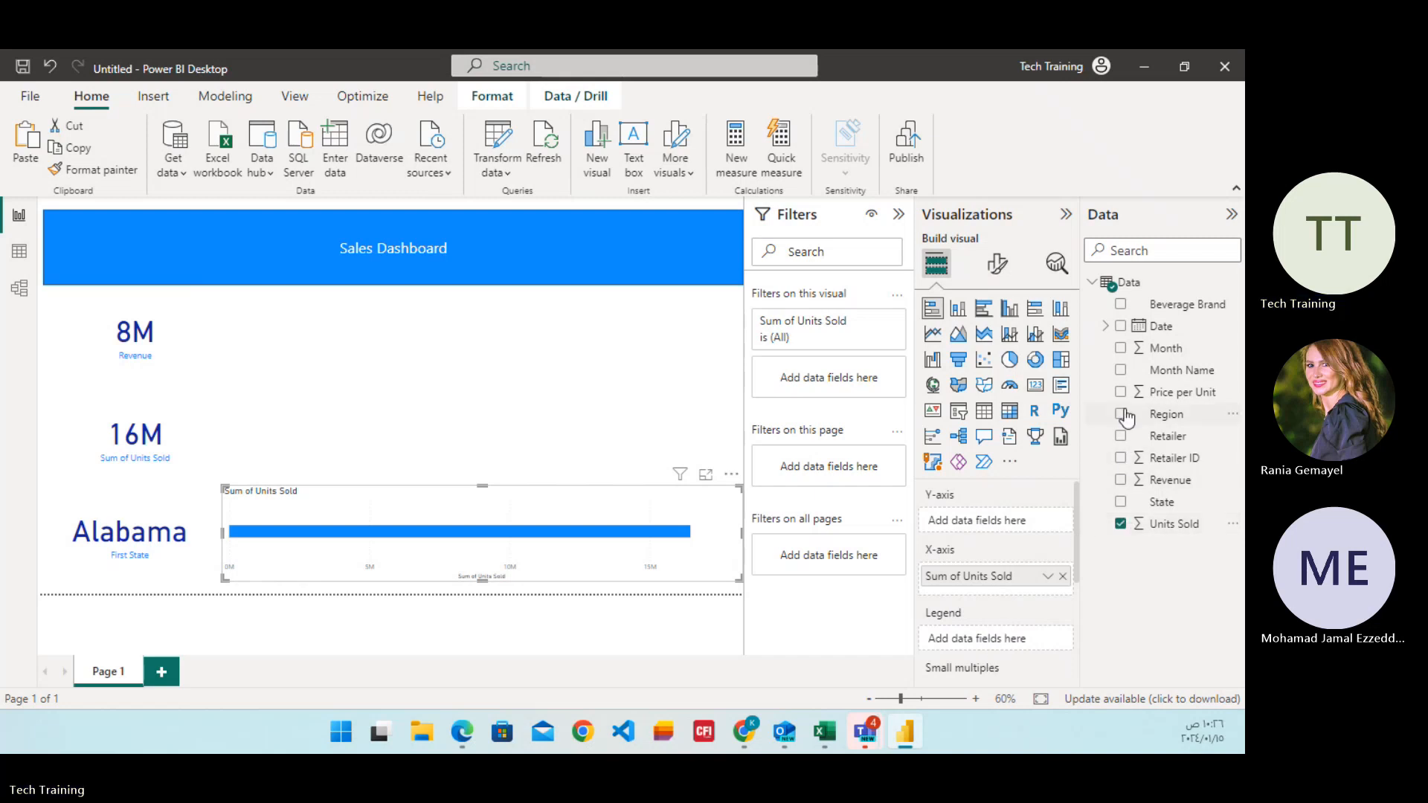
left_click(1120, 372)
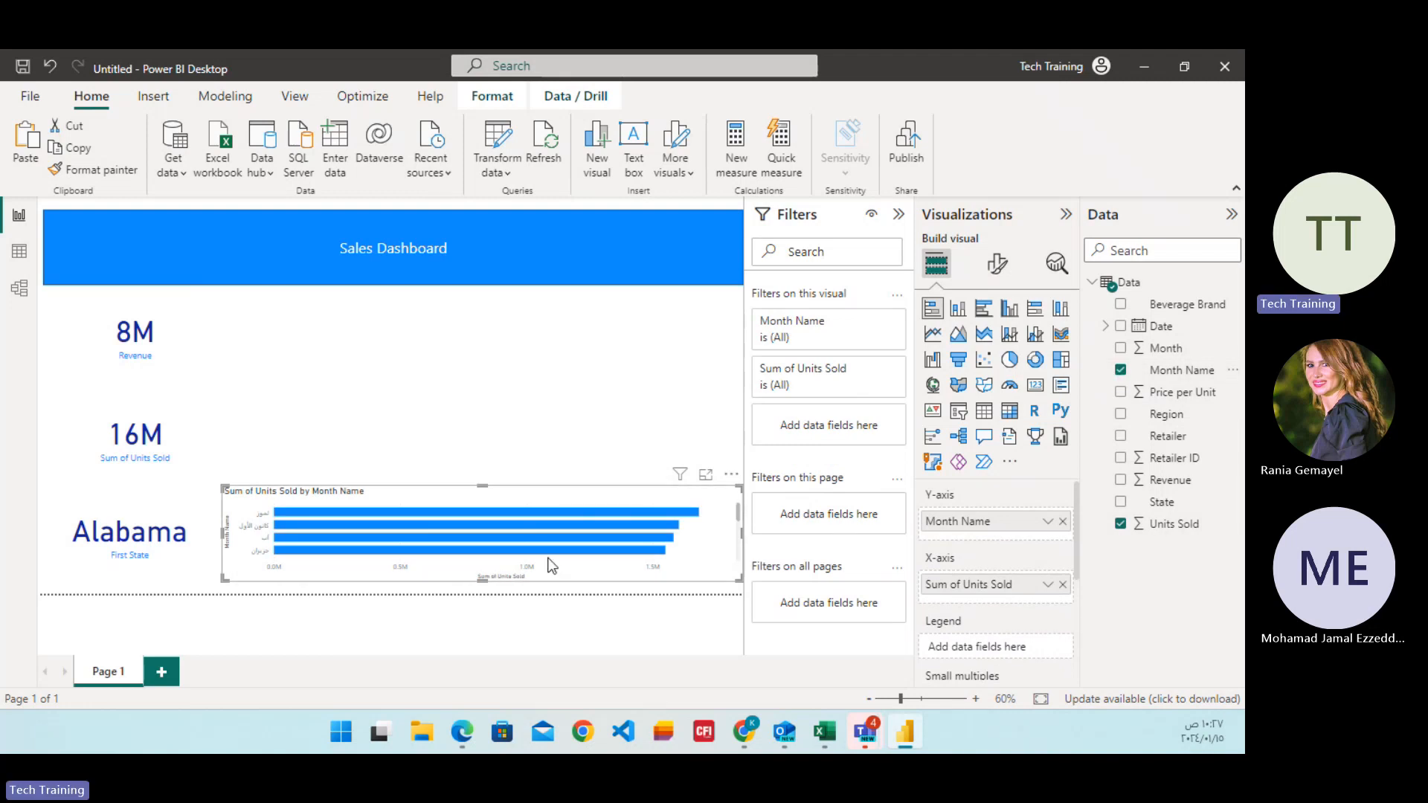
Enlarge the bar chart and move it beside the cards so it spans from below the banner to just above the dotted line.
left_click_drag(483, 484, 483, 387)
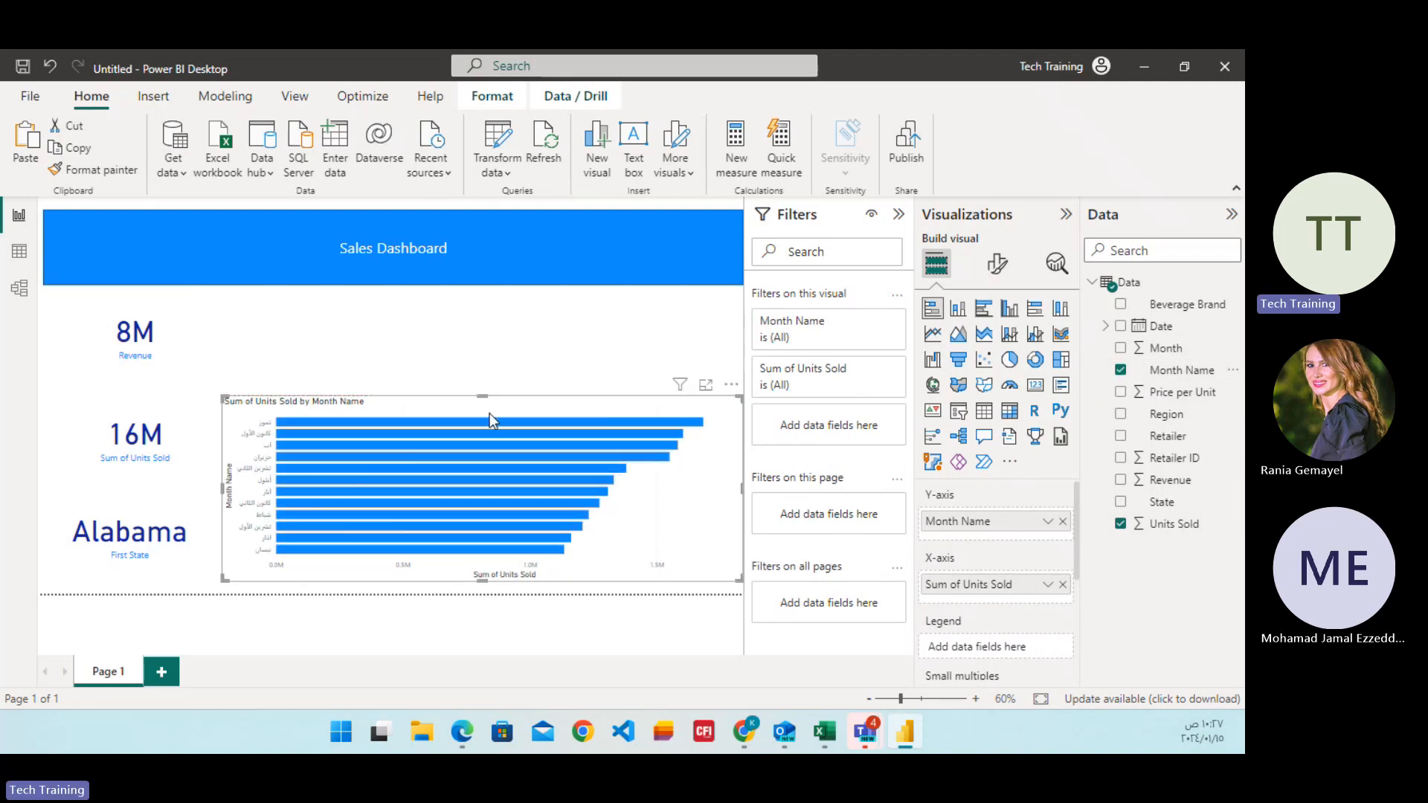
left_click_drag(506, 344, 498, 300)
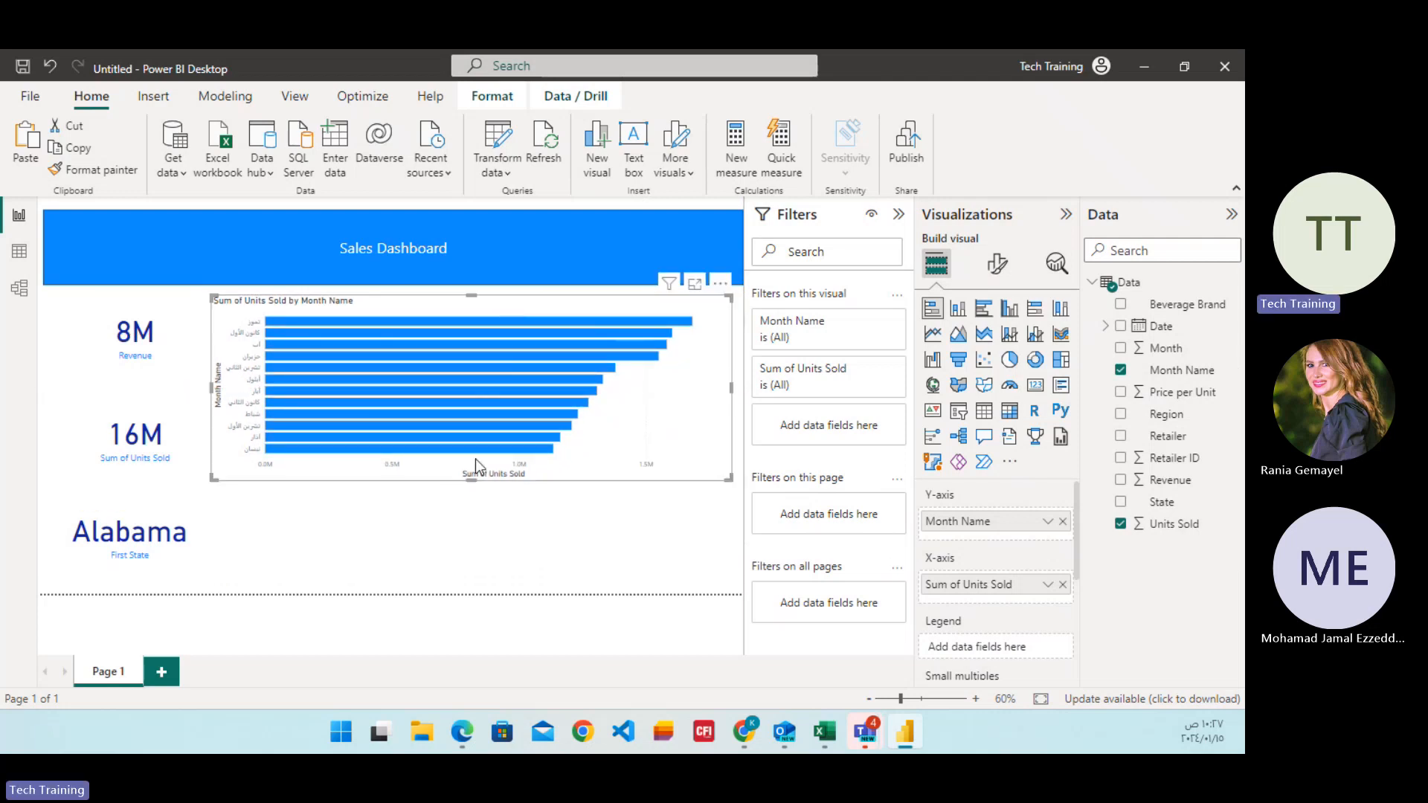
left_click_drag(471, 480, 470, 580)
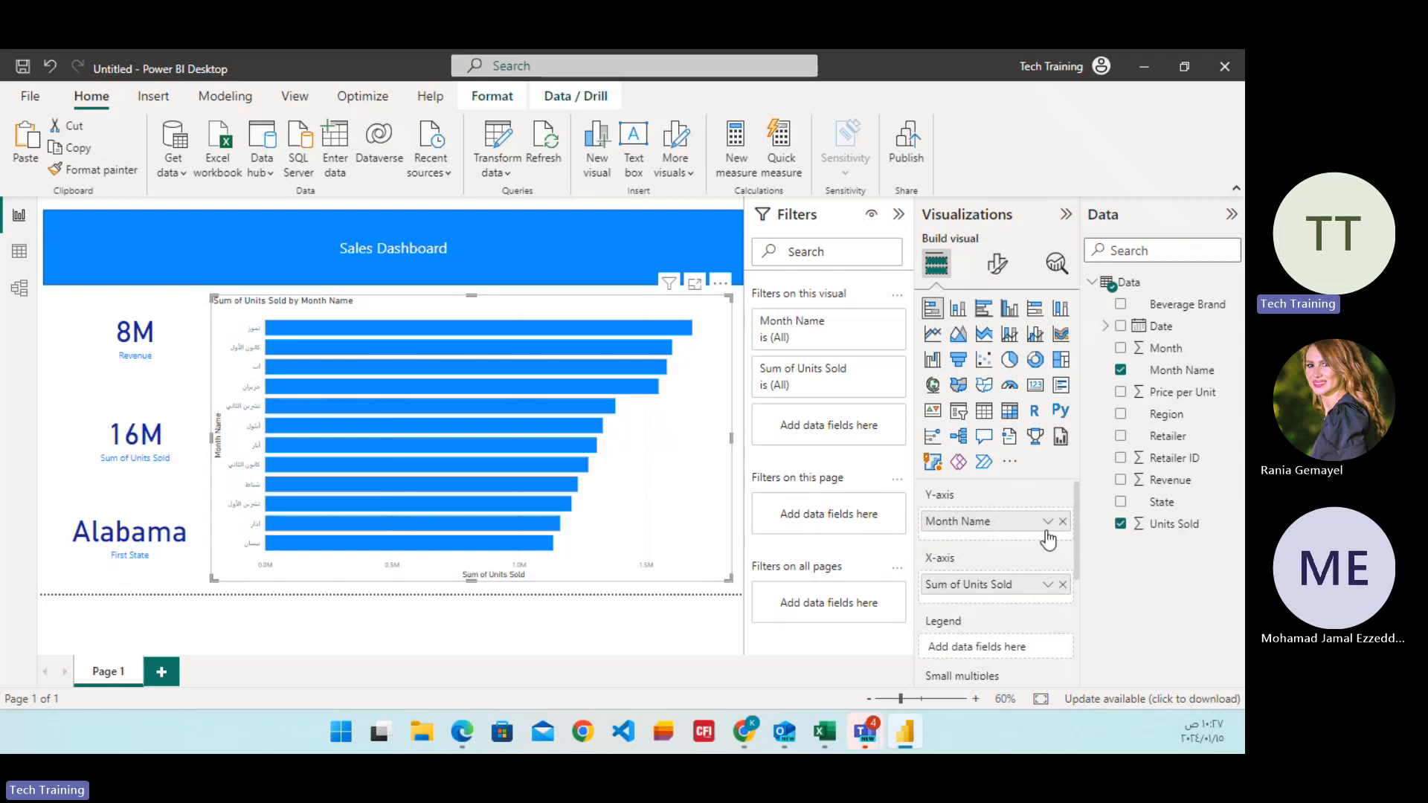
Examine the bar chart's general formatting options for effects, title, header icons and alt text.
left_click(997, 263)
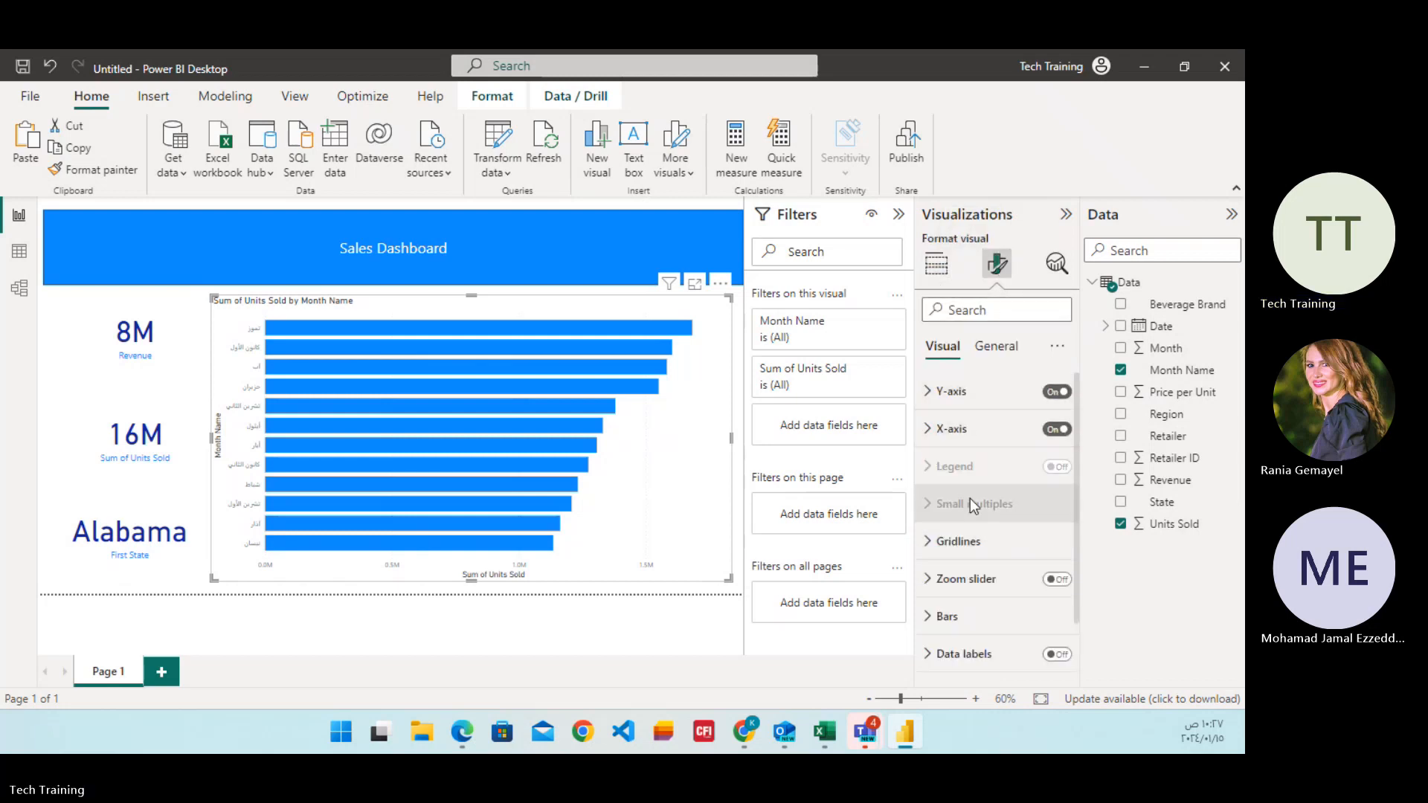
left_click(995, 348)
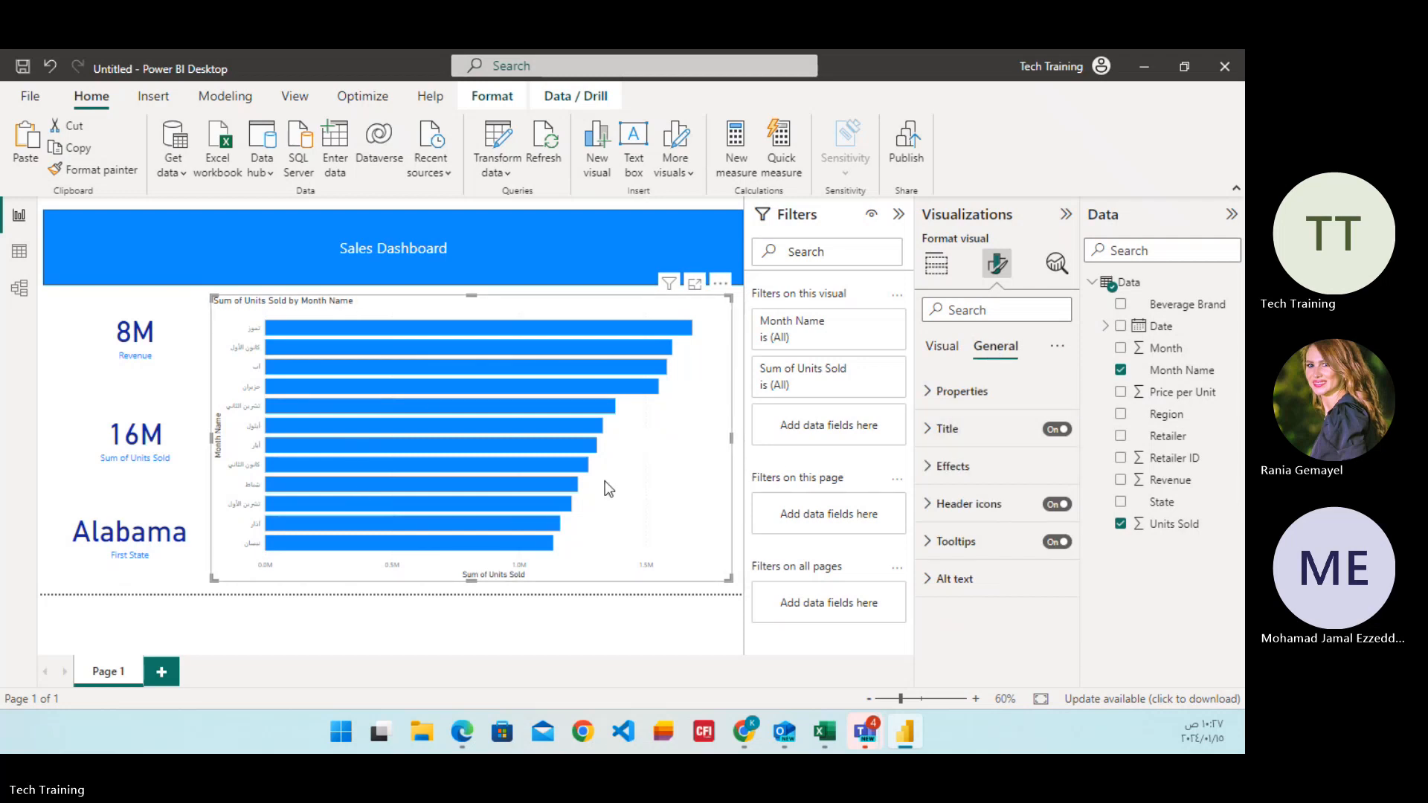
left_click(945, 468)
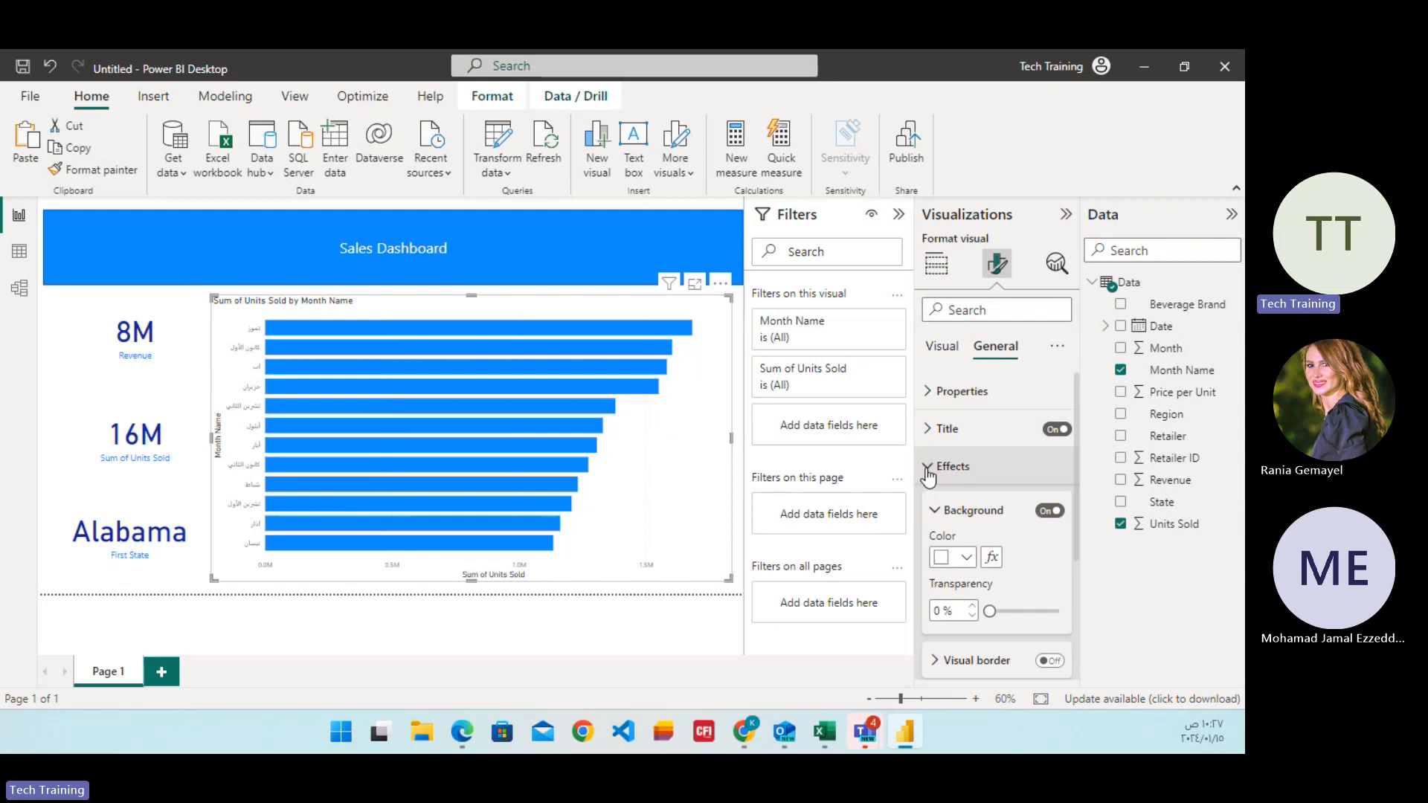
left_click(928, 468)
left_click(930, 429)
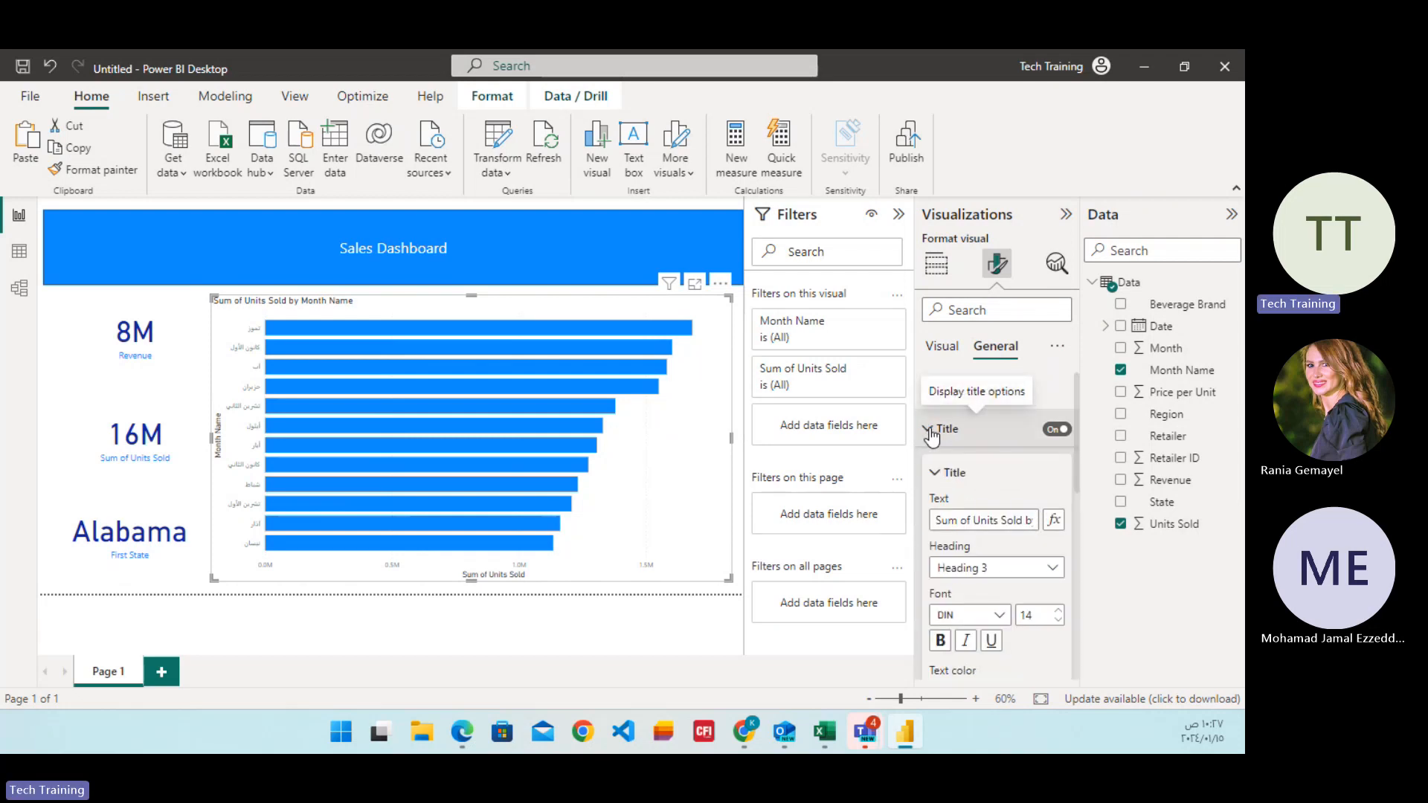
left_click(930, 431)
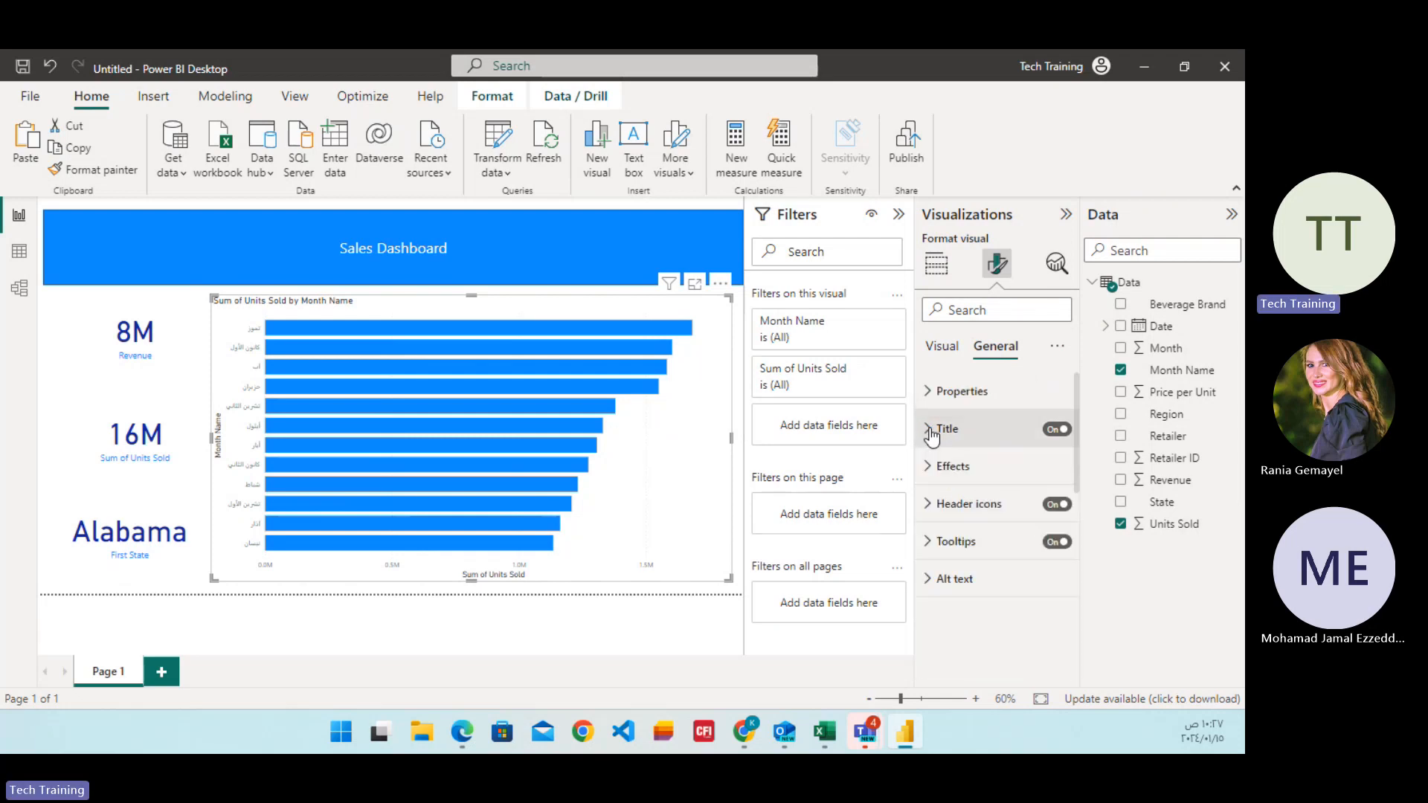
left_click(928, 506)
left_click(928, 505)
left_click(932, 580)
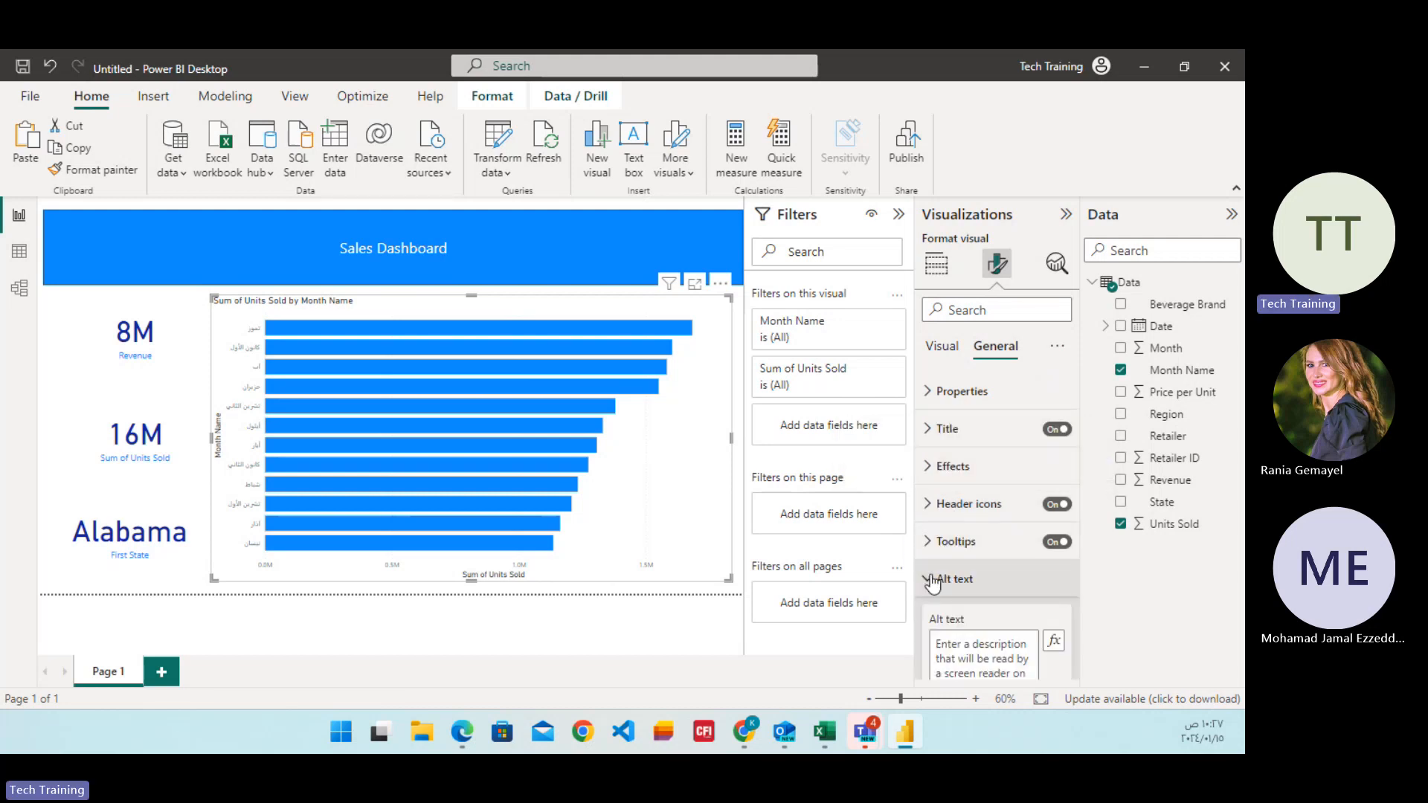
left_click(934, 582)
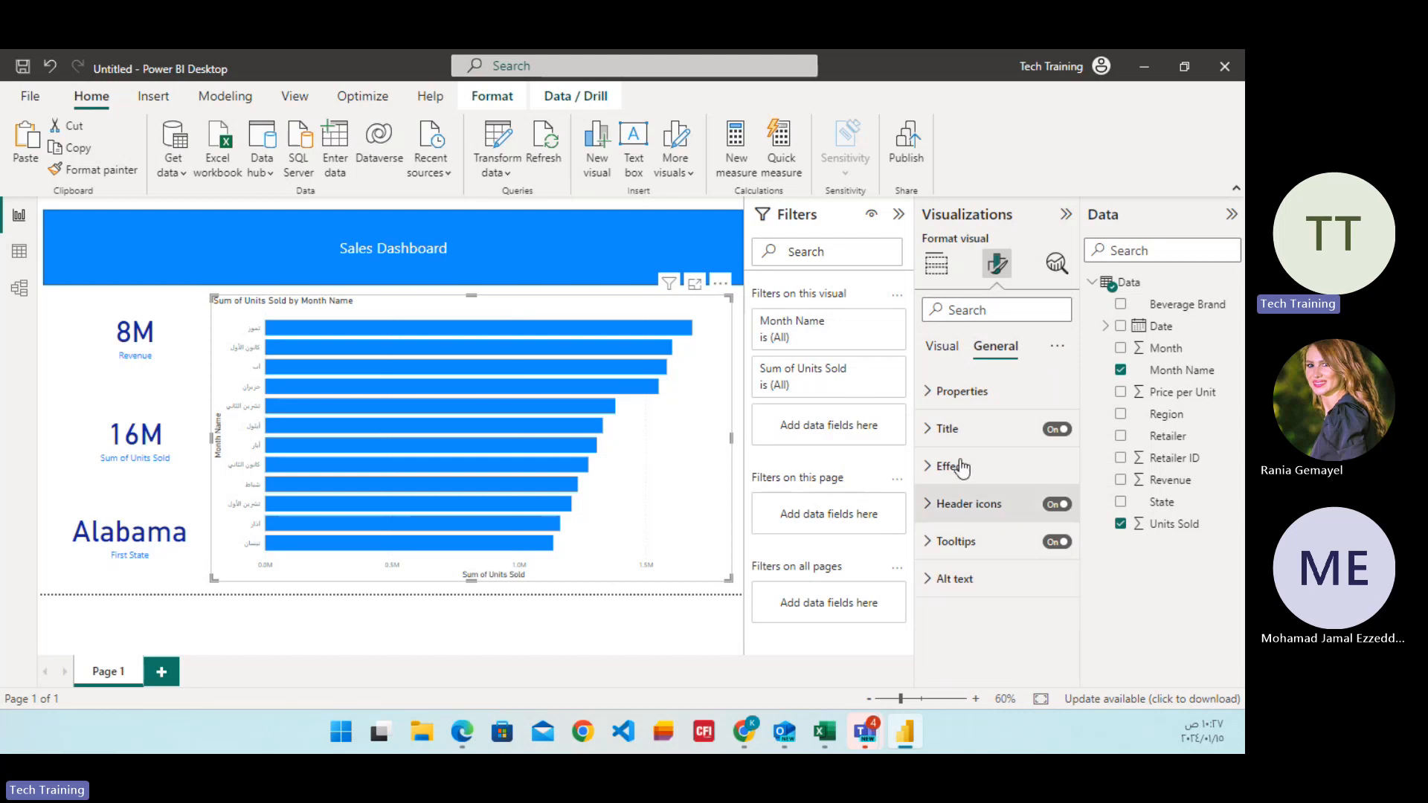
Try the zoom slider on the bar chart and turn it off again.
left_click(941, 347)
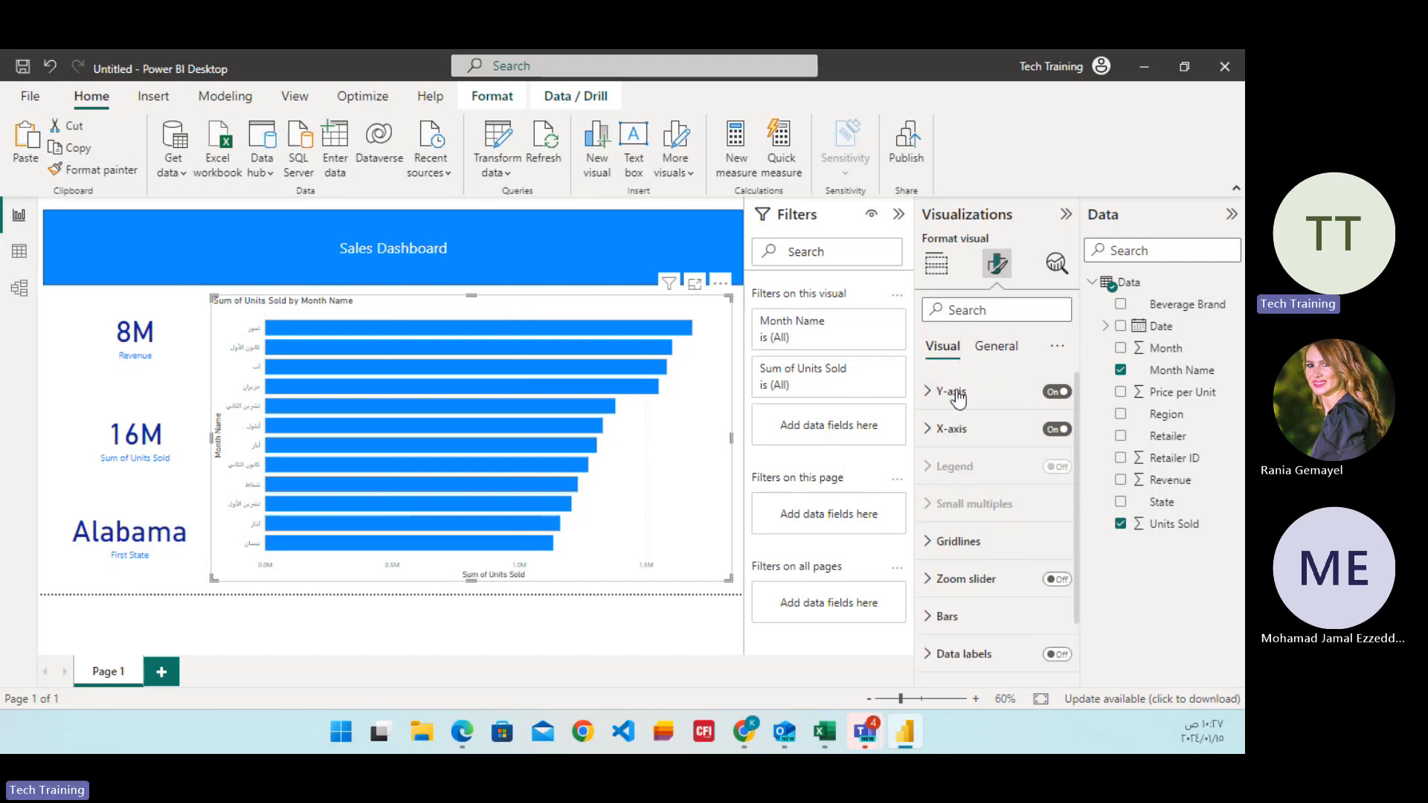
left_click(963, 588)
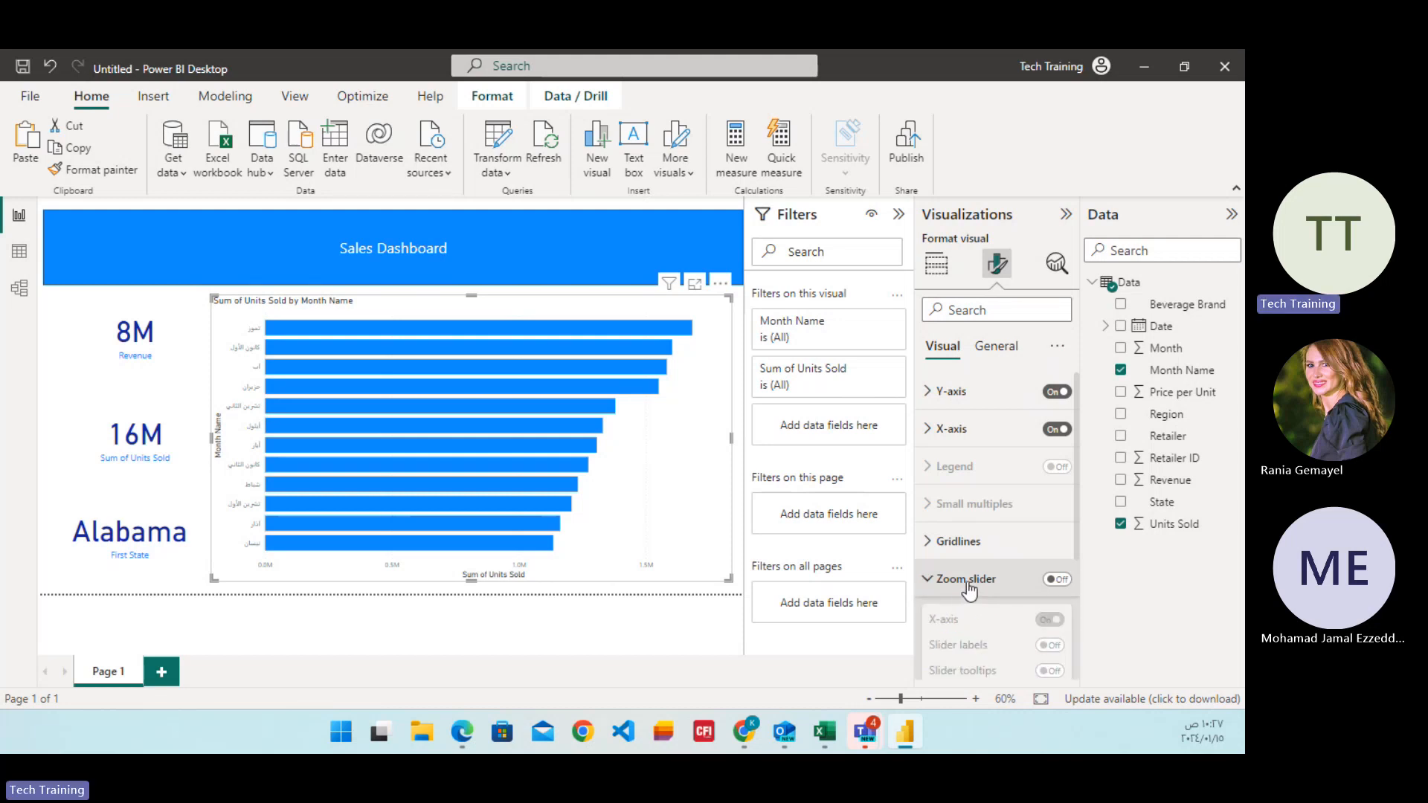
left_click(965, 584)
left_click(1059, 581)
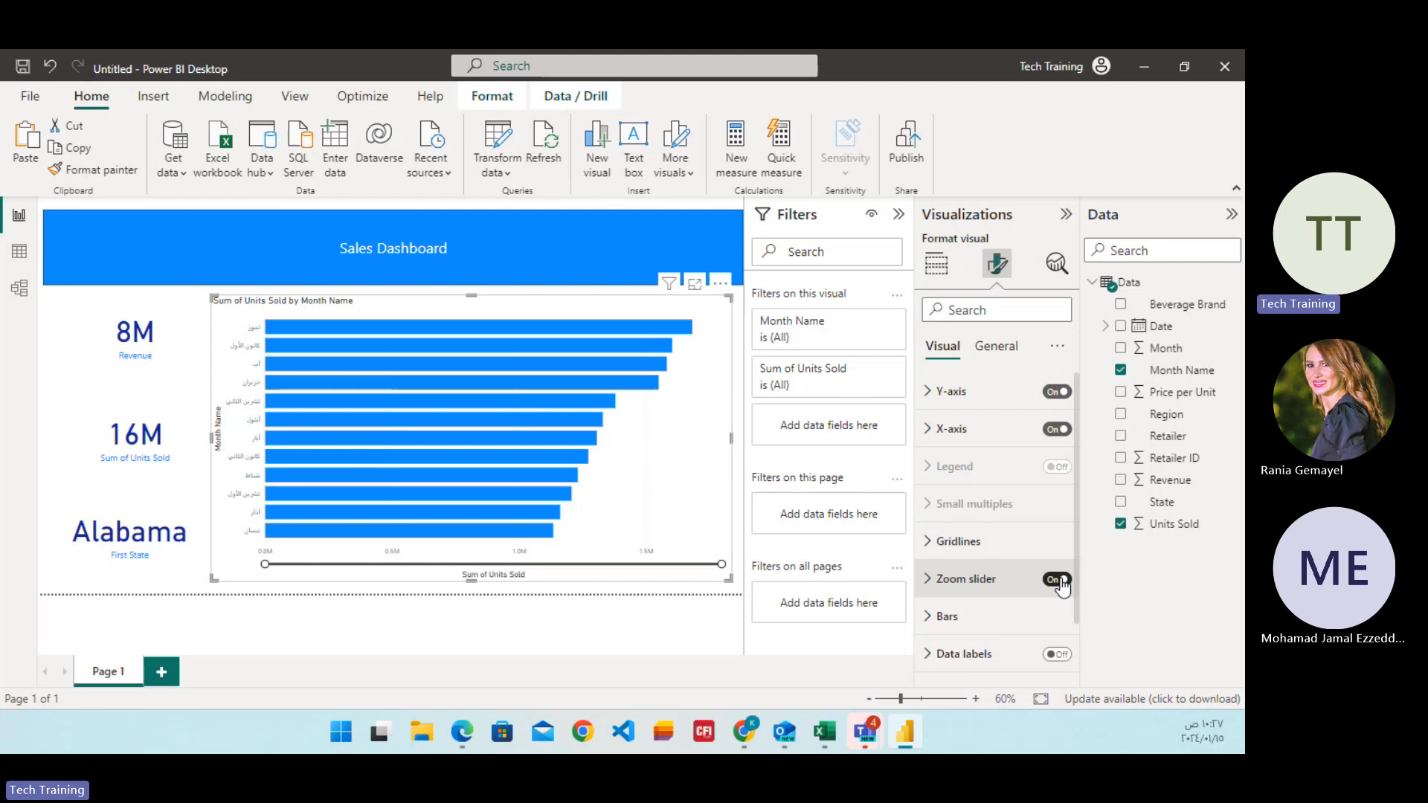
left_click(1060, 581)
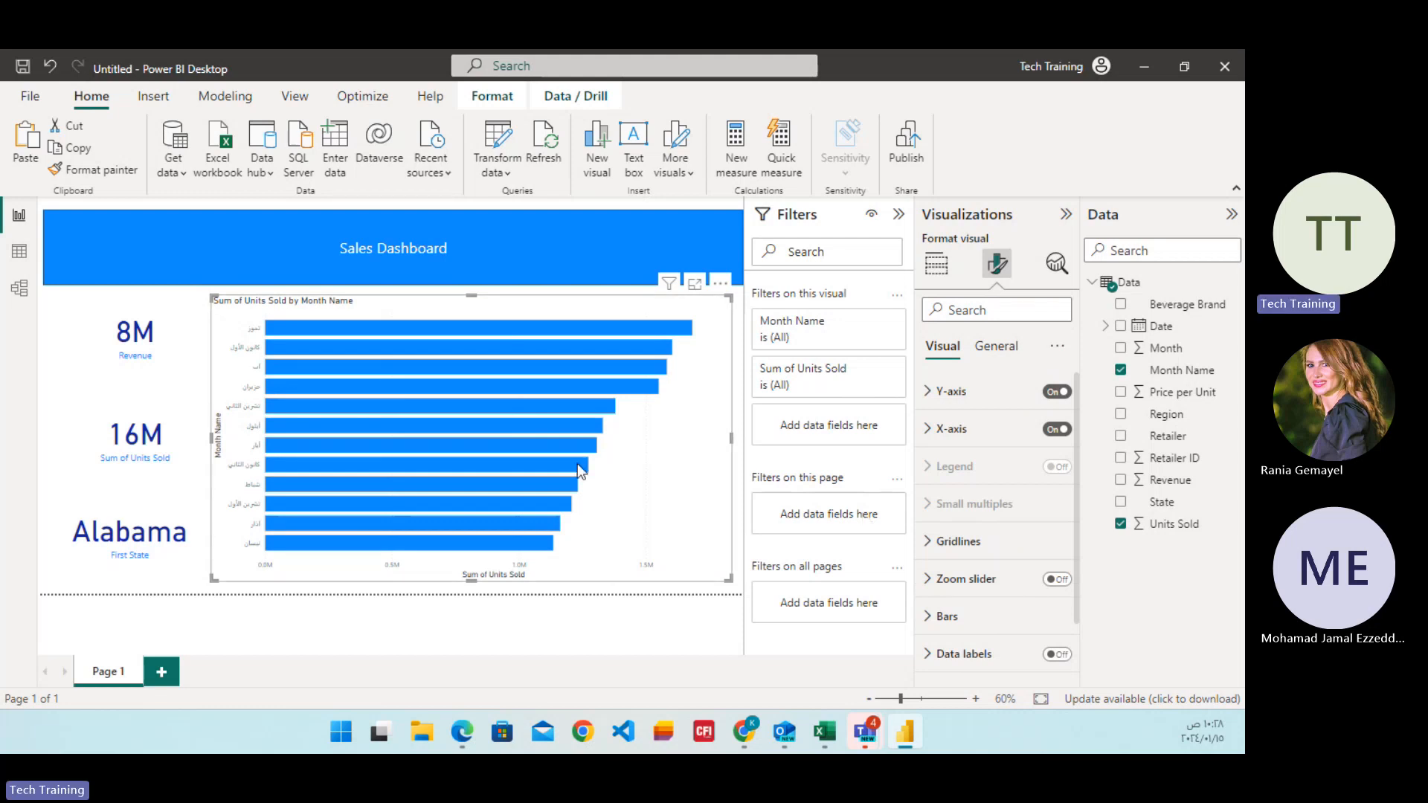
Try the stacked column and clustered bar types for the Units Sold by Month Name chart and convert it to a pie chart.
left_click(938, 269)
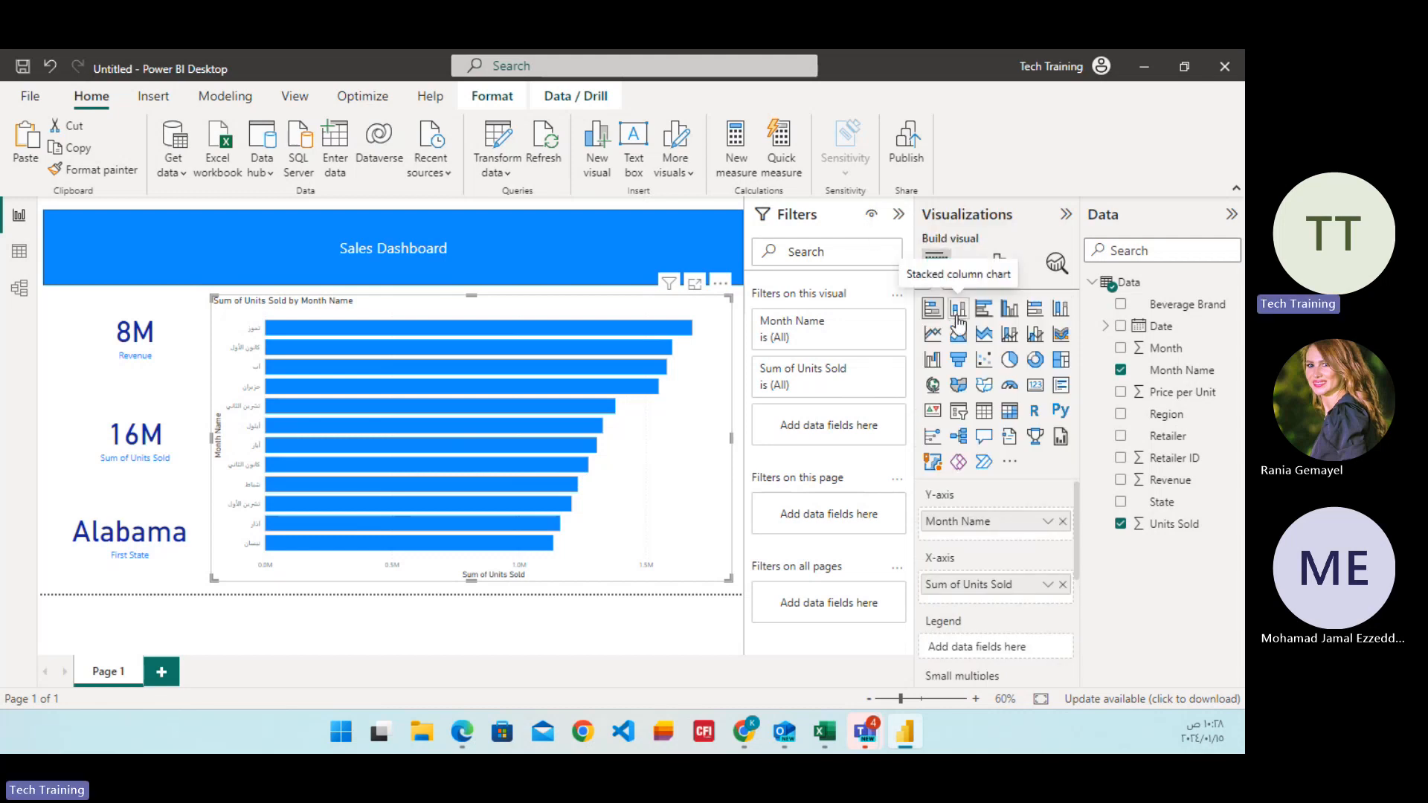
left_click(957, 318)
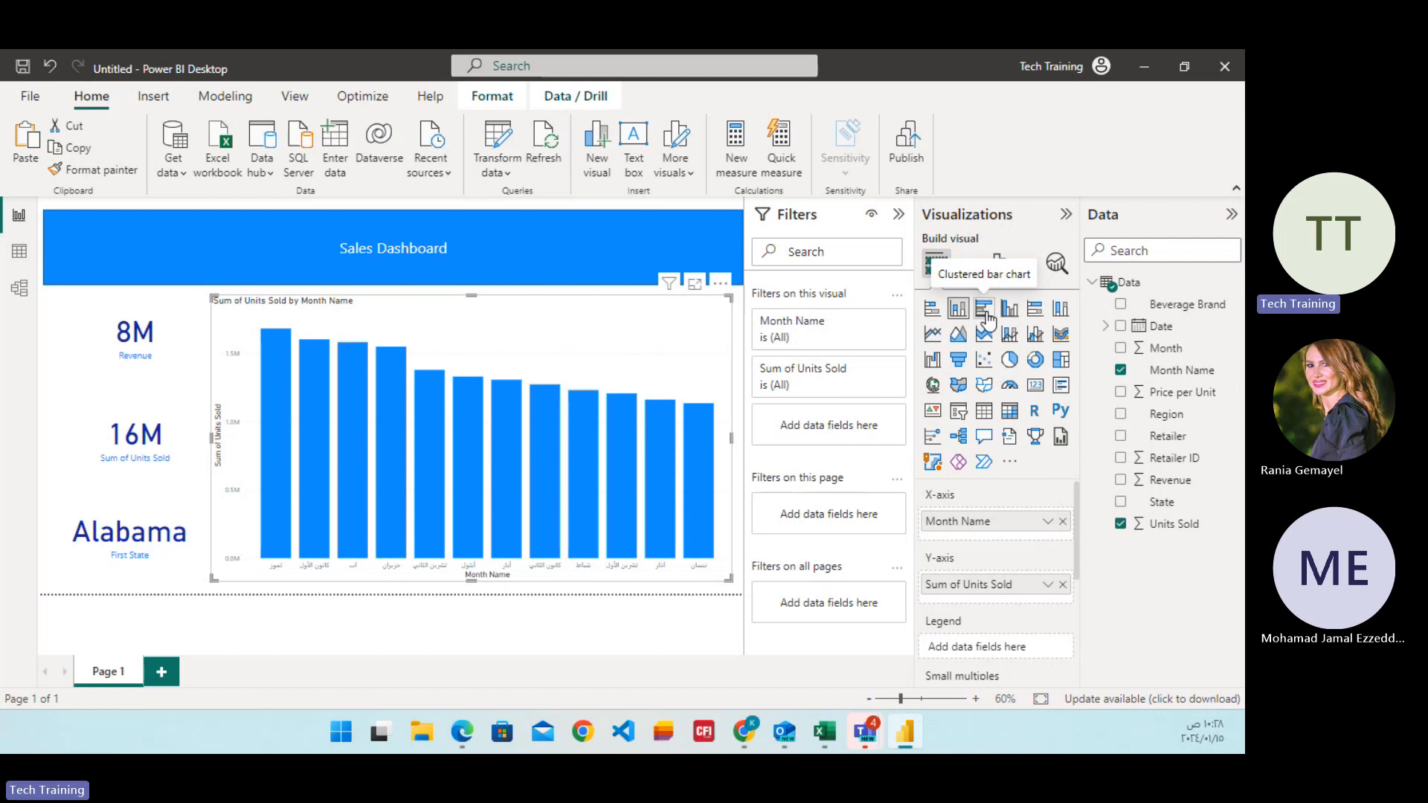
left_click(984, 310)
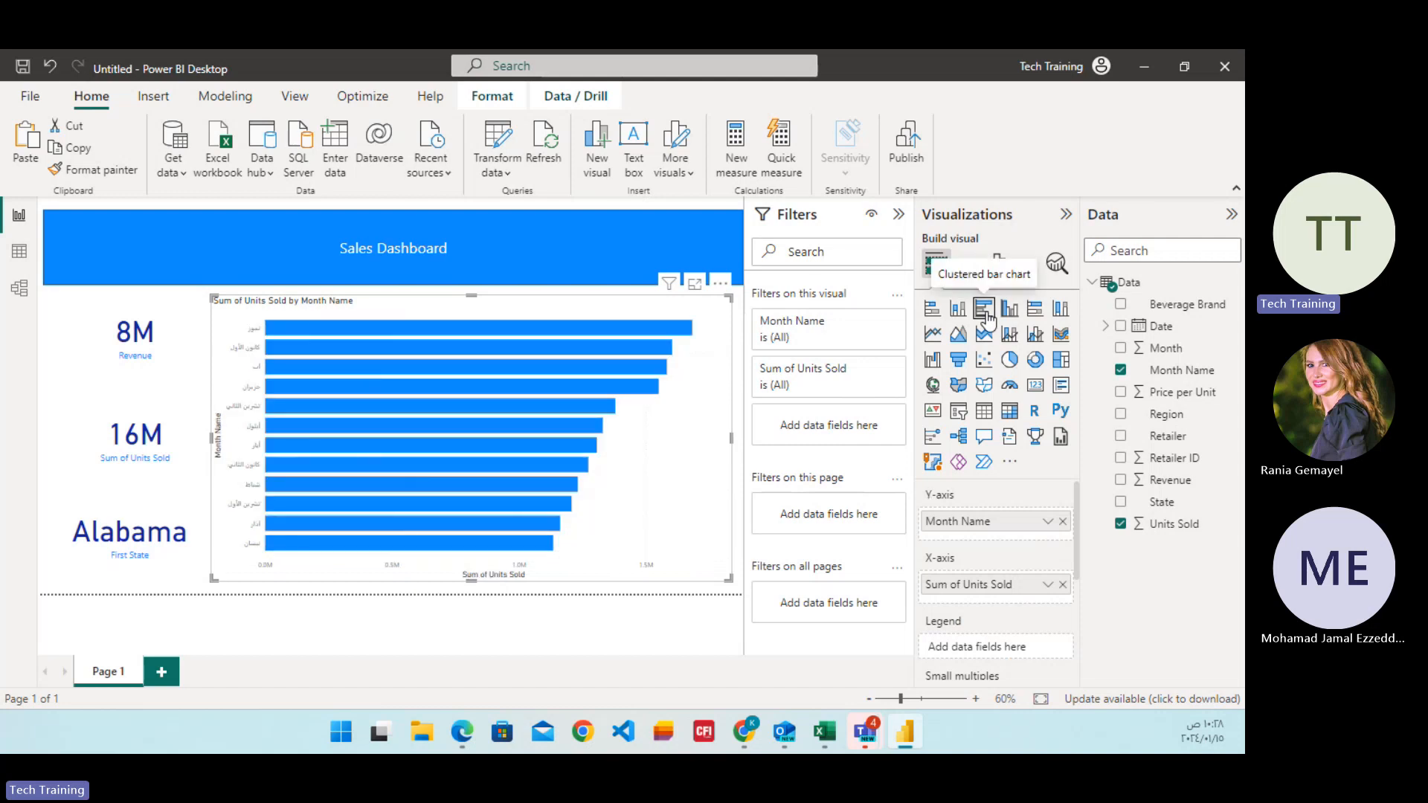
left_click(1010, 362)
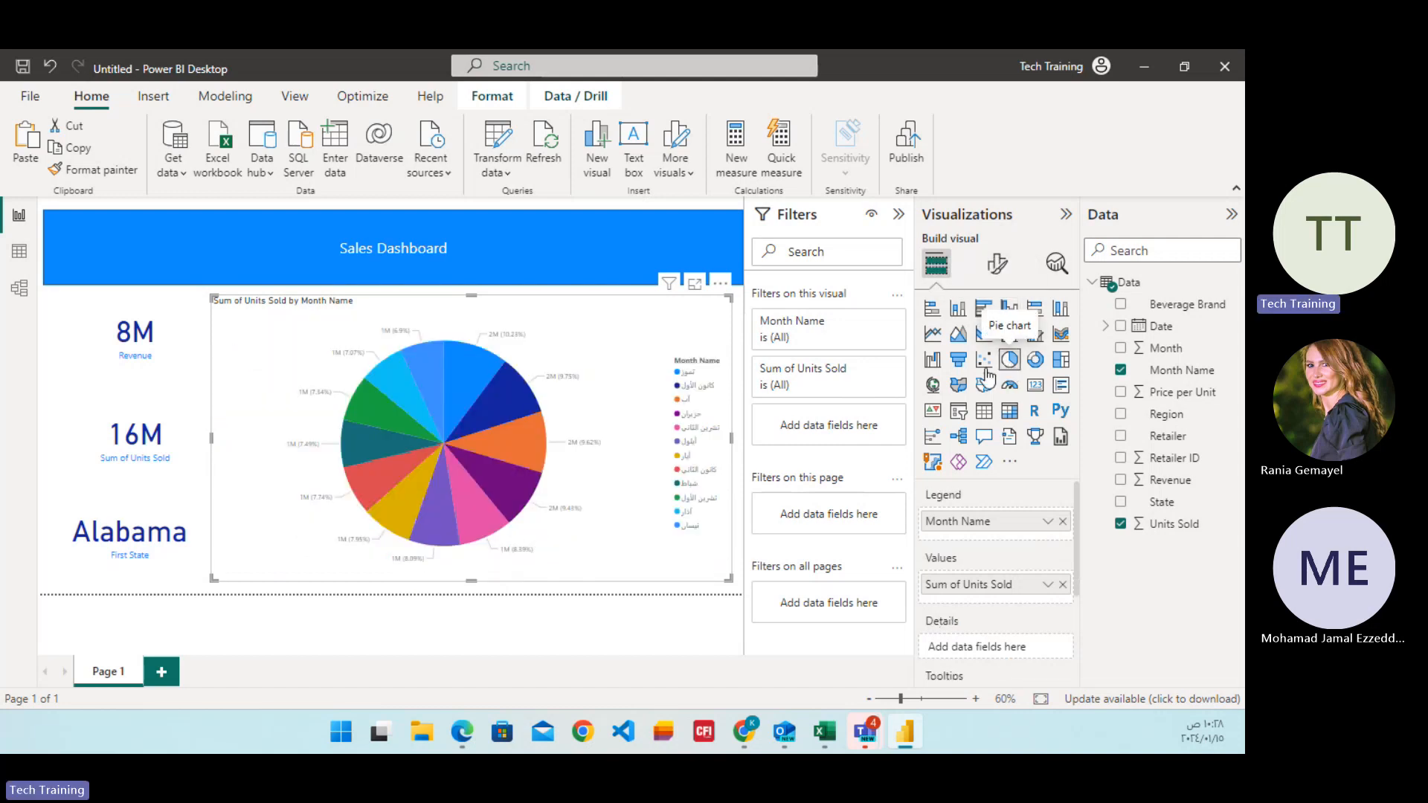
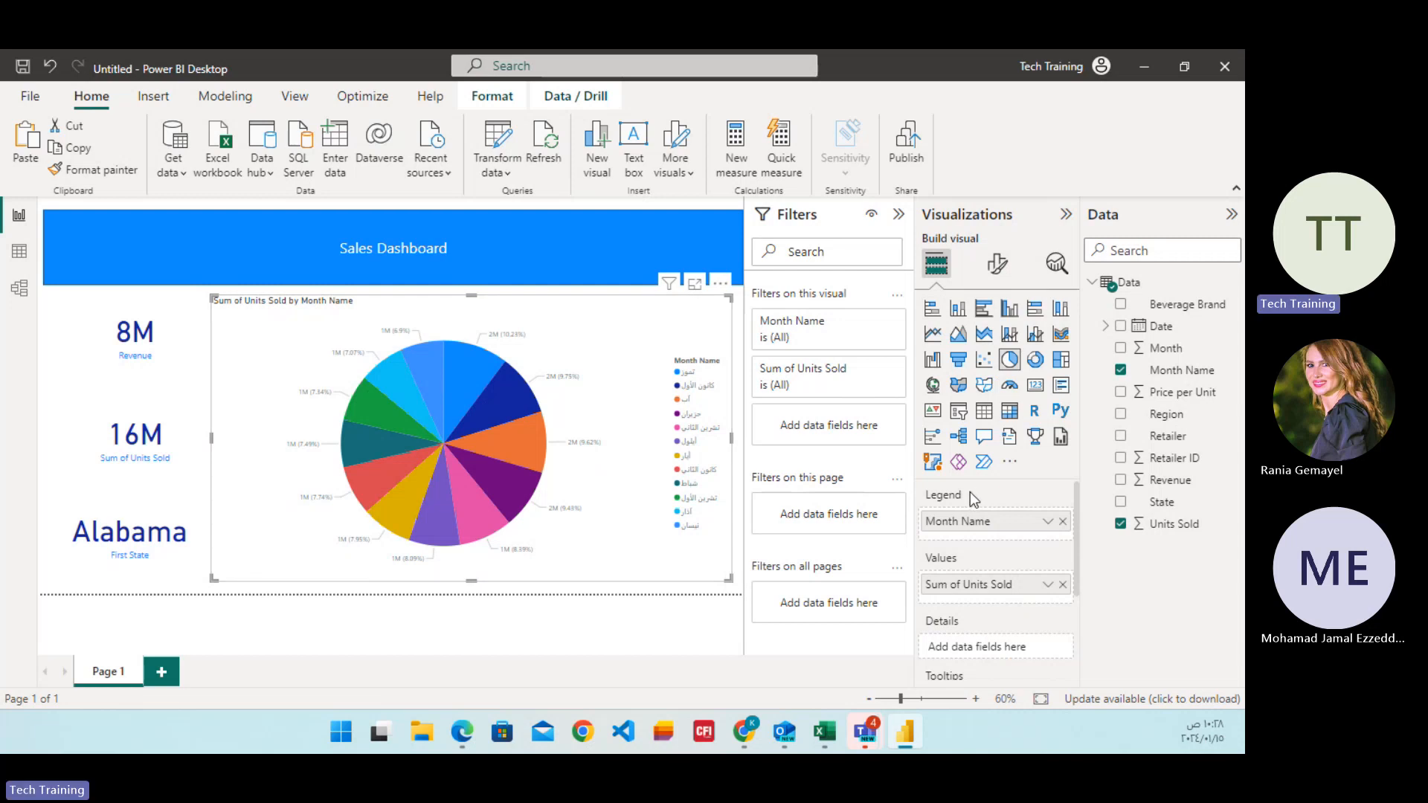
Convert the Units Sold by Month Name pie chart to a filled map and open its map settings.
left_click(959, 387)
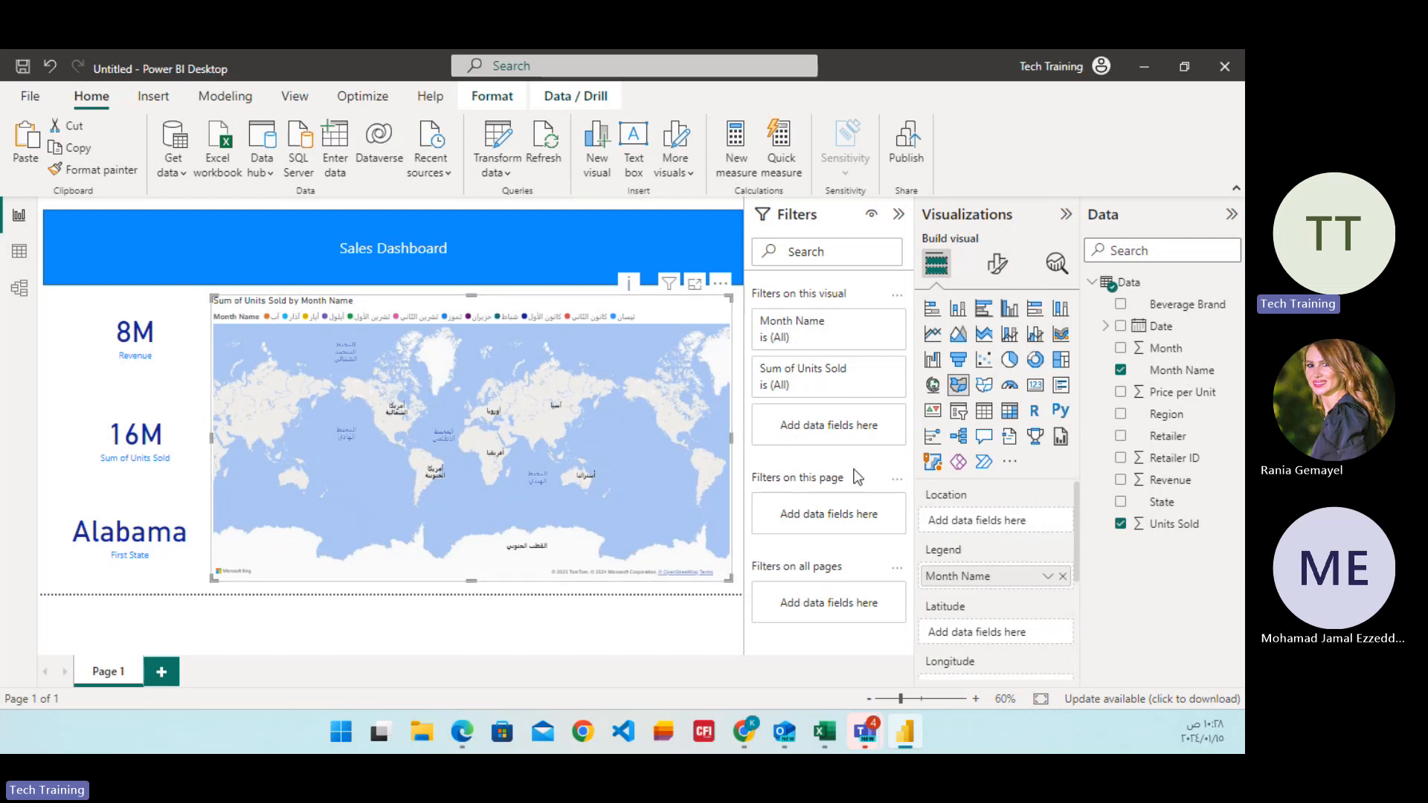
left_click(997, 264)
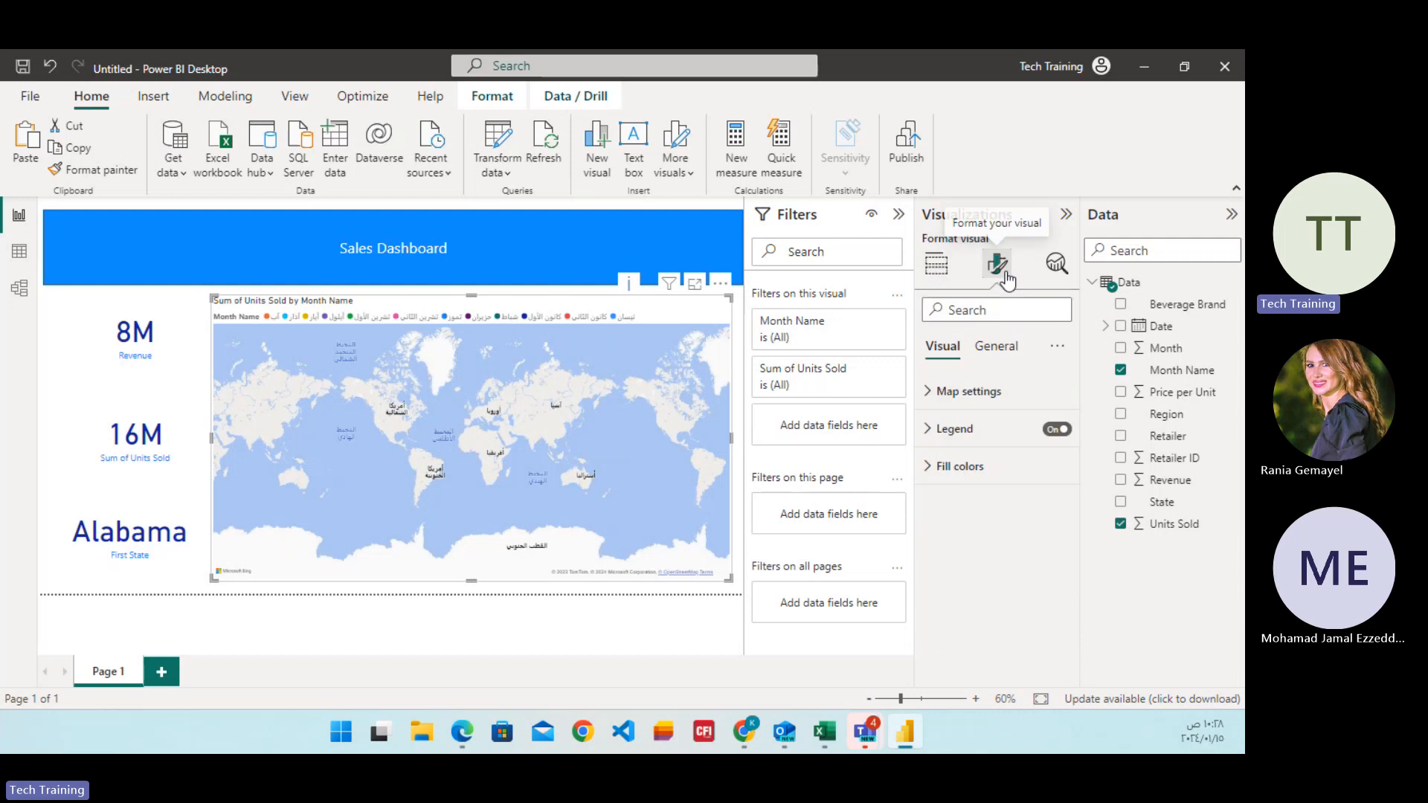
left_click(930, 393)
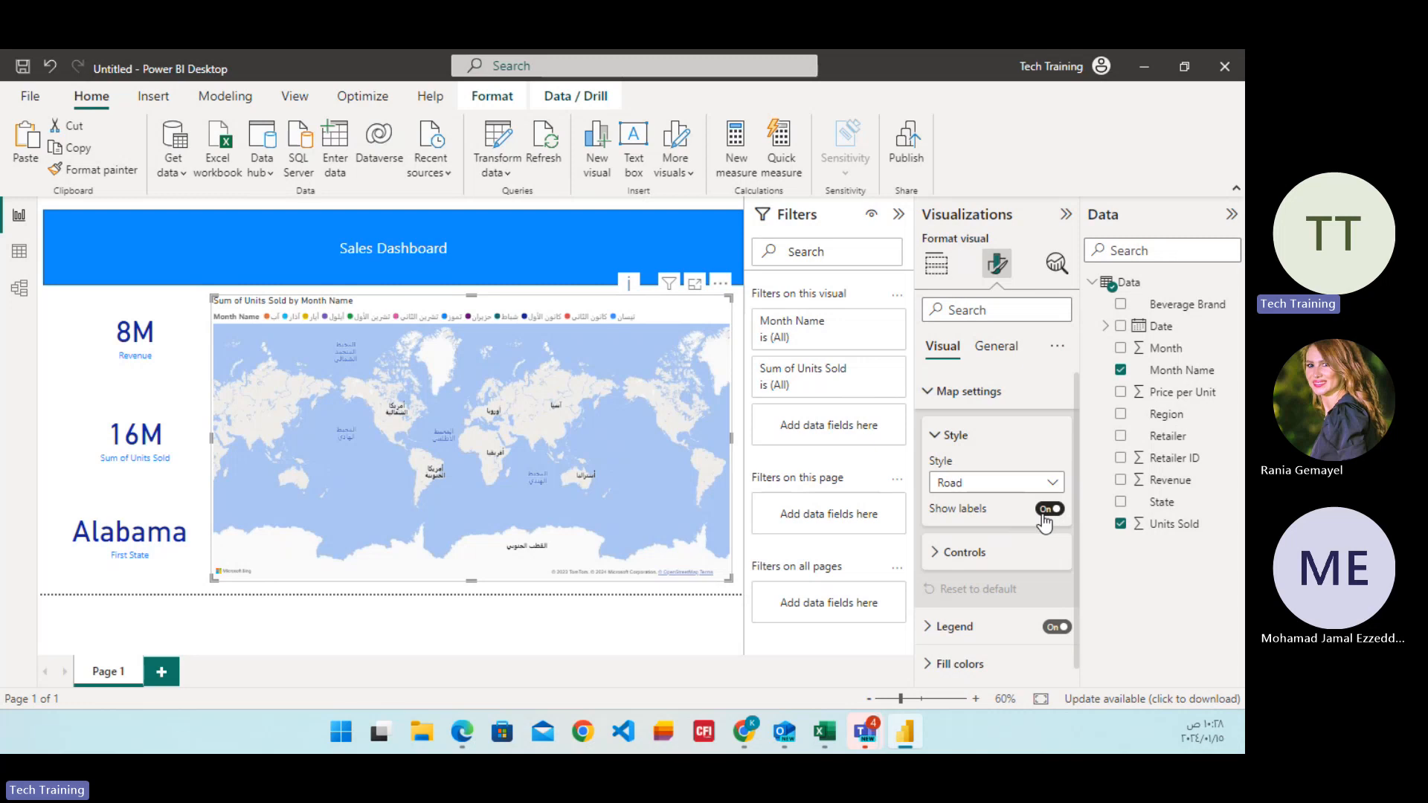
Try the Aerial and Dark styles on the filled map and set the style back to Road.
left_click(1055, 483)
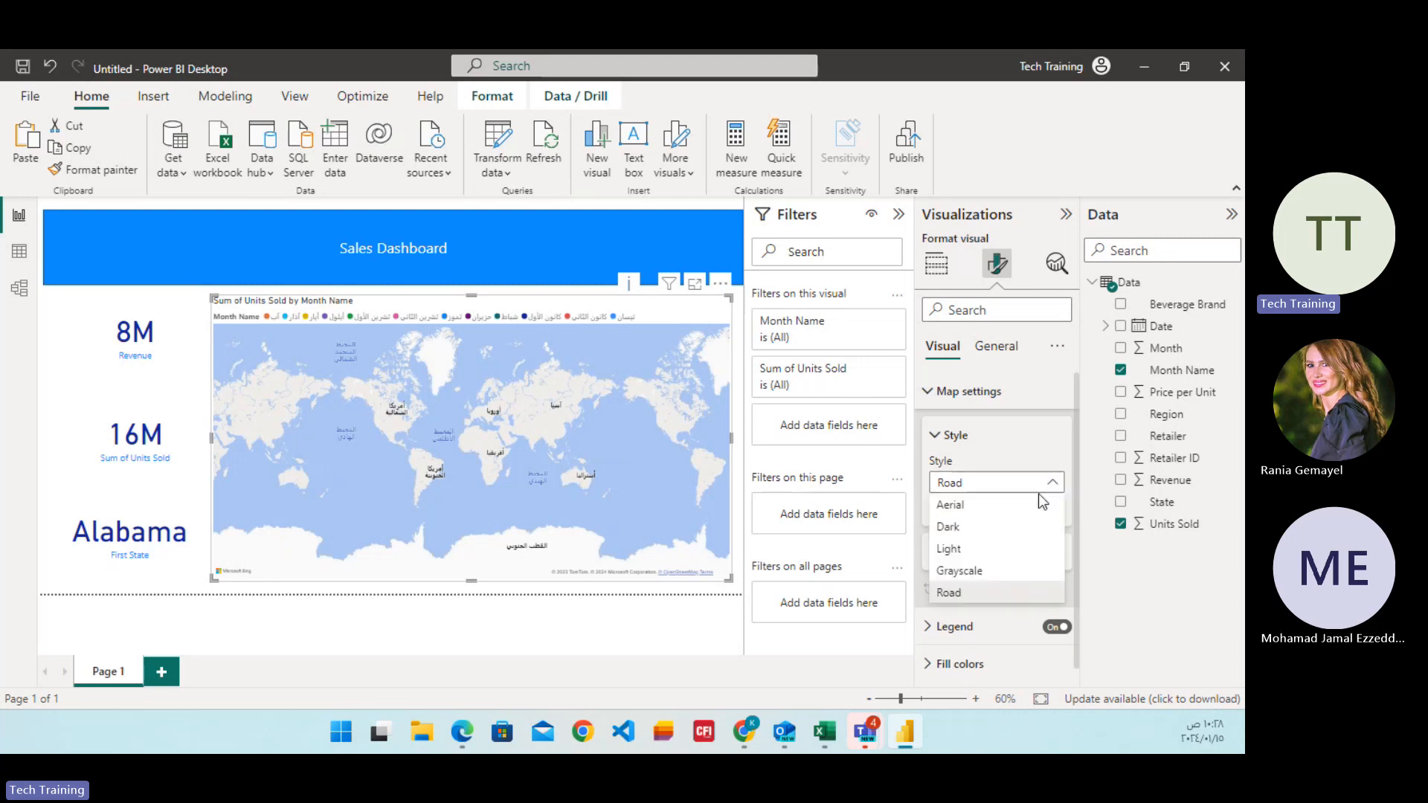
left_click(1004, 506)
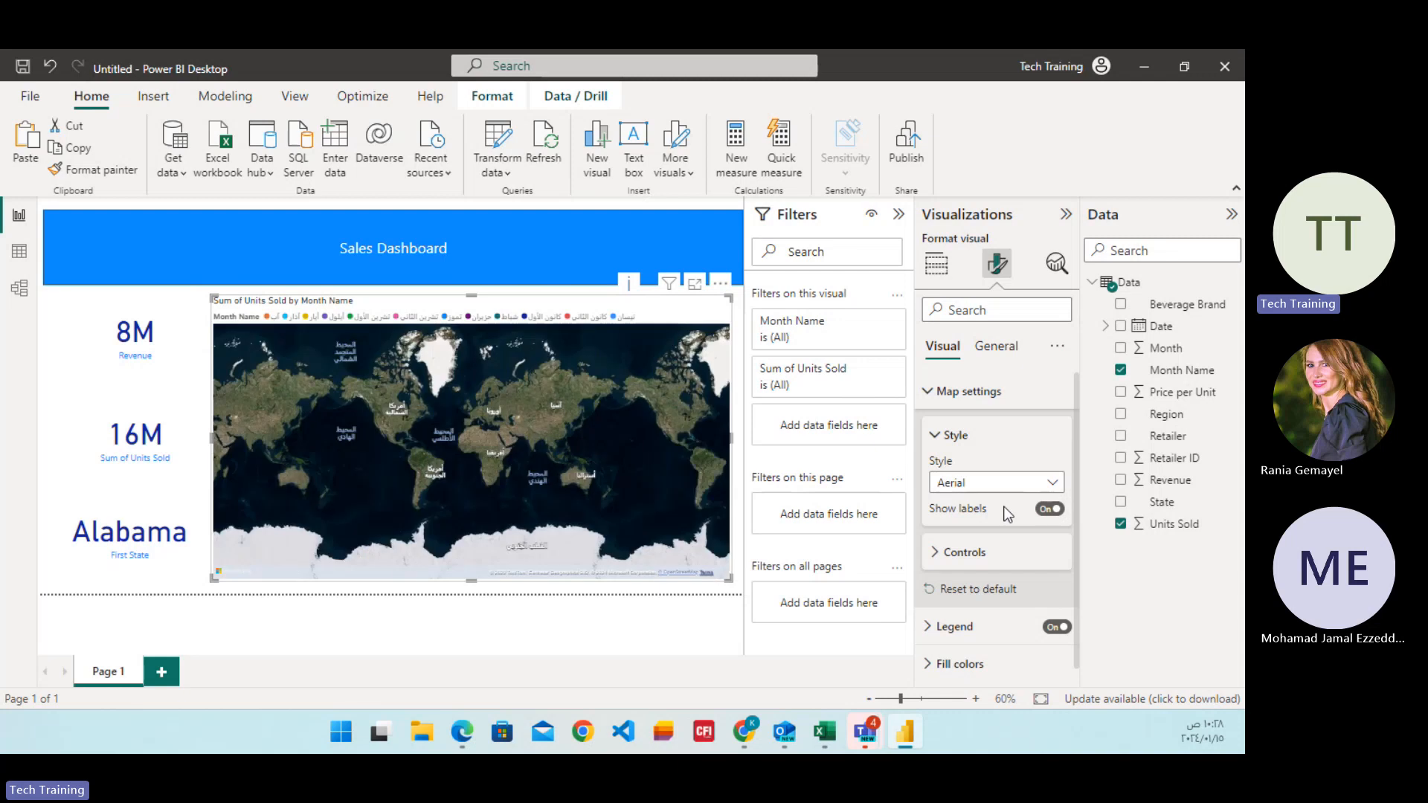
left_click(1048, 485)
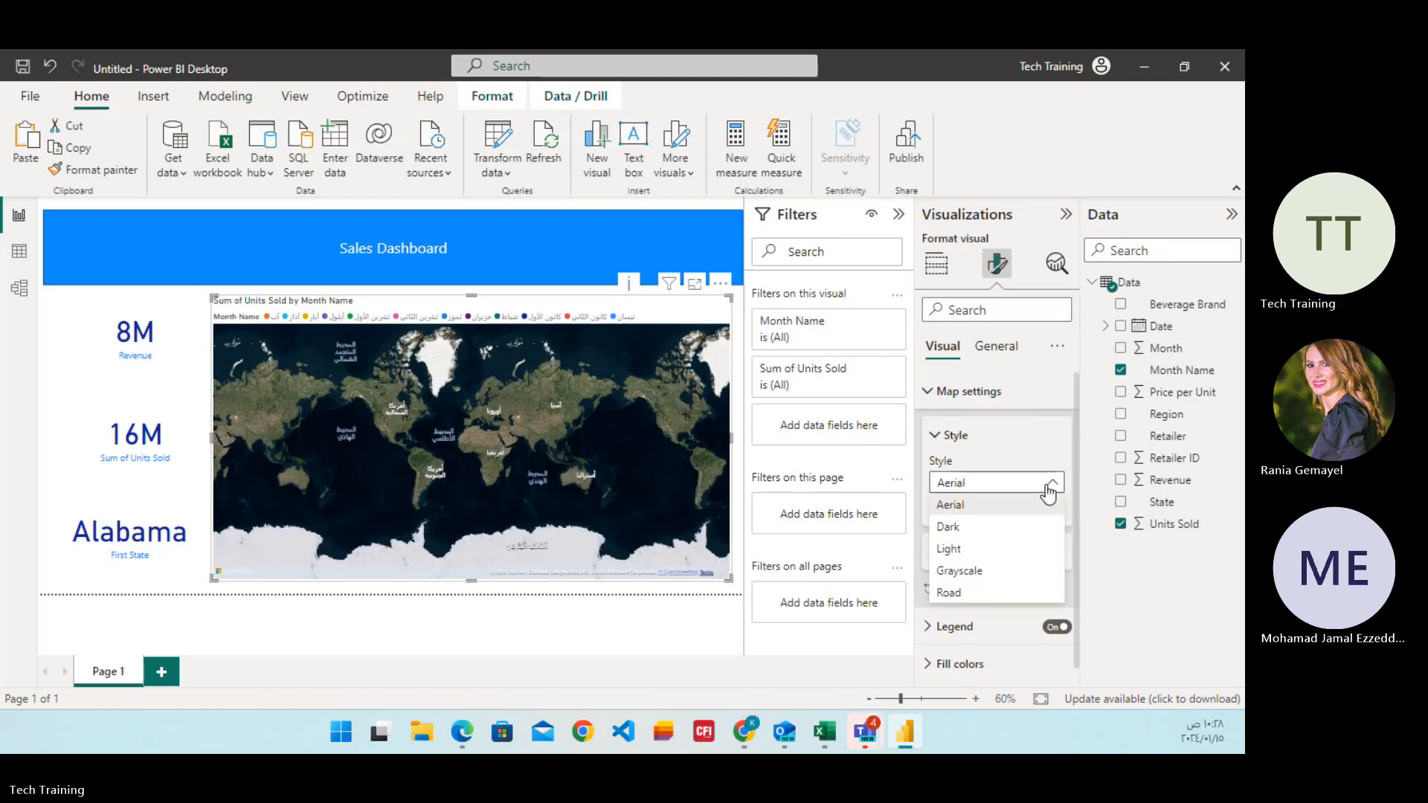
left_click(985, 527)
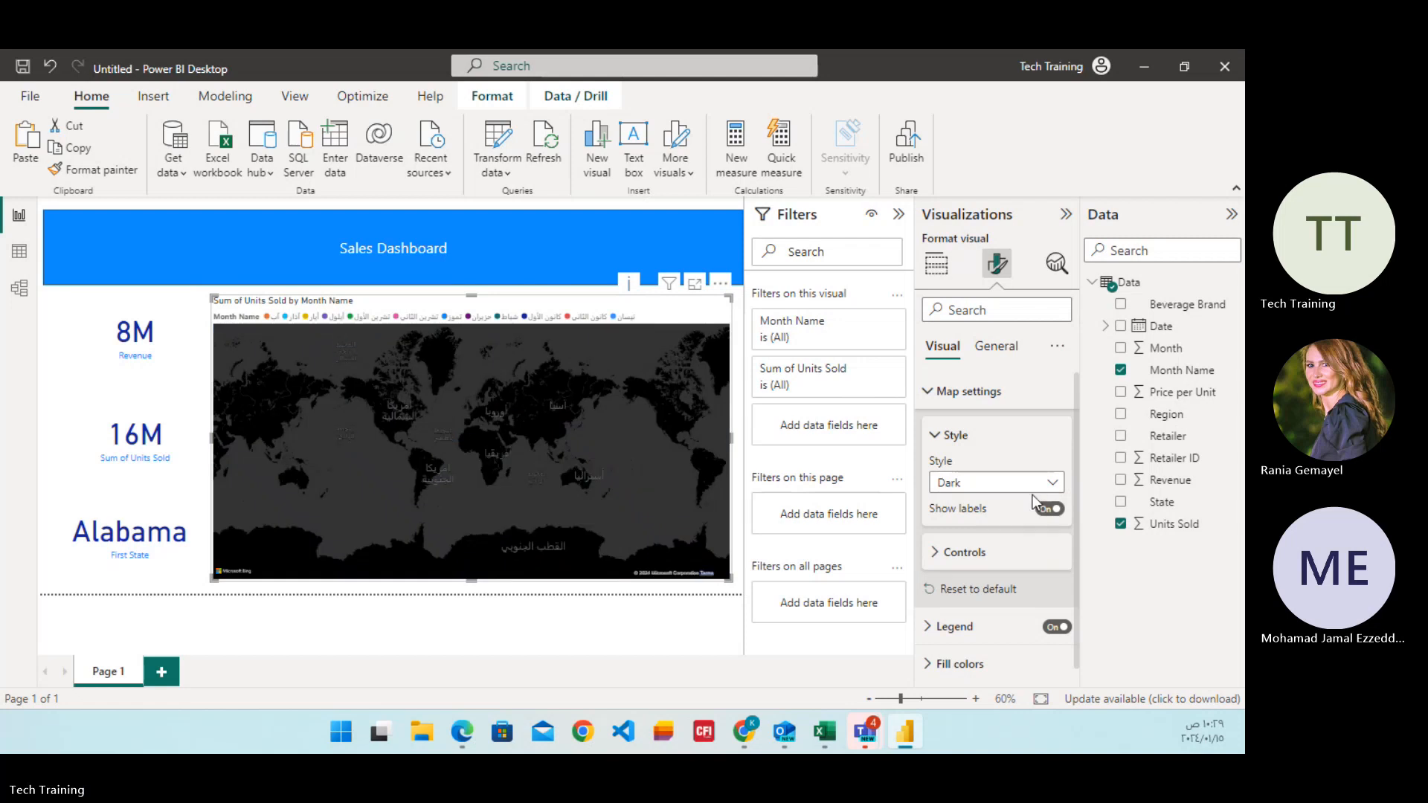
left_click(1045, 485)
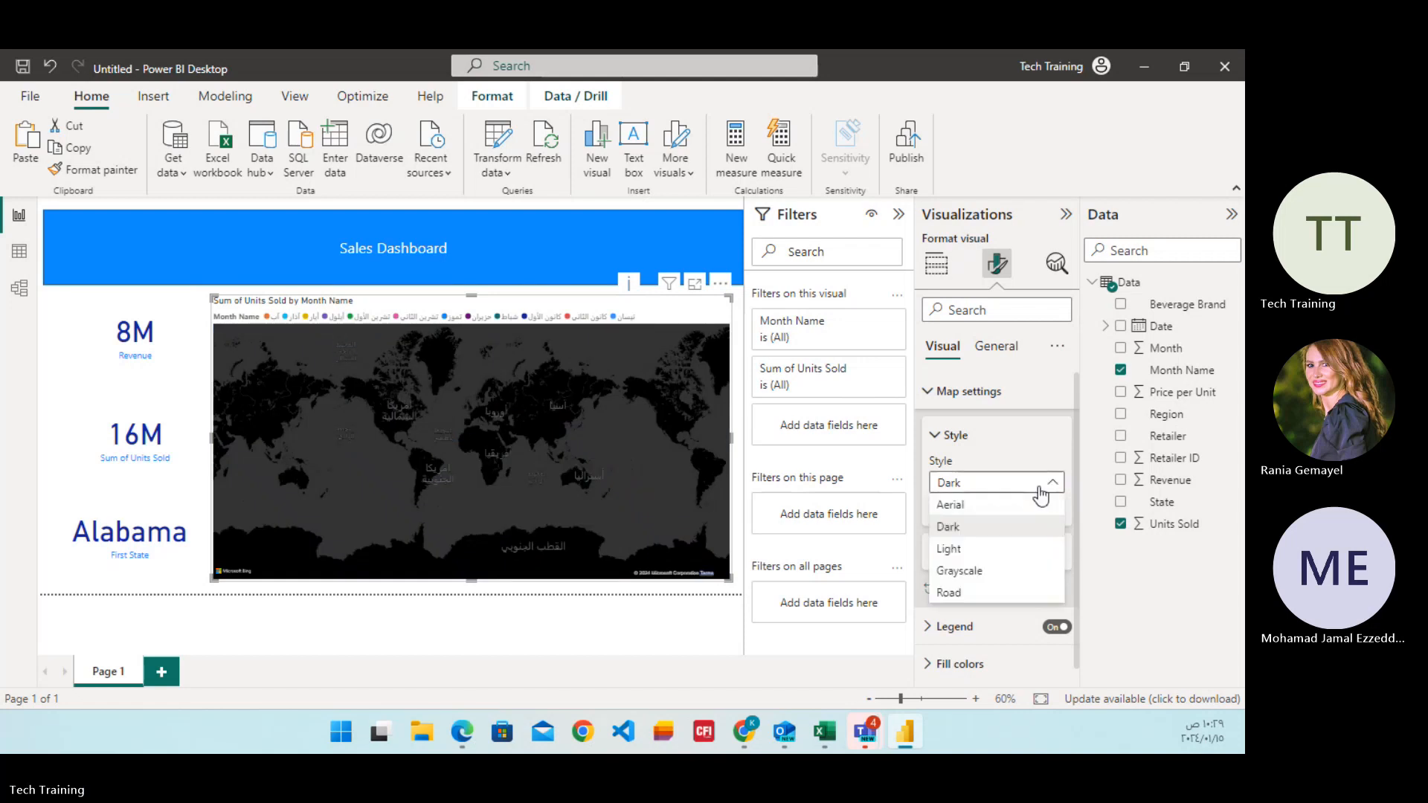
left_click(965, 594)
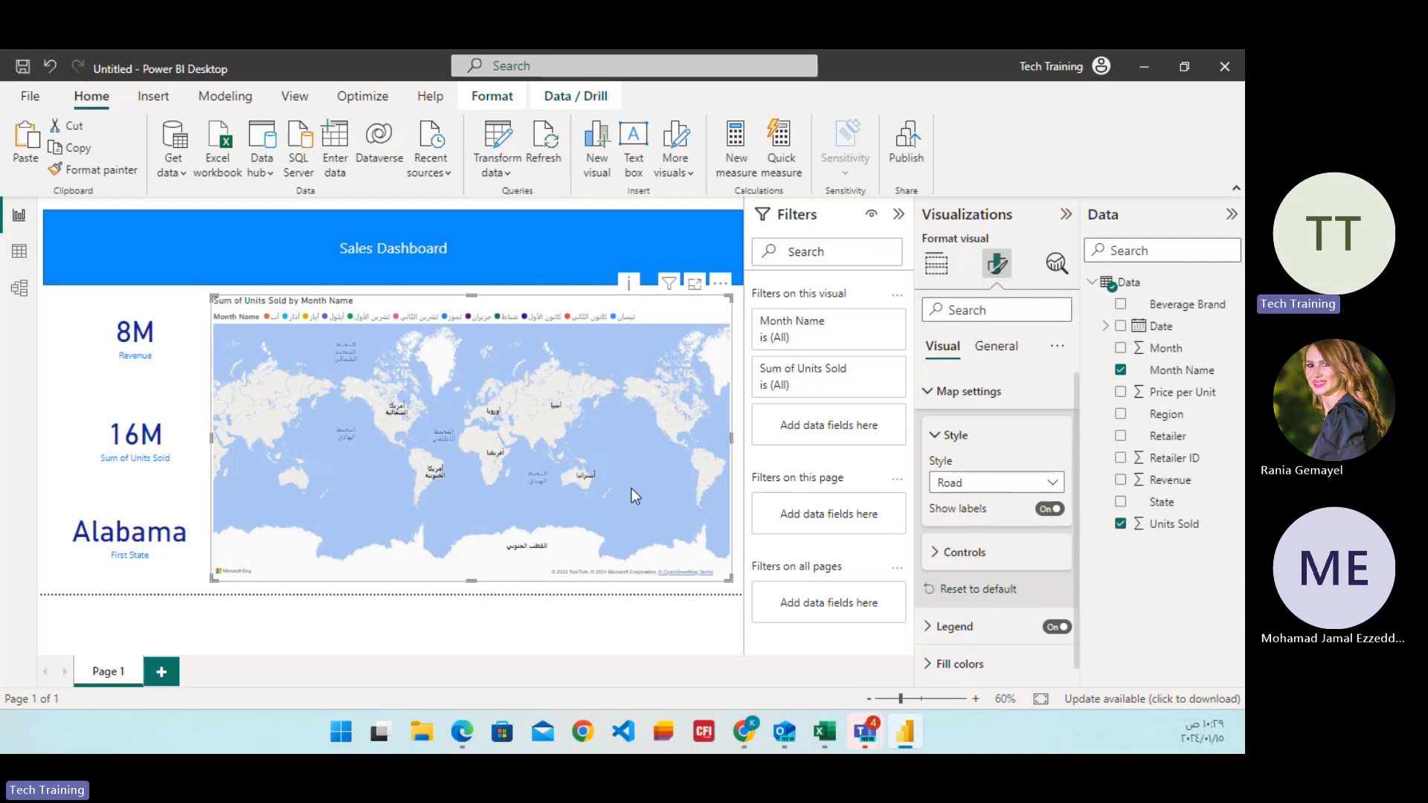
left_click(933, 394)
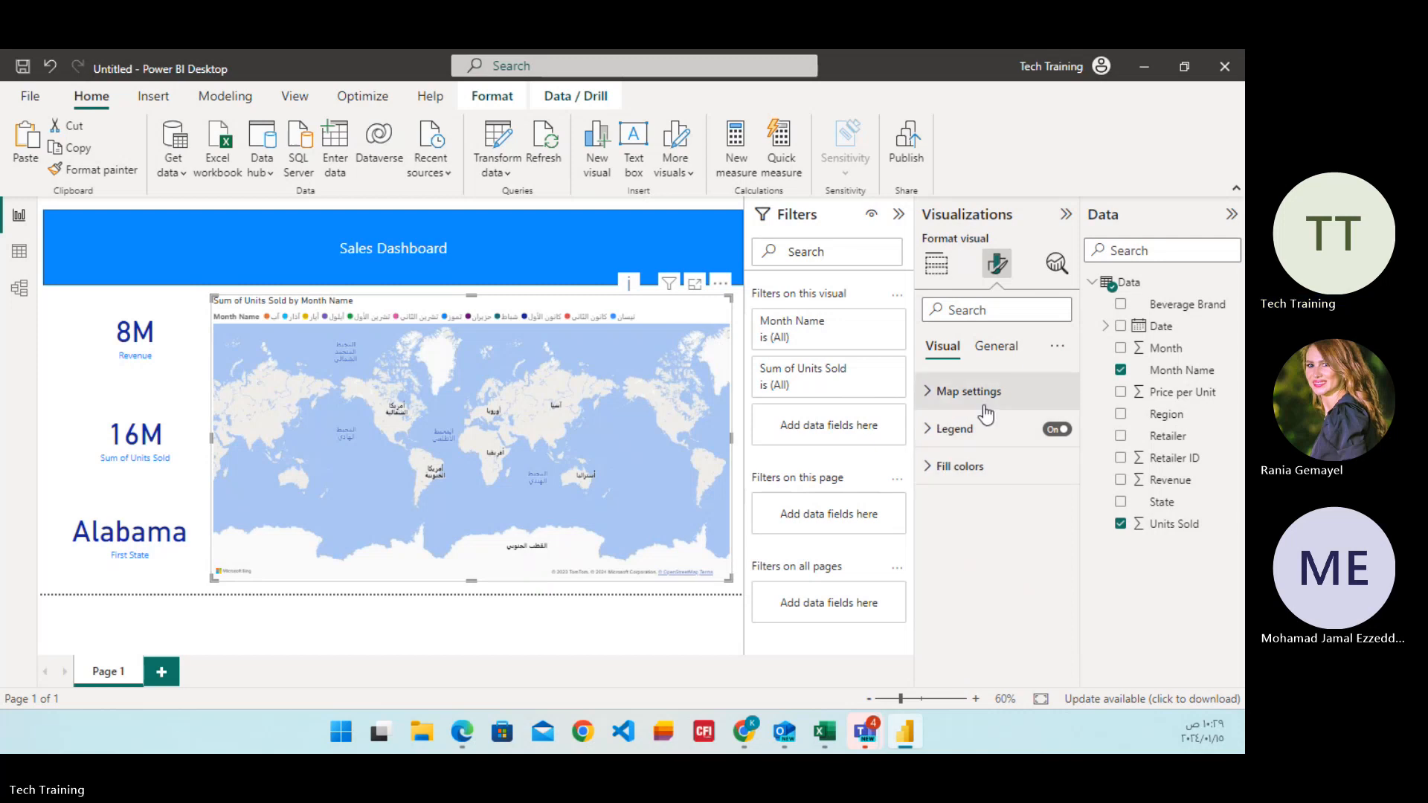
Remove "Sum of" from the map's title text so it reads "Units Sold by Month Name".
left_click(995, 345)
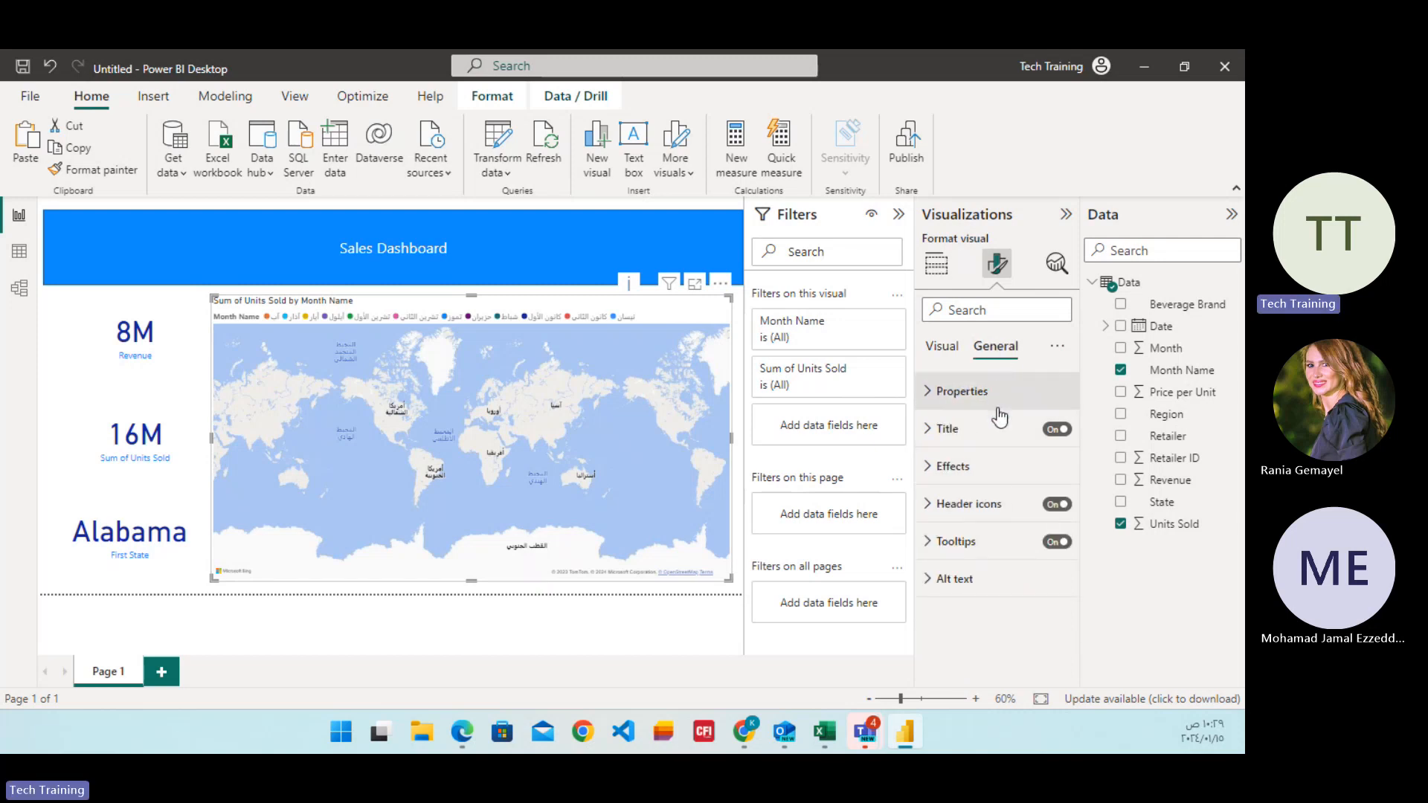
left_click(927, 400)
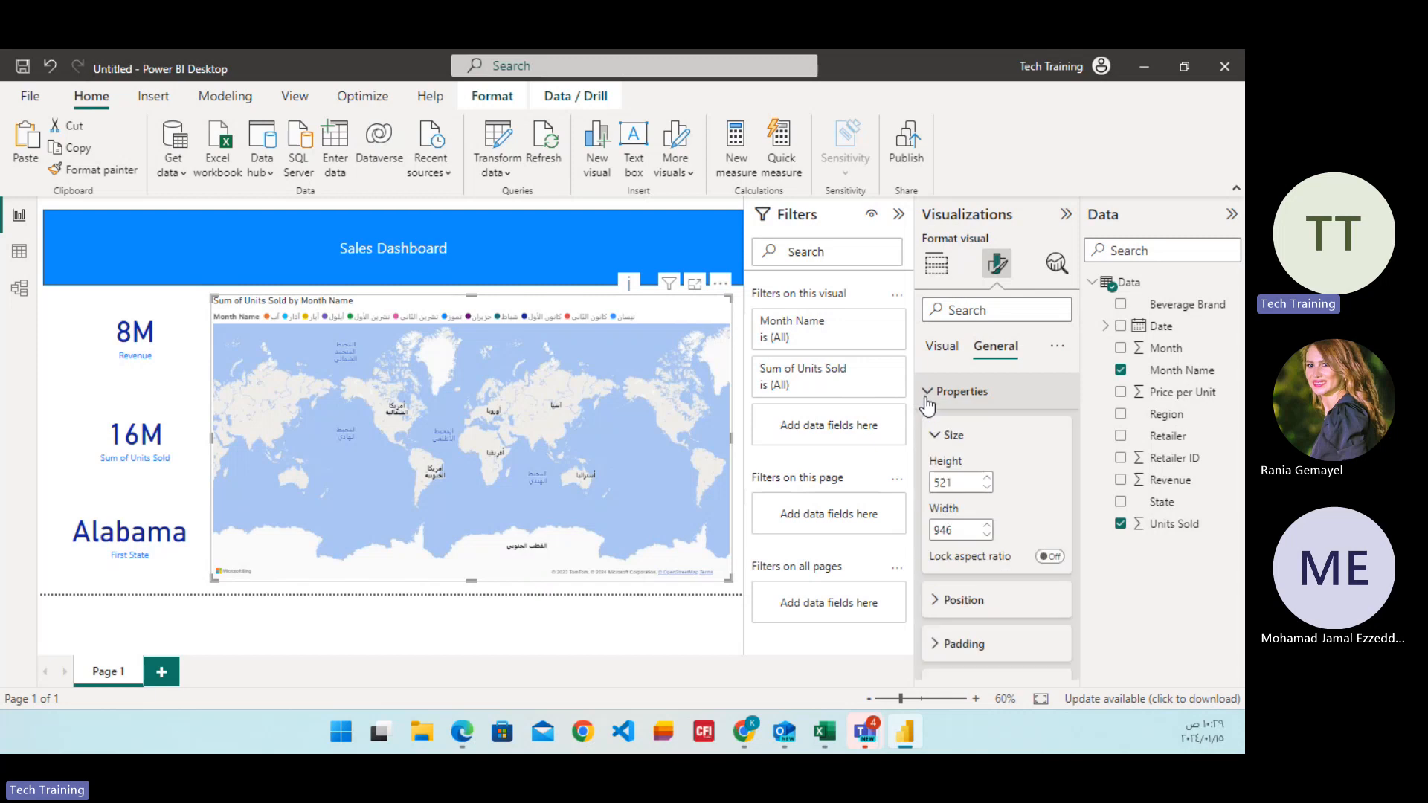
left_click(926, 402)
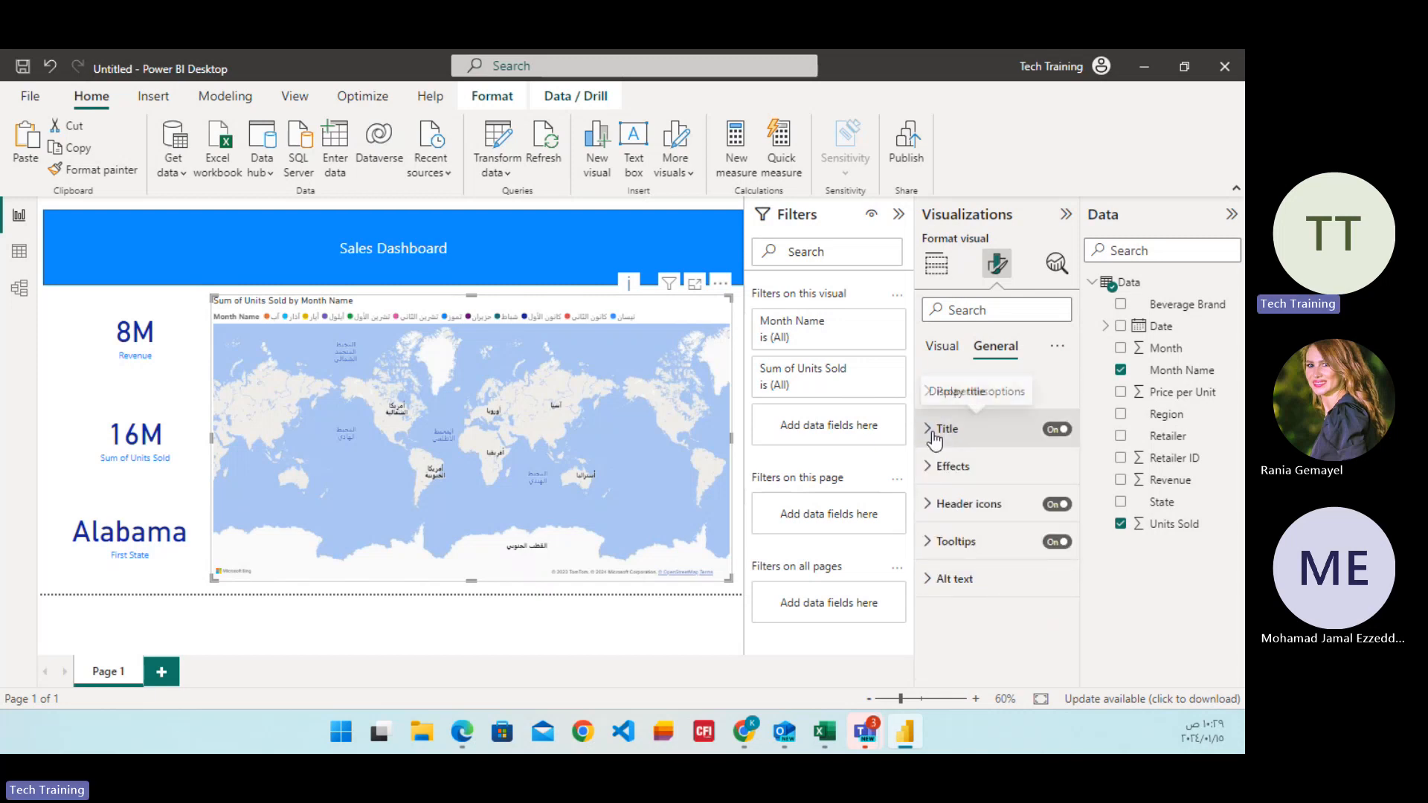
left_click(933, 435)
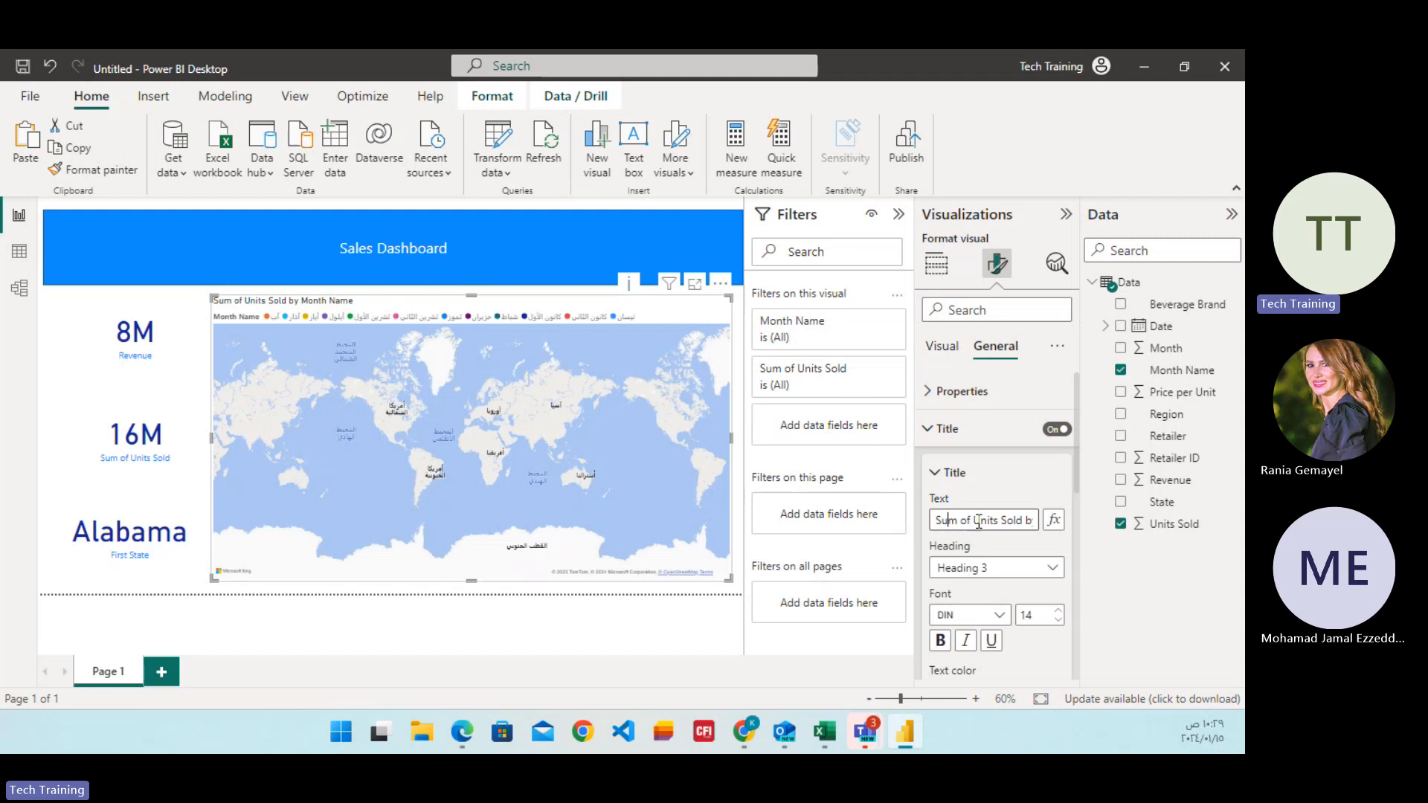
left_click_drag(973, 516, 867, 525)
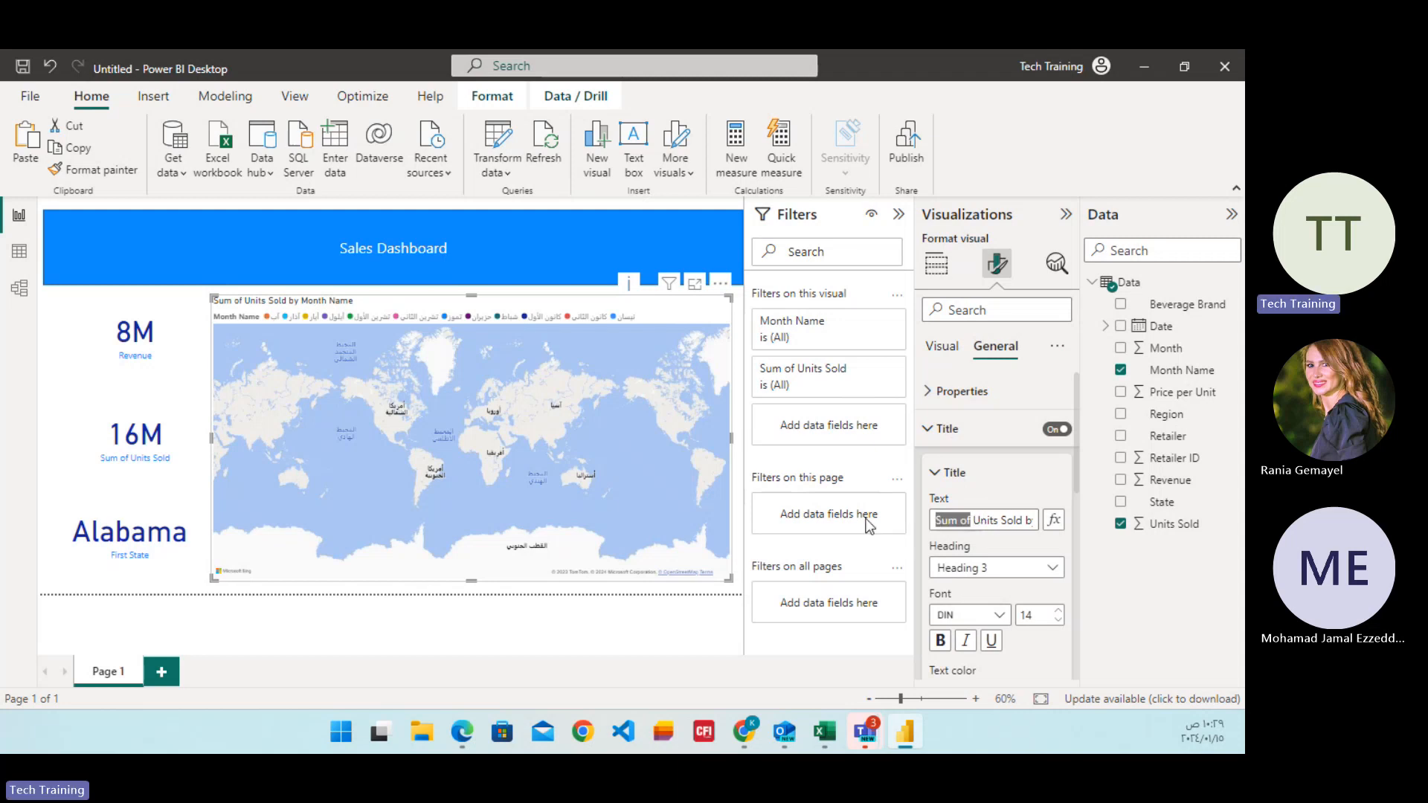
key("BackSpace")
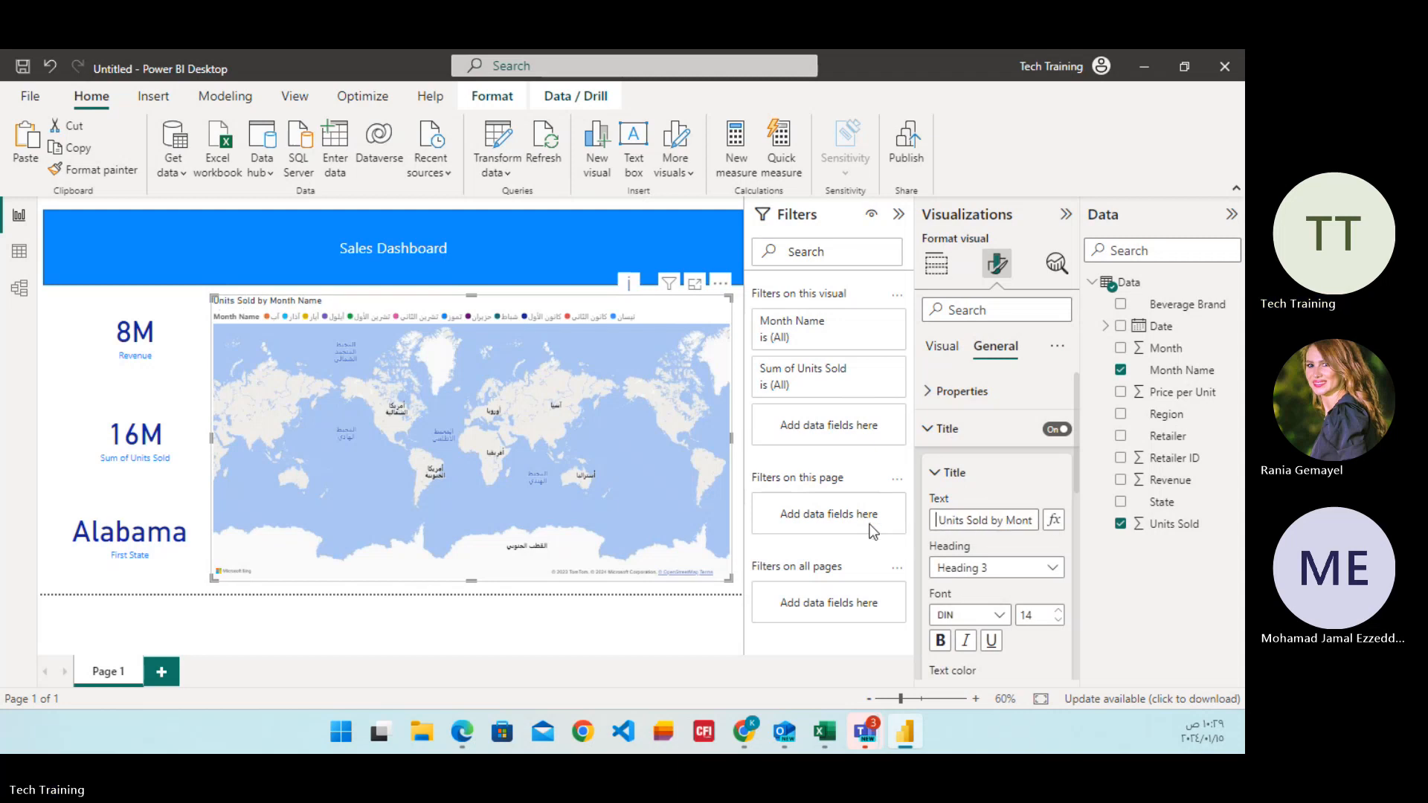
Try Heading 4 for the map title and set its heading level to Heading 6.
left_click(1036, 570)
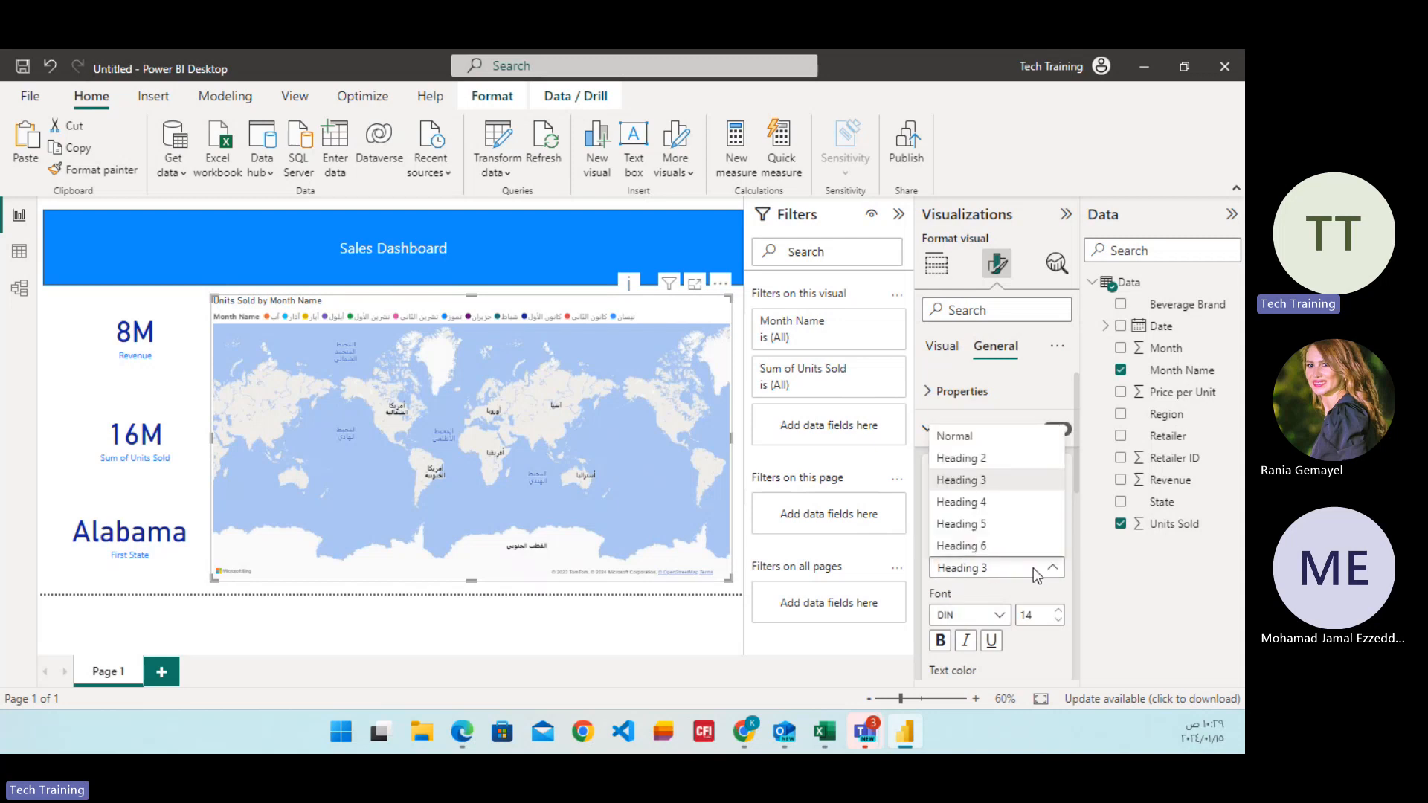
left_click(983, 503)
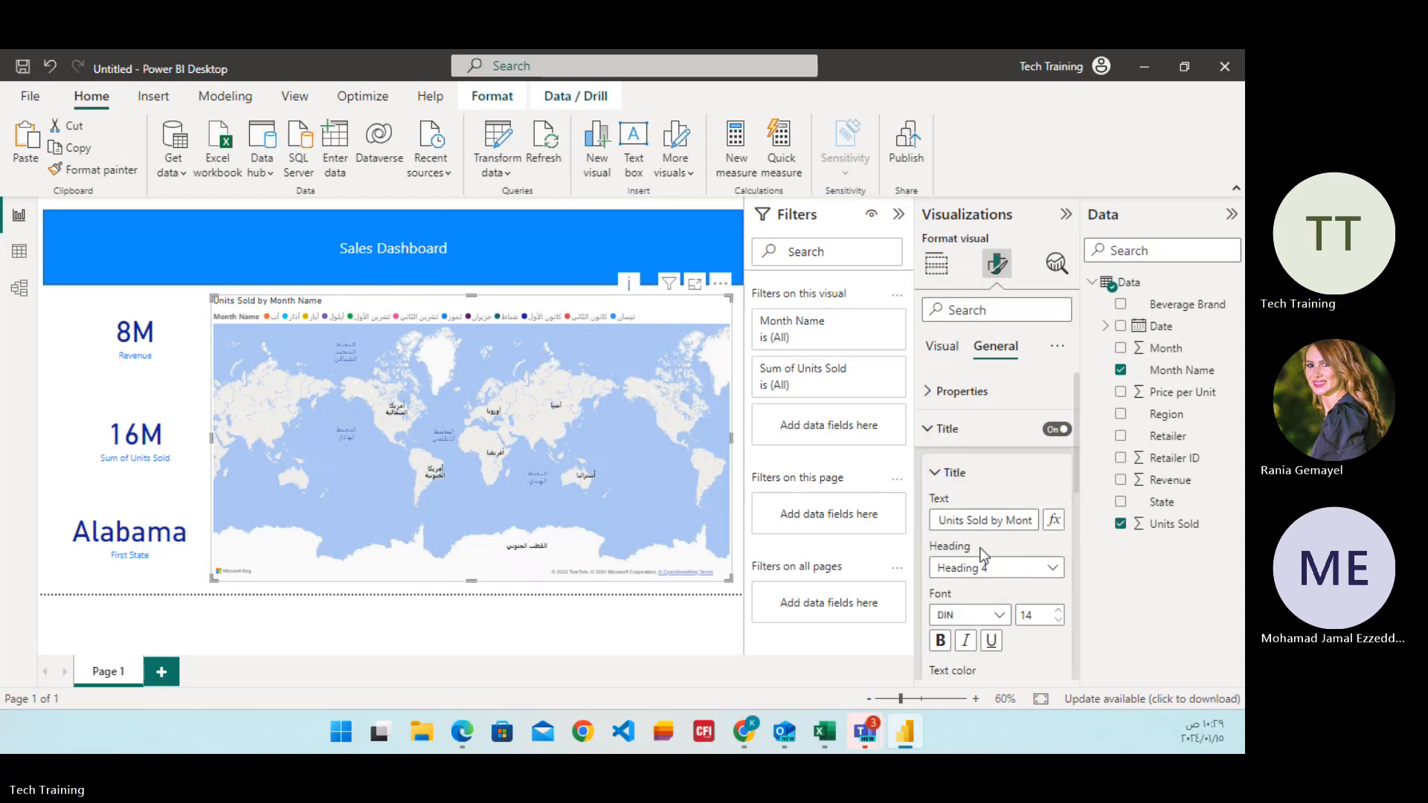
left_click(1013, 573)
left_click(960, 546)
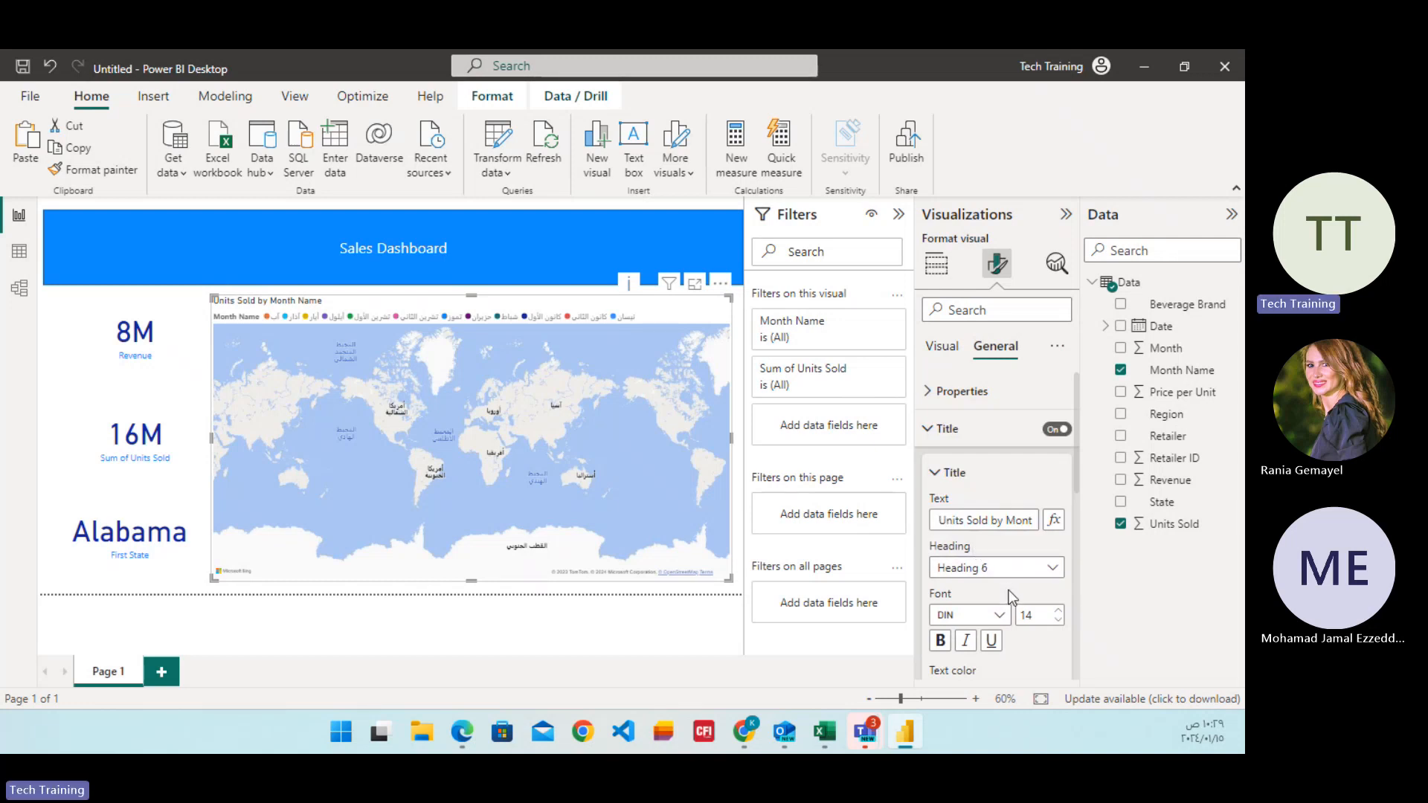
scroll(1009, 584, "down", 3)
scroll(1008, 573, "up", 3)
left_click(936, 429)
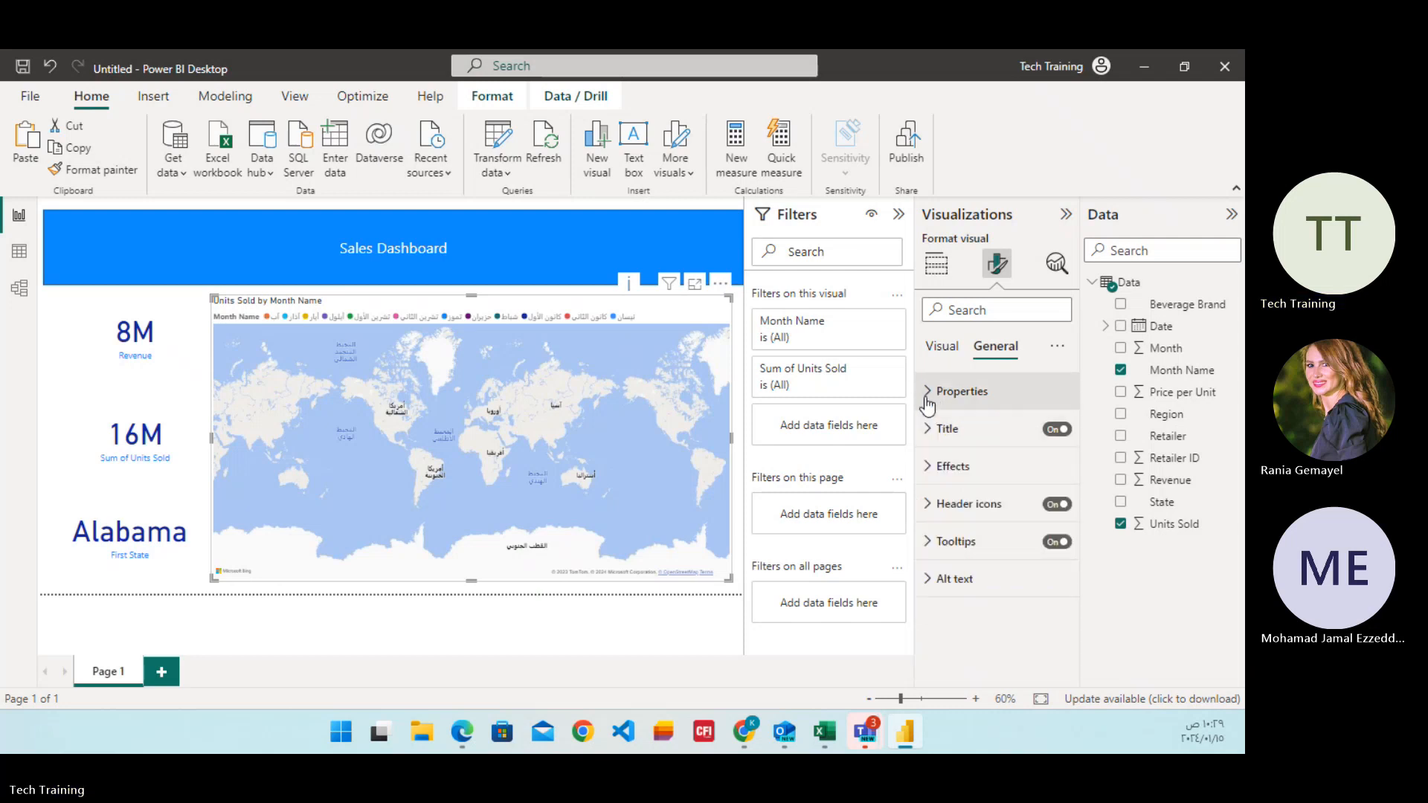
Turn off auto zoom and turn on the zoom buttons in the map's control settings.
left_click(927, 395)
left_click(927, 401)
left_click(943, 350)
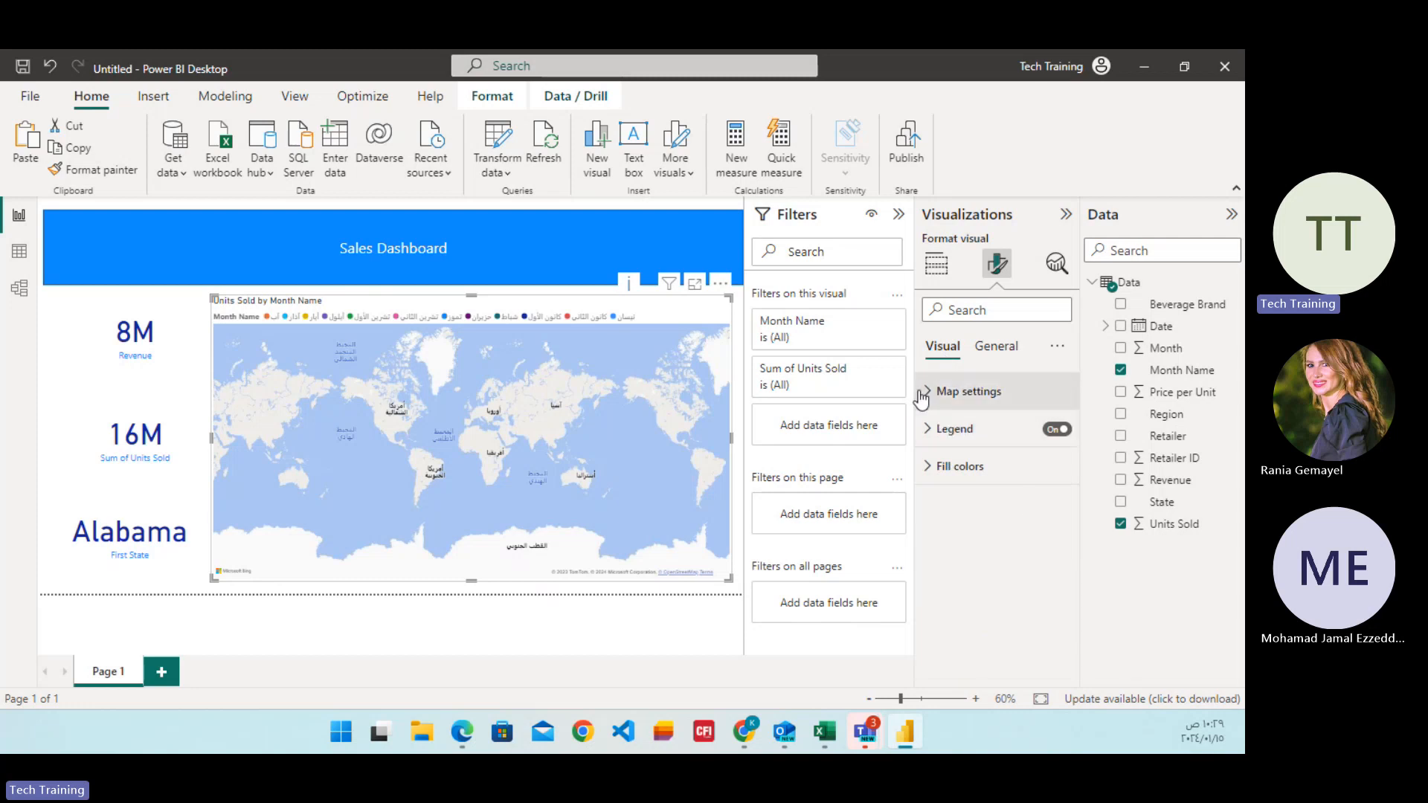
left_click(929, 398)
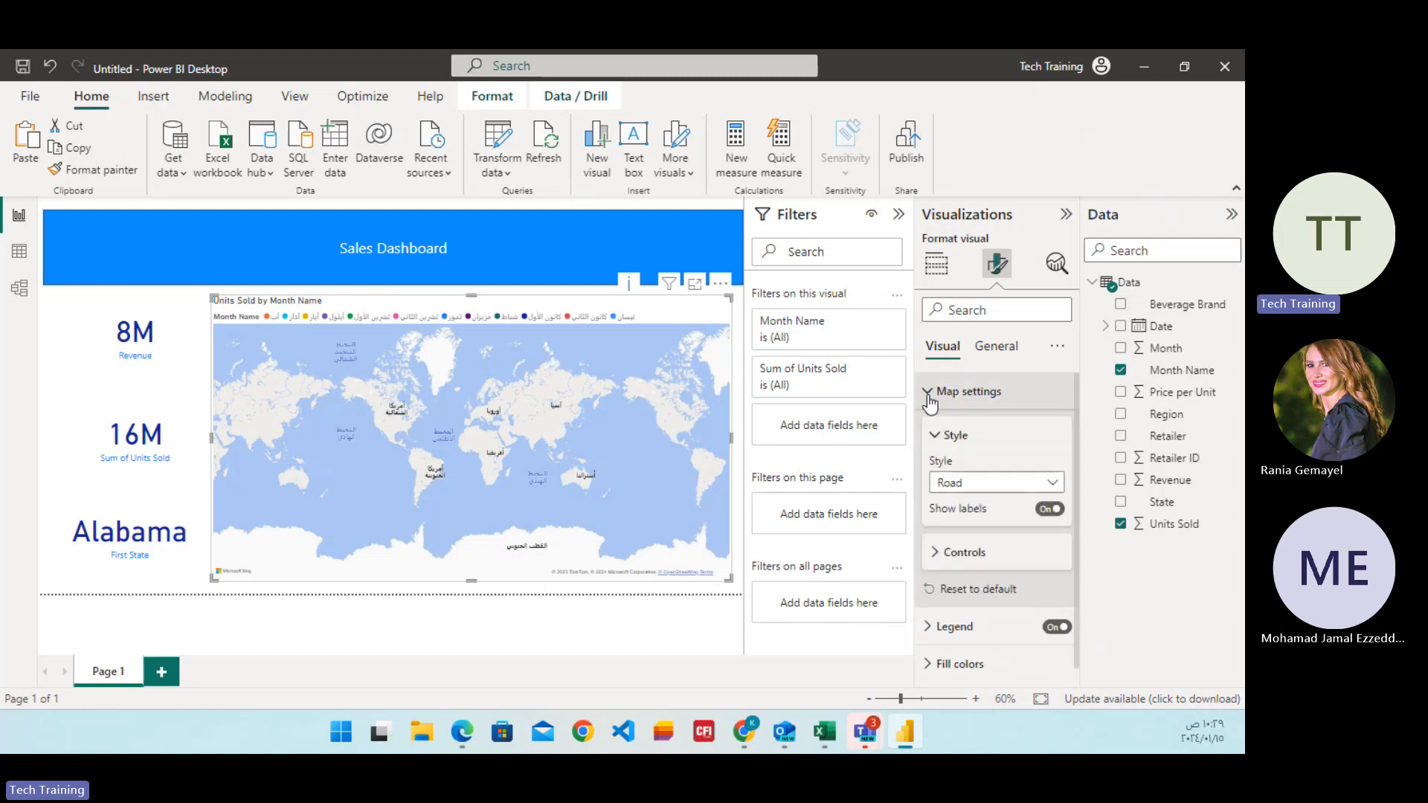
left_click(939, 554)
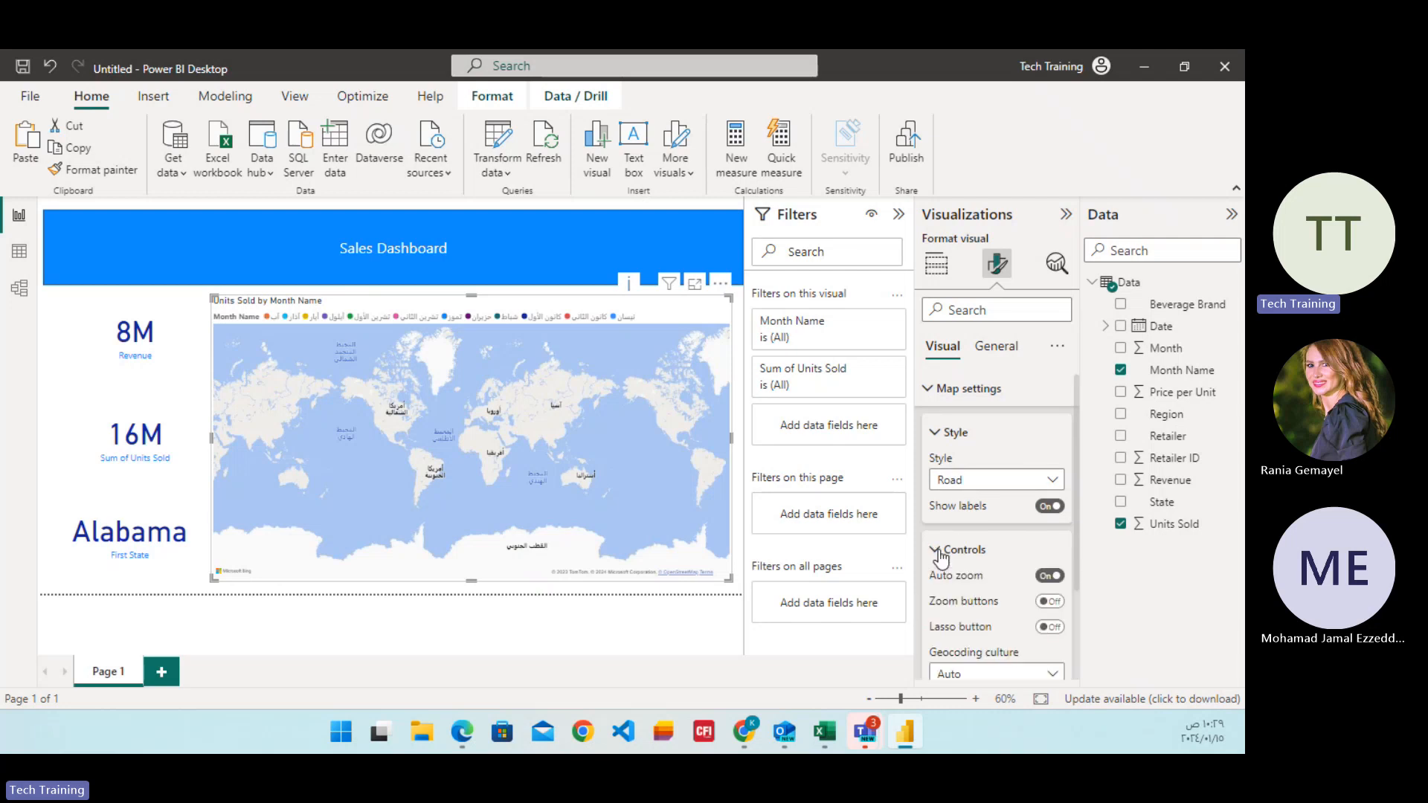
left_click(1050, 577)
left_click(1048, 602)
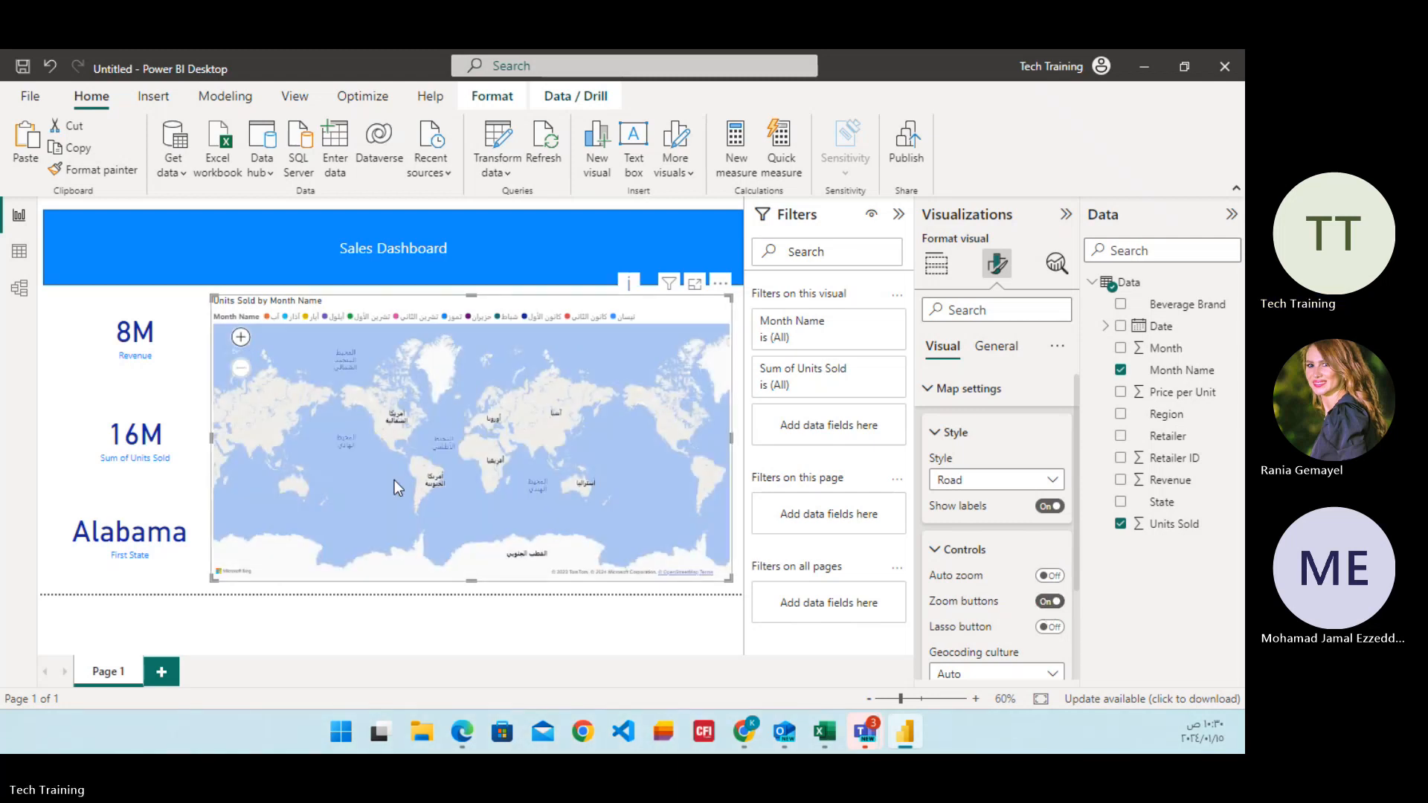
Test the map's zoom buttons by zooming in and back out, and review the remaining map control options.
left_click(241, 346)
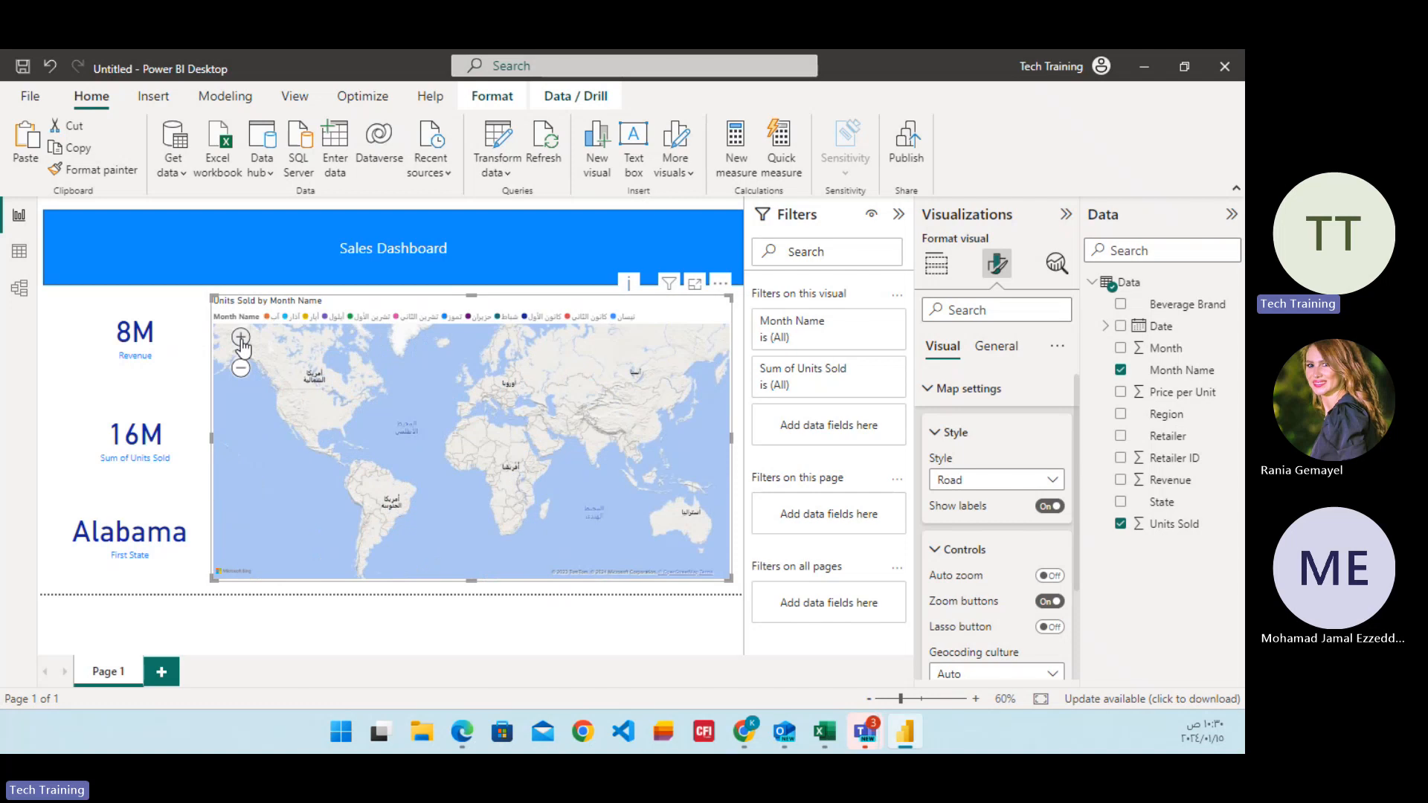
left_click(242, 343)
left_click(241, 371)
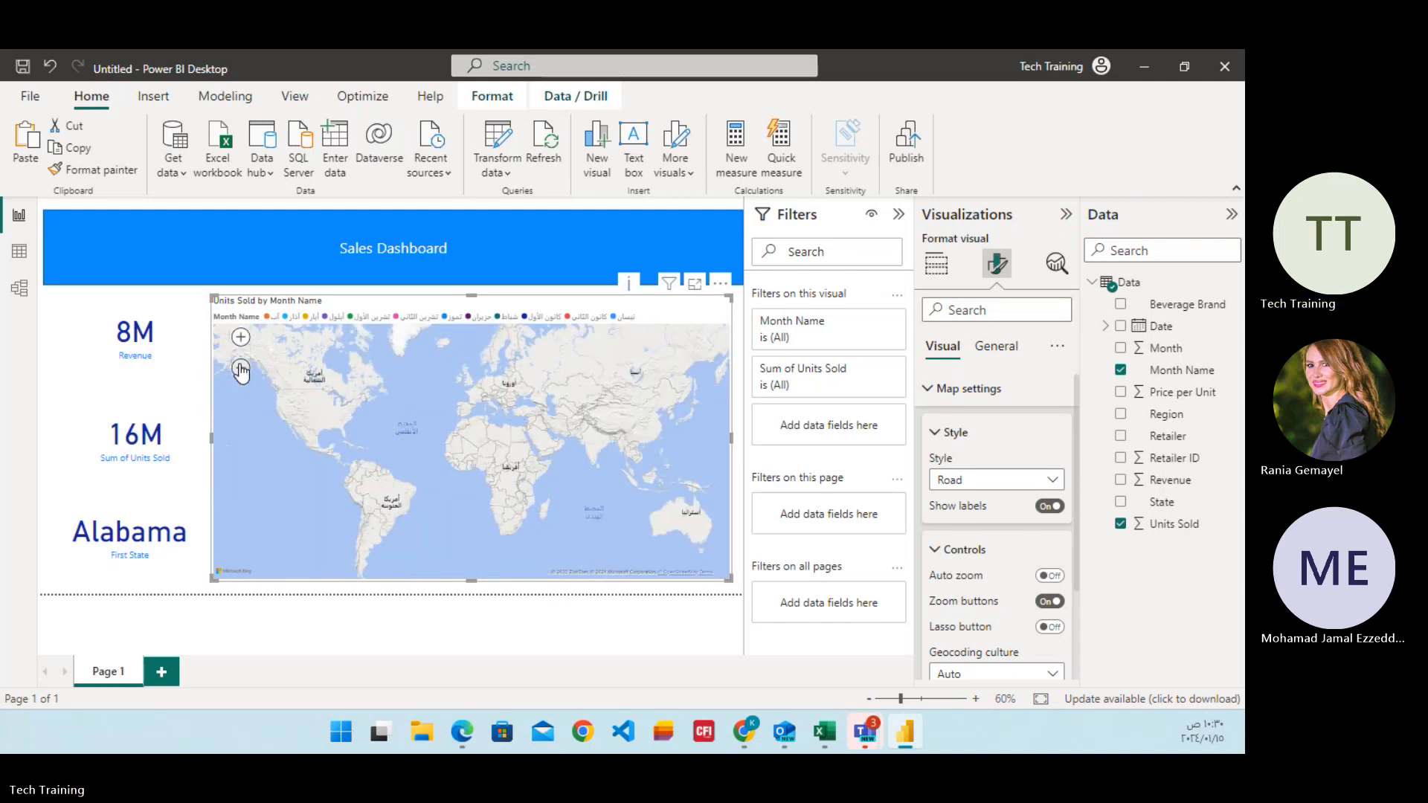
left_click(241, 370)
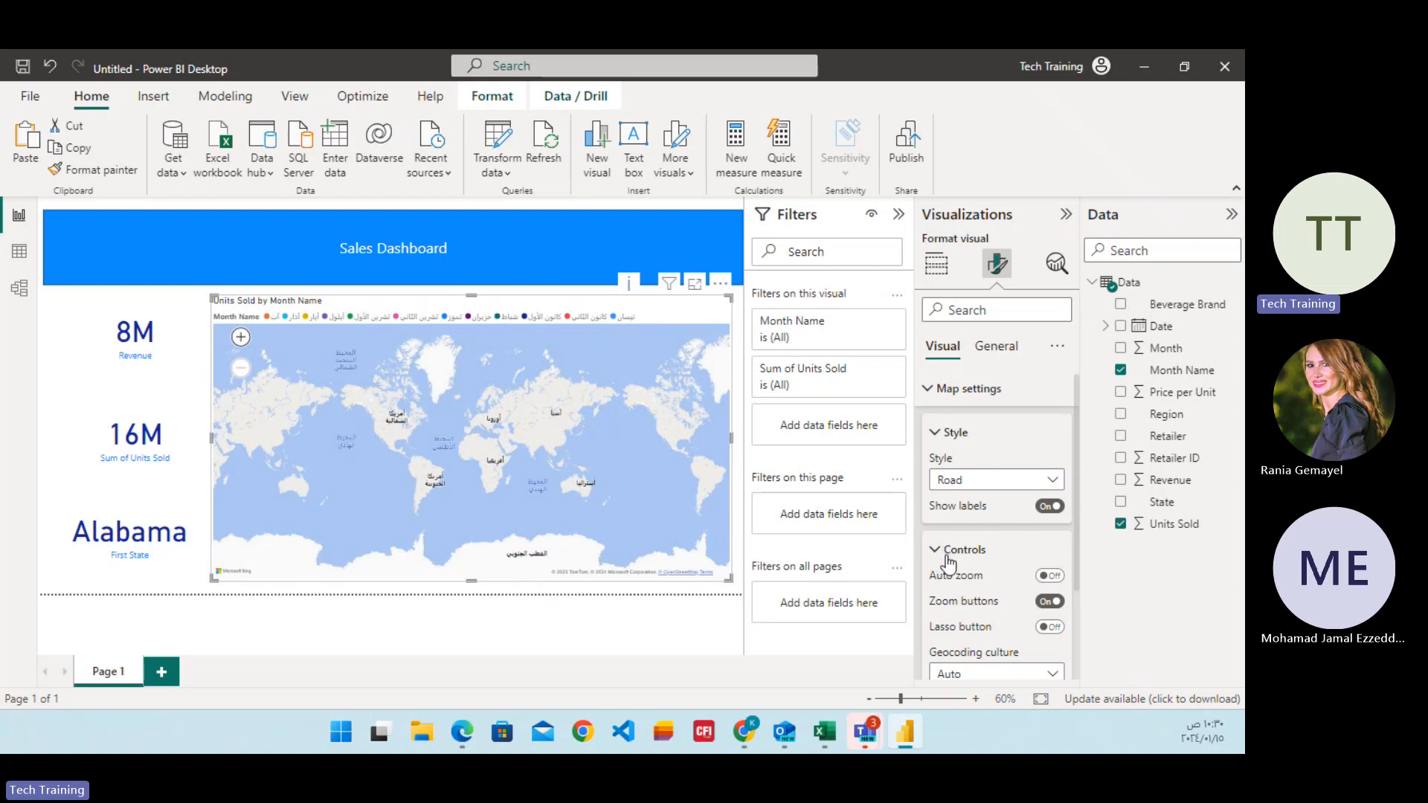
scroll(952, 552, "down", 2)
scroll(956, 551, "down", 1)
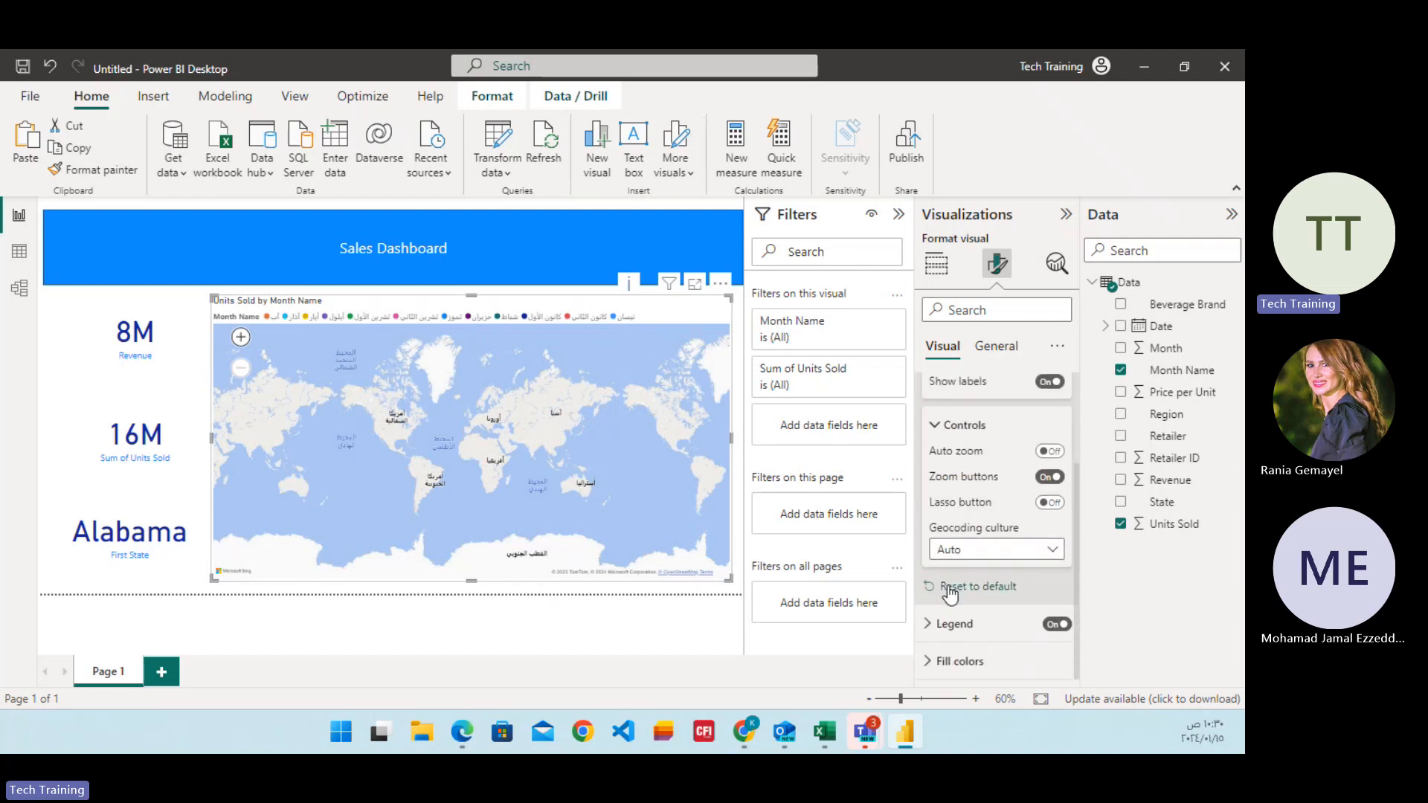
left_click(946, 430)
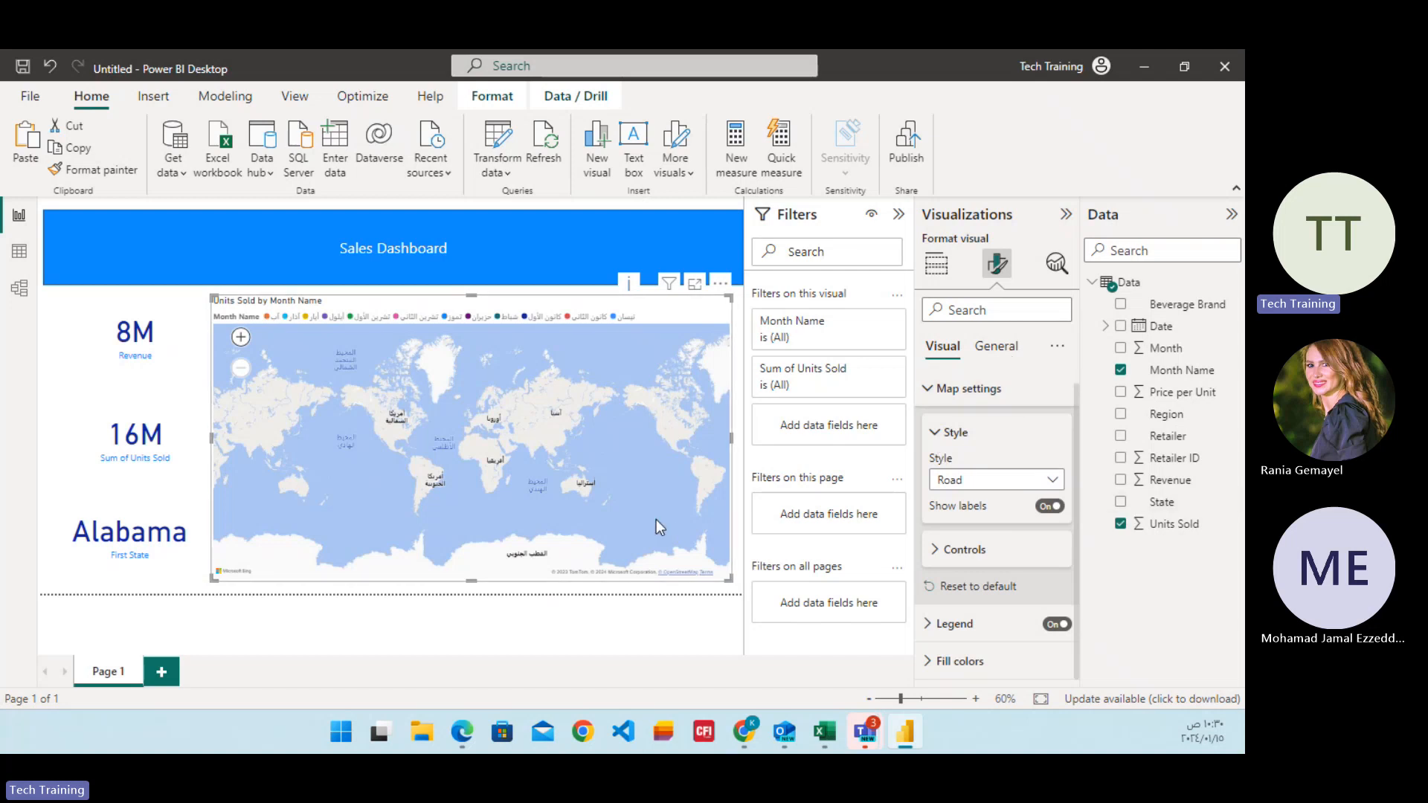
Try the State and Revenue fields on the map, and remove Month Name so that only Units Sold remains.
left_click(1121, 502)
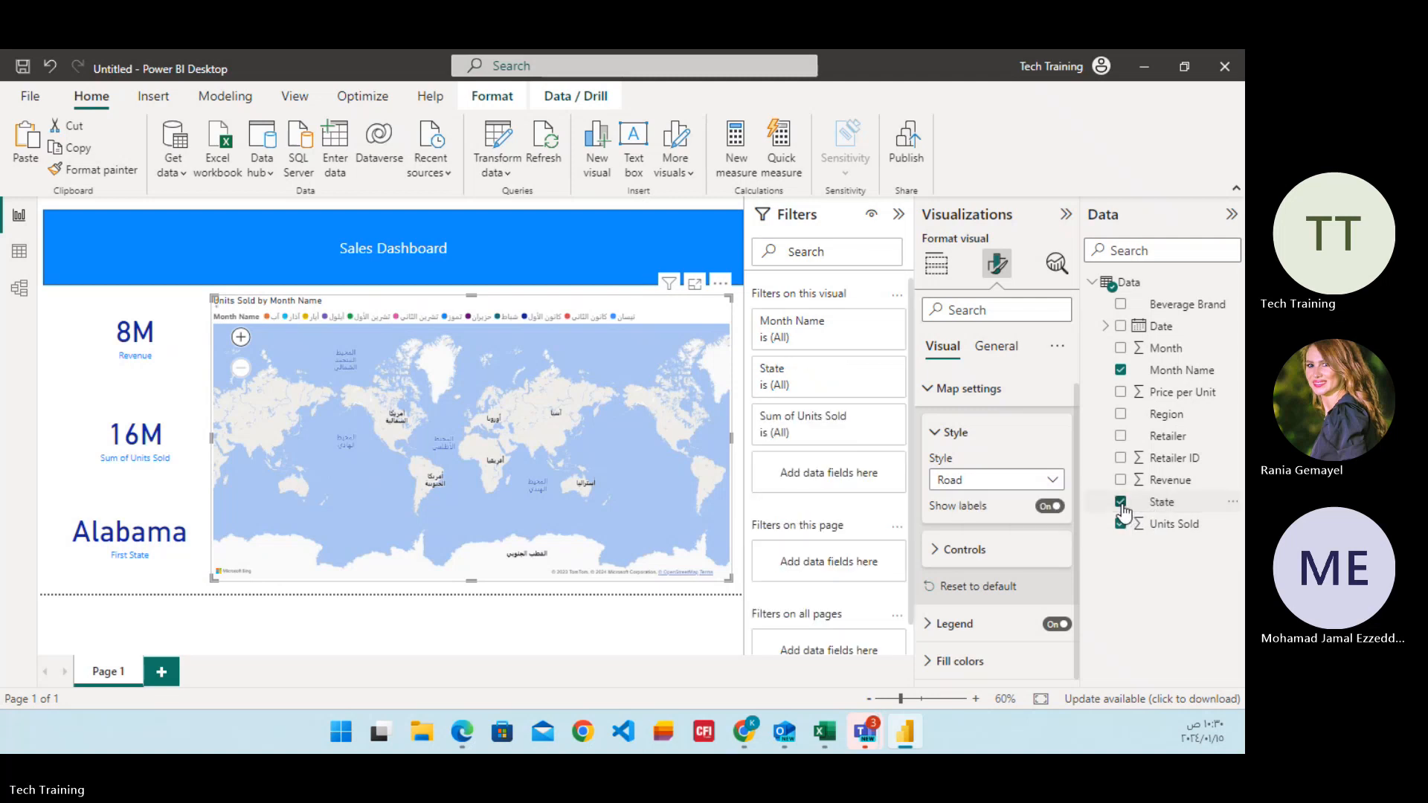
left_click(1122, 506)
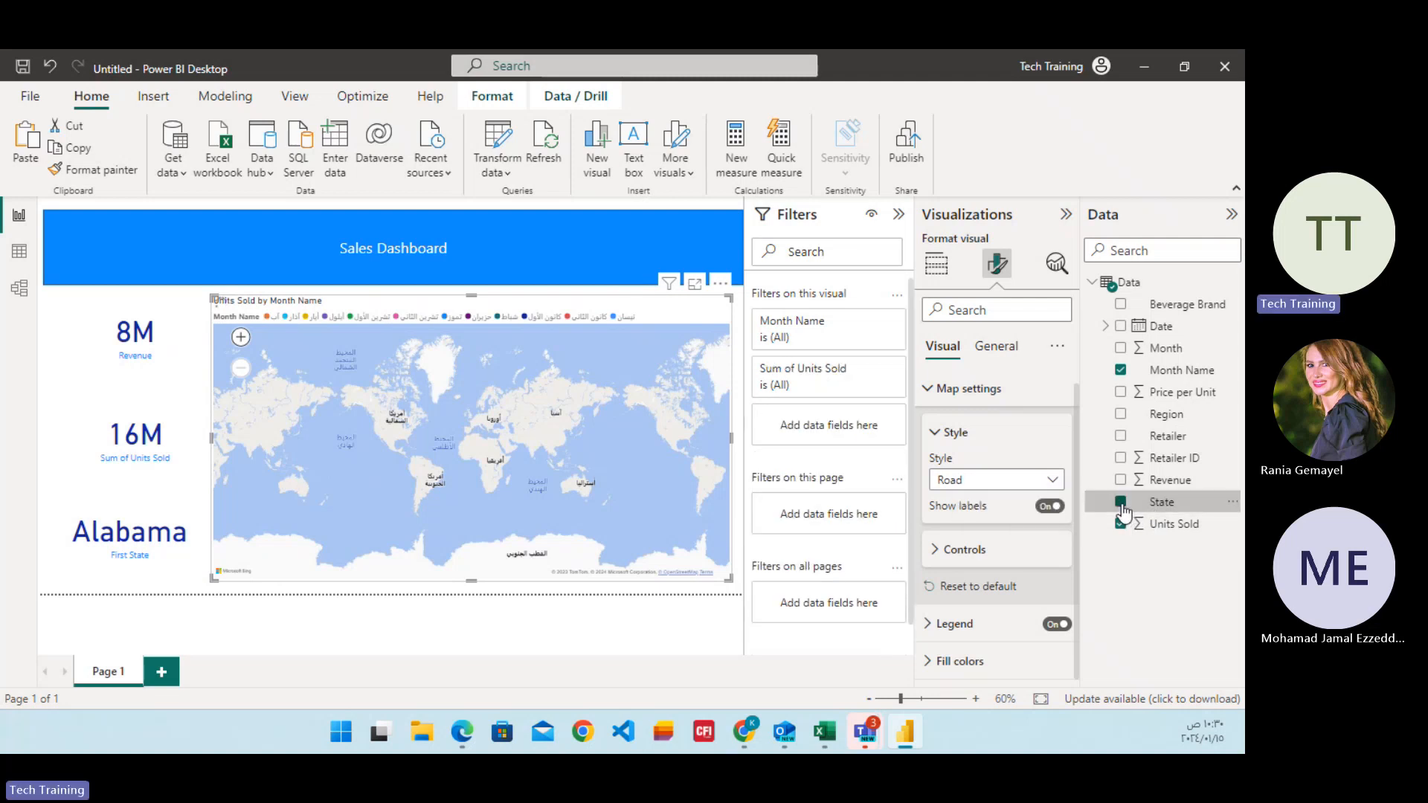
left_click(1121, 482)
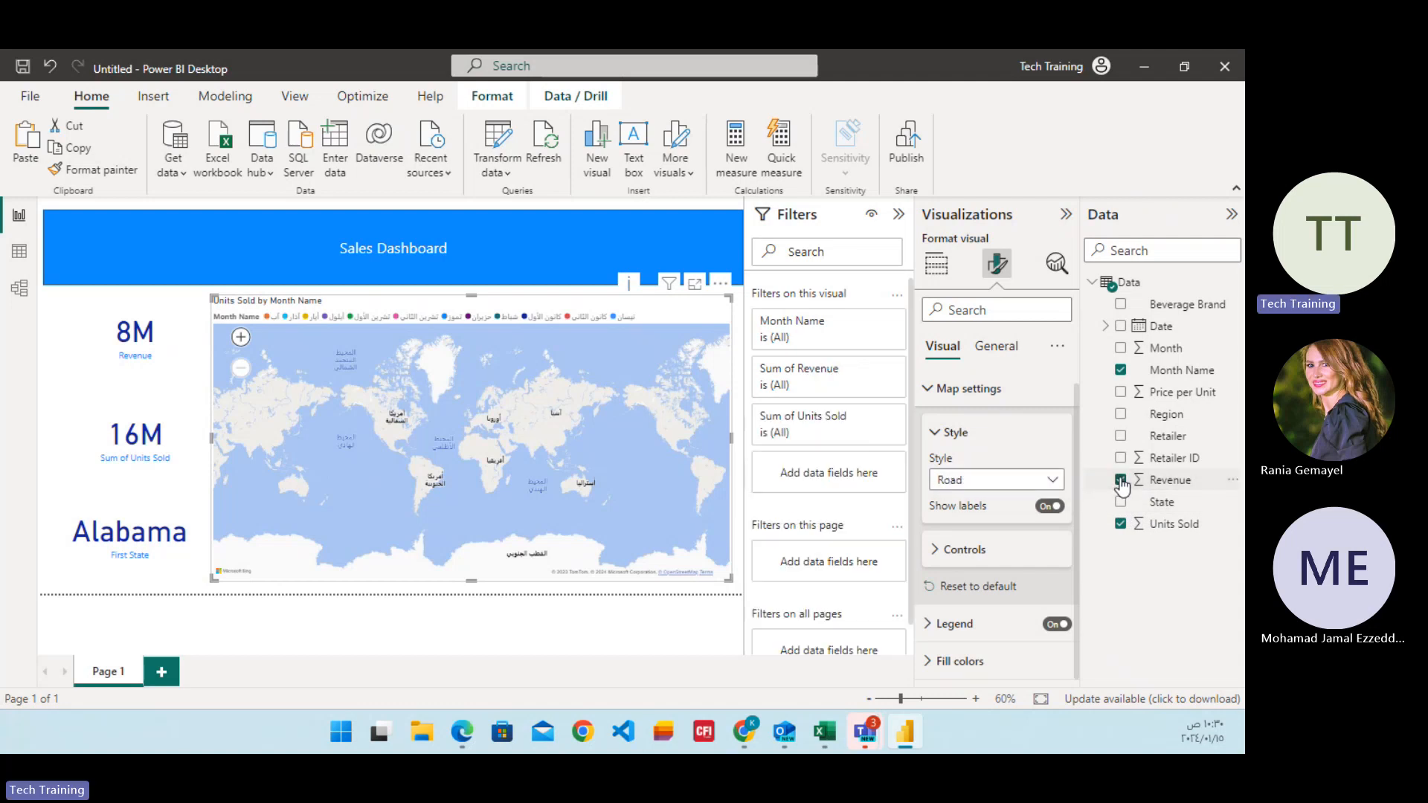
left_click(1121, 371)
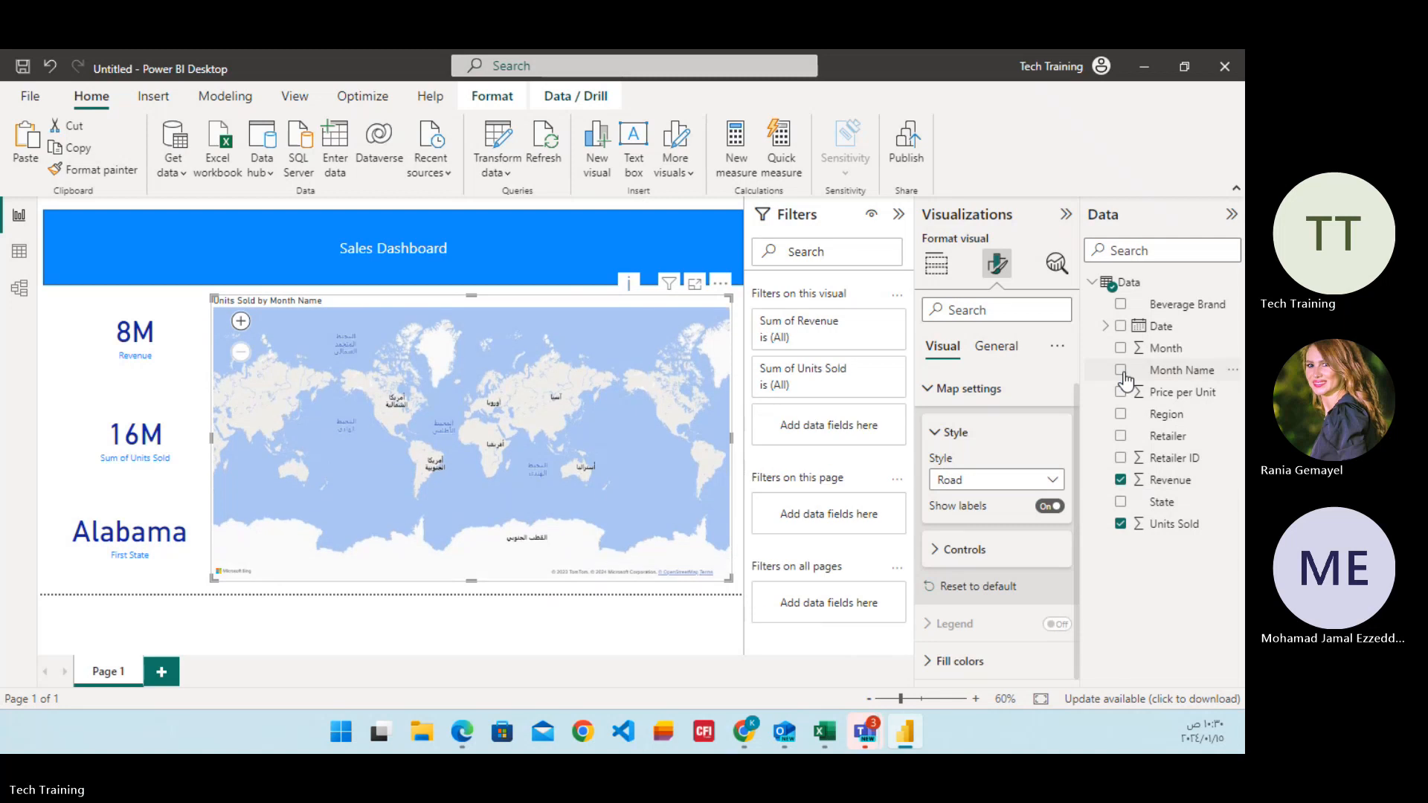
left_click(1121, 524)
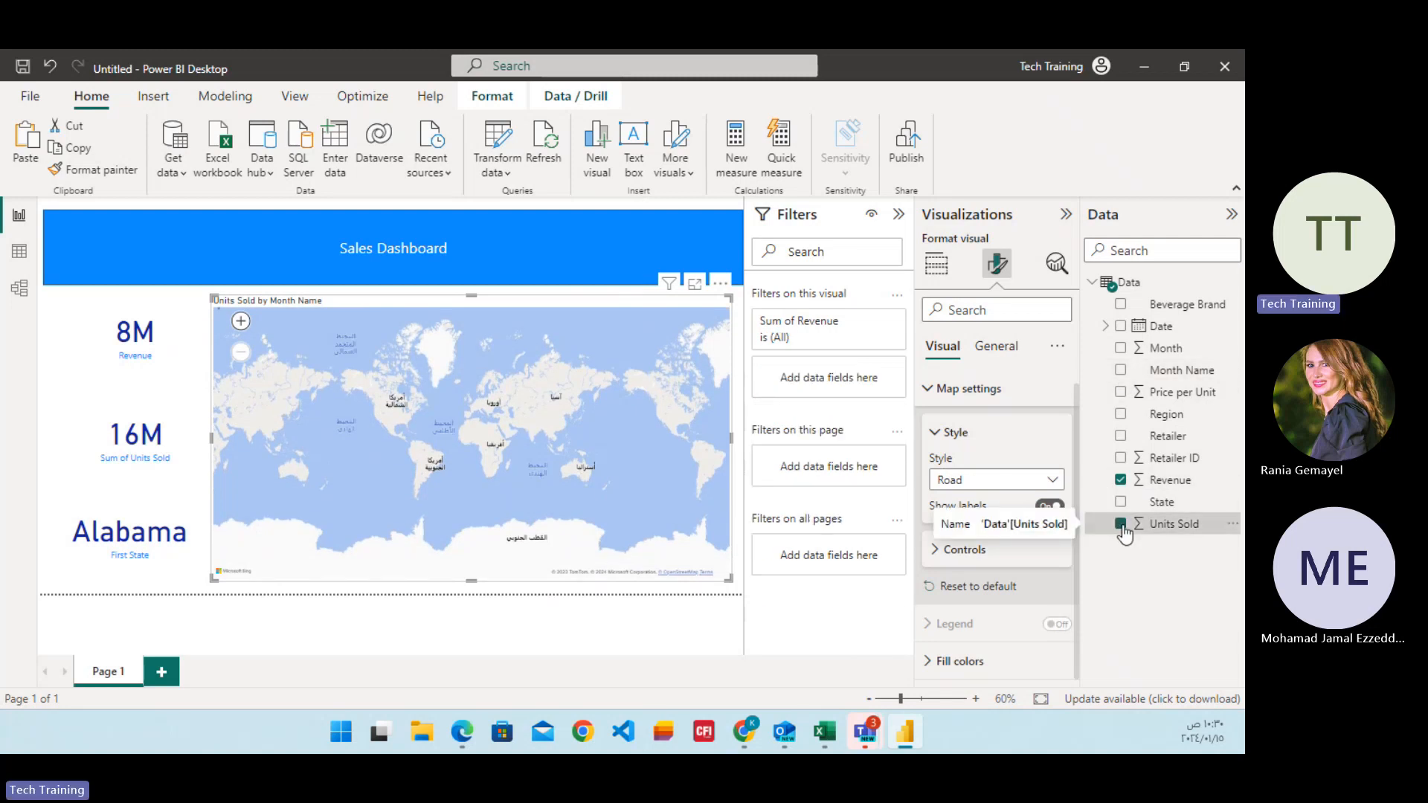
left_click(1121, 524)
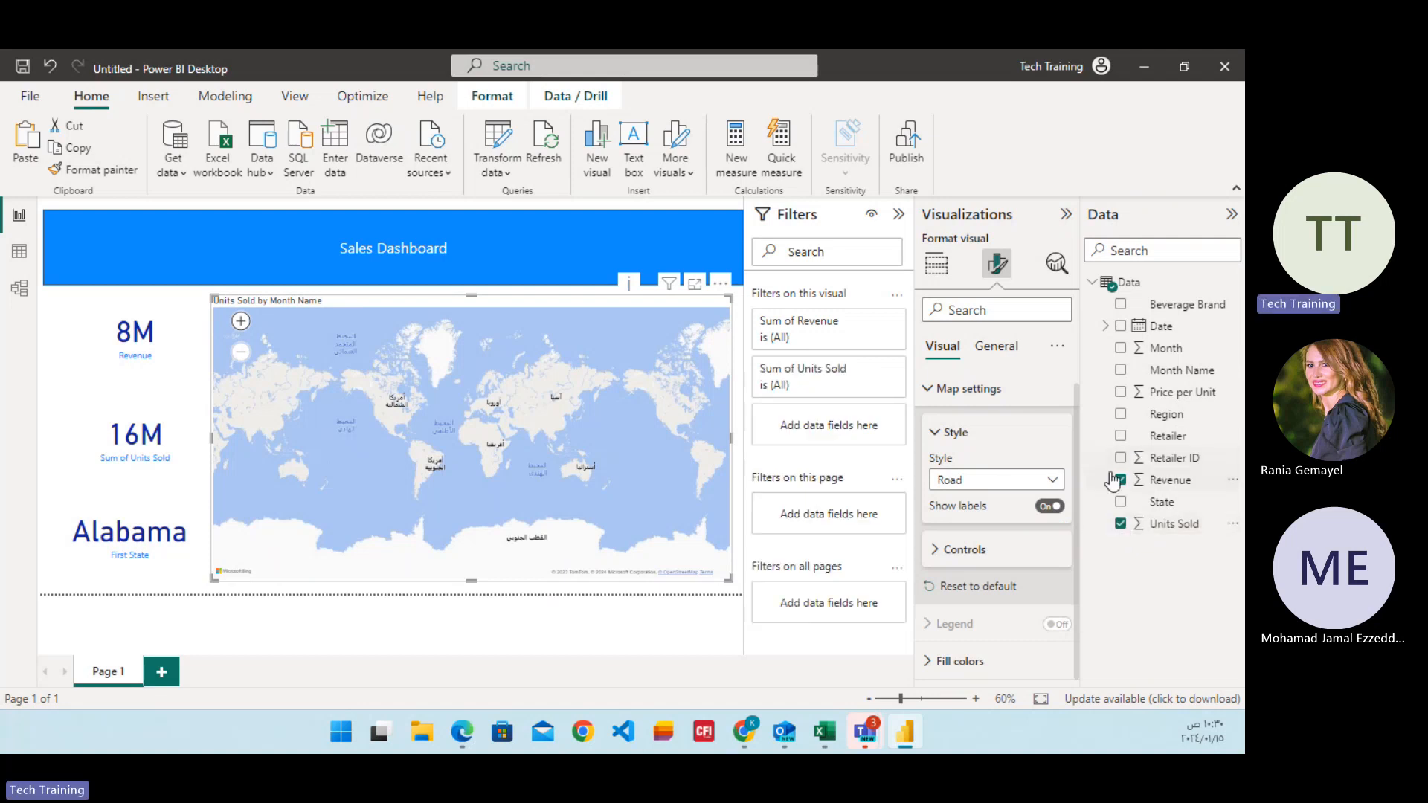
left_click(1121, 480)
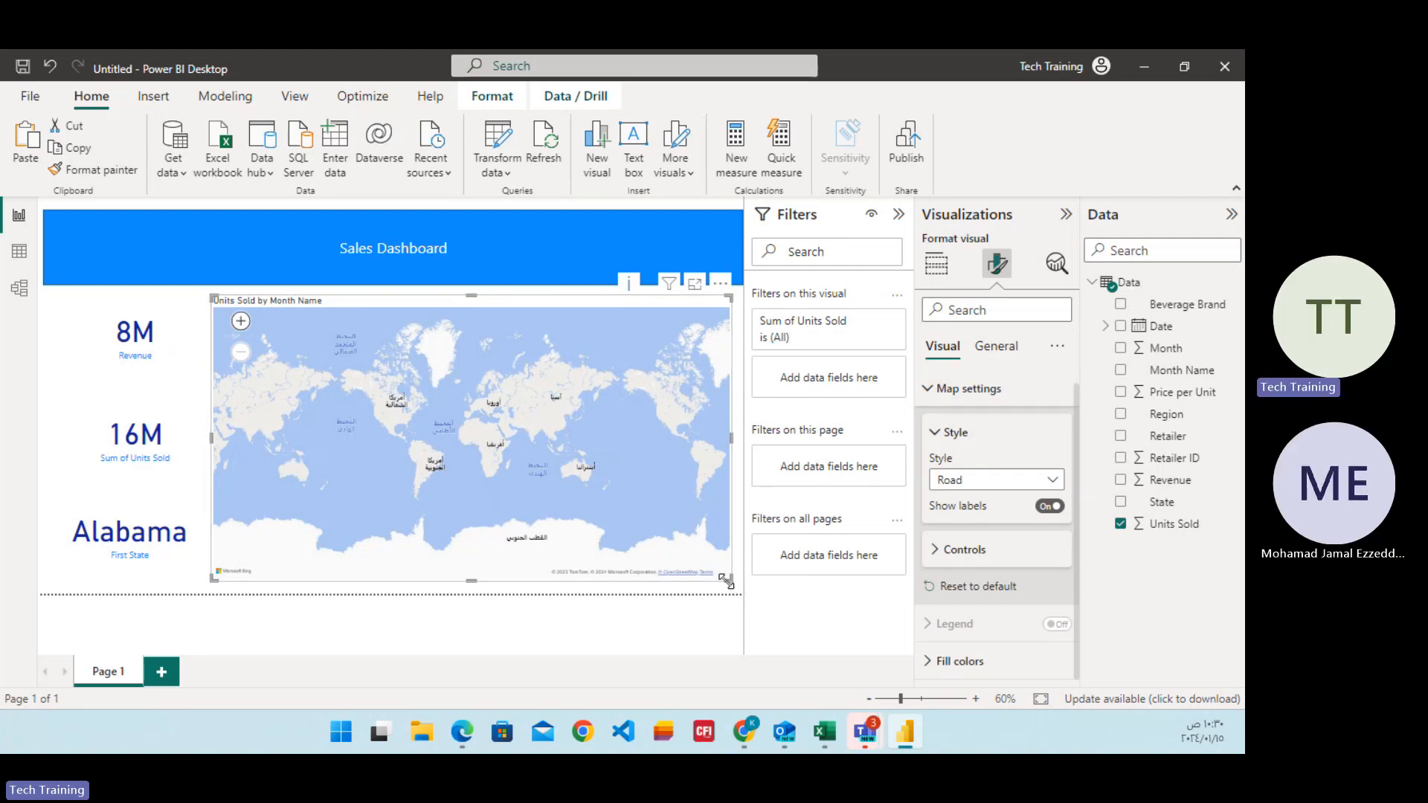
Narrow the map visual slightly and test its zoom buttons and panning across Africa.
left_click_drag(721, 566, 700, 591)
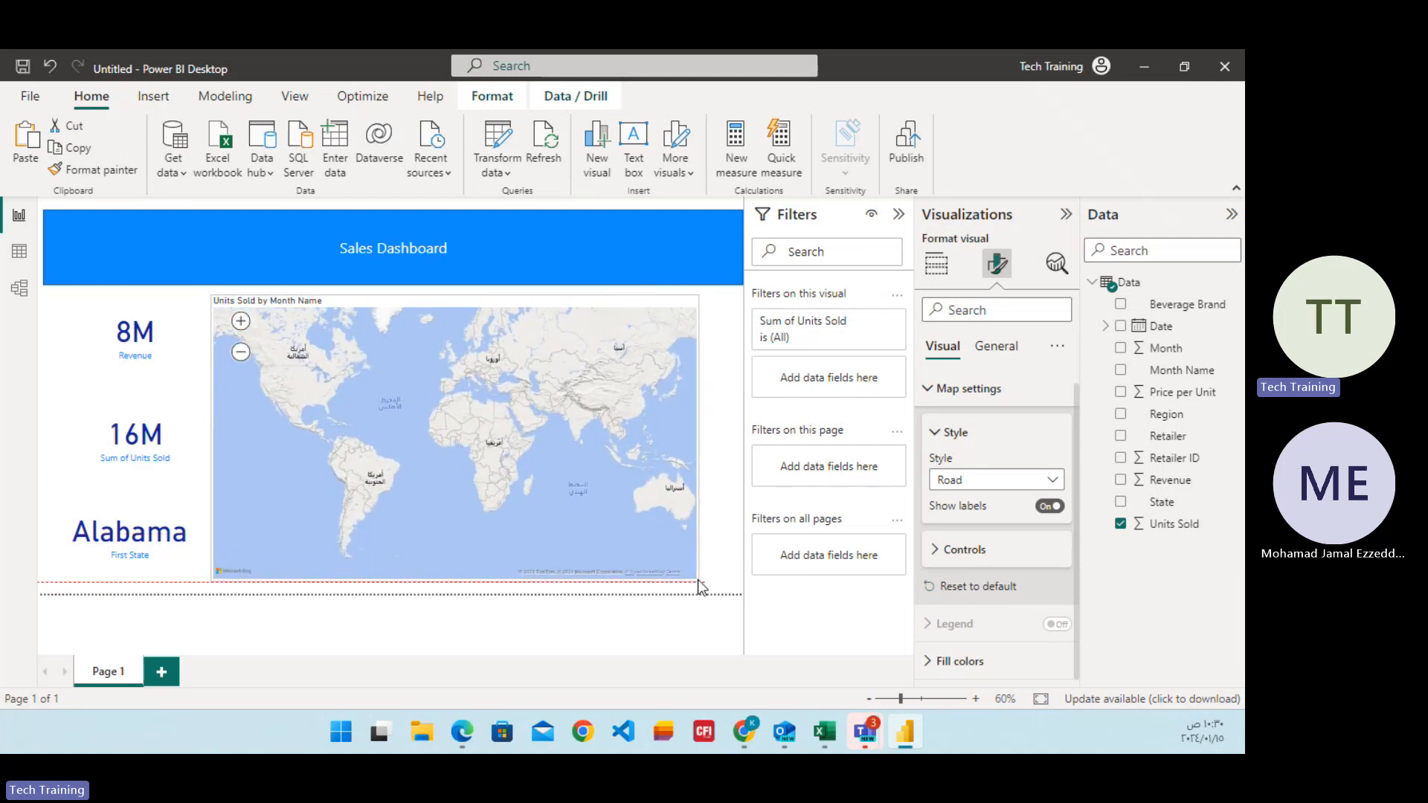
left_click(240, 321)
left_click(240, 322)
left_click(241, 321)
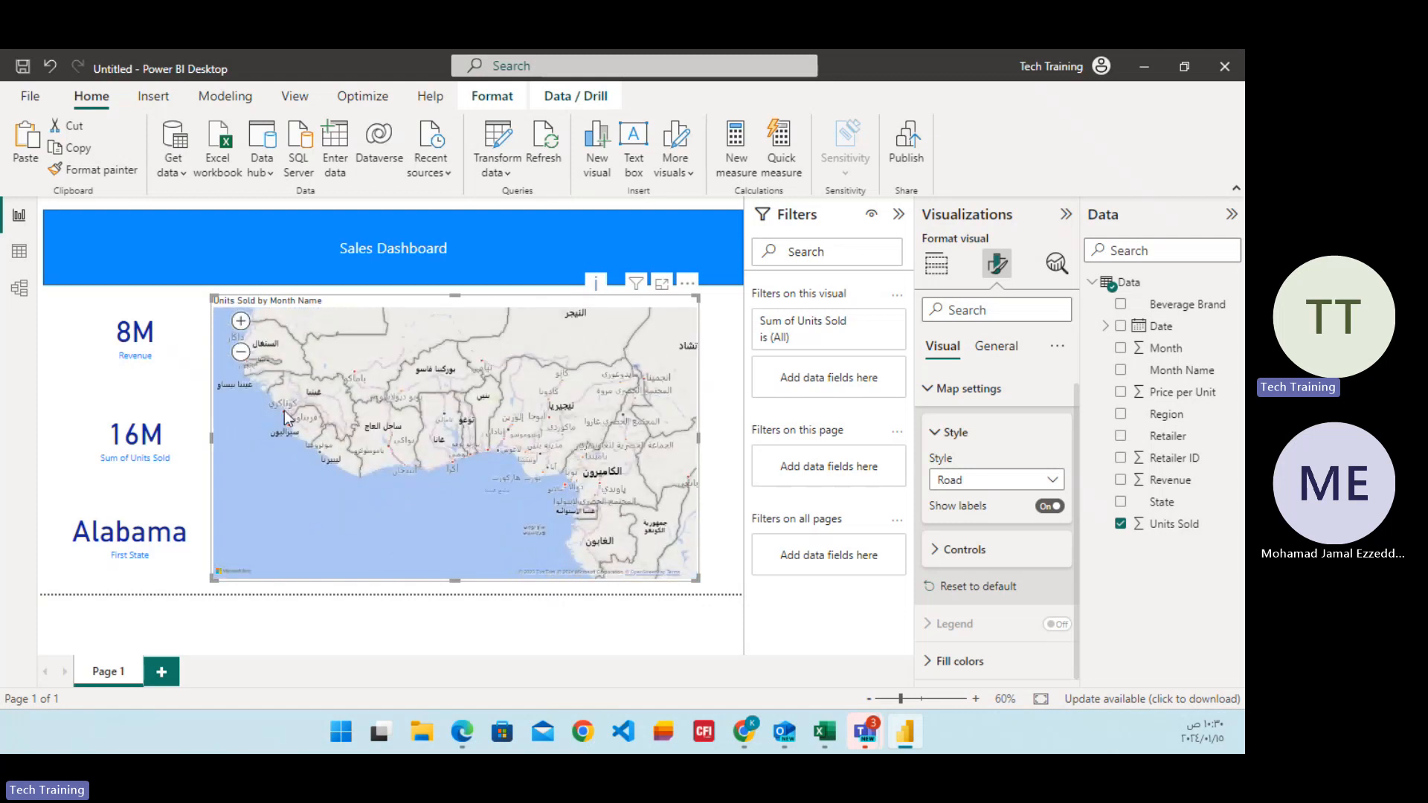
left_click_drag(541, 462, 301, 458)
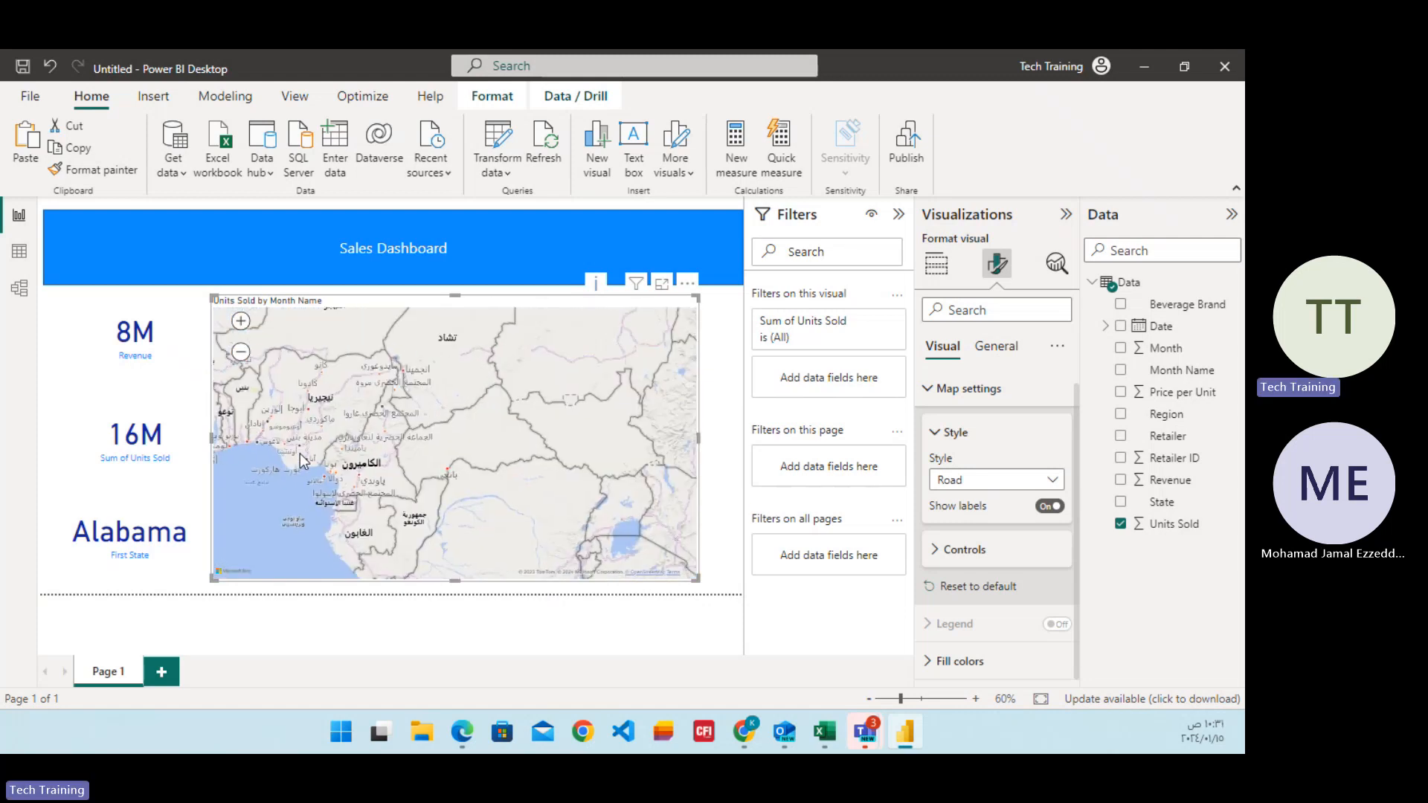
left_click_drag(349, 399, 532, 506)
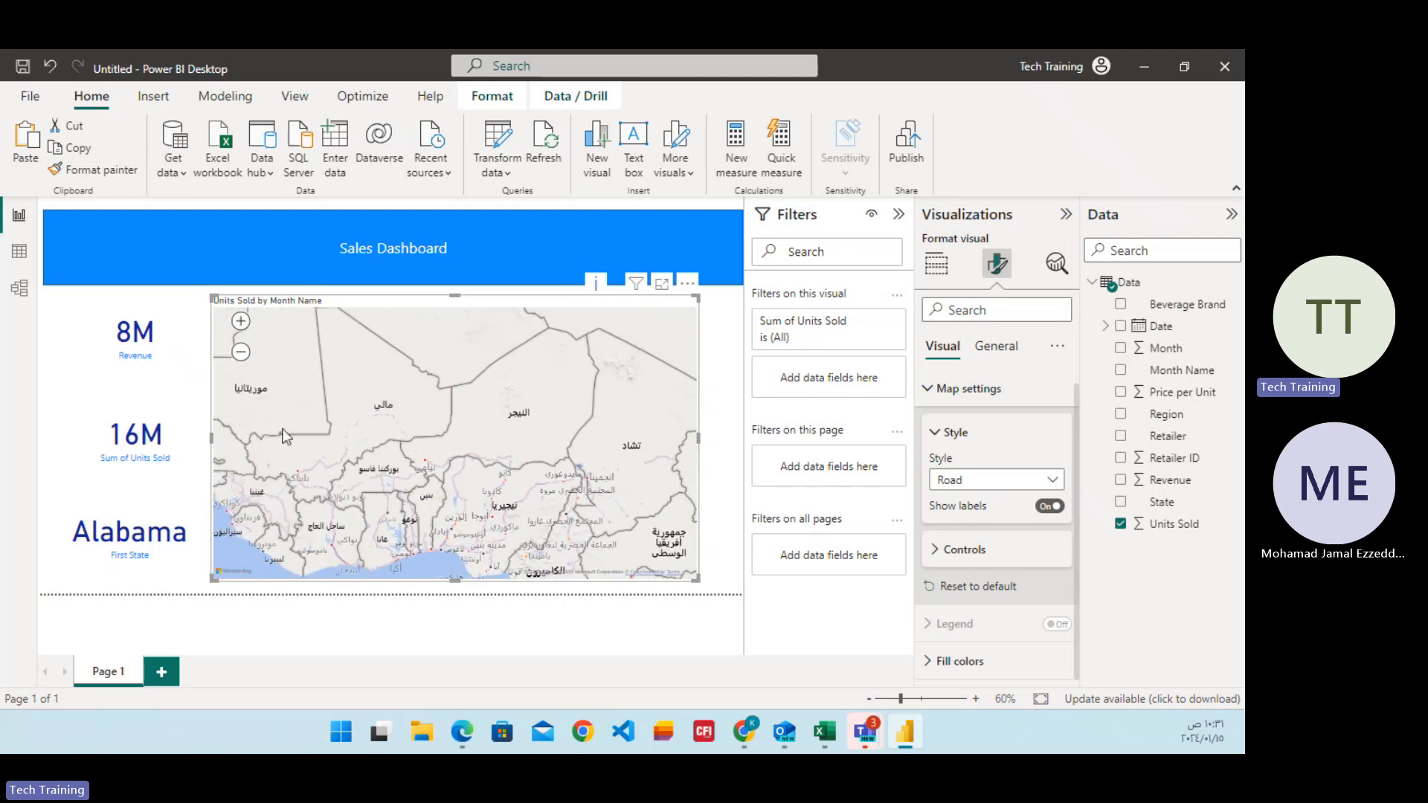
left_click(240, 352)
left_click(241, 352)
left_click(240, 351)
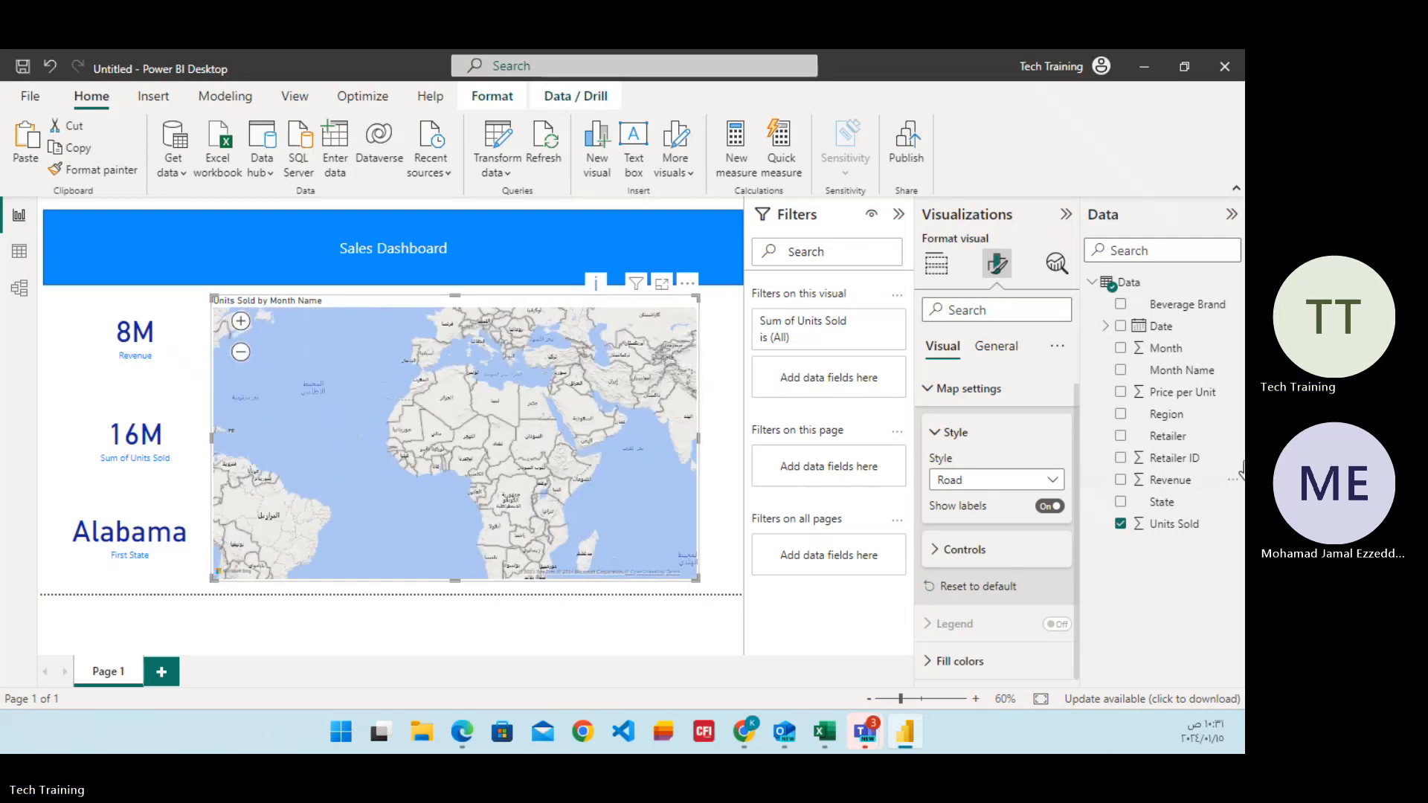
Add the Month field to the map and shrink the visual in width and height.
left_click(1120, 349)
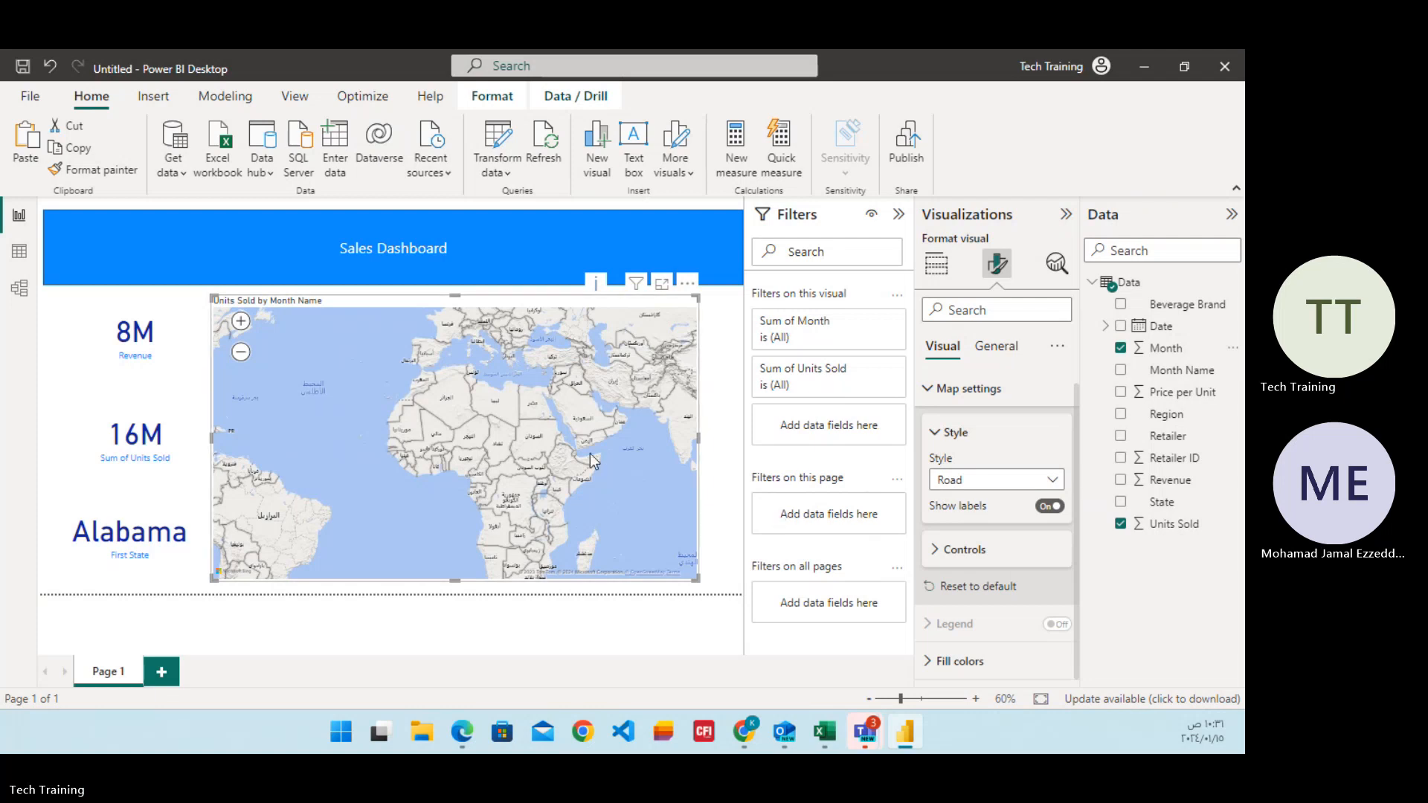
left_click_drag(702, 577, 681, 550)
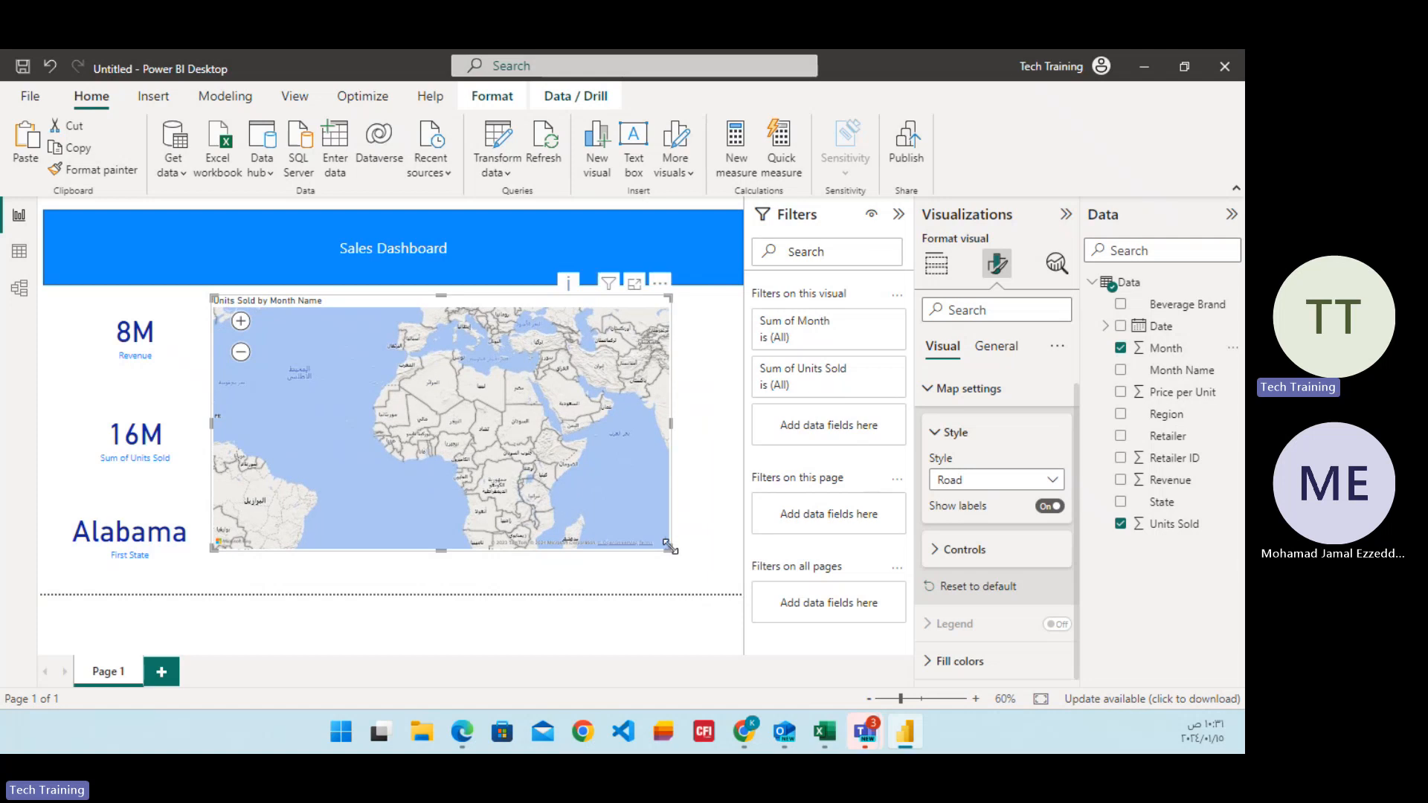
left_click(938, 276)
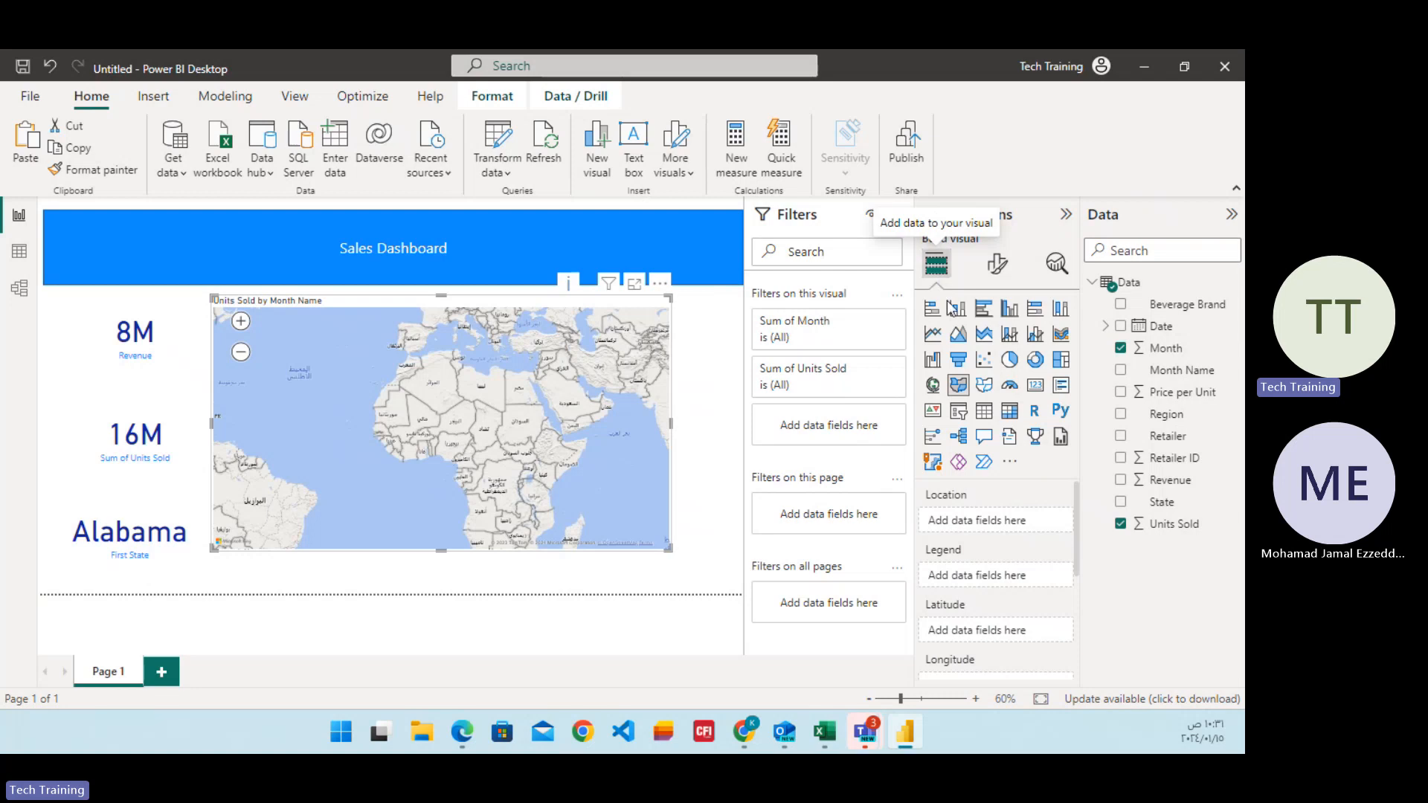
left_click(959, 416)
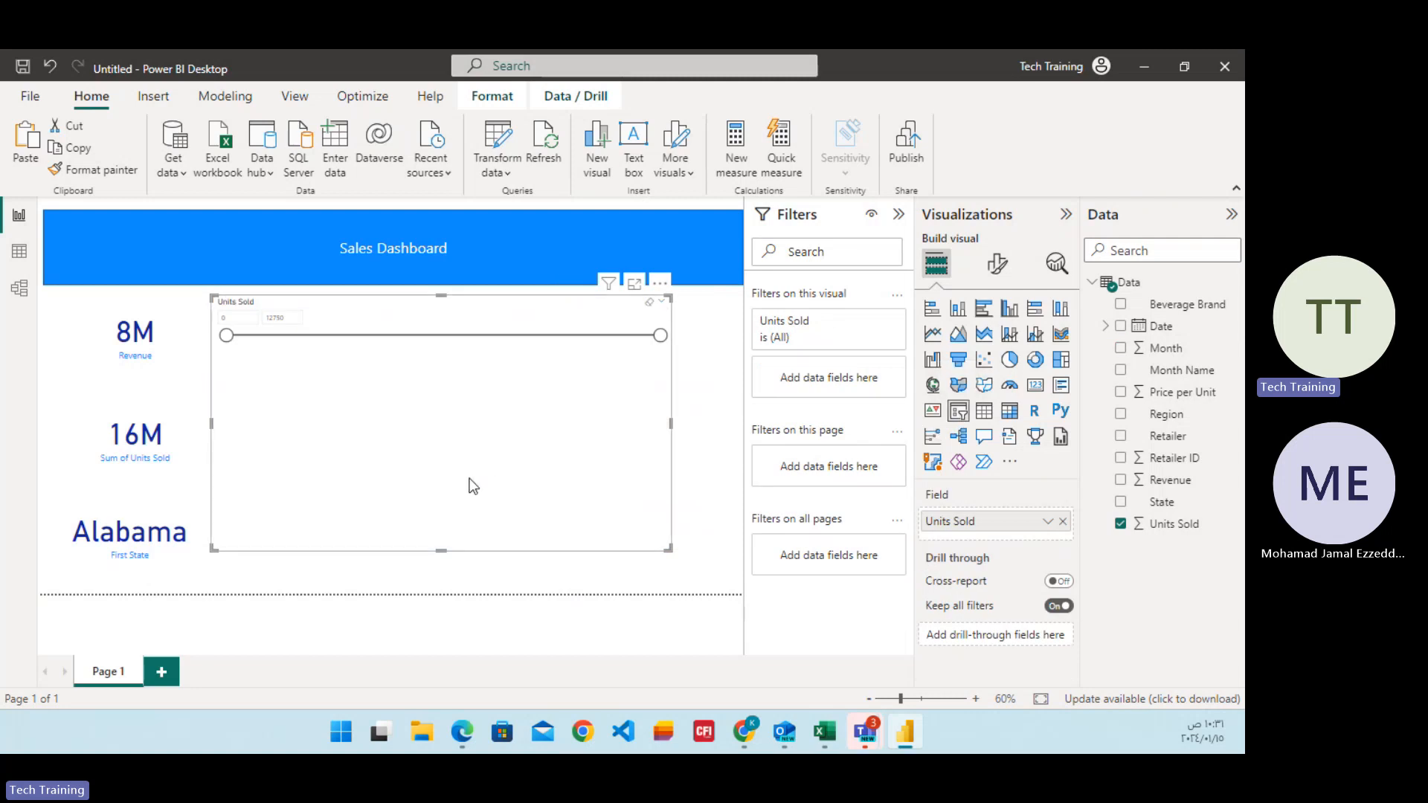
key("ctrl+z")
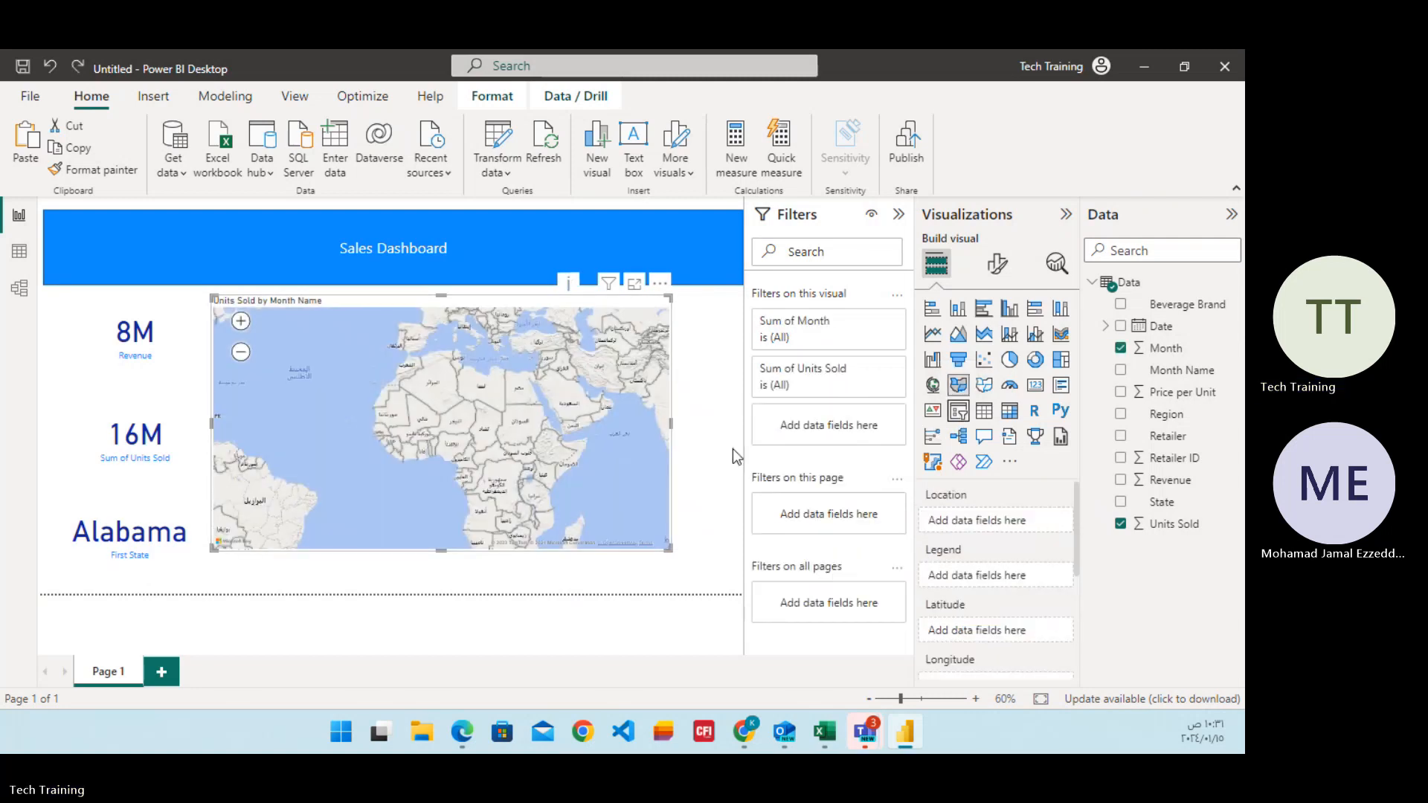
Insert a separate slicer for the State field and move it beside the Sales Dashboard title, partly over the map.
left_click(700, 249)
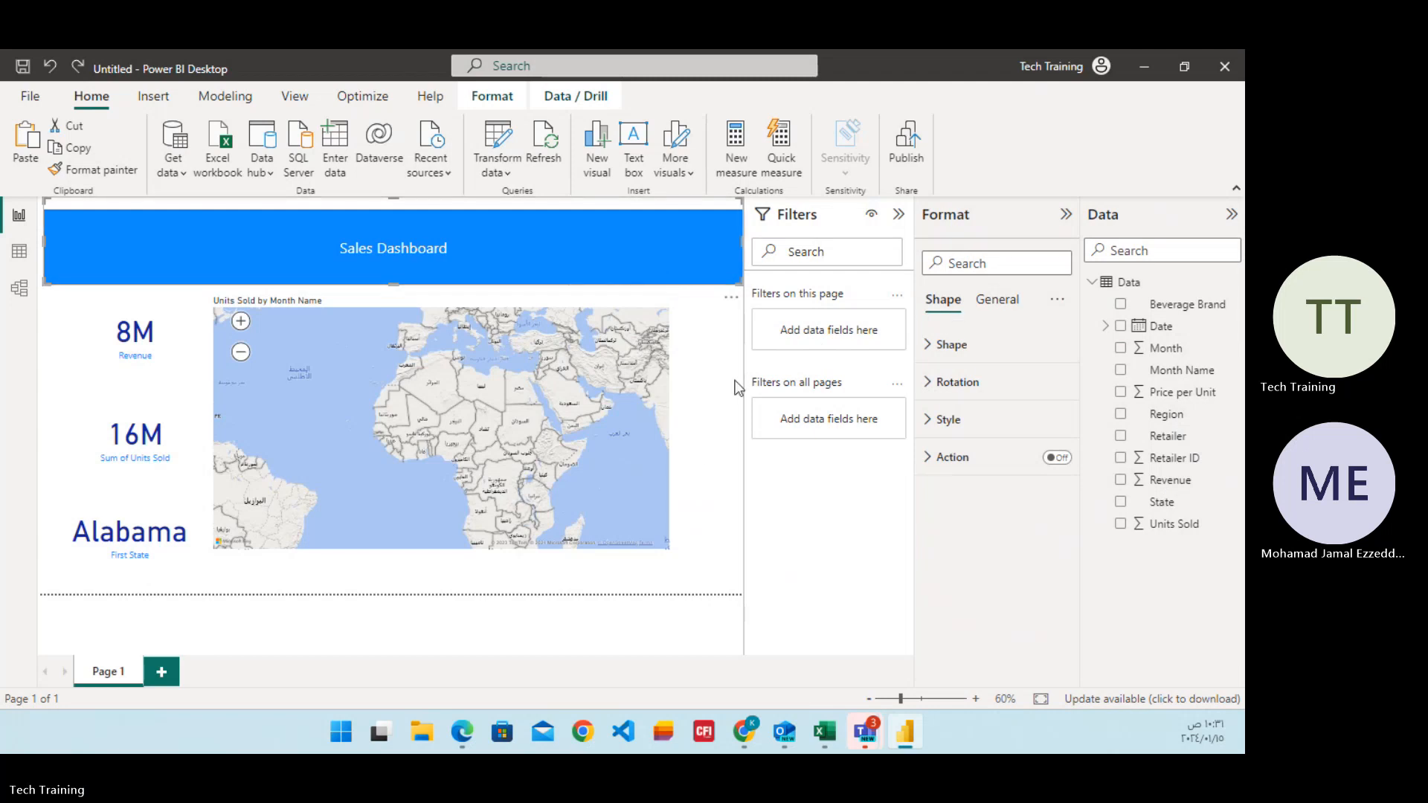
left_click(704, 448)
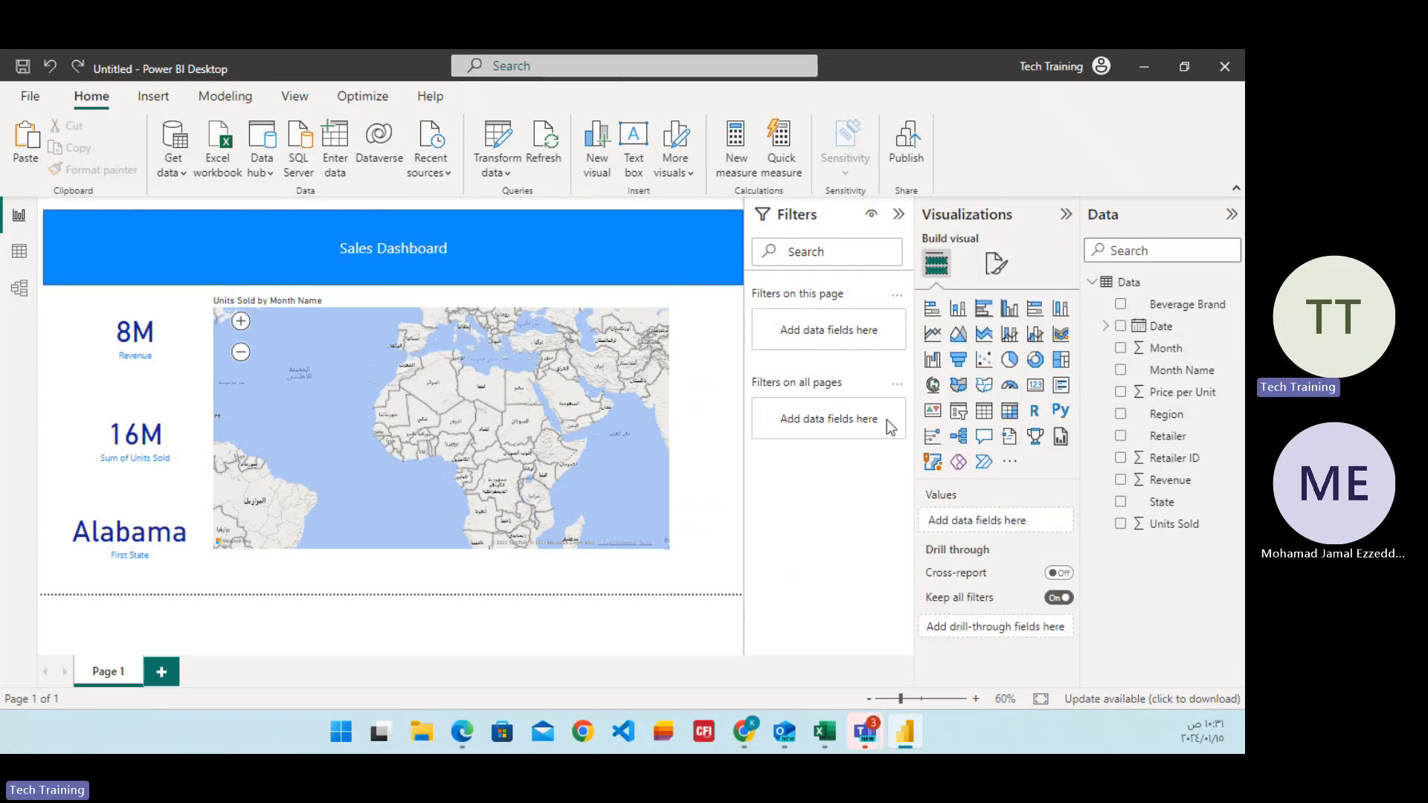
left_click(967, 415)
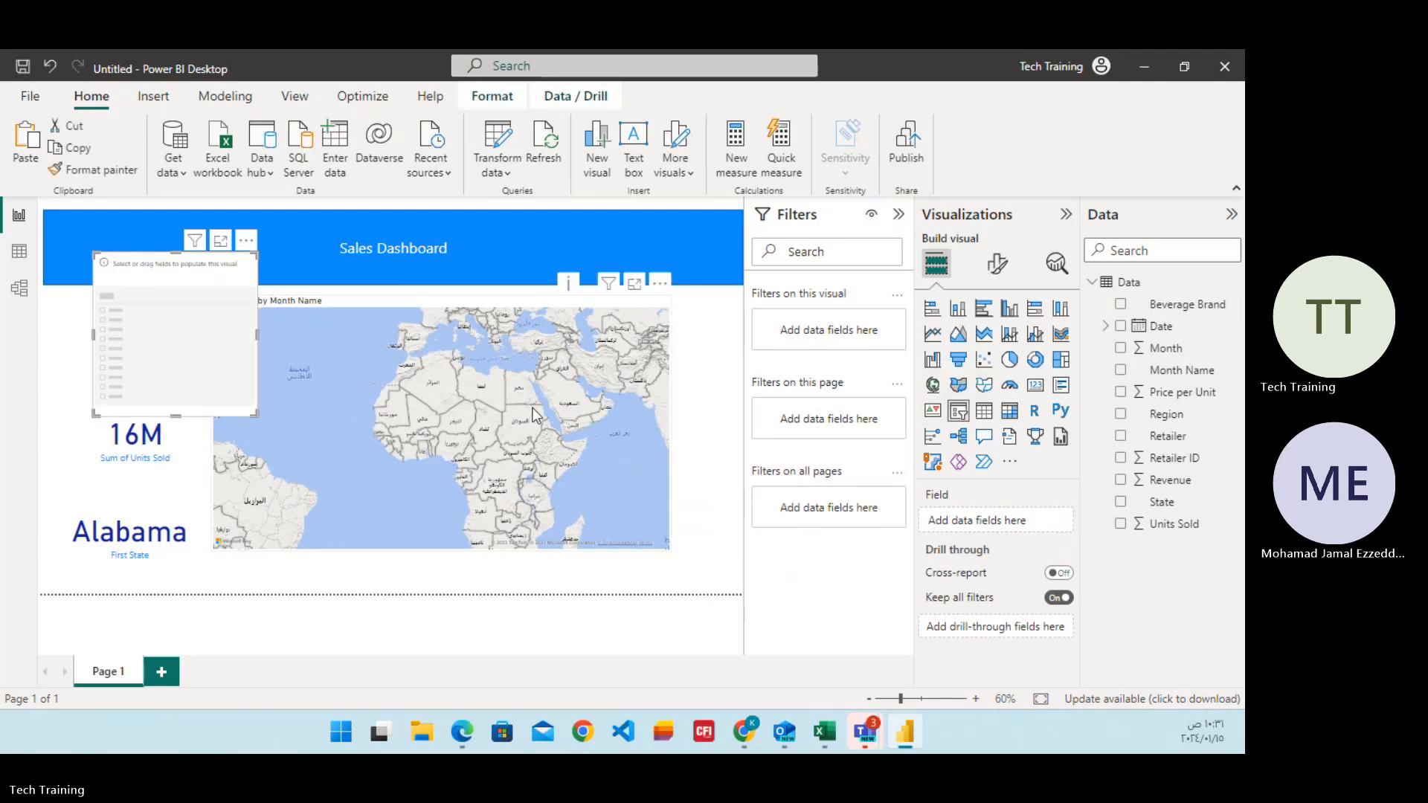
left_click_drag(193, 261, 530, 254)
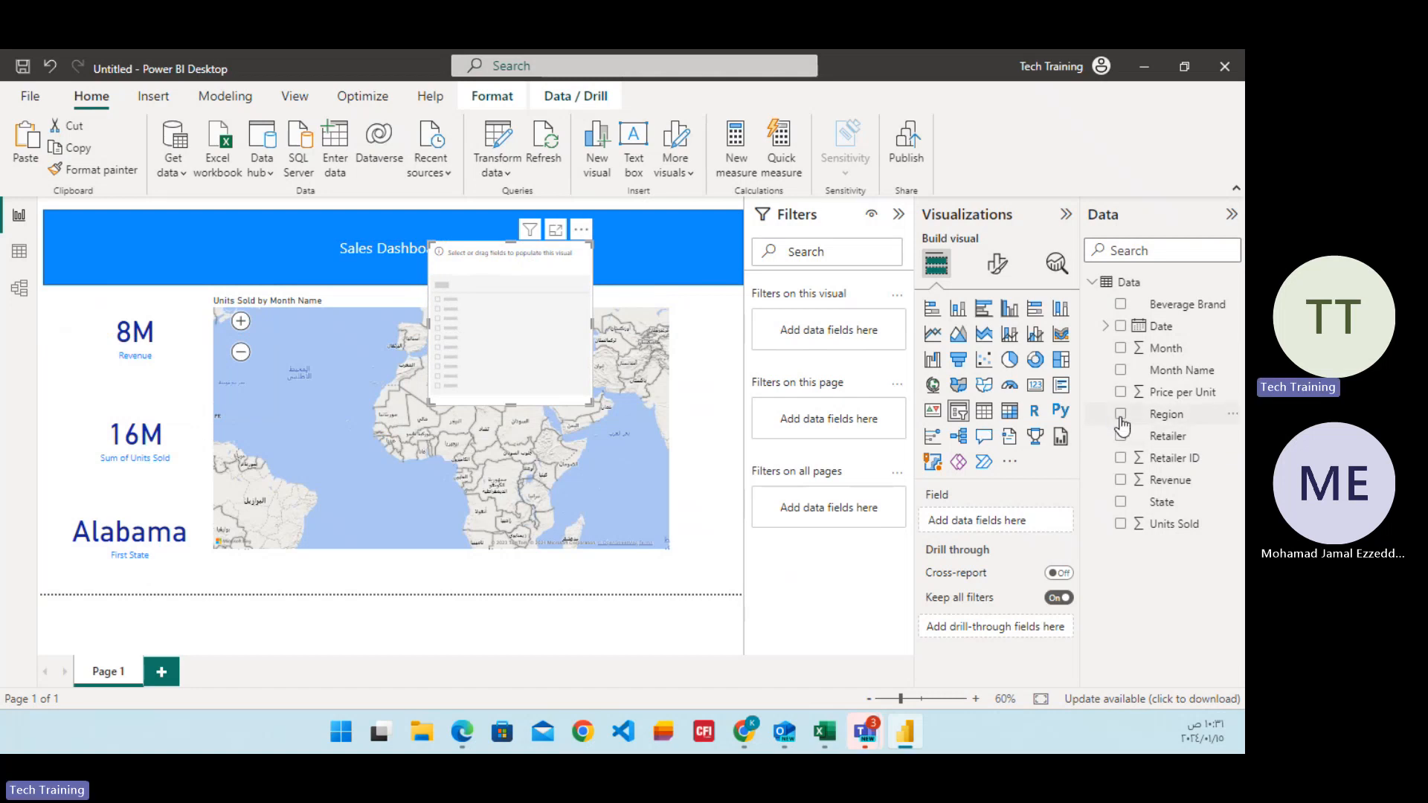
left_click(1120, 503)
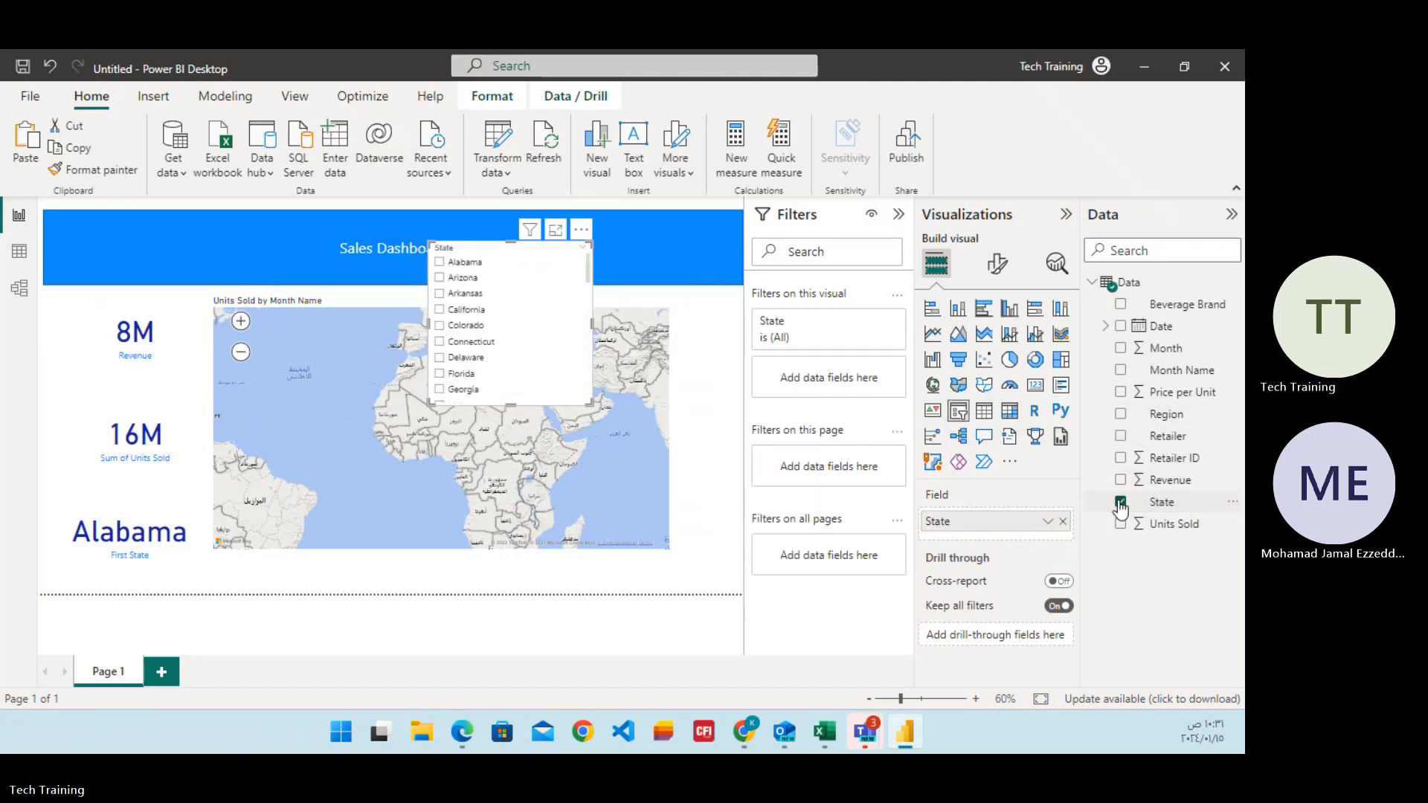
Widen and flatten the State slicer to fit the banner beside the title, and select Alabama in it.
left_click_drag(592, 325, 709, 330)
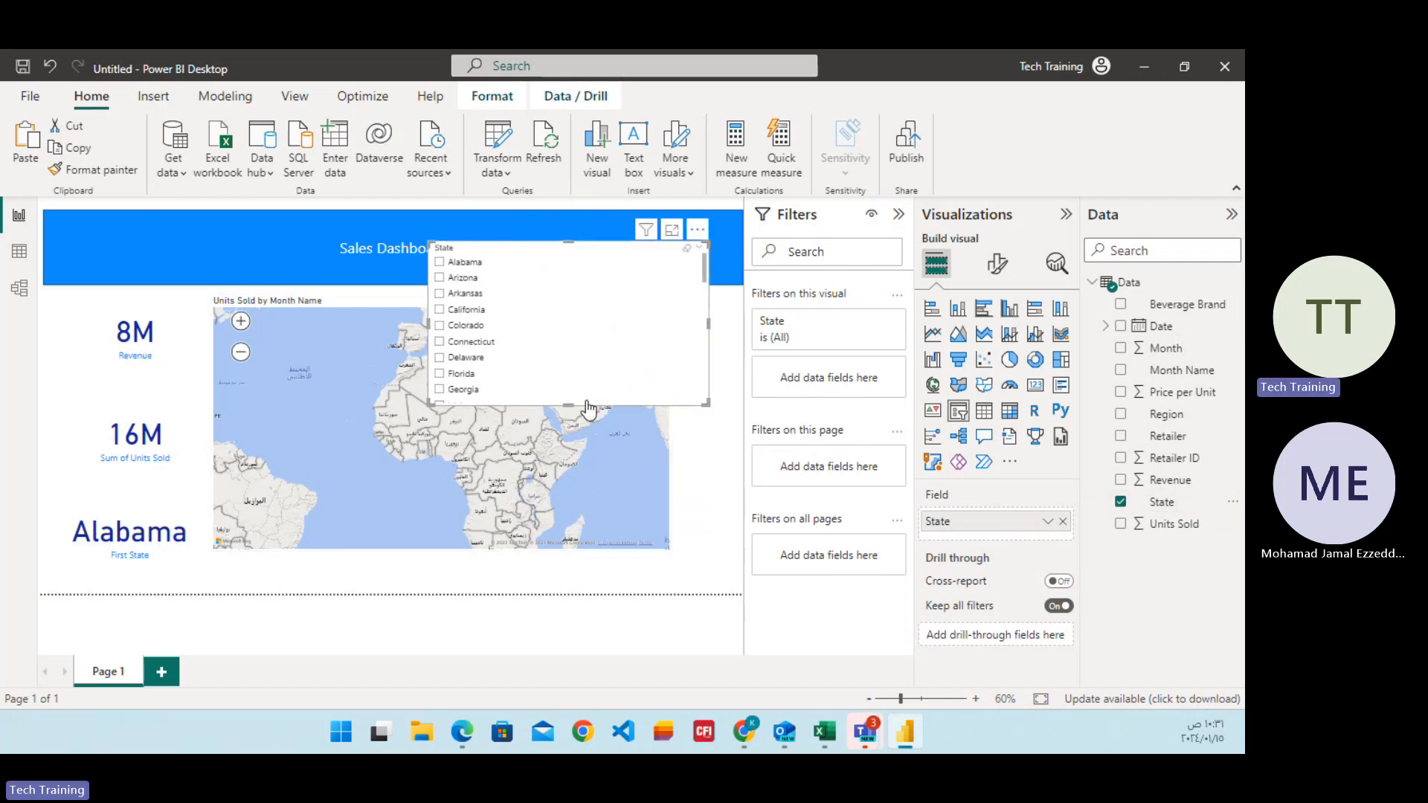
left_click_drag(573, 405, 593, 230)
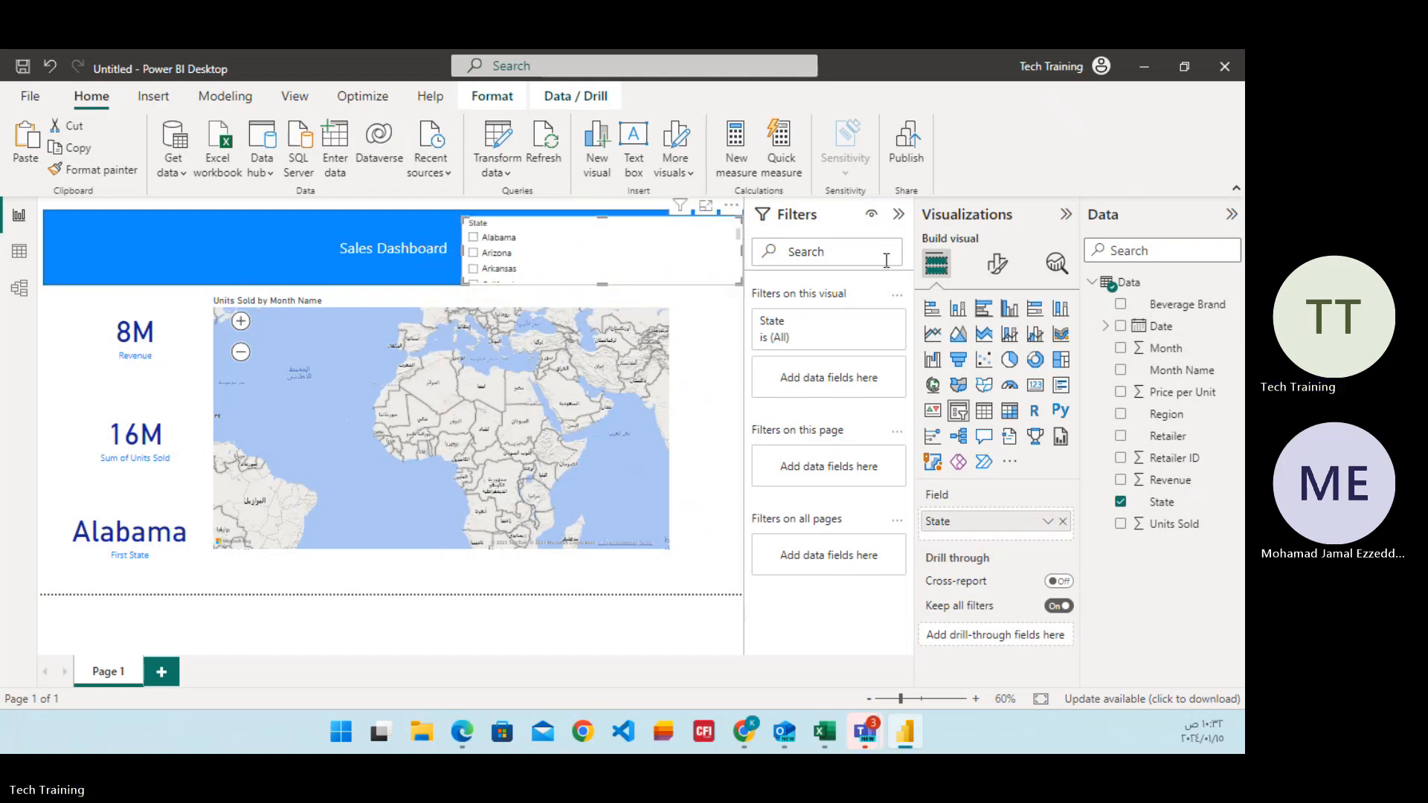
left_click(731, 212)
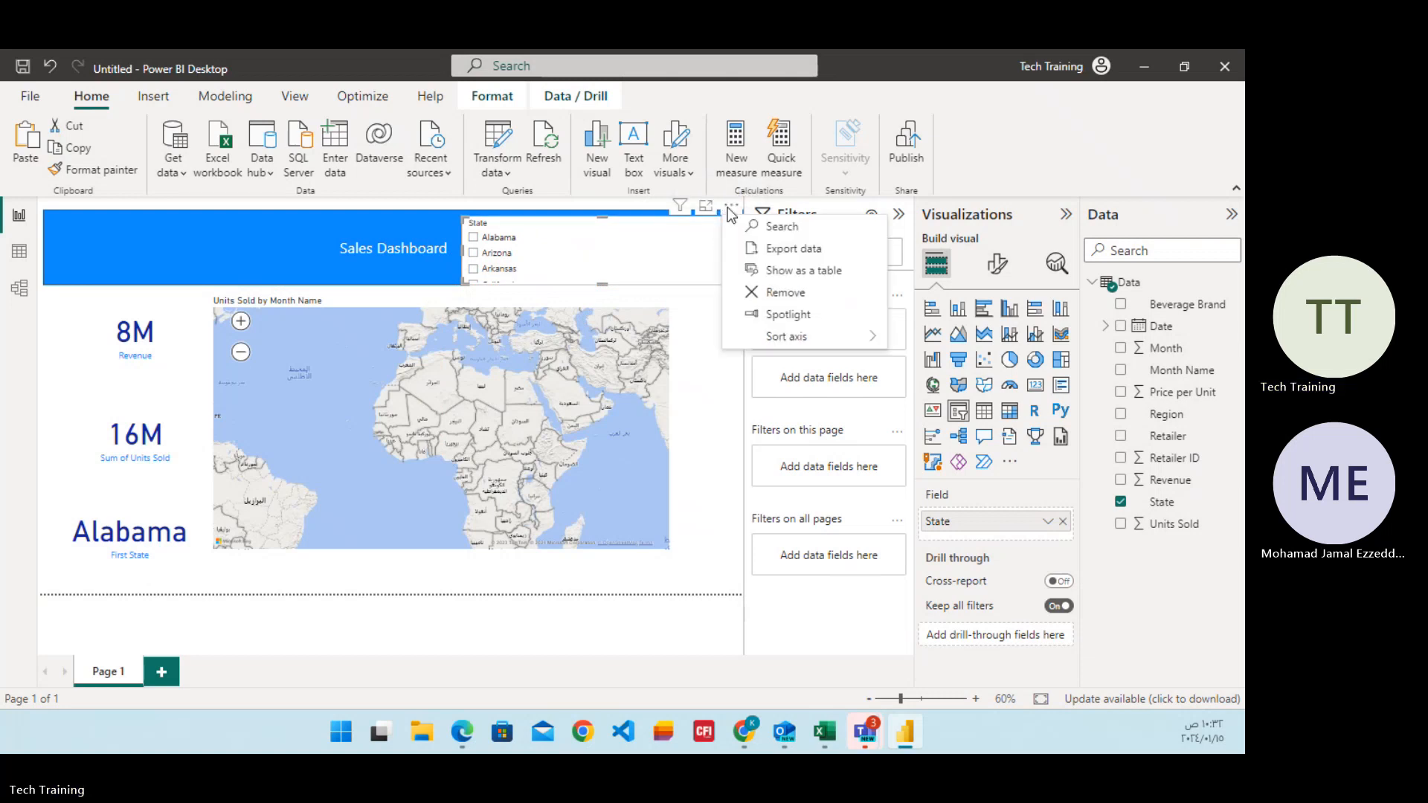
left_click(662, 238)
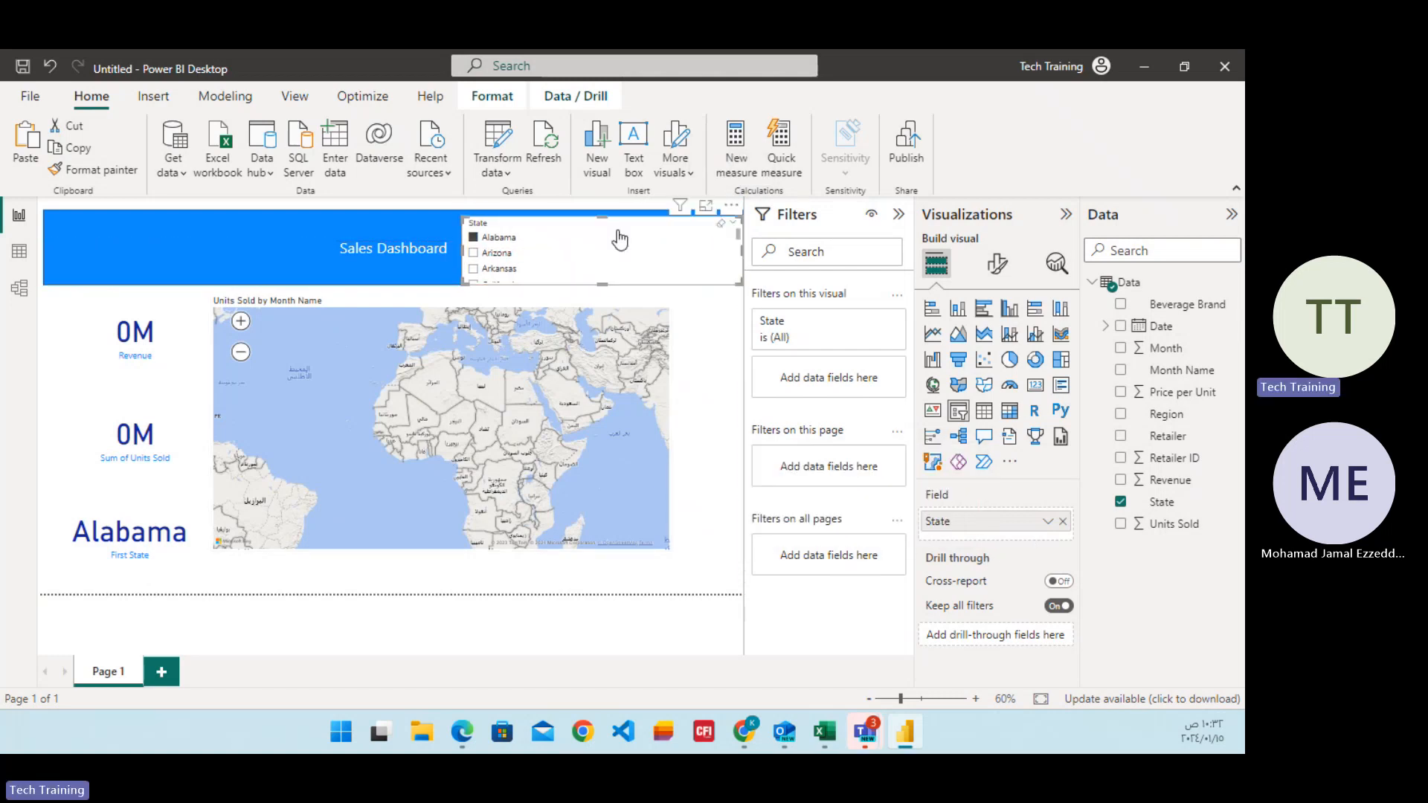
left_click_drag(598, 217, 583, 249)
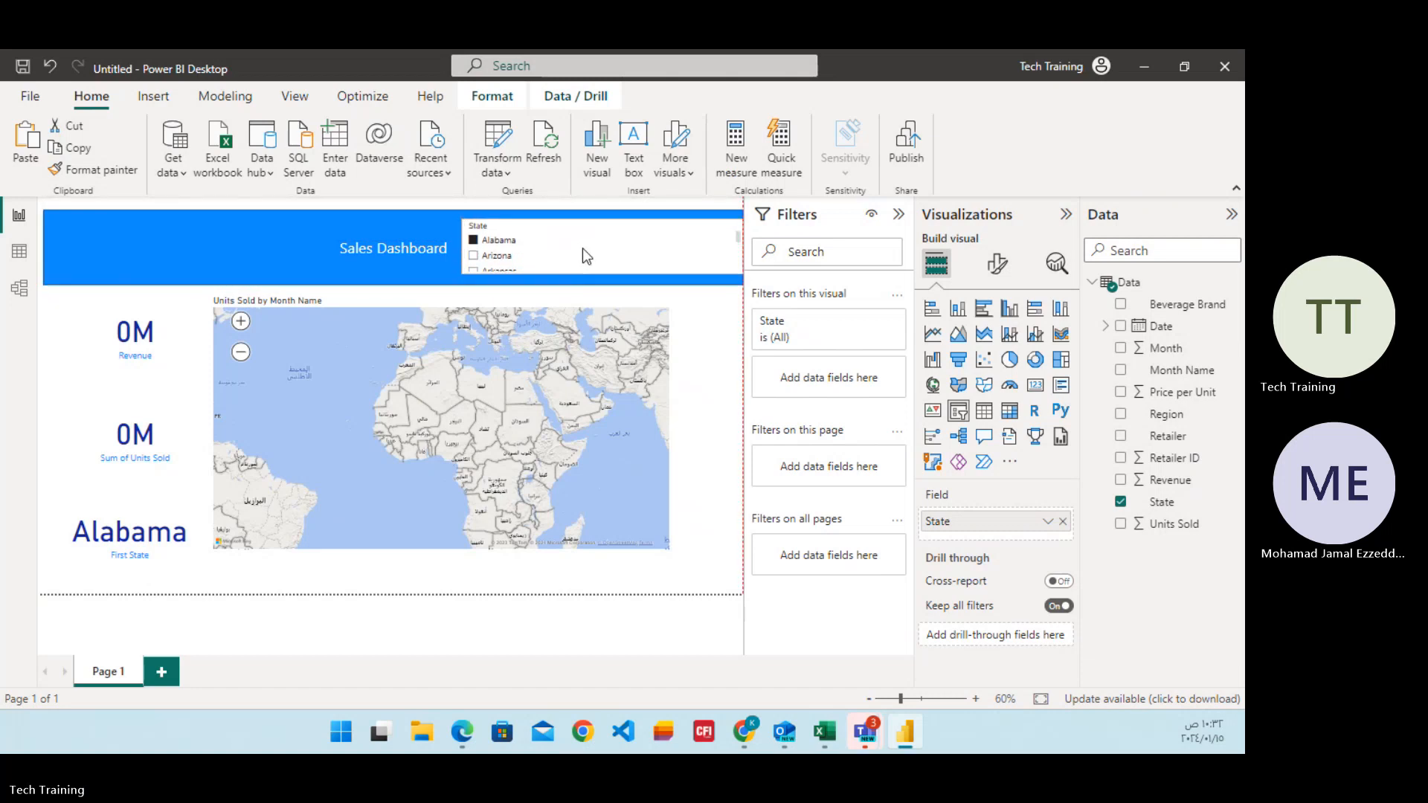
Show the State slicer's data as a table and return to the report page.
left_click(731, 211)
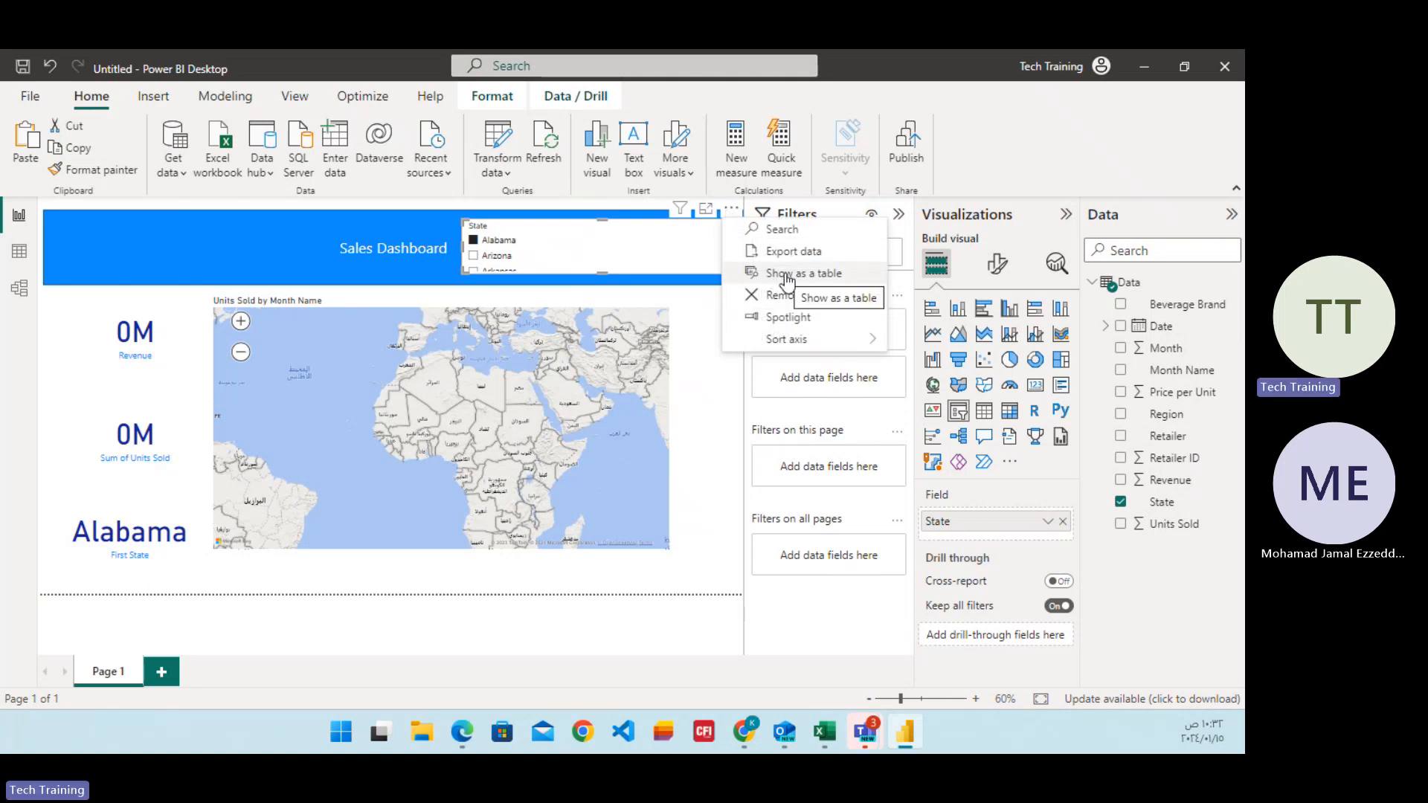
mouse_move(788, 340)
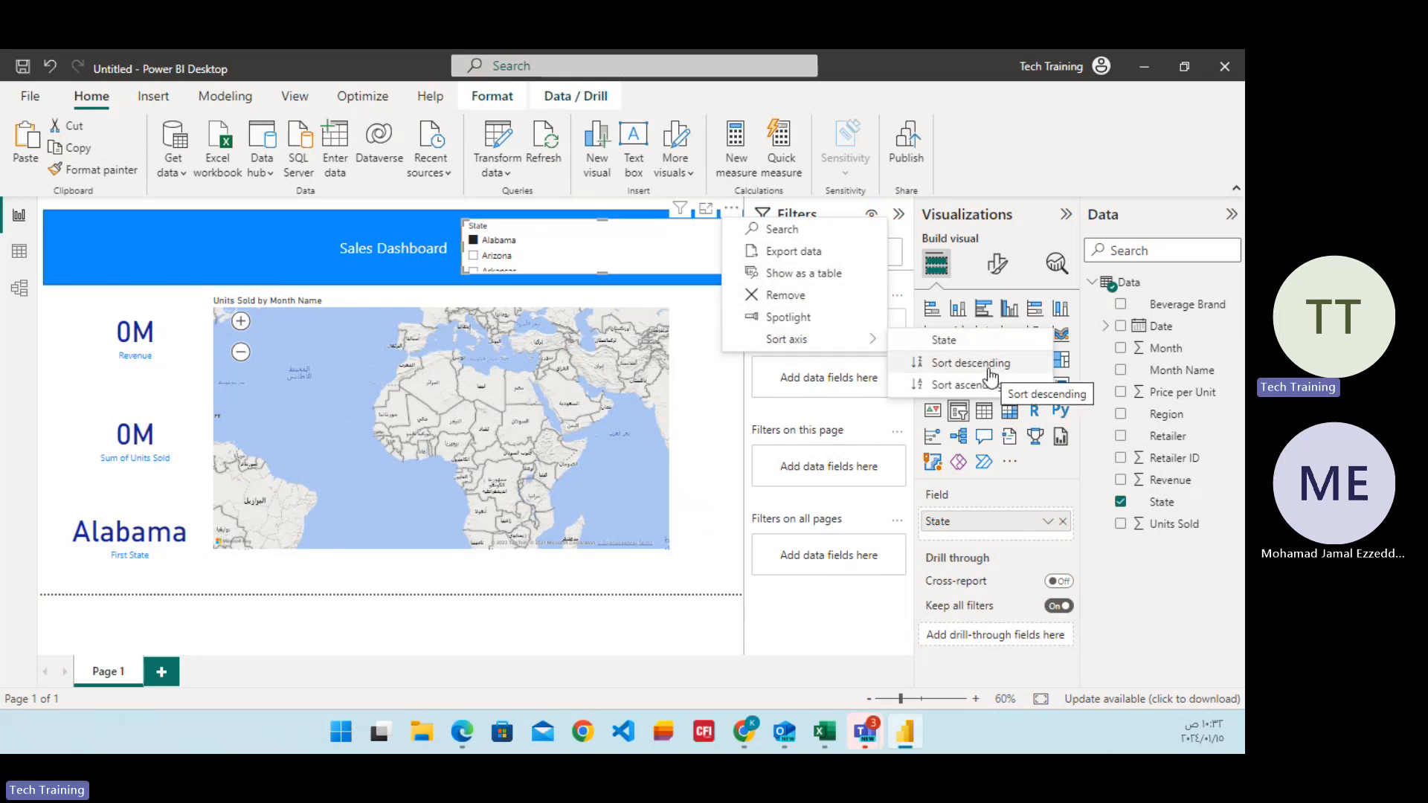
left_click(813, 275)
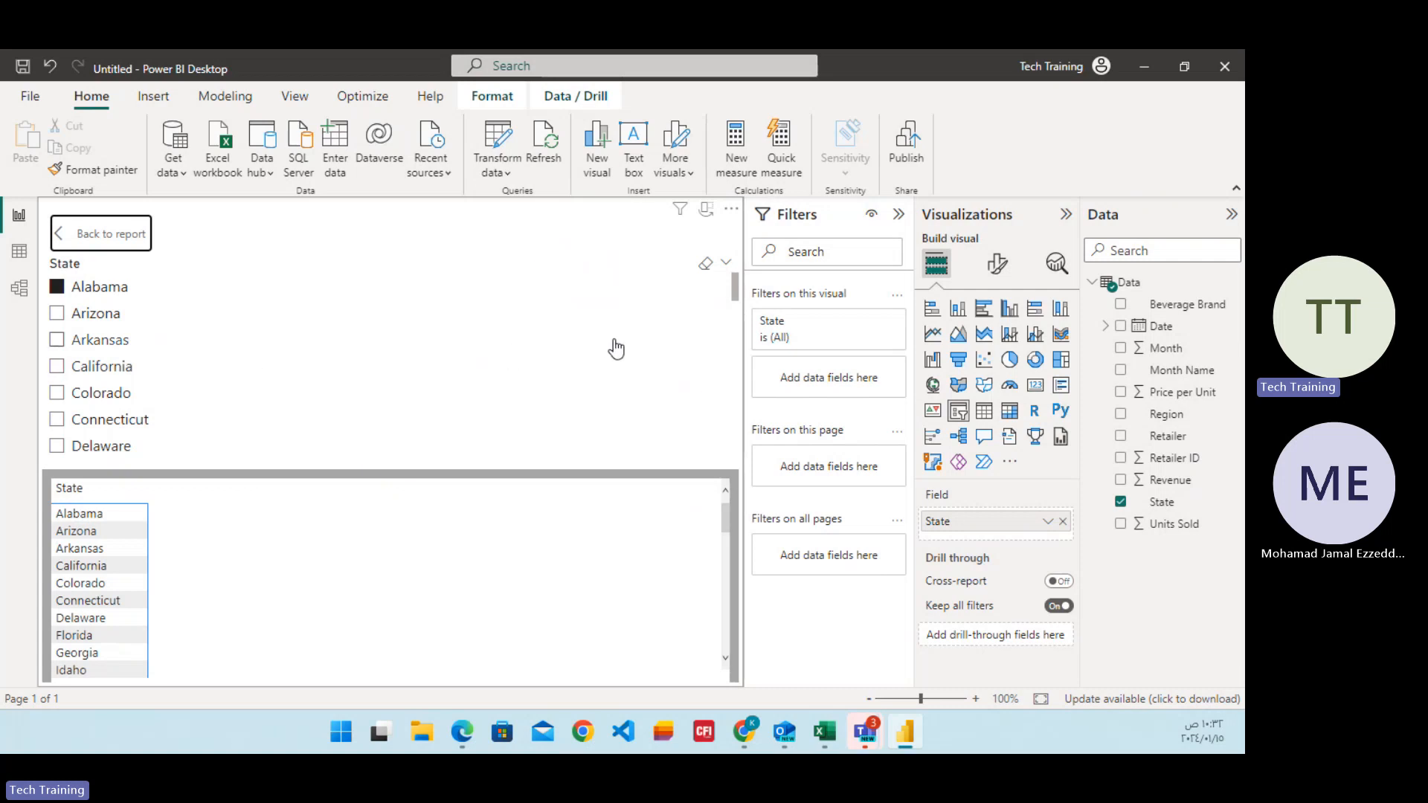
key("ctrl+z")
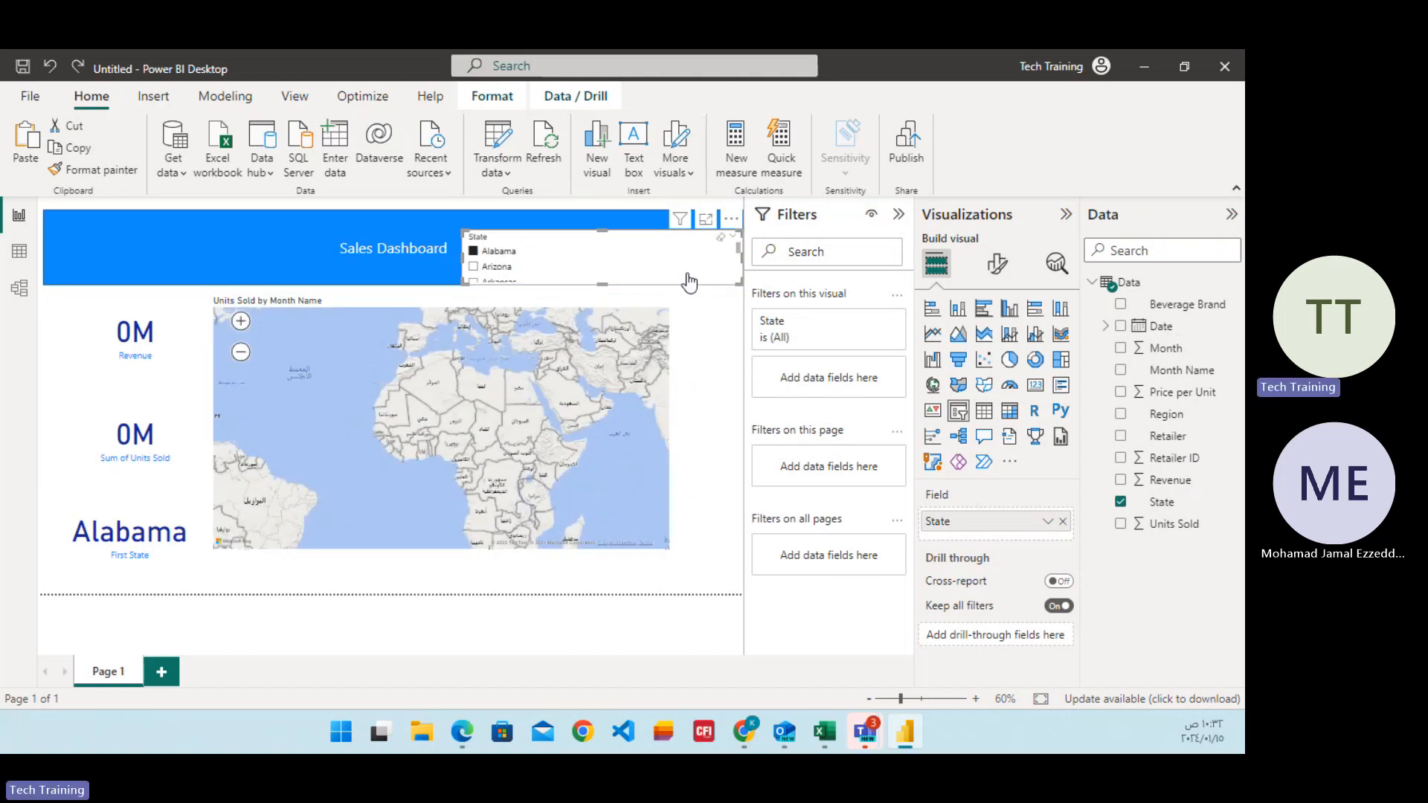
Set the State slicer's style to Tile and test it by selecting Alabama and Arizona.
left_click(1000, 276)
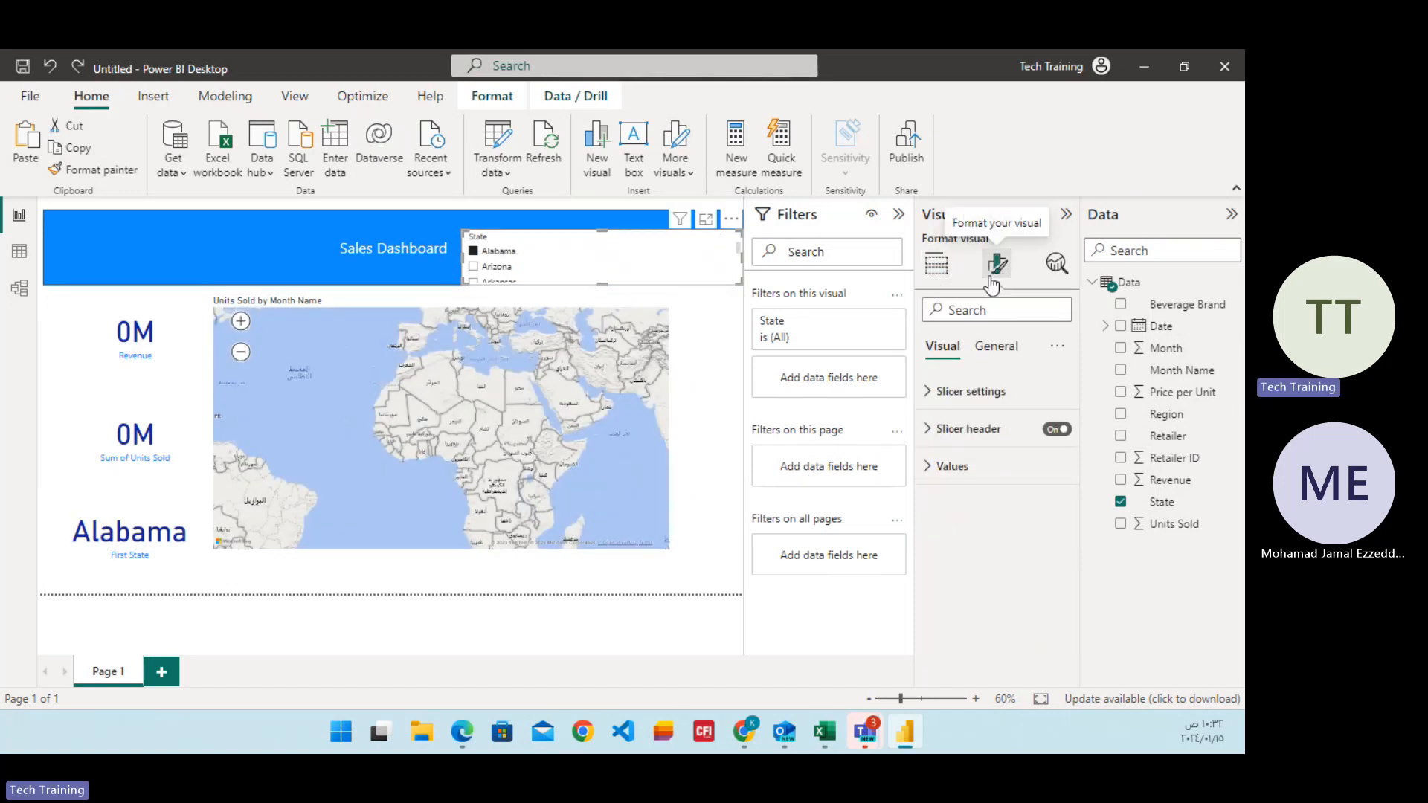
left_click(940, 399)
left_click(1028, 485)
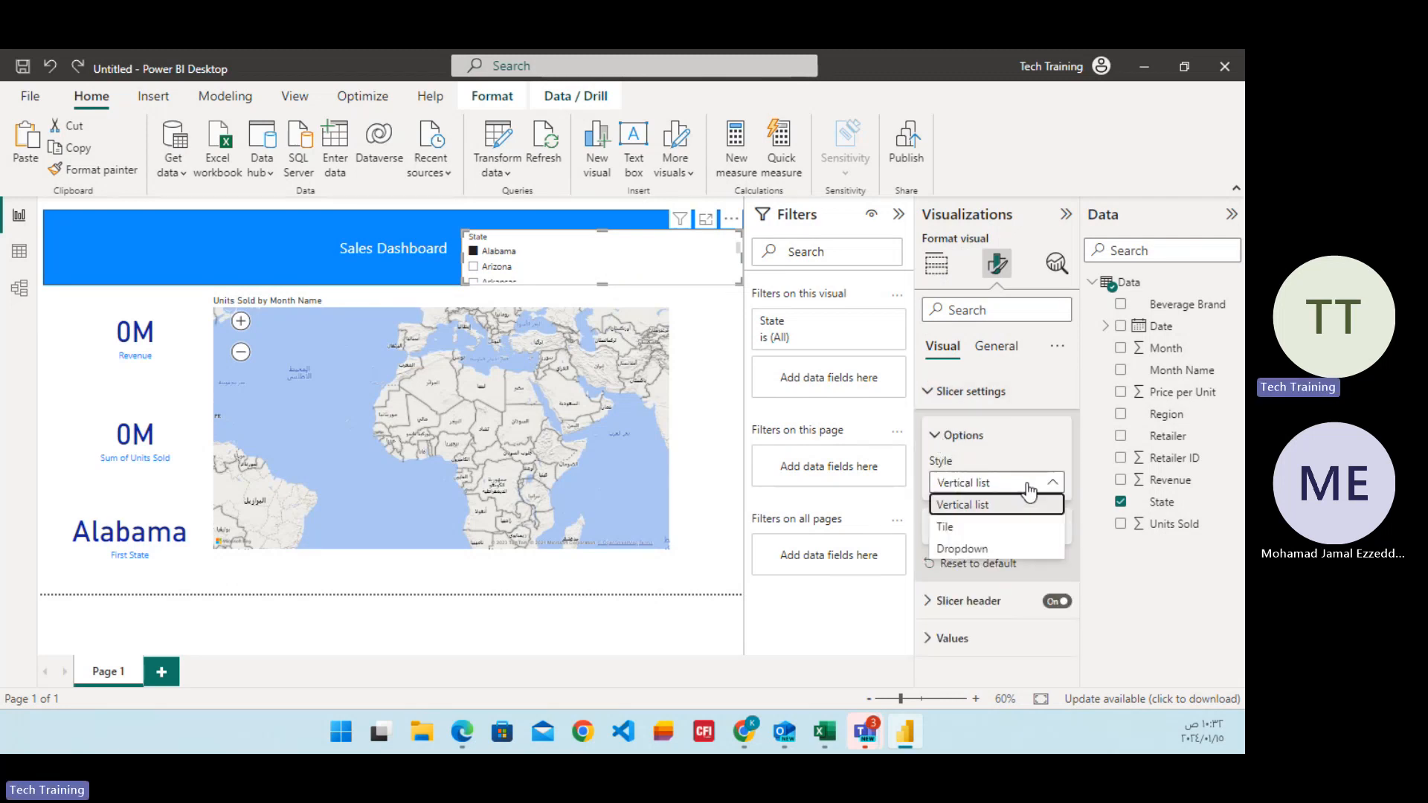
left_click(967, 528)
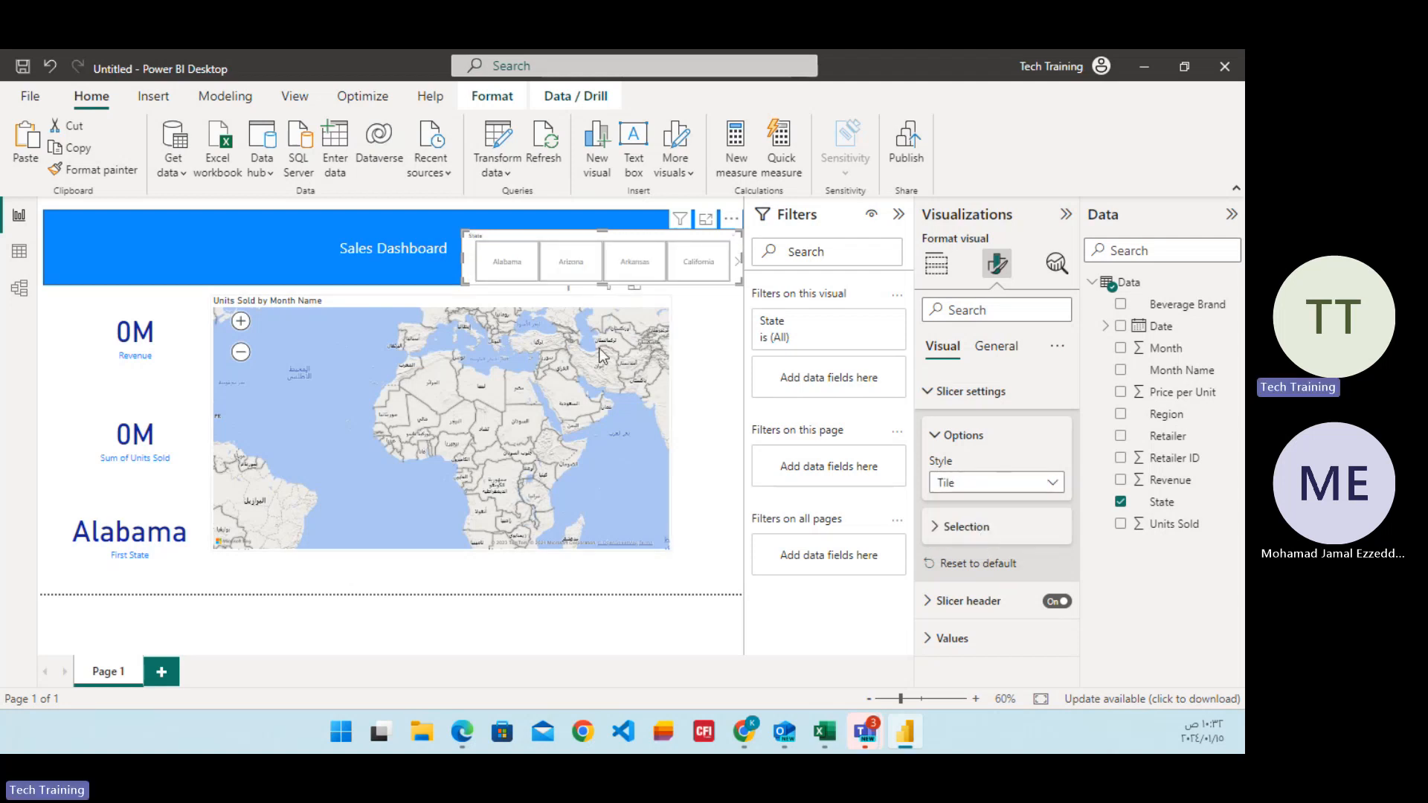
left_click(521, 274)
left_click(579, 272)
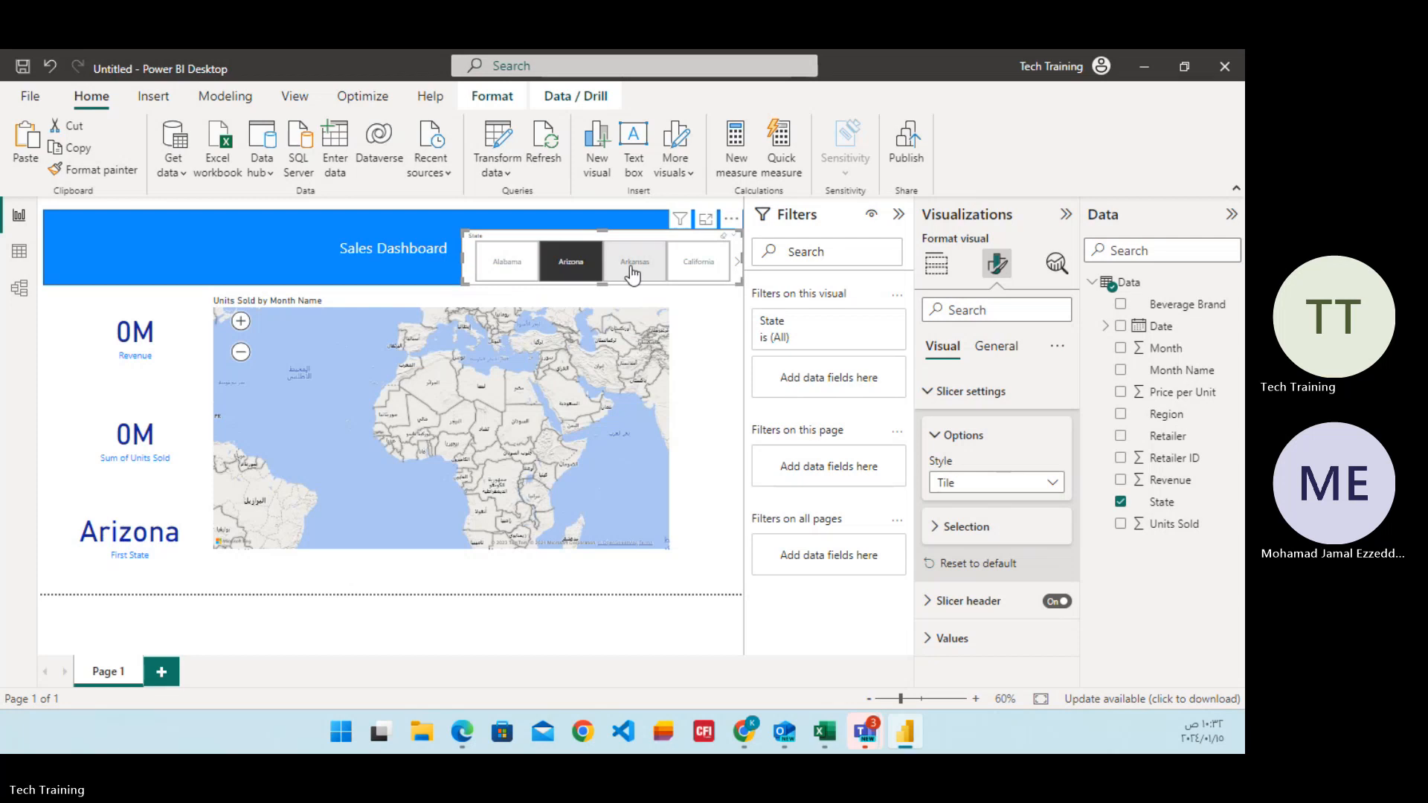
Test the State slicer by switching between the Arkansas, California, Alabama and Arizona tiles, ending on California.
left_click(634, 274)
left_click(696, 270)
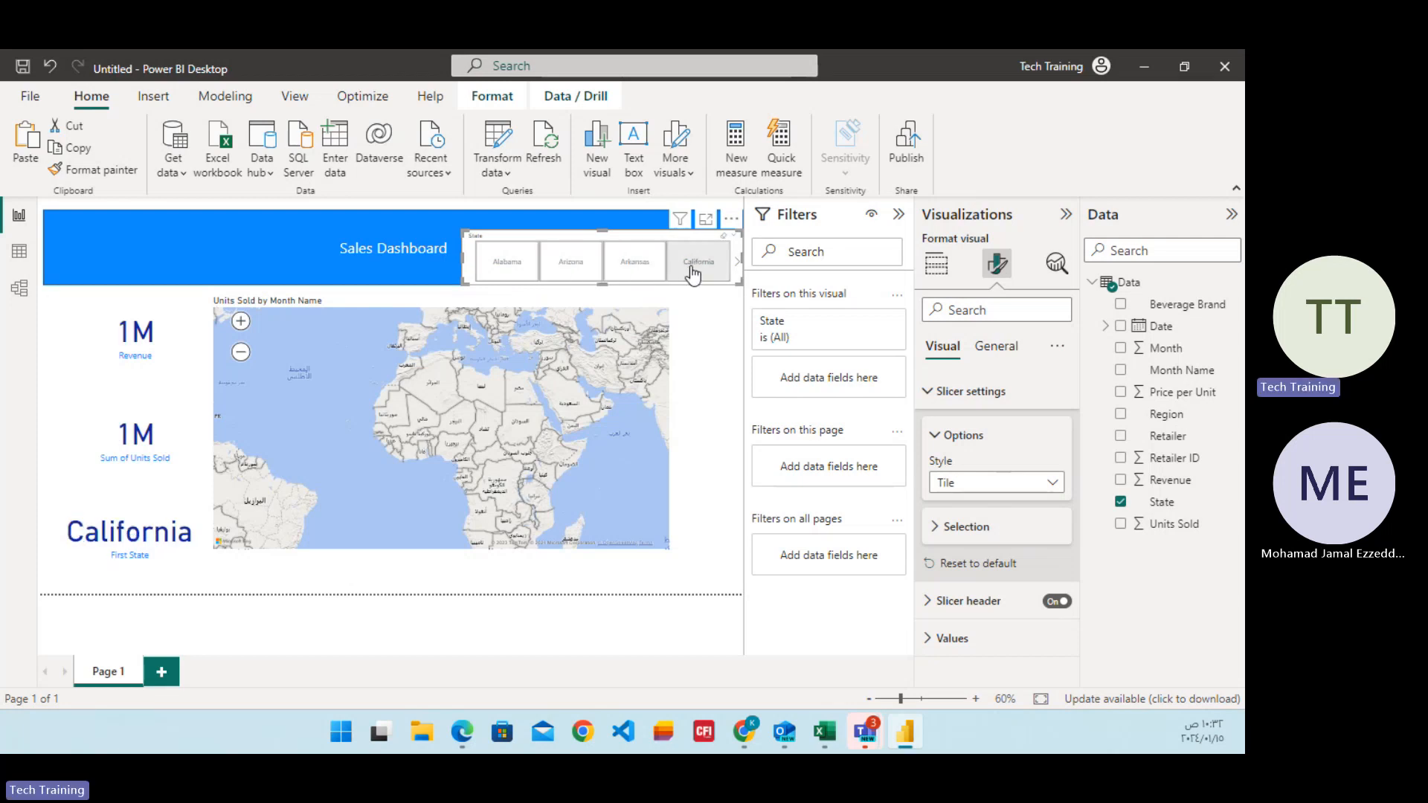
left_click(524, 274)
left_click(511, 272)
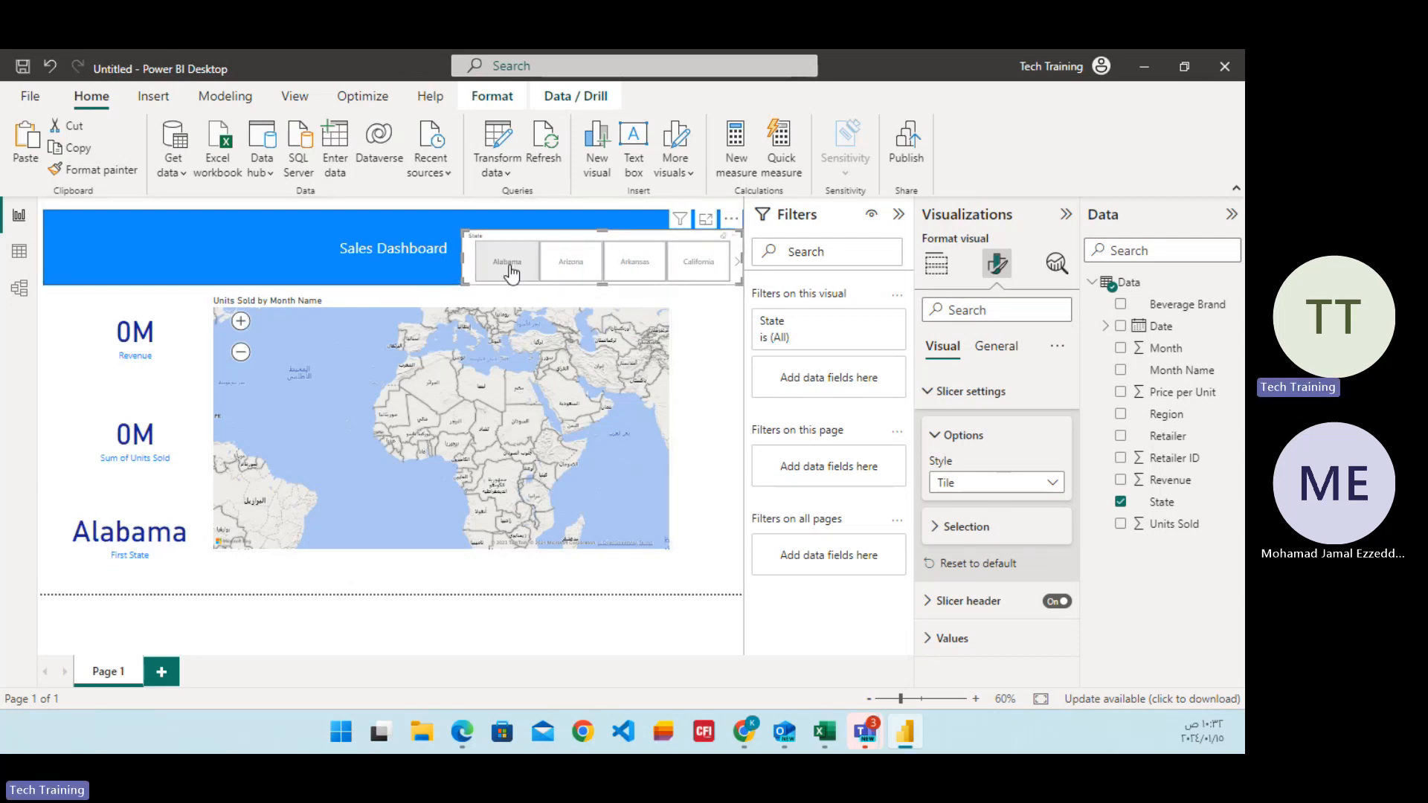
left_click(513, 273)
left_click(524, 275)
left_click(534, 277)
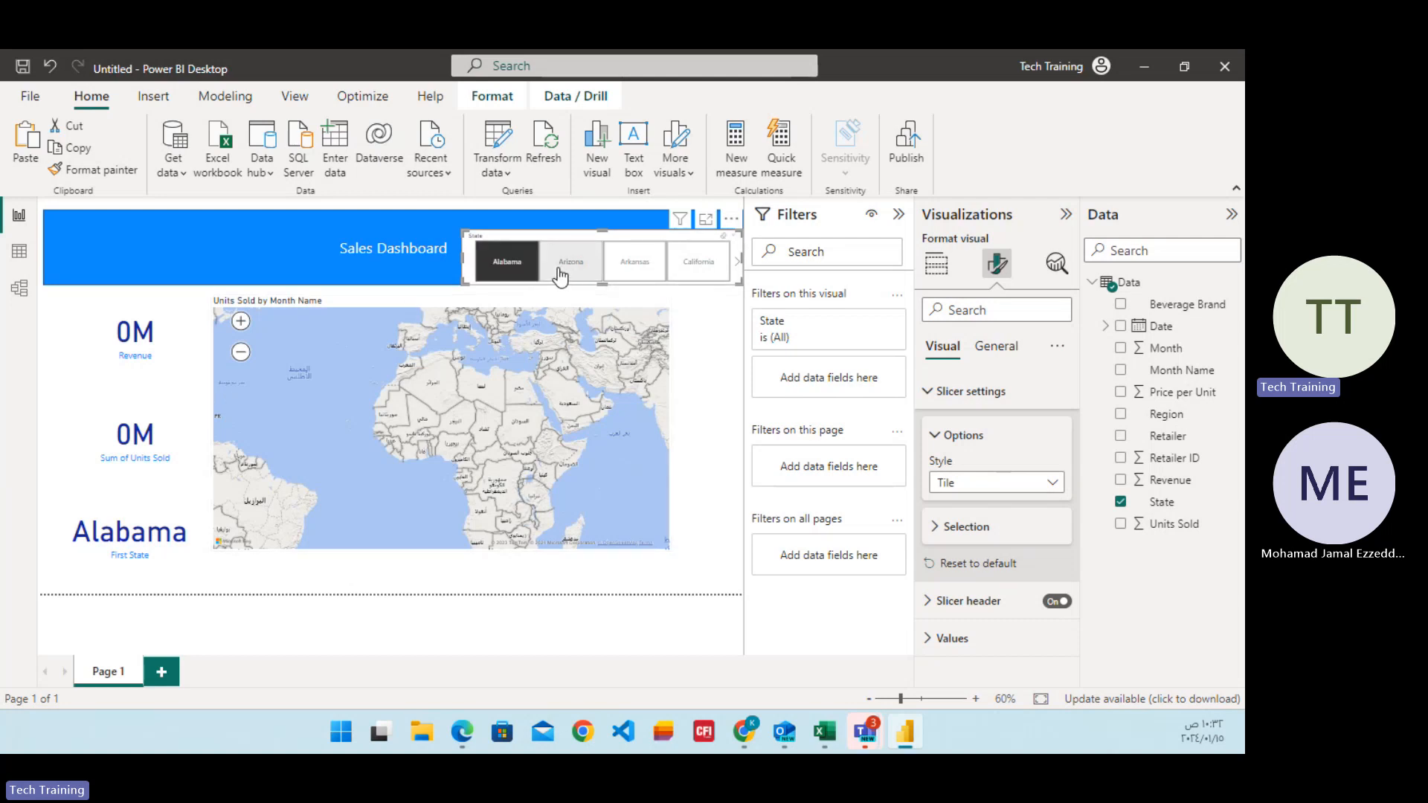
left_click(560, 277)
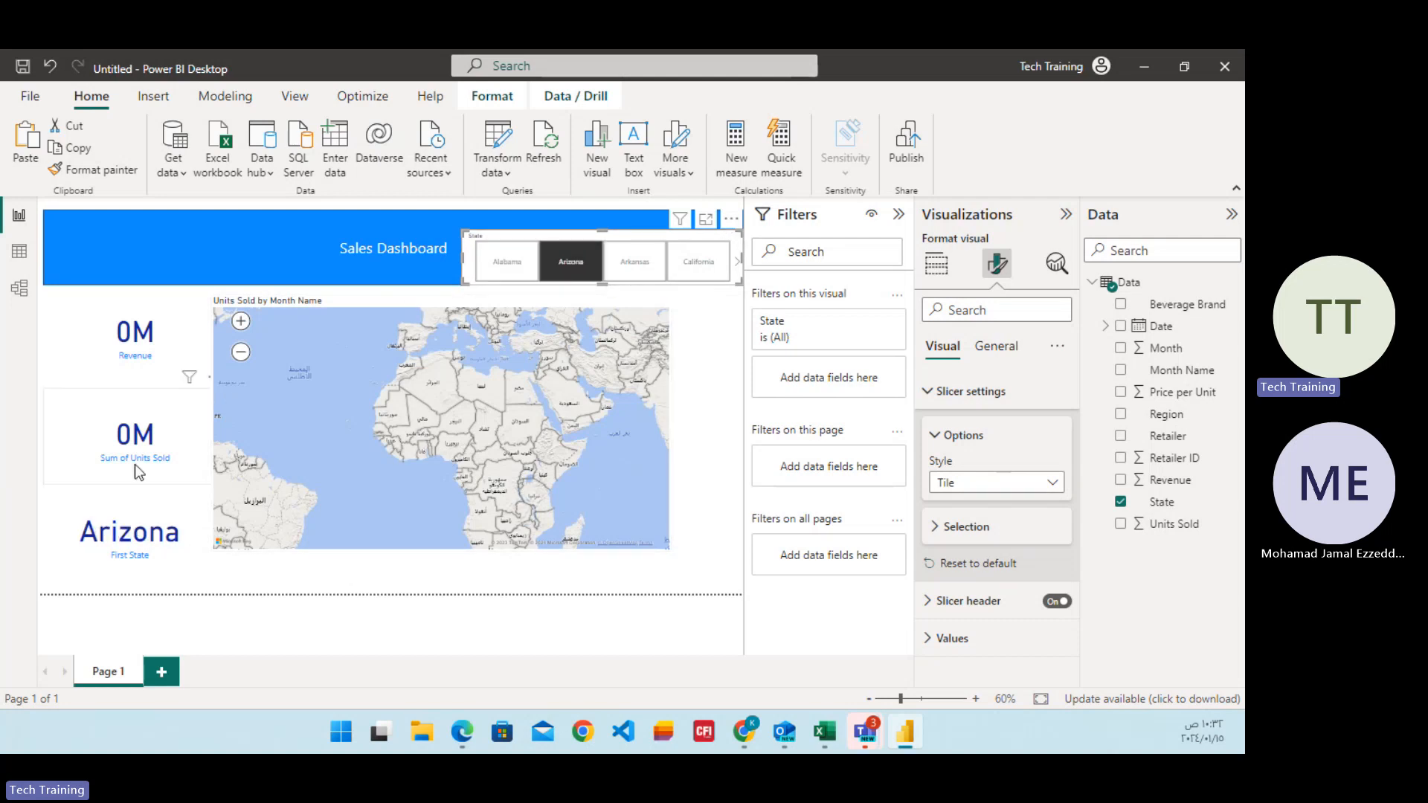
left_click(633, 272)
left_click(703, 266)
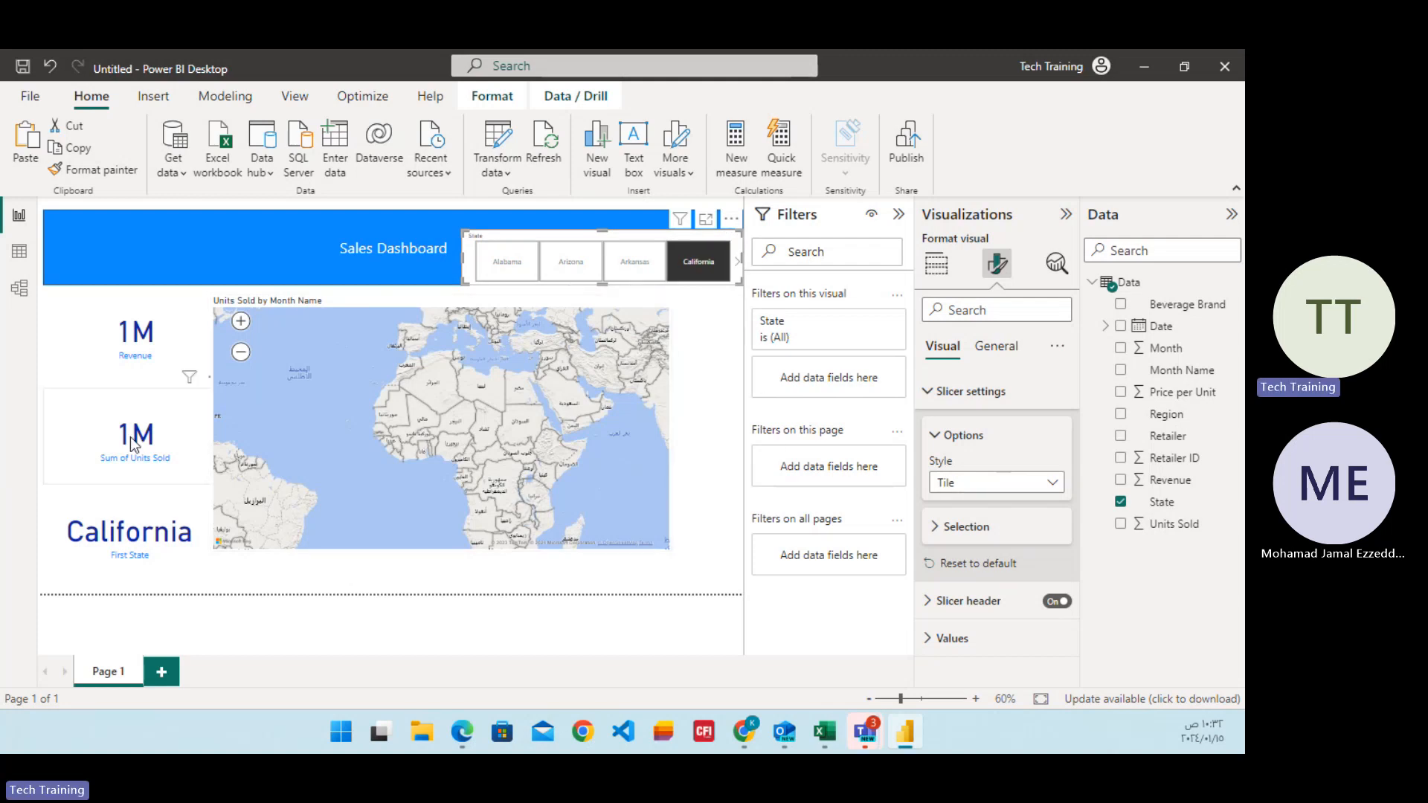
Browse forward through the State slicer's tiles as far as Delaware, Florida, Georgia and Idaho.
left_click(737, 266)
left_click(737, 266)
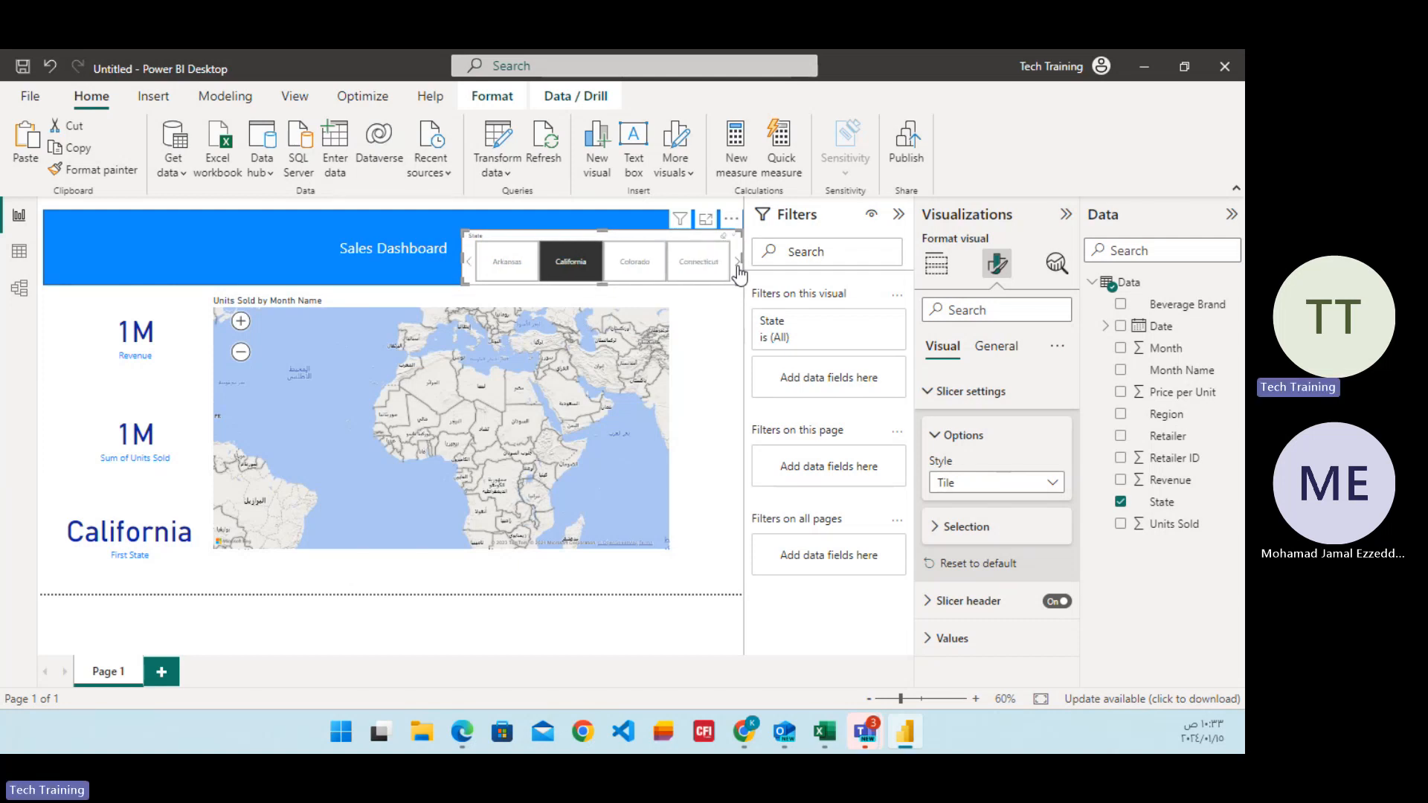
left_click(737, 266)
left_click(737, 266)
left_click(737, 266)
left_click(737, 267)
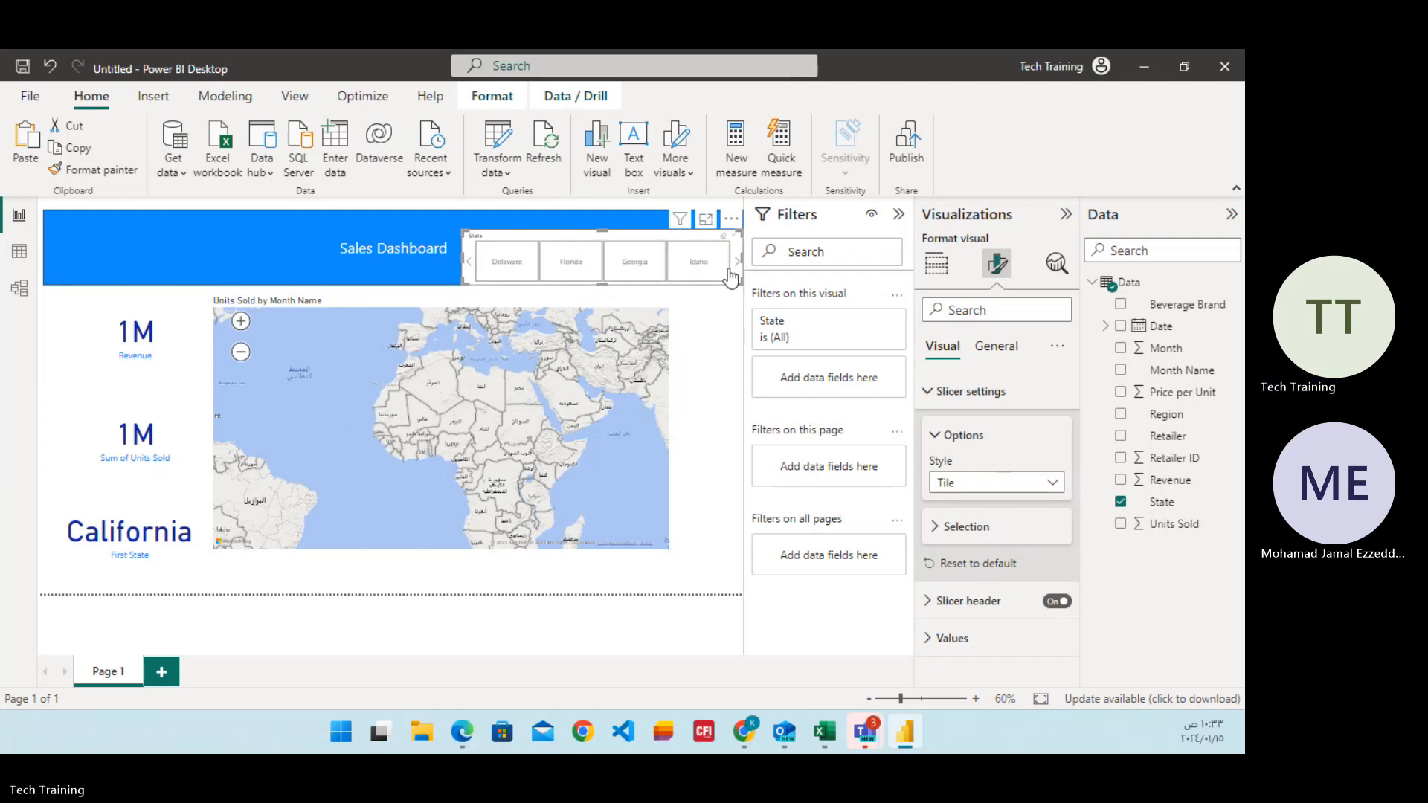
Delete the filled map and the State slicer from the report page.
left_click(421, 404)
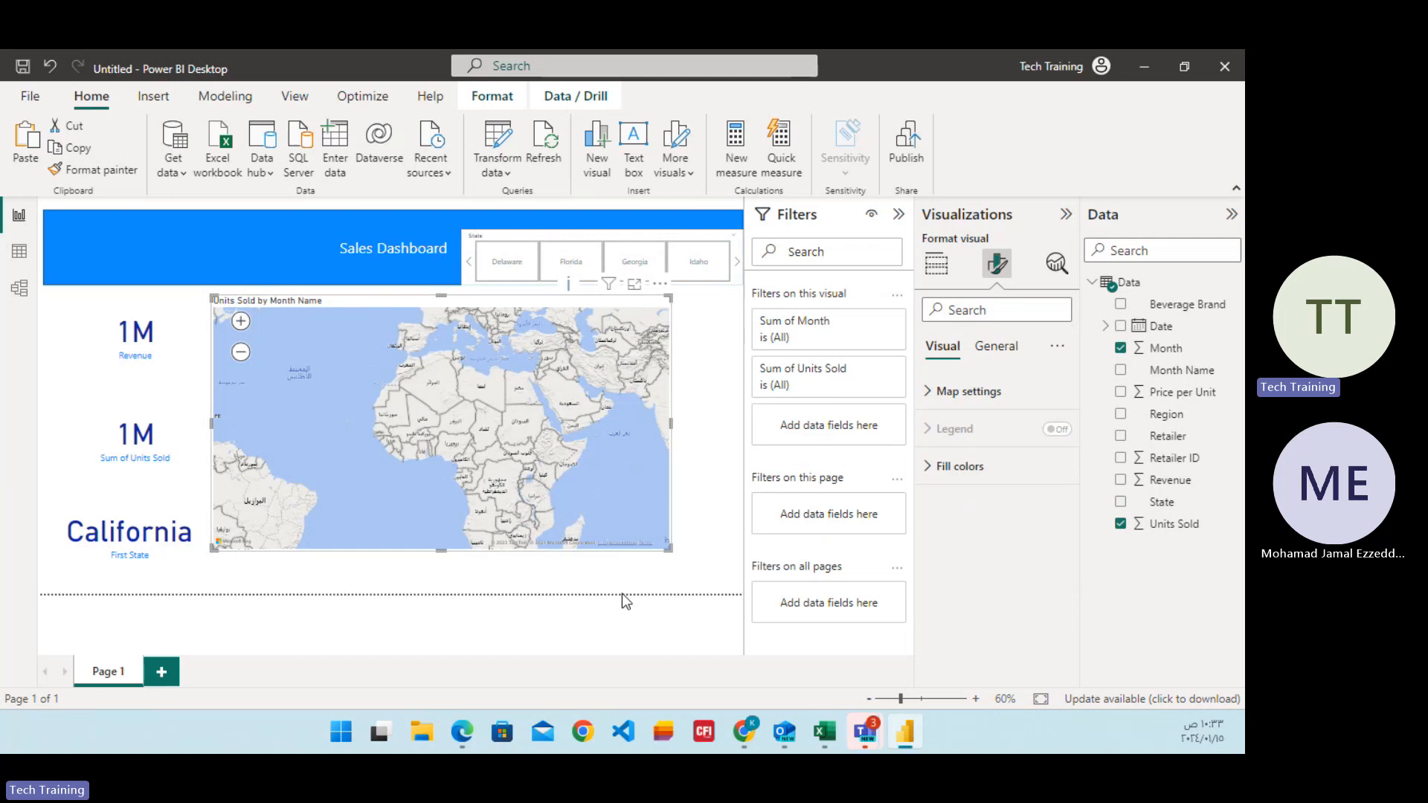
left_click_drag(669, 547, 733, 580)
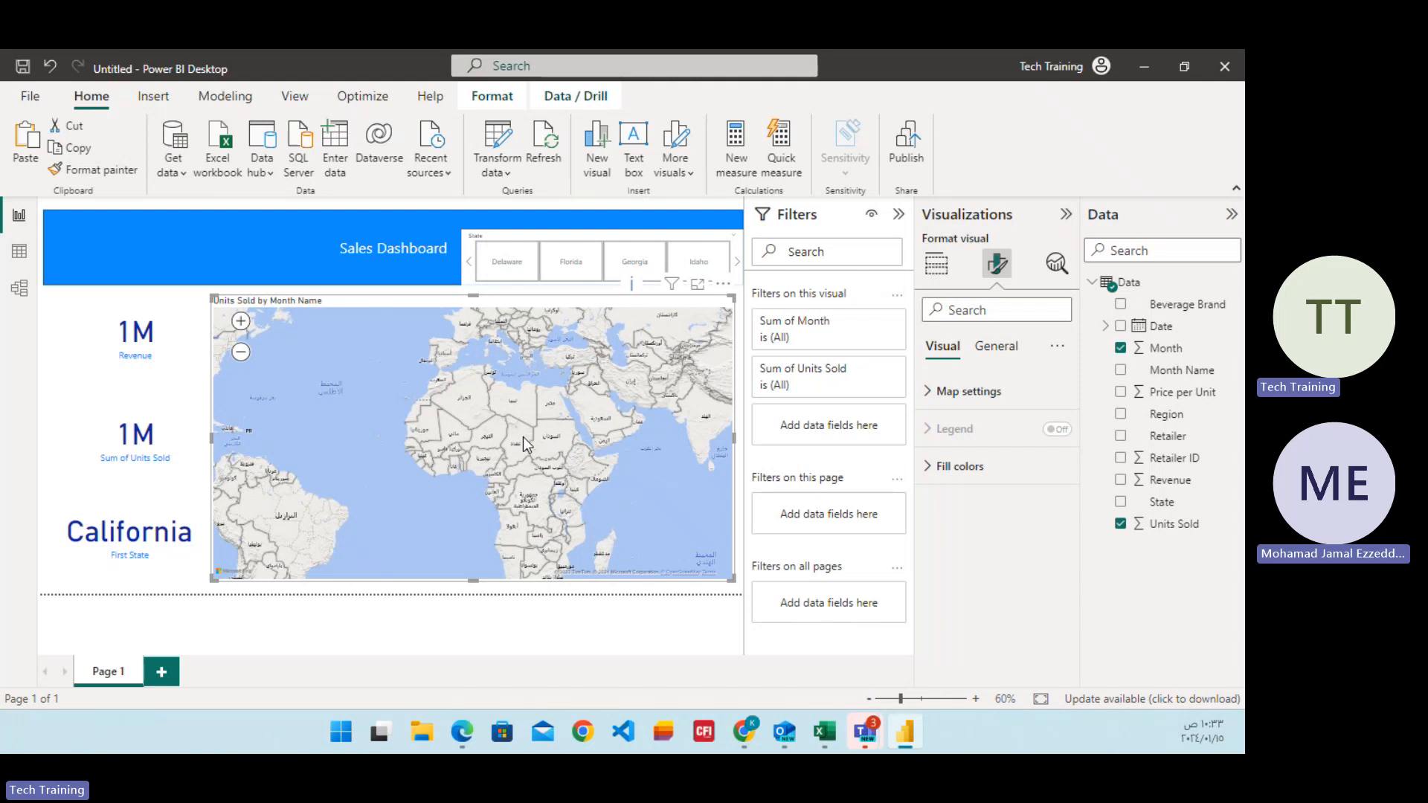
key("Delete")
left_click(487, 269)
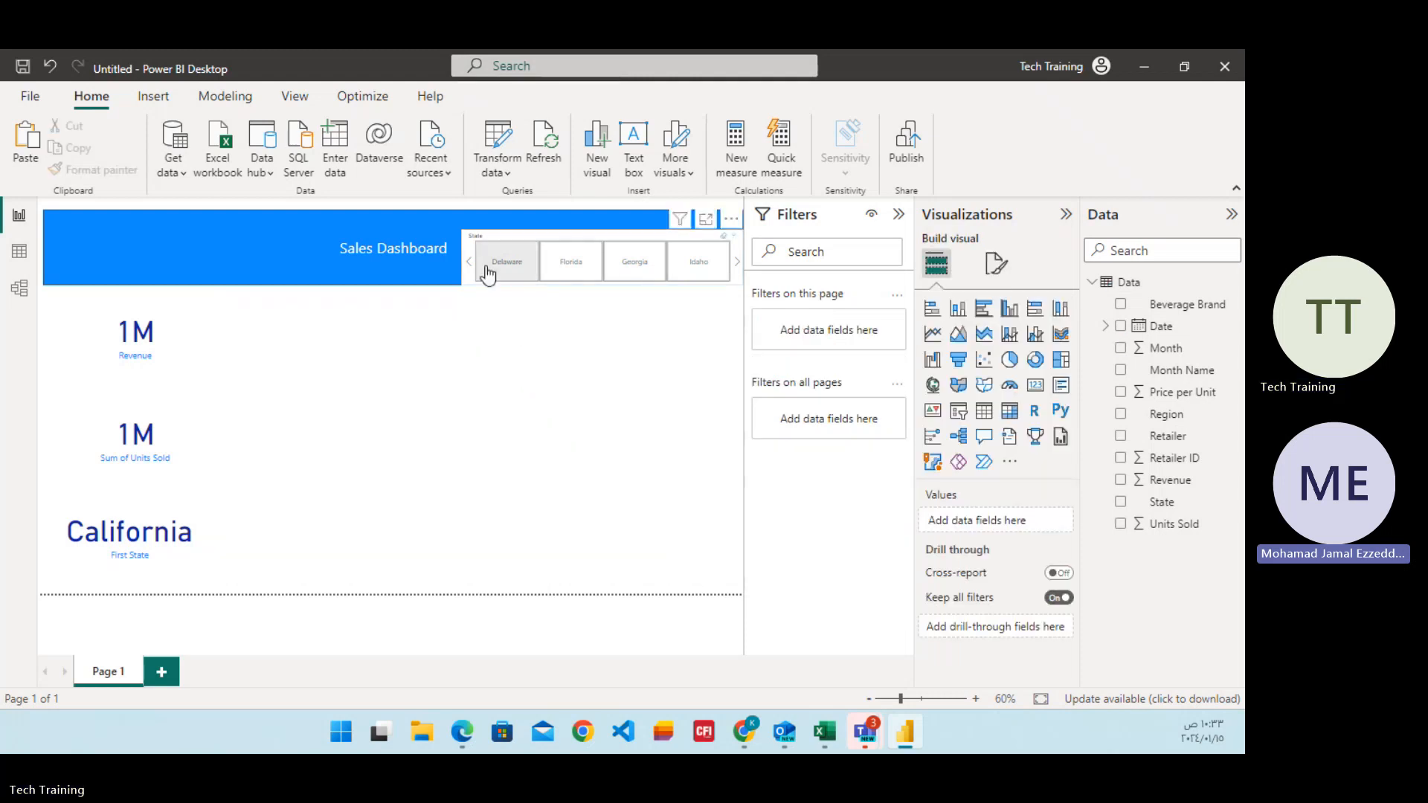
key("Delete")
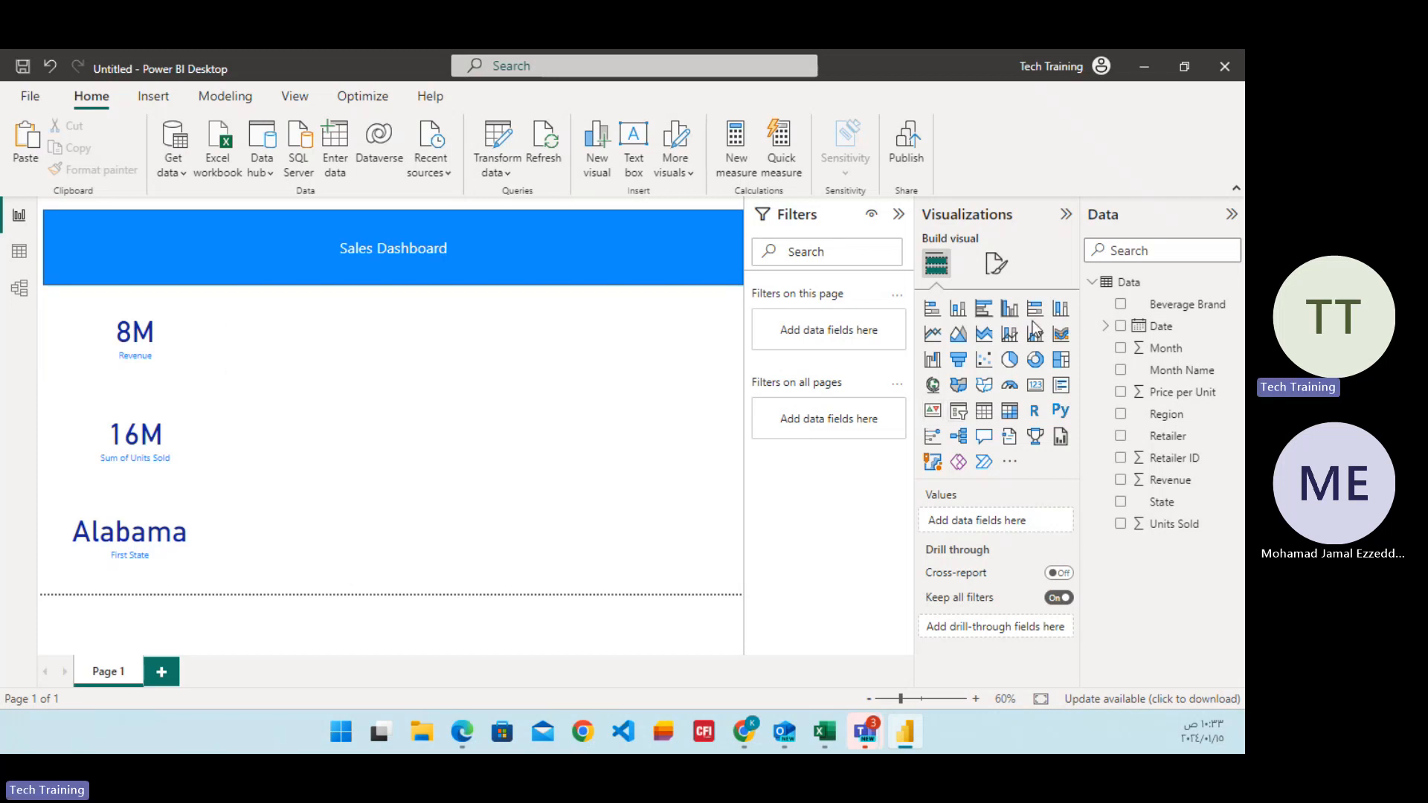
Insert a stacked bar chart with the Units Sold and Month fields as its X-axis values.
left_click(937, 314)
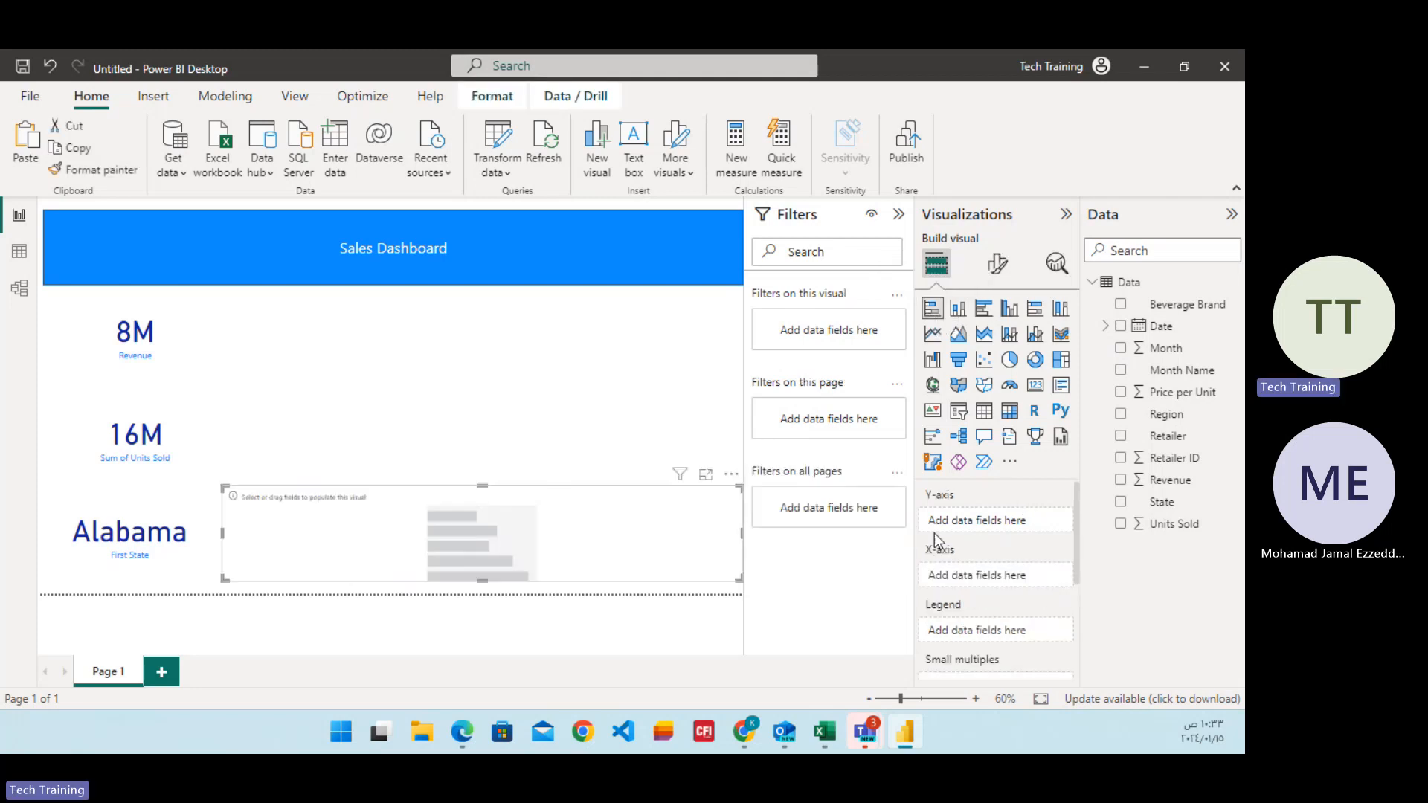
left_click(1121, 525)
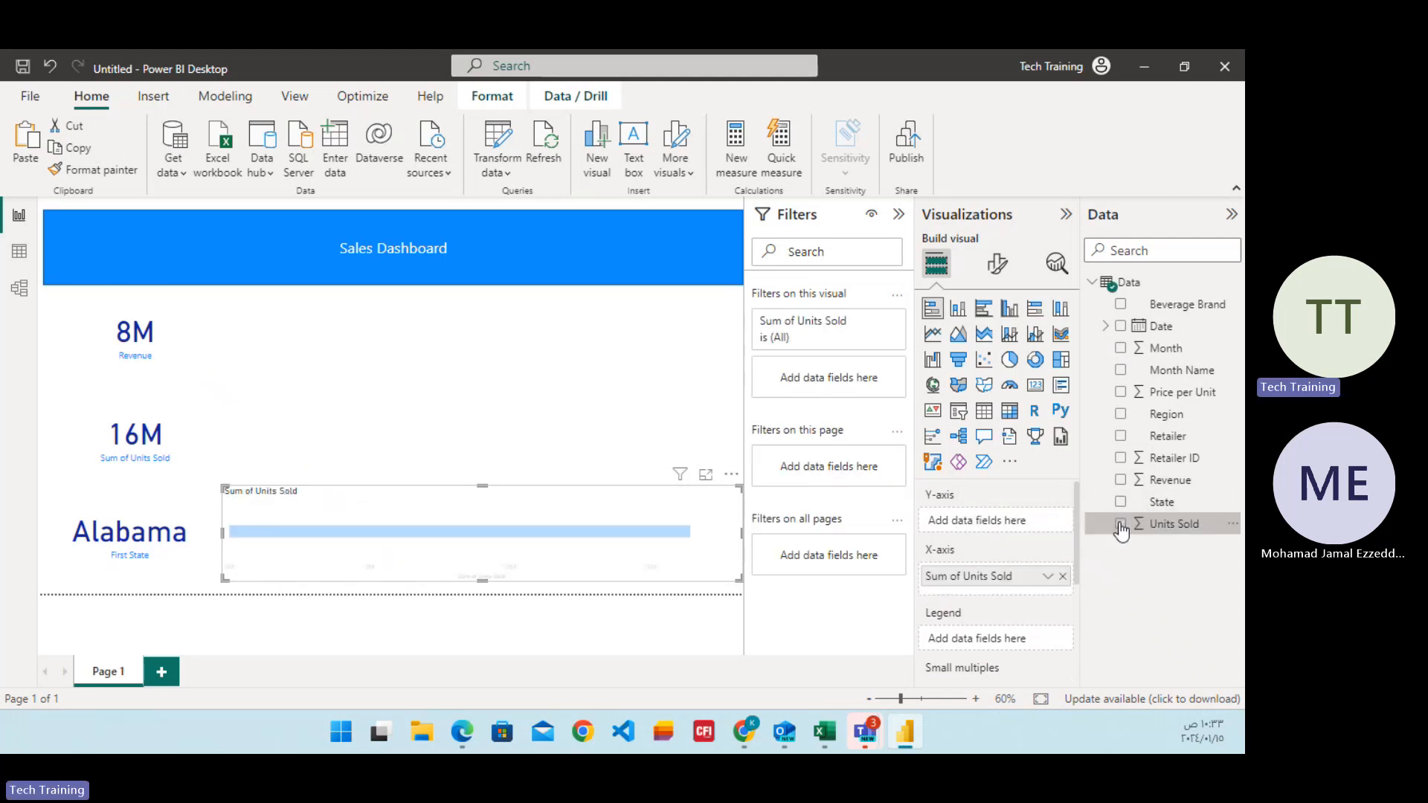
left_click(1121, 349)
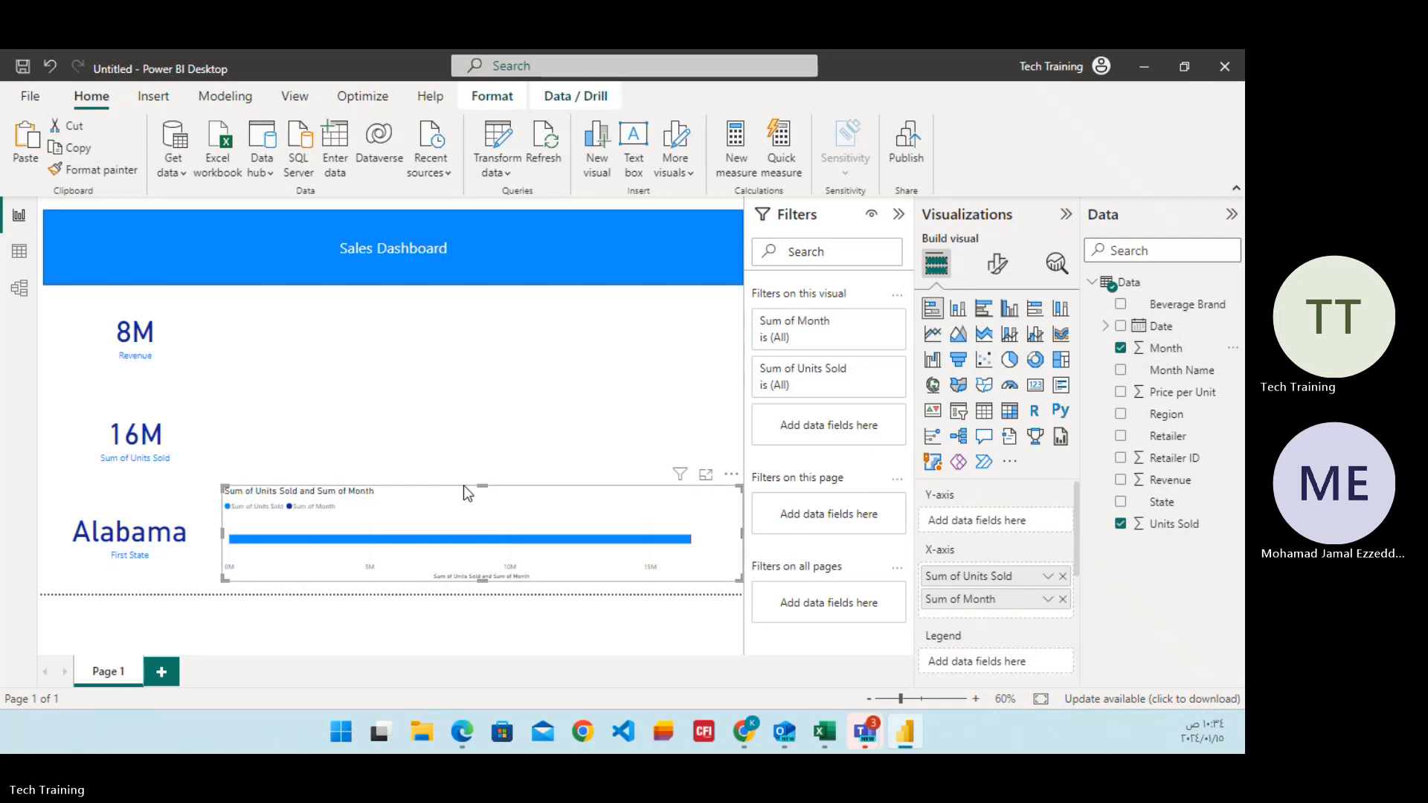
Extend the bar chart upward to just below the banner and summarize its Month field as Average.
left_click_drag(482, 485, 502, 310)
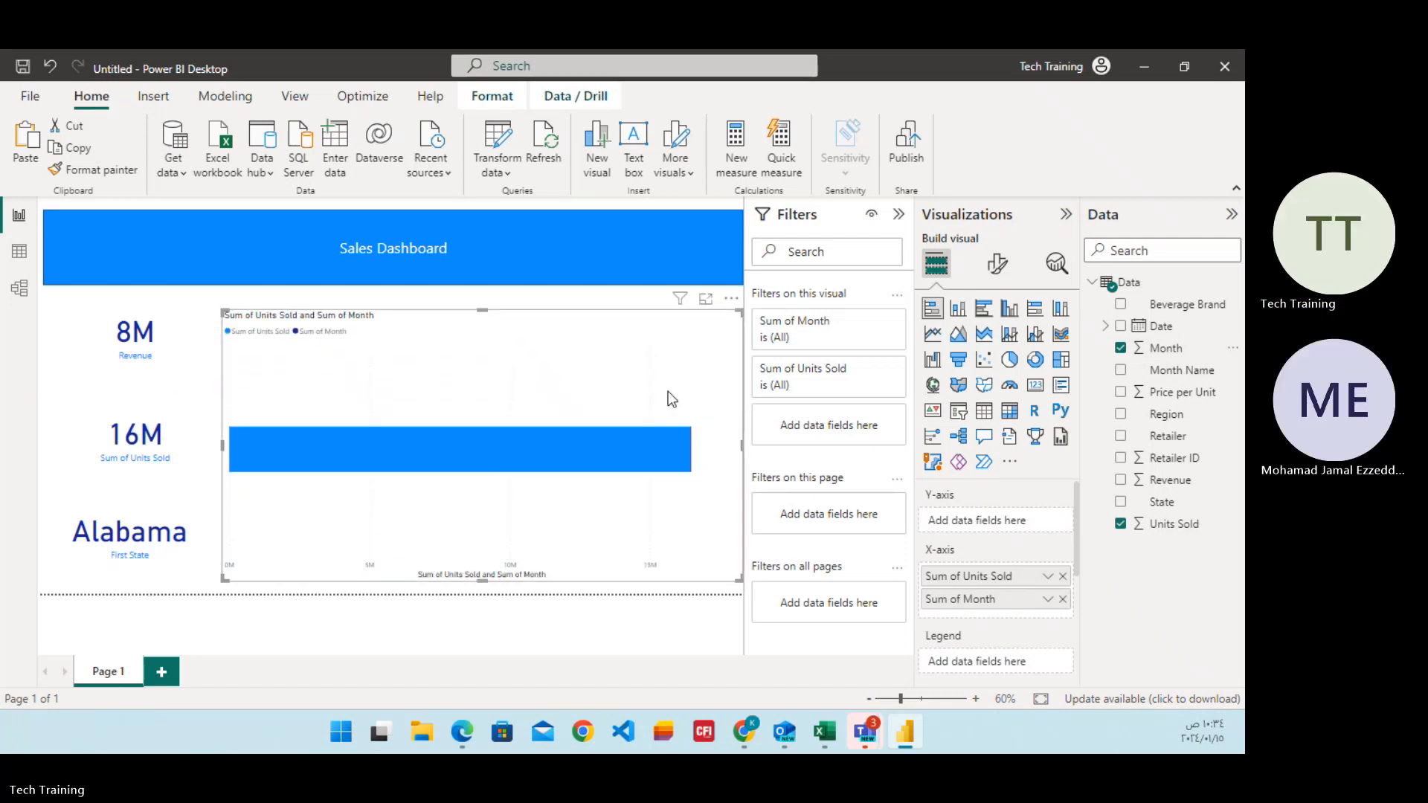
left_click(1047, 600)
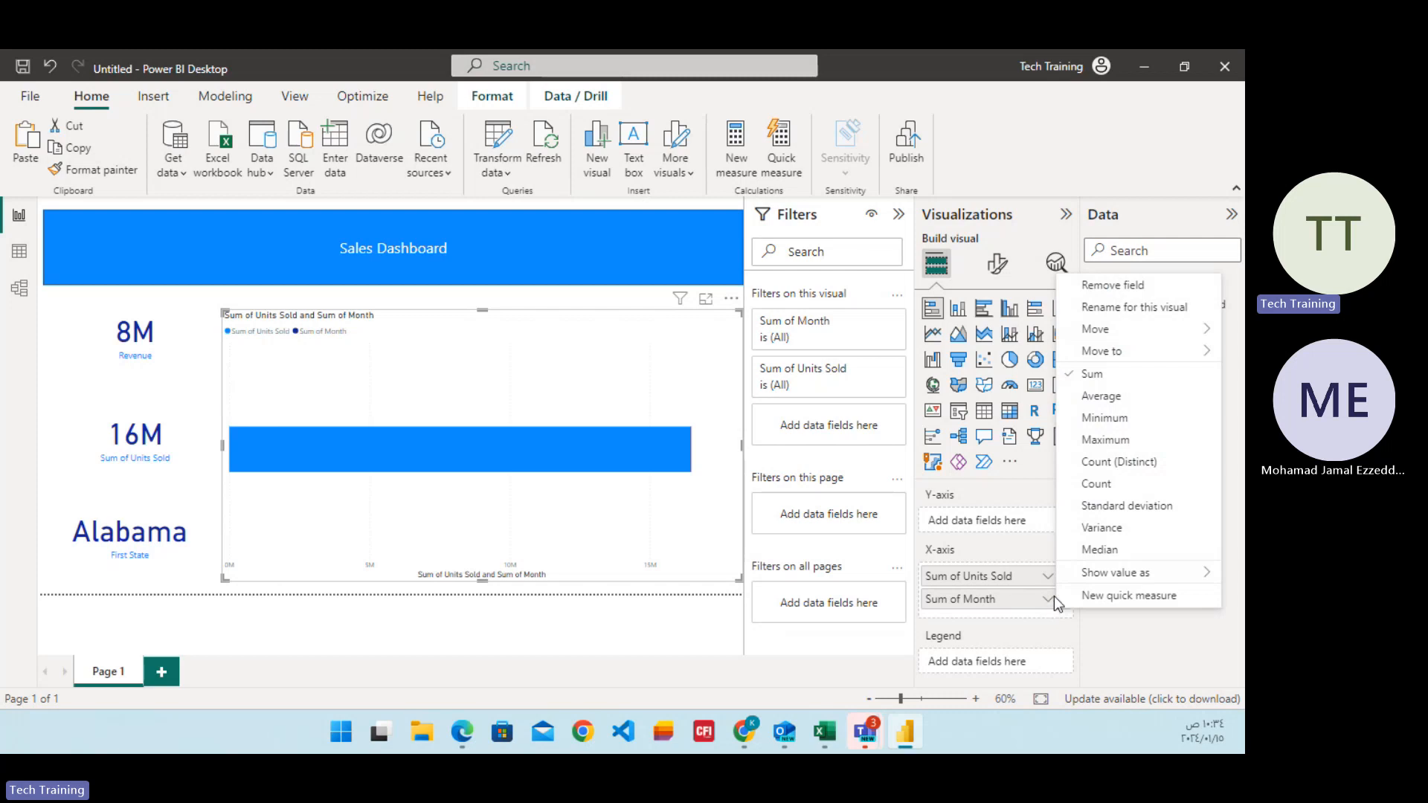
left_click(1104, 396)
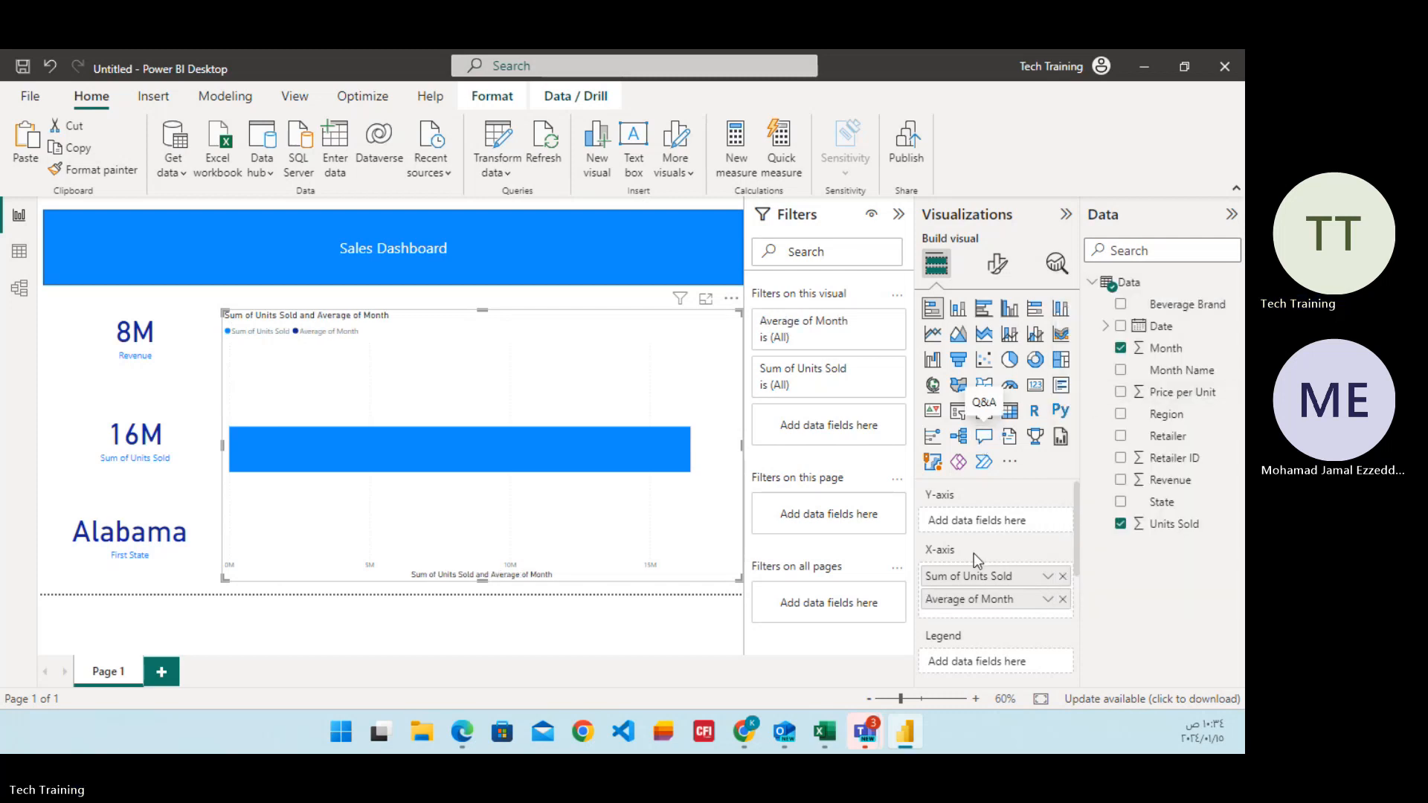
Add the State and Month Name fields to the bar chart and remove the Month field from it.
left_click(1120, 502)
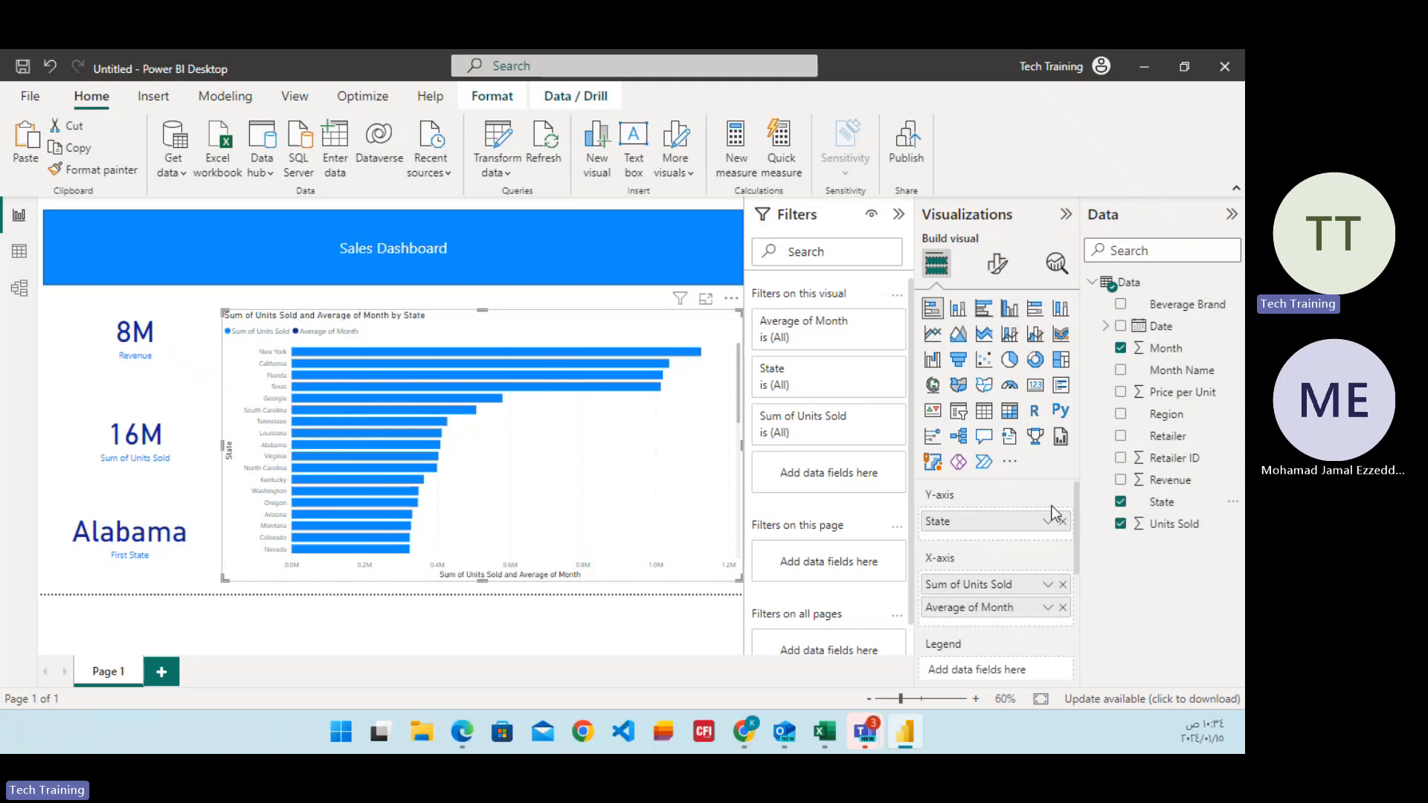
left_click(1120, 370)
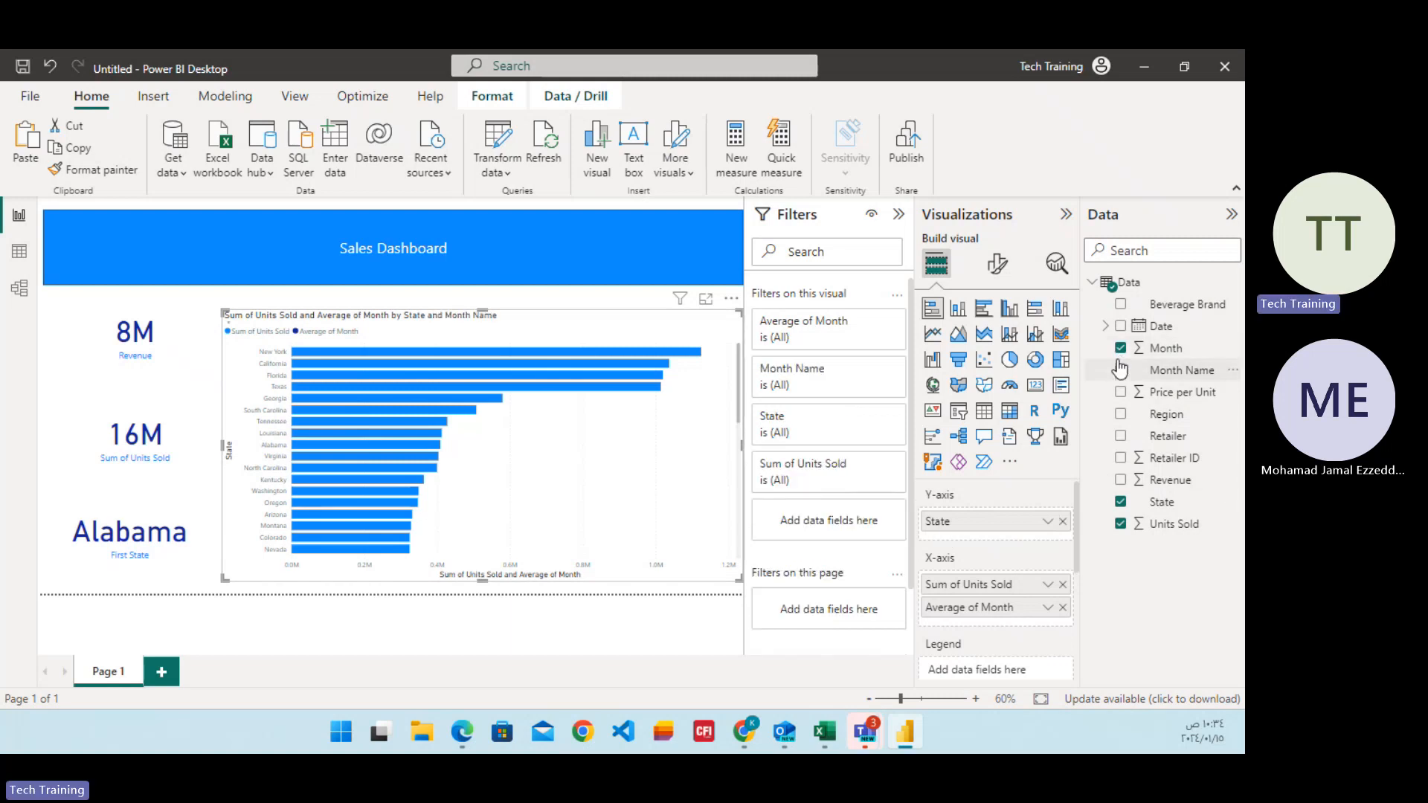
left_click(1120, 348)
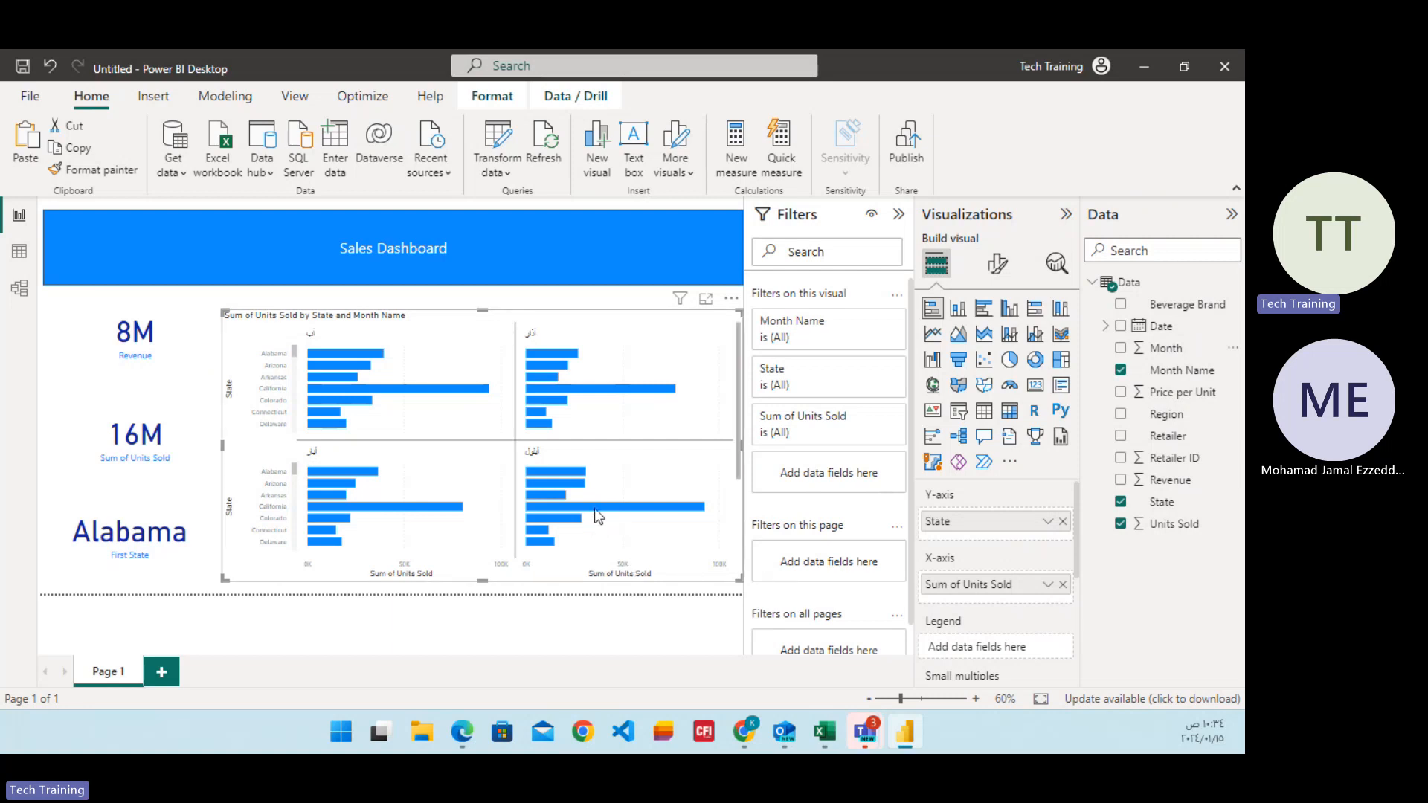
mouse_move(595, 509)
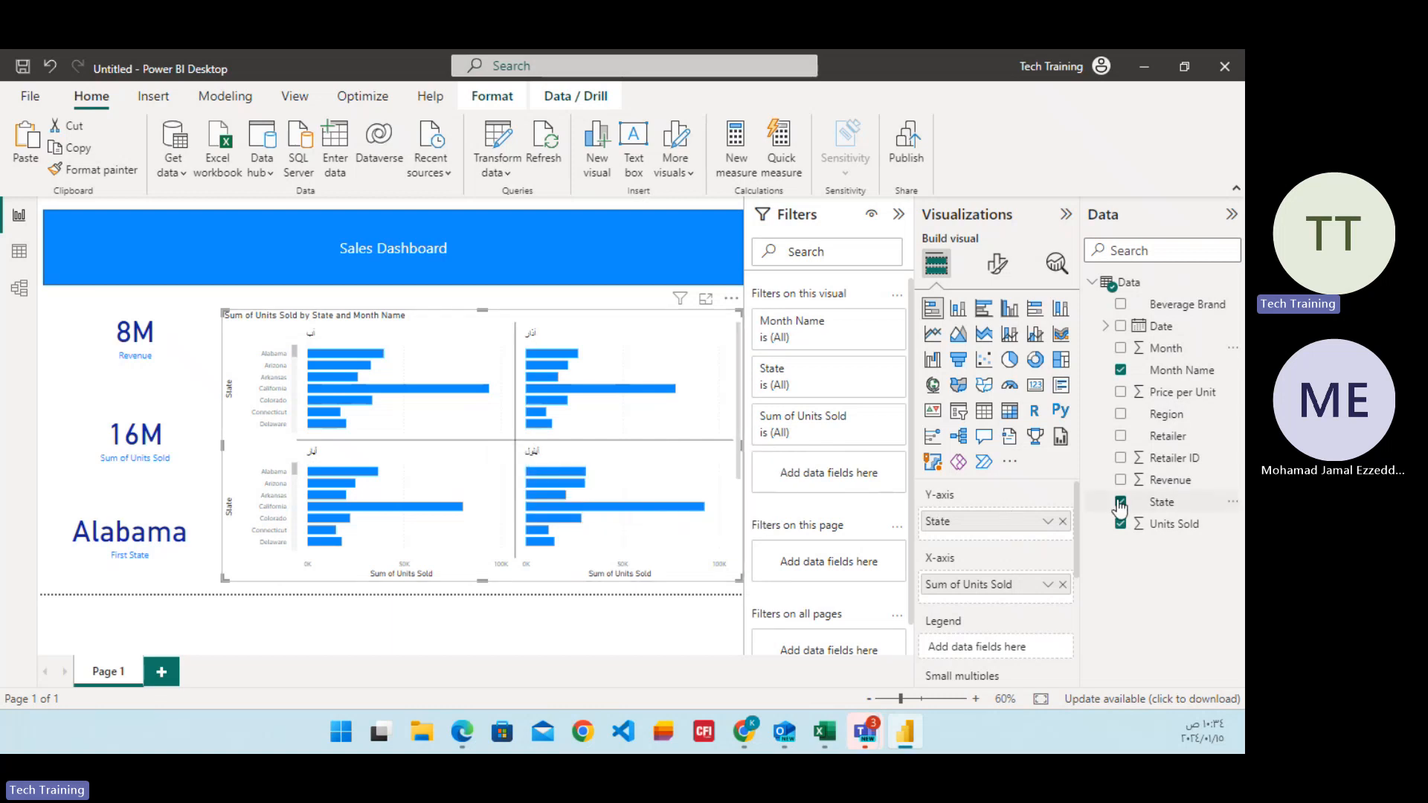
Try the chart without State as stacked and clustered columns, then make it a clustered bar chart with State on the Y-axis.
left_click(1063, 521)
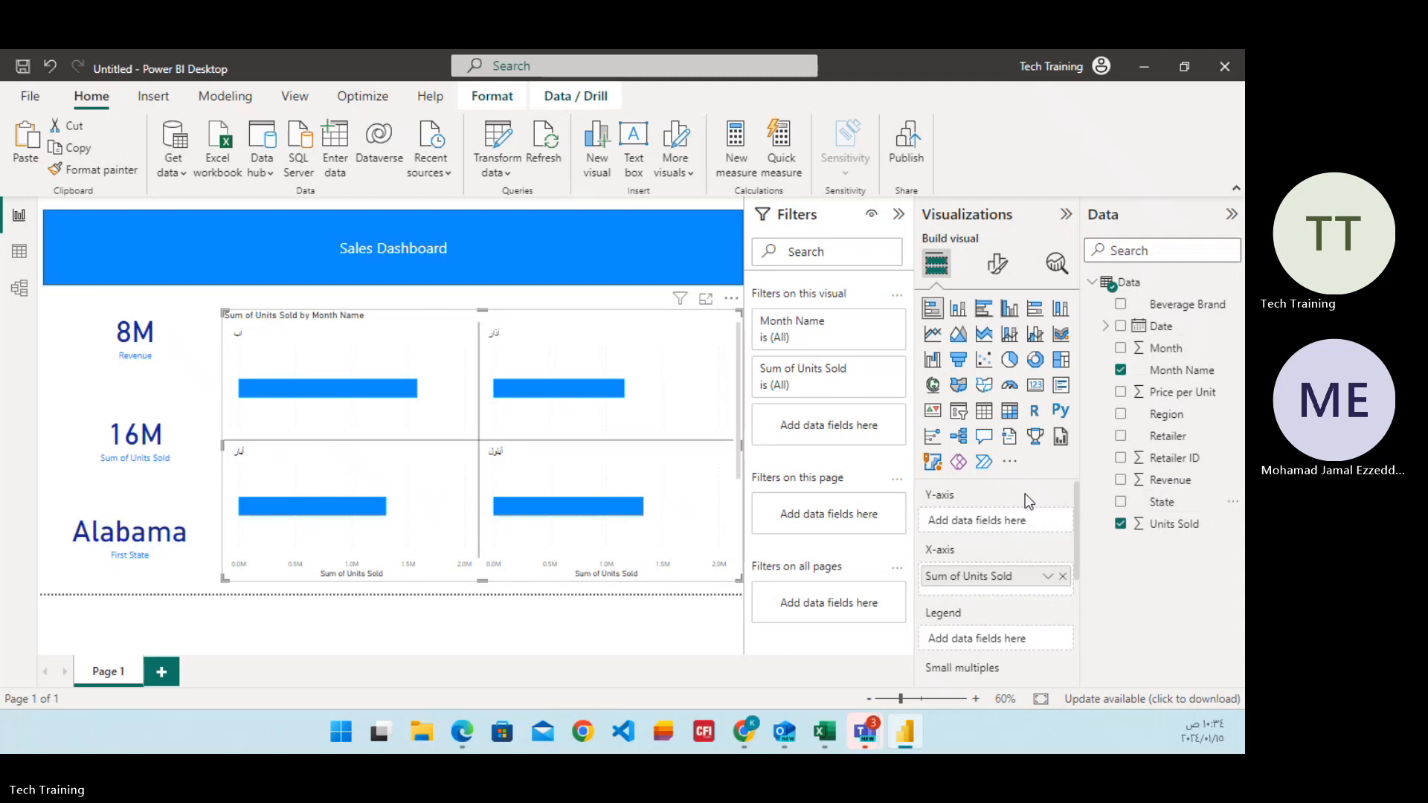
left_click(966, 313)
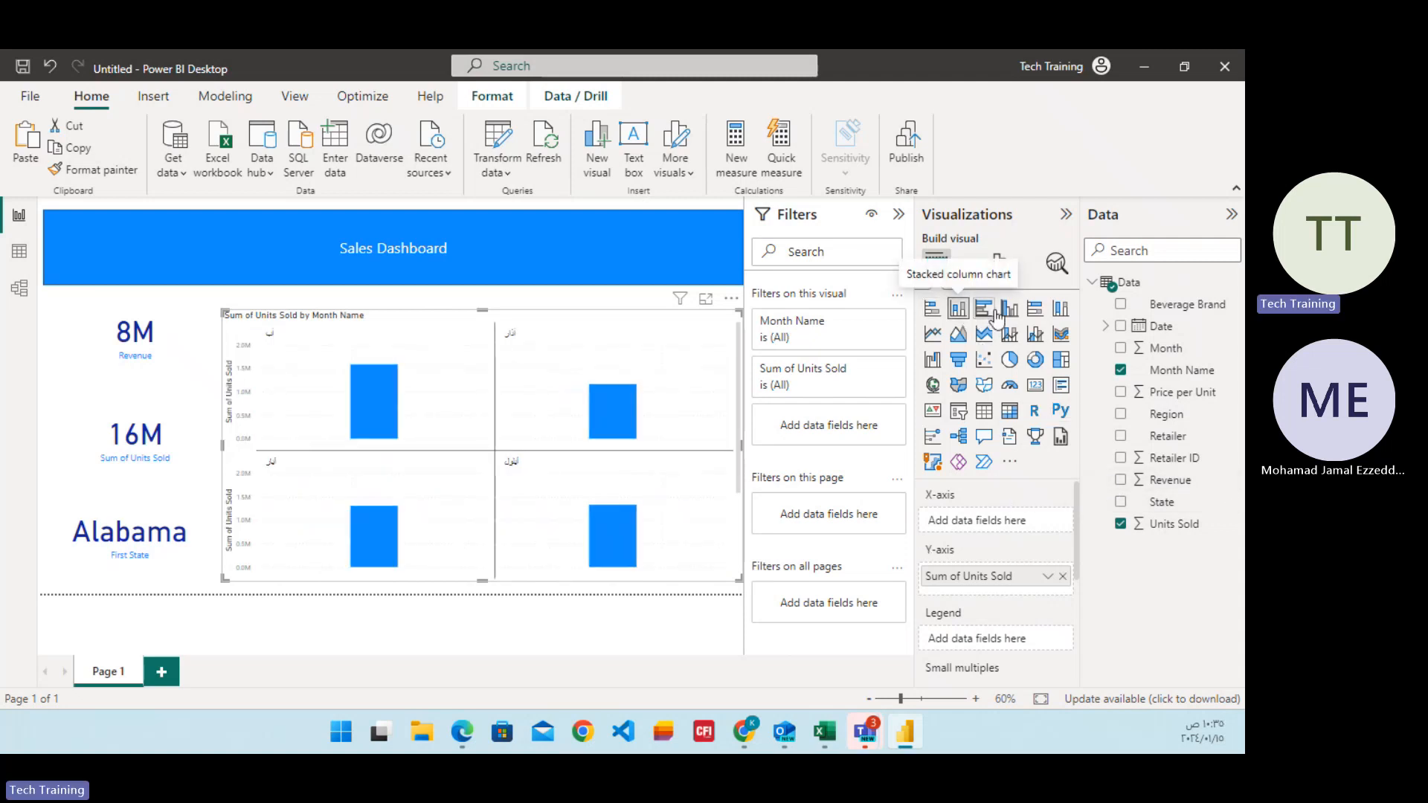
left_click(1010, 311)
left_click(985, 312)
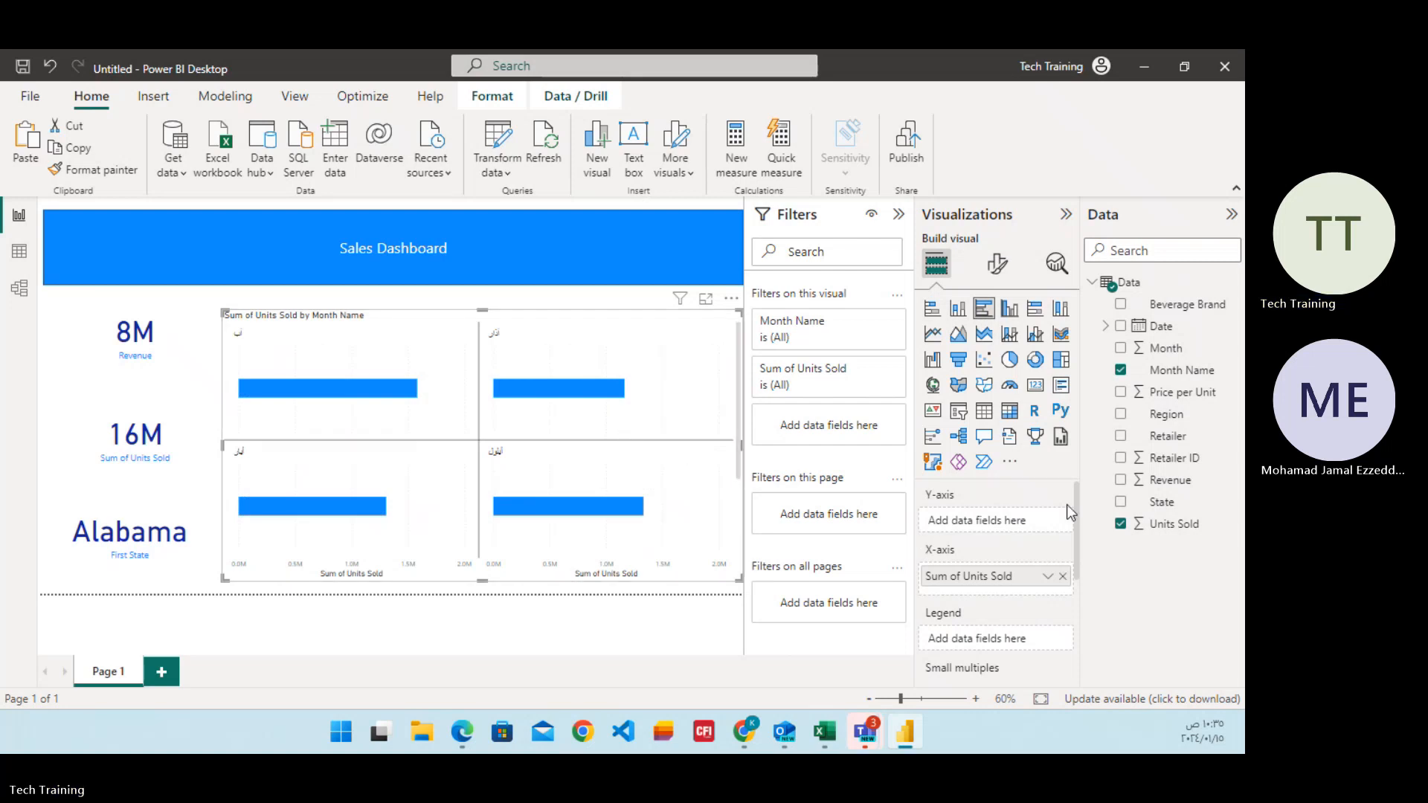
left_click(1122, 503)
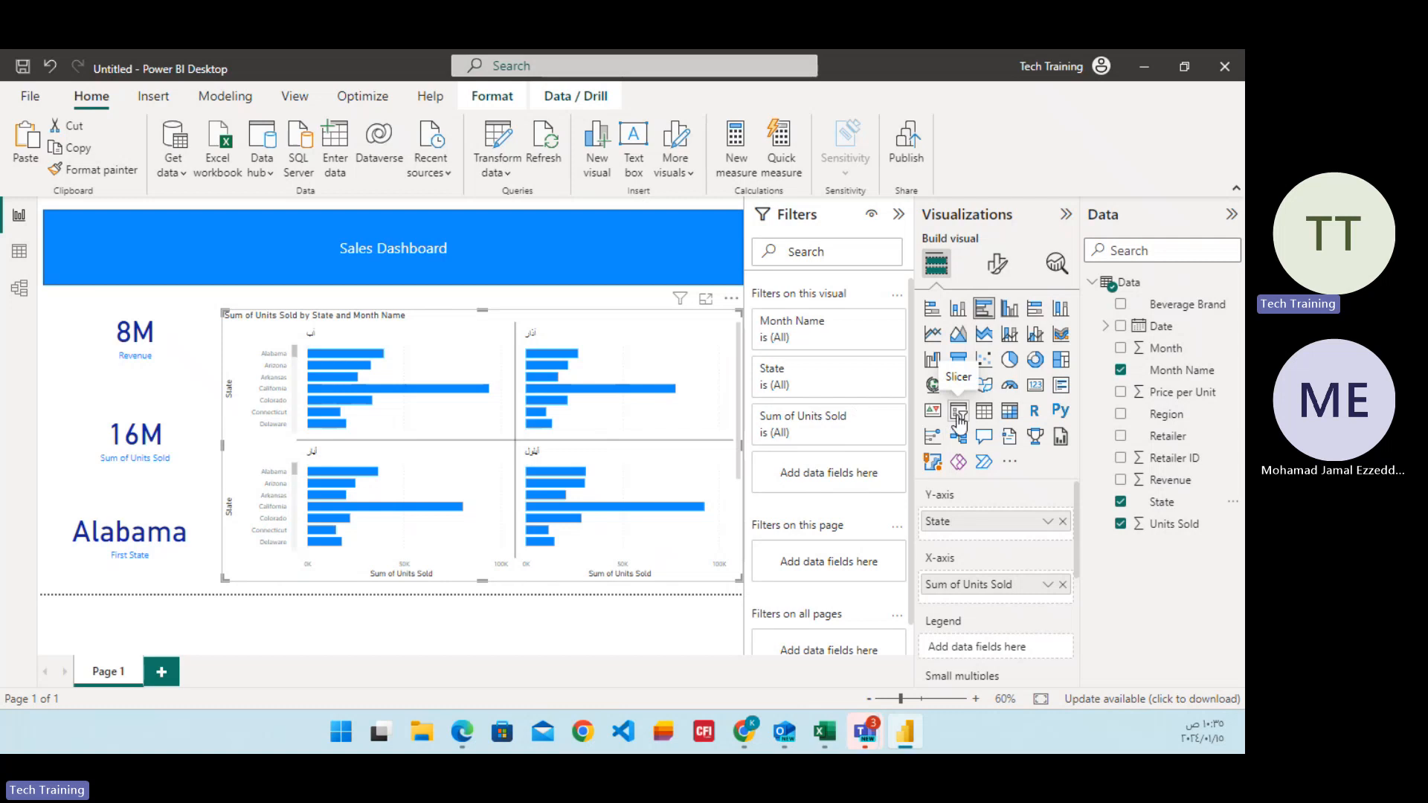
Insert a separate empty slicer and move it beside the Sales Dashboard title, partly over the bar chart.
left_click(167, 585)
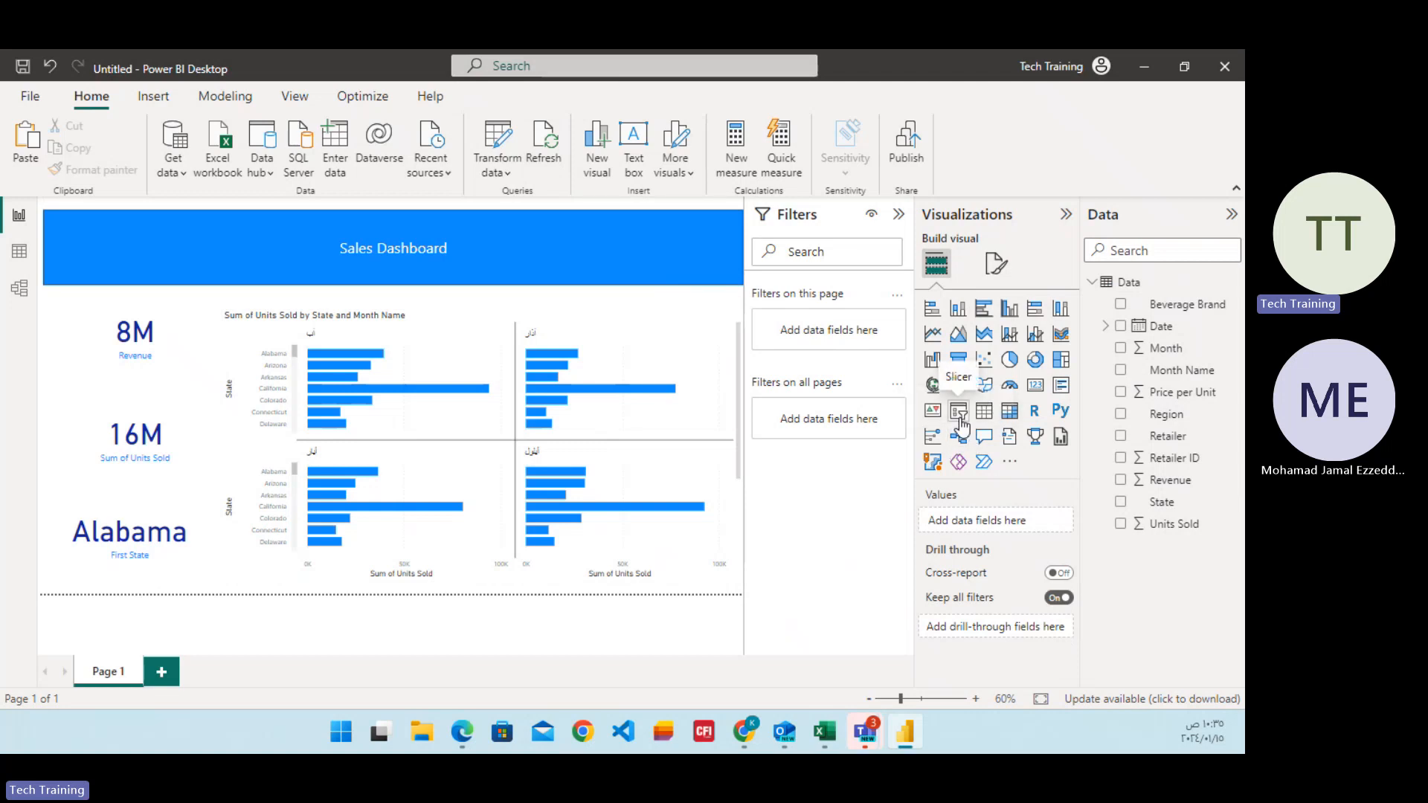
left_click(960, 413)
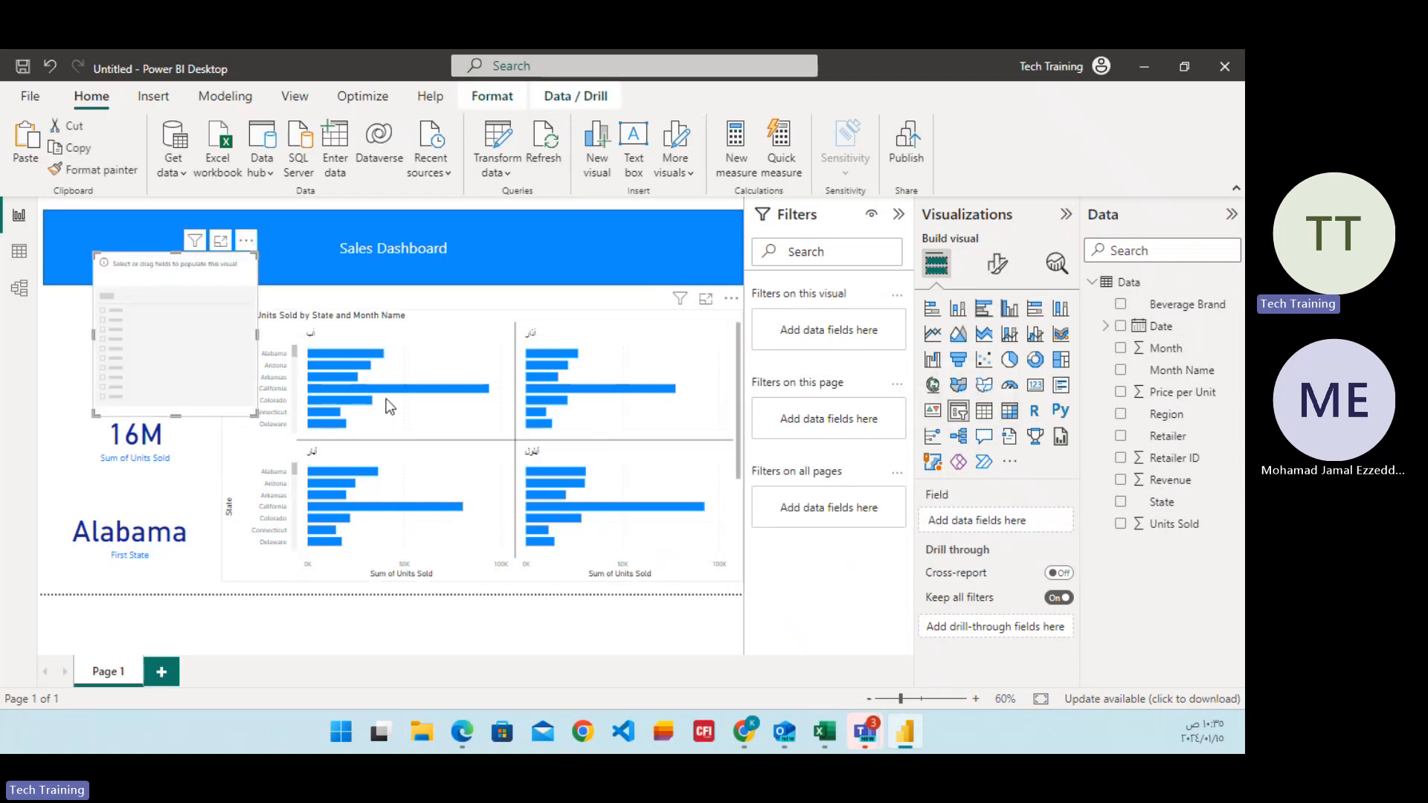
left_click_drag(186, 263, 628, 249)
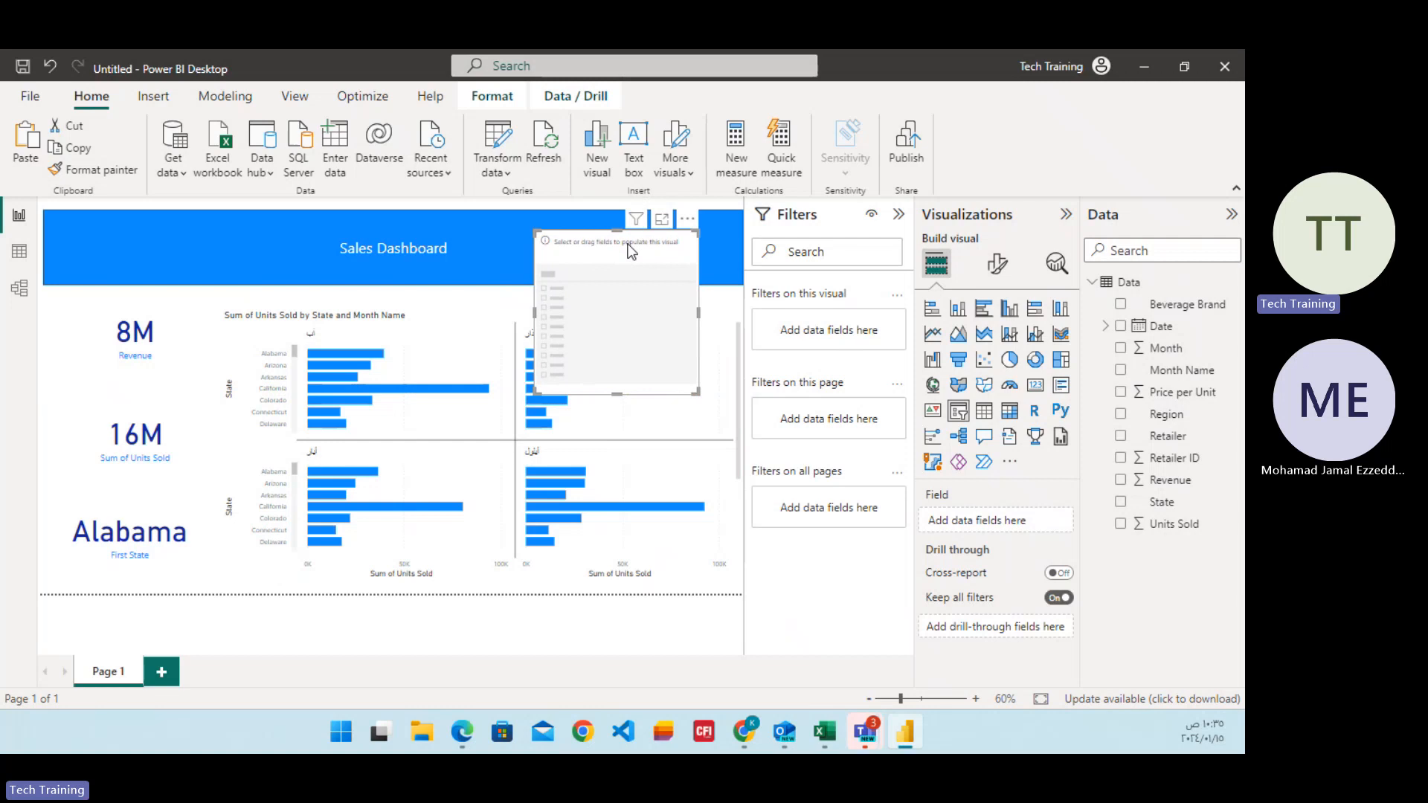
Try Region, Revenue and State in turn as the empty slicer's field, clearing each one again.
left_click(1121, 416)
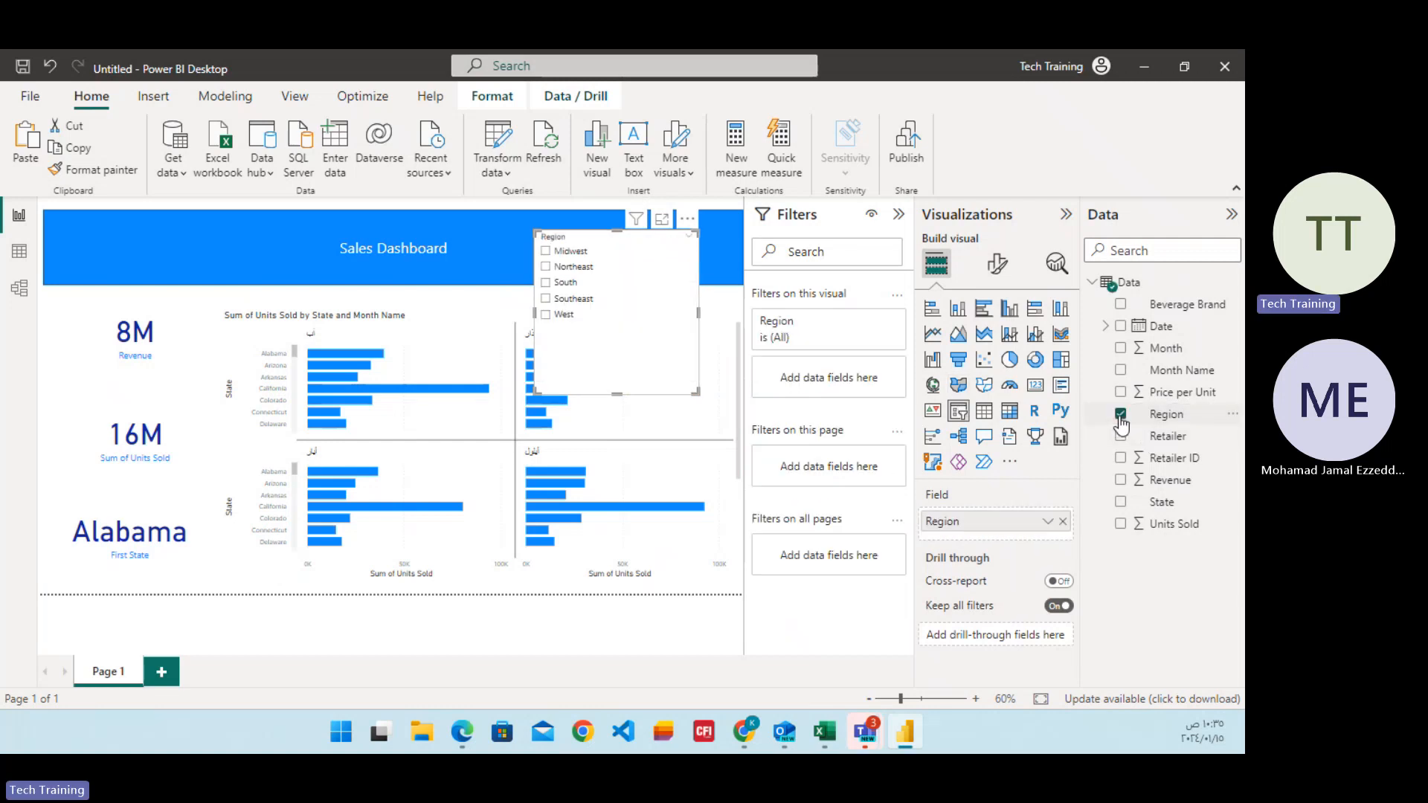
left_click(1120, 416)
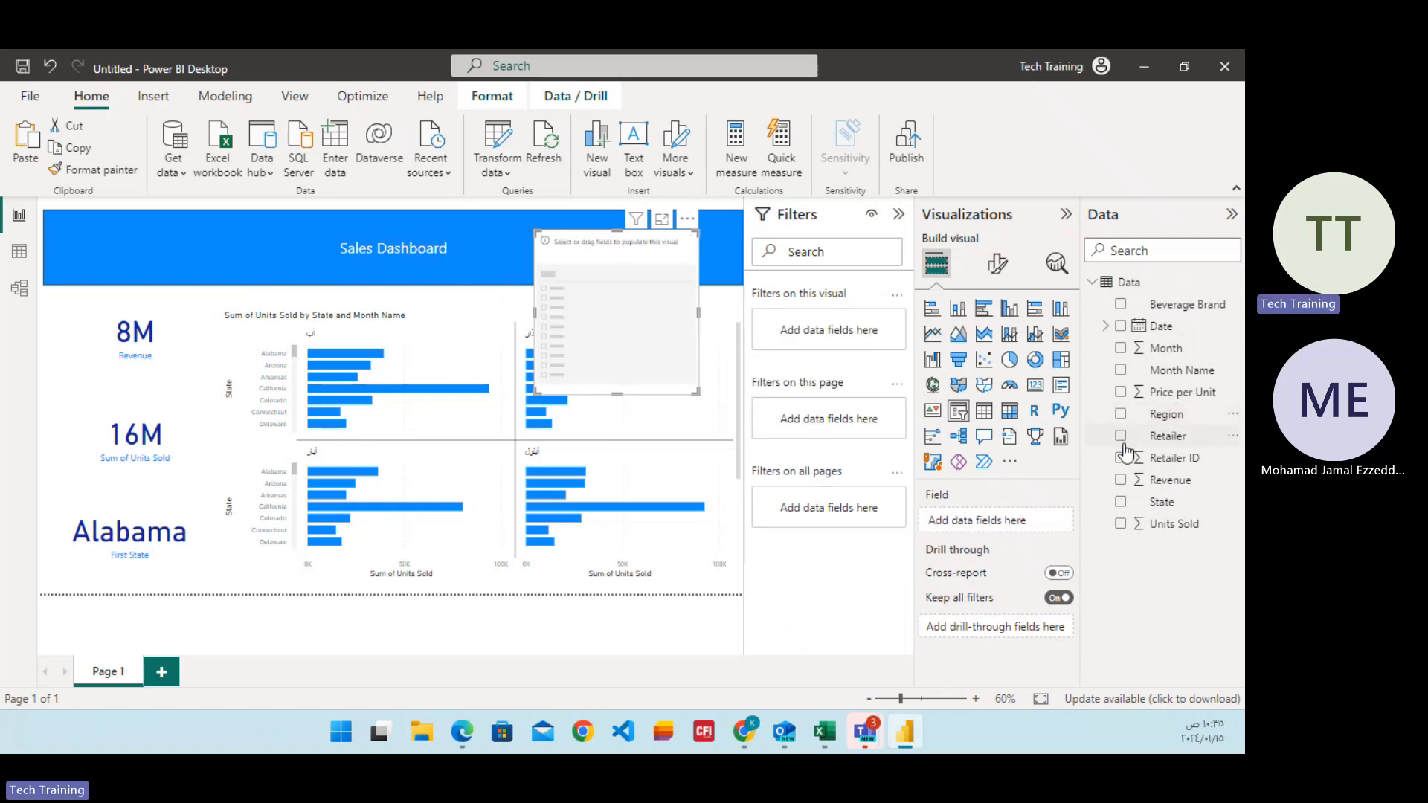
left_click(1121, 481)
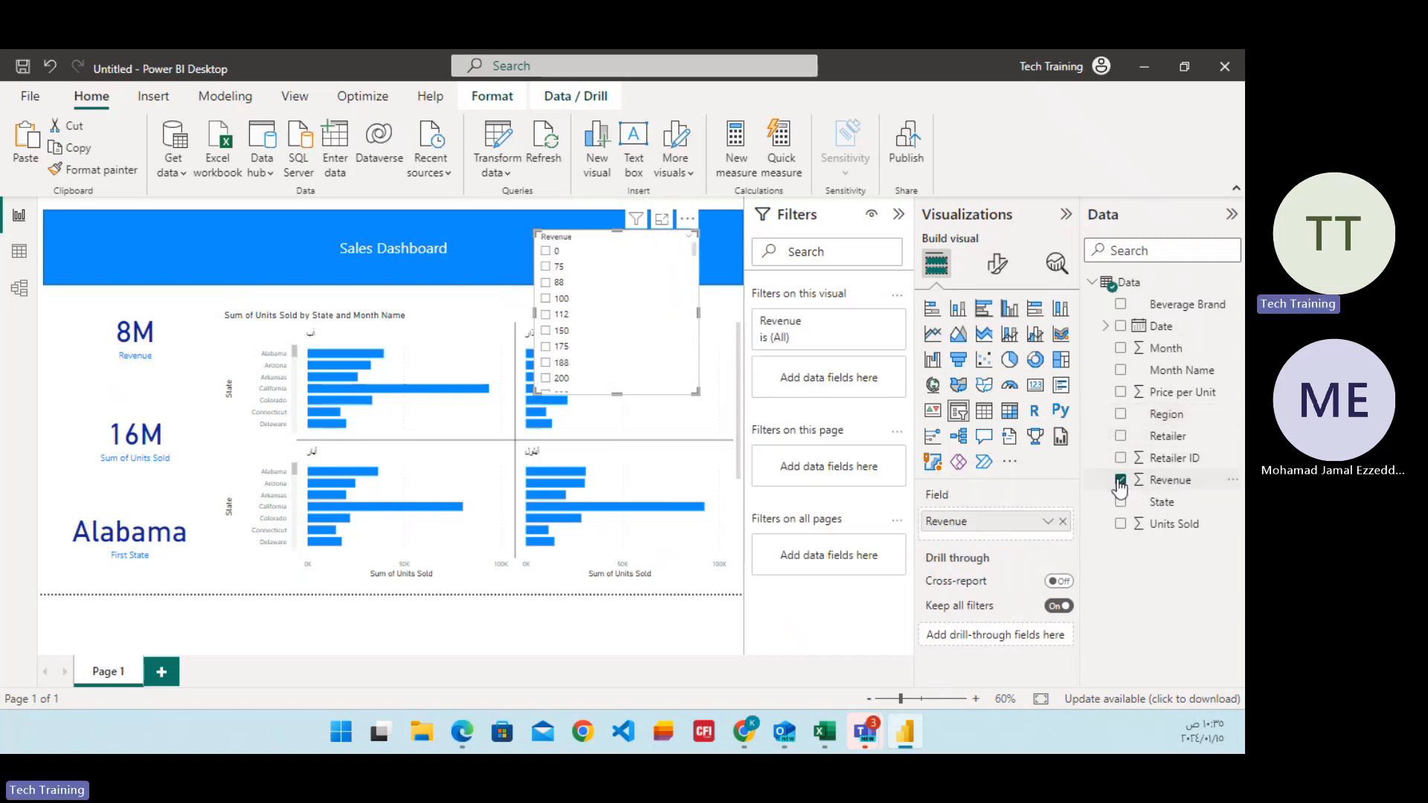
left_click(1121, 481)
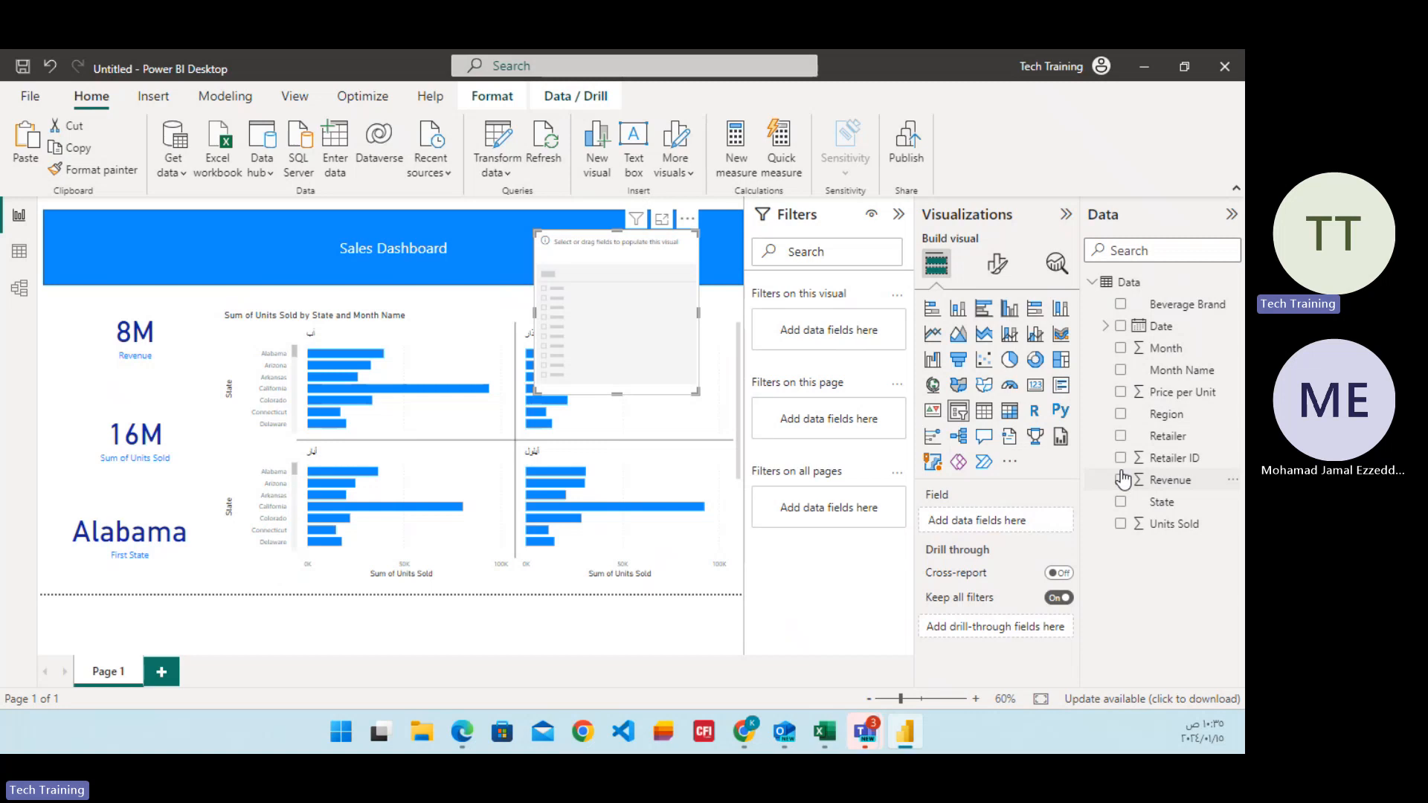
left_click(1125, 502)
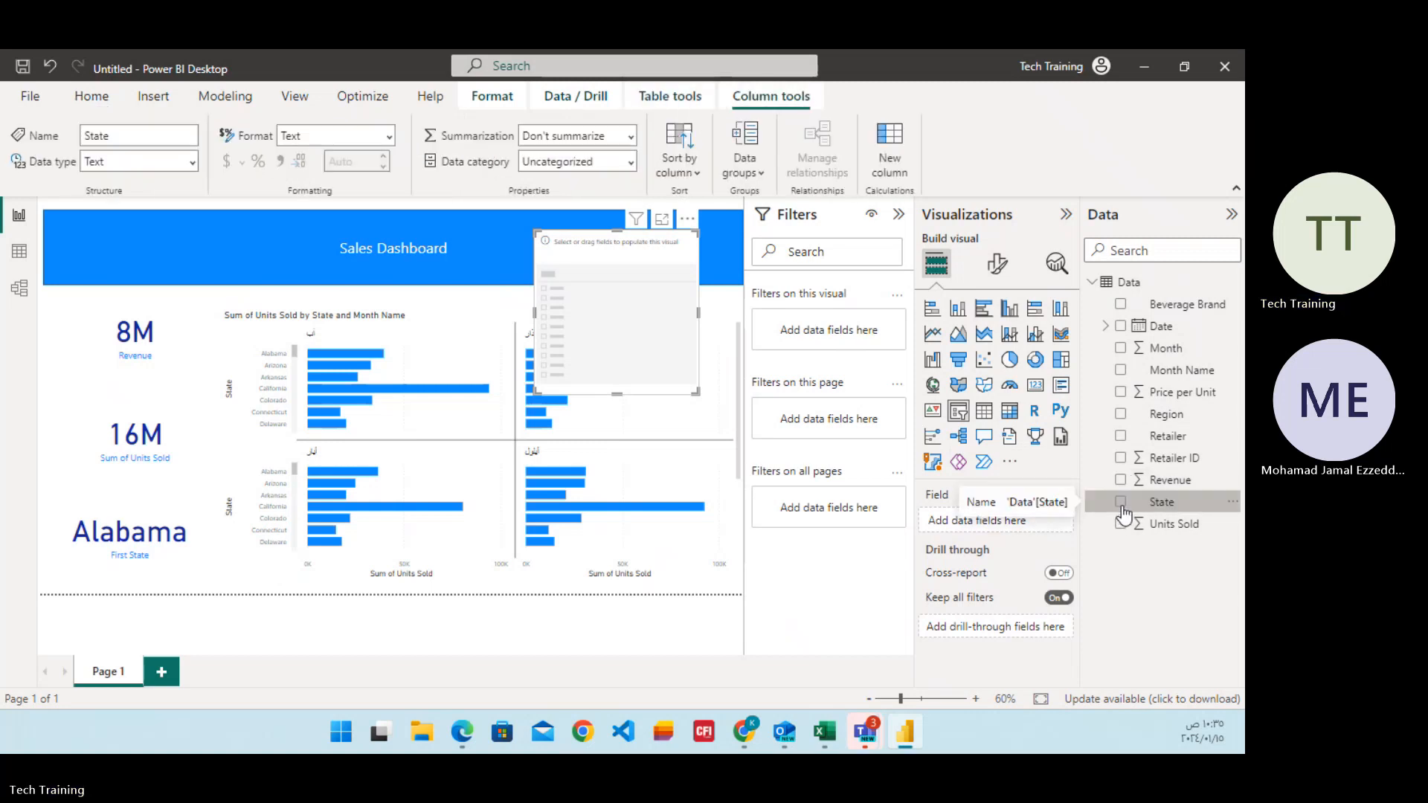
left_click(1122, 504)
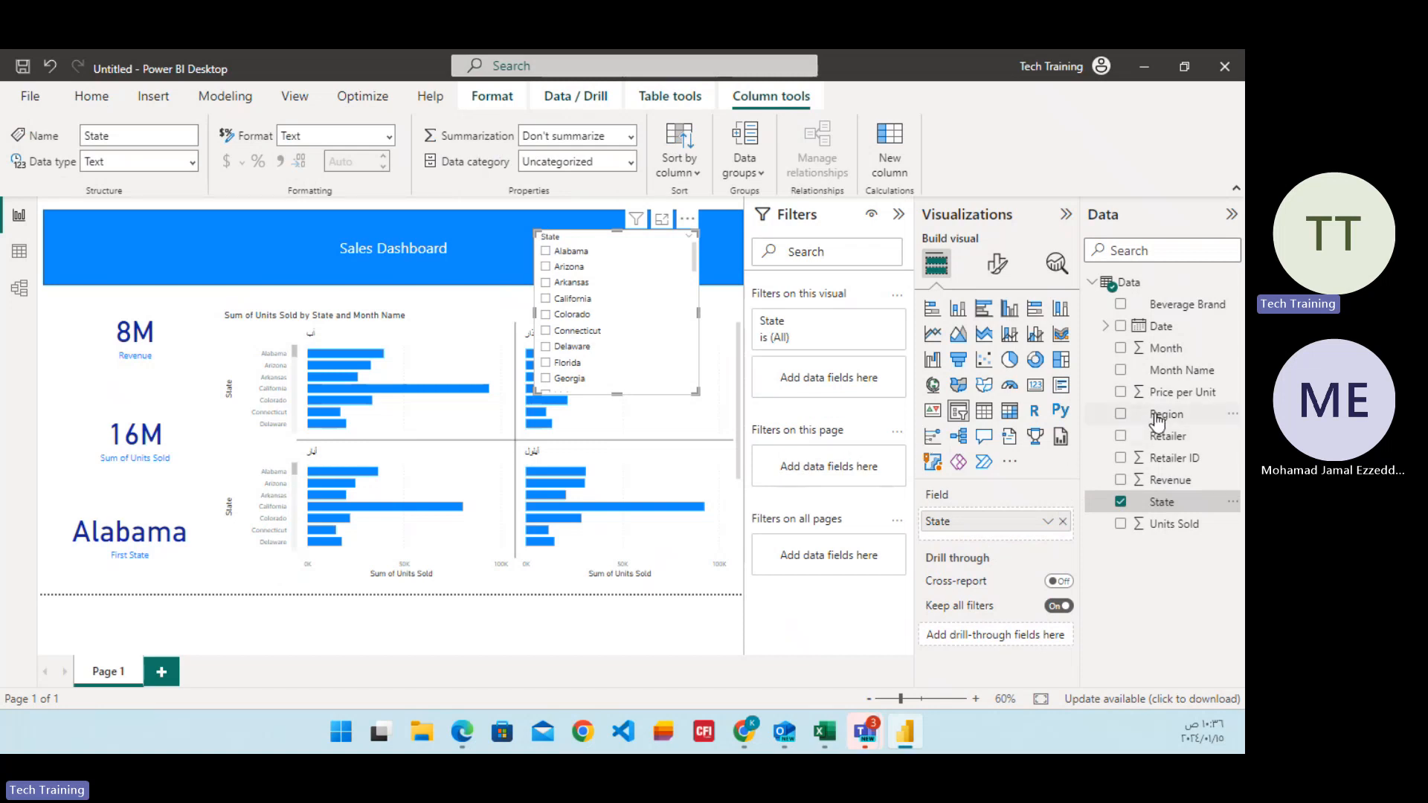
left_click(1119, 503)
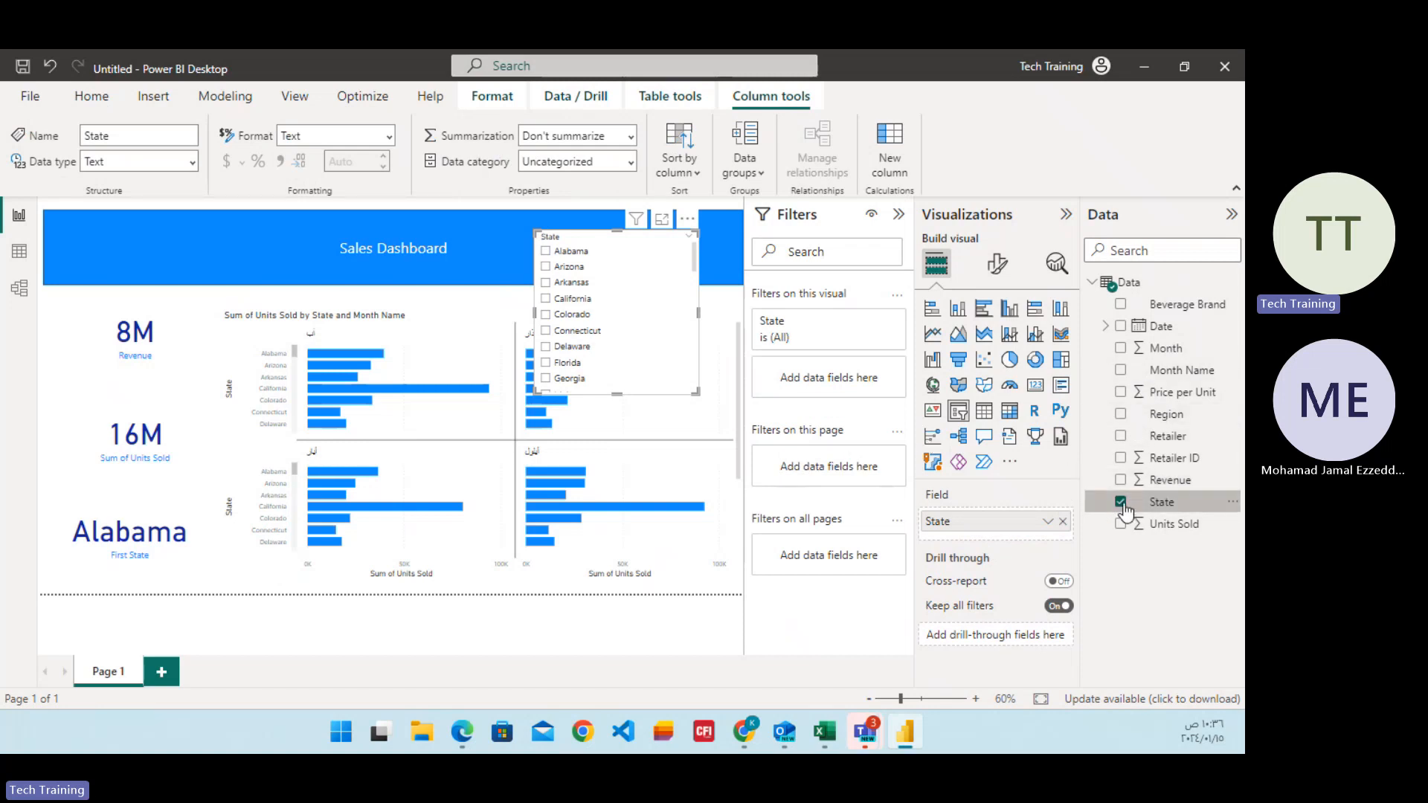
Assign the Beverage Brand field to the empty slicer and reposition it, shortened to fit its list, up onto the banner.
left_click(1121, 306)
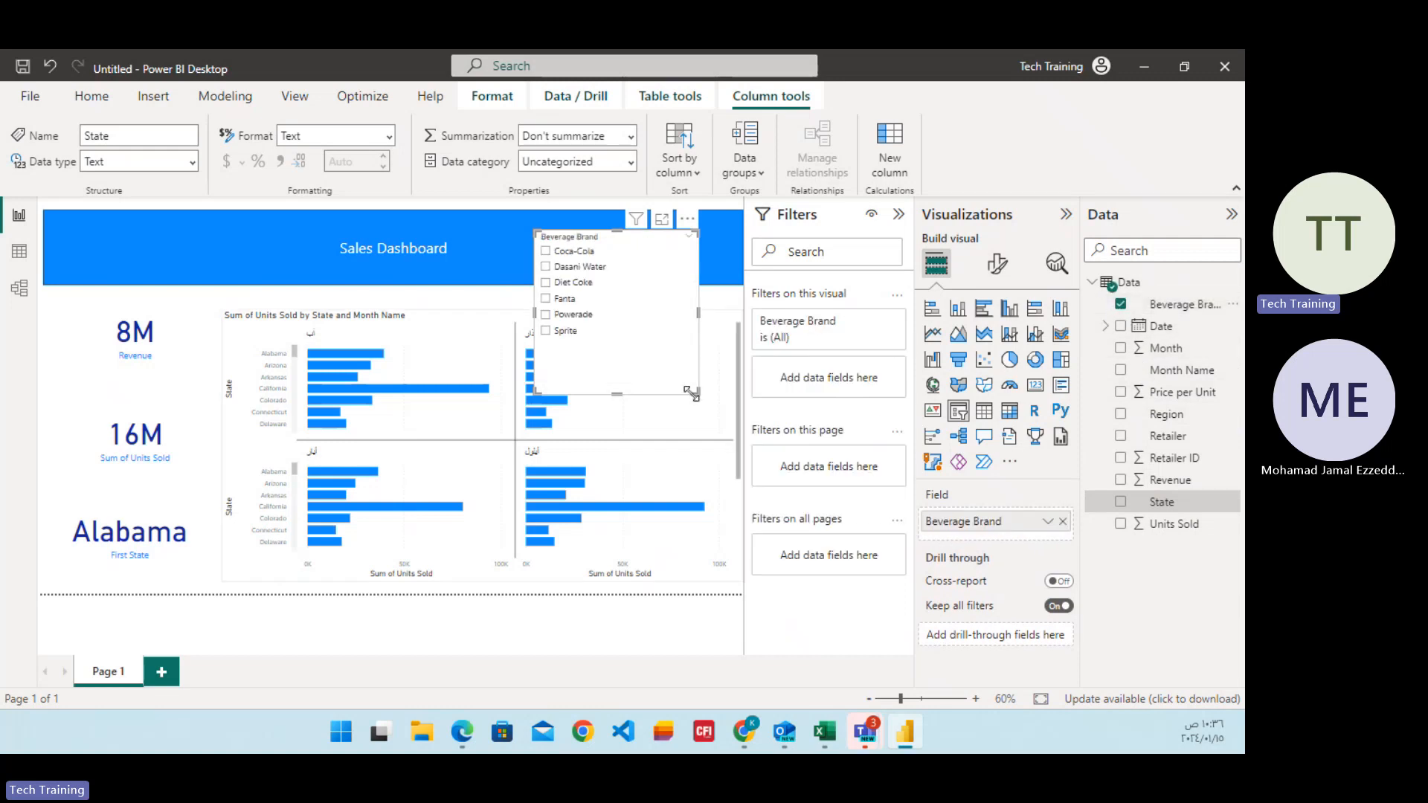
left_click_drag(618, 394, 617, 341)
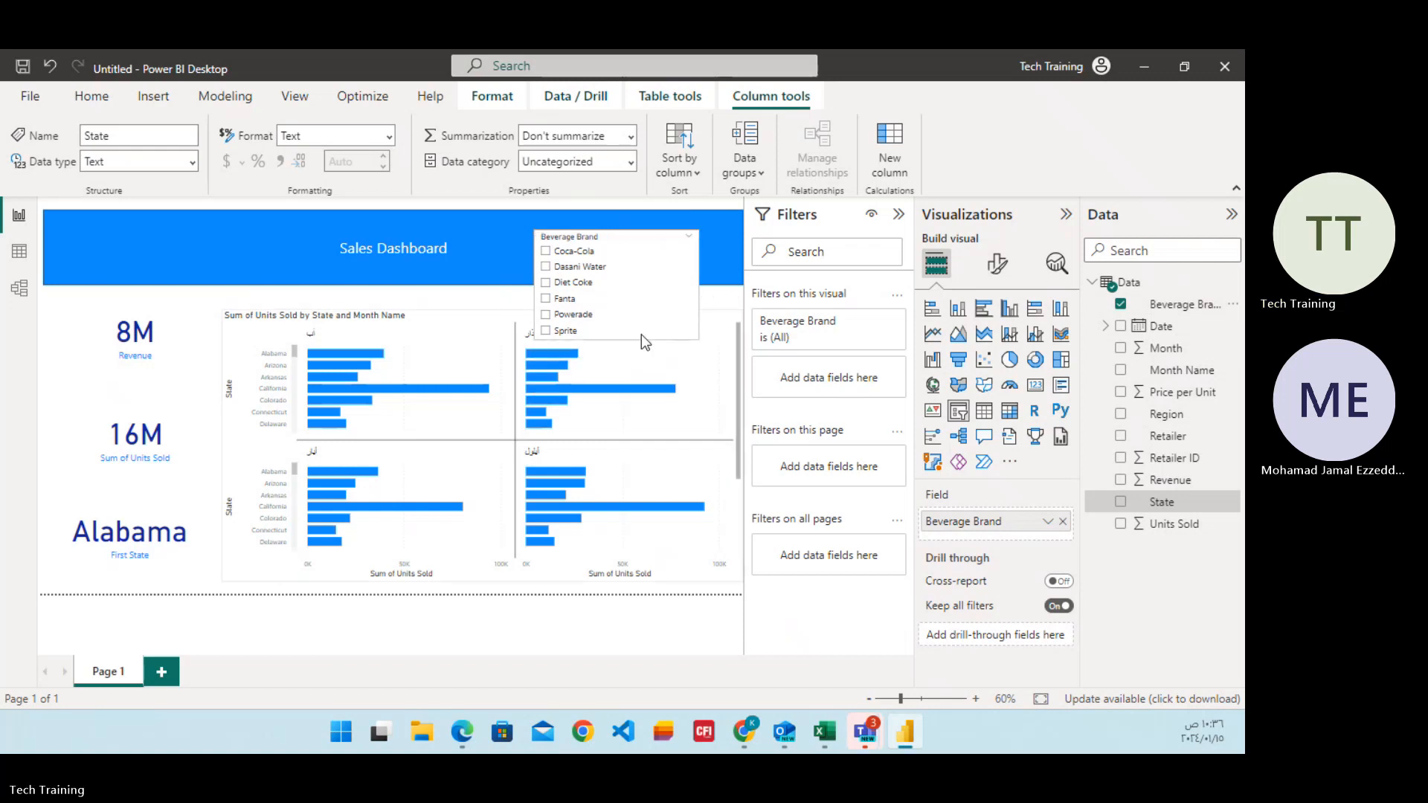
left_click_drag(610, 238, 597, 221)
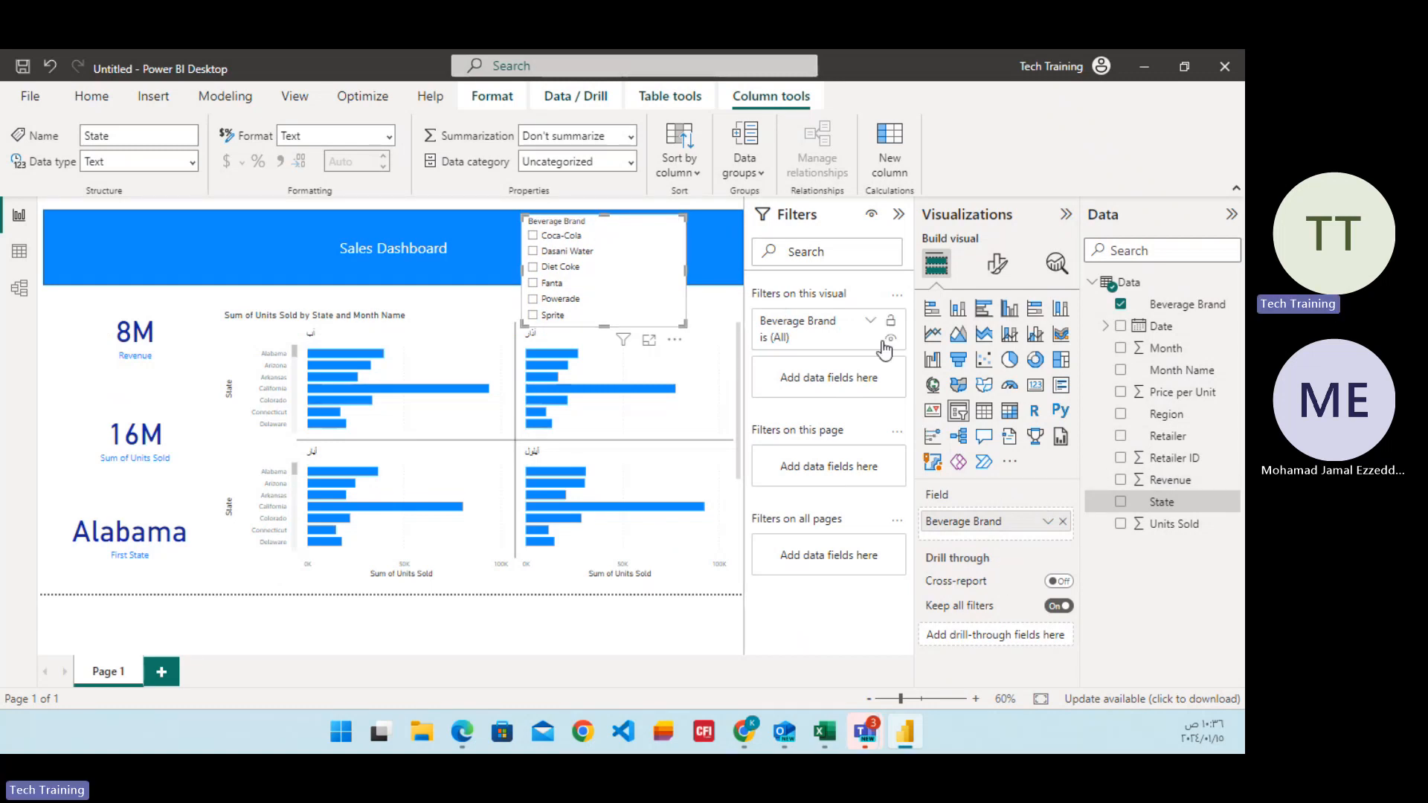
Set the Beverage Brand slicer's style to Tile and resize it to a wide single row within the banner's height.
left_click(997, 263)
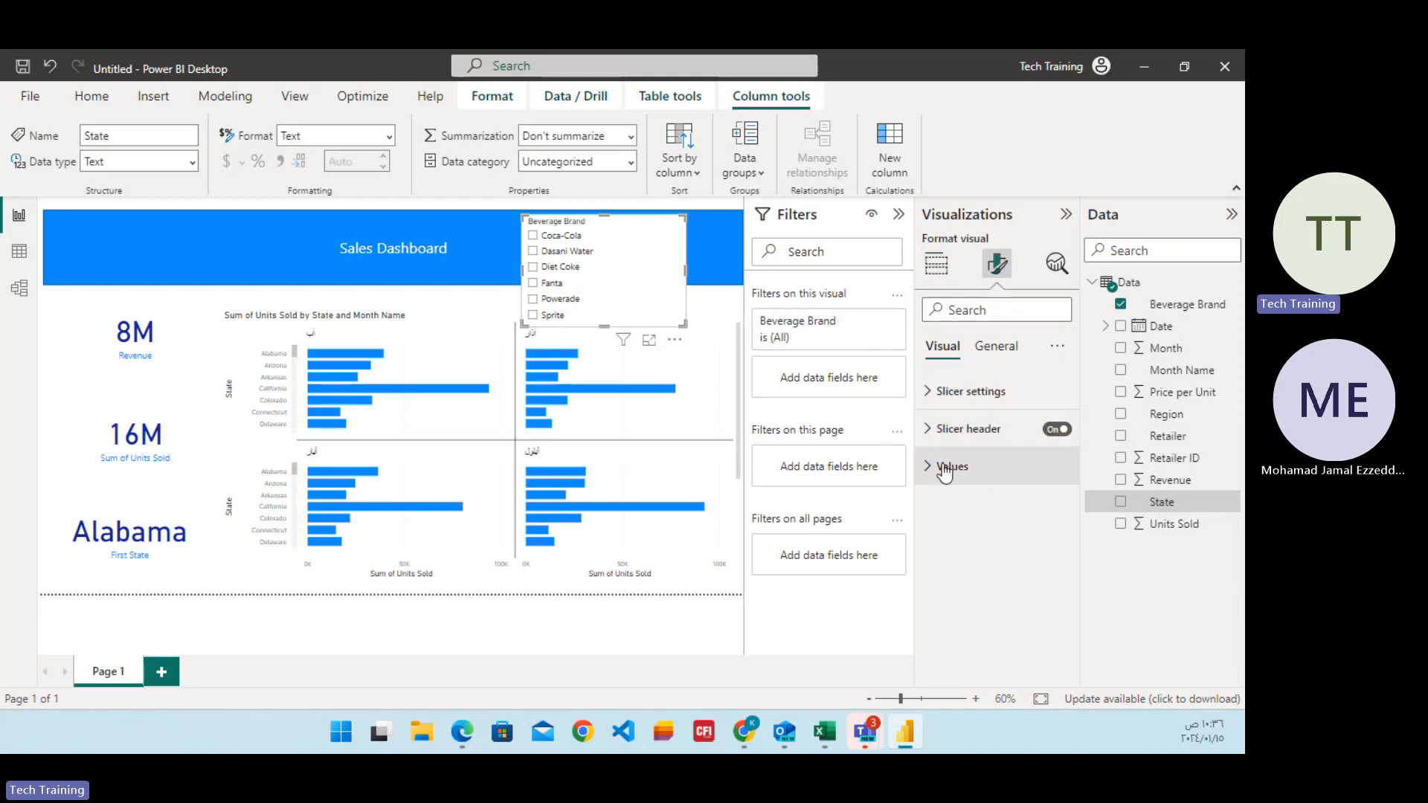
left_click(933, 399)
left_click(993, 487)
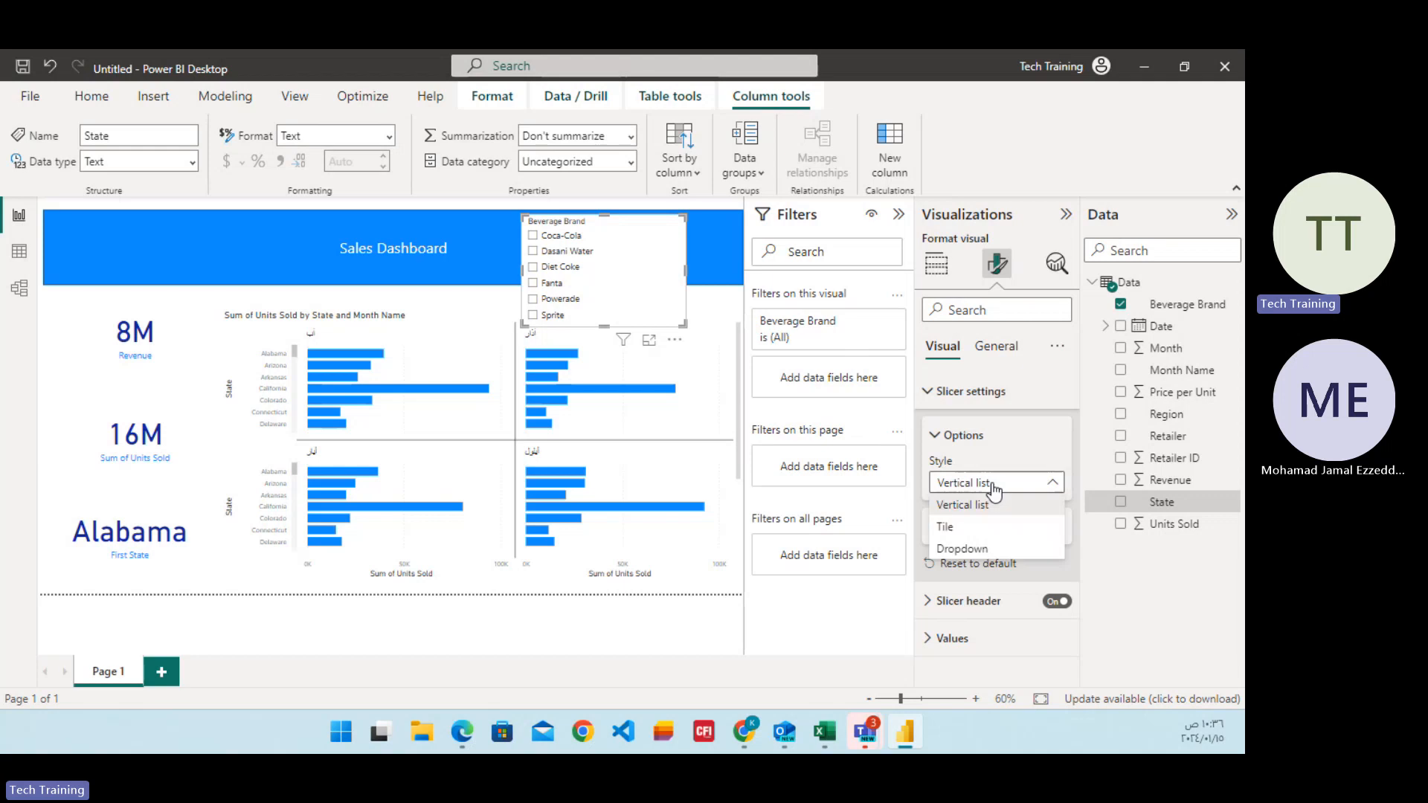
left_click(980, 527)
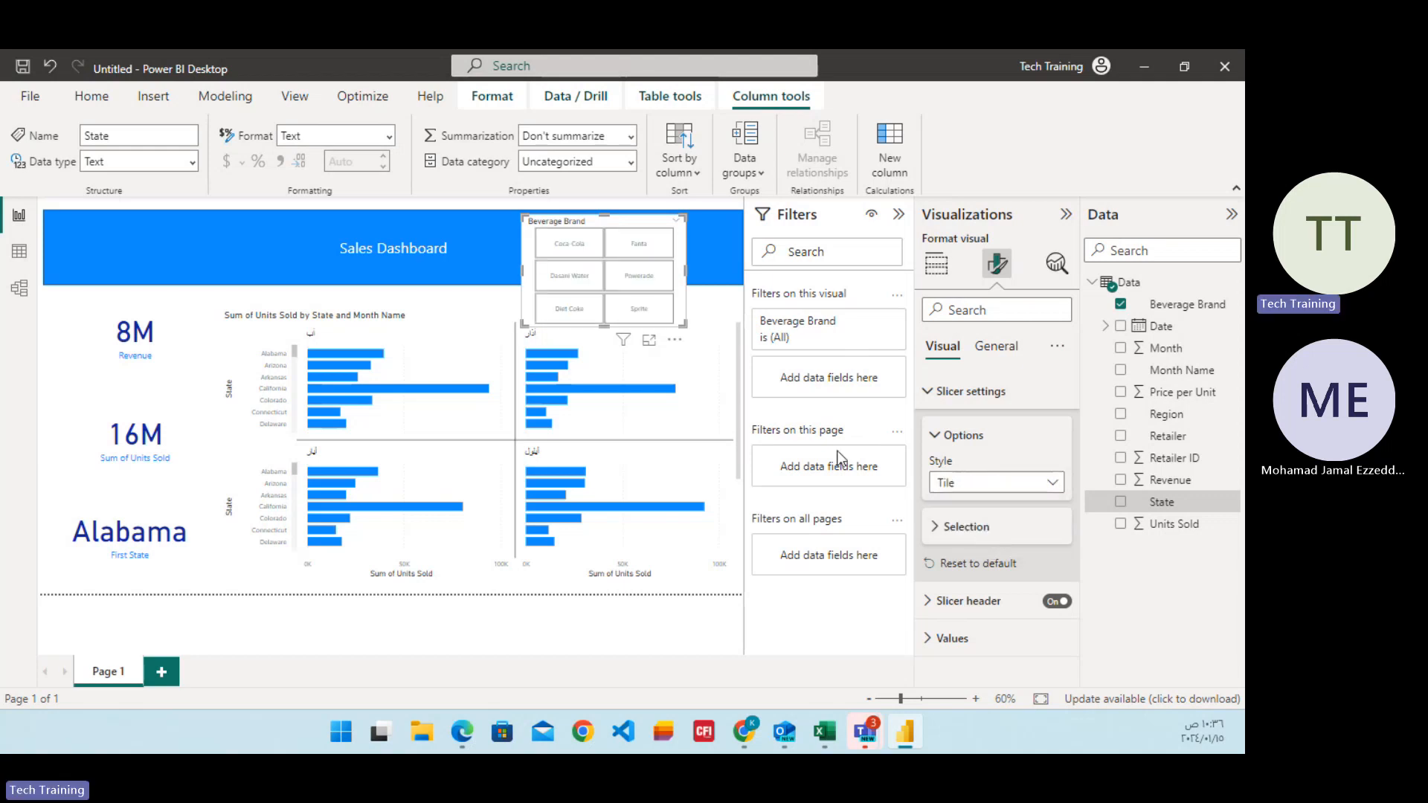
left_click_drag(513, 279, 457, 275)
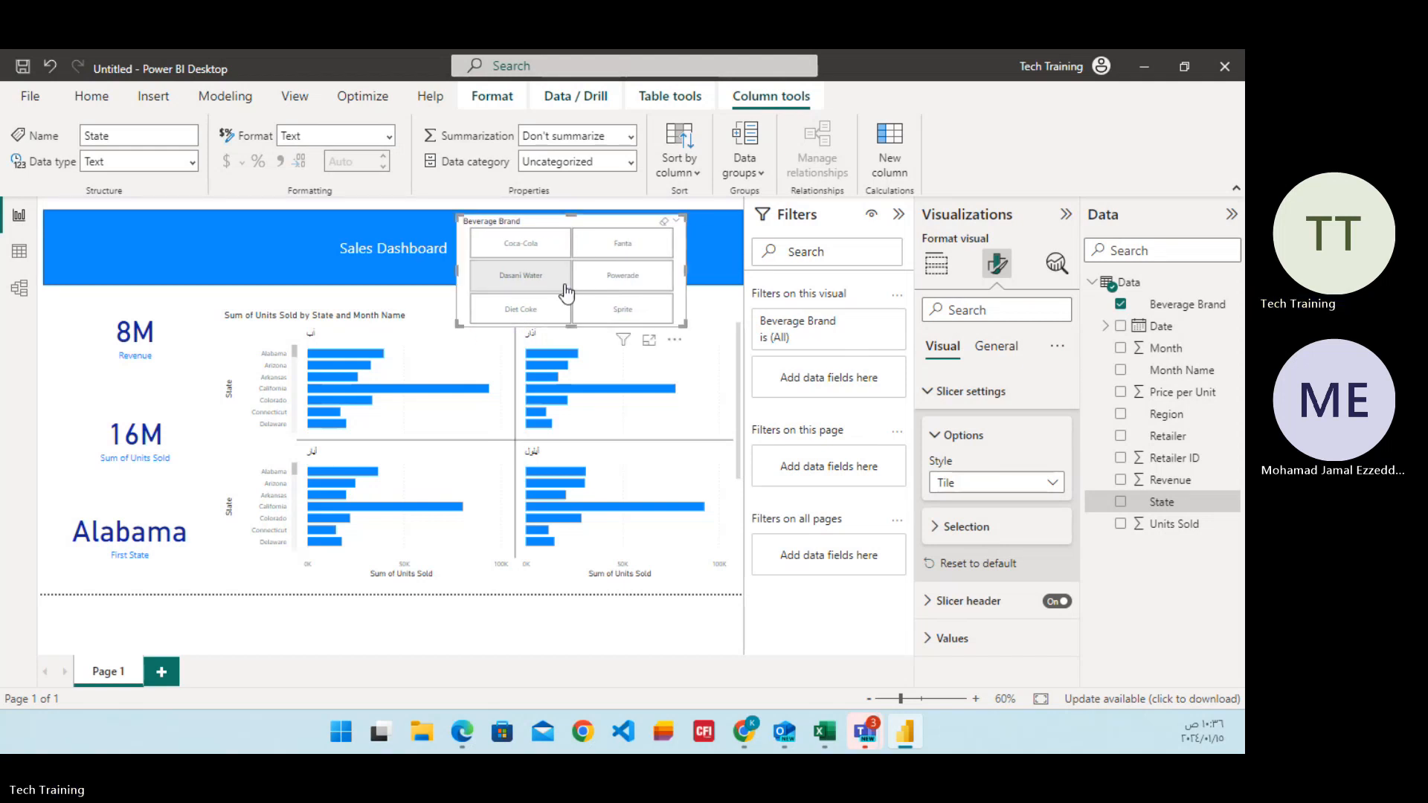
left_click_drag(567, 328, 583, 281)
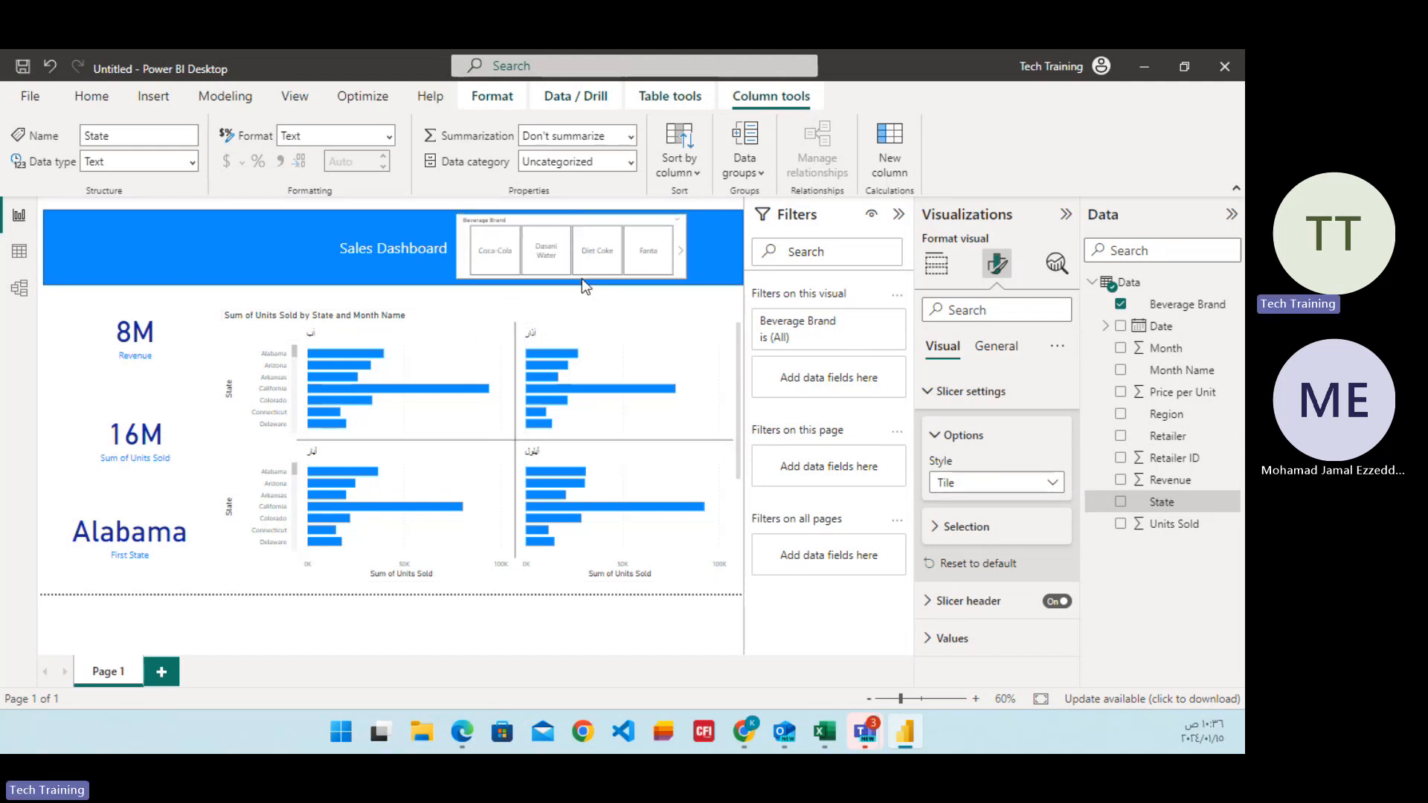
left_click(699, 247)
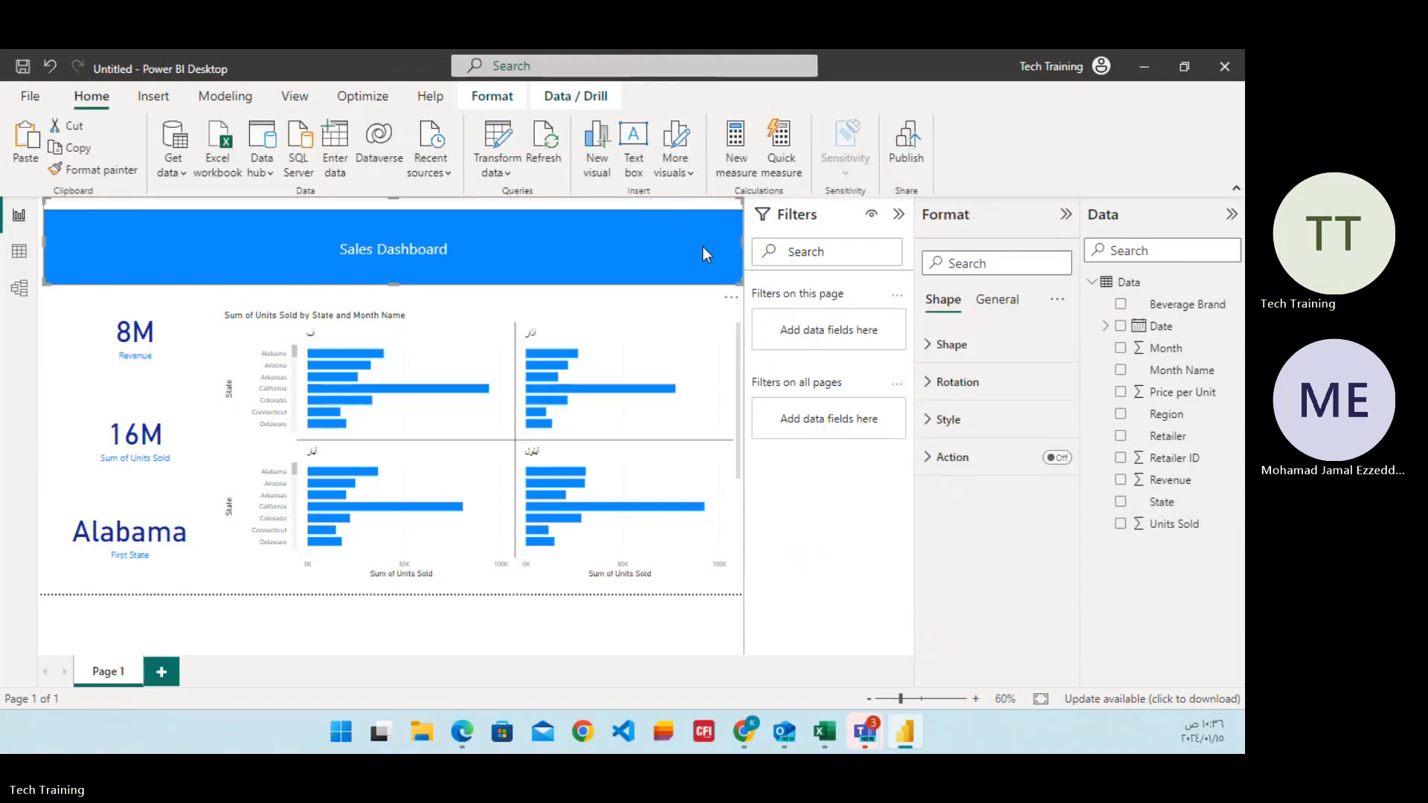
key("ctrl+z")
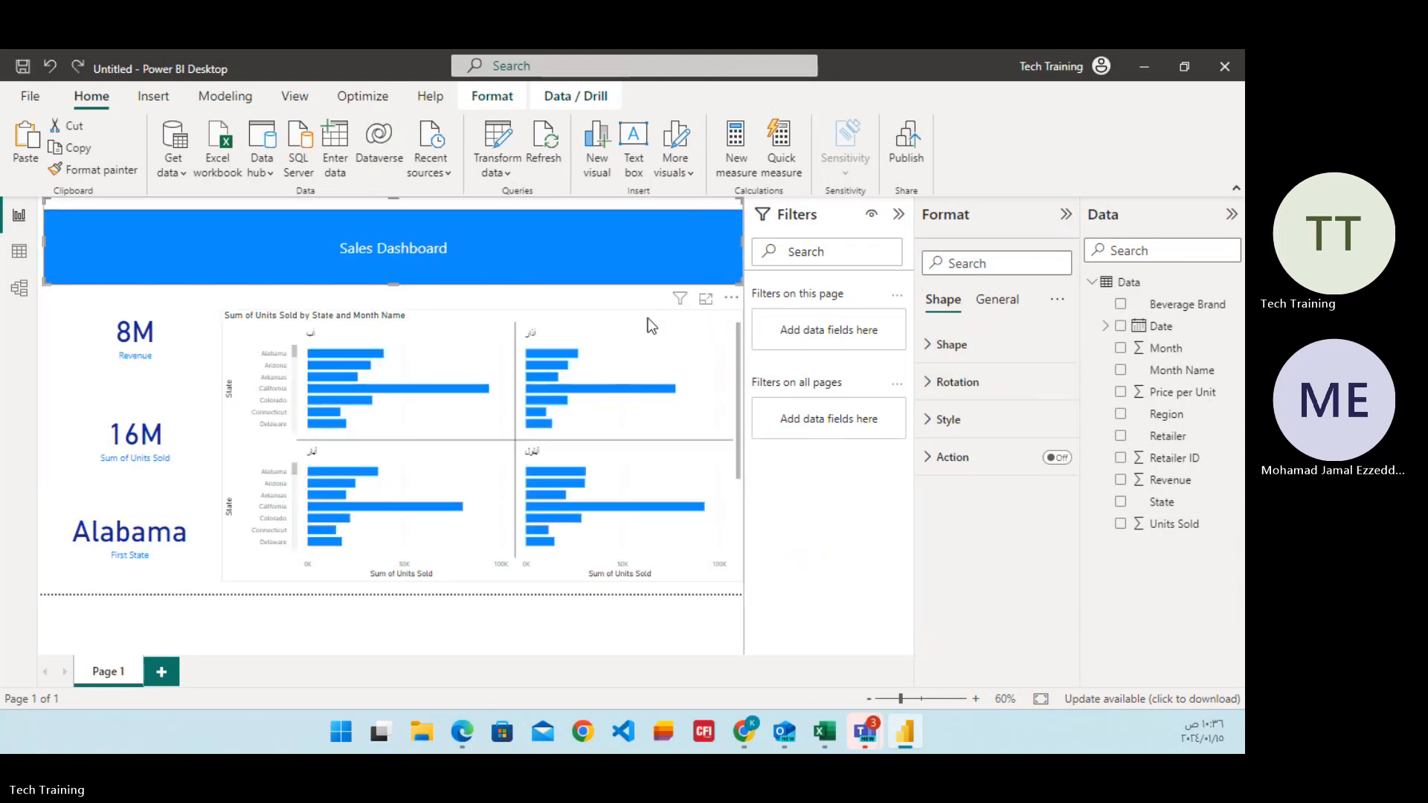
left_click(970, 384)
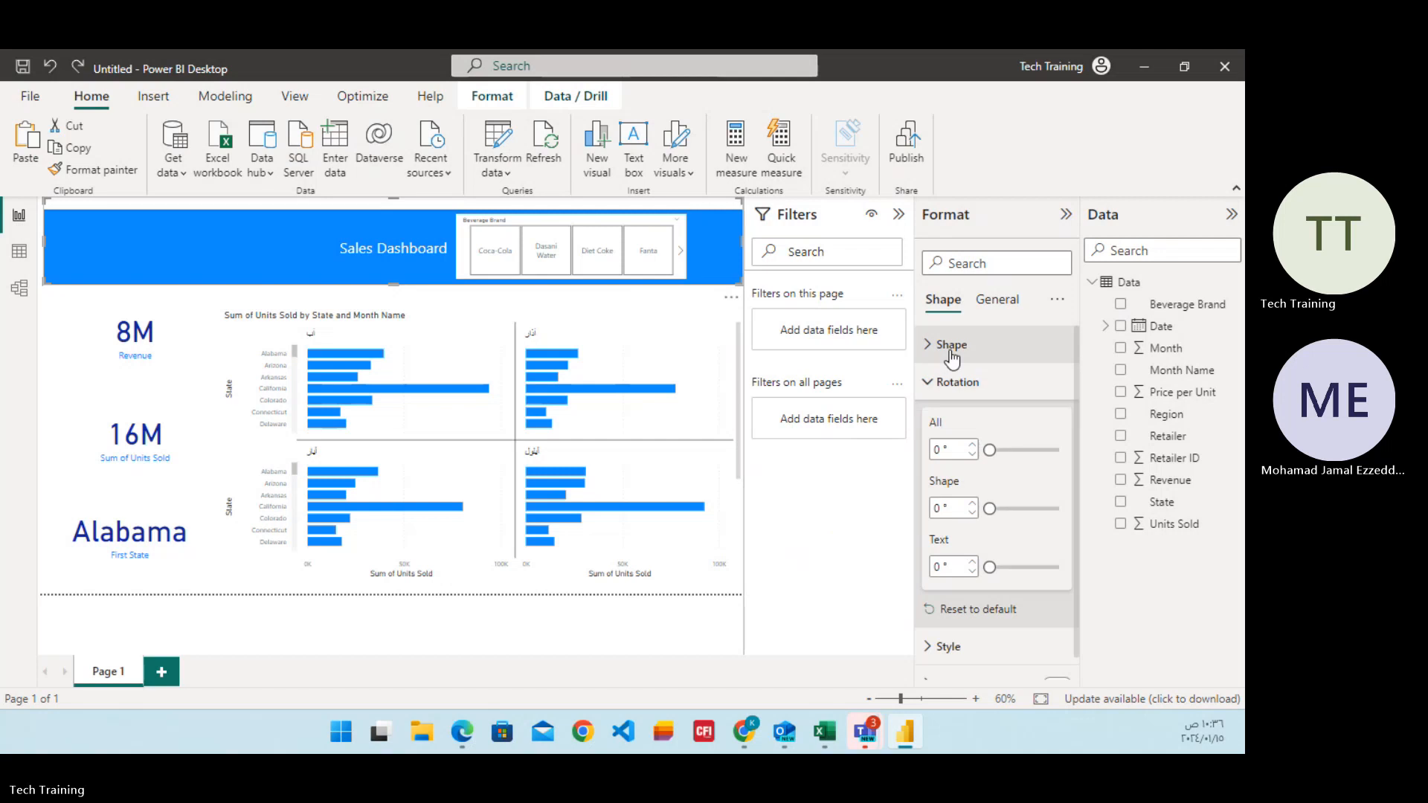
left_click(812, 332)
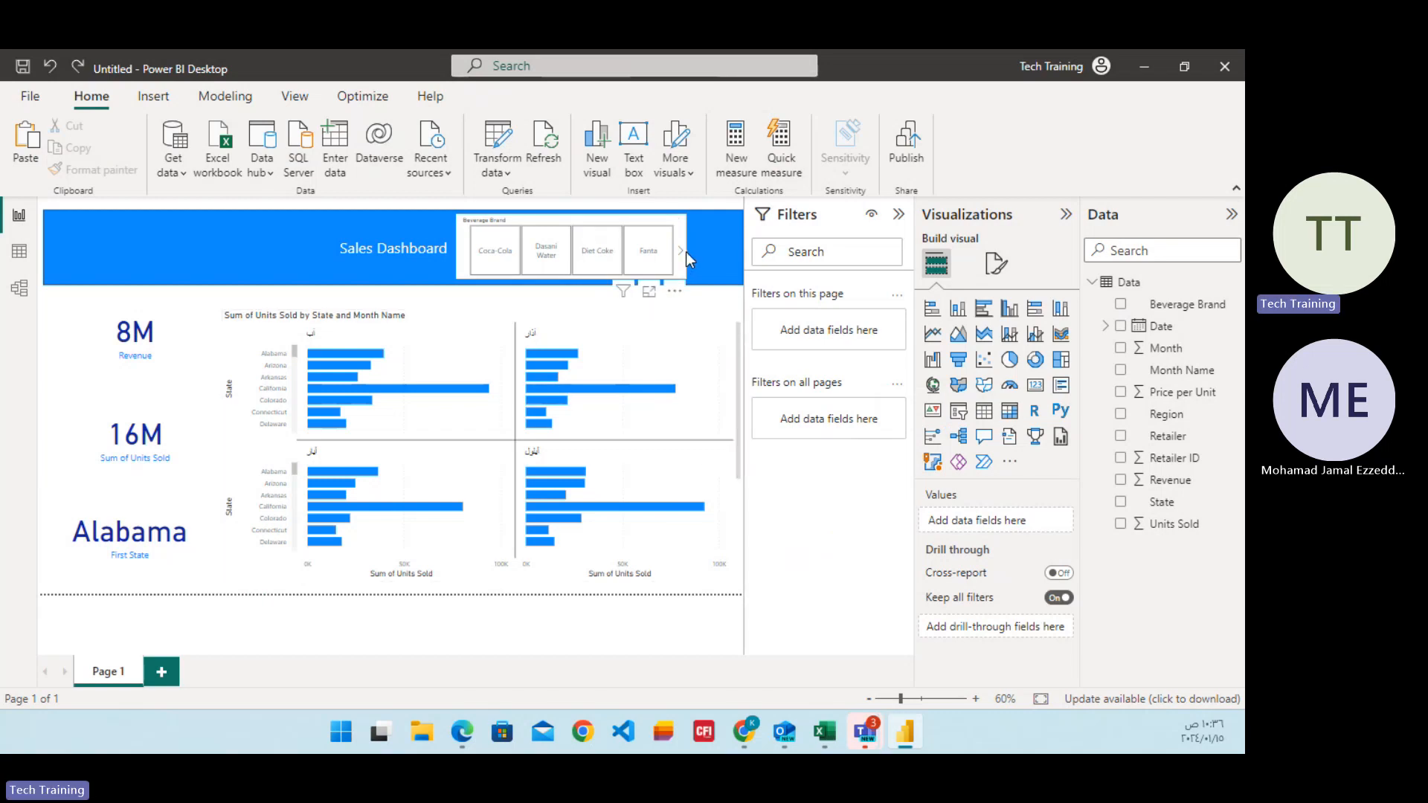
left_click(461, 266)
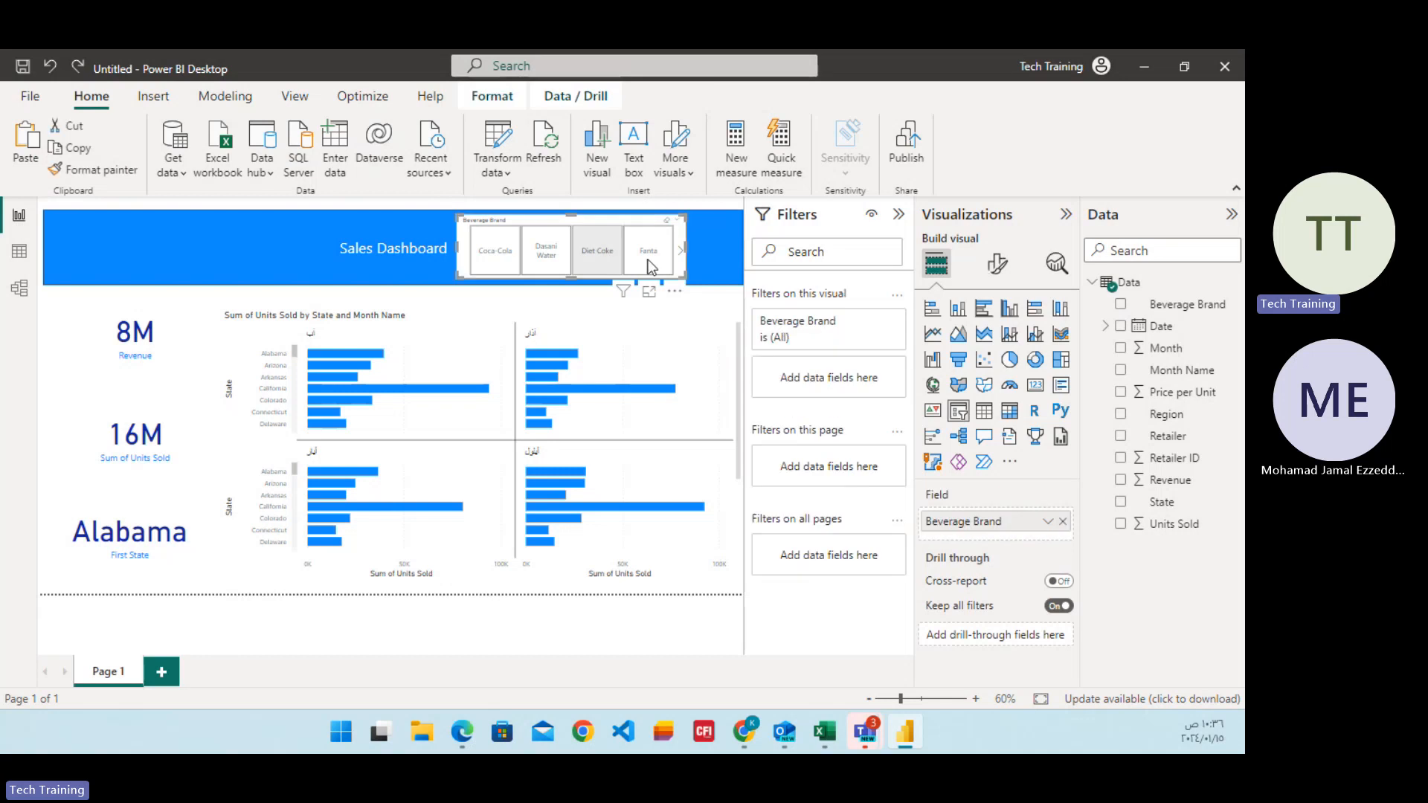
left_click(719, 249)
left_click_drag(718, 246, 631, 249)
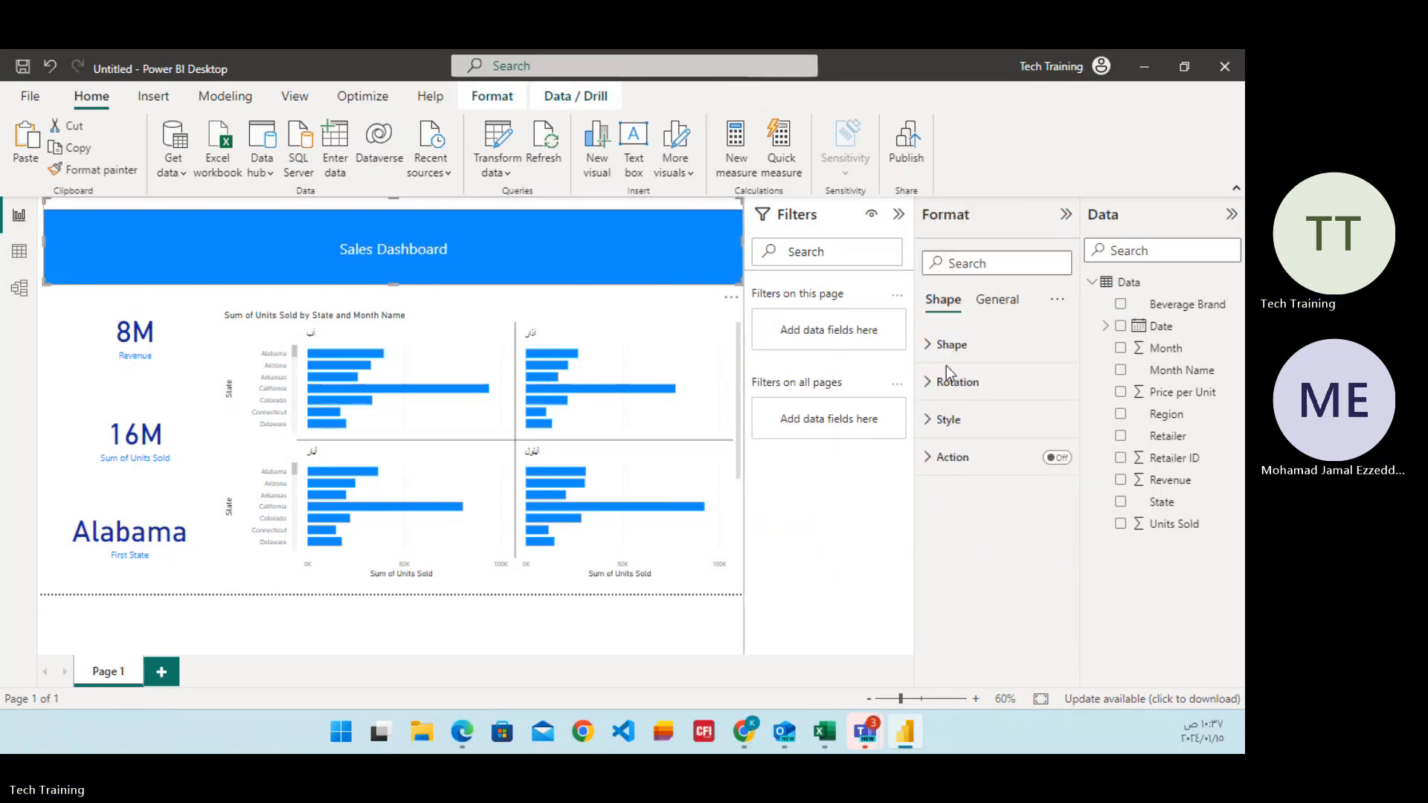
left_click(975, 355)
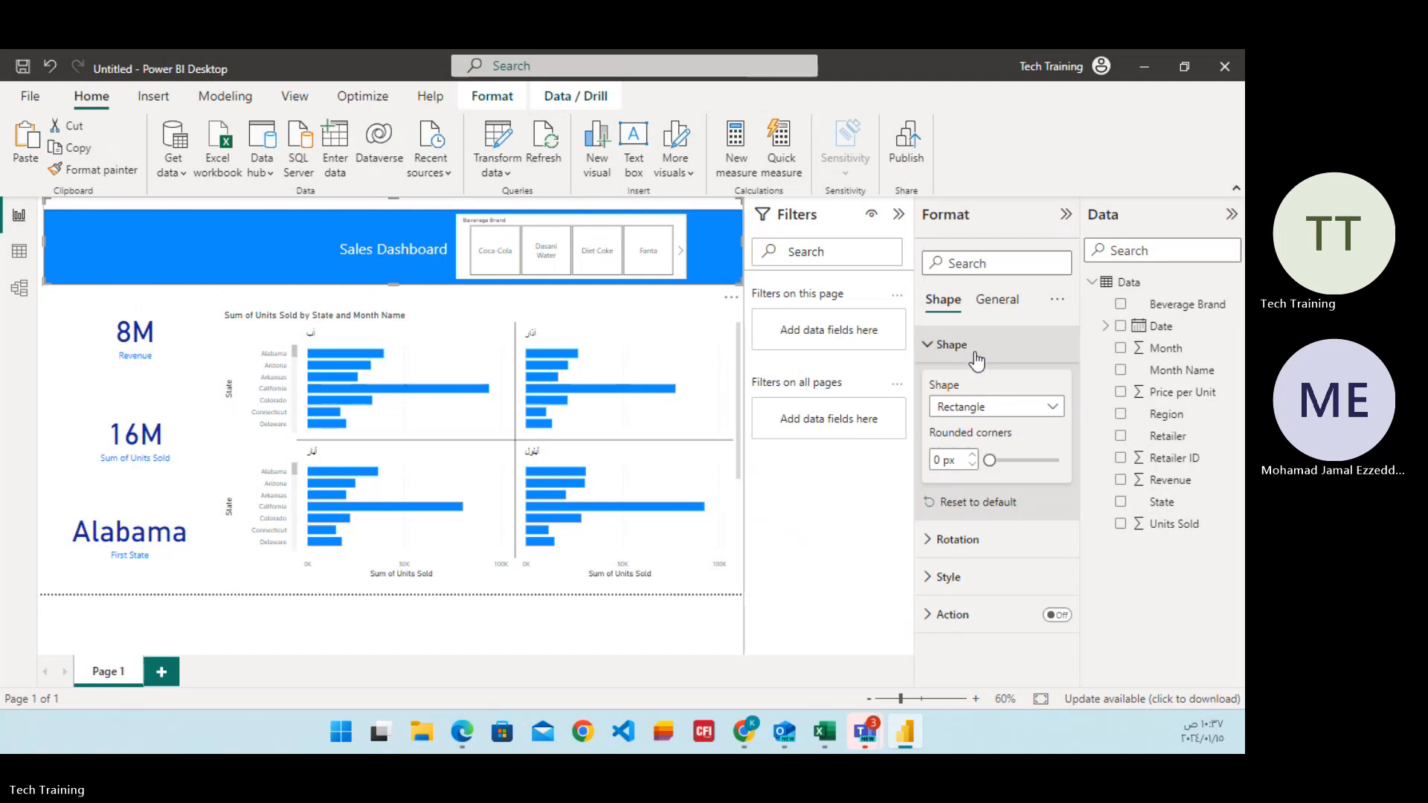
Select Fanta in the Beverage Brand slicer and widen the slicer to nearly the end of the banner.
left_click(639, 276)
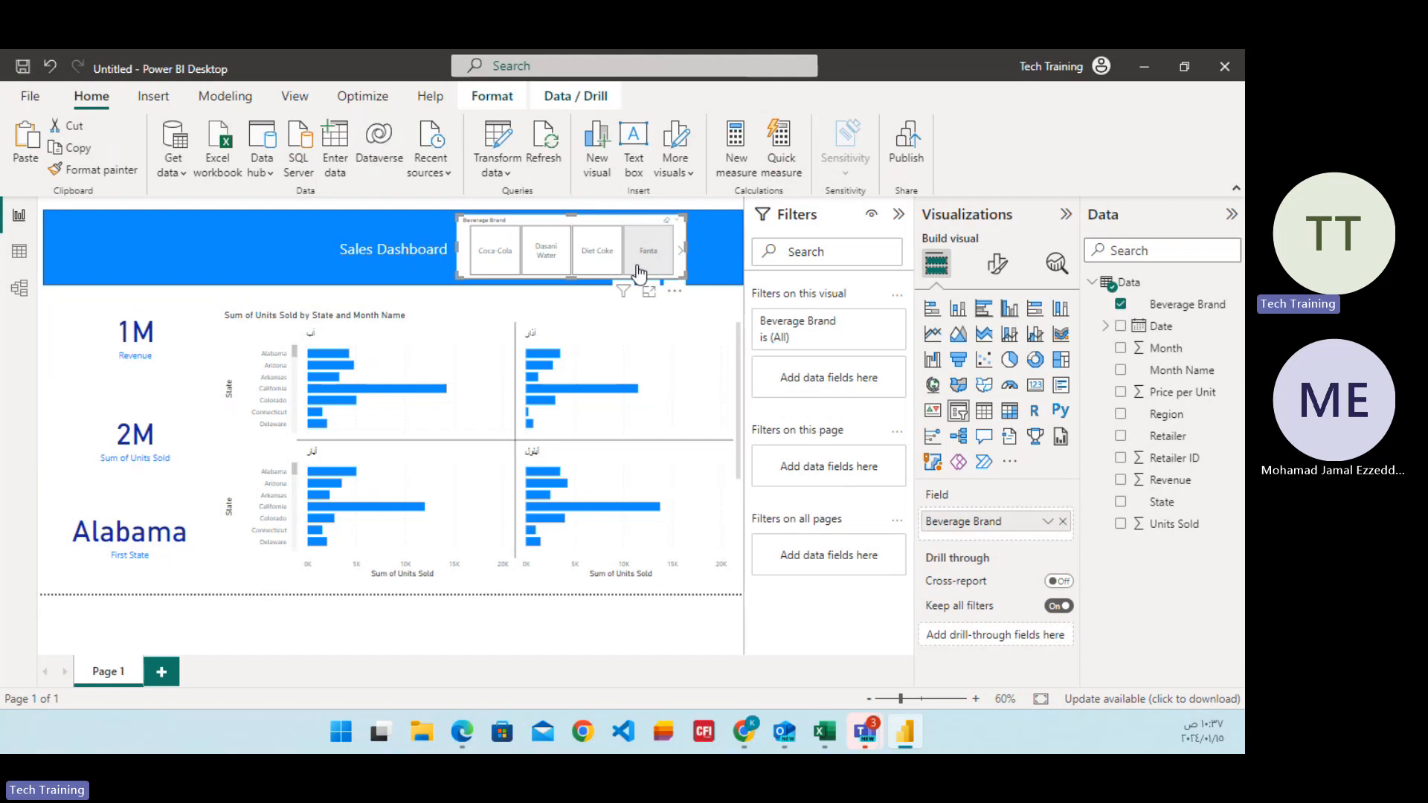
left_click(641, 273)
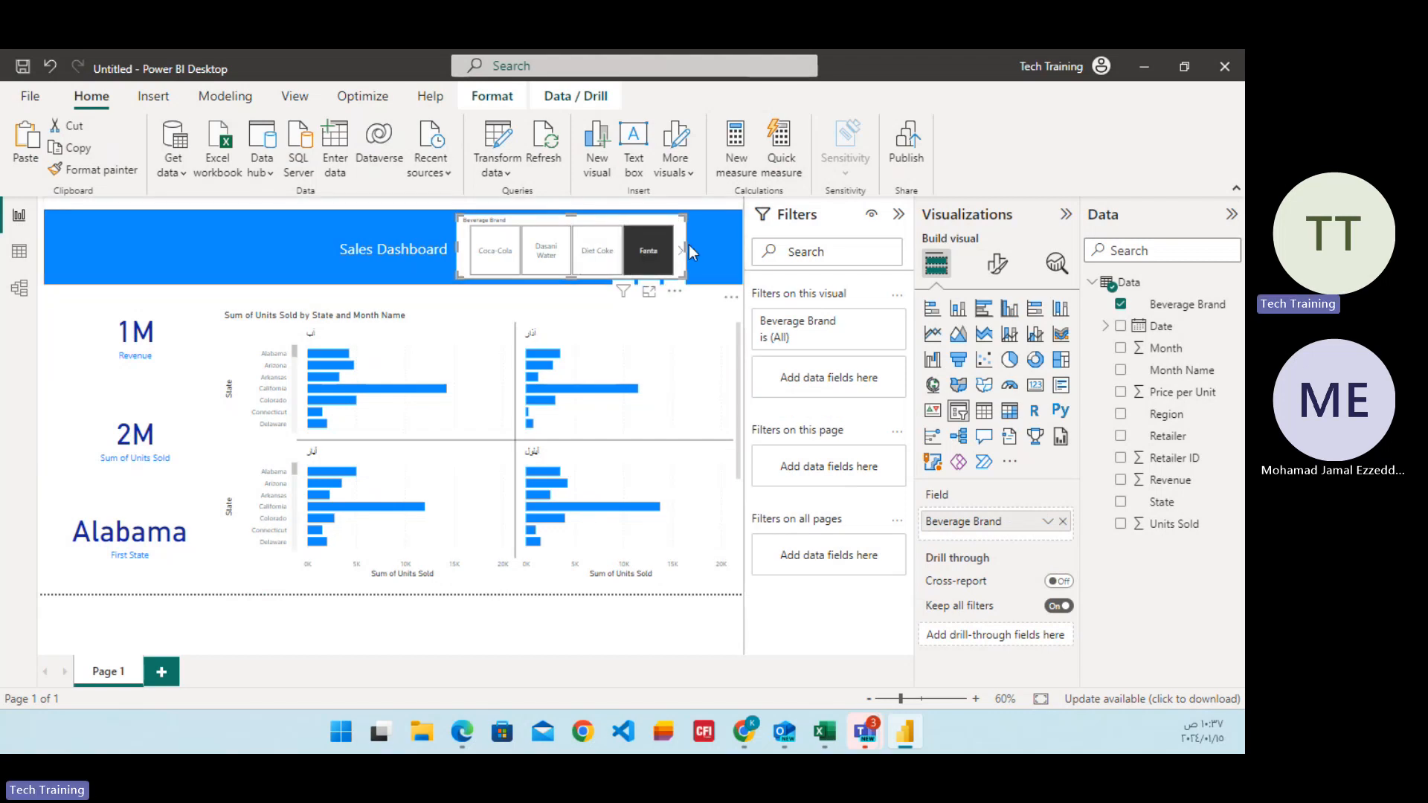
left_click_drag(685, 246, 733, 255)
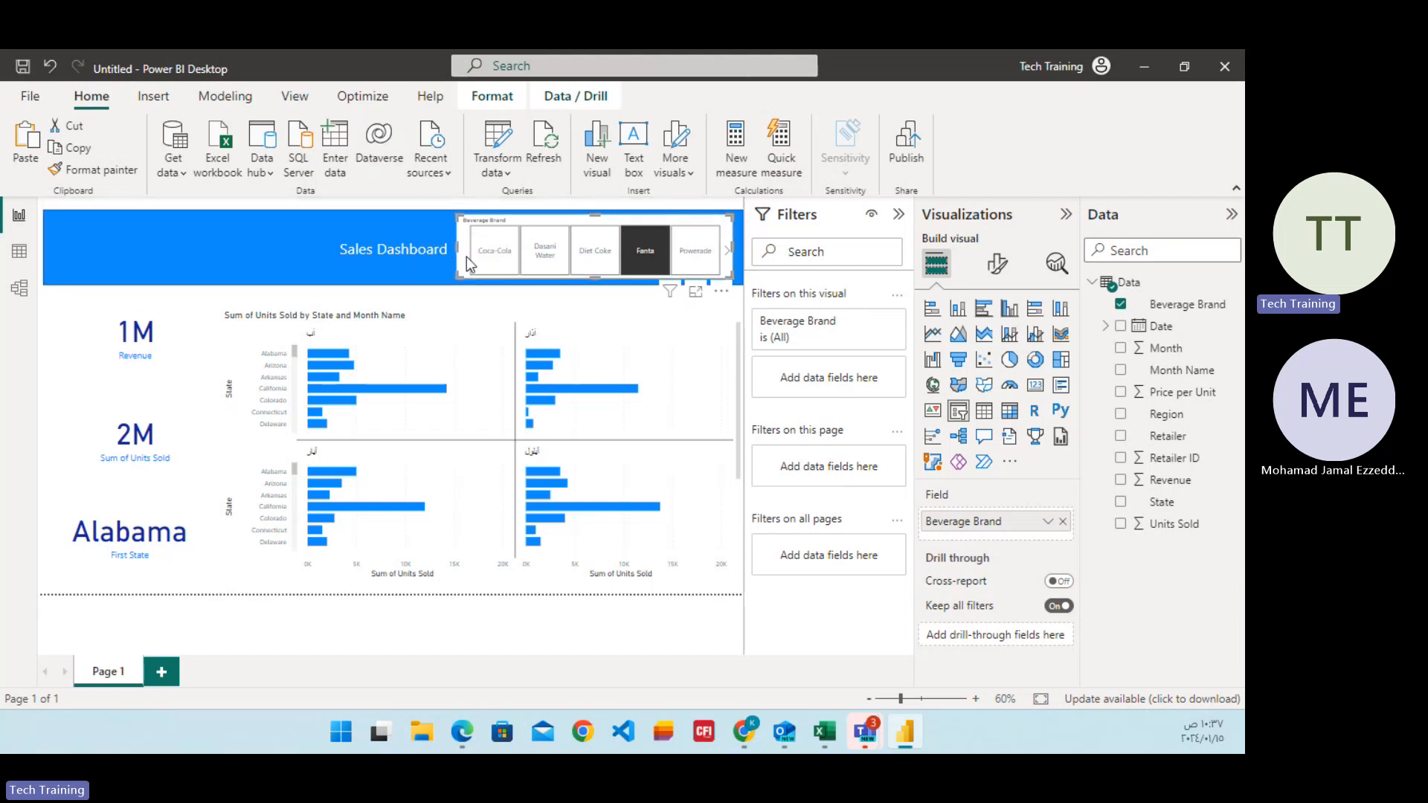
left_click(658, 269)
left_click(645, 267)
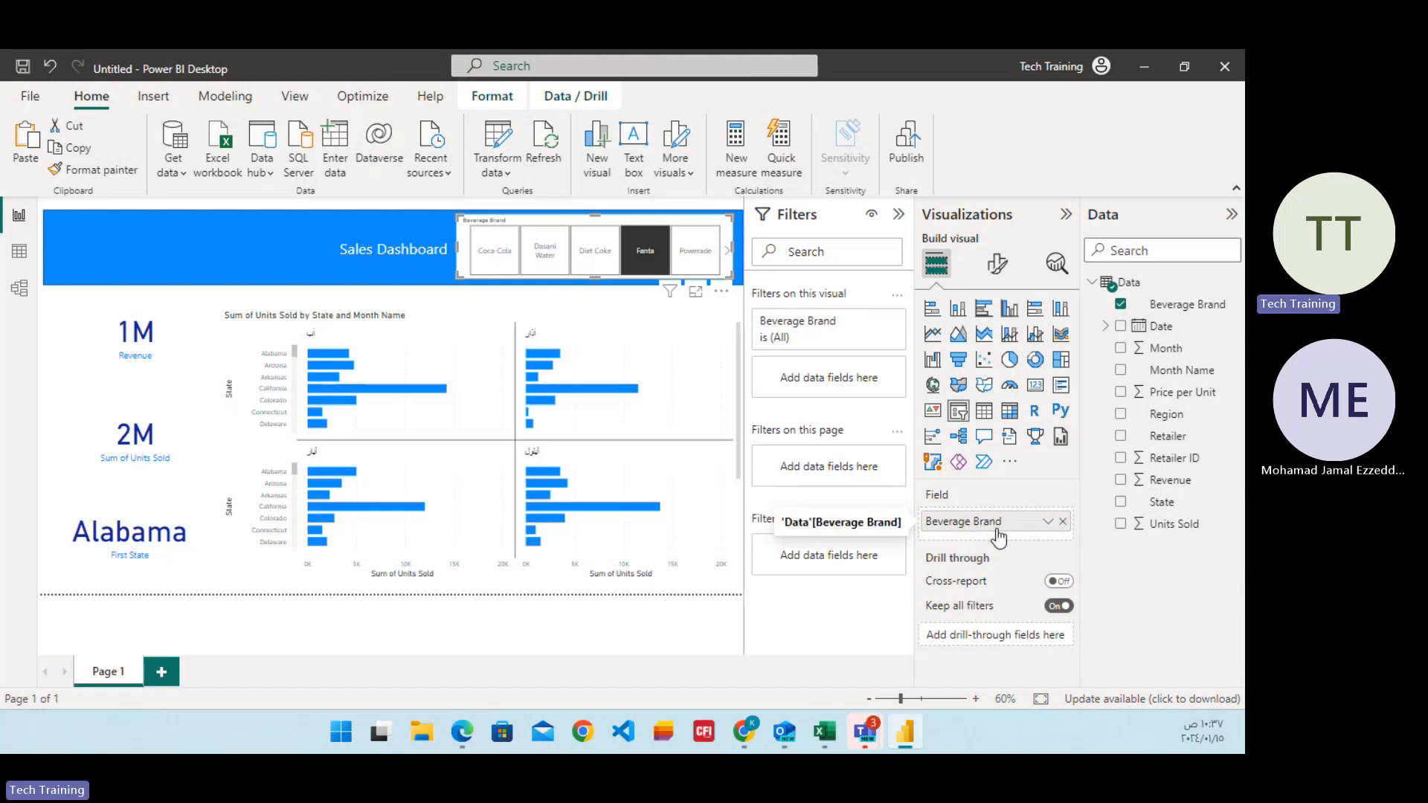
Try Revenue and State in turn as the tile slicer's field and restore Beverage Brand as its only field.
left_click(1048, 522)
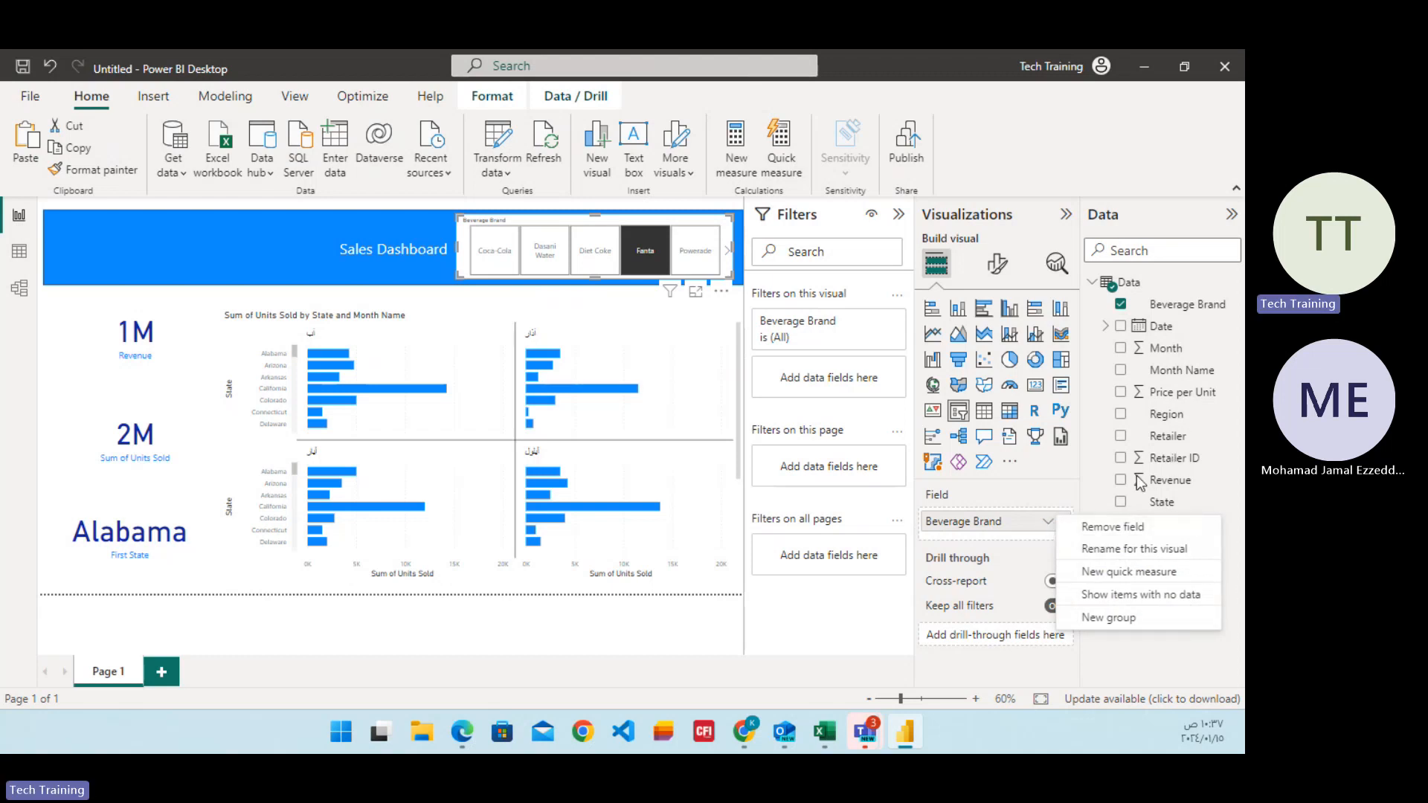
left_click(1112, 480)
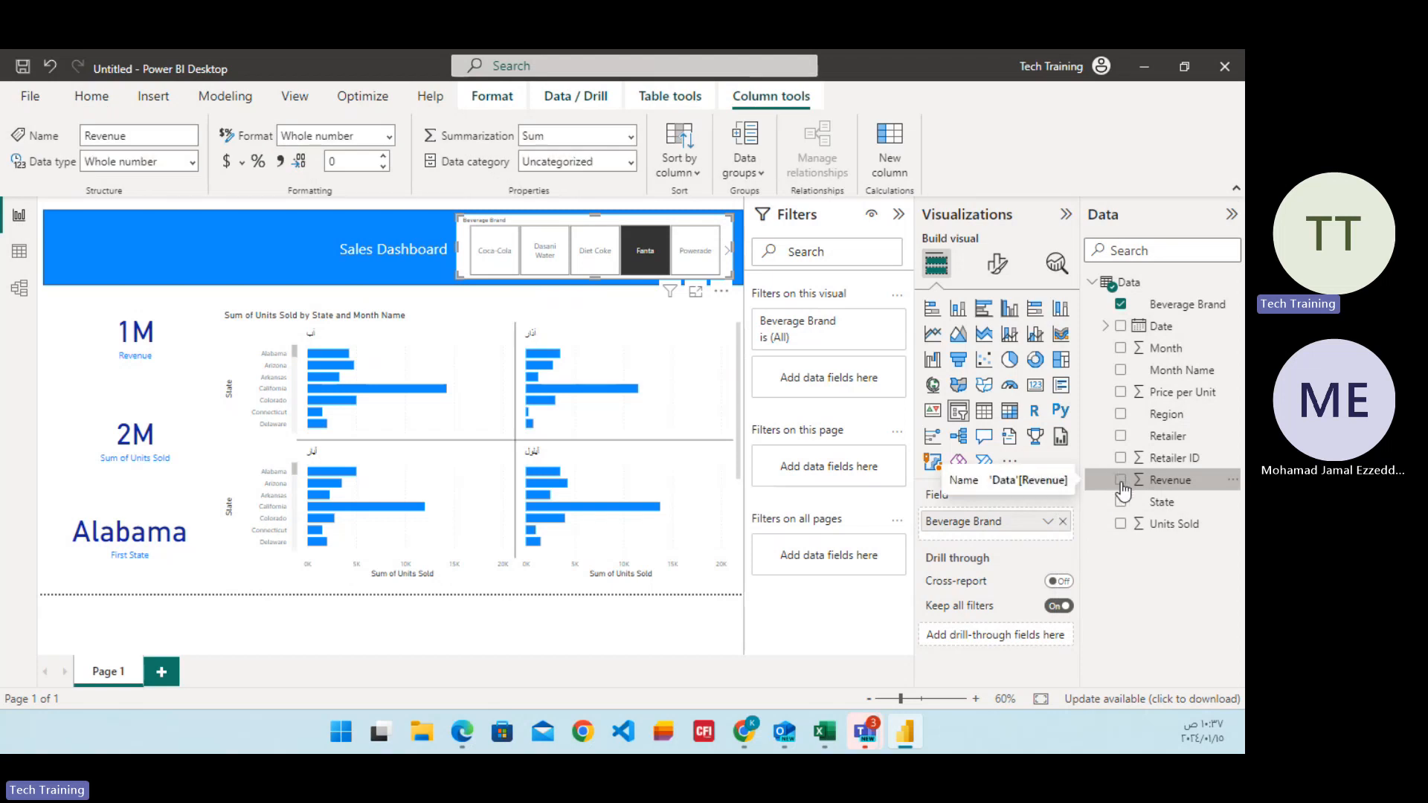
left_click(1121, 481)
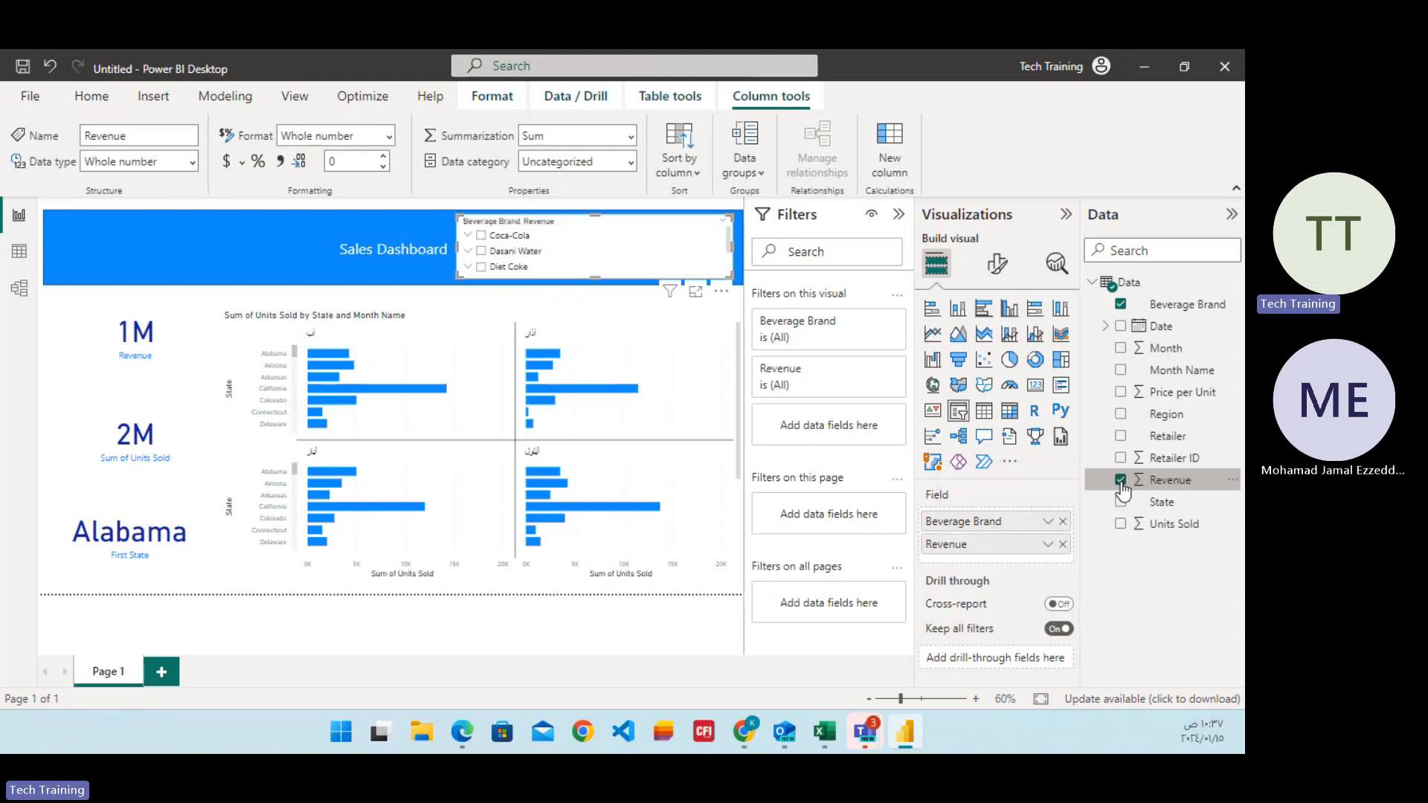
left_click(1121, 306)
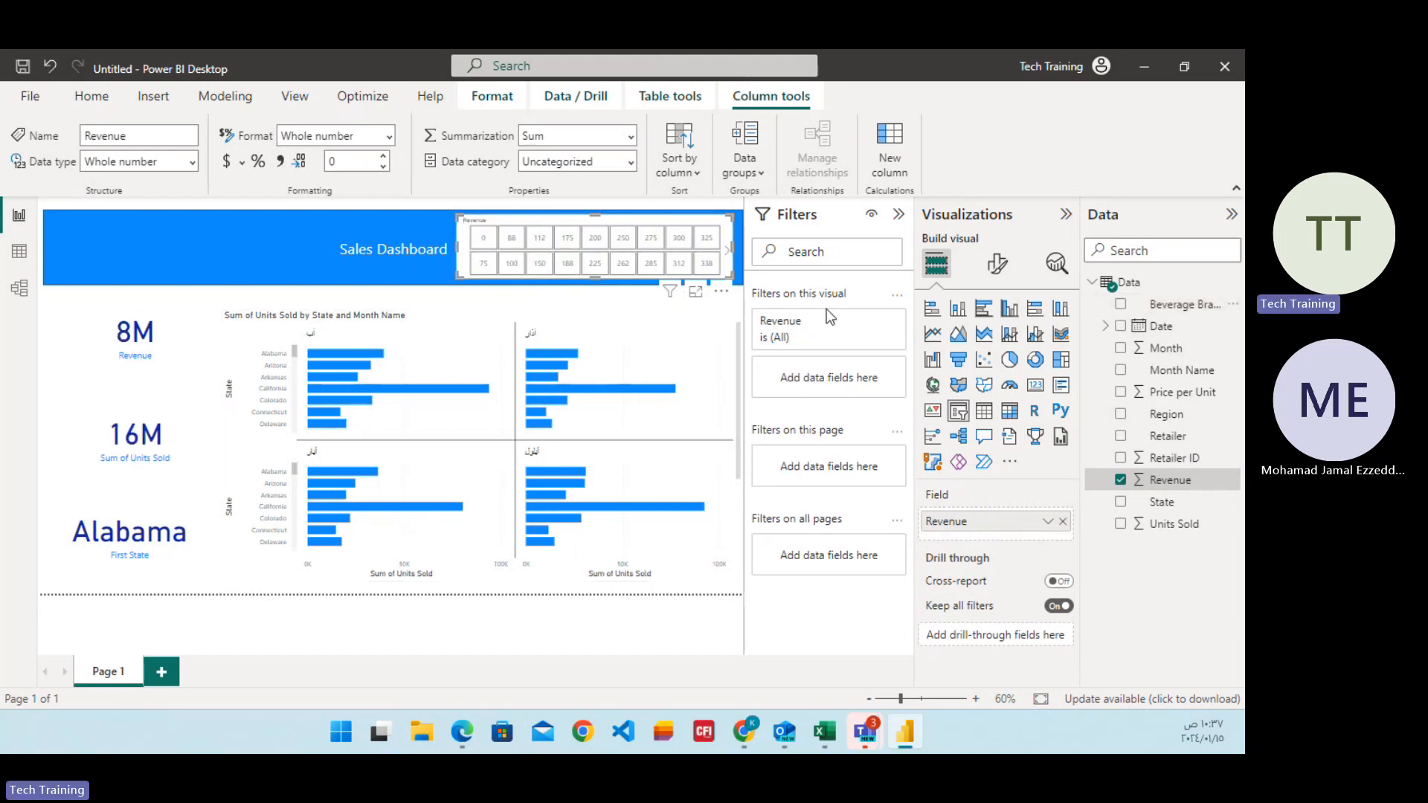
left_click(1121, 480)
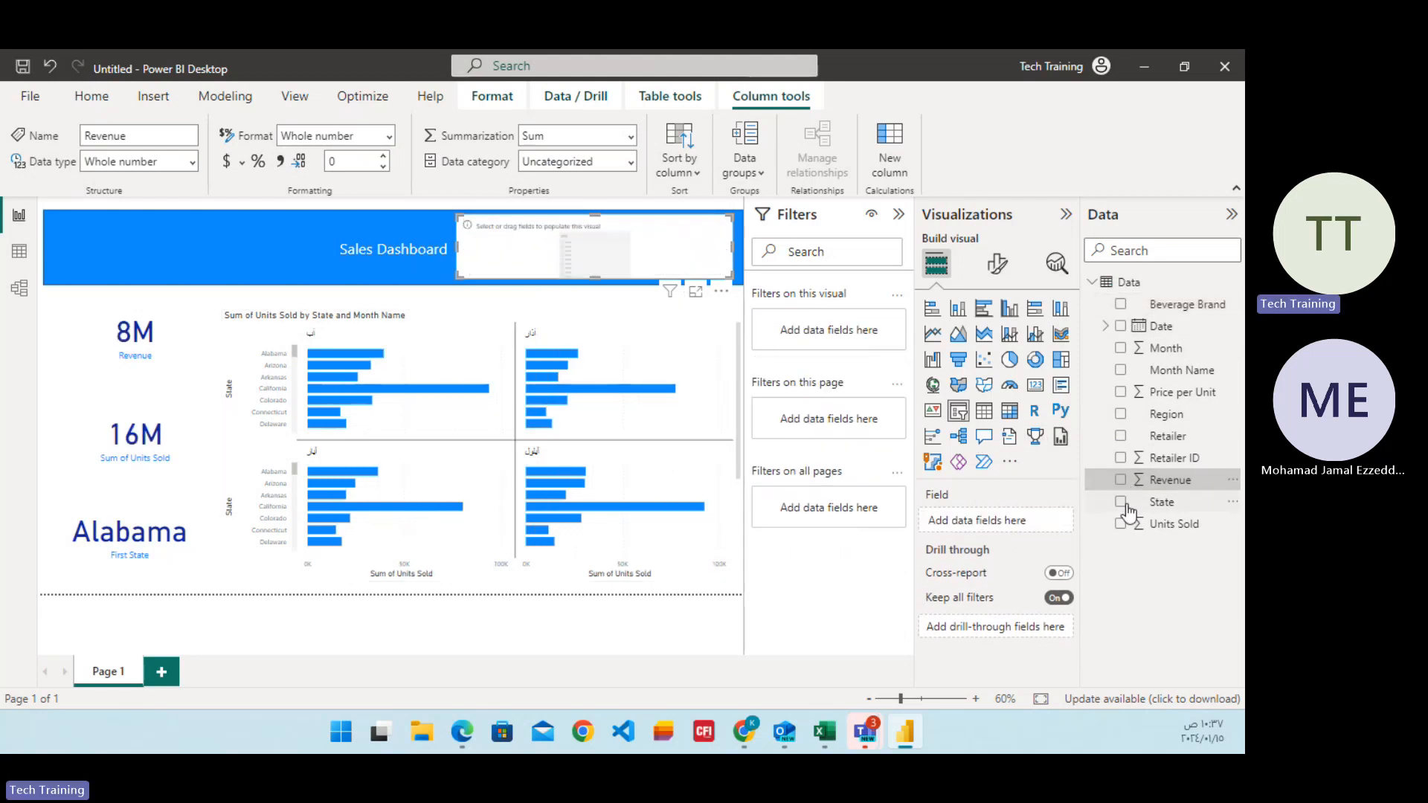
left_click(1122, 505)
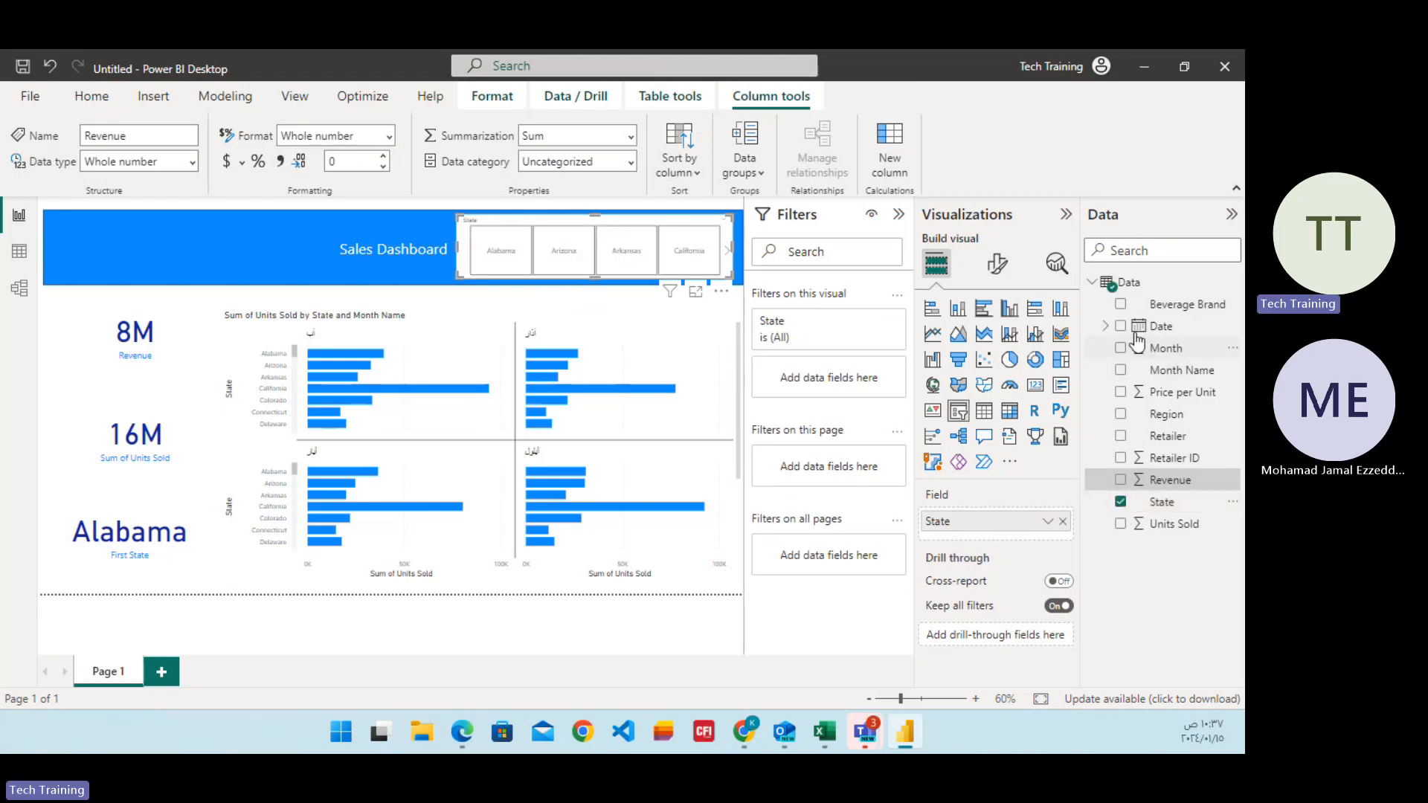
left_click(1121, 304)
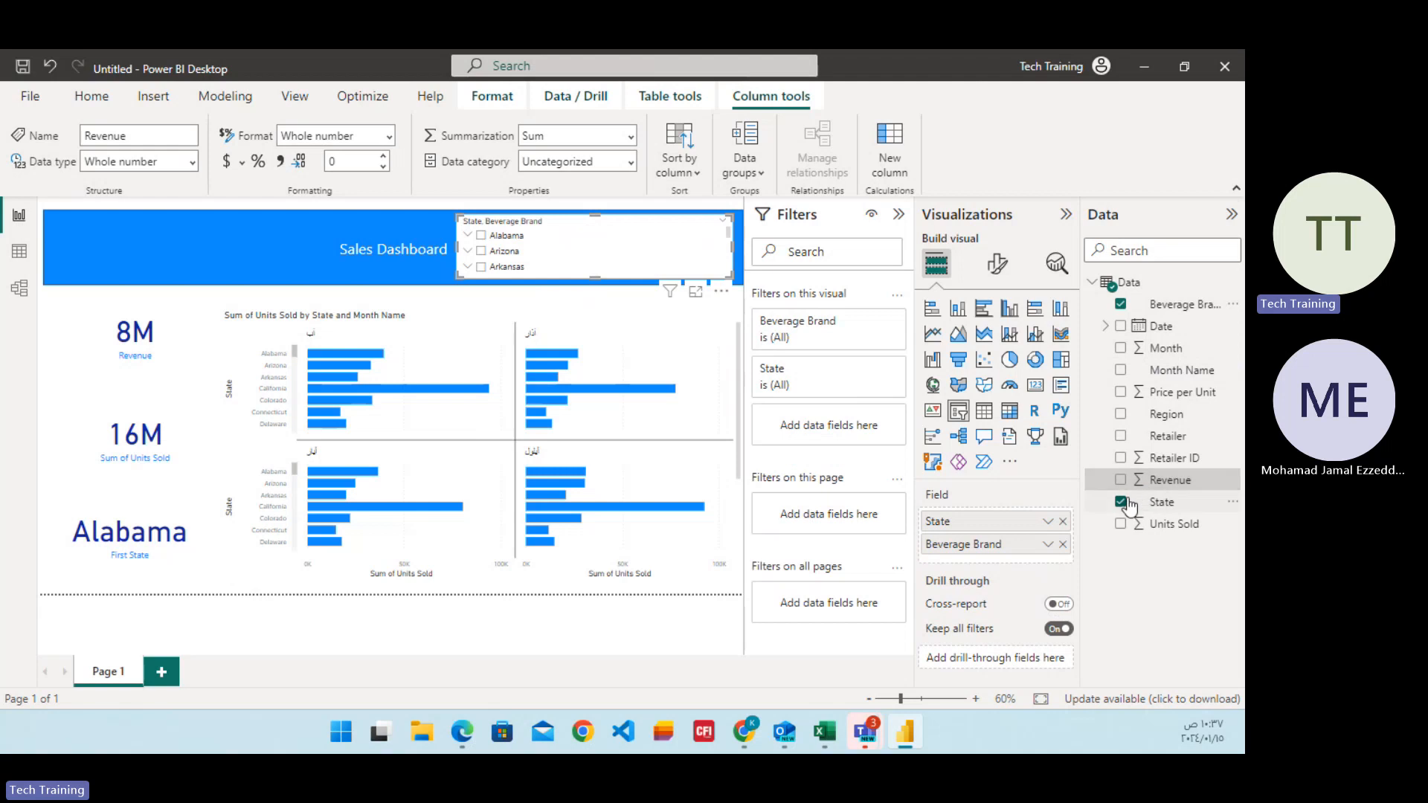
left_click(1121, 503)
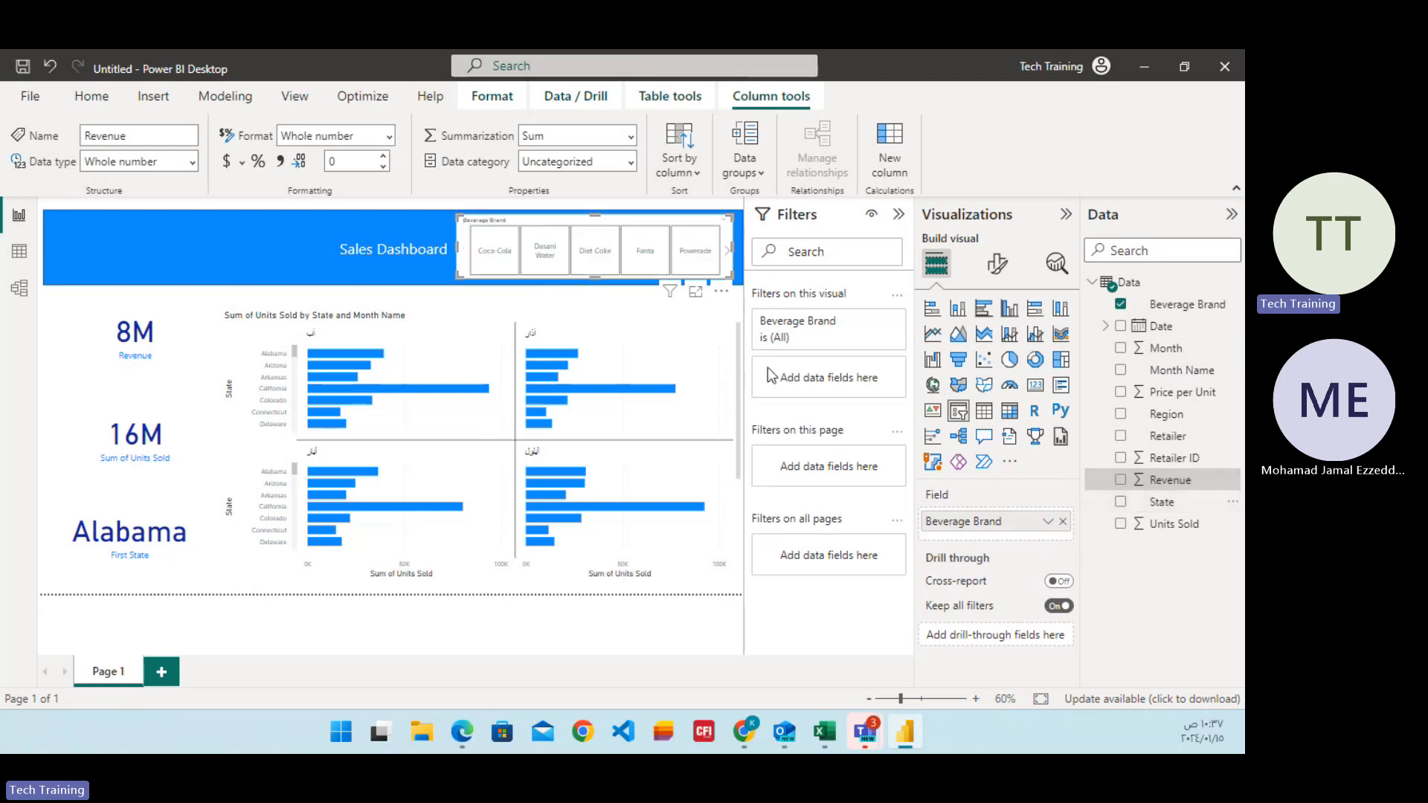
Filter the report to Coca-Cola with the slicer and view the remaining monthly small multiples in the bar chart.
left_click(497, 259)
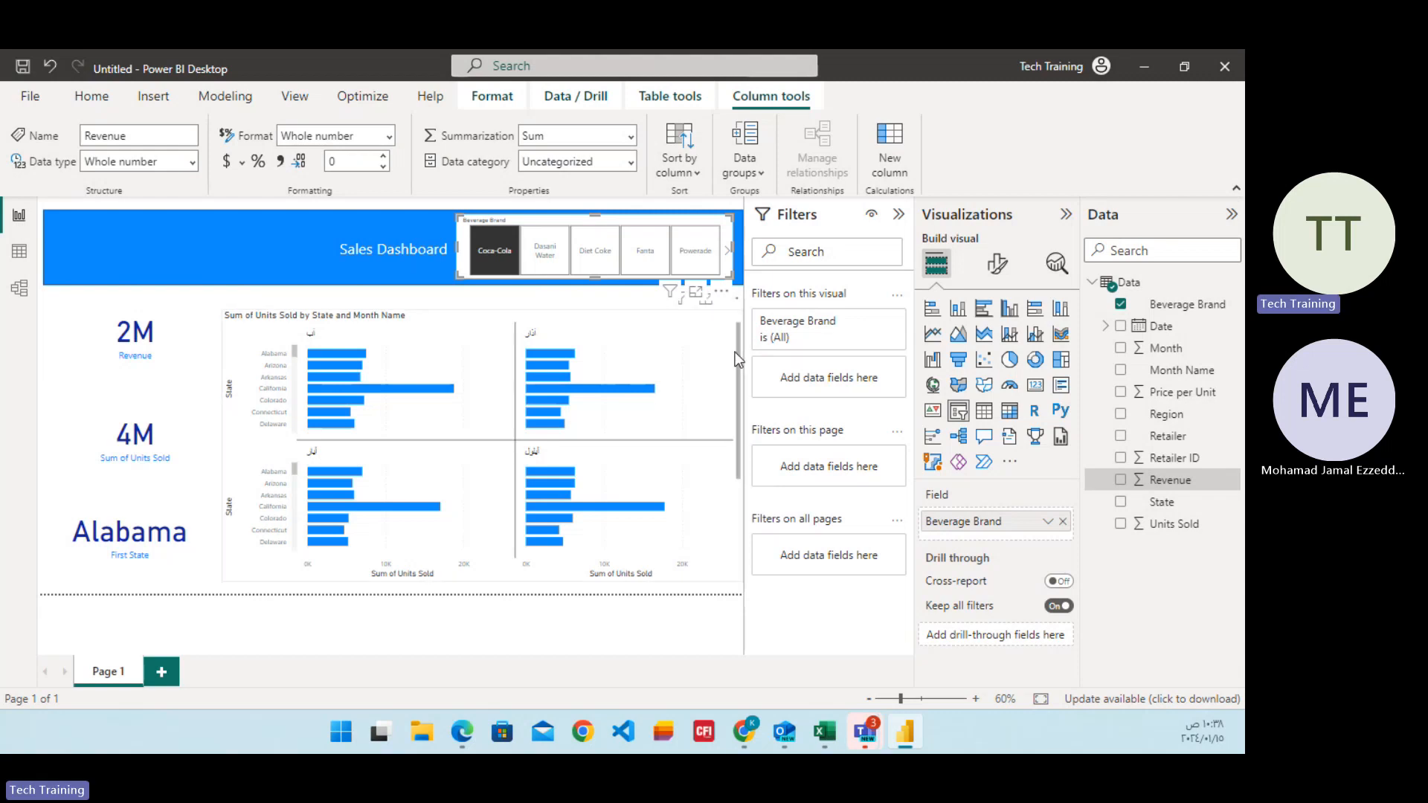
left_click(734, 377)
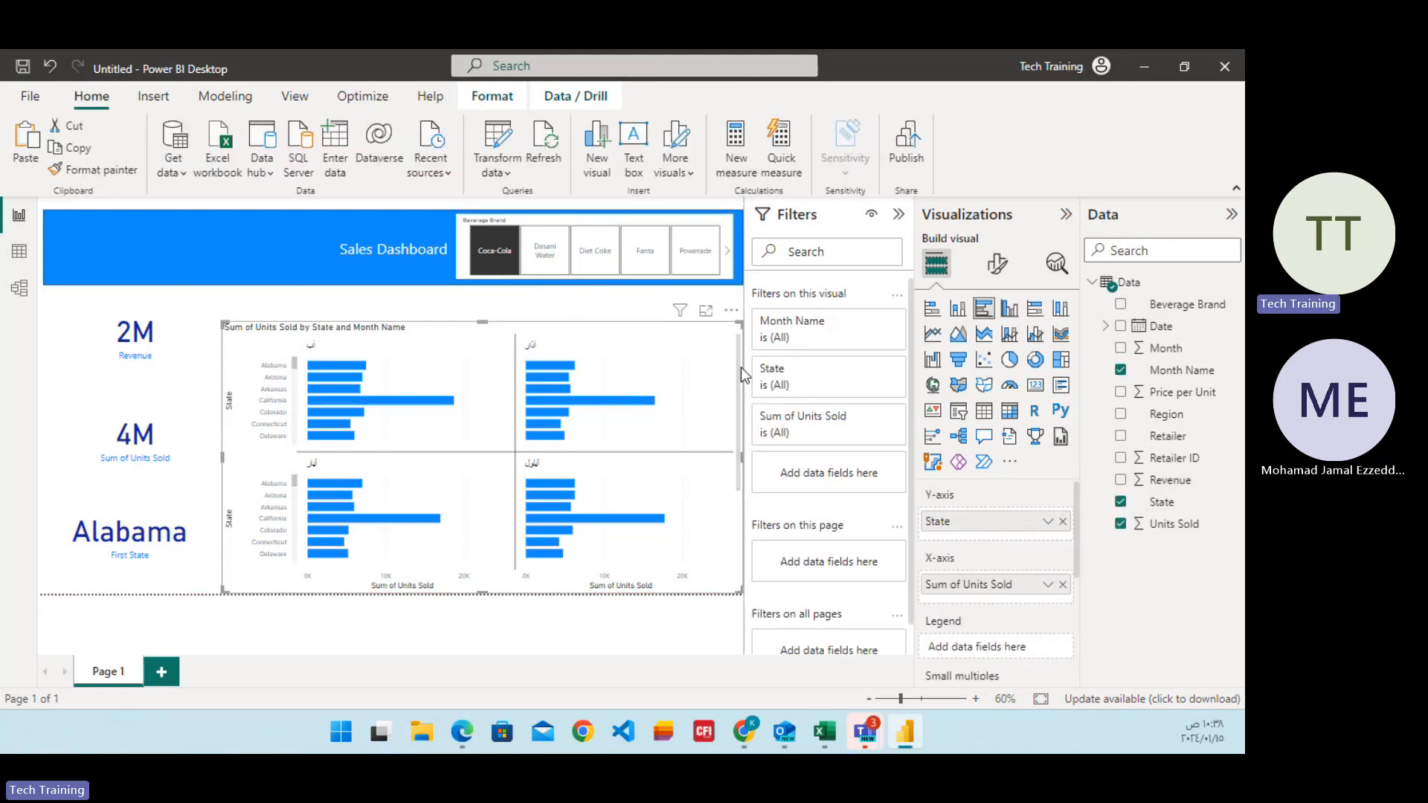
left_click_drag(741, 370, 716, 542)
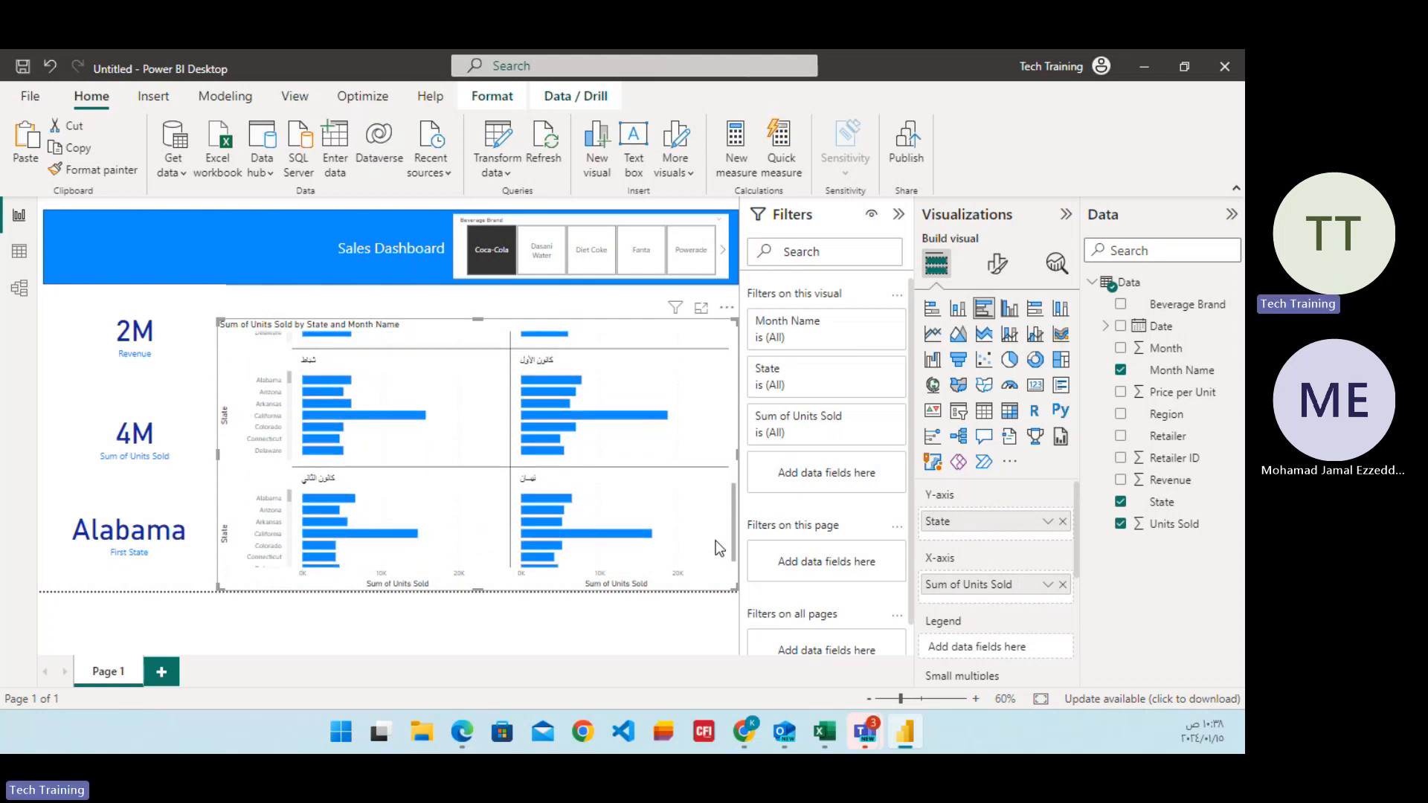
Convert the State card into a slicer and filter the report by Arkansas, California and Delaware in turn.
left_click(128, 547)
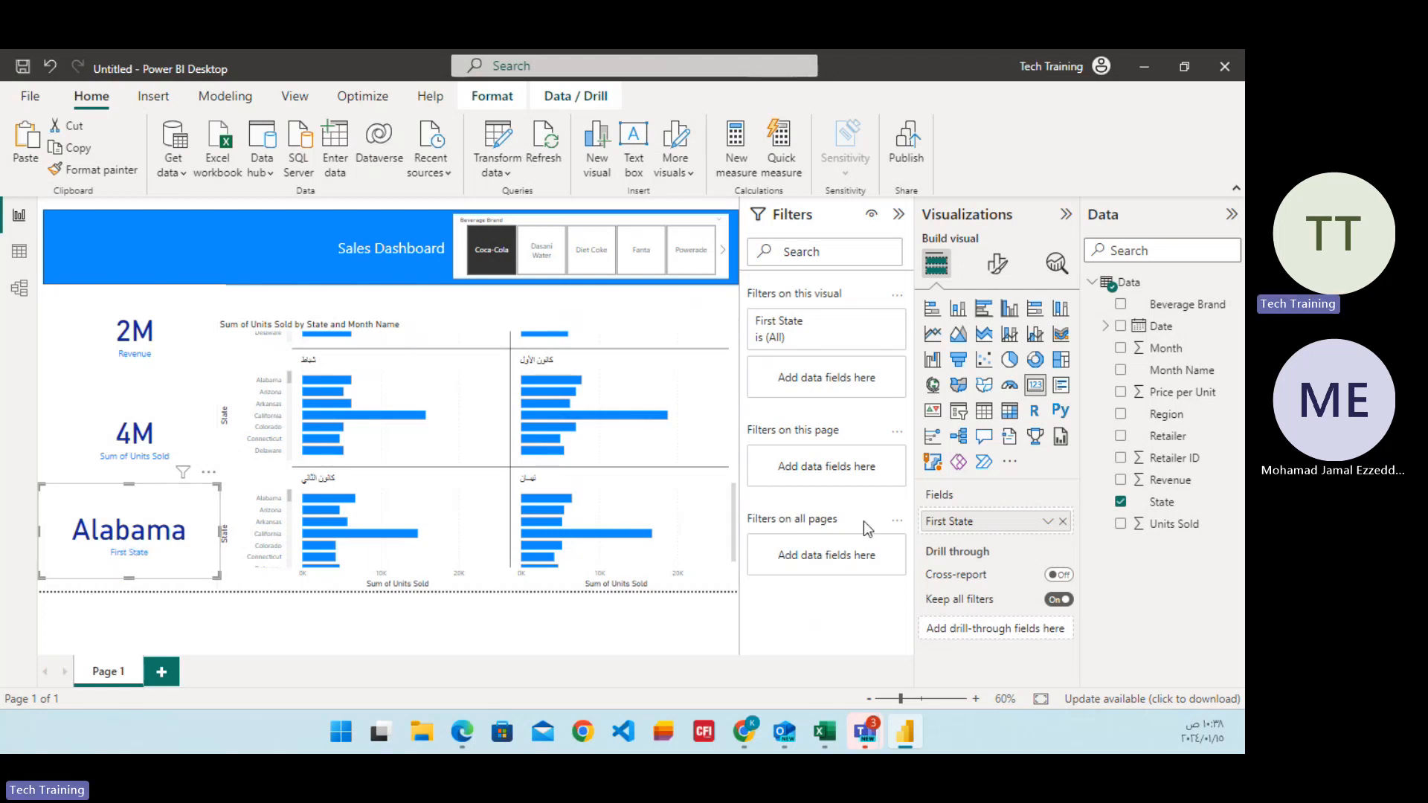
left_click(958, 410)
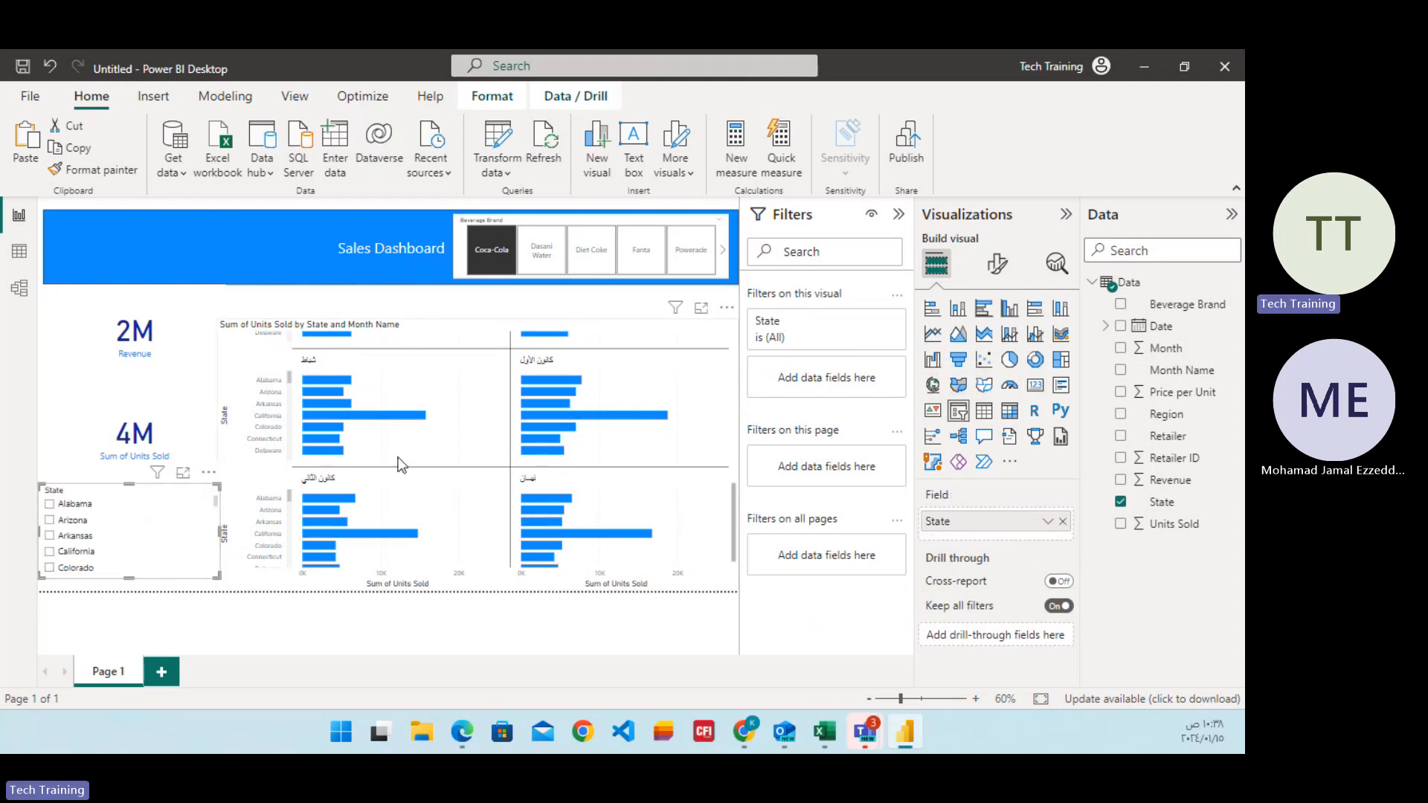
left_click(50, 520)
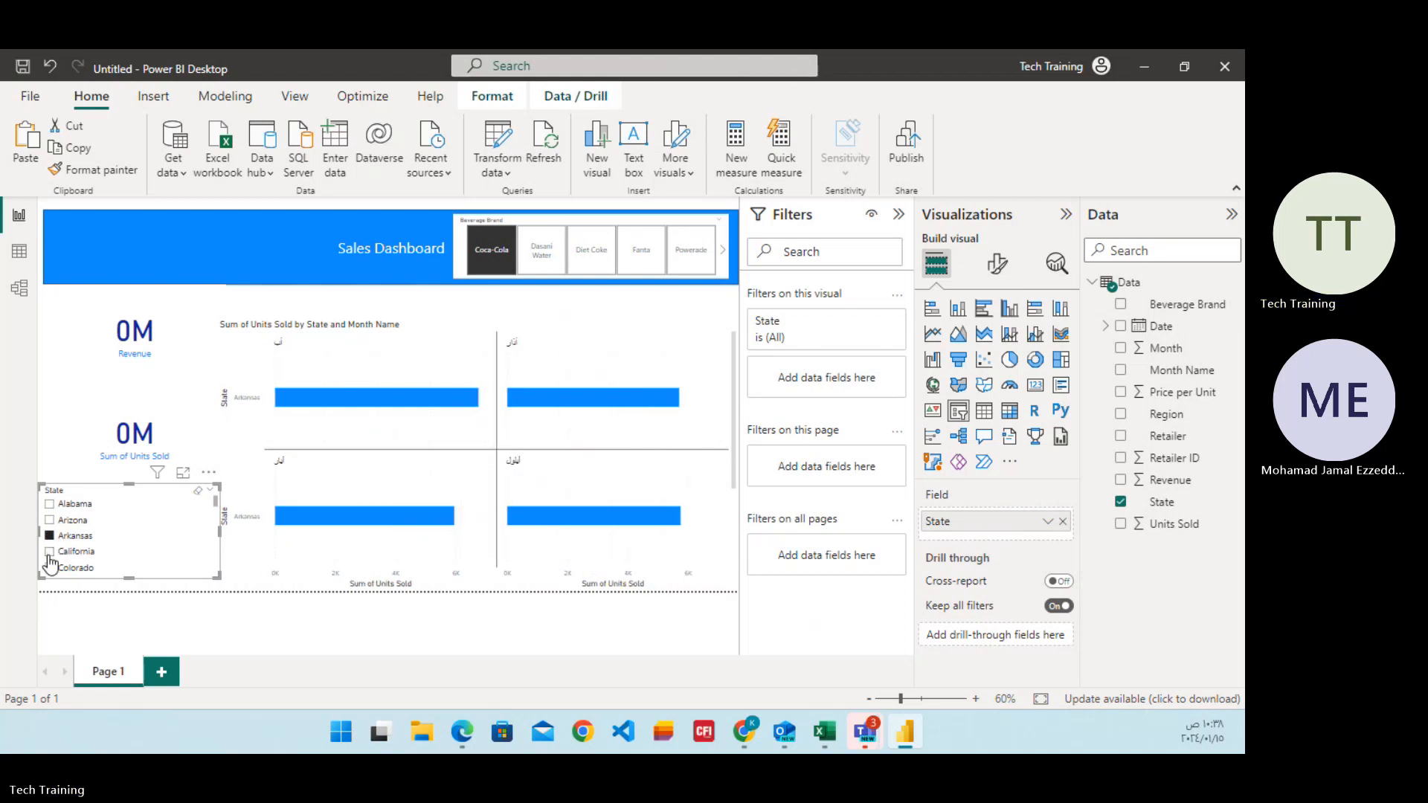
left_click(51, 551)
scroll(115, 523, "down", 1)
scroll(117, 525, "down", 1)
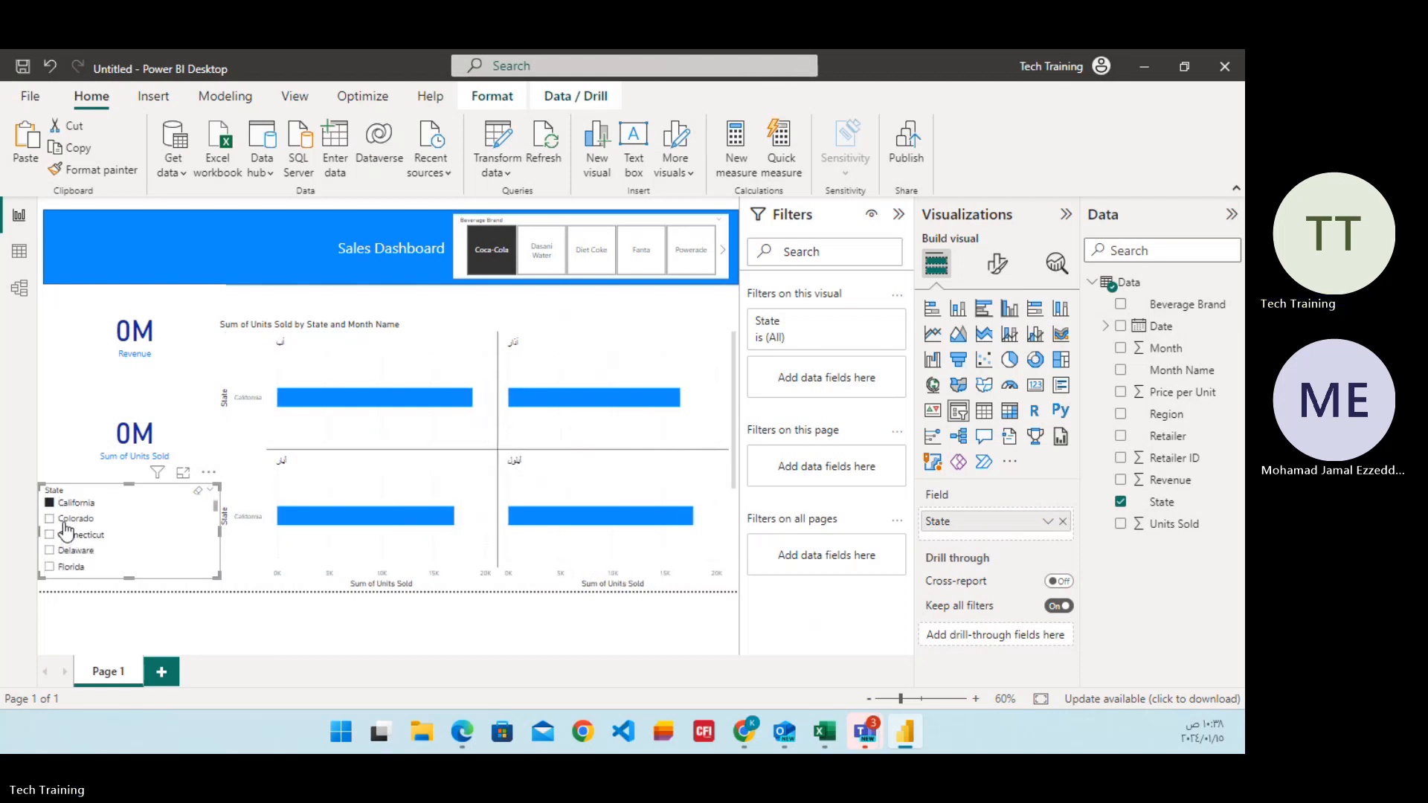
left_click(49, 518)
left_click(46, 551)
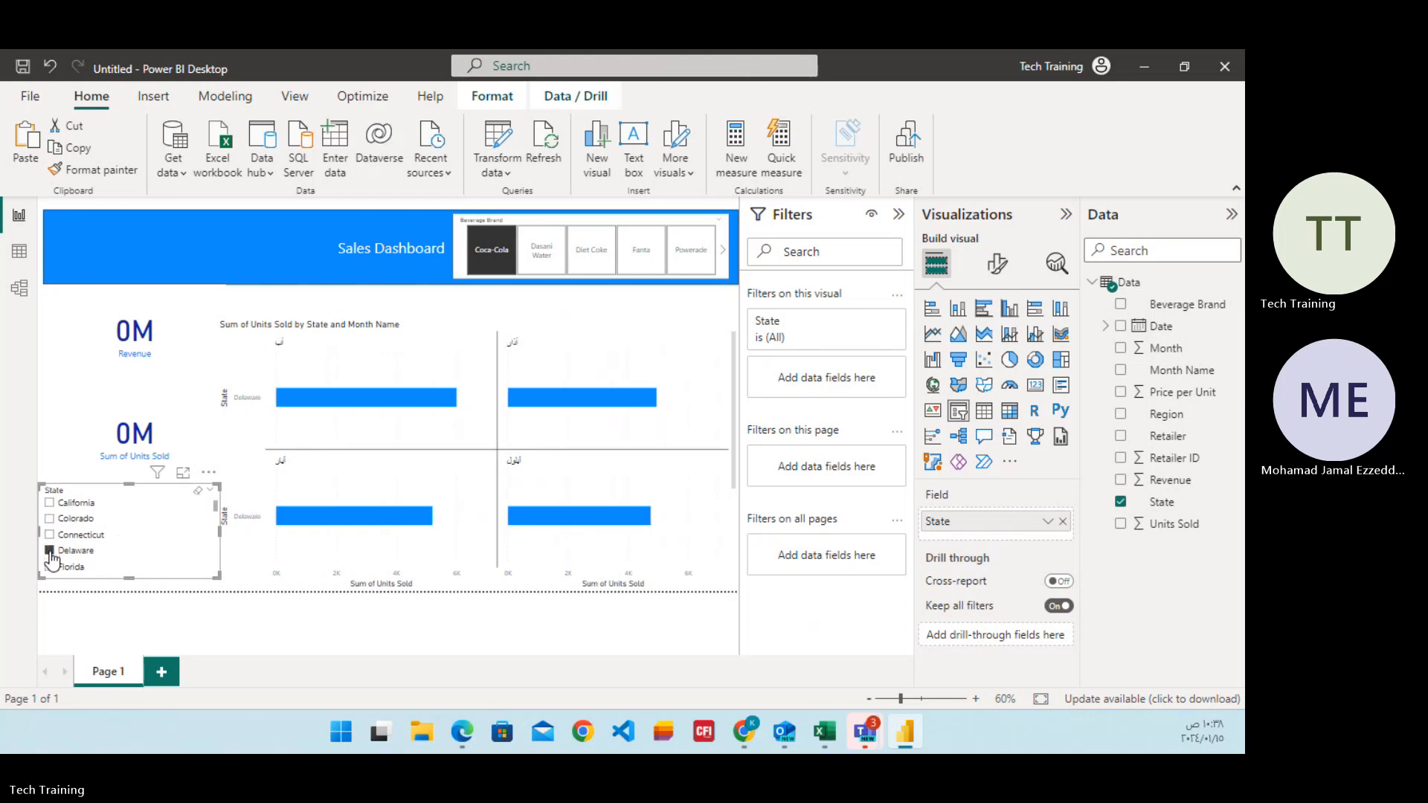
Filter the report by Illinois, Iowa and Alabama in turn with the State slicer.
scroll(119, 517, "down", 2)
scroll(119, 517, "down", 2)
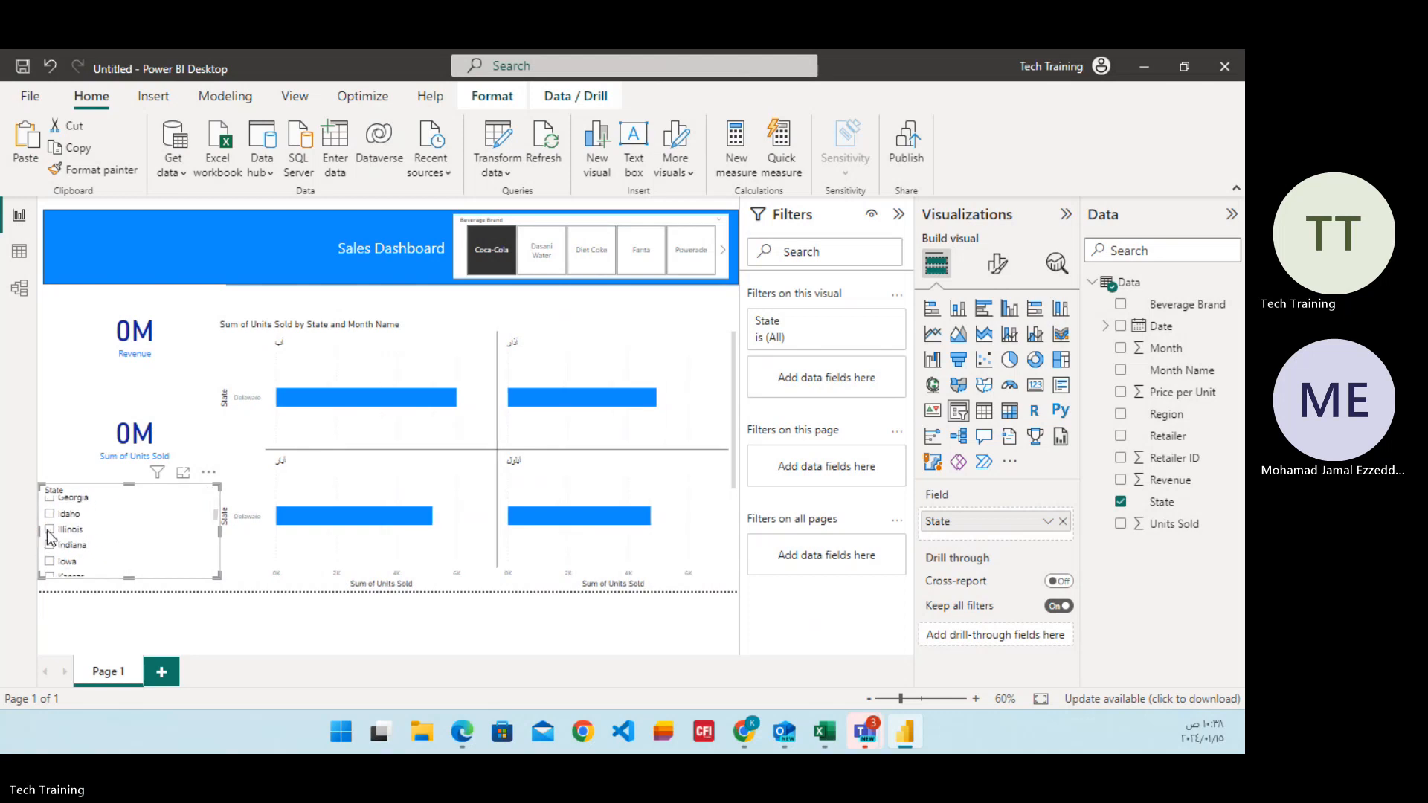
left_click(49, 530)
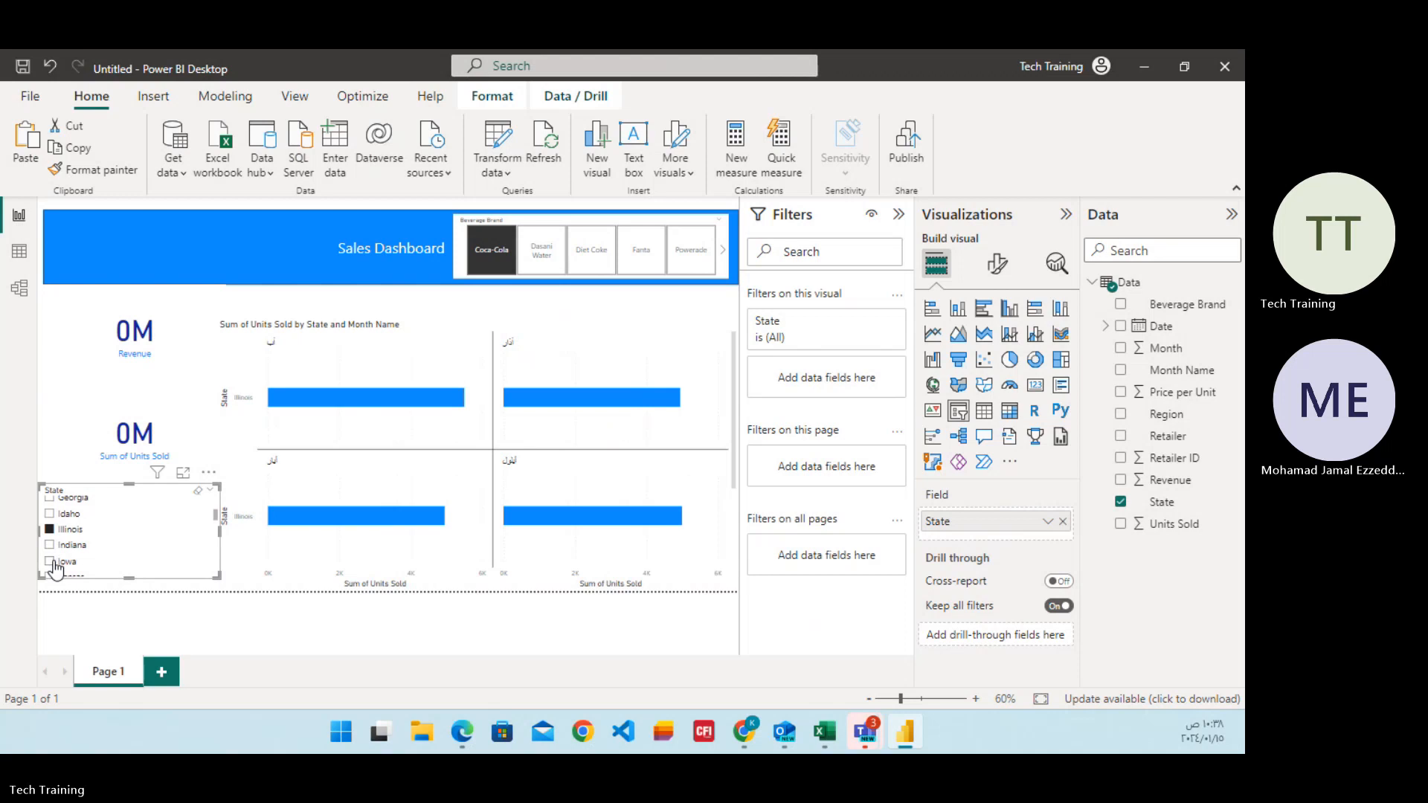
left_click(50, 562)
scroll(66, 536, "up", 6)
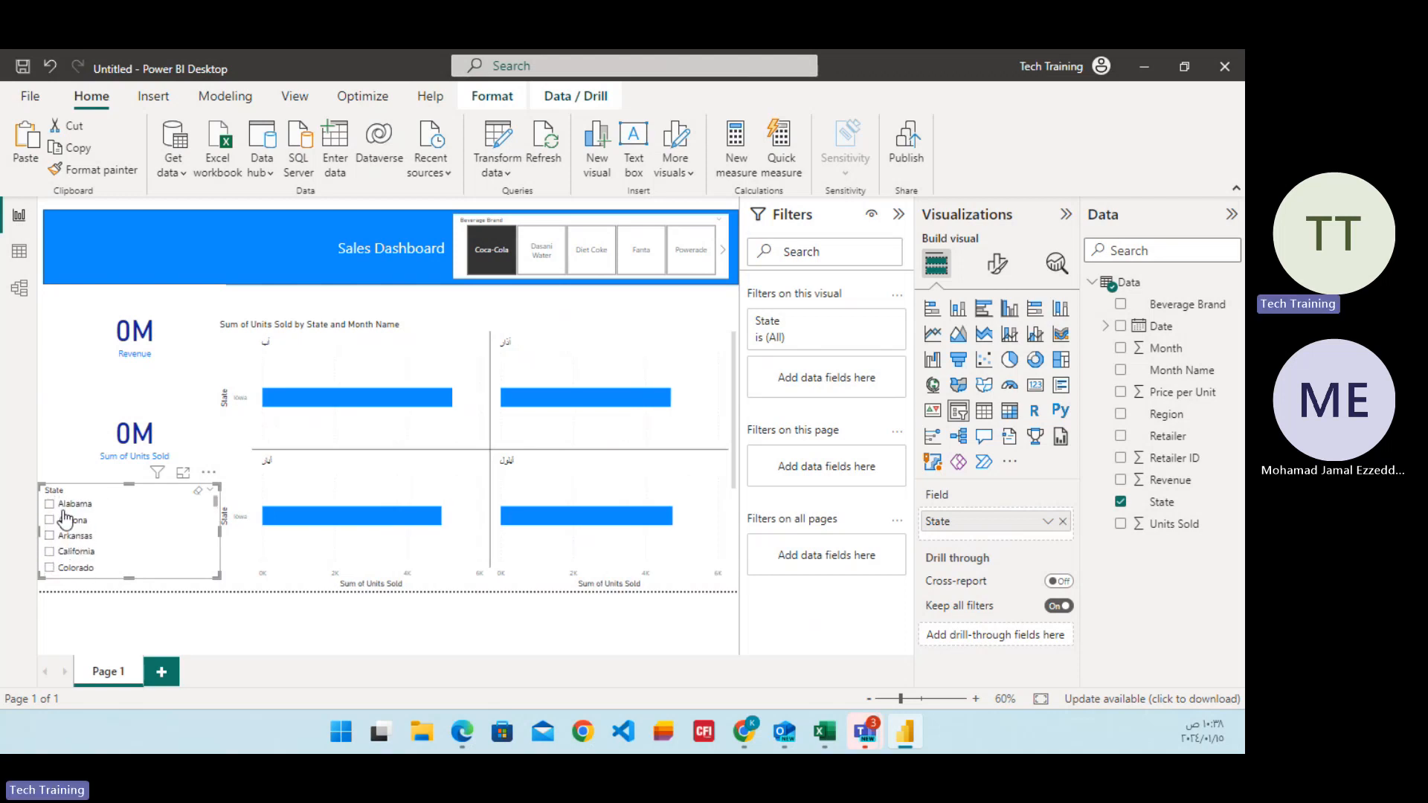
left_click(64, 504)
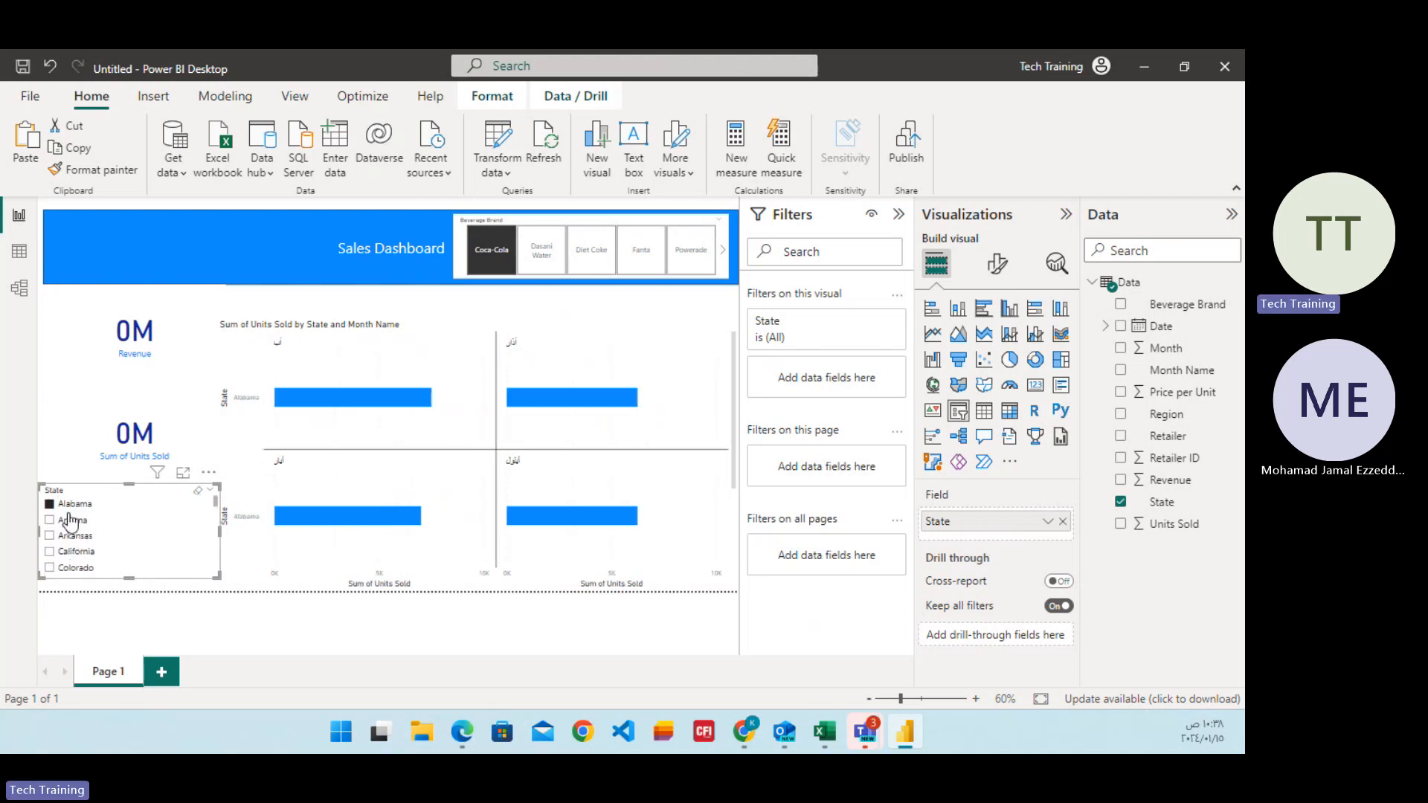
Undo the Alabama selection and convert the State slicer back into a card.
key("ctrl+z")
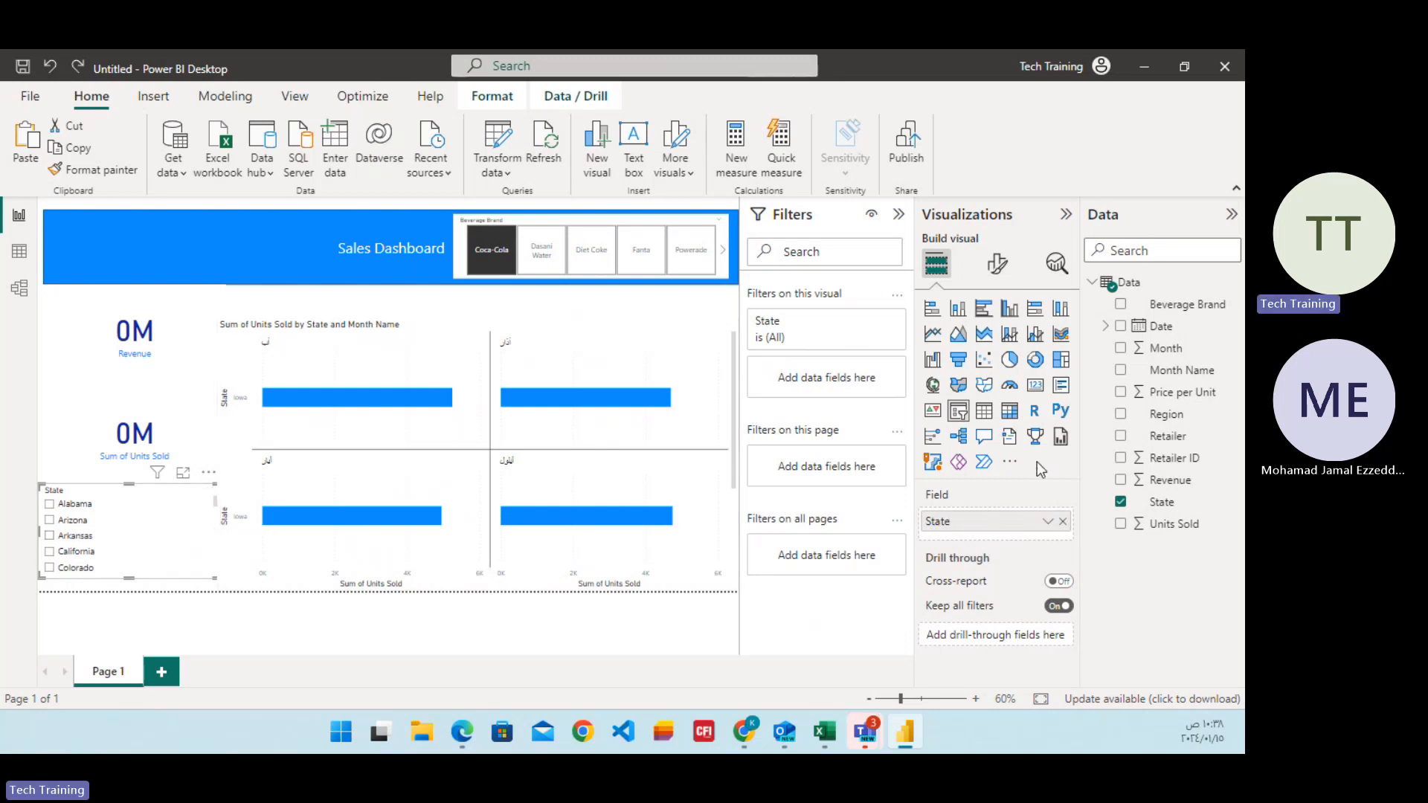
left_click(1038, 389)
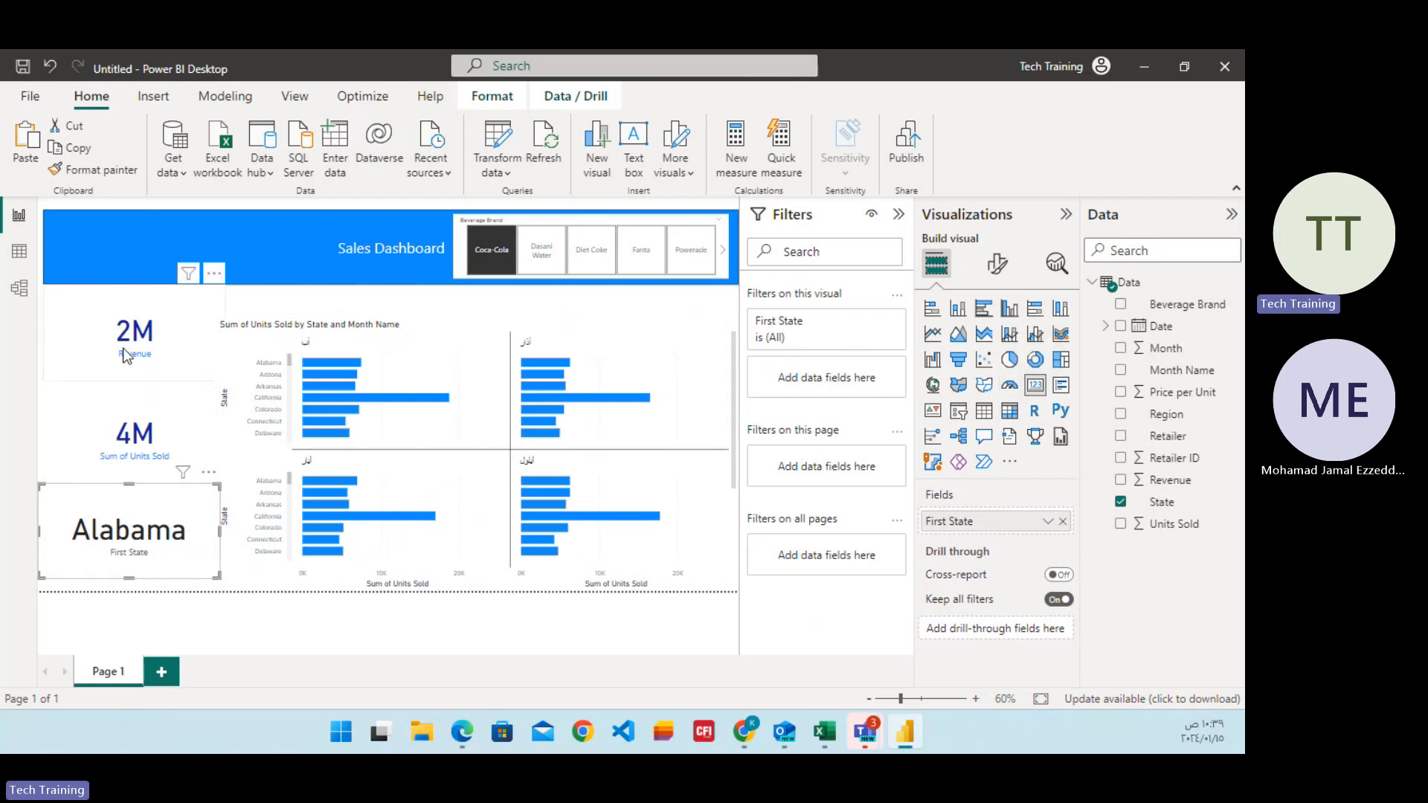
Convert the Revenue card into a slicer and narrow its range from both ends, with the maximum at about 6240.
left_click(151, 356)
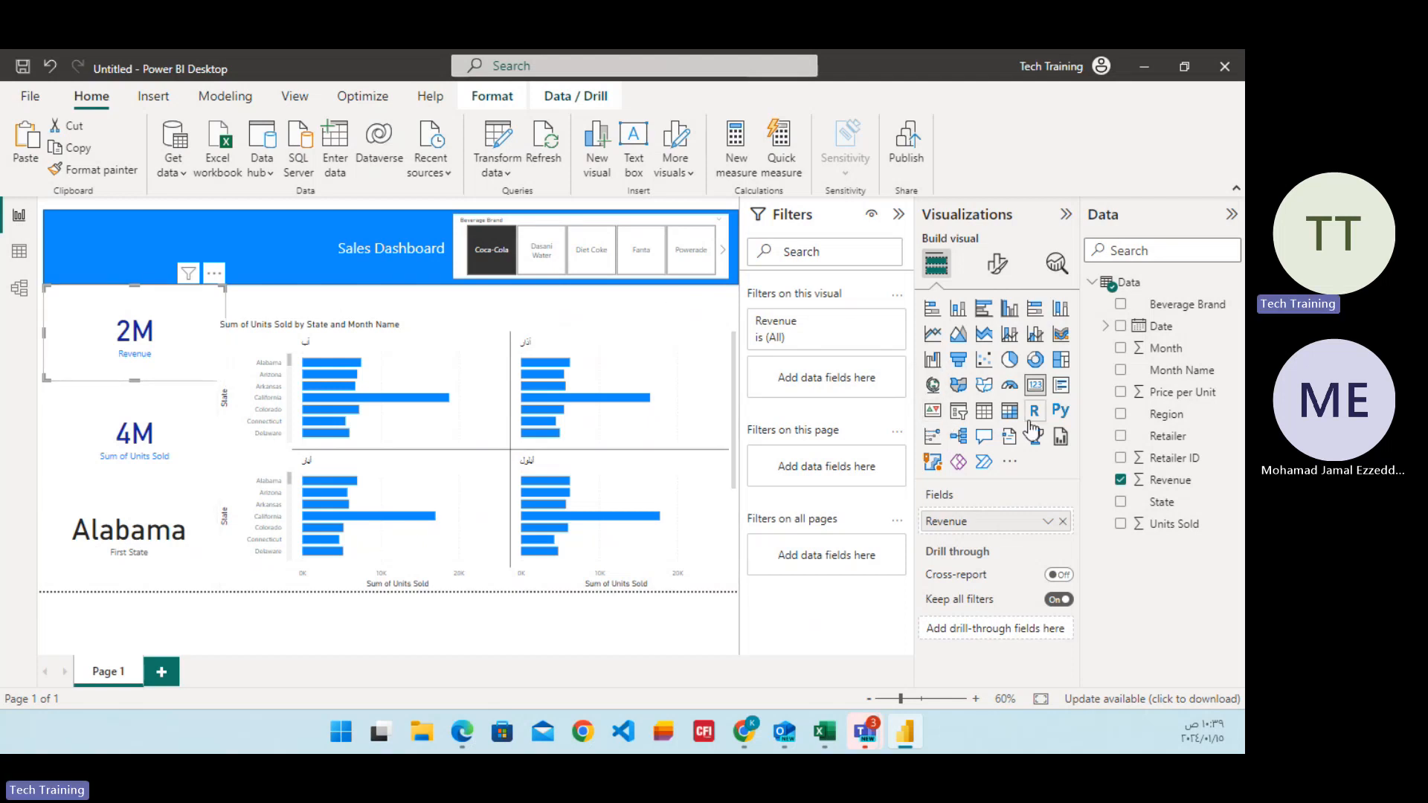
left_click(959, 410)
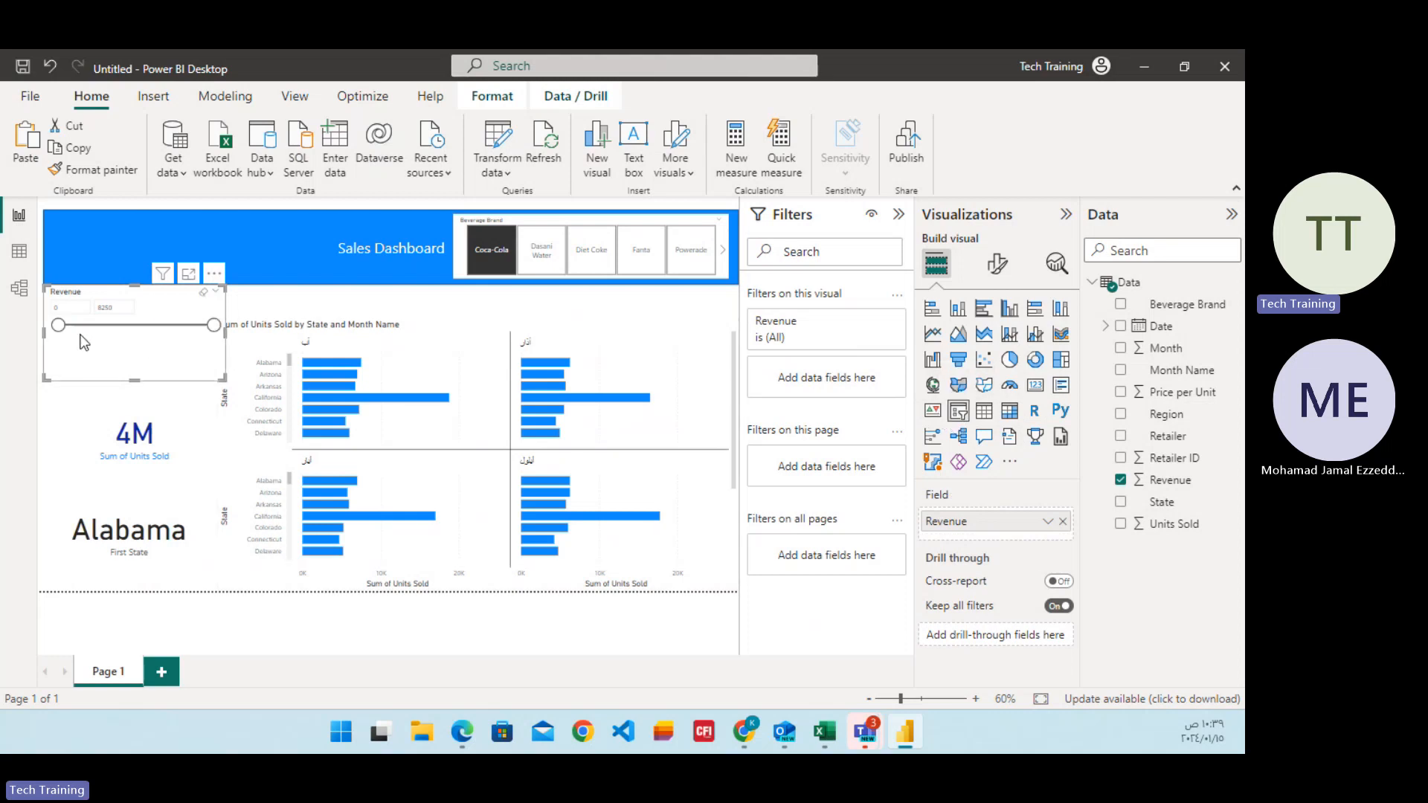
left_click_drag(58, 326, 119, 326)
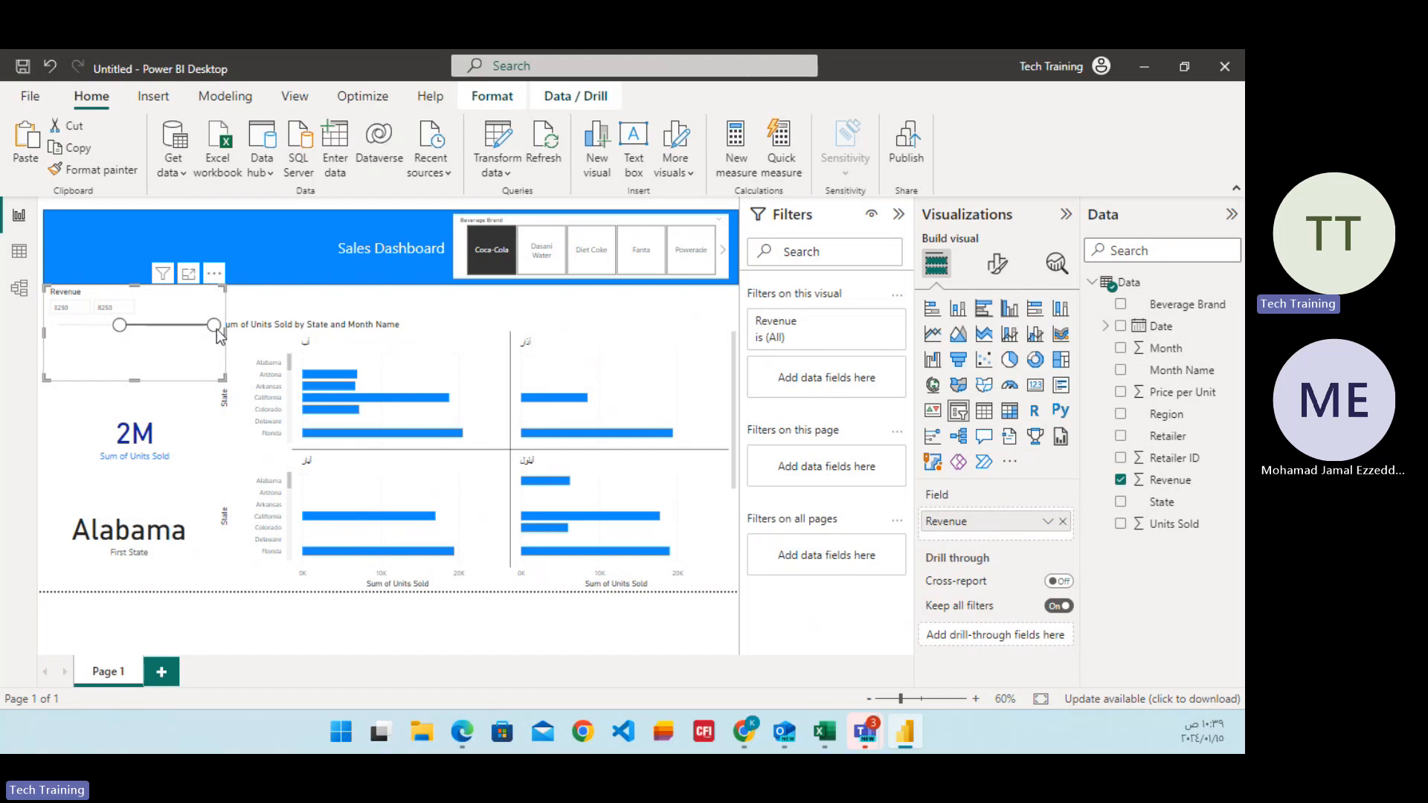
left_click_drag(217, 329, 148, 331)
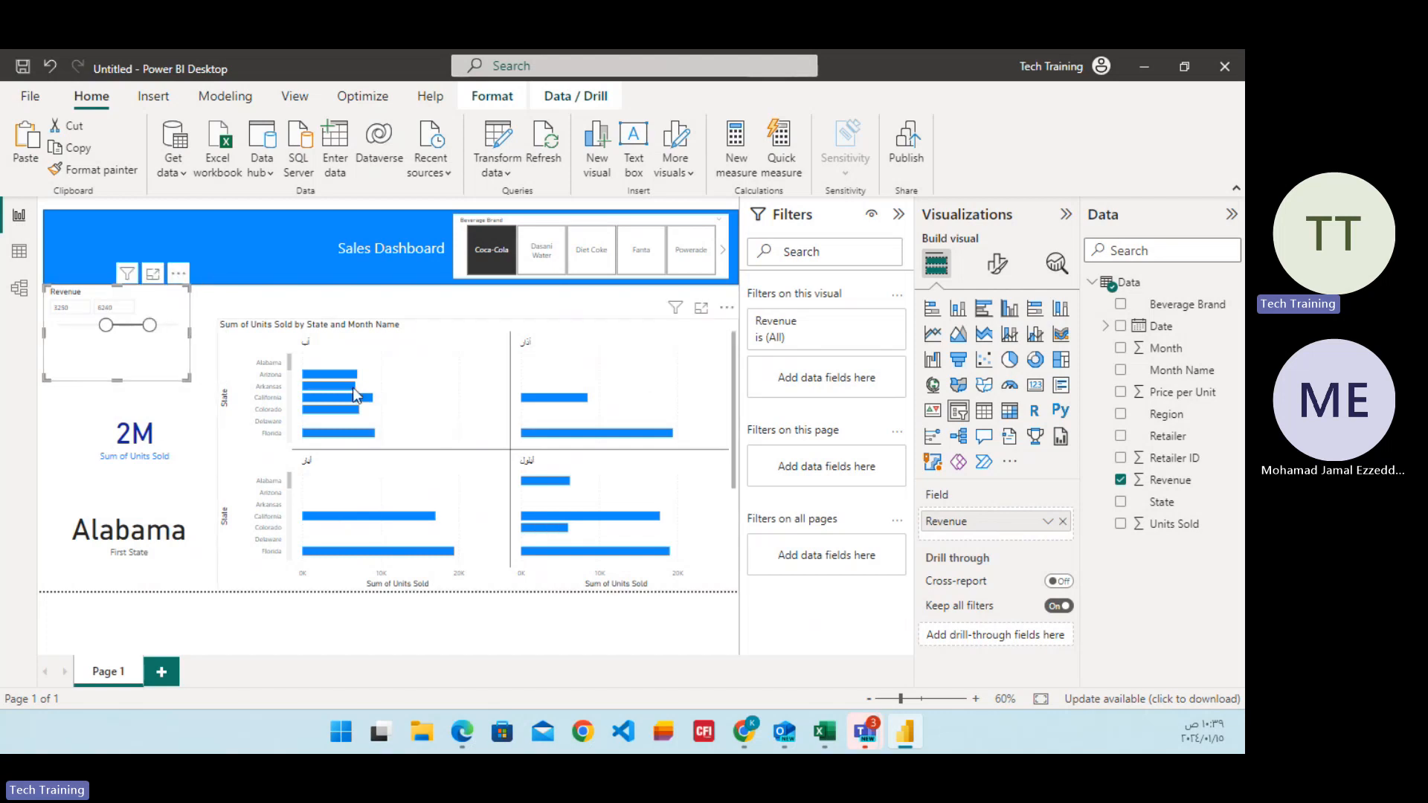
Filter the report by Dasani Water, Diet Coke, Fanta and Powerade in turn with the Beverage Brand slicer, ending on Powerade.
left_click(547, 253)
left_click(592, 261)
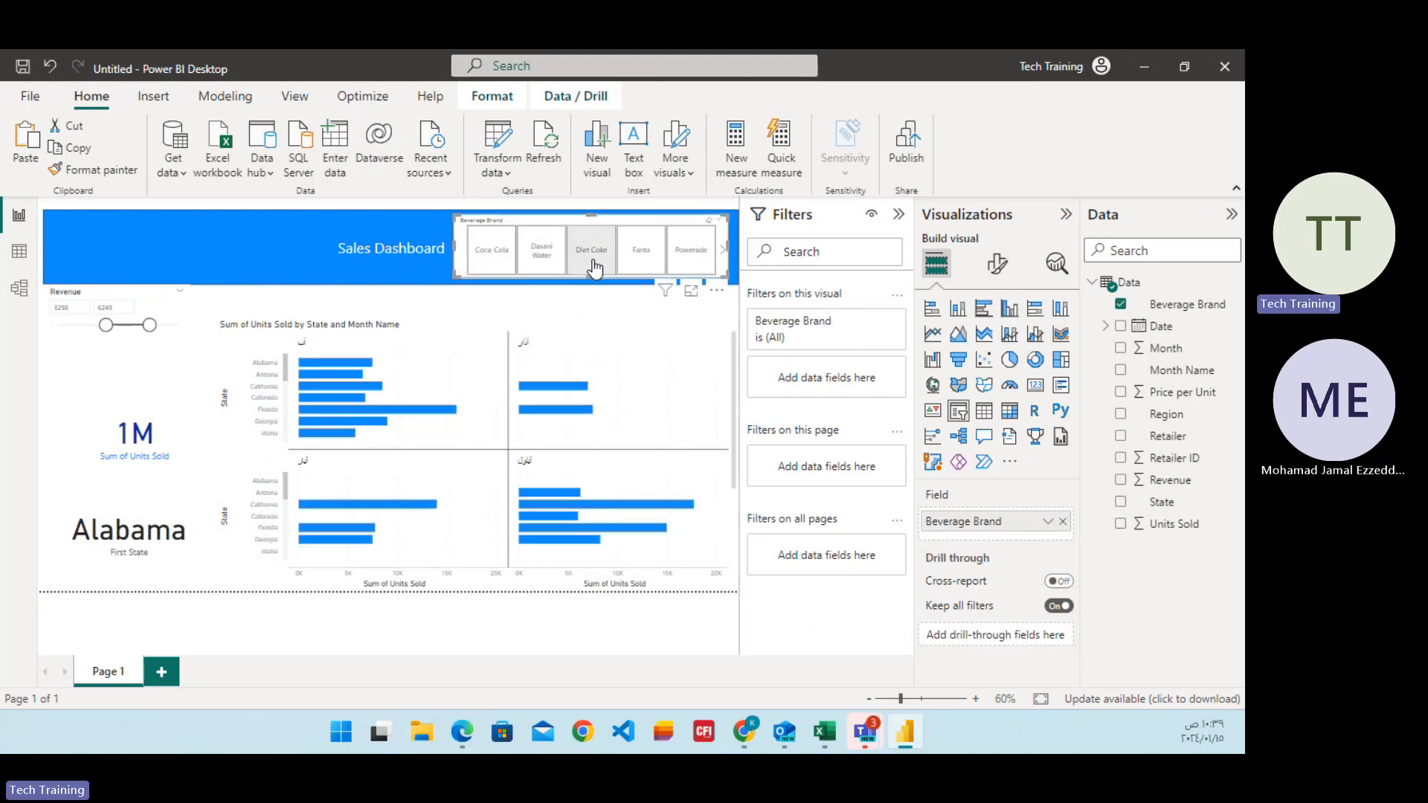
left_click(641, 255)
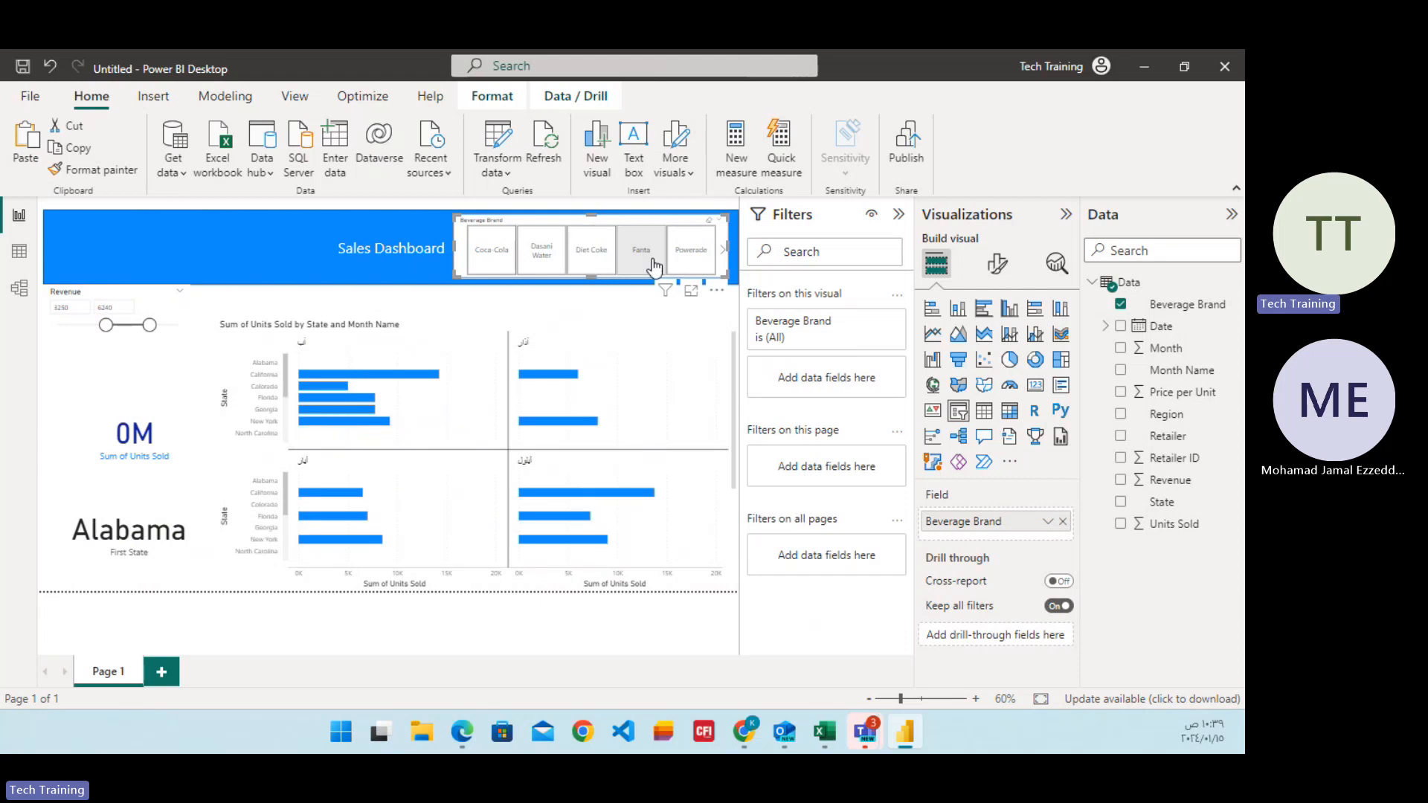
left_click(686, 257)
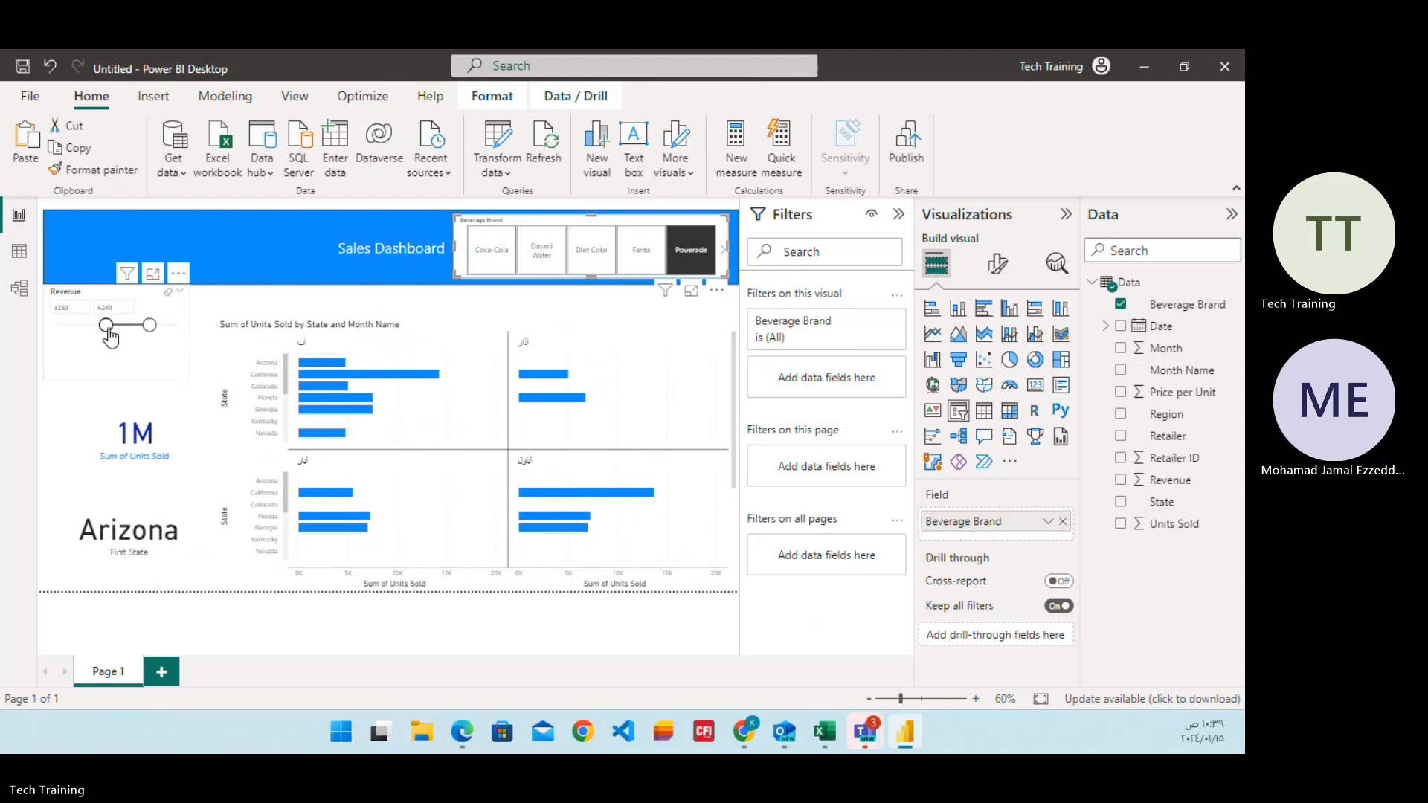
Lower the Revenue slicer's minimum to about 758 and convert the slicer back into a card.
left_click_drag(106, 327, 69, 327)
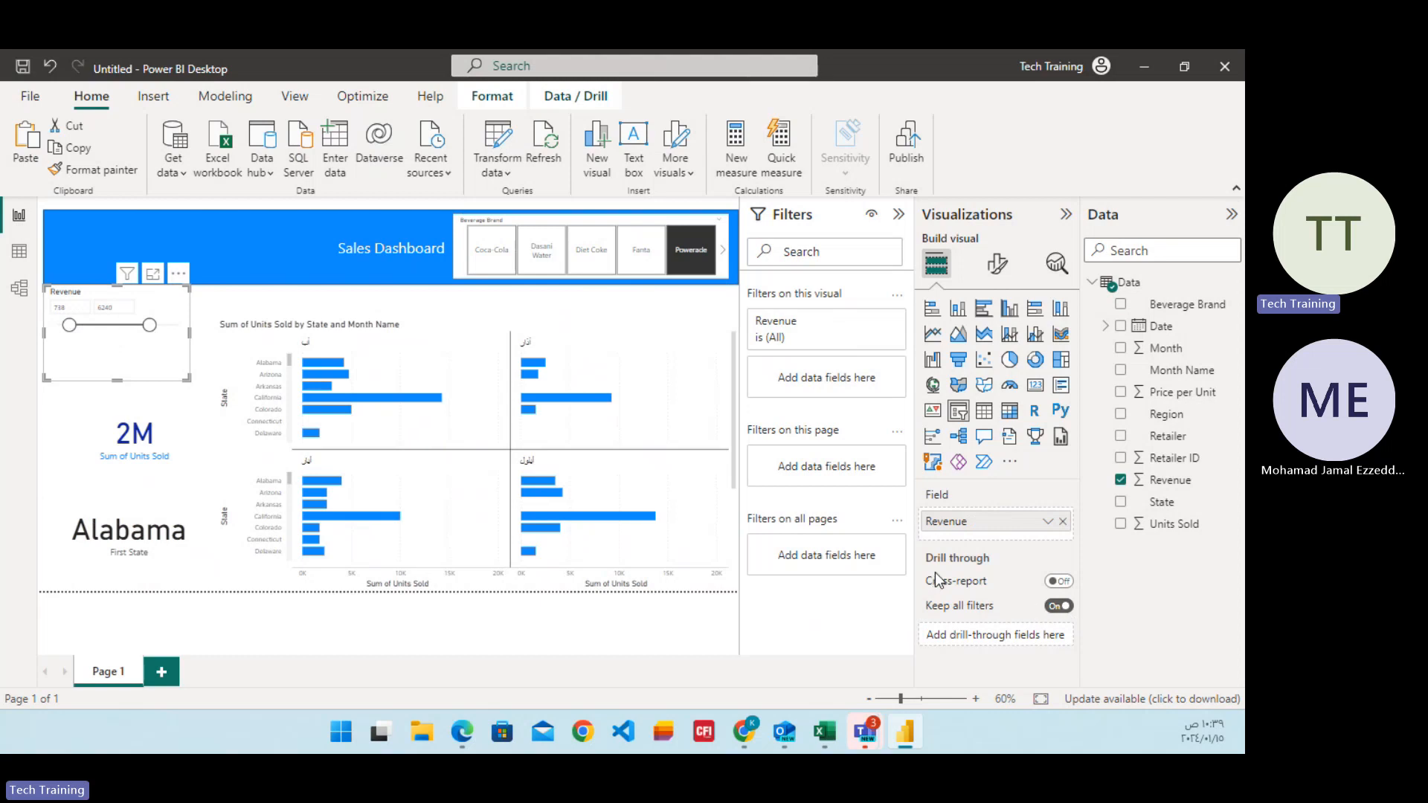
left_click(1036, 386)
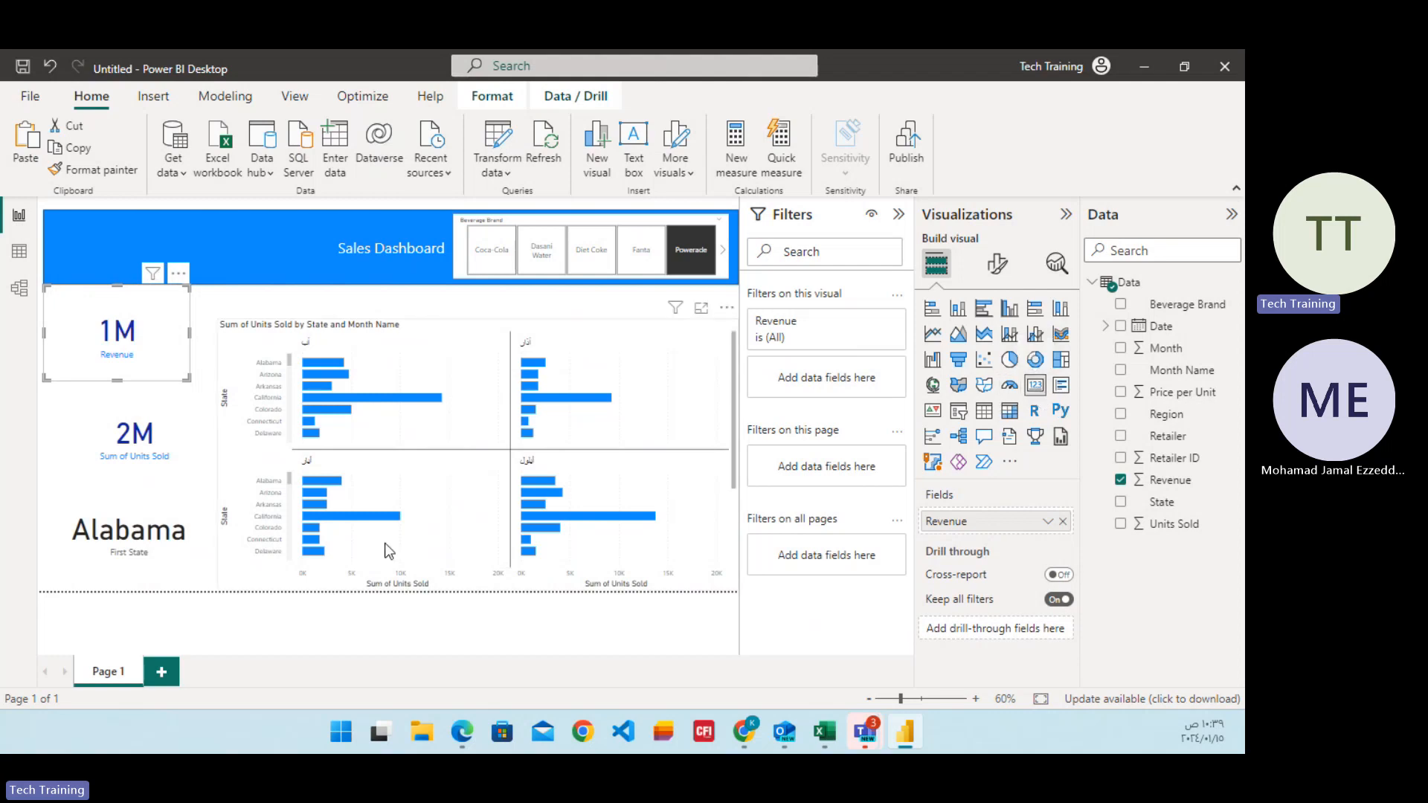
Set the callout value color of the State card to the dark blue used on the other cards.
left_click(171, 552)
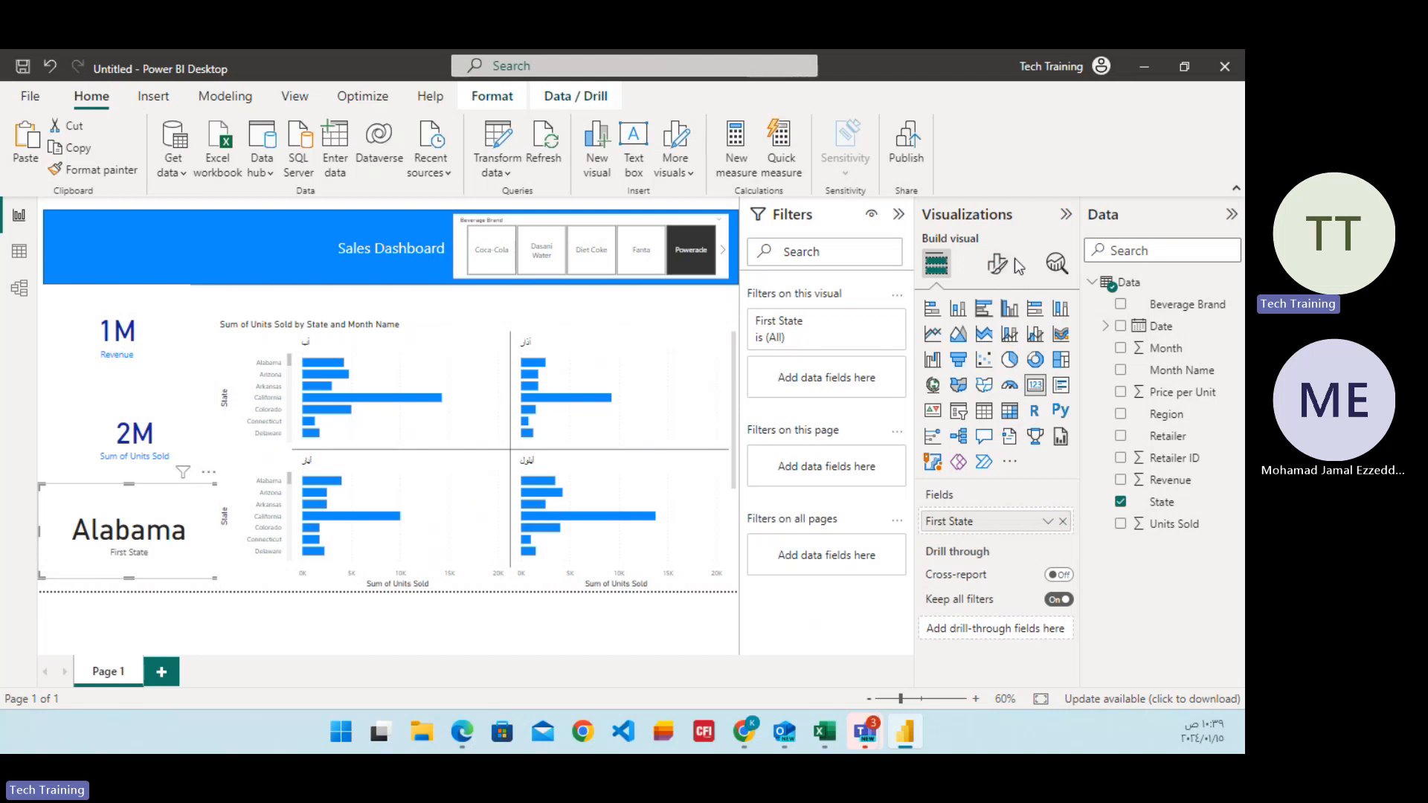
left_click(999, 276)
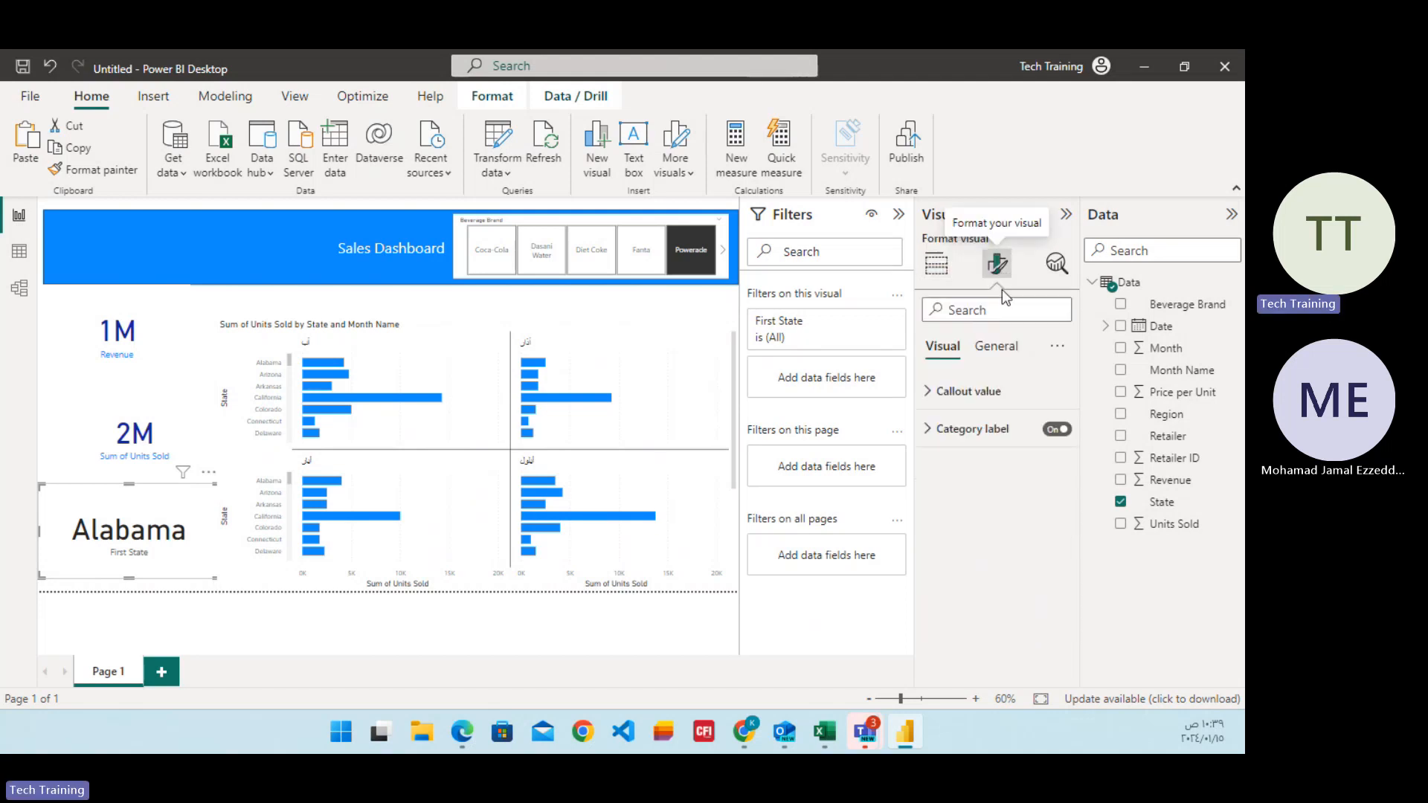
left_click(924, 402)
left_click(959, 530)
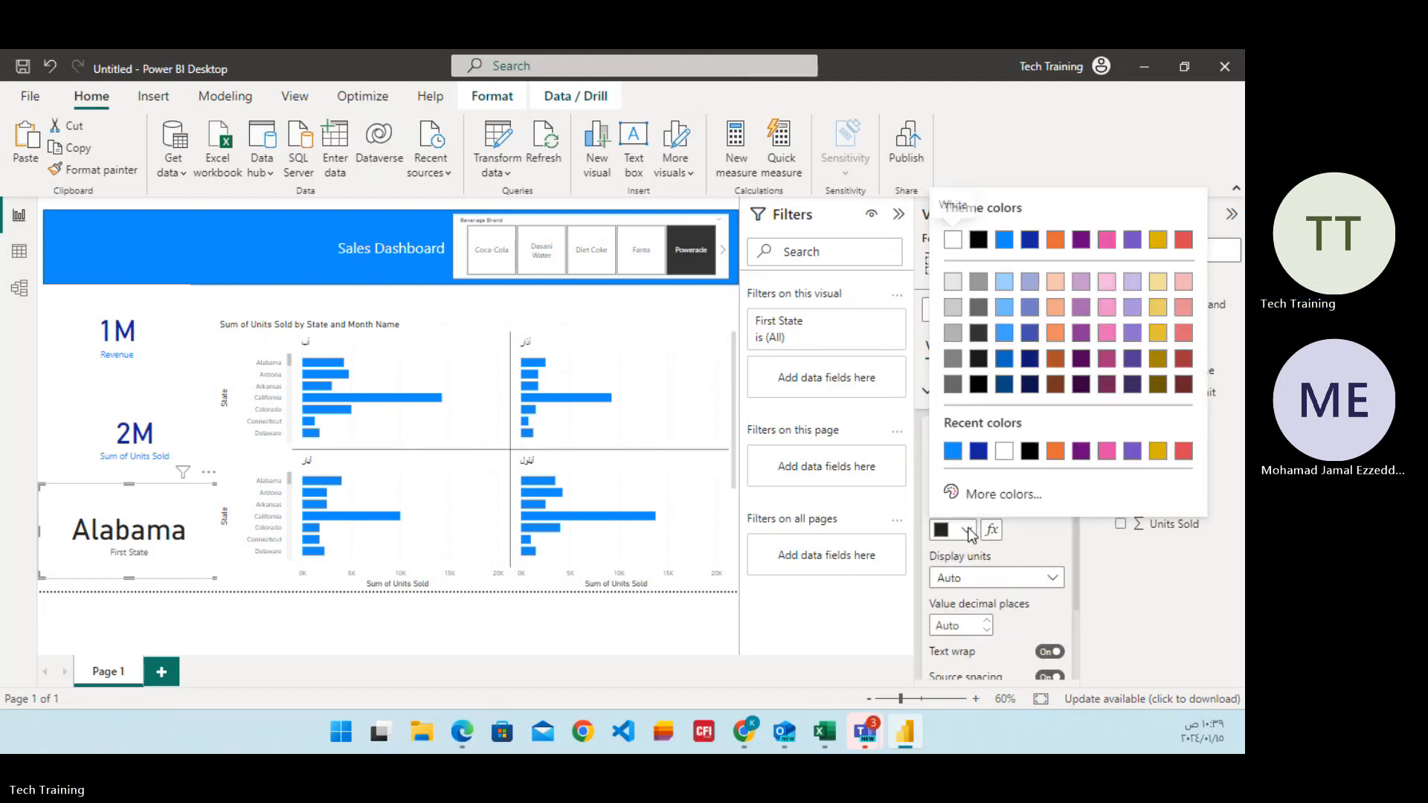
left_click(979, 452)
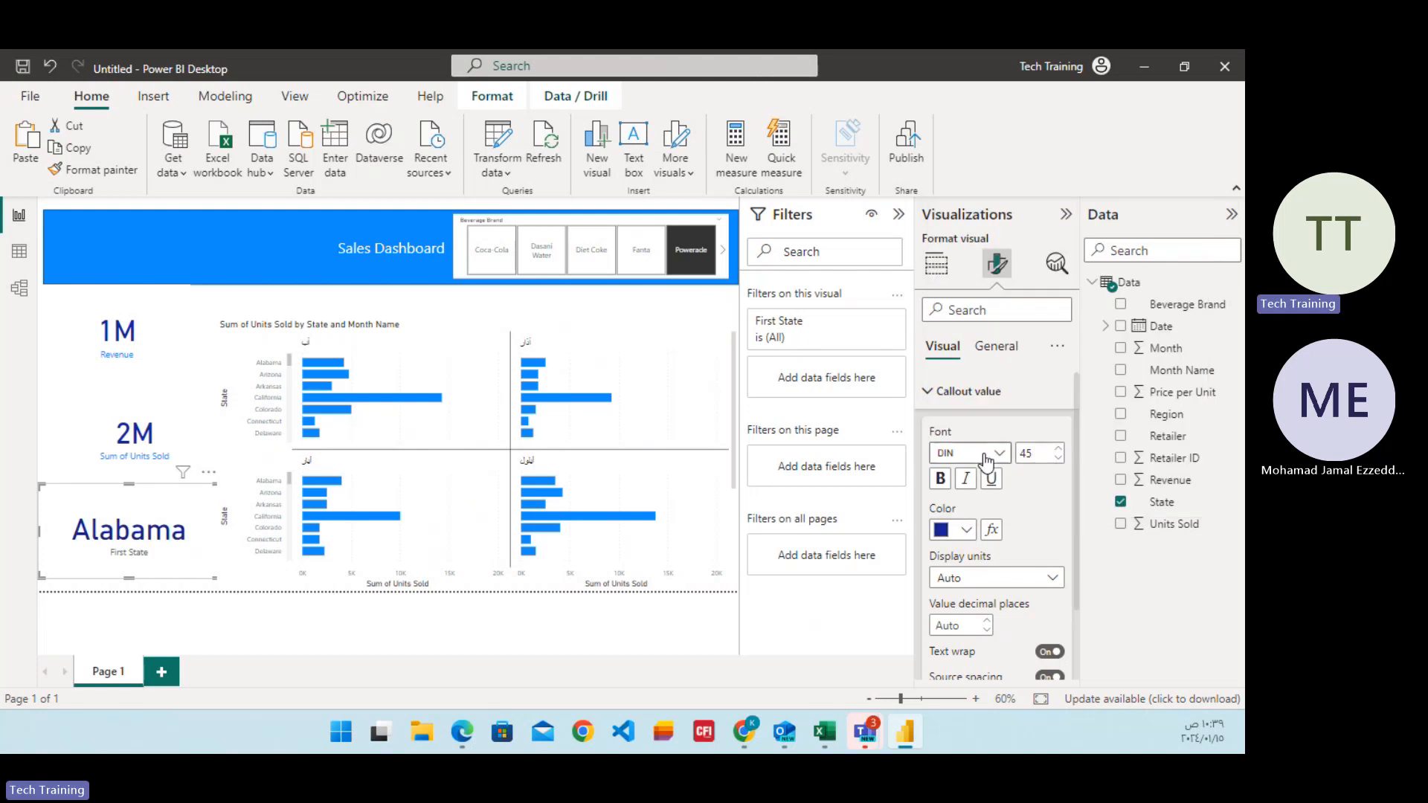
Set the category label color of the State card to the bright blue of the banner and deselect the card.
scroll(989, 559, "down", 1)
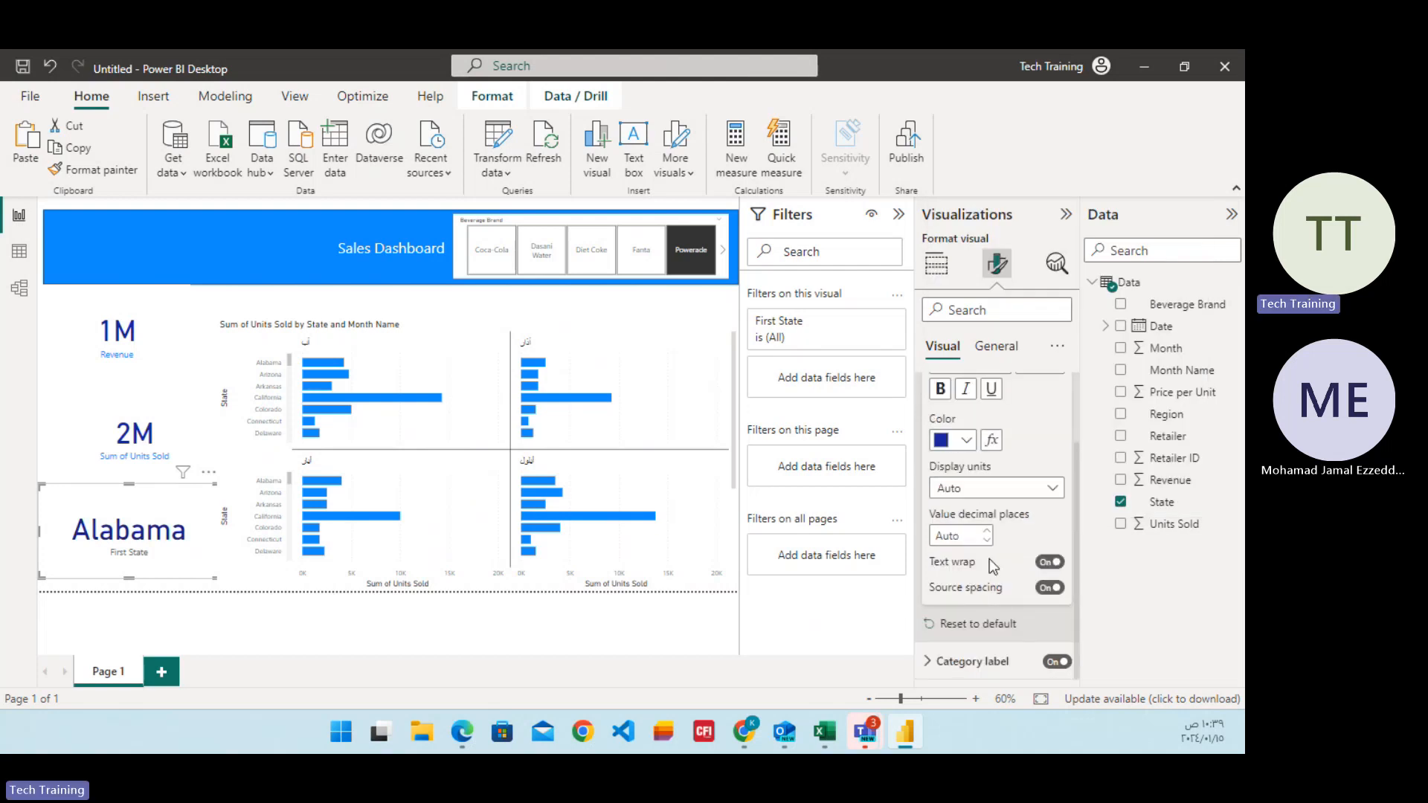
left_click(967, 661)
scroll(993, 602, "down", 1)
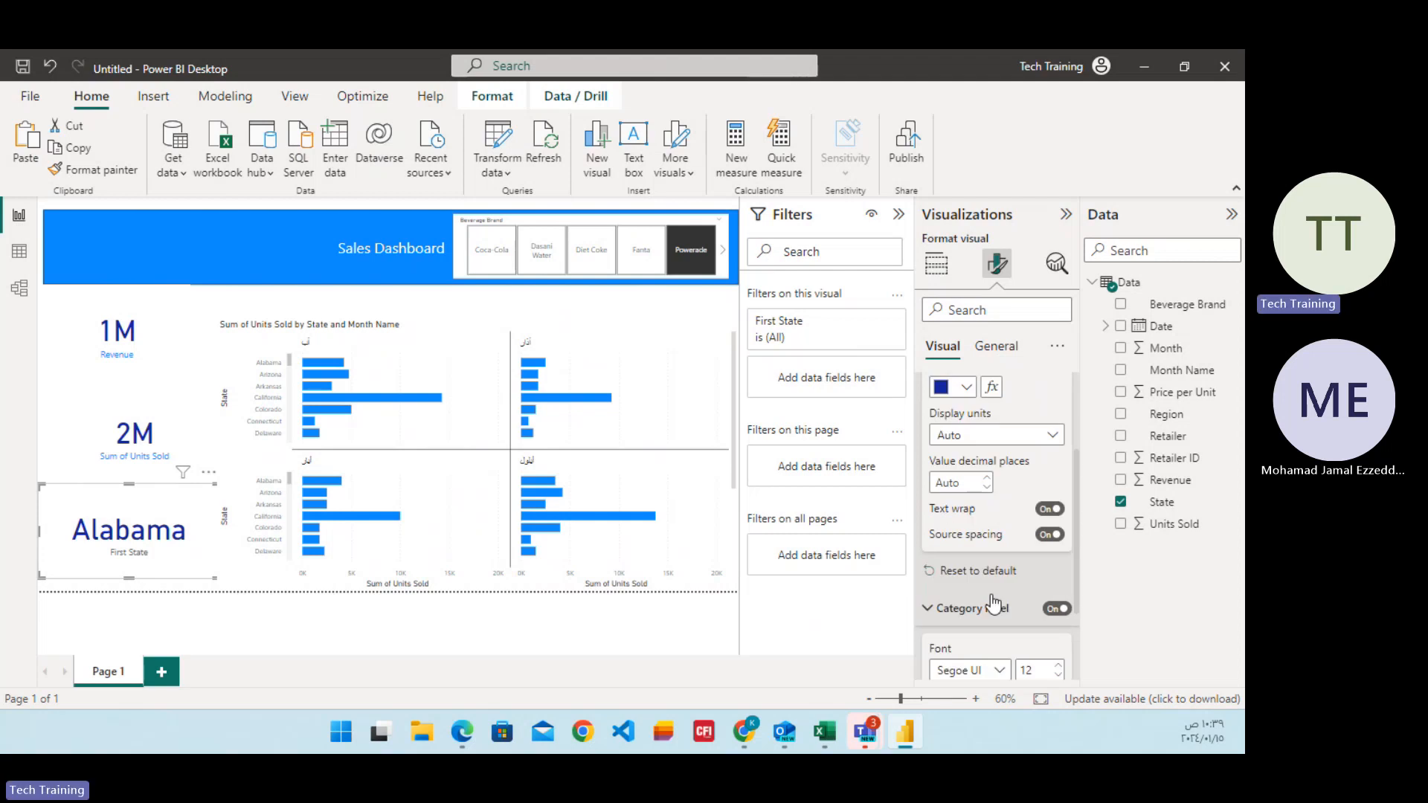
scroll(993, 603, "down", 1)
left_click(964, 662)
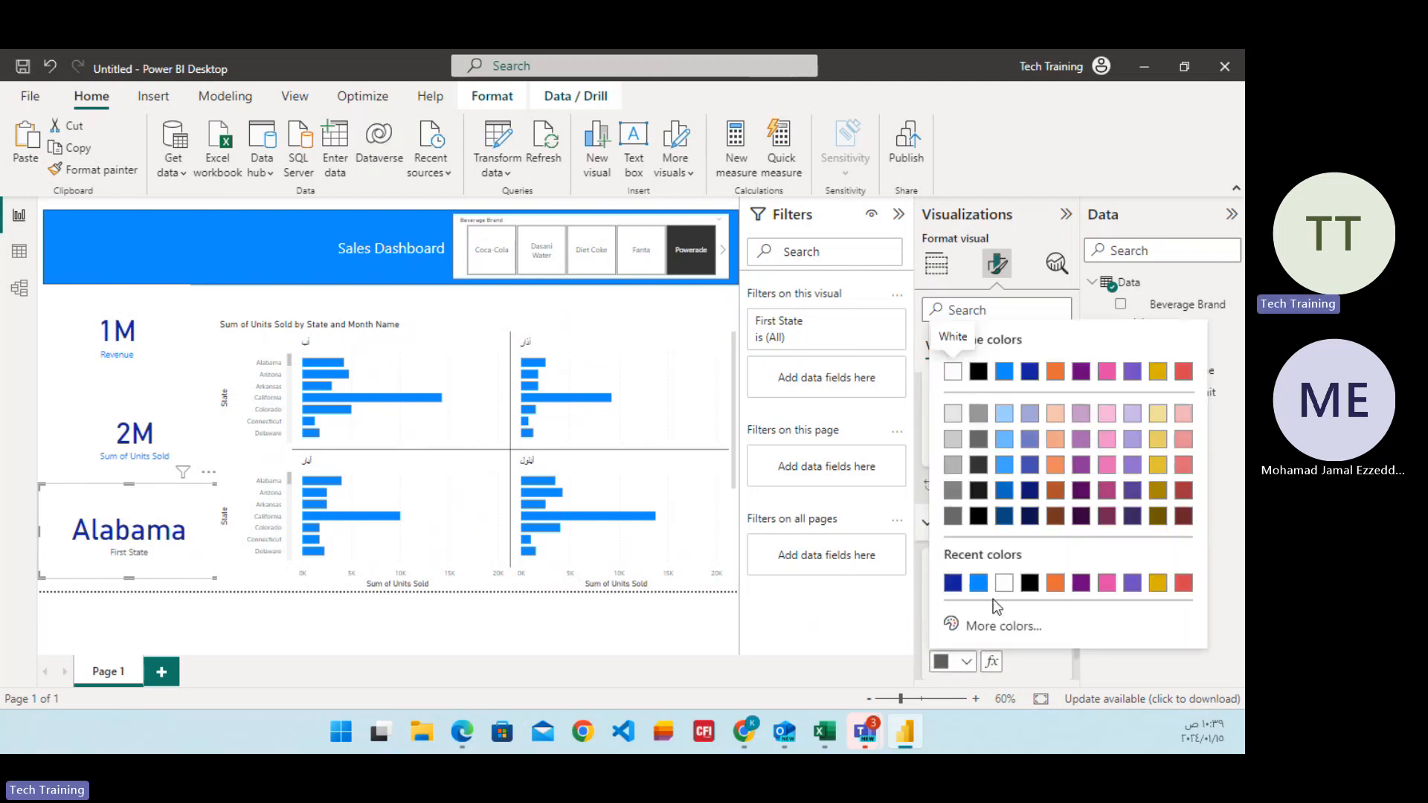
left_click(979, 582)
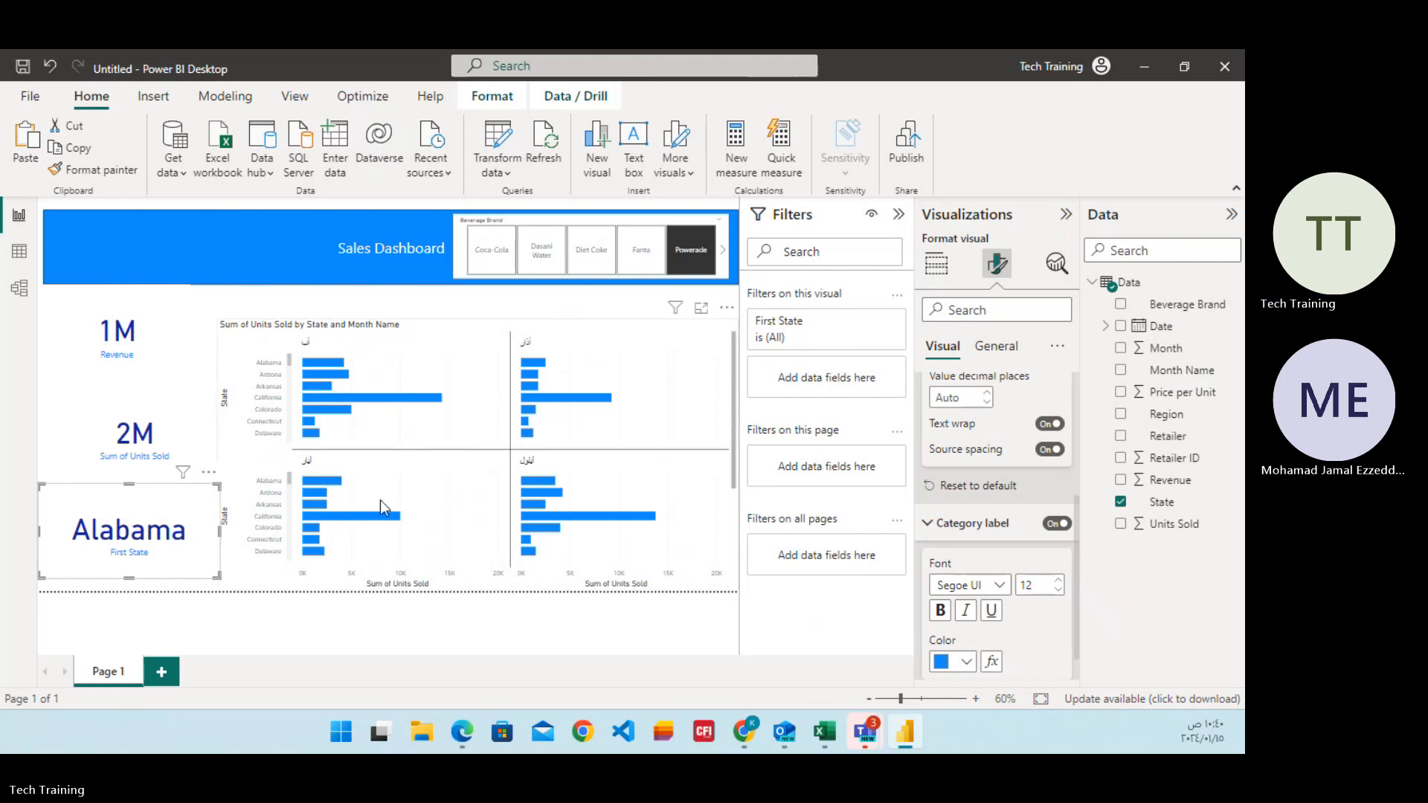
left_click(339, 627)
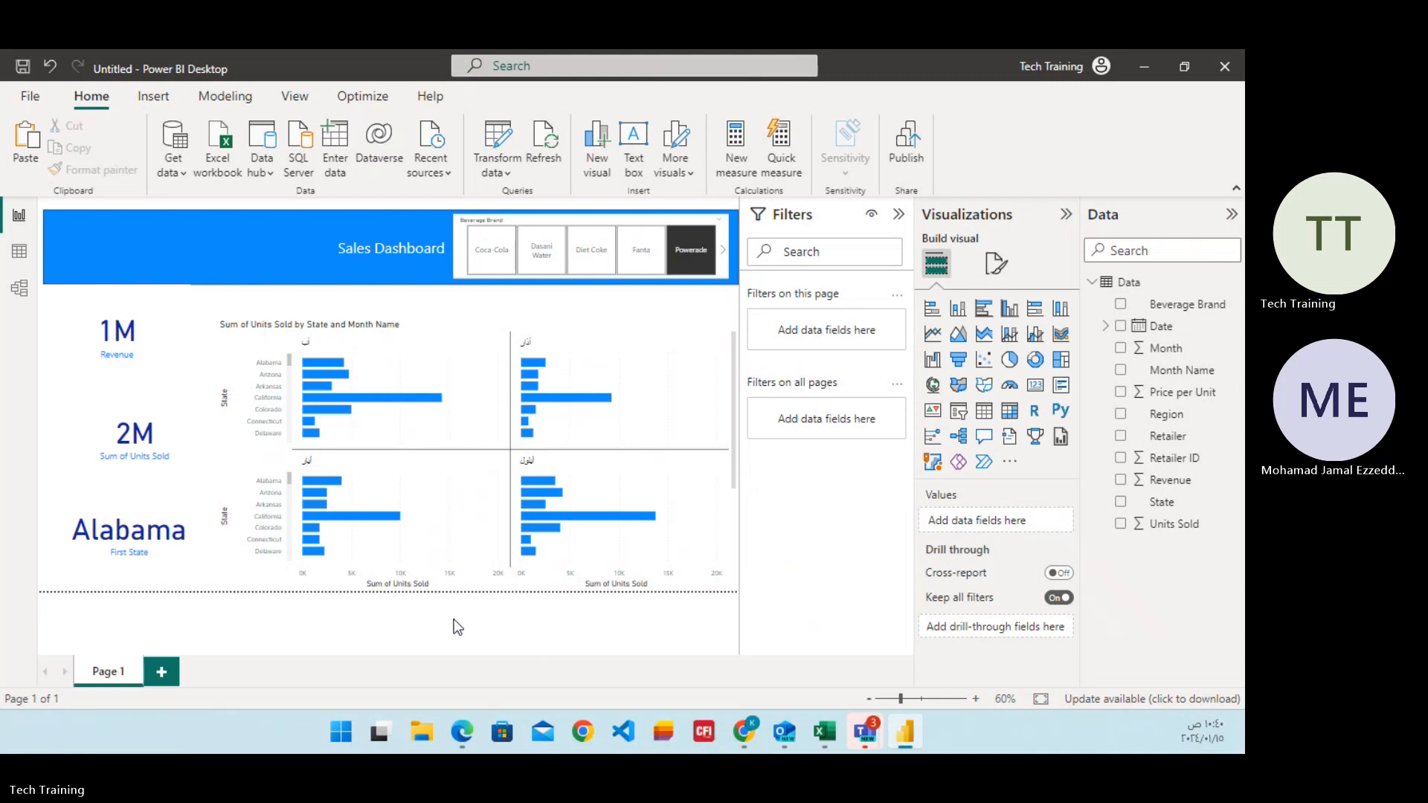
Shrink the Units Sold bar chart to about 60% of its width and half its height, and move it just under the banner.
left_click(317, 399)
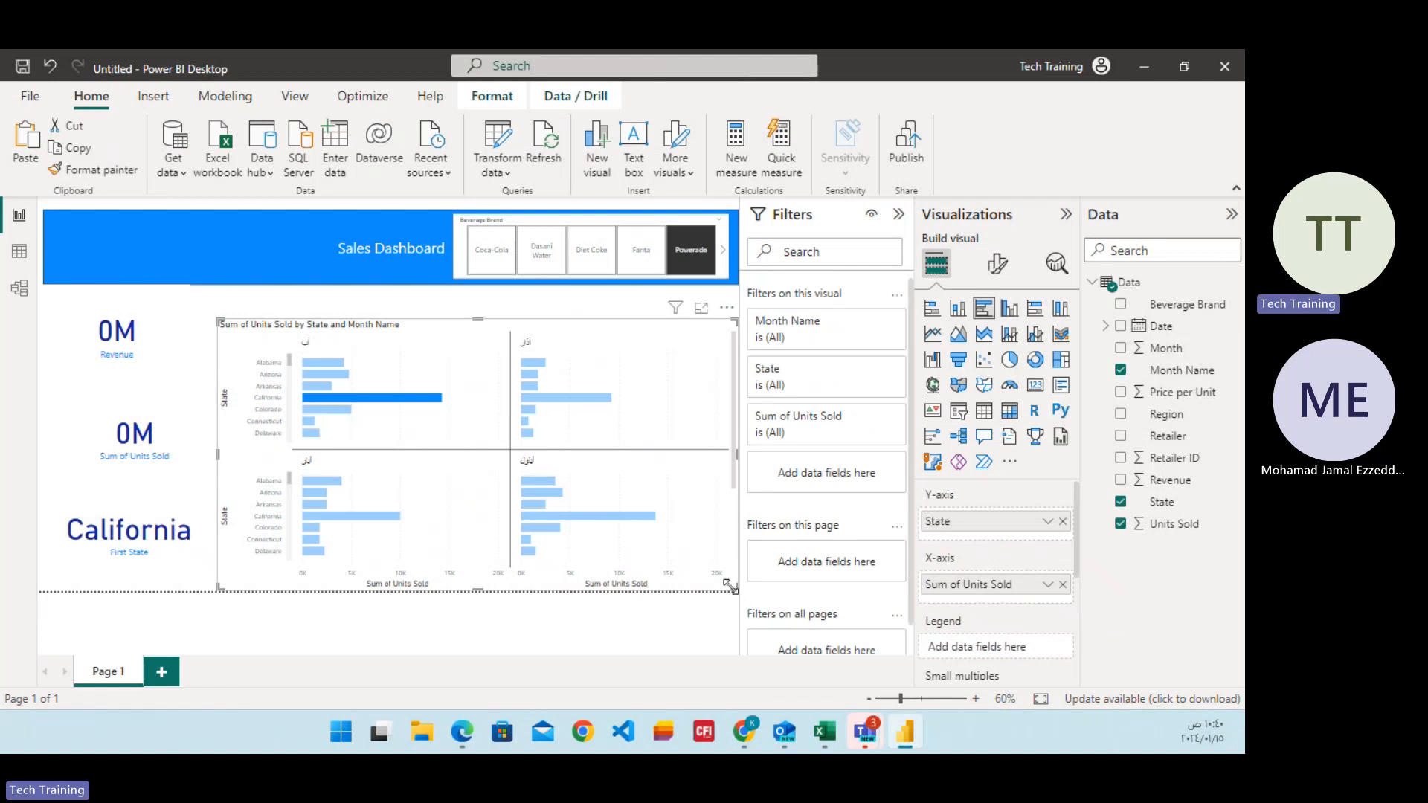
left_click_drag(737, 593, 546, 463)
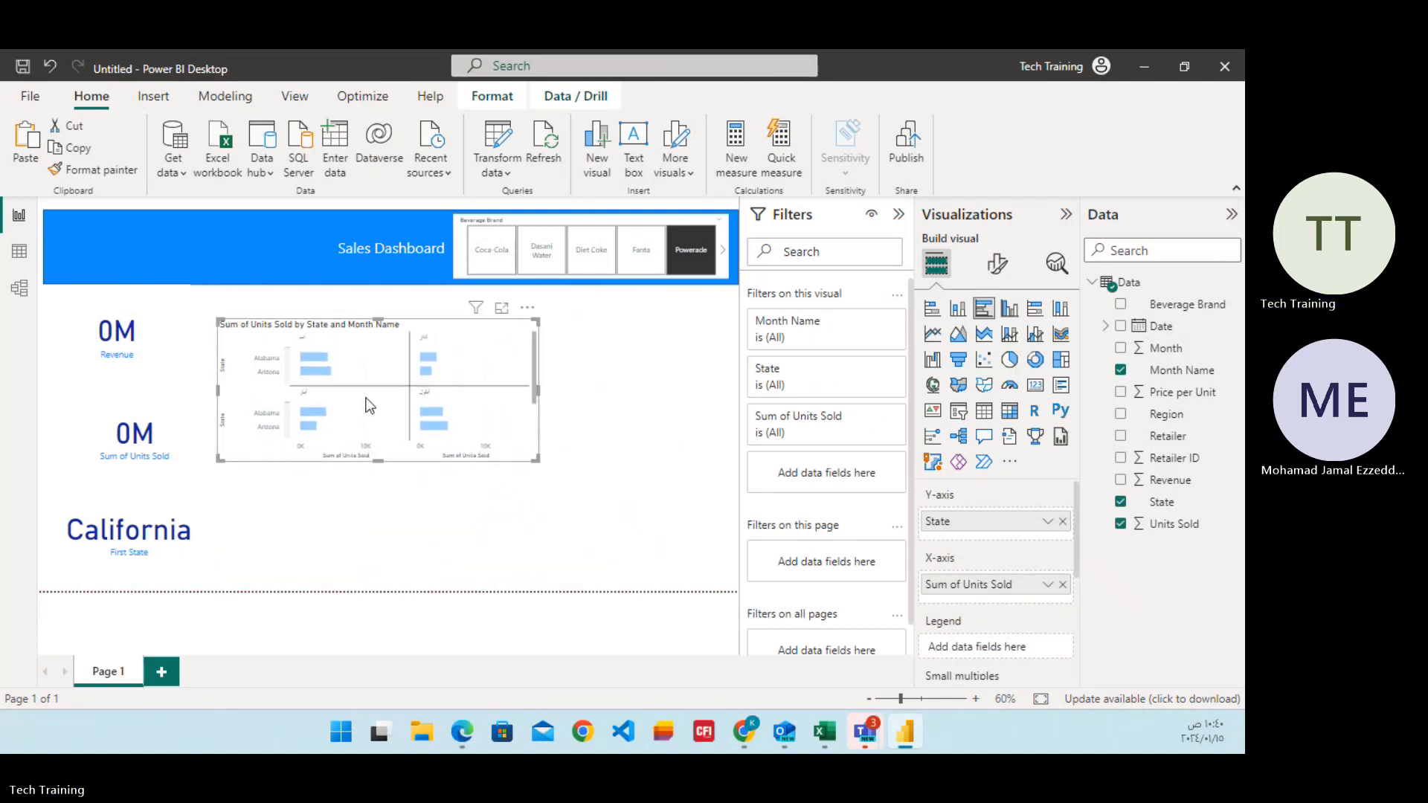
mouse_move(354, 368)
left_mouse_down()
mouse_move(374, 357)
mouse_move(363, 345)
left_mouse_up()
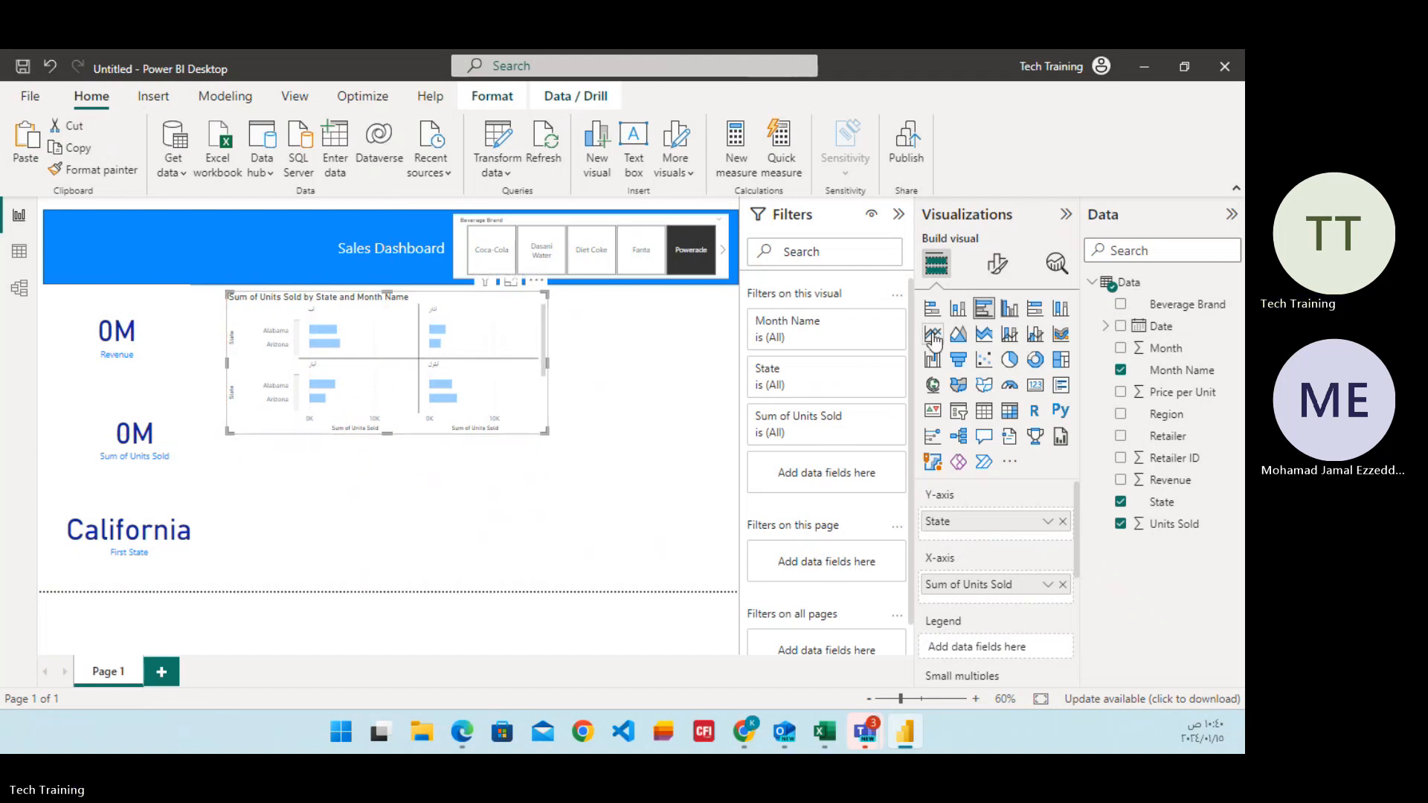
Convert the Units Sold bar chart into a stacked column chart and make it slightly taller.
left_click(959, 319)
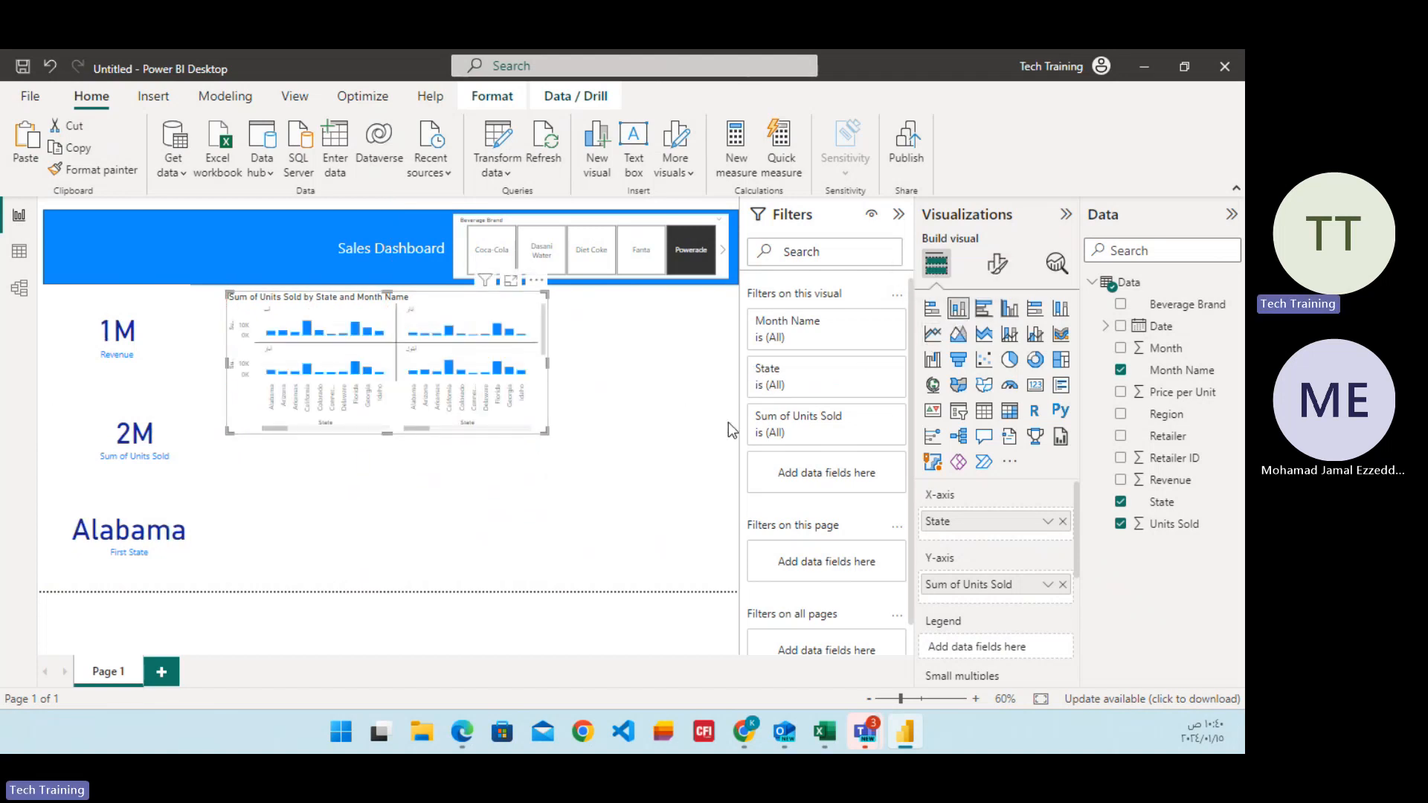
scroll(983, 565, "down", 2)
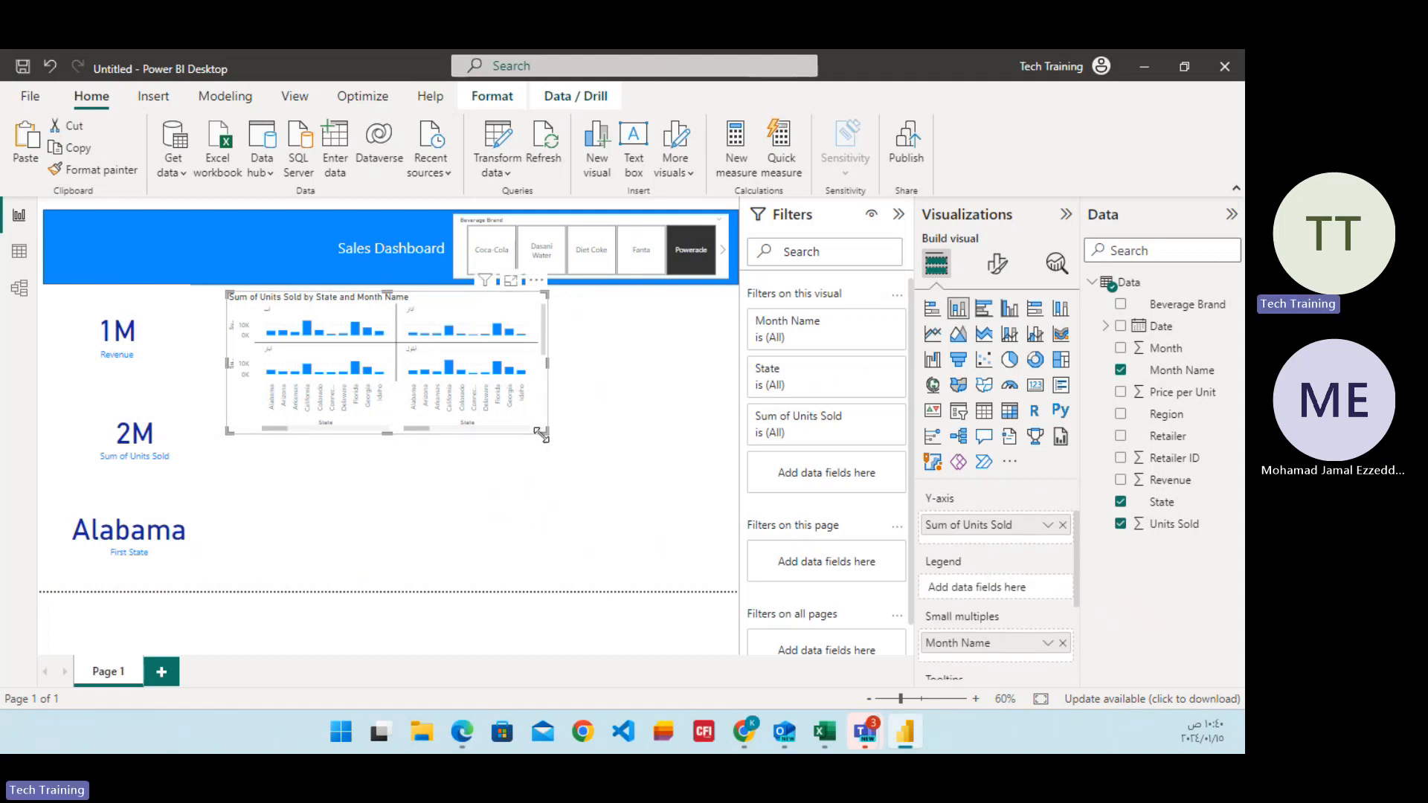
mouse_move(386, 434)
left_mouse_down()
mouse_move(383, 489)
mouse_move(391, 455)
left_mouse_up()
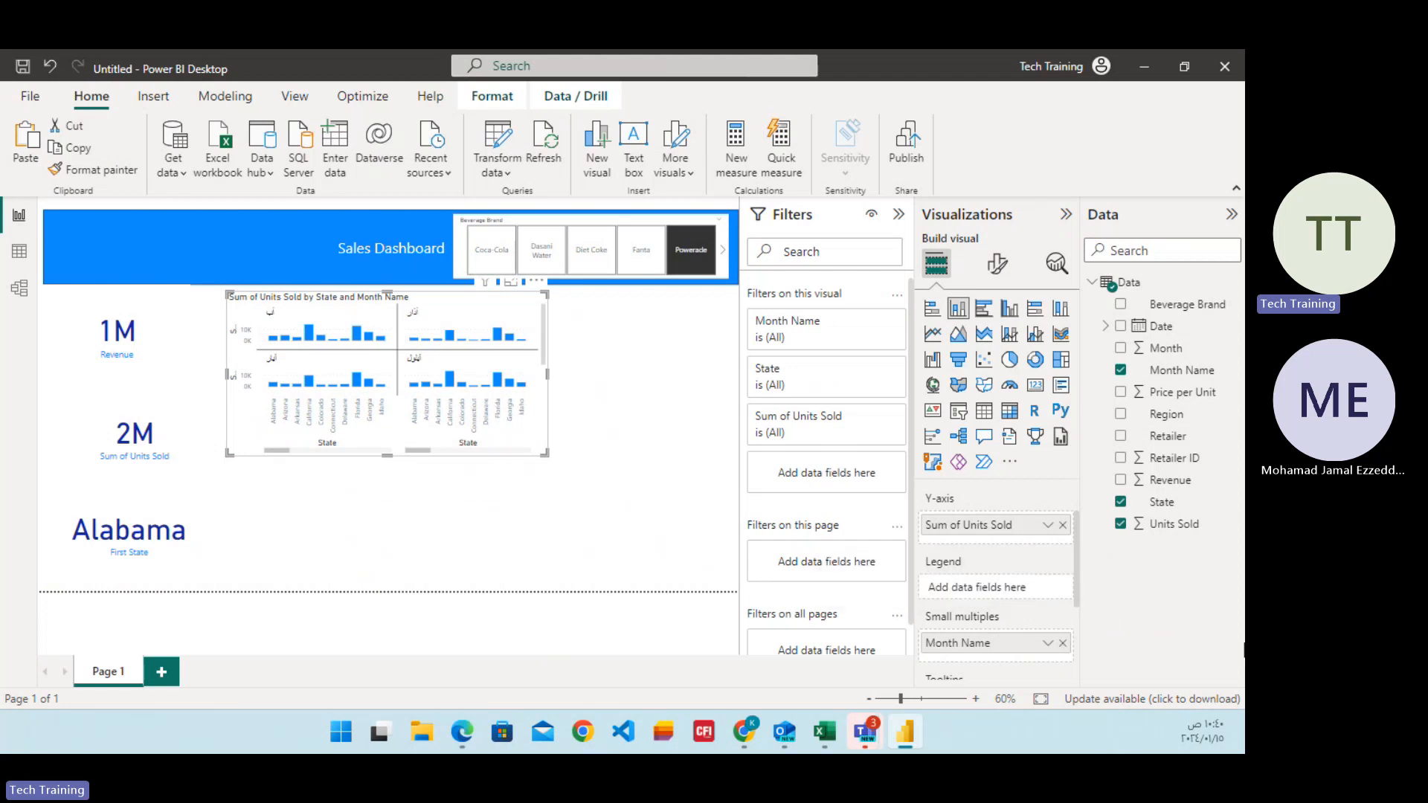
Change the Y-axis aggregation of Units Sold to Average and shrink the column chart slightly in both directions.
left_click(1047, 526)
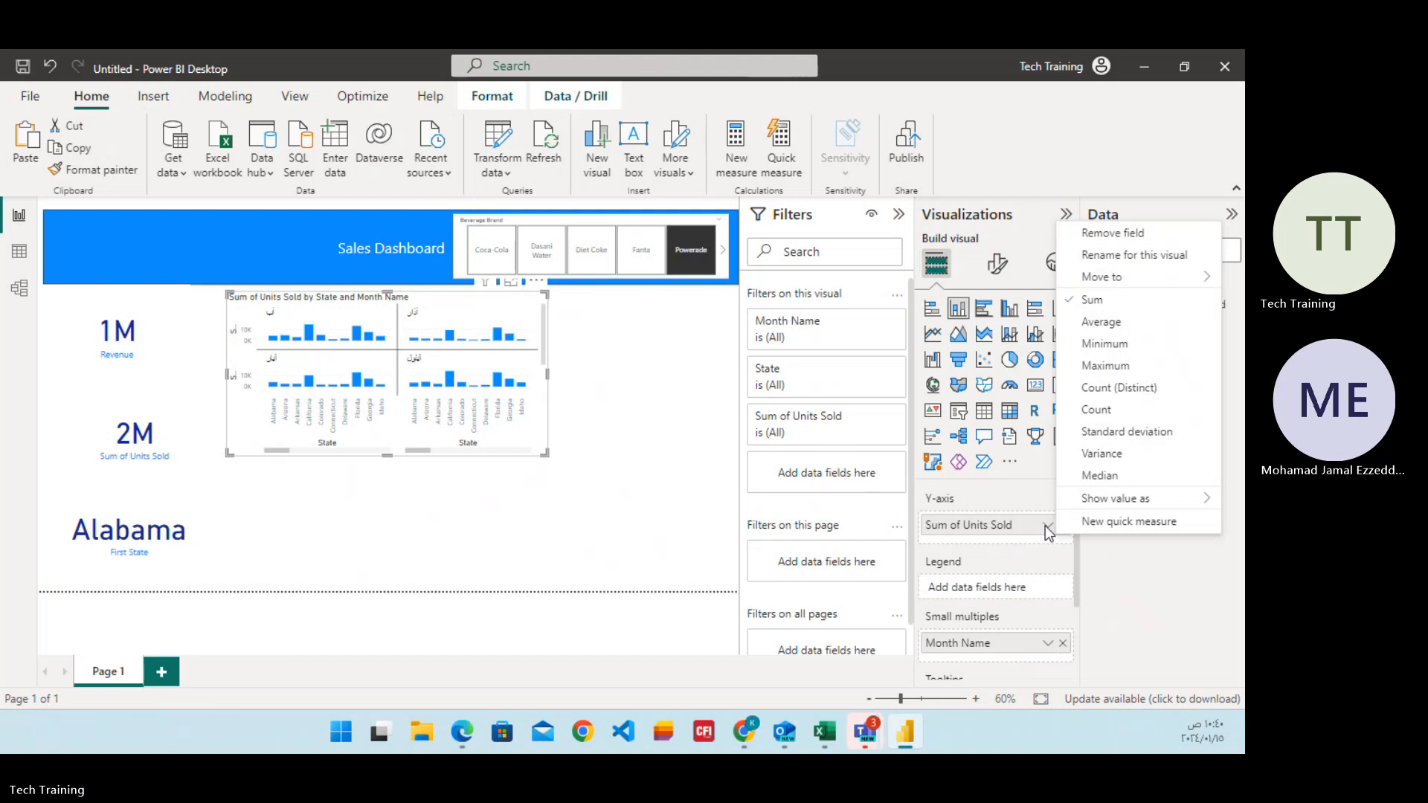
left_click(1100, 322)
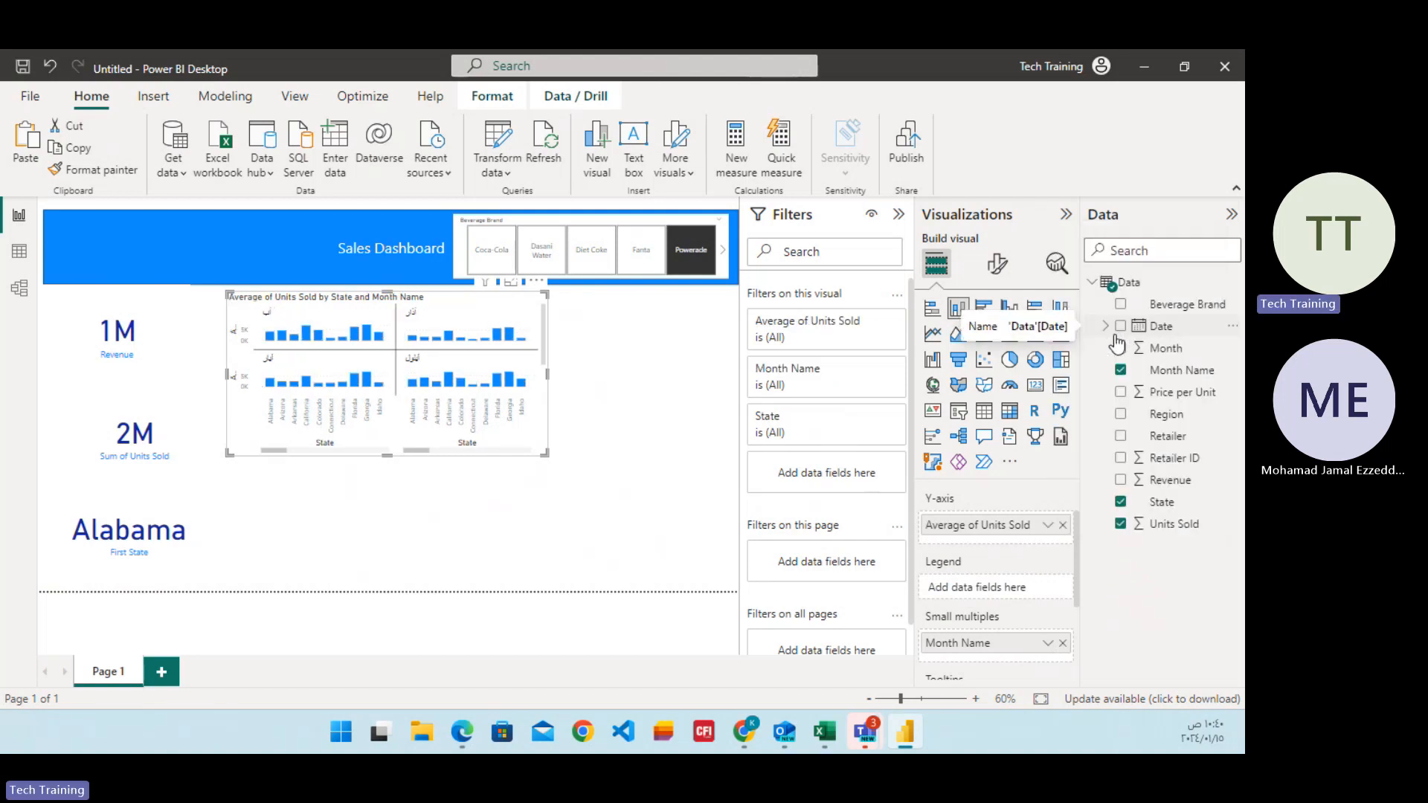
left_click(1045, 526)
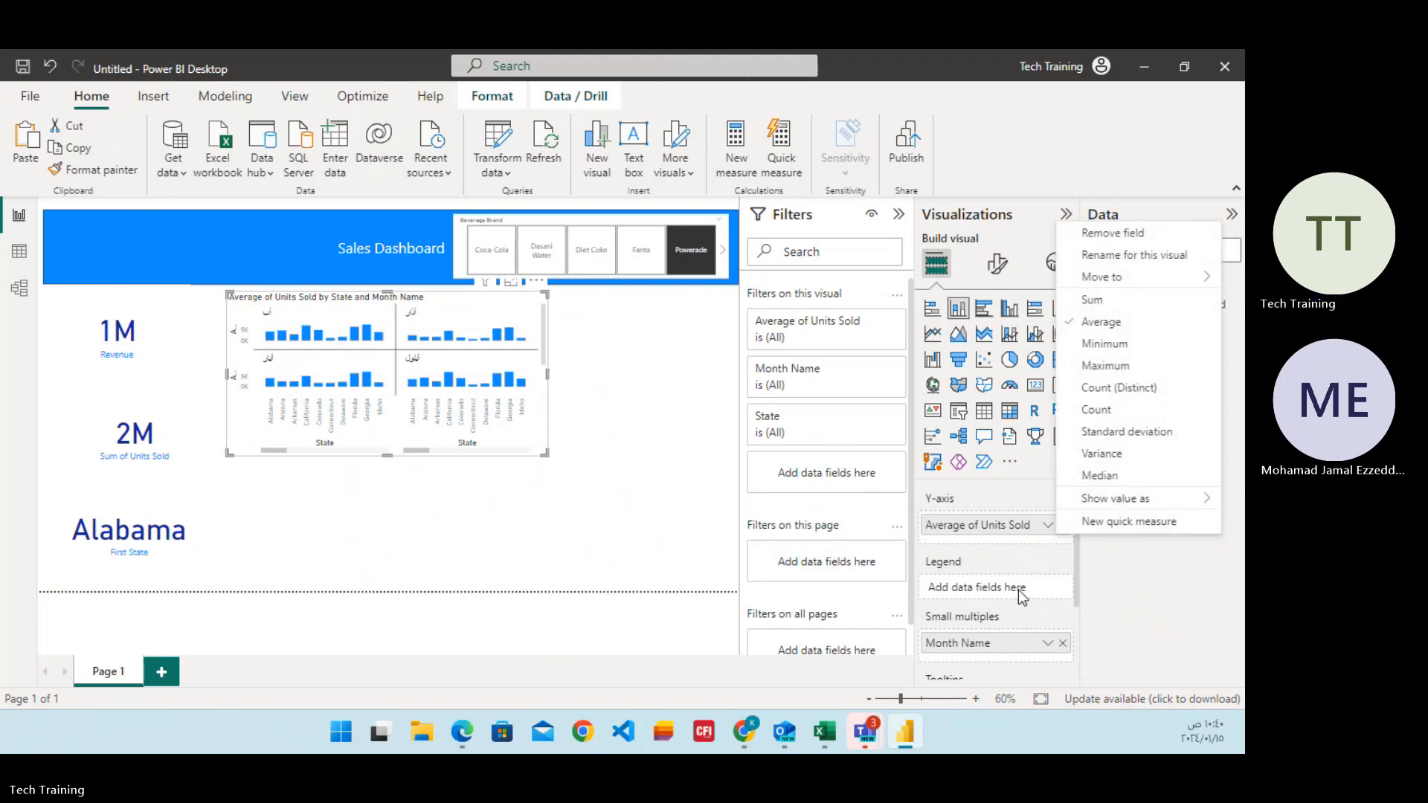
left_click(578, 538)
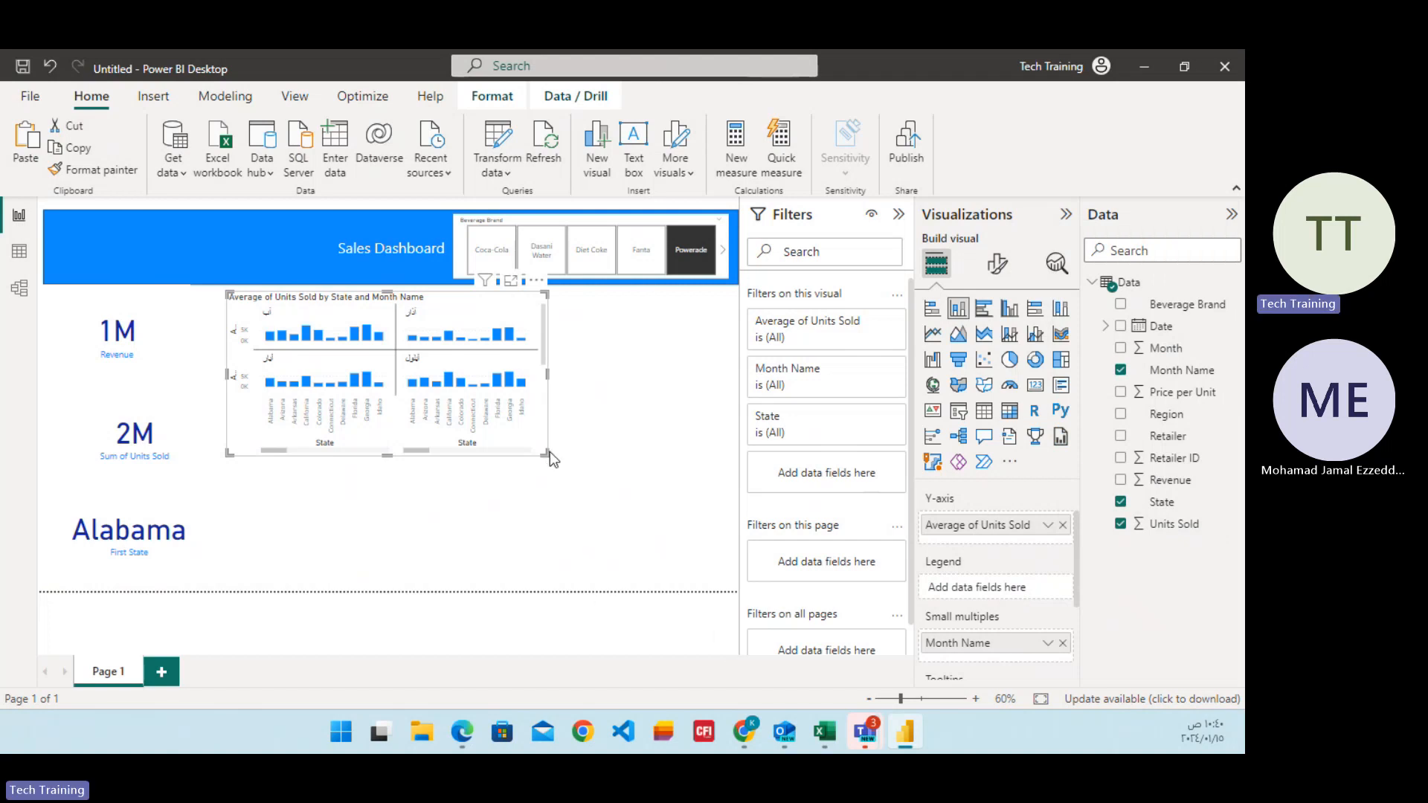
left_click_drag(547, 455, 513, 432)
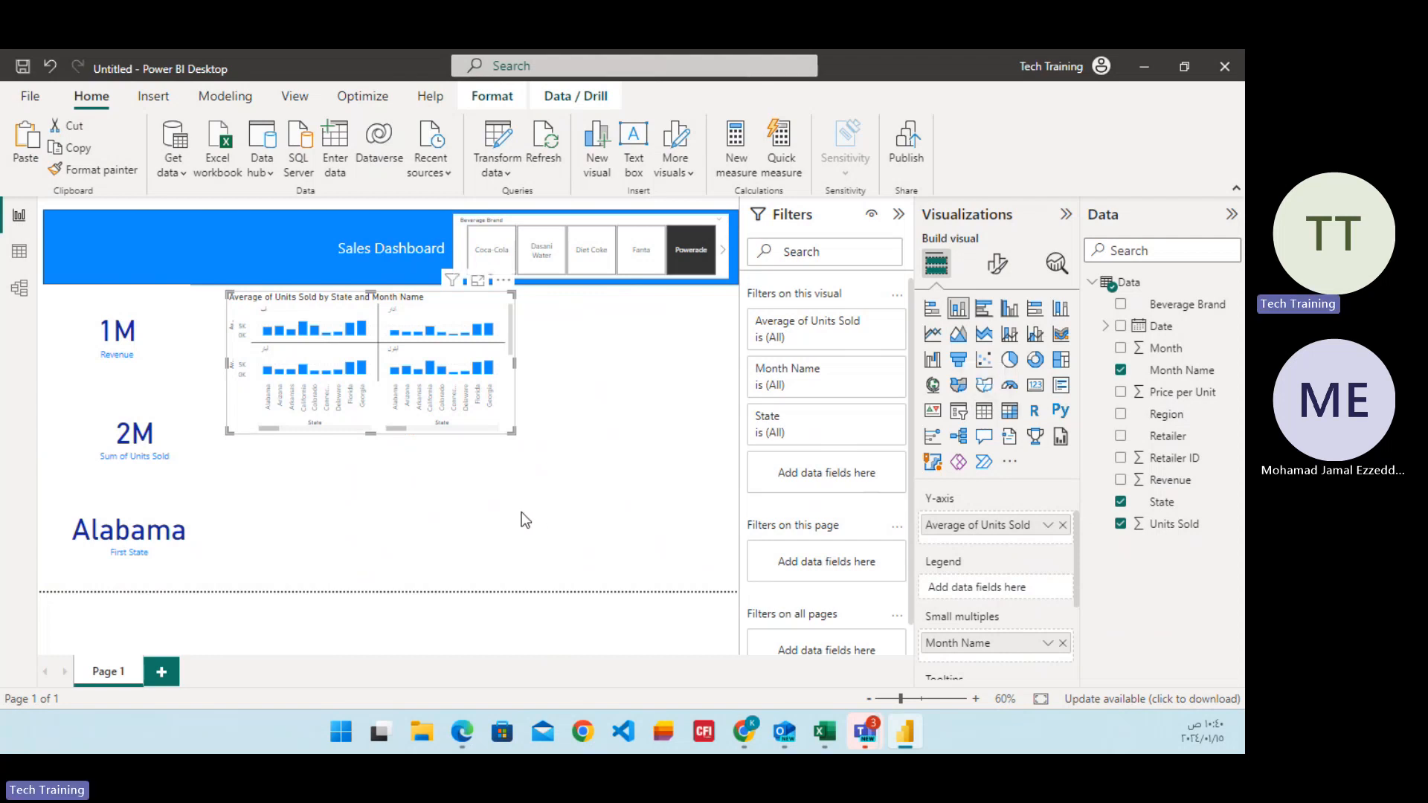
Add a filled map below the Units Sold column chart and a pie chart beside that column chart.
left_click(726, 491)
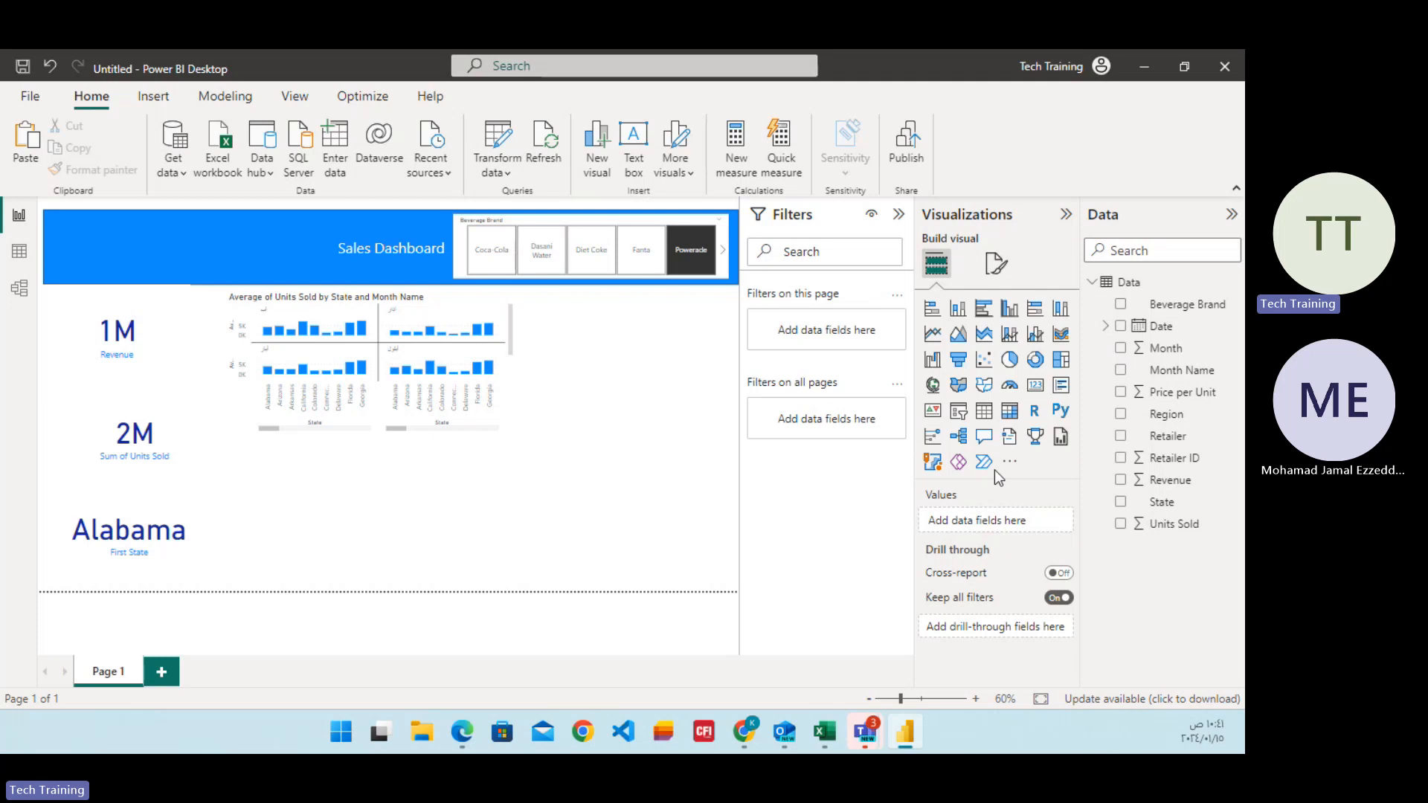
left_click(983, 390)
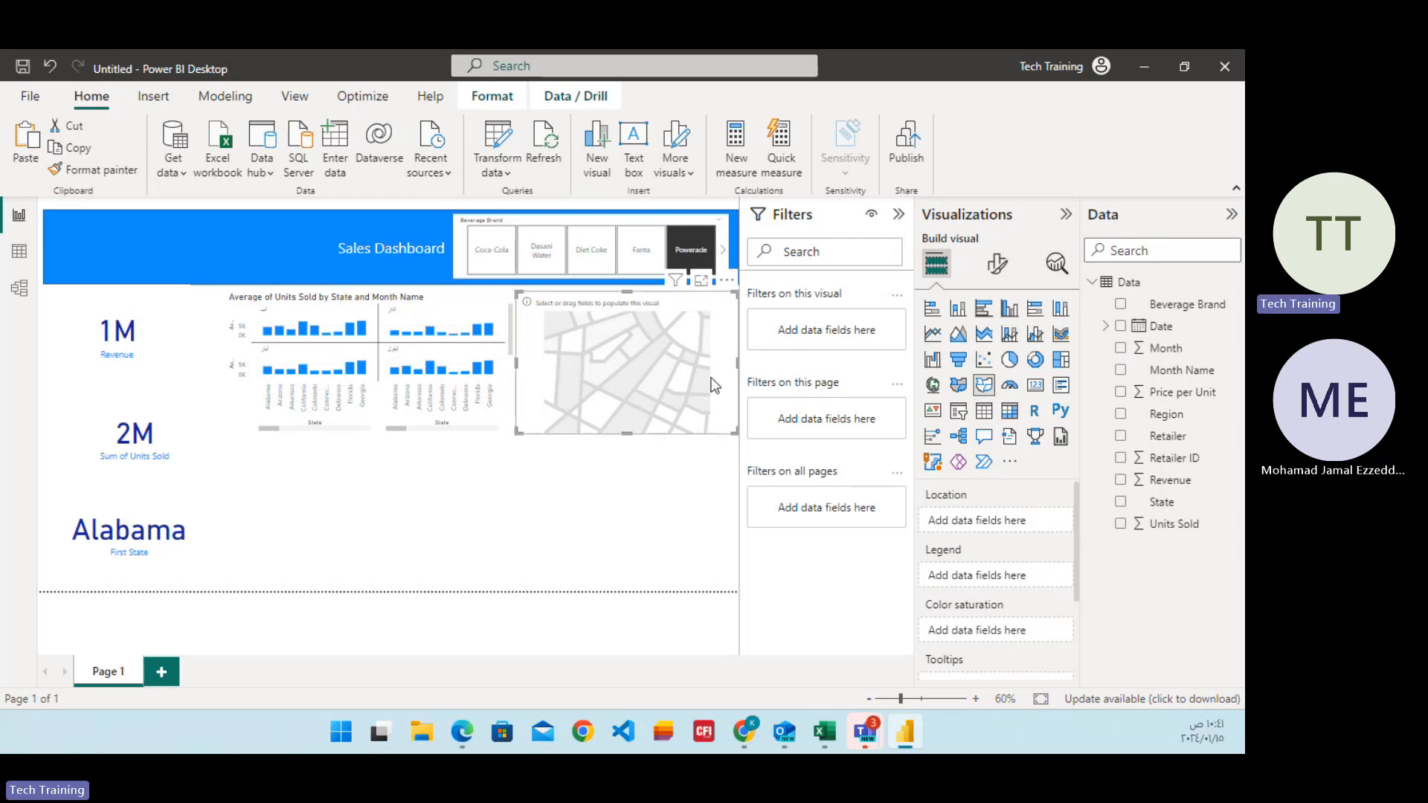
left_click_drag(677, 373, 408, 519)
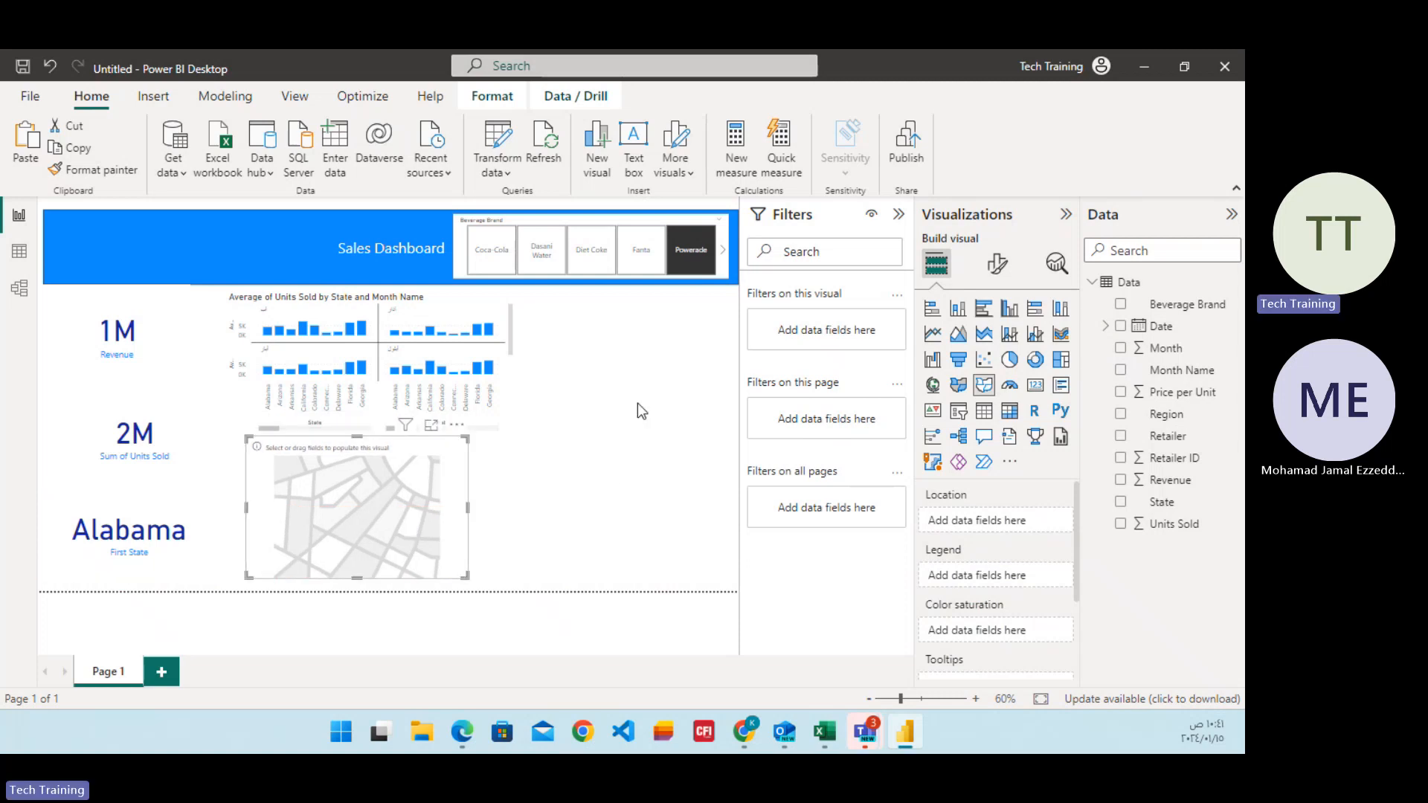
left_click(627, 365)
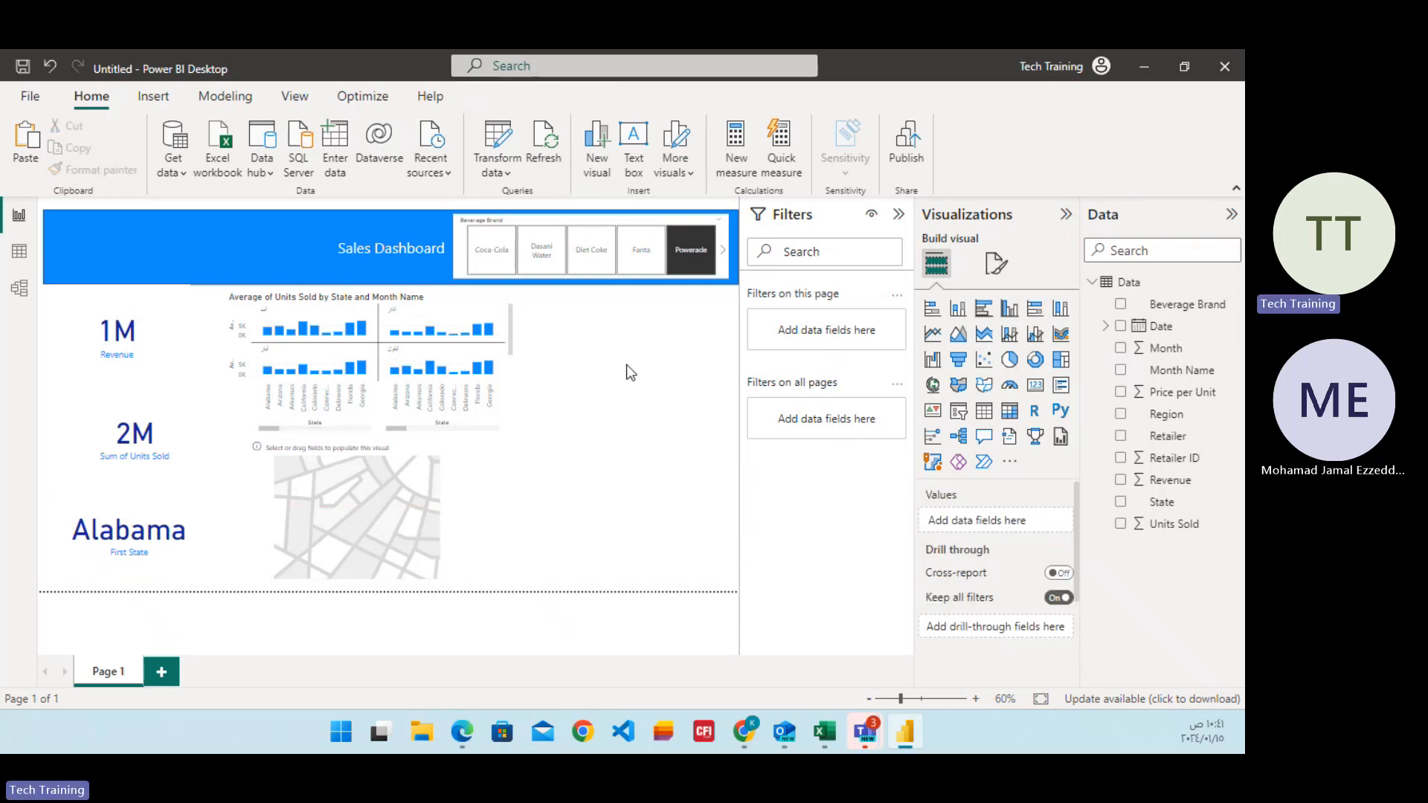
left_click(1010, 359)
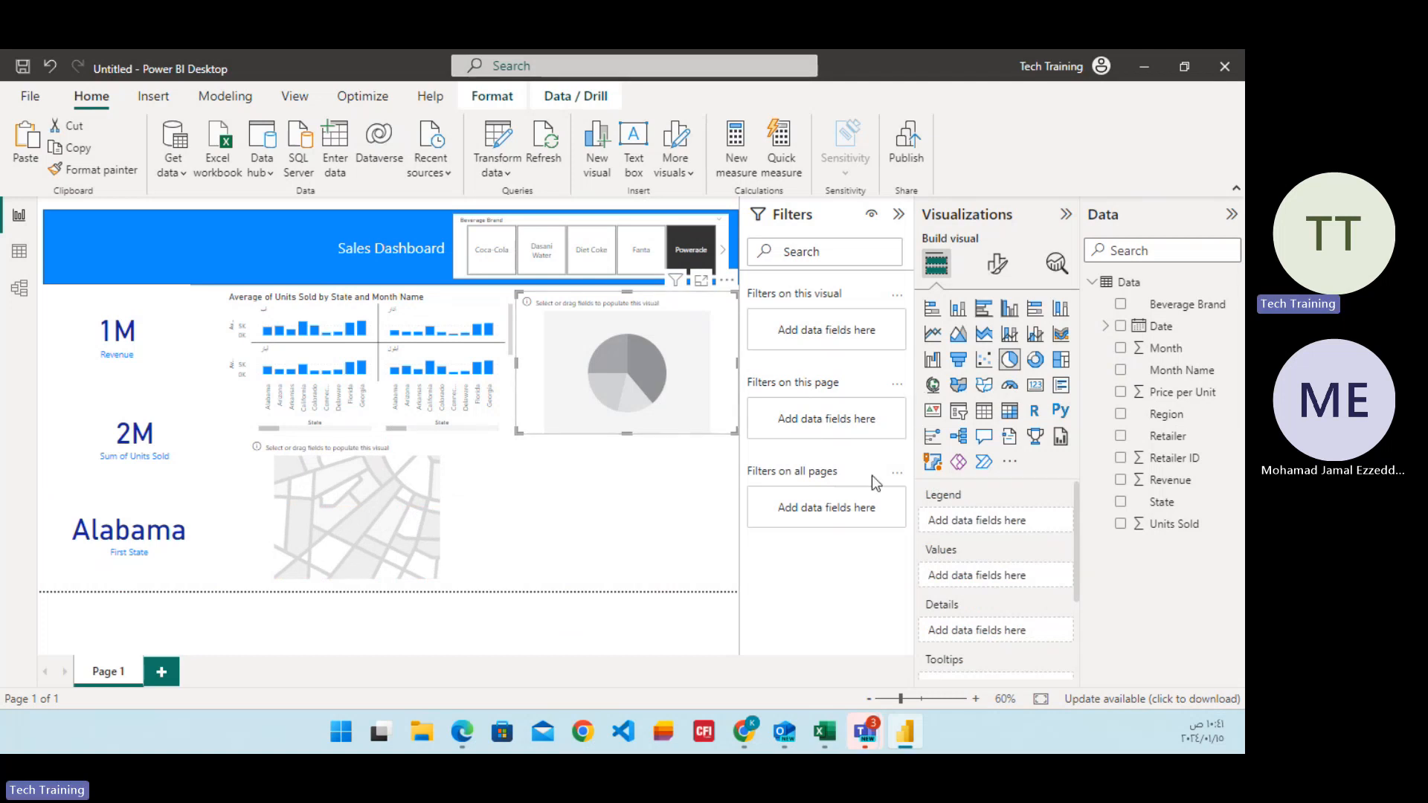
Add a bubble map visual to the empty canvas area below the pie chart.
left_click(618, 512)
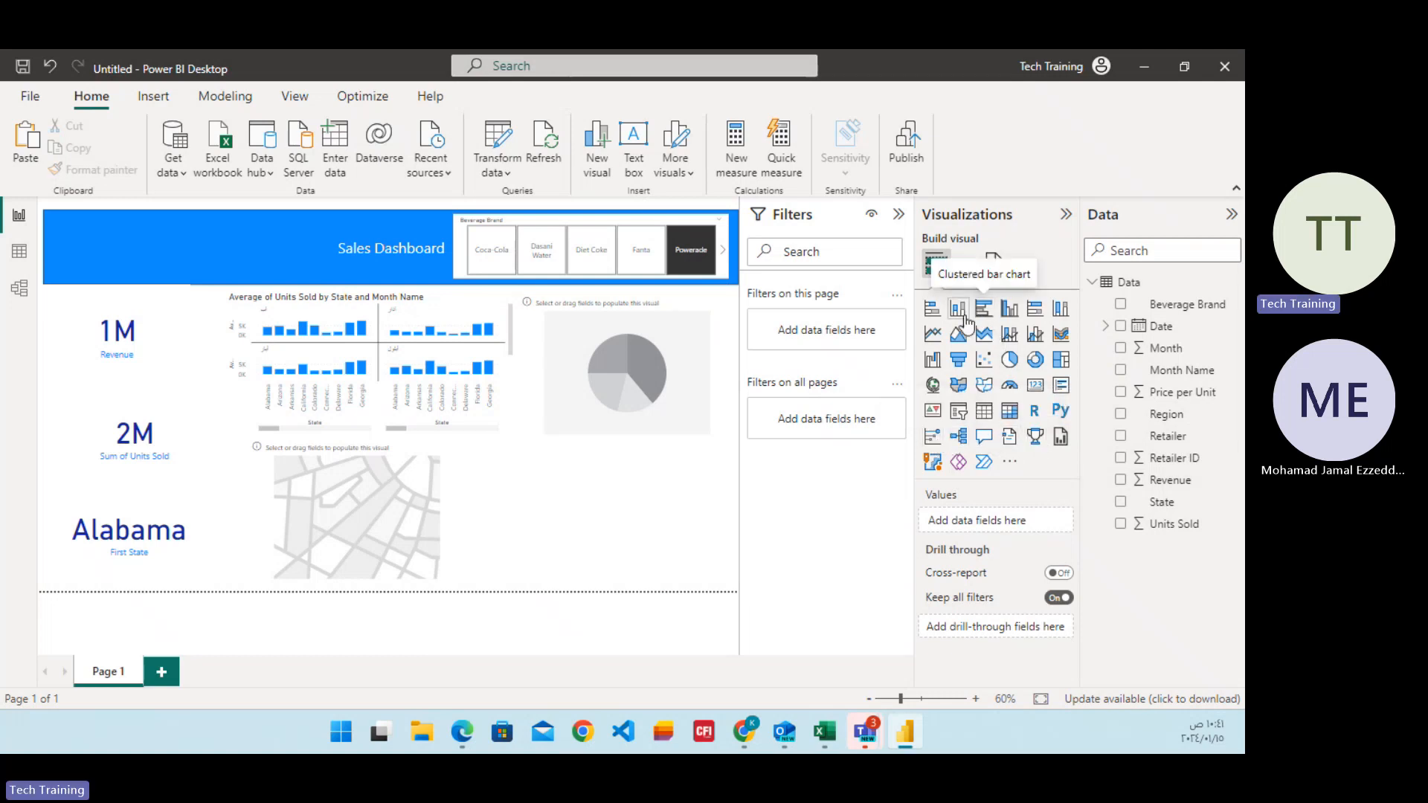
left_click(934, 386)
left_click_drag(632, 492, 627, 495)
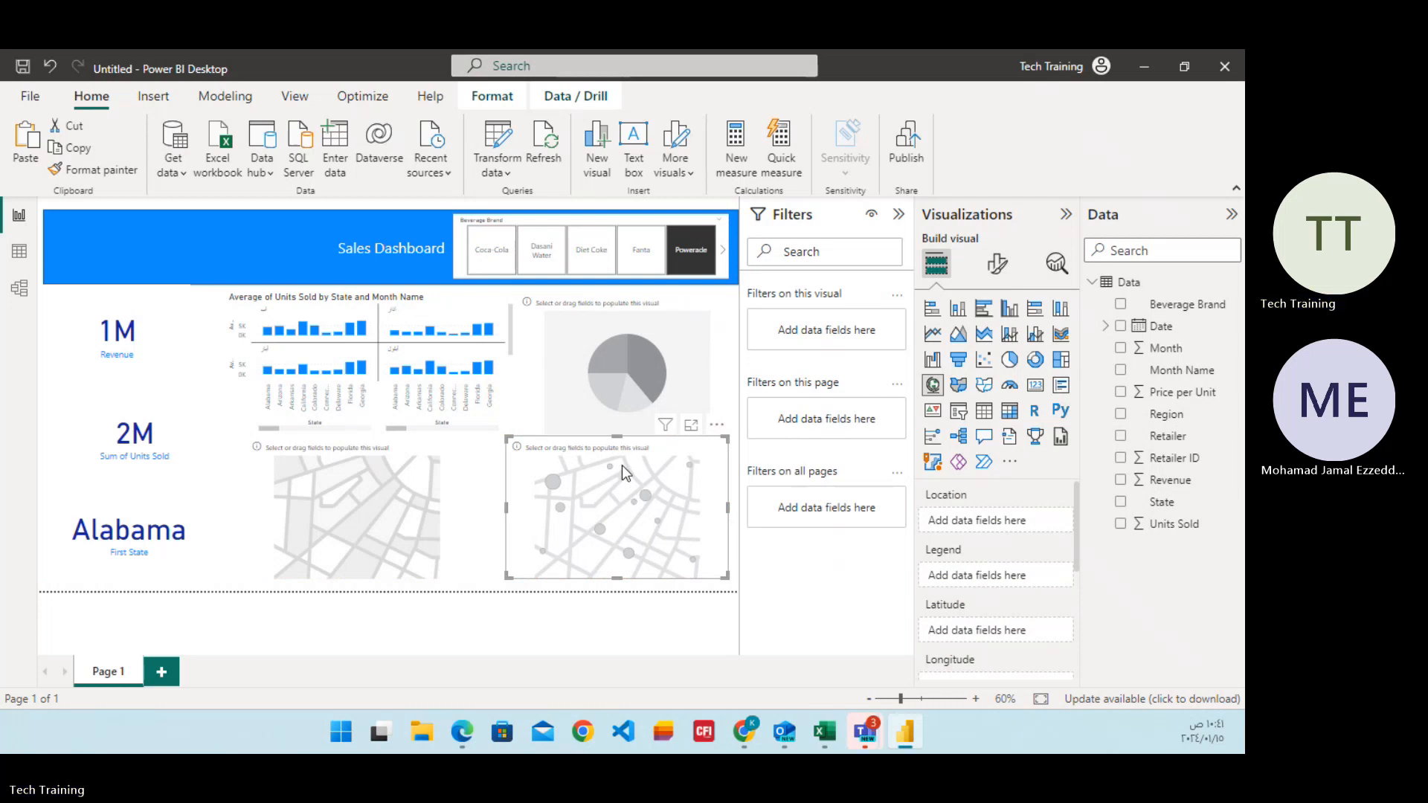
Fill the pie chart with Month Name as the legend and Revenue as the values.
left_click(672, 353)
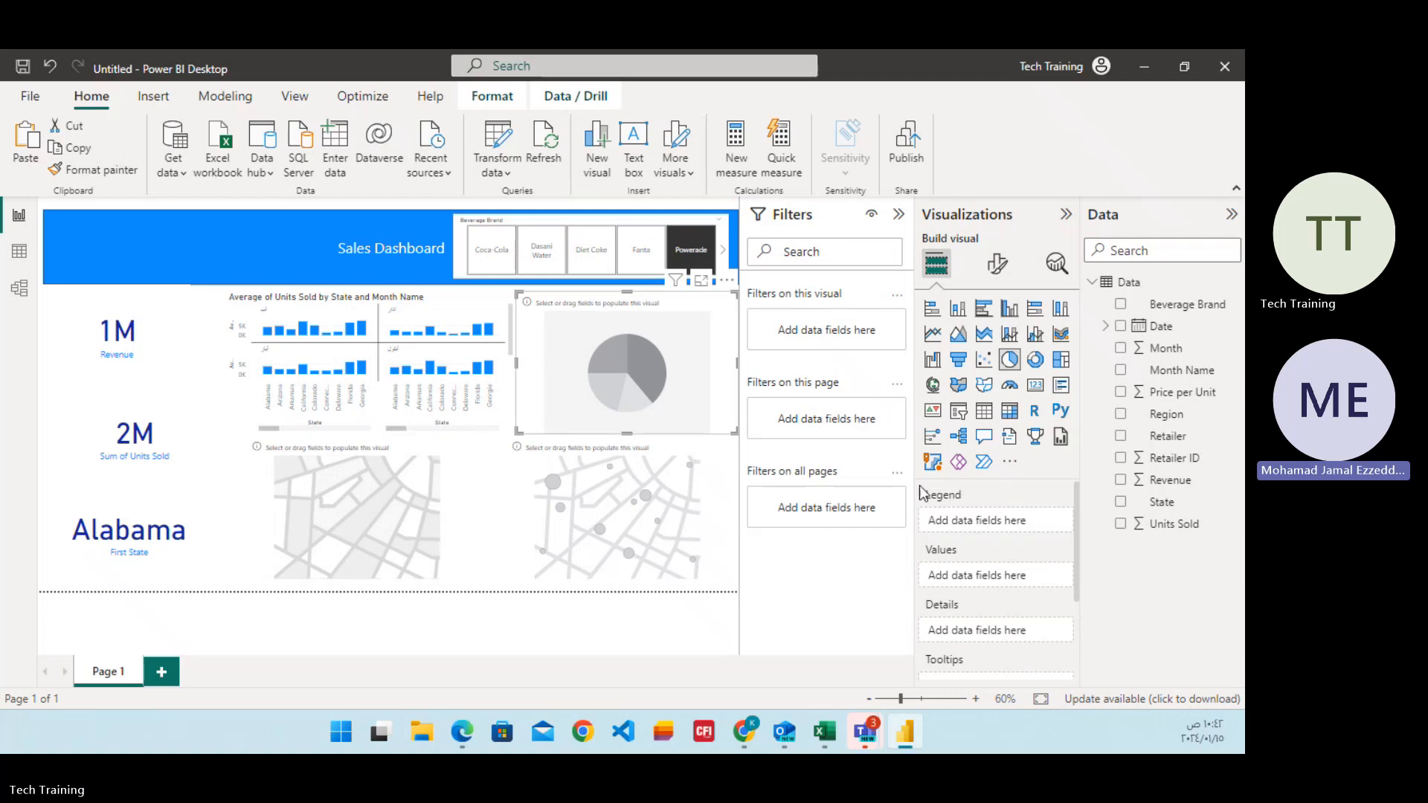
left_click(1120, 371)
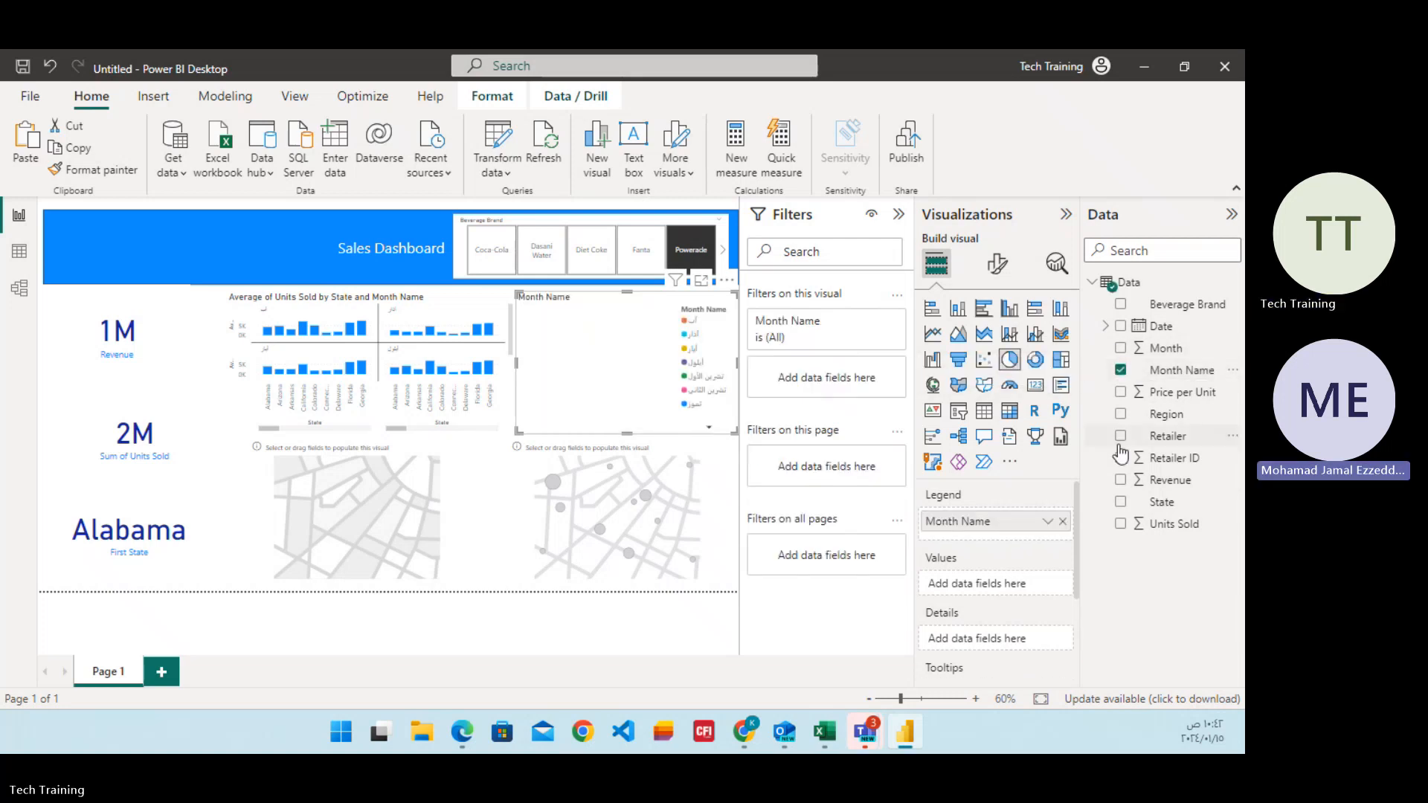
left_click(1121, 480)
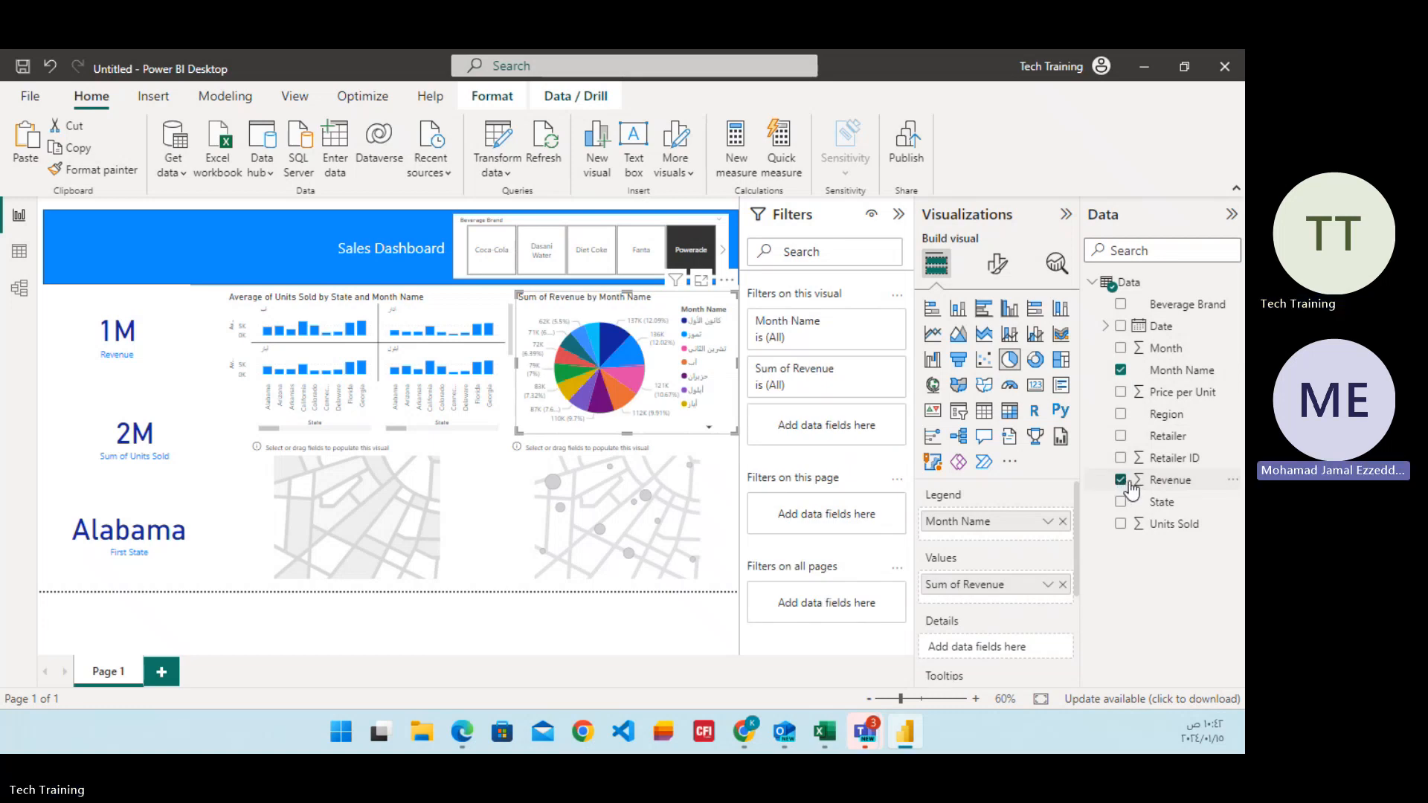
Try State as the filled map's location, remove it, and use Region as legend with Units Sold as color saturation instead.
left_click(382, 494)
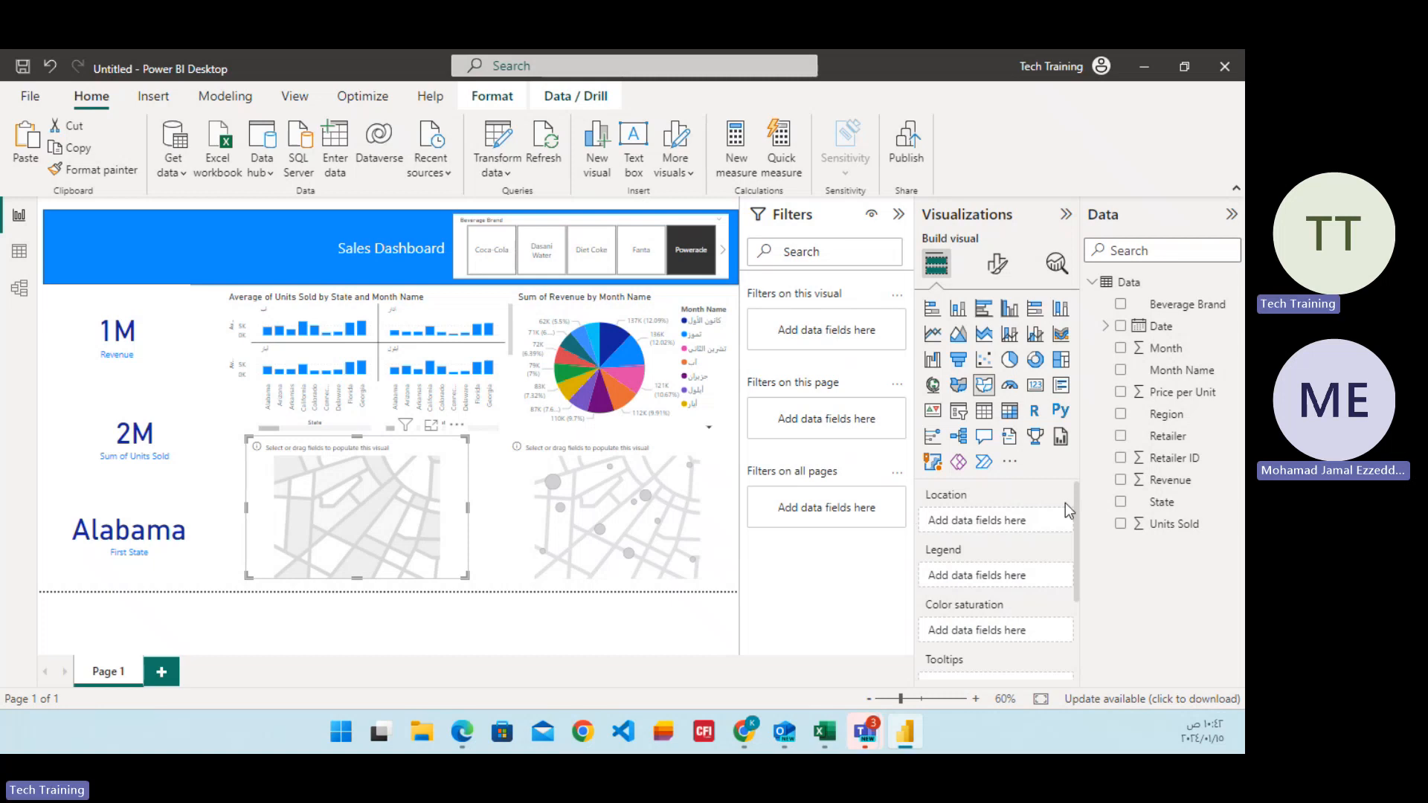
left_click(1120, 503)
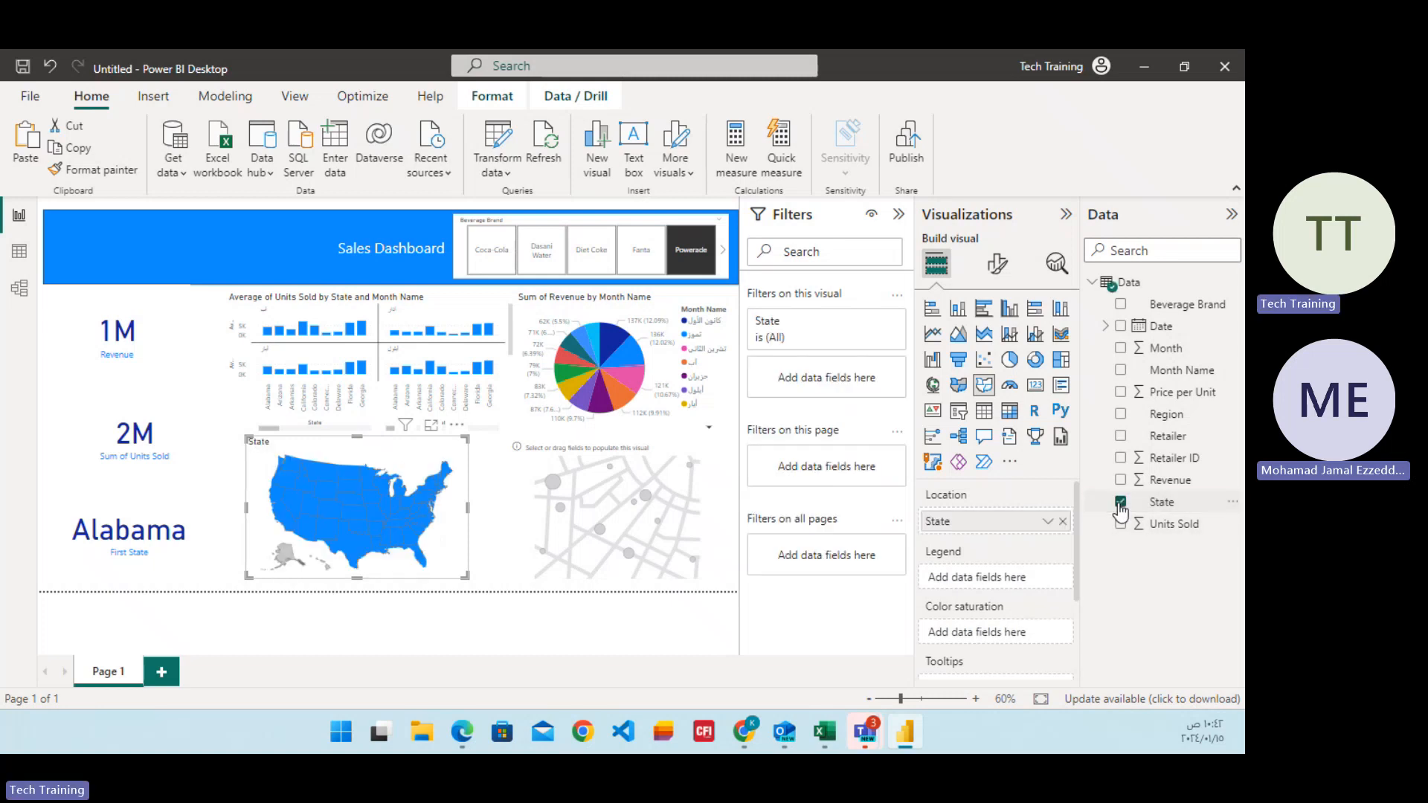
left_click(1120, 503)
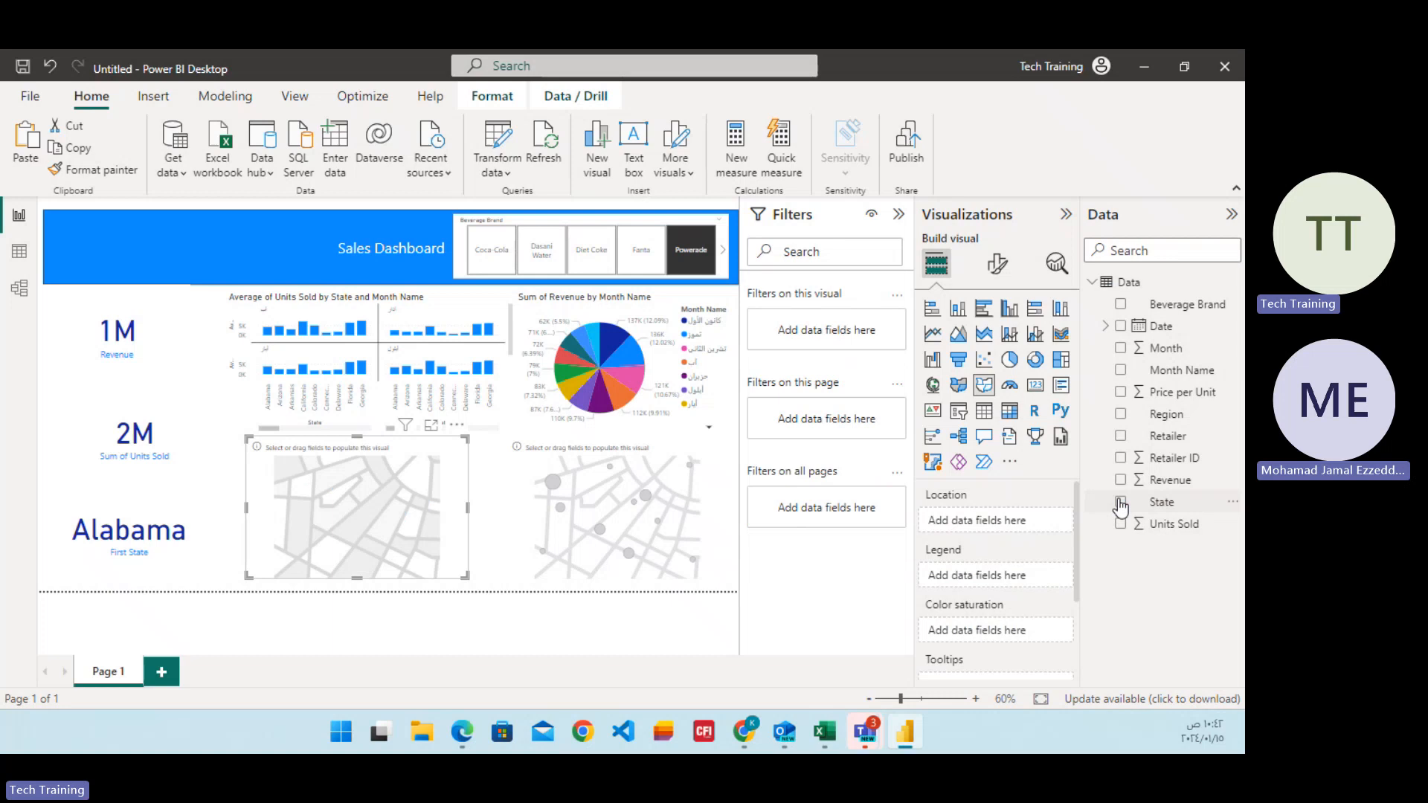
left_click(1122, 415)
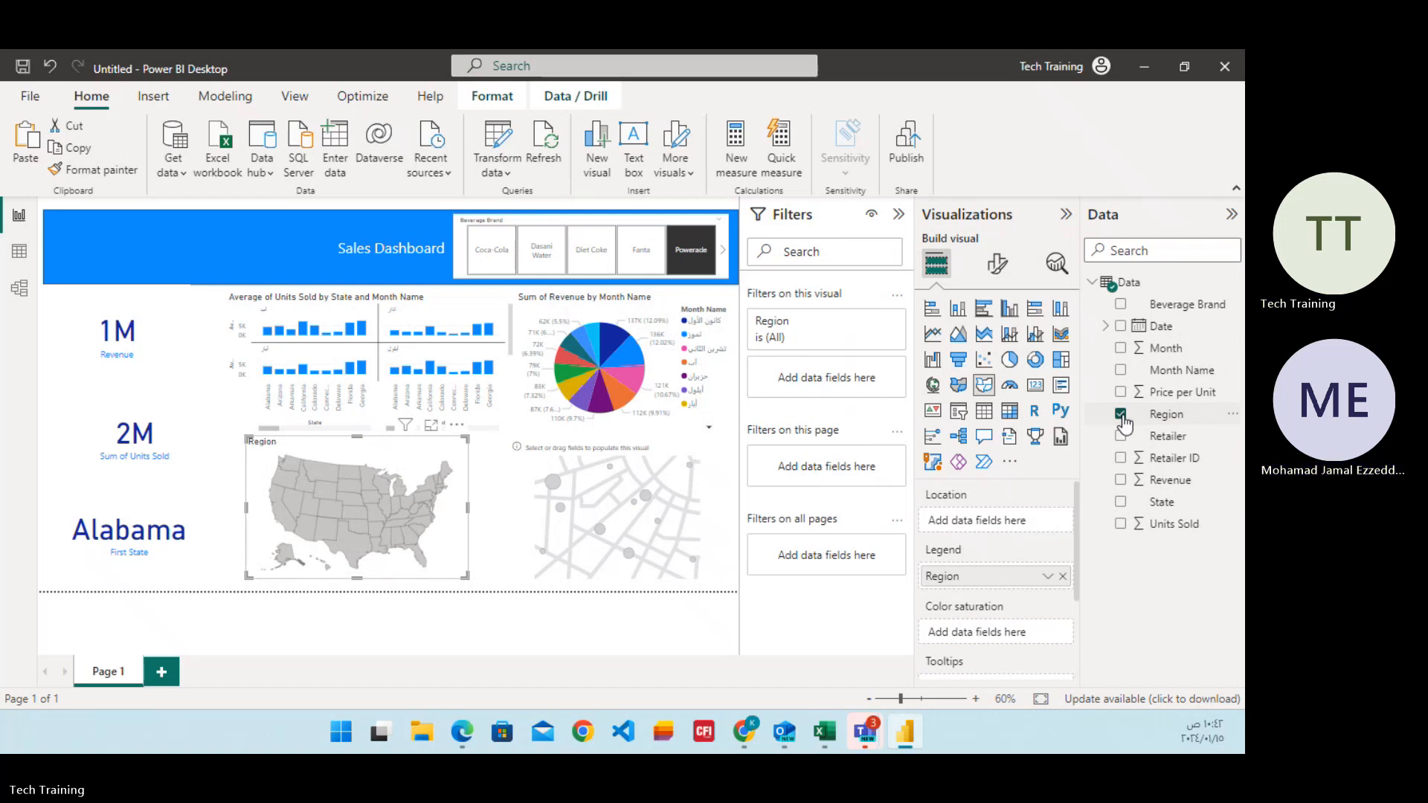
left_click(1120, 525)
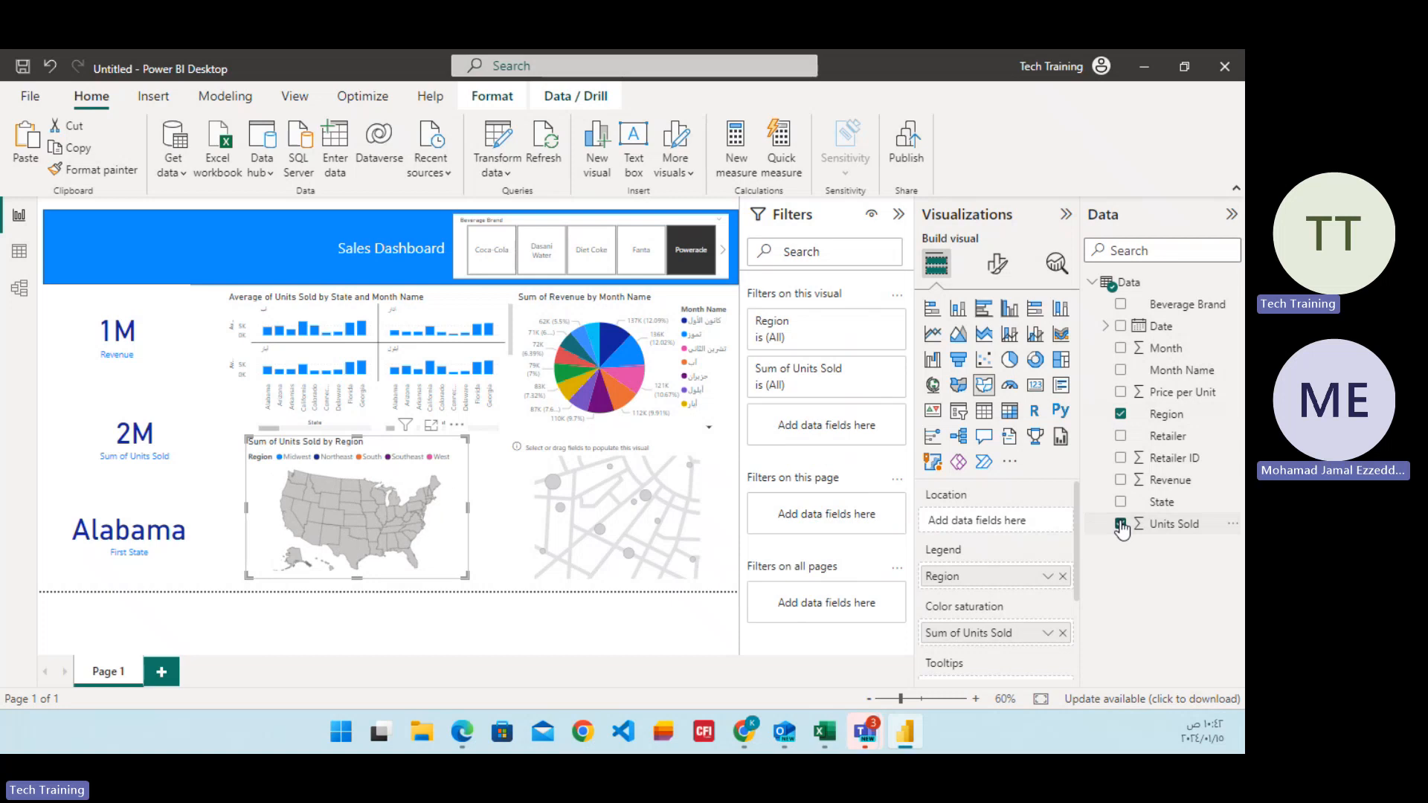
Fill the bubble map with State as the location and Units Sold as the measure.
left_click(659, 541)
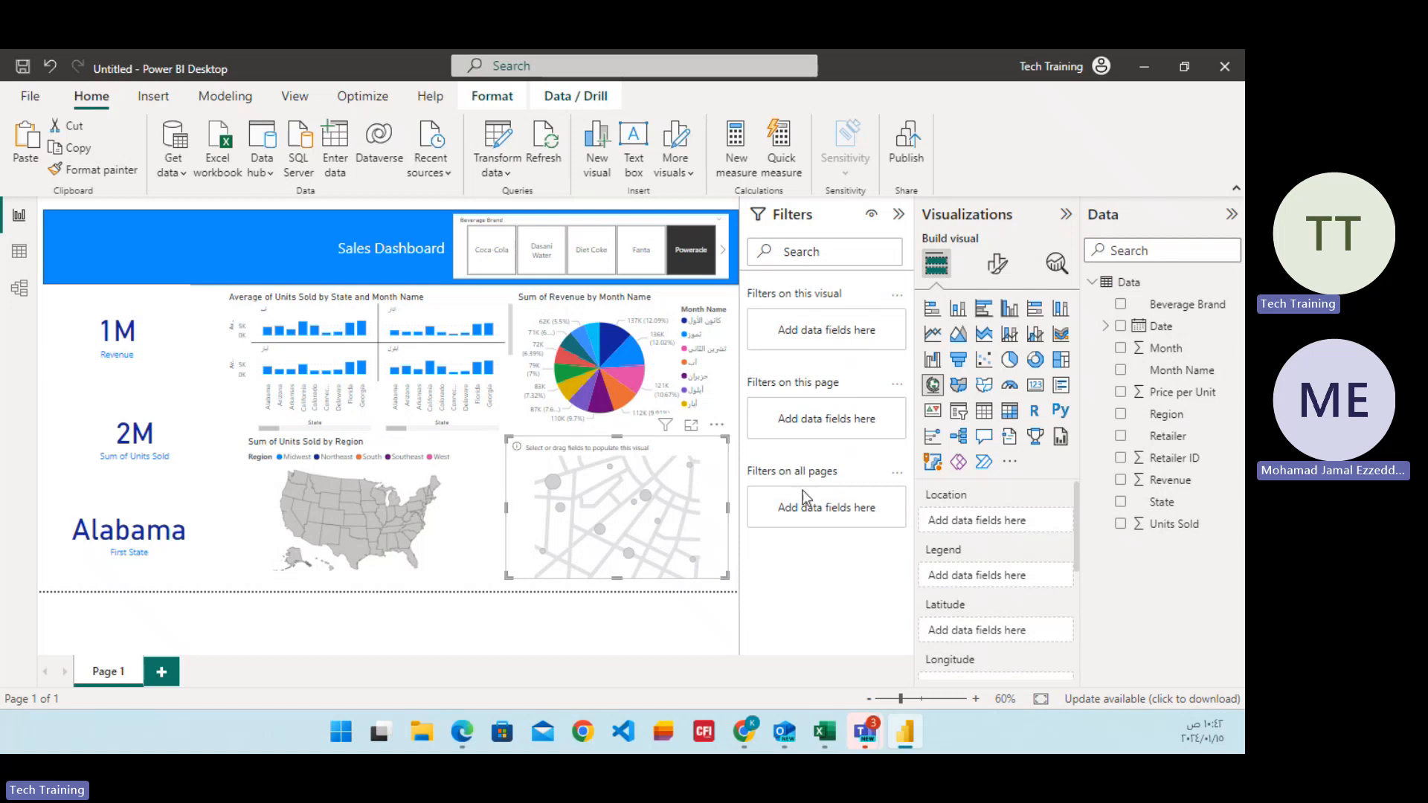
left_click(1121, 502)
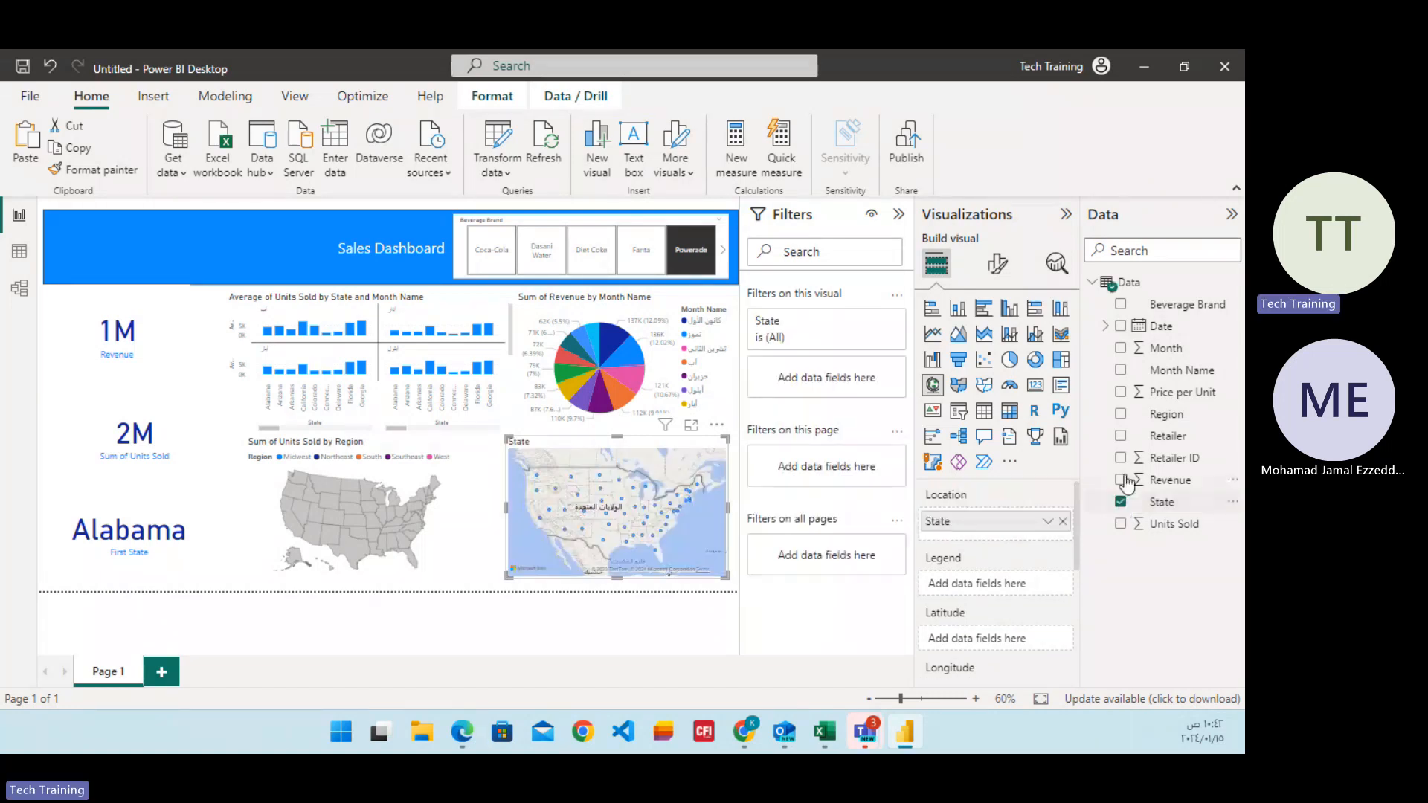
left_click(1121, 523)
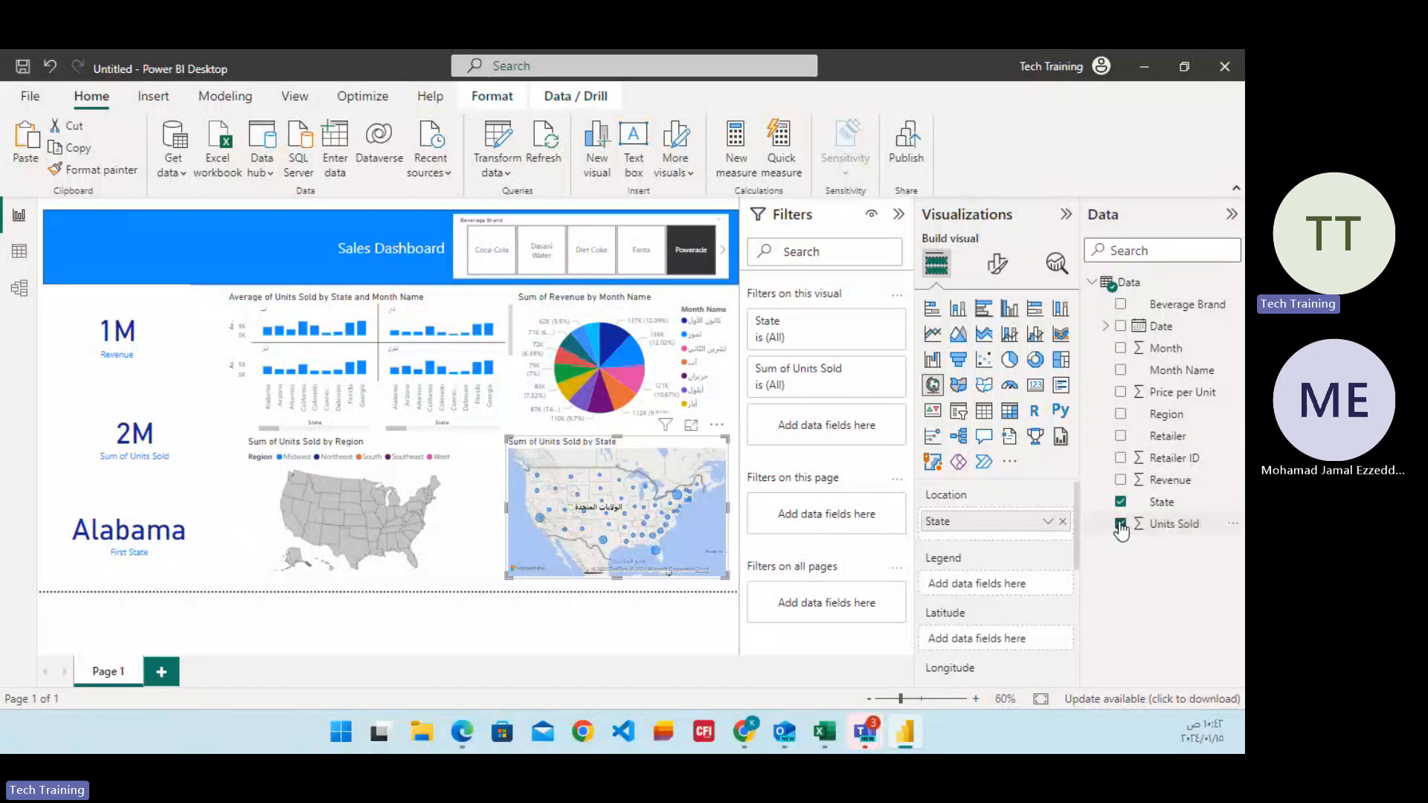
Delete the filled map, the Revenue pie chart and the Units Sold column chart, keeping only the bubble map.
left_click(412, 496)
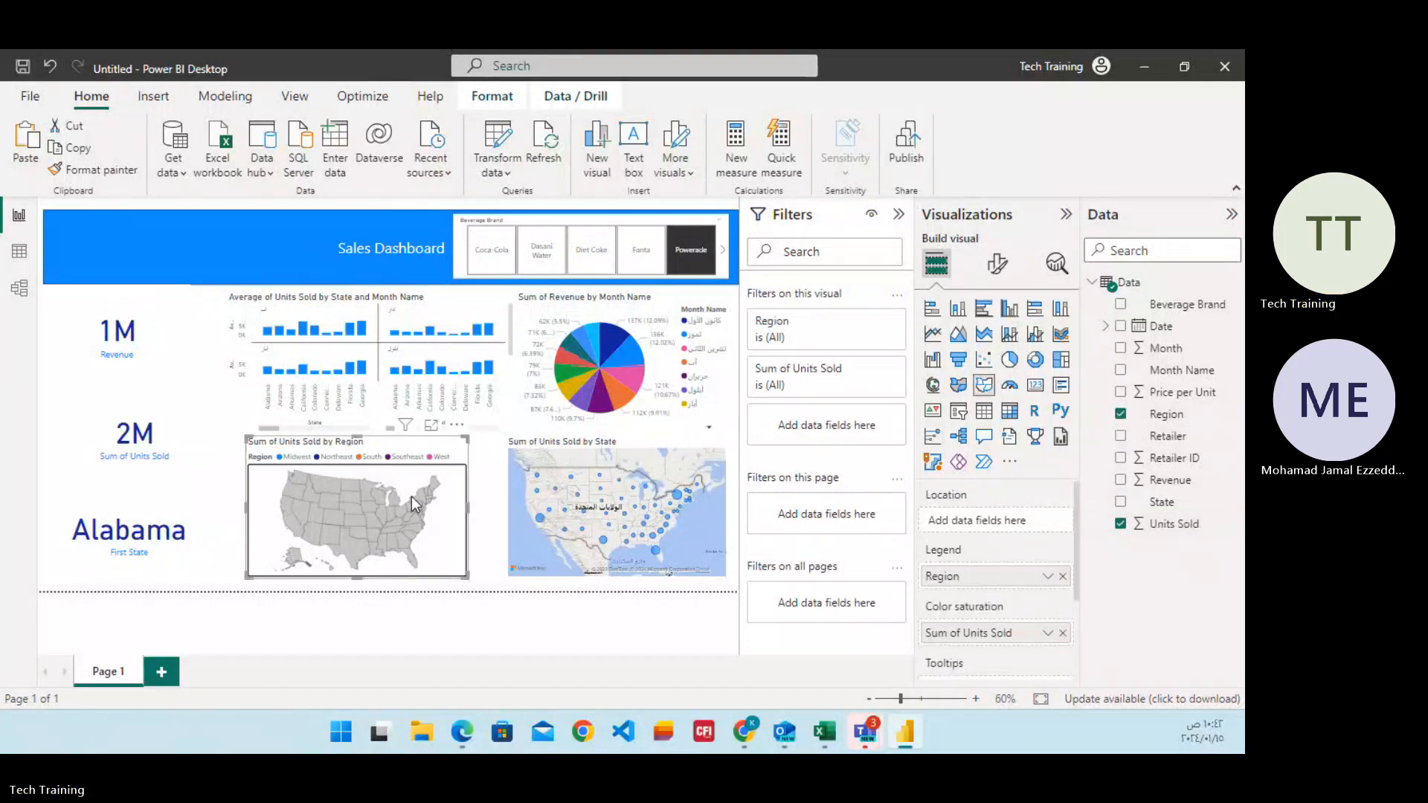
key("Delete")
left_click(558, 377)
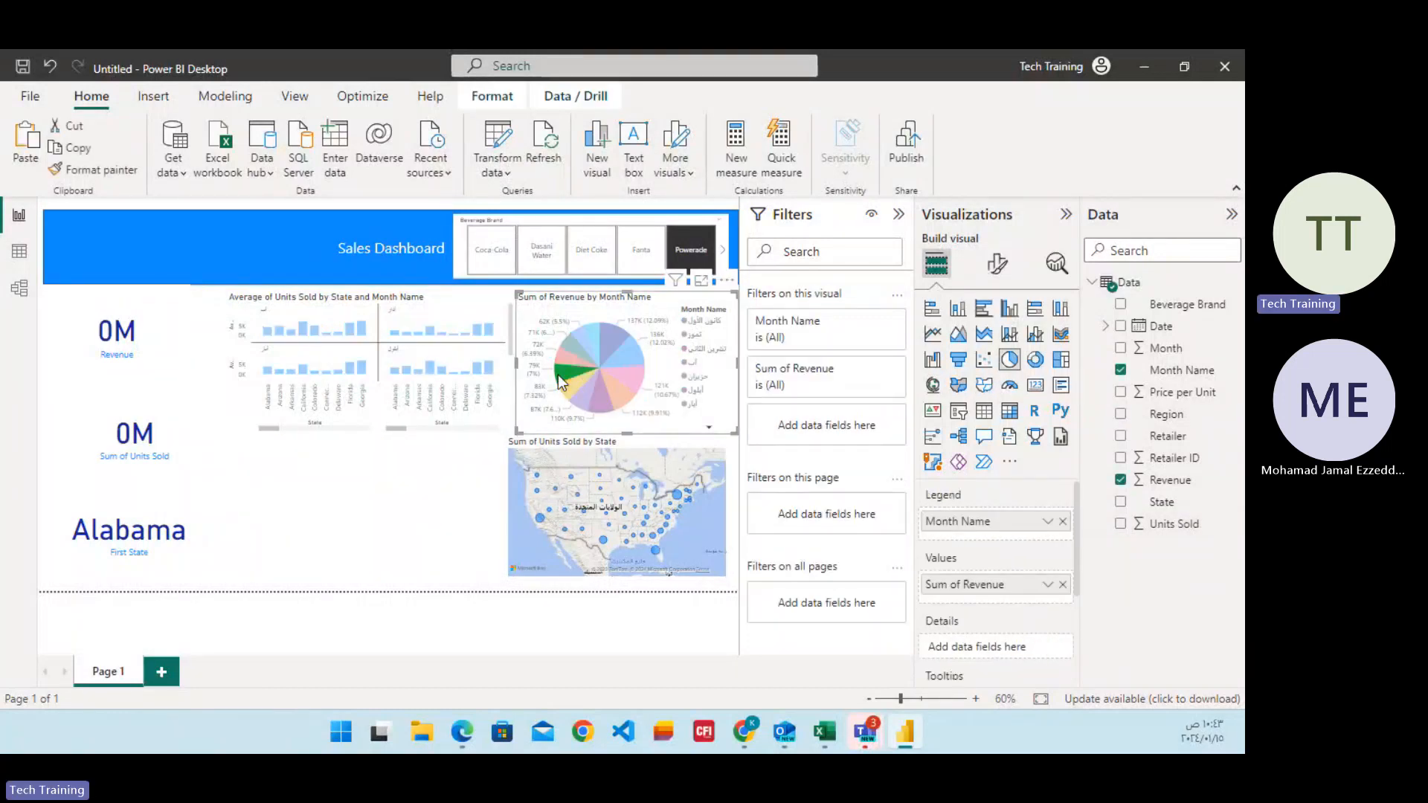
key("Delete")
left_click(498, 377)
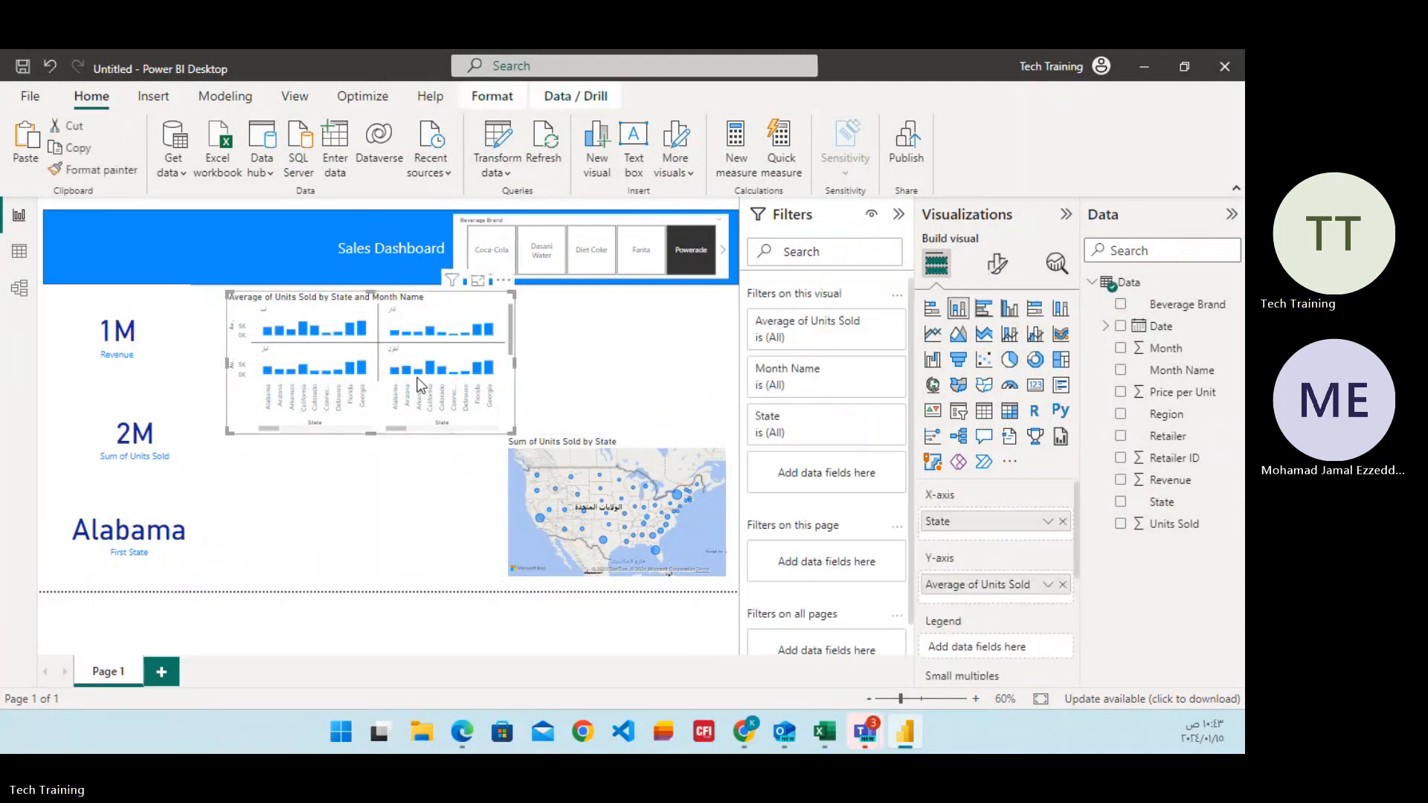
key("Delete")
Enlarge the Units Sold by State map to fill the area between the cards and the banner.
left_click(554, 521)
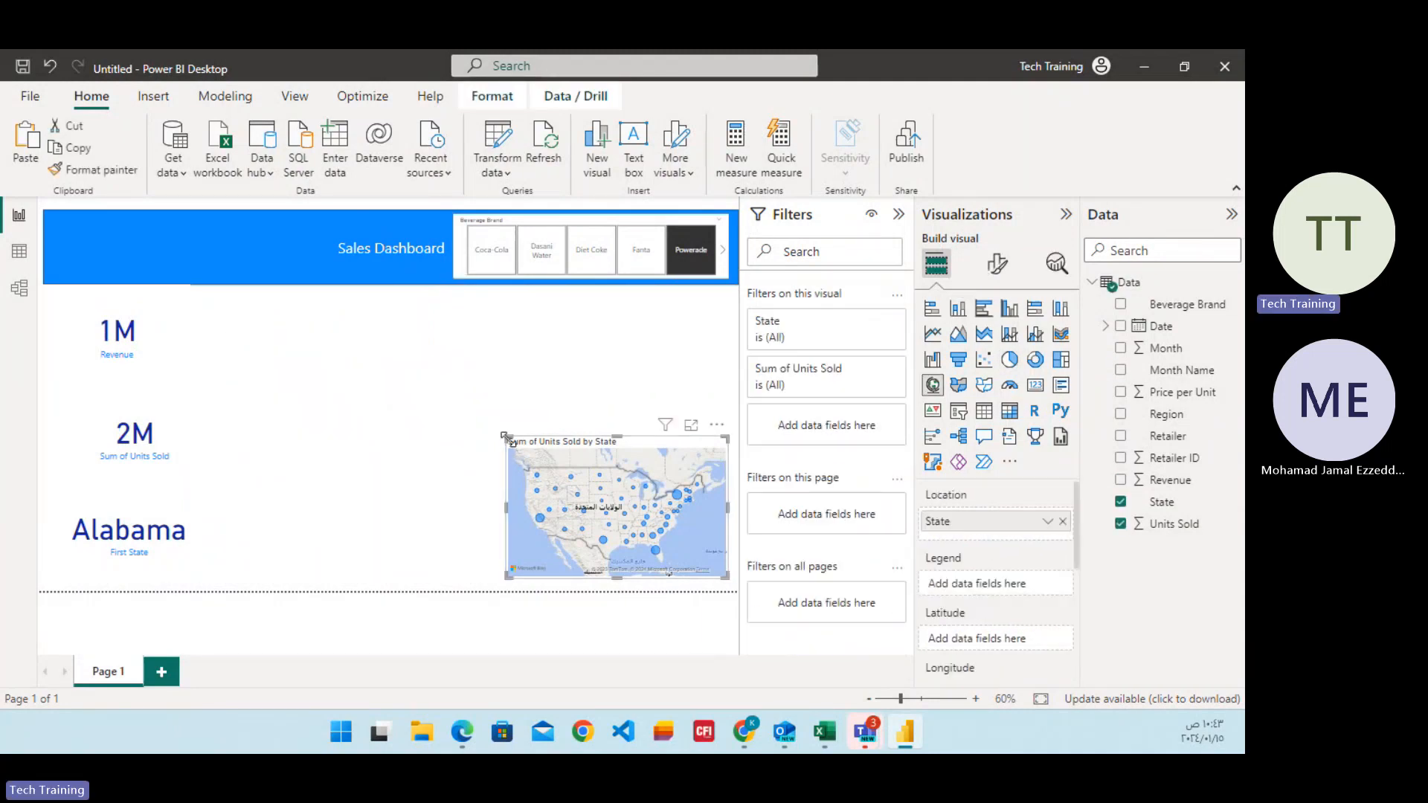
left_click_drag(507, 436, 217, 301)
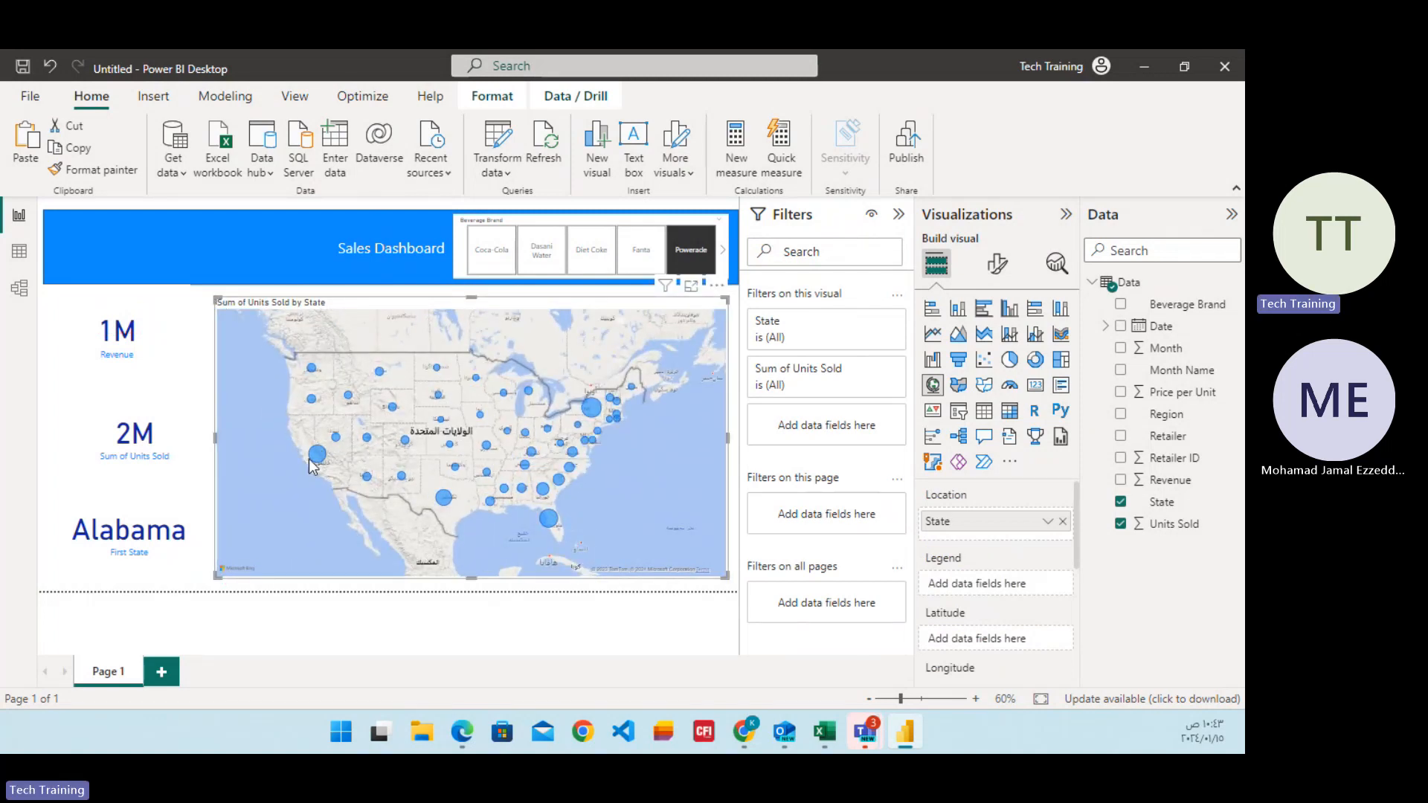
mouse_move(315, 464)
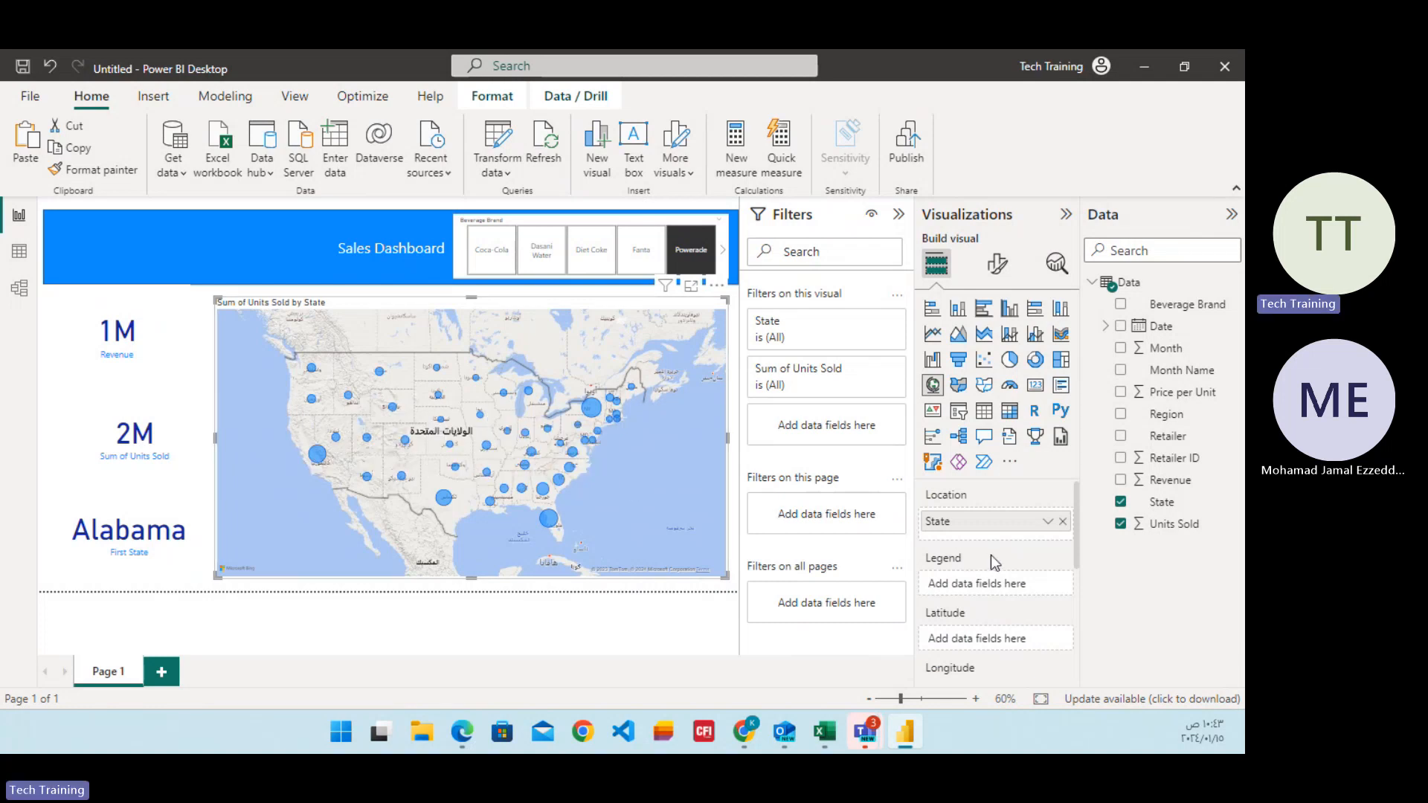
scroll(993, 551, "down", 1)
scroll(993, 544, "up", 1)
left_click(1048, 523)
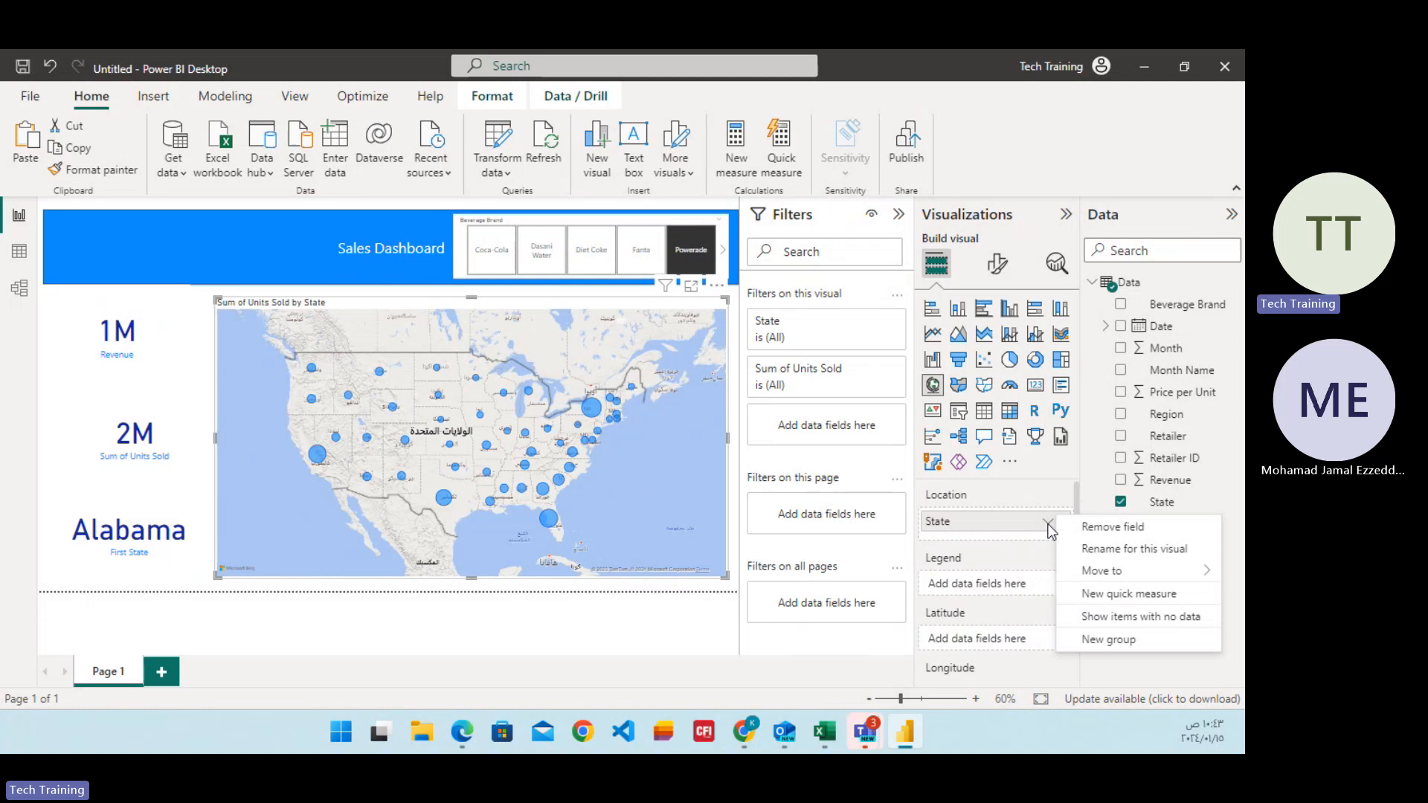
Try the Aerial style on the Units Sold by State map, then set the style back to Road.
left_click(1000, 268)
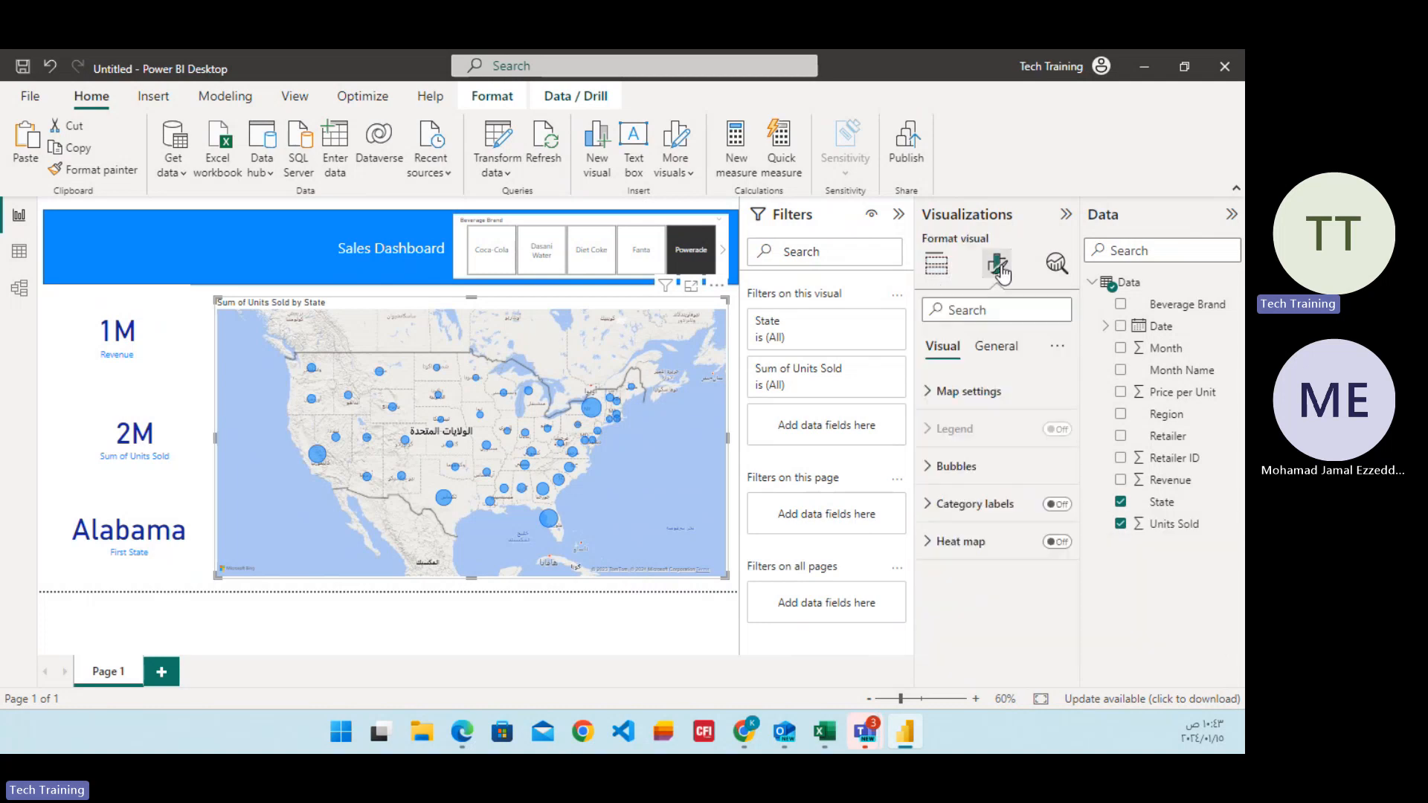
left_click(934, 402)
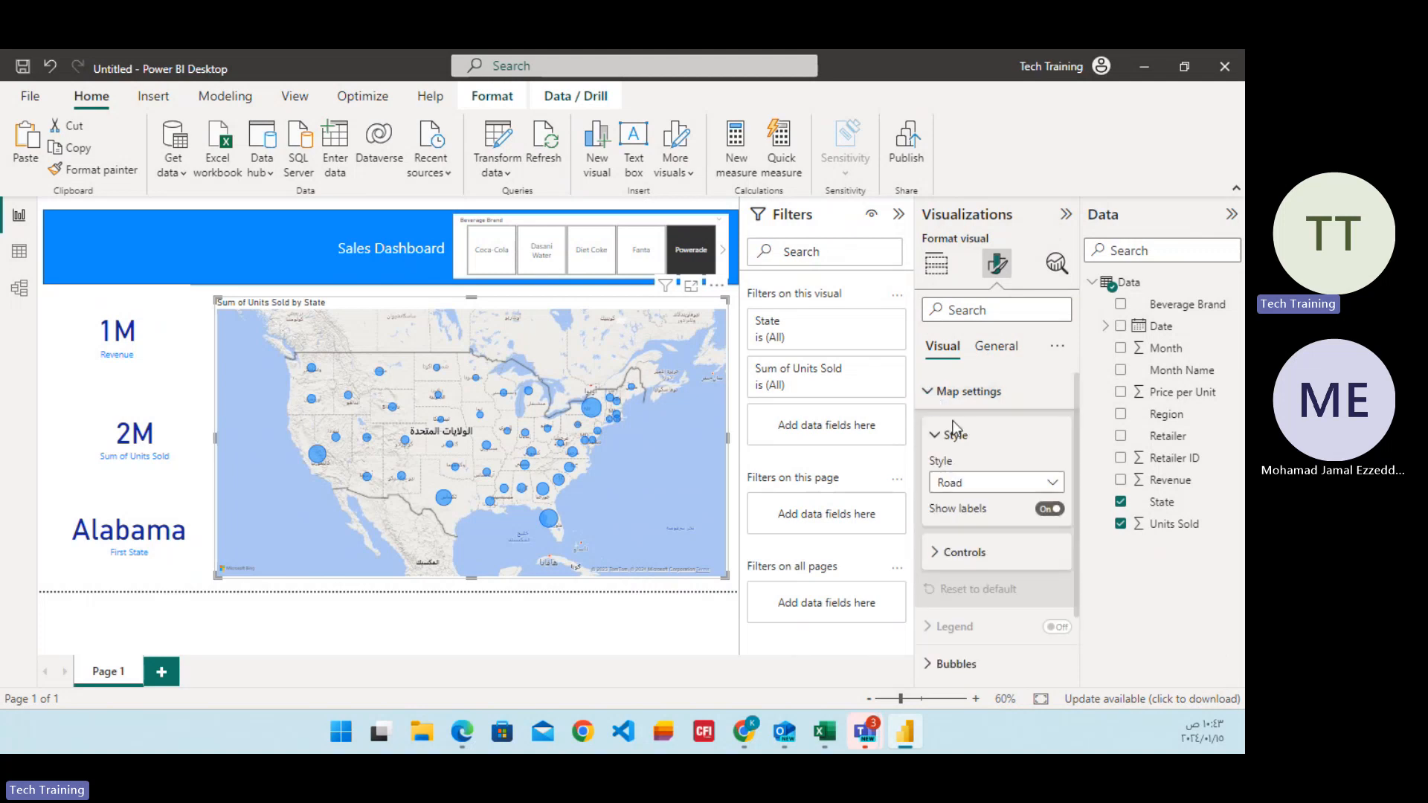
left_click(1004, 483)
left_click(979, 507)
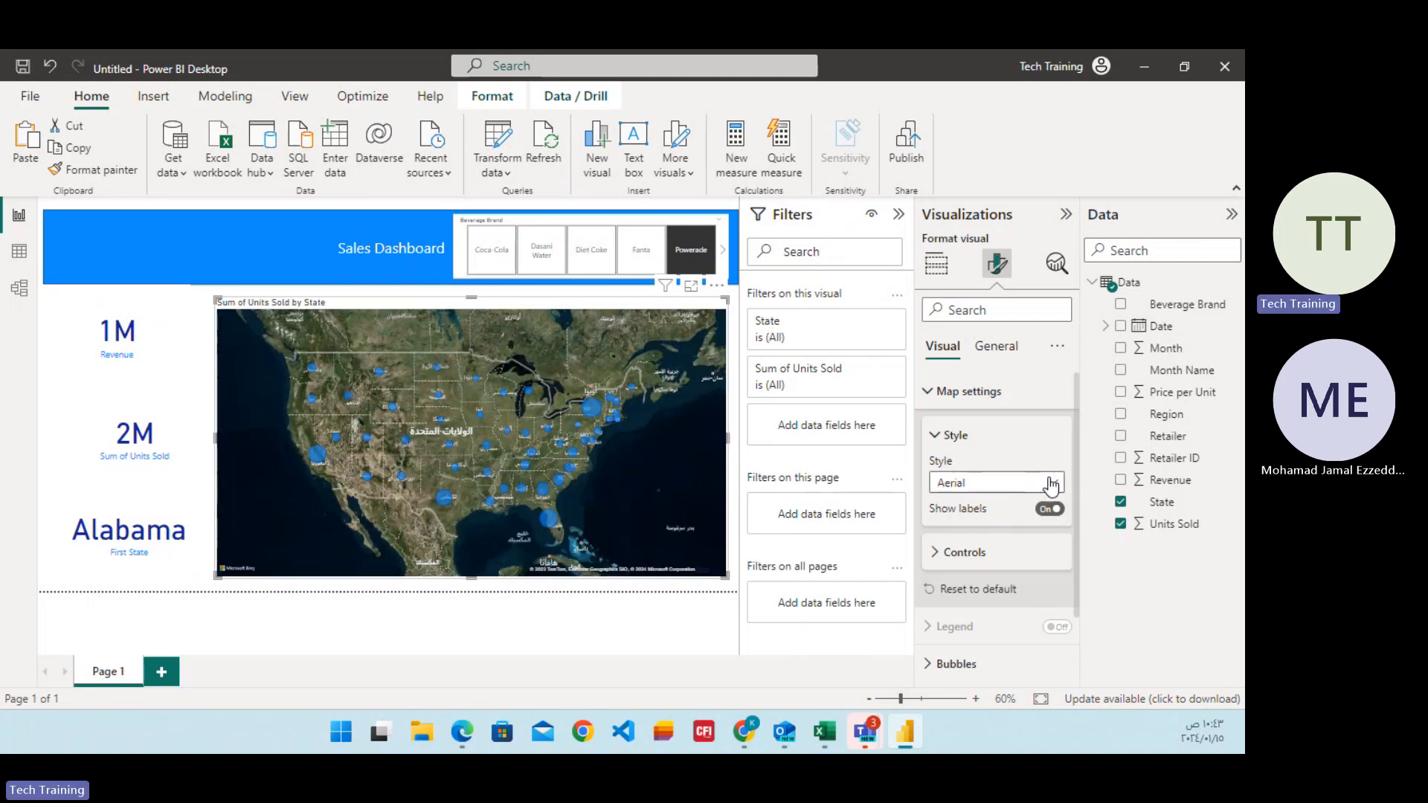
left_click(992, 484)
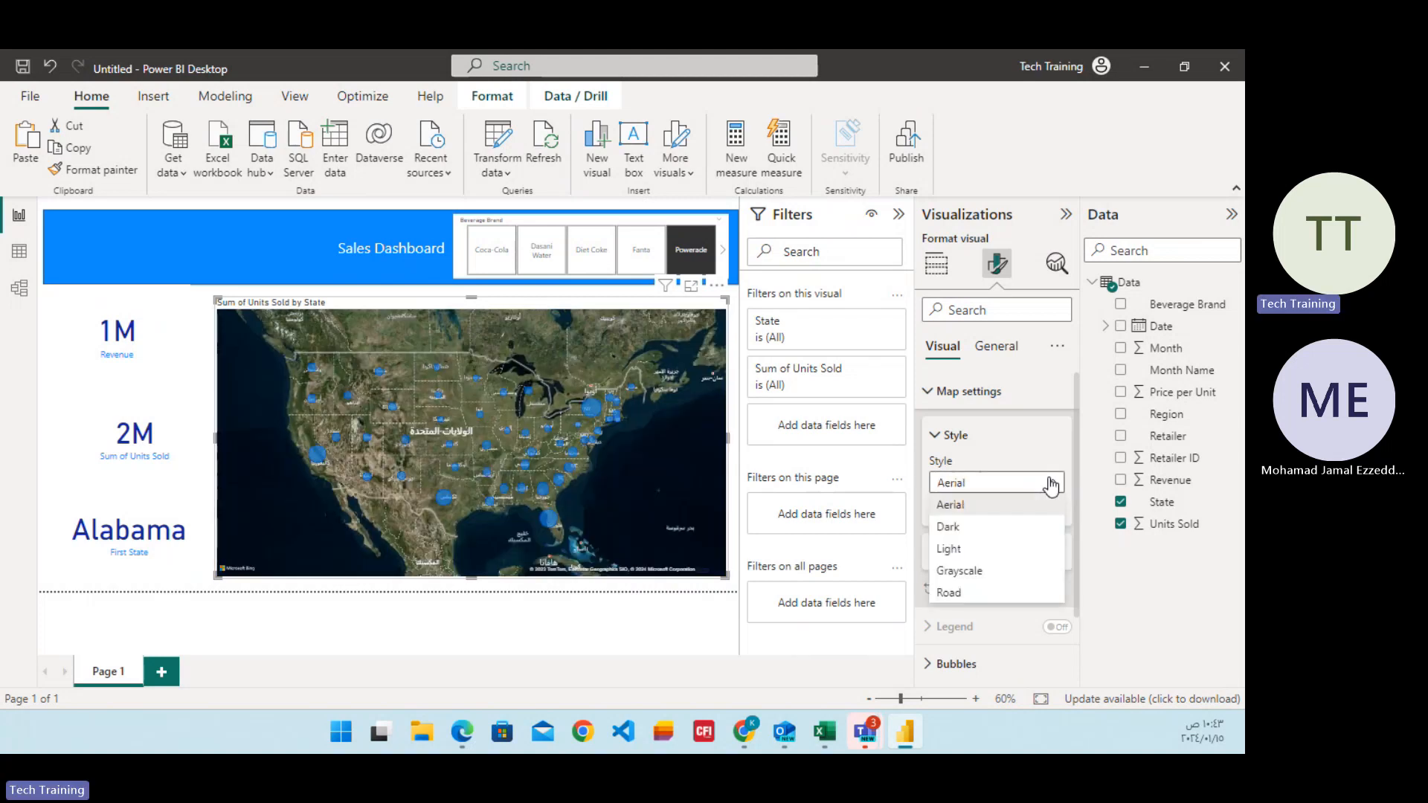
left_click(964, 595)
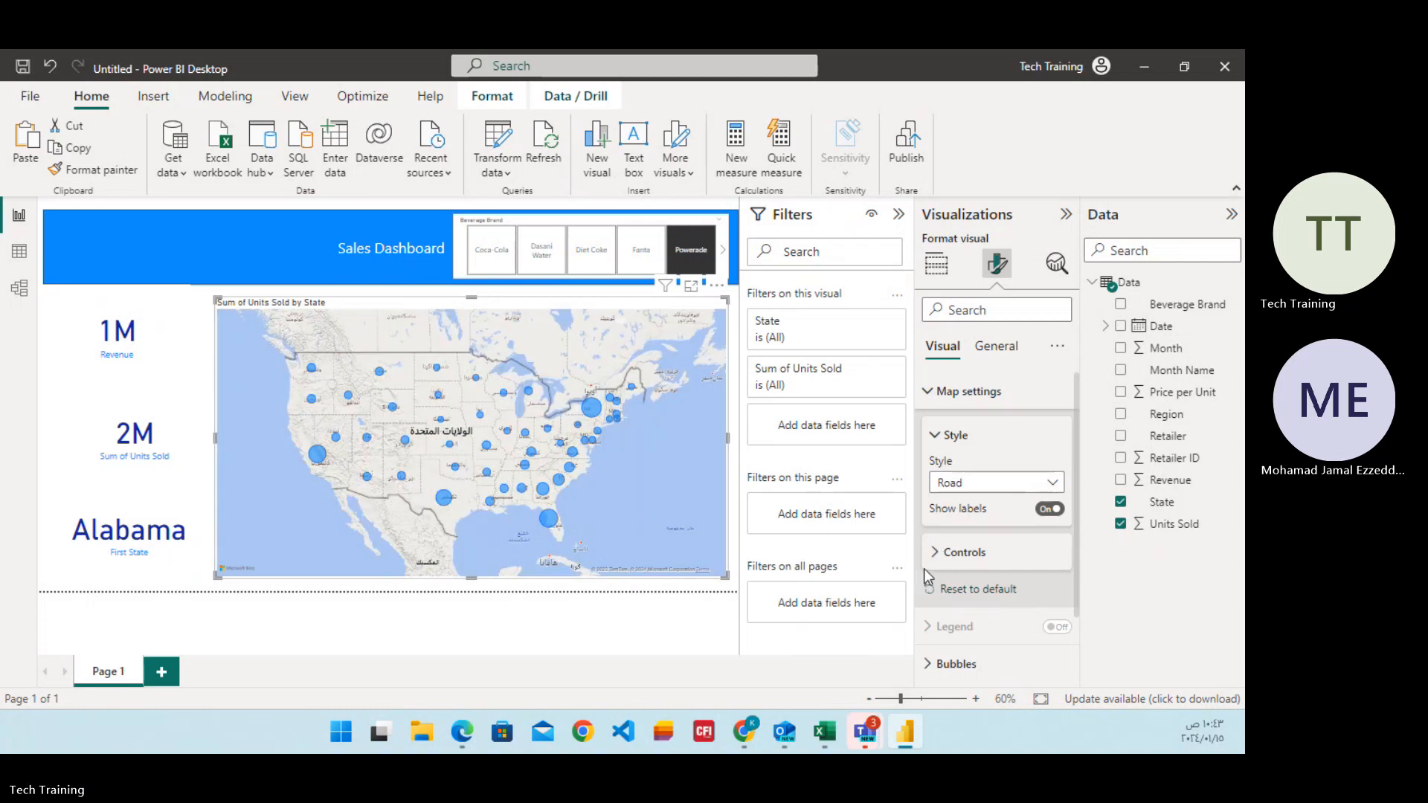
Turn on the zoom buttons for the Units Sold by State map and check its geocoding culture options.
left_click(934, 552)
scroll(967, 551, "down", 1)
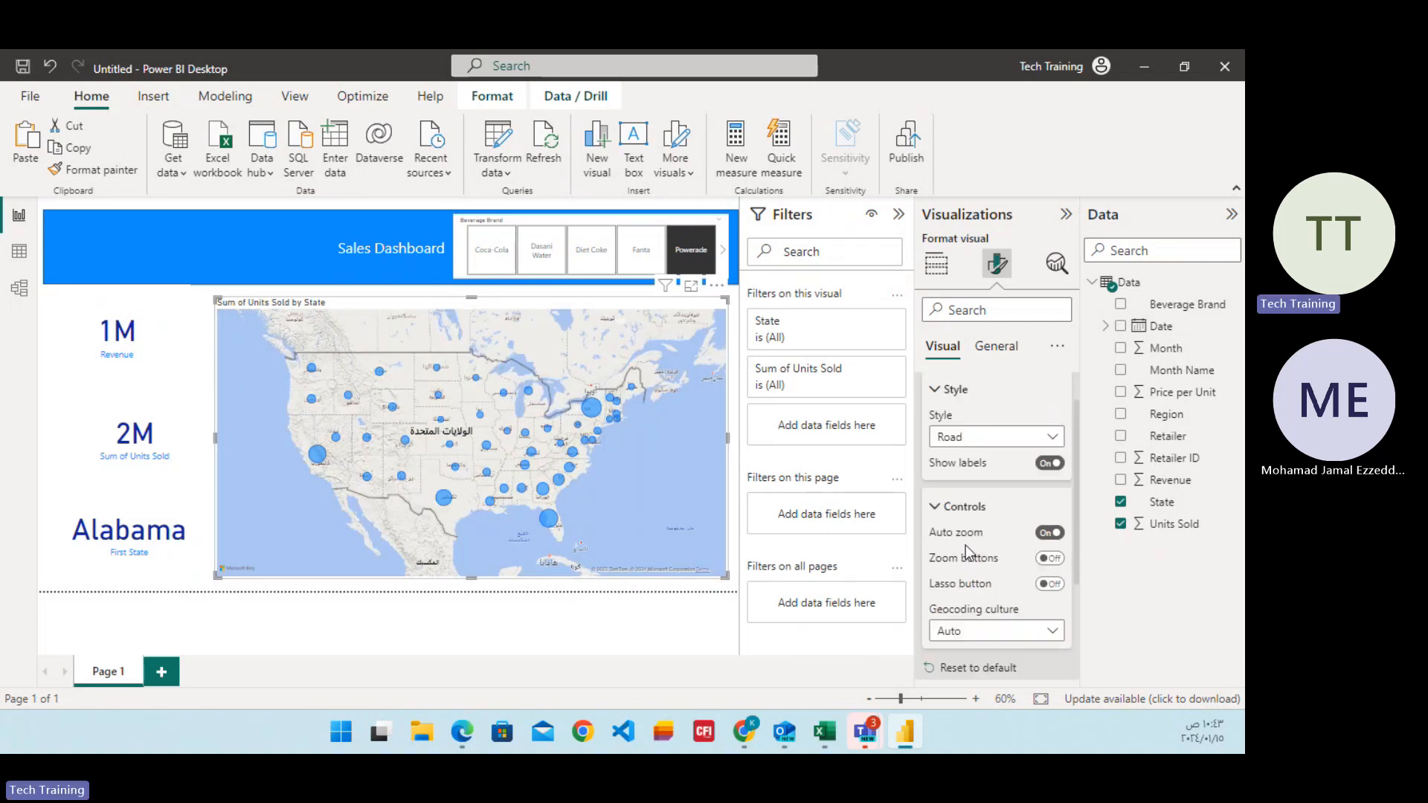
left_click(1047, 560)
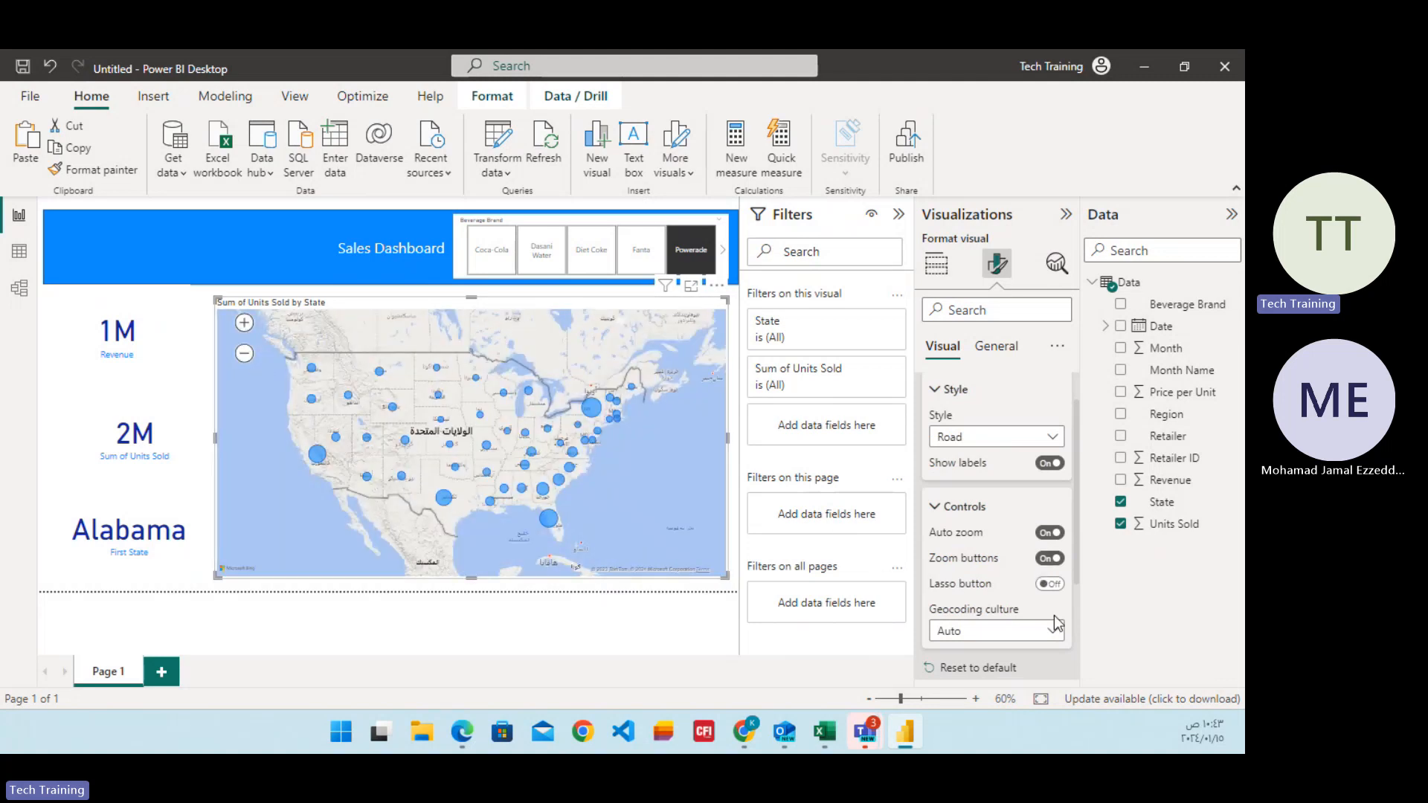
scroll(1034, 558, "down", 2)
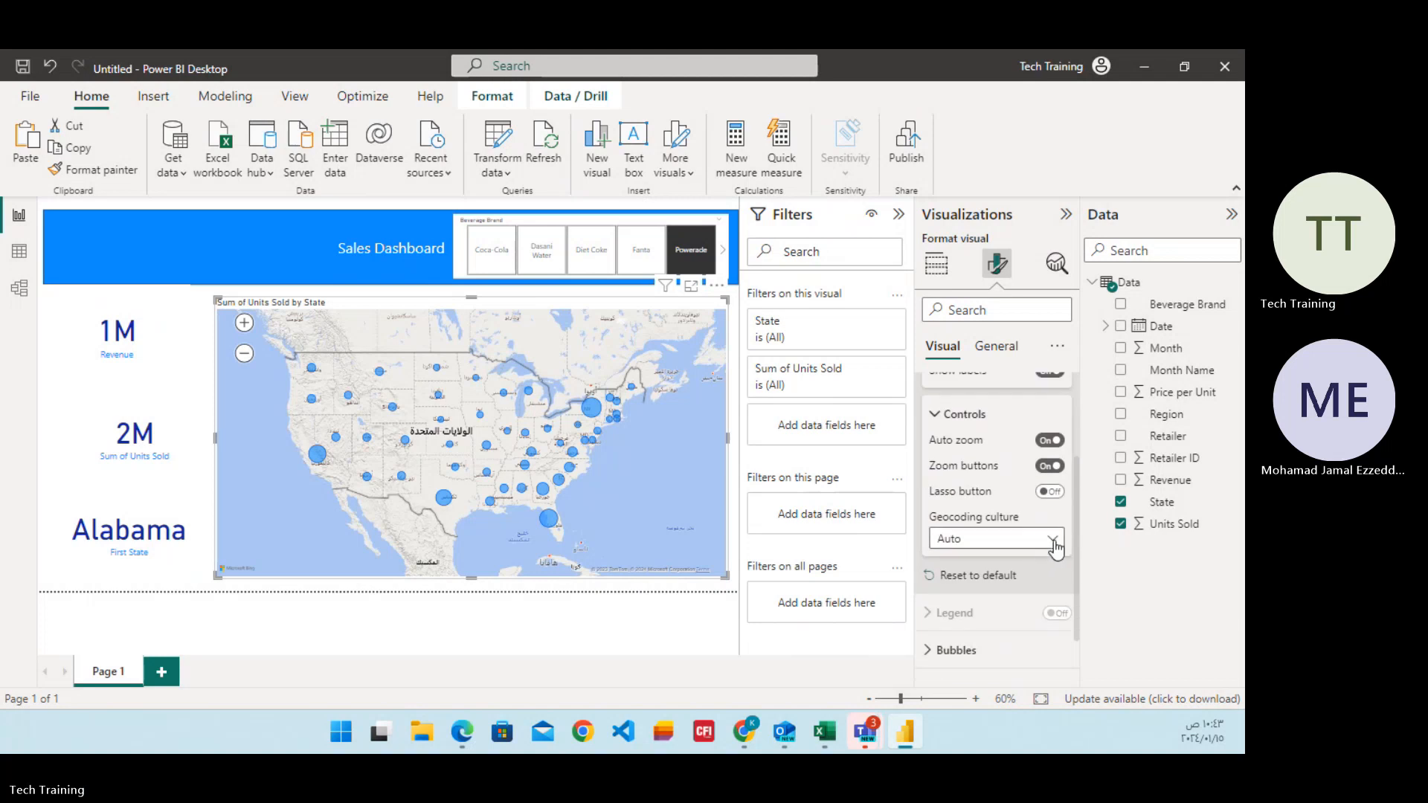
left_click(1054, 541)
left_click(1057, 547)
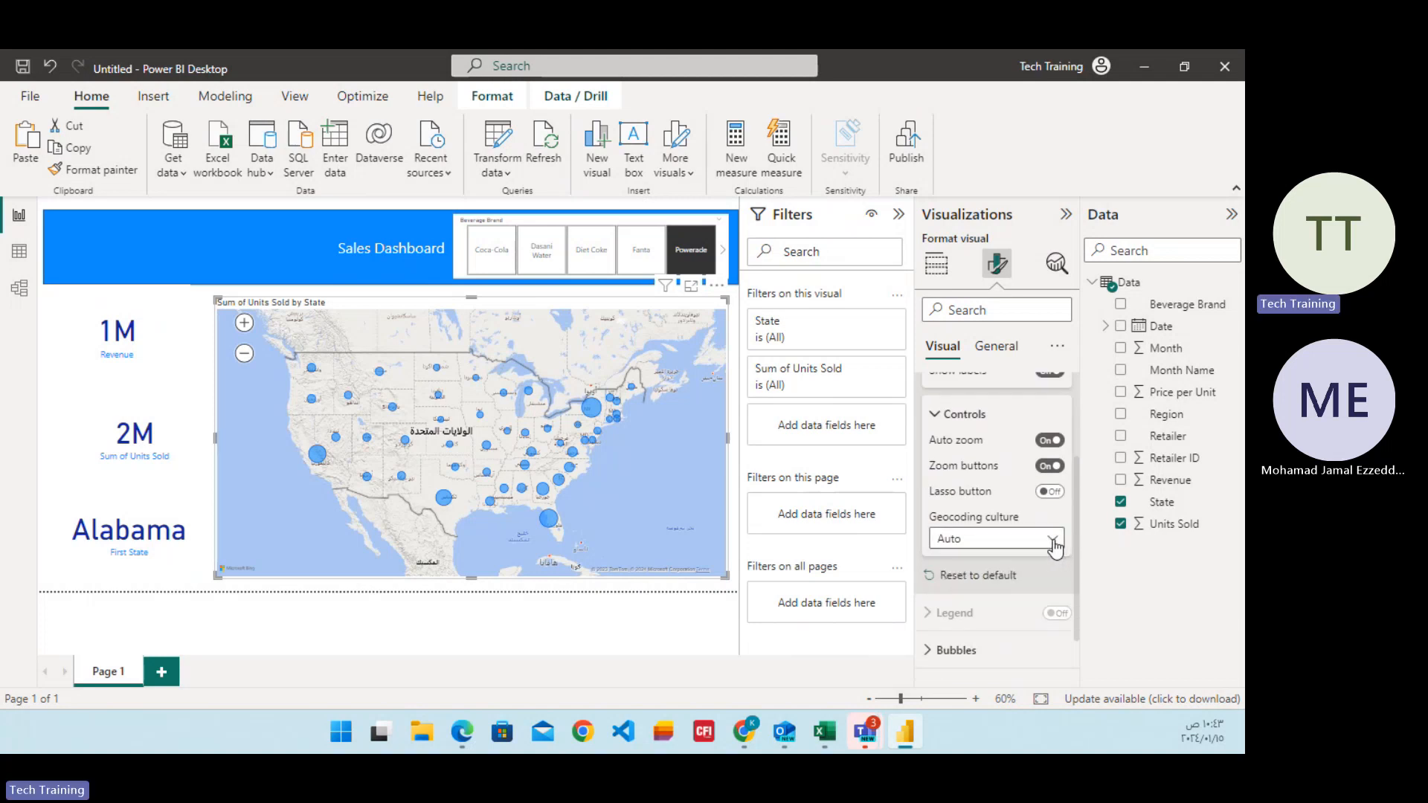
Set the bubble size on the Units Sold by State map to 10 px.
scroll(1027, 565, "down", 1)
left_click(933, 587)
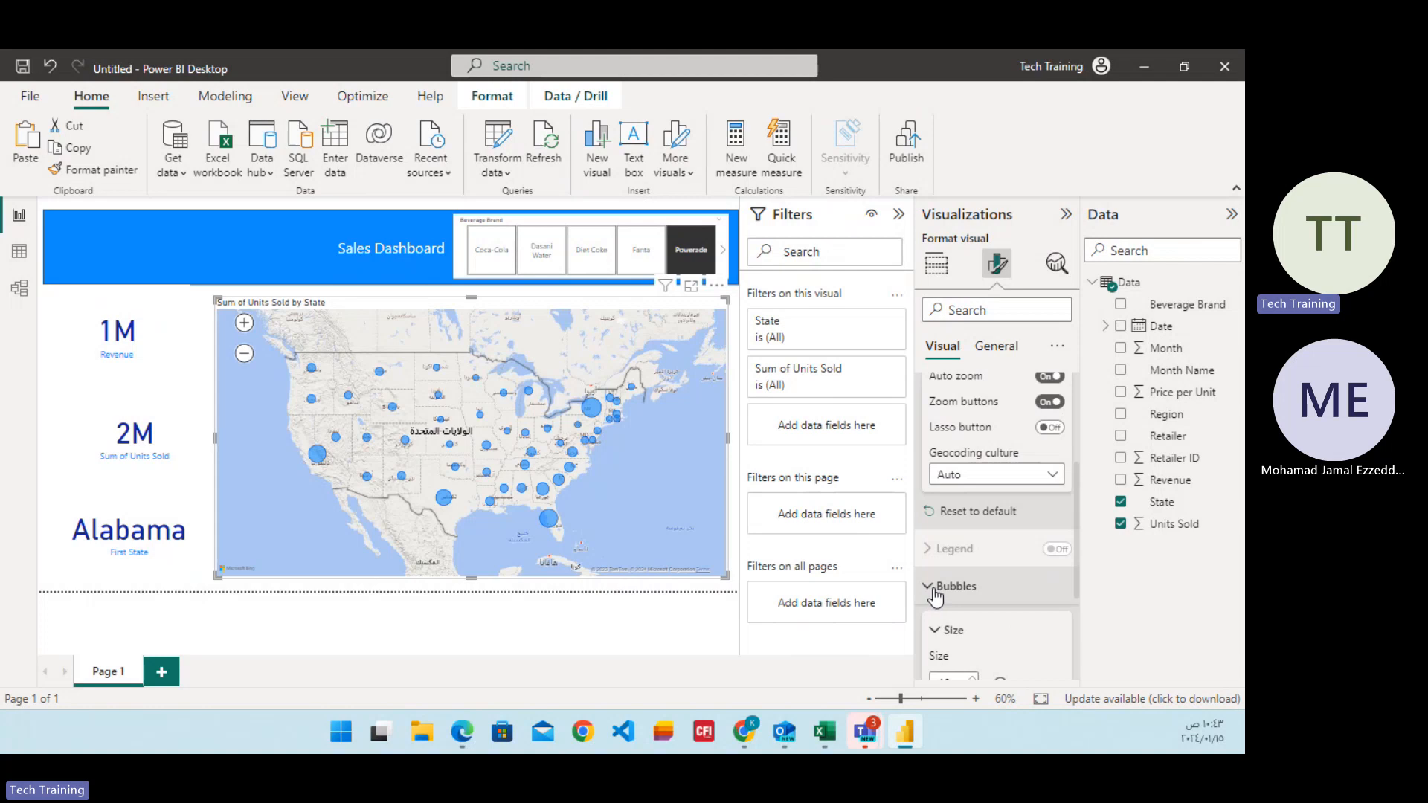
scroll(967, 568, "down", 2)
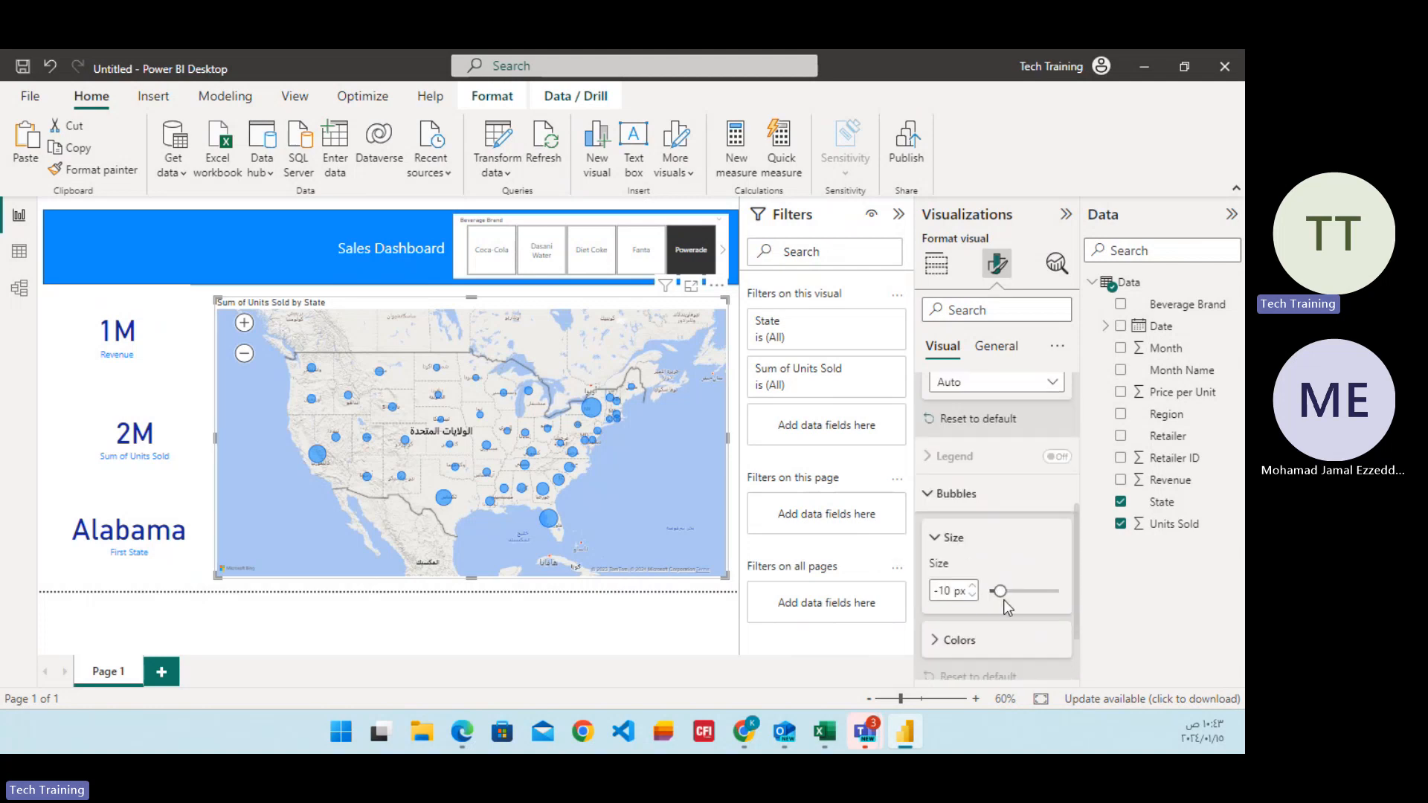
double_click(950, 593)
type("10")
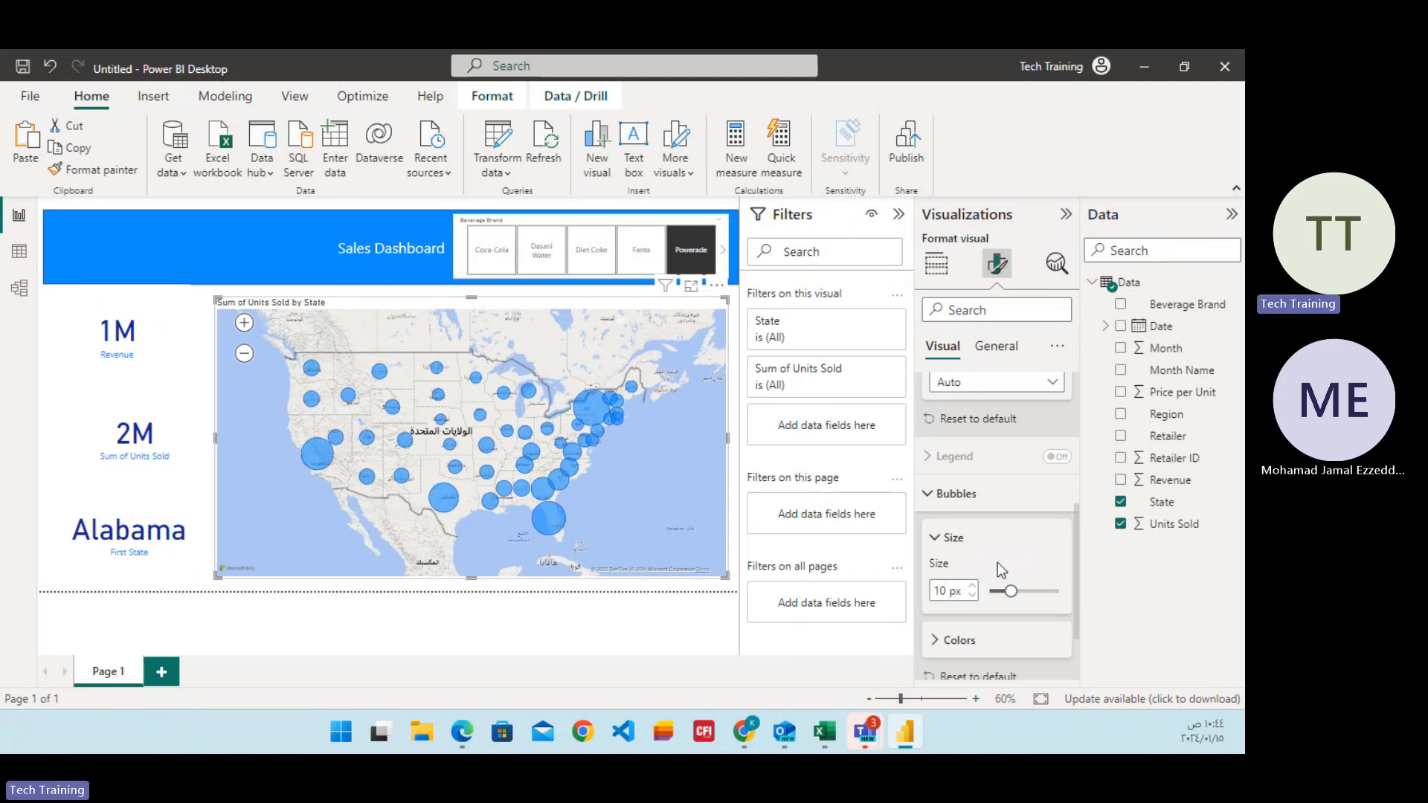
Try a dark grey default colour for the map bubbles and explore a custom colour for them.
scroll(997, 562, "down", 1)
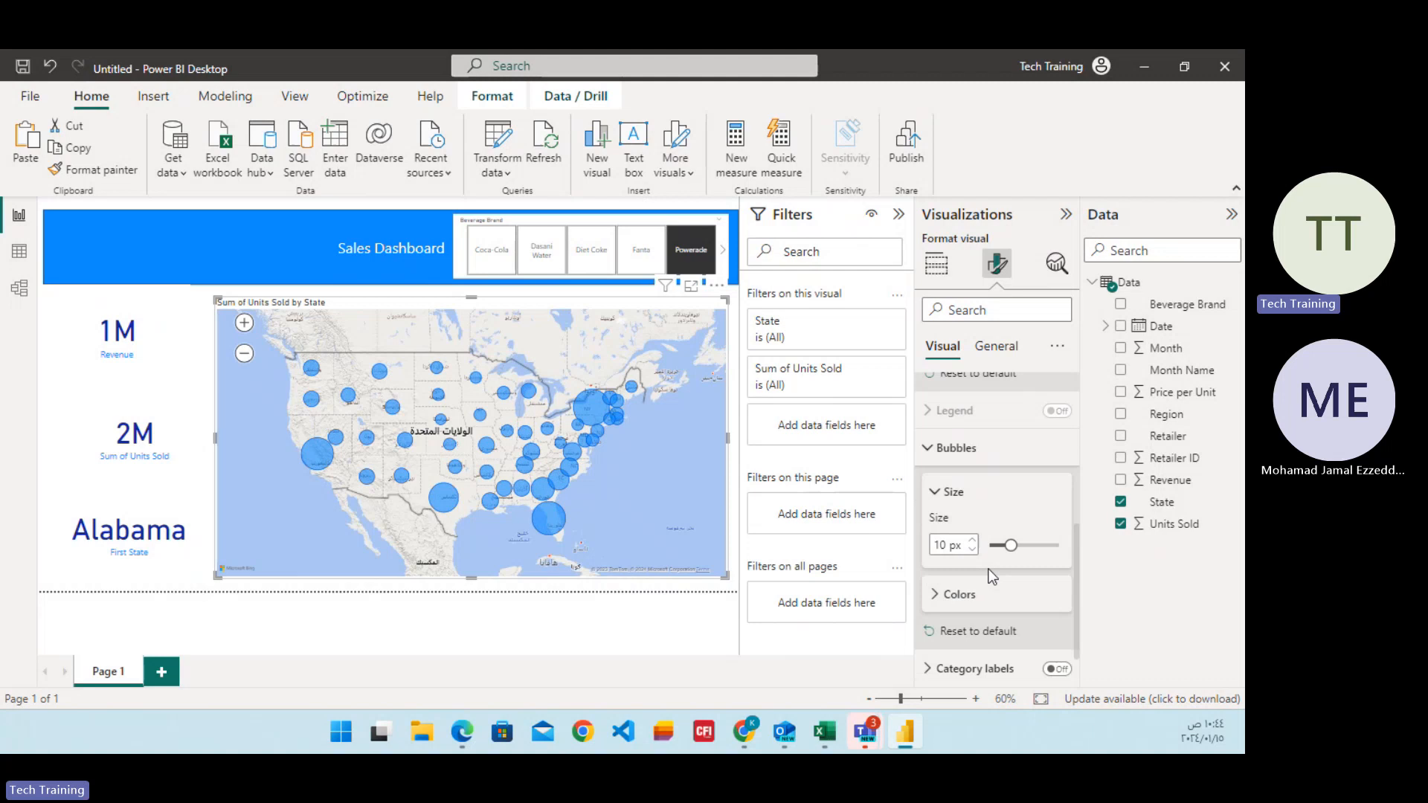
left_click(945, 595)
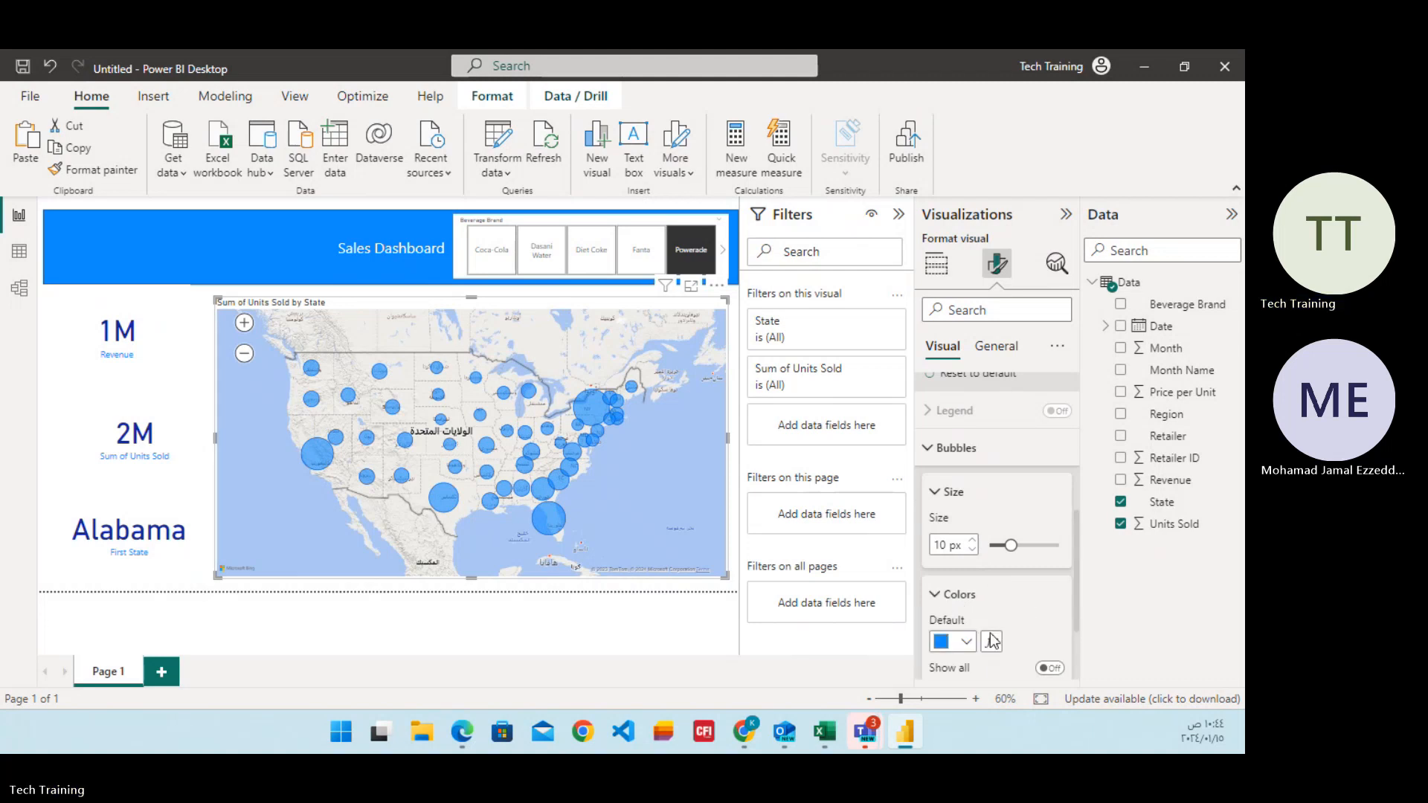
left_click(967, 641)
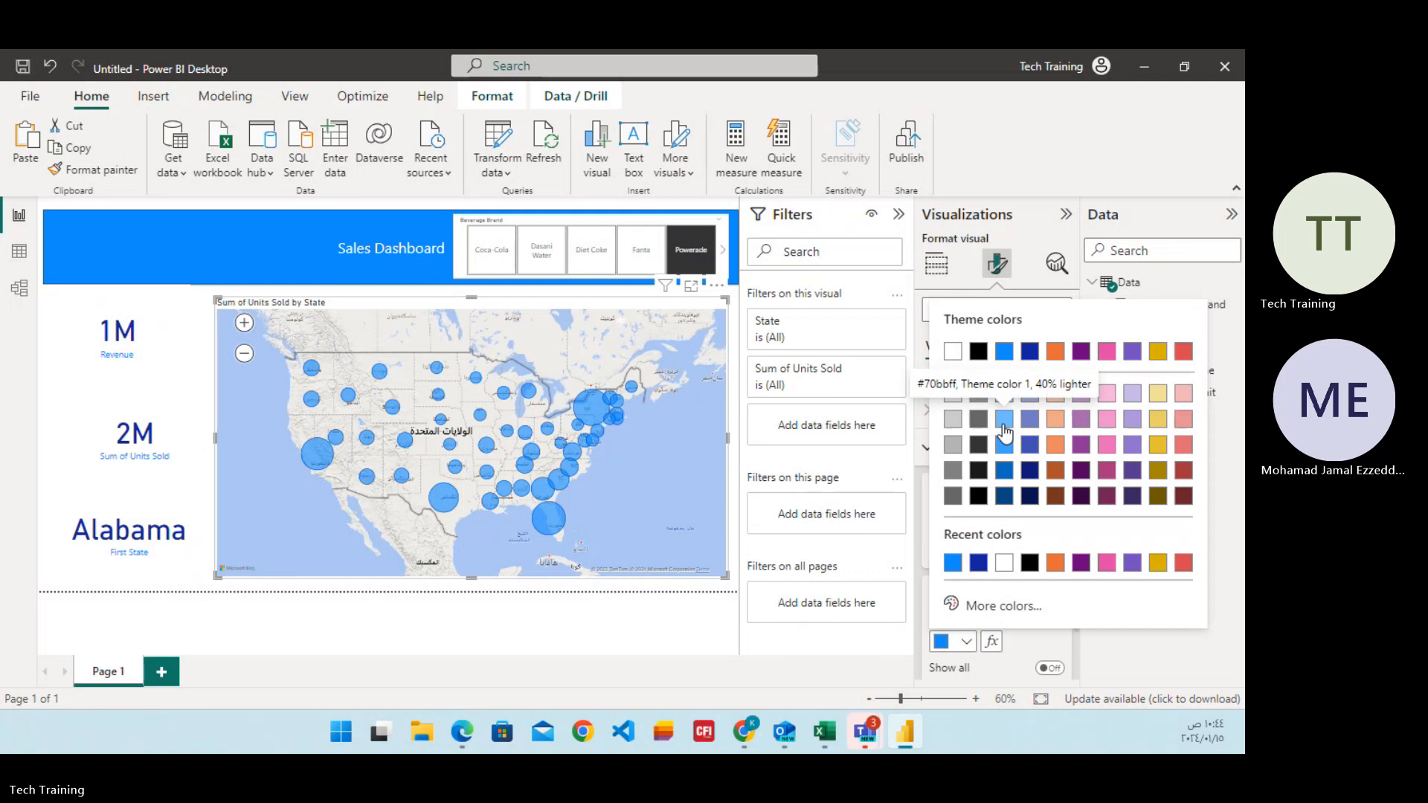
left_click(979, 422)
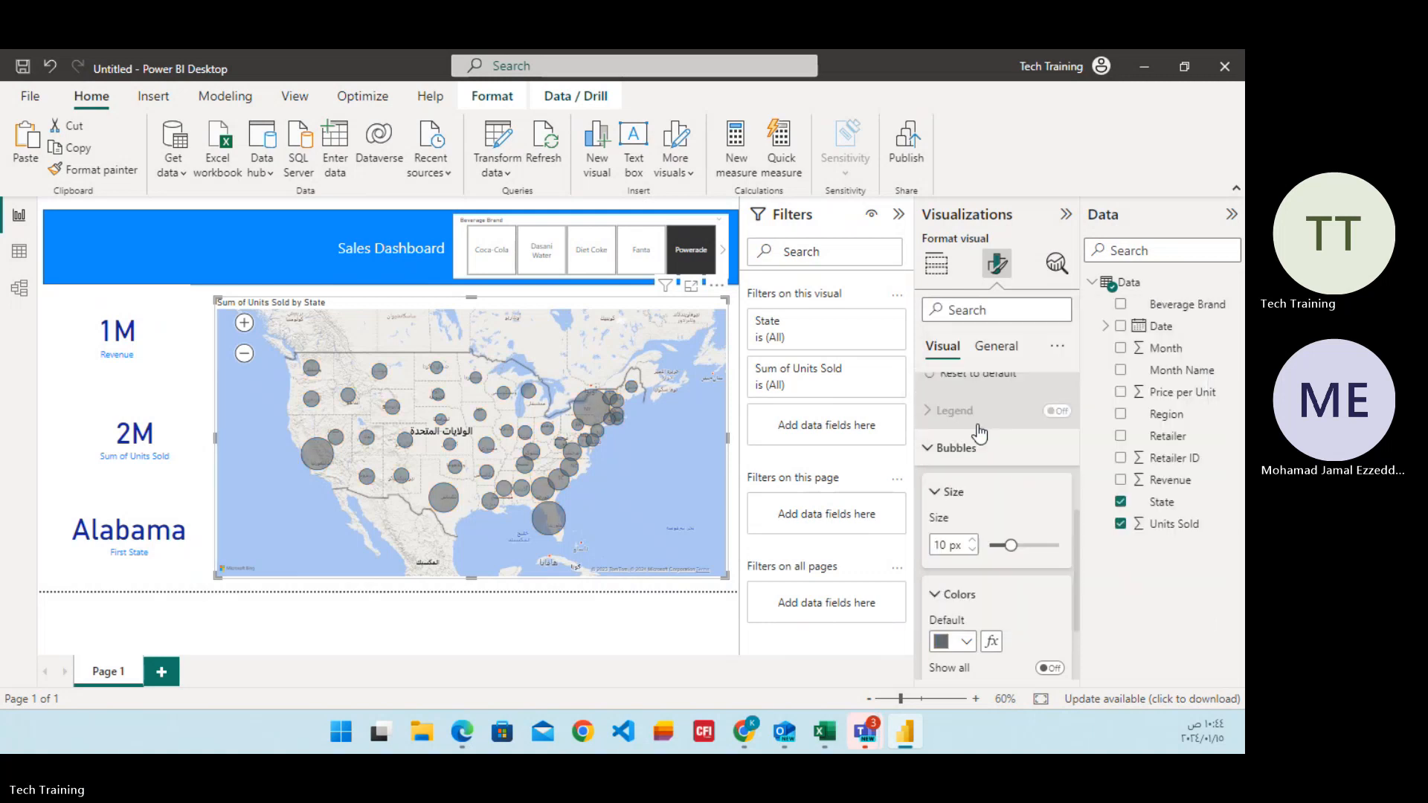
left_click(966, 643)
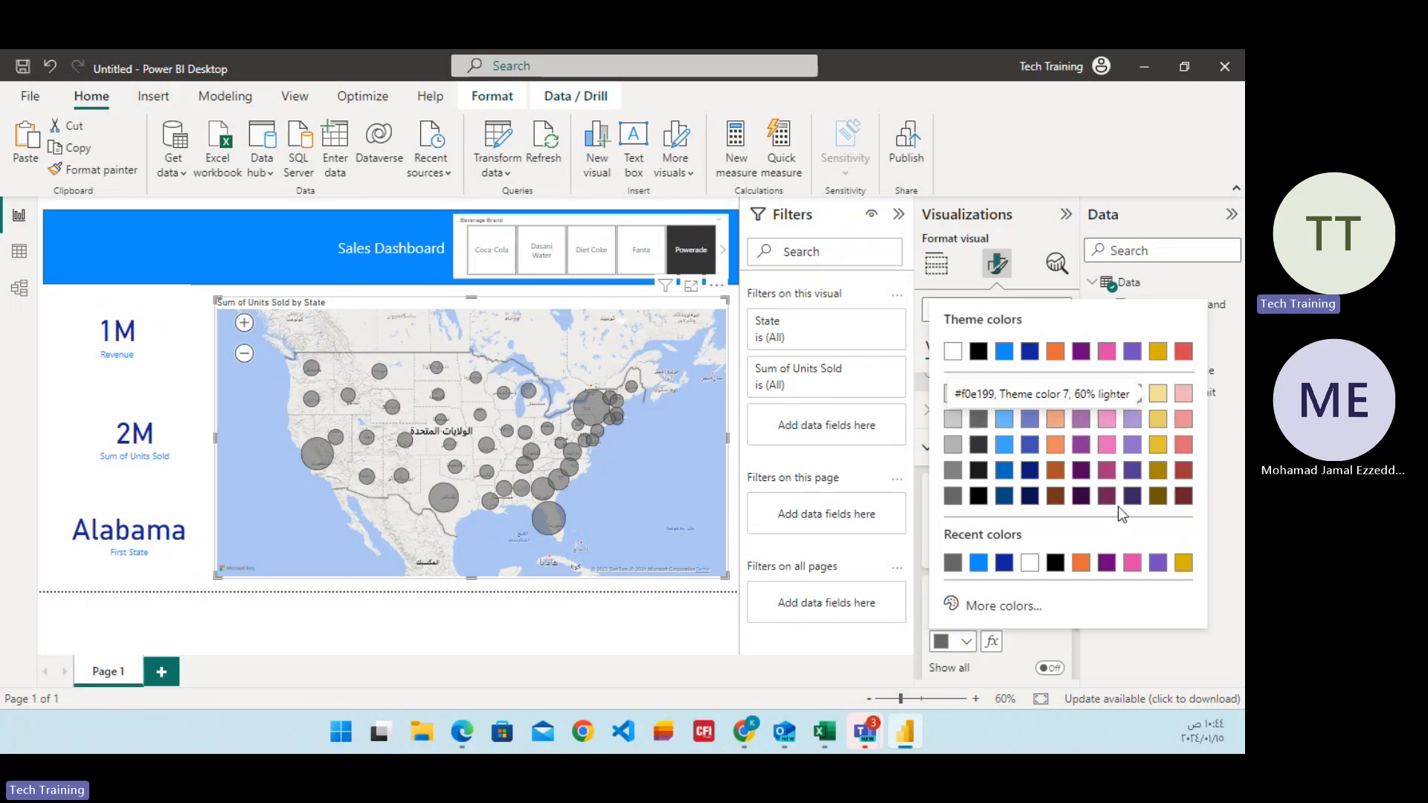
left_click(1000, 605)
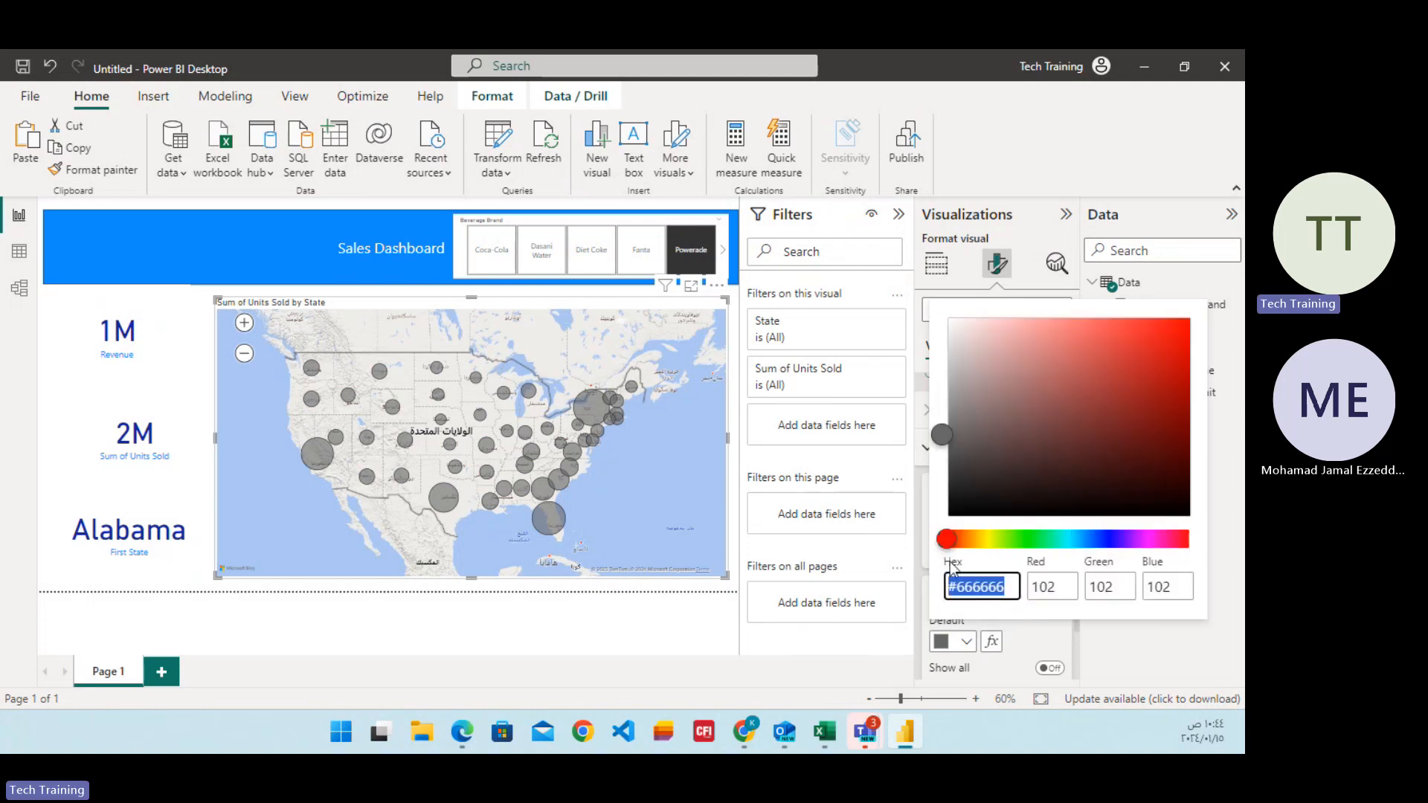
left_click_drag(952, 540, 989, 552)
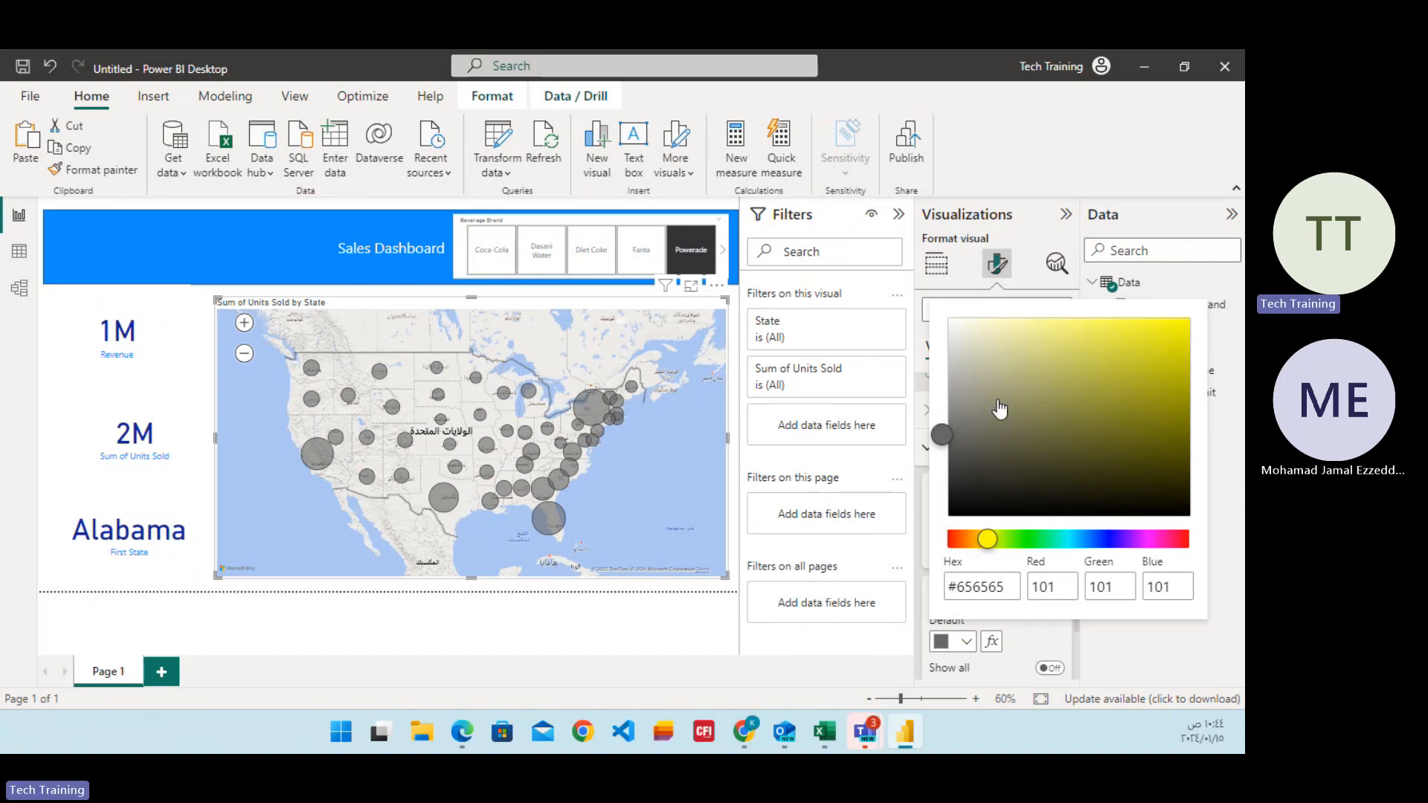
left_click(1148, 653)
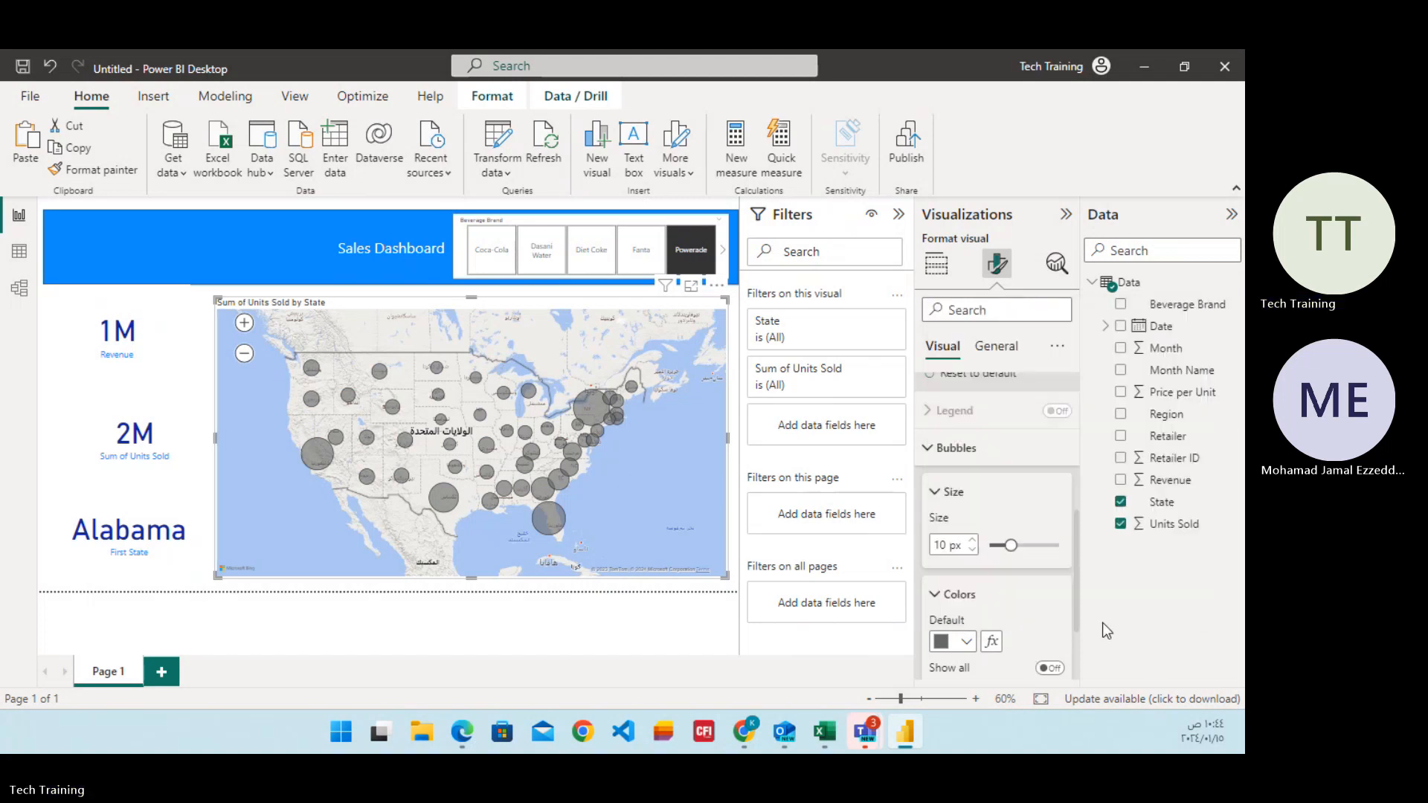
Try a light yellow default colour for the map bubbles, then set it back to blue.
left_click(966, 641)
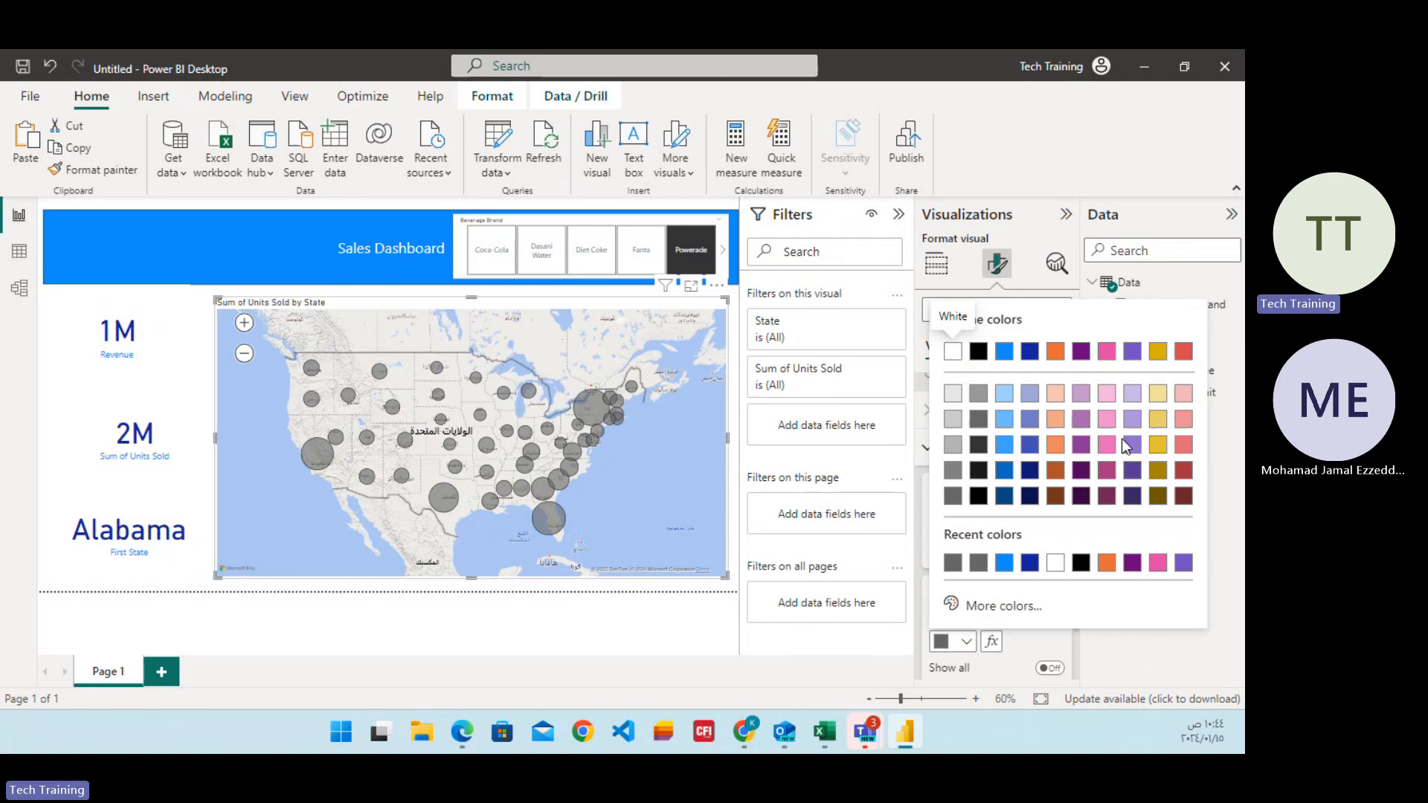
left_click(1159, 394)
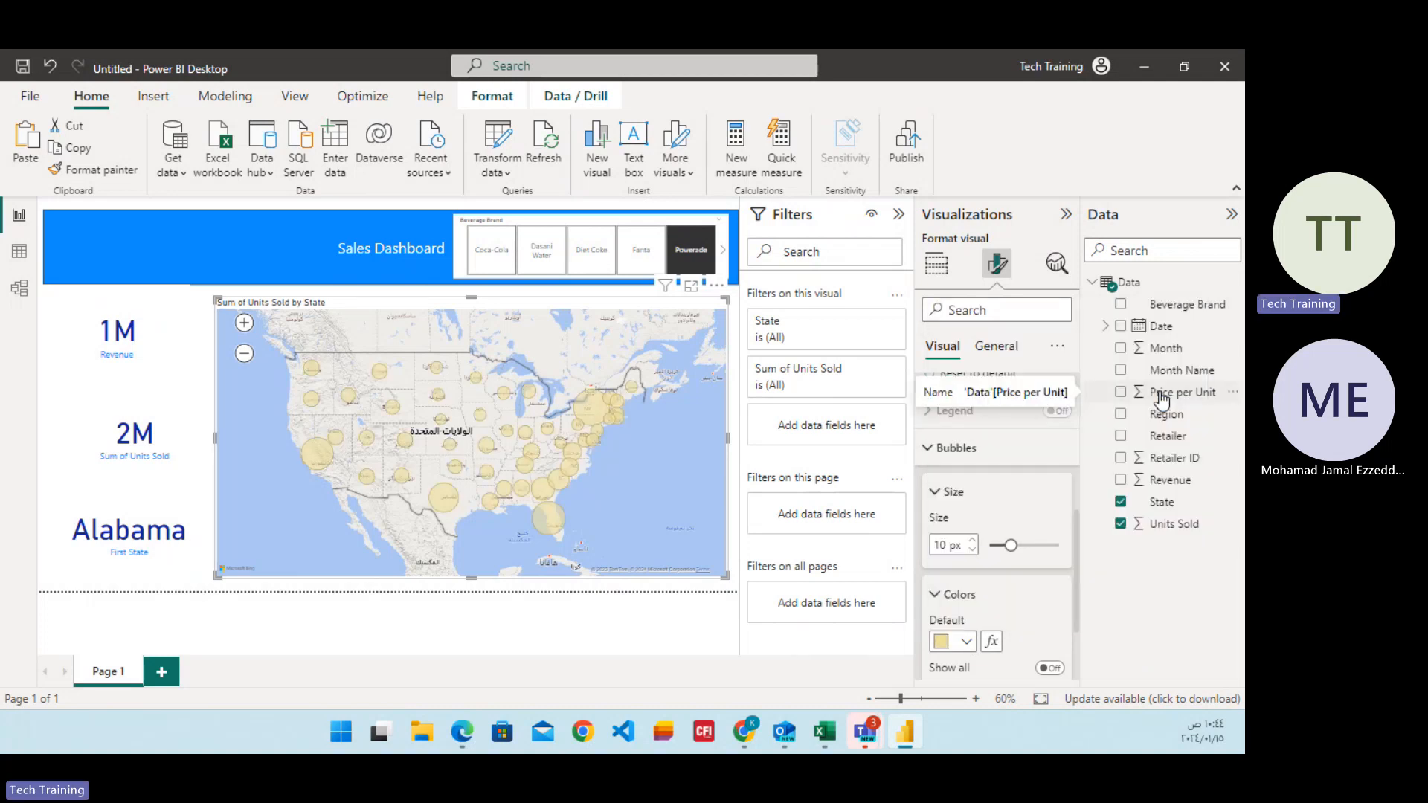
left_click(959, 643)
left_click(1031, 562)
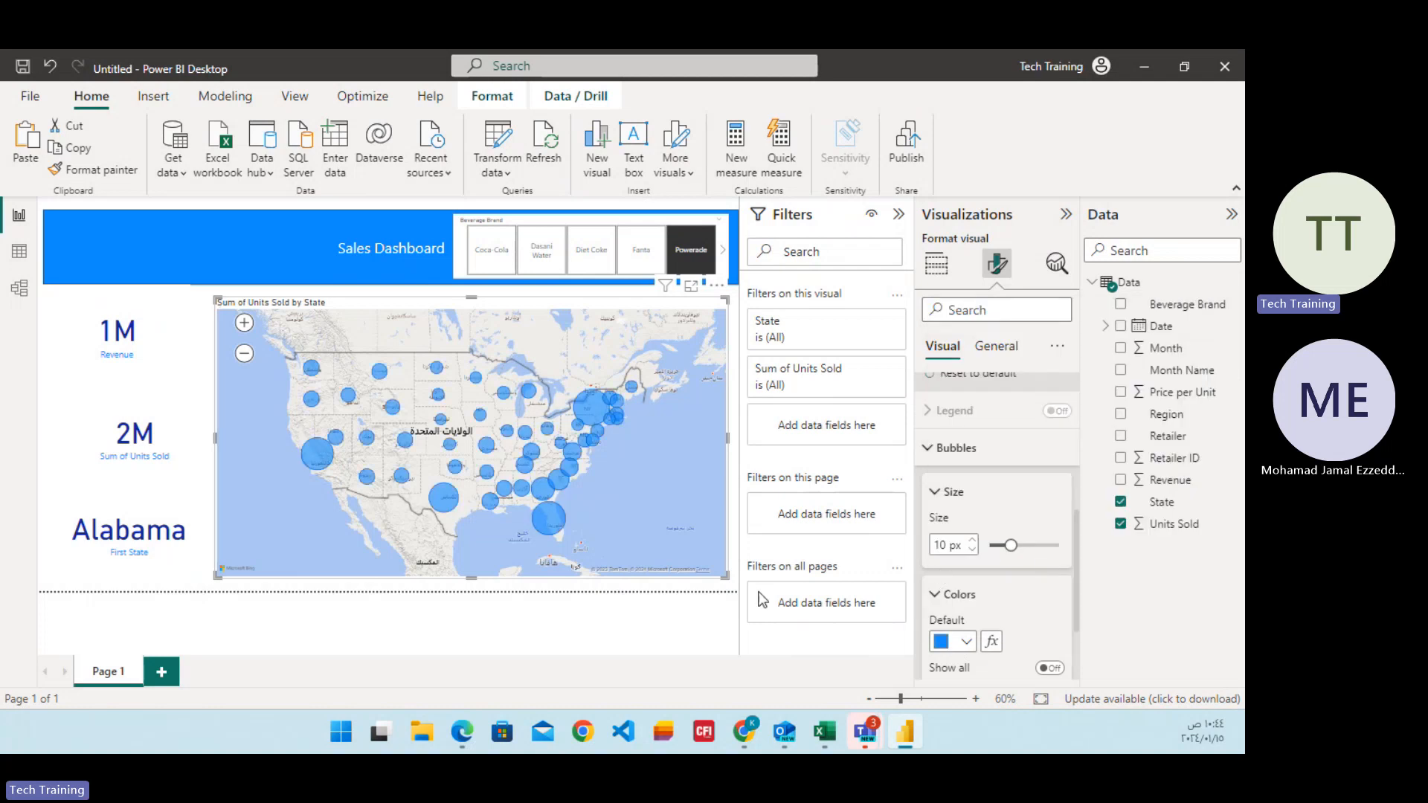
scroll(1015, 573, "down", 3)
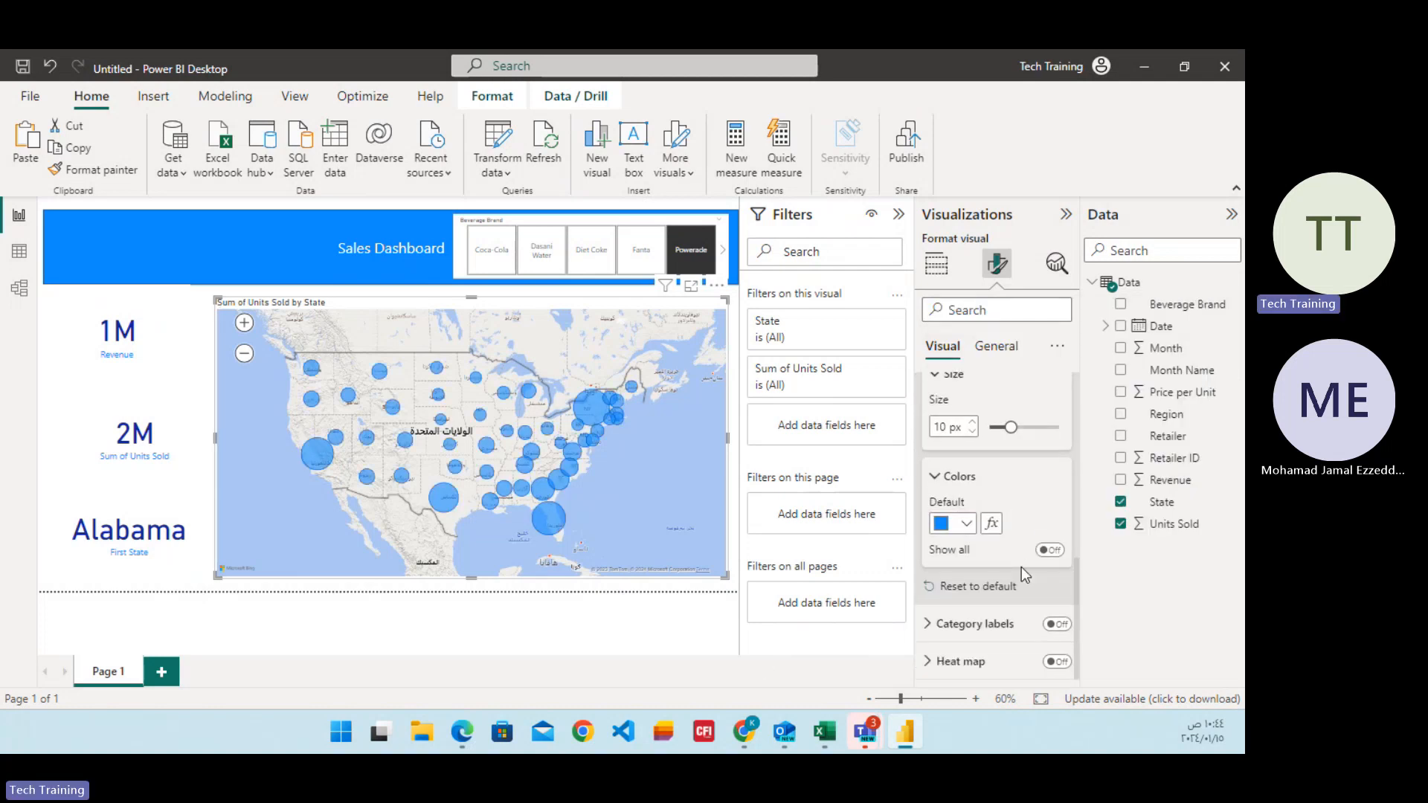
left_click(939, 476)
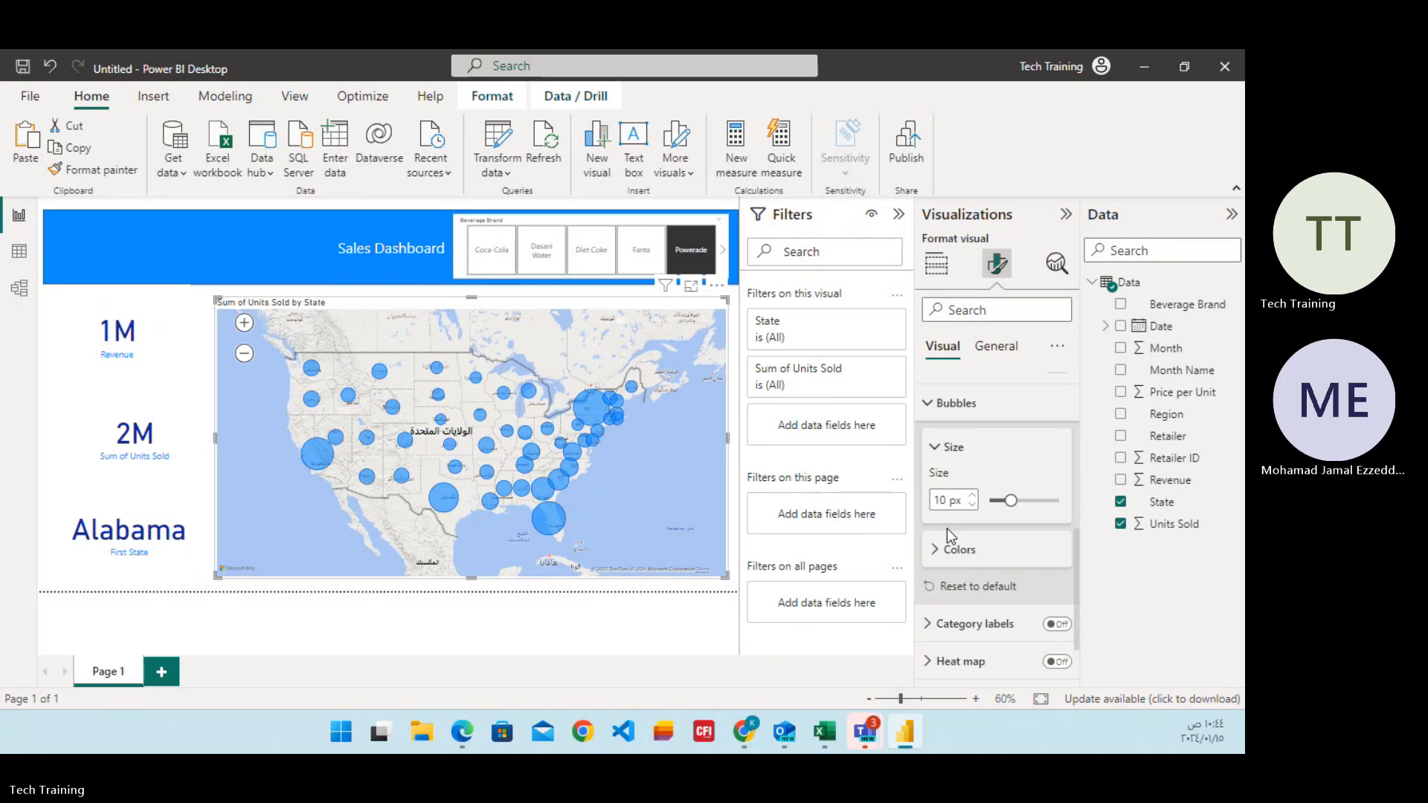
Try category labels on the Units Sold by State map, check them at a closer zoom, and turn them off again.
left_click(1056, 626)
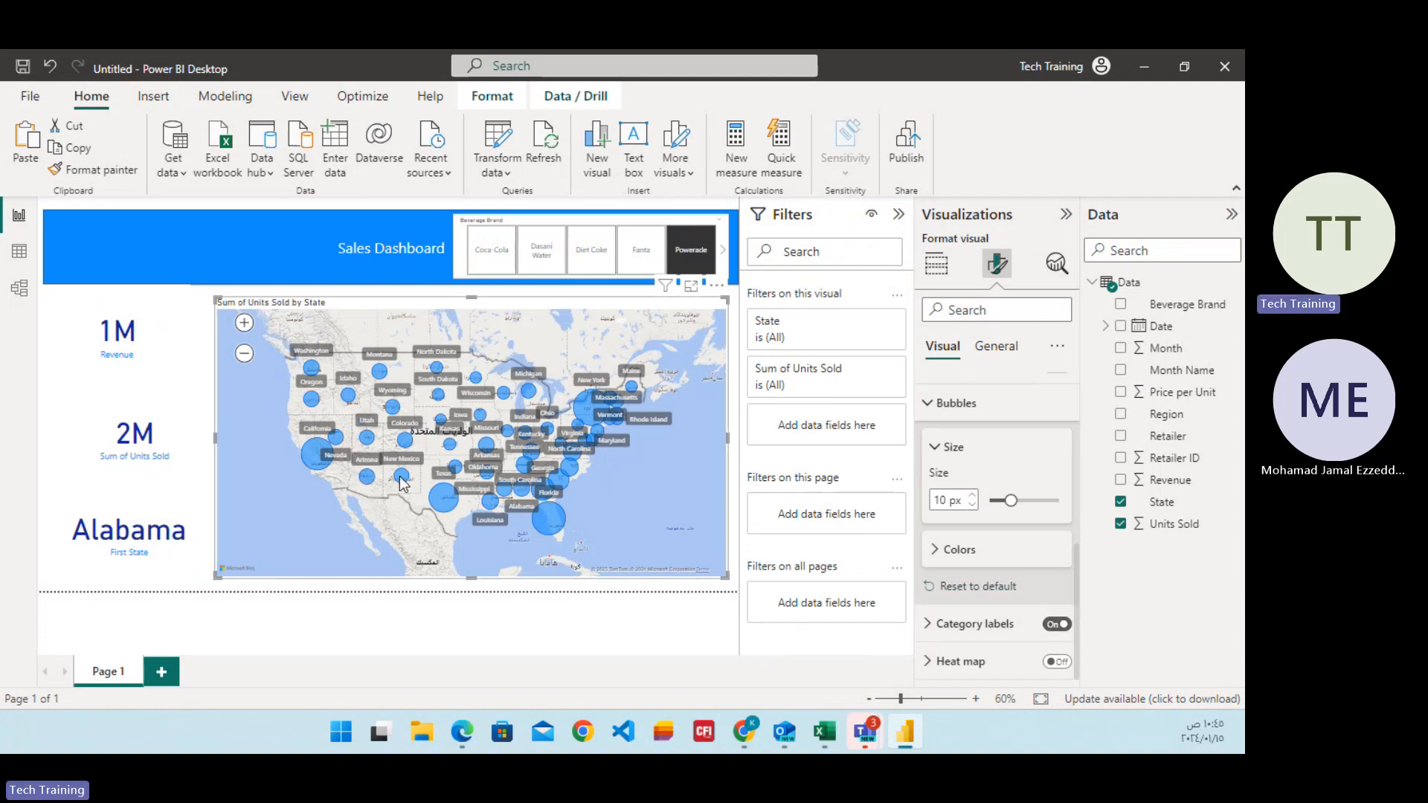
left_click(244, 322)
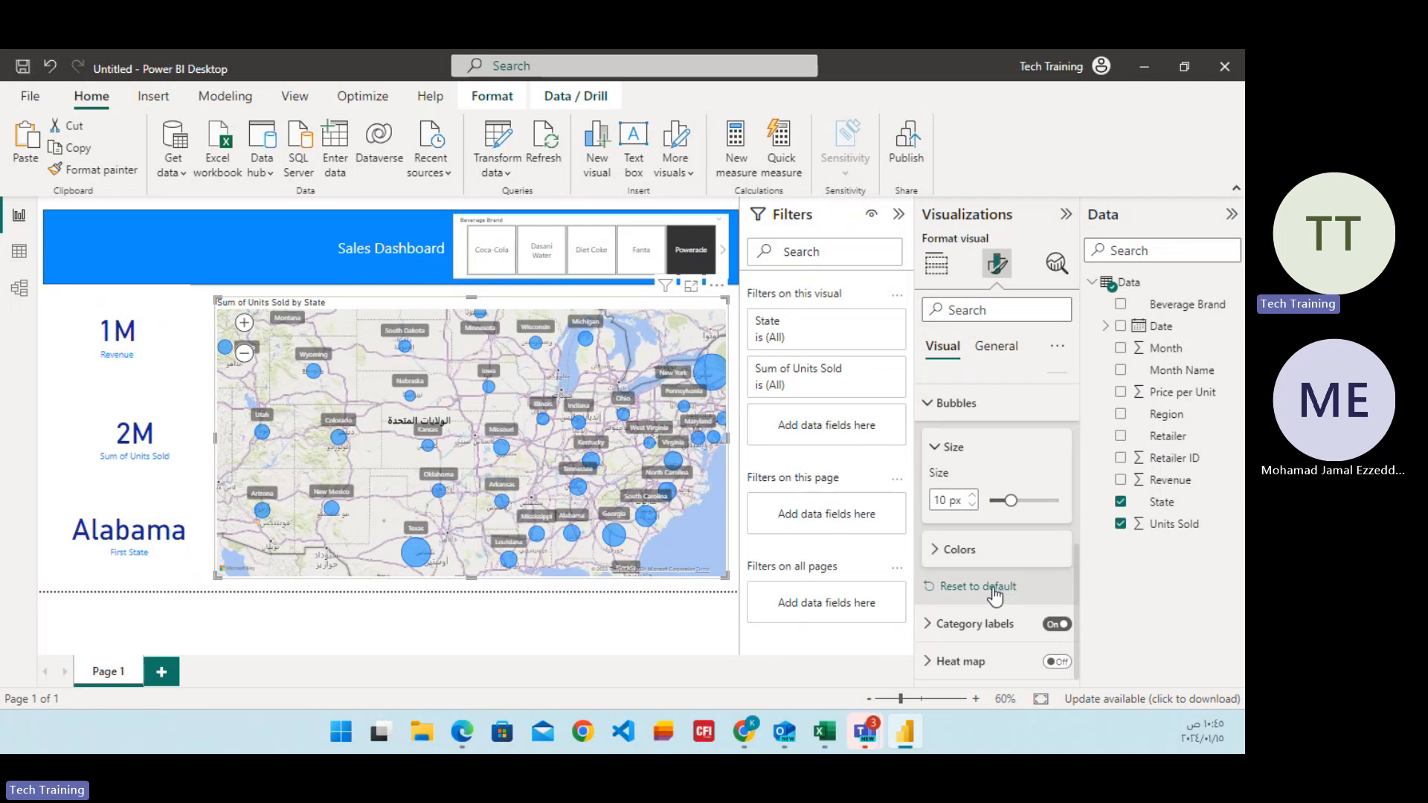
left_click(1054, 626)
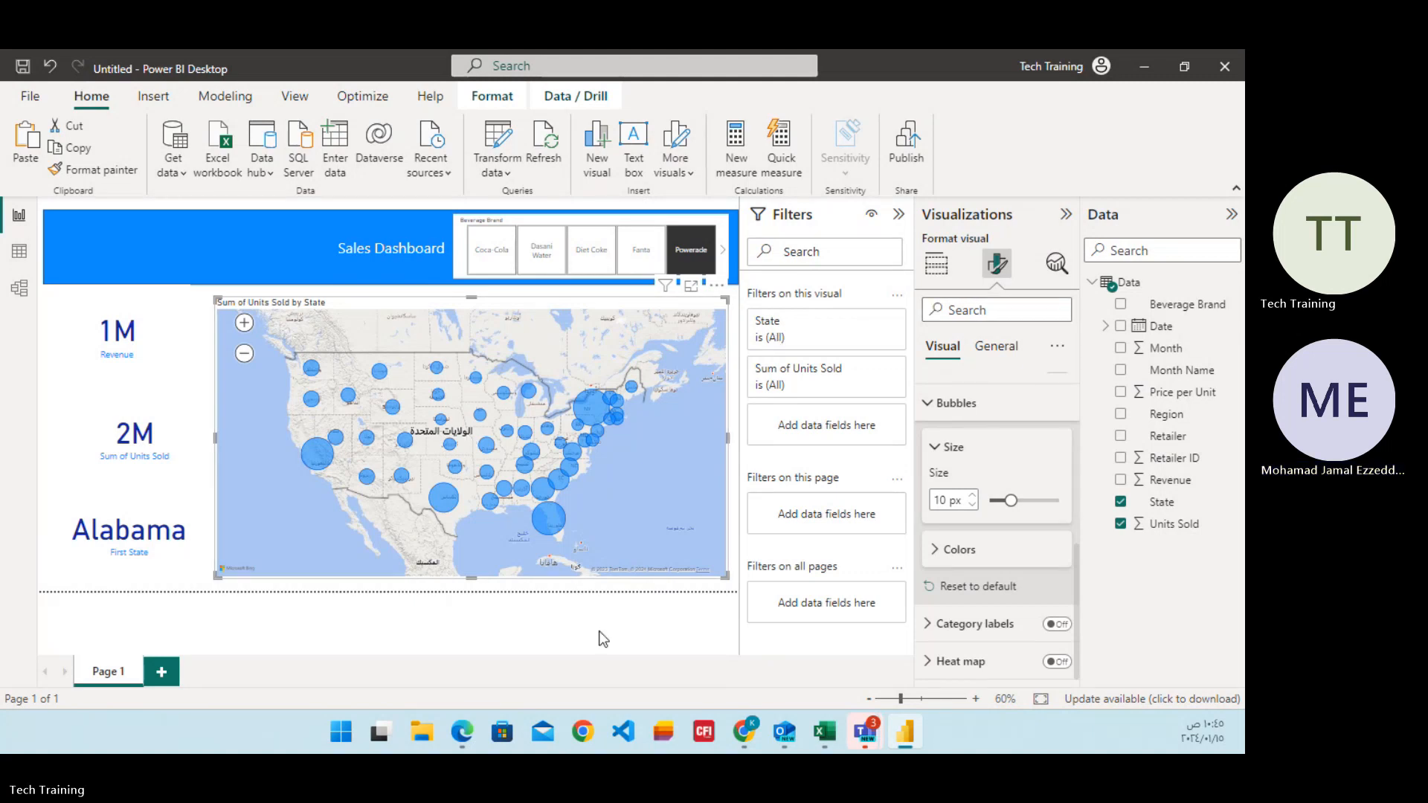
Add a slicer for the State field and fit it into the blue banner on the side opposite the Beverage Brand slicer.
left_click(554, 646)
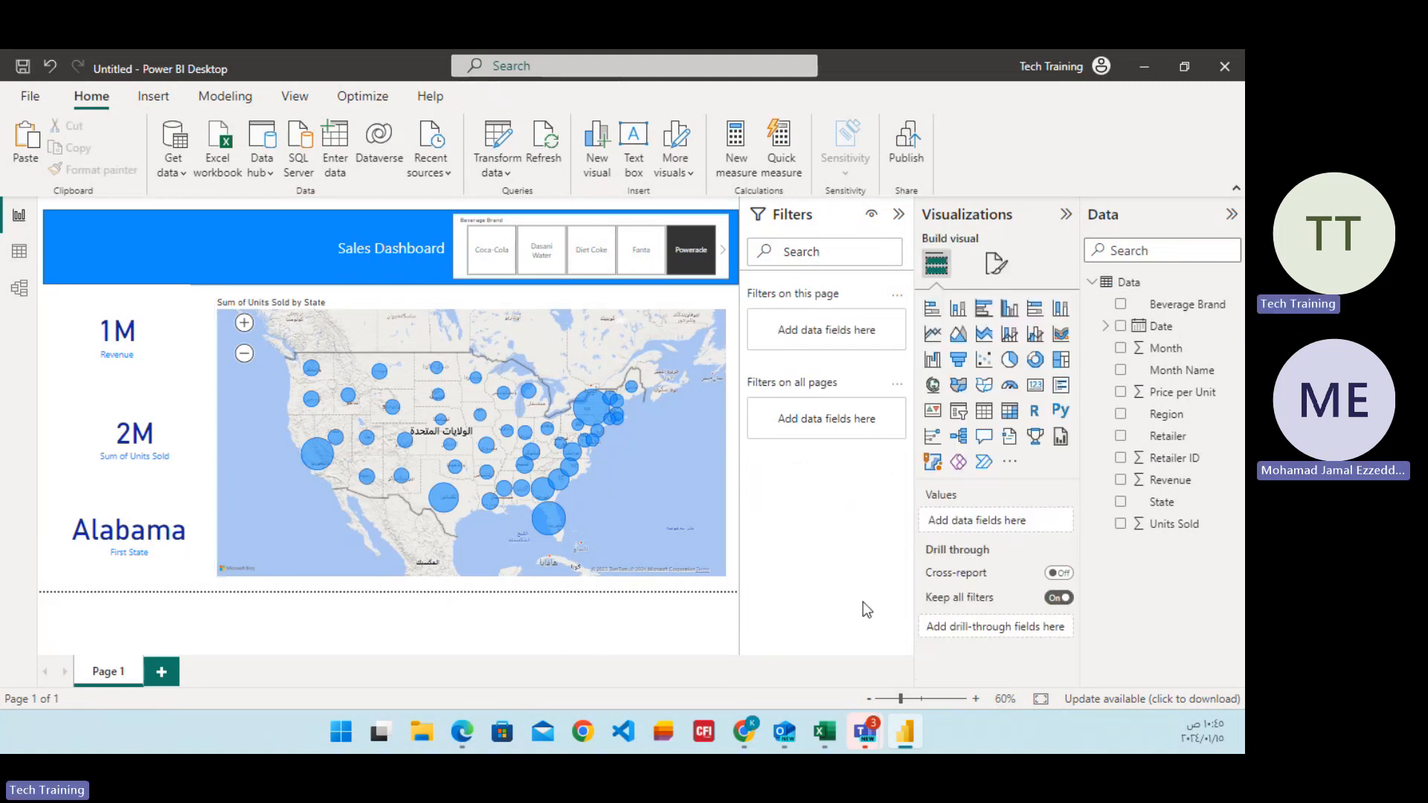
left_click(960, 421)
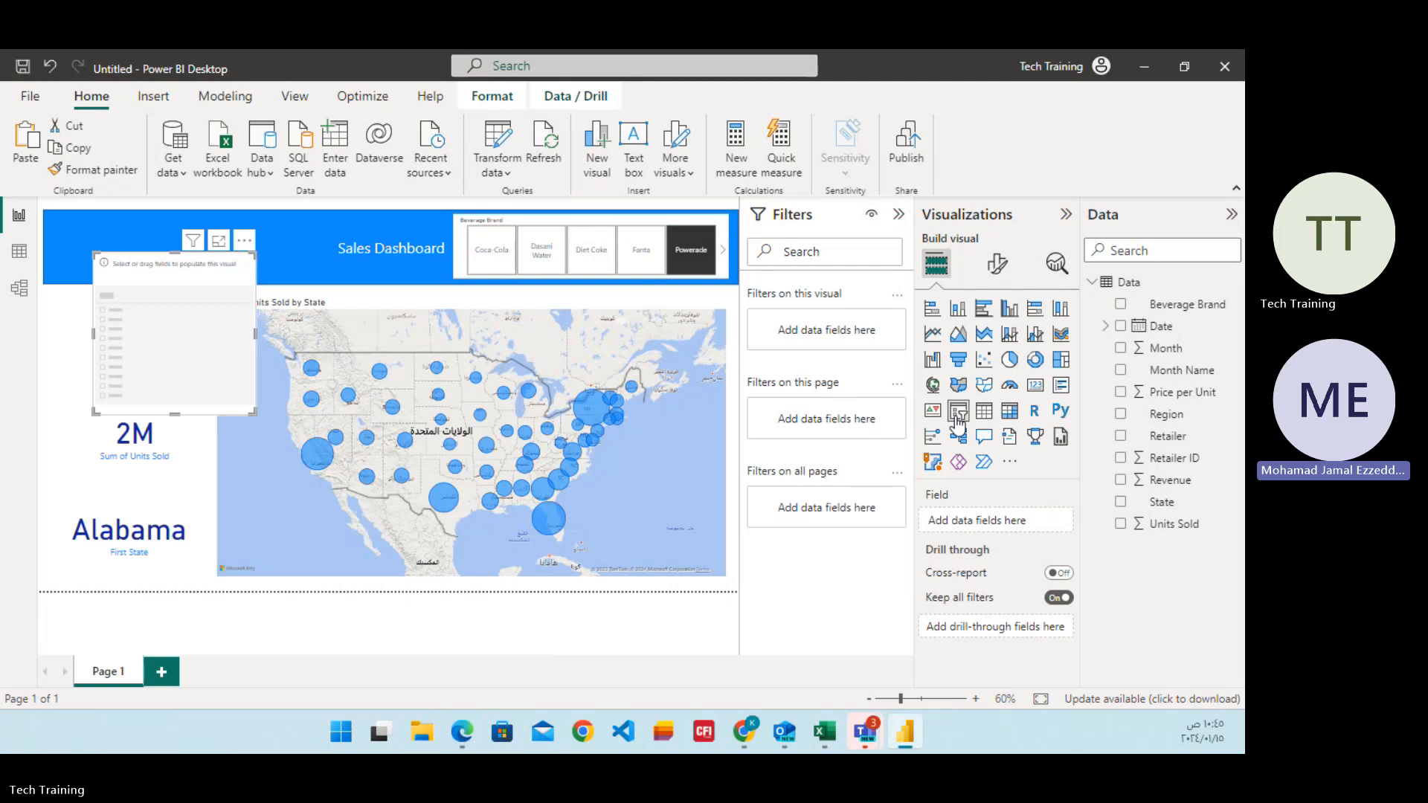
left_click(1121, 503)
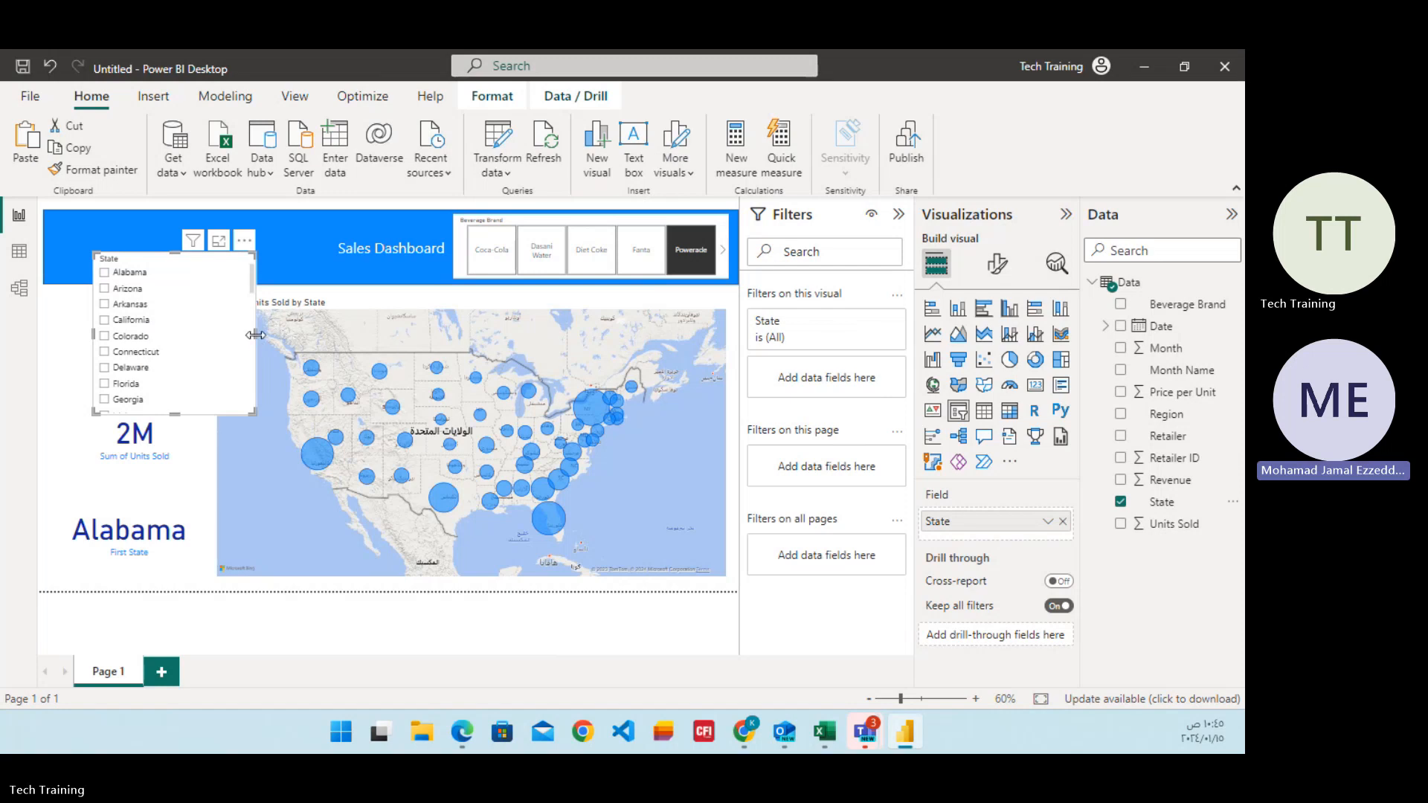
left_click_drag(257, 335, 441, 343)
left_click_drag(242, 272, 199, 239)
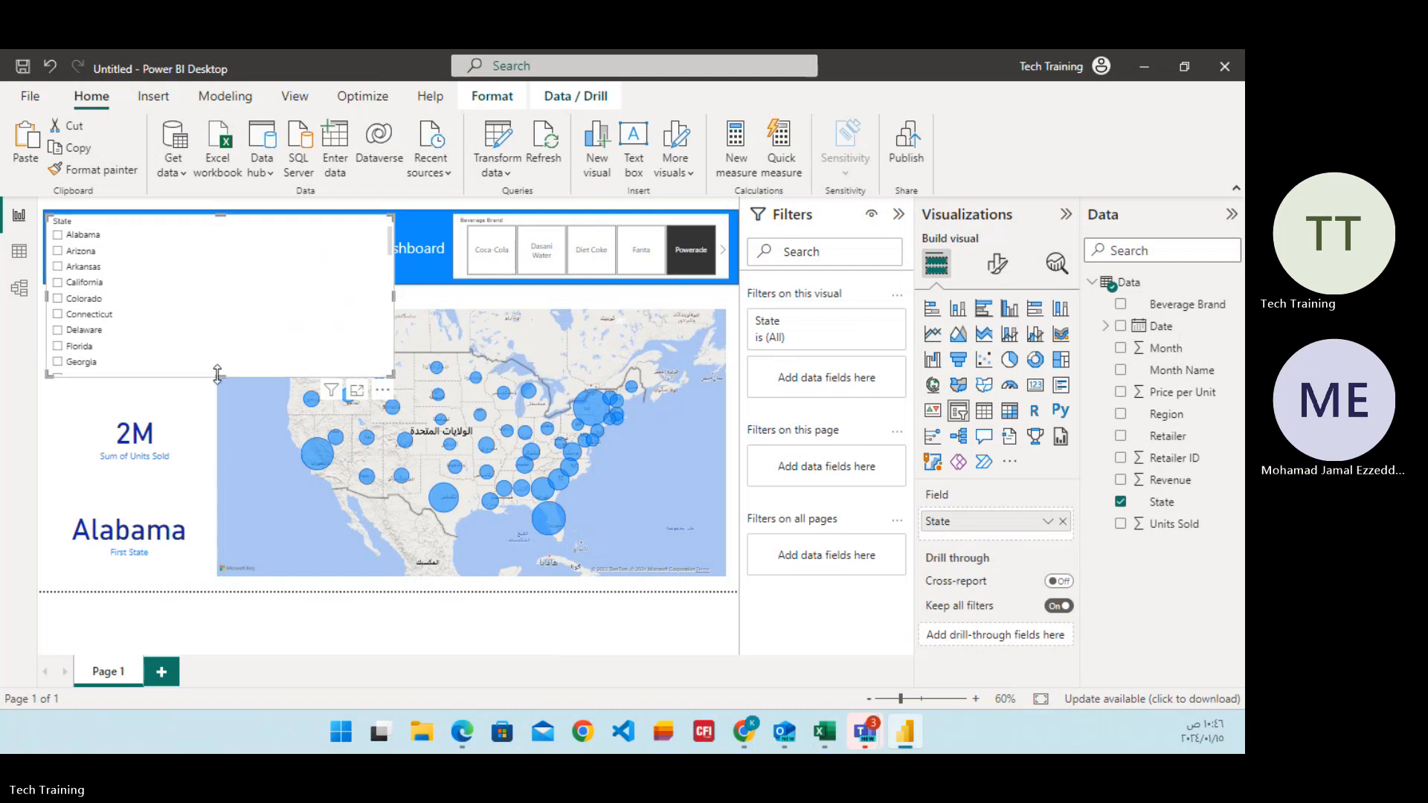
left_click_drag(220, 376, 222, 275)
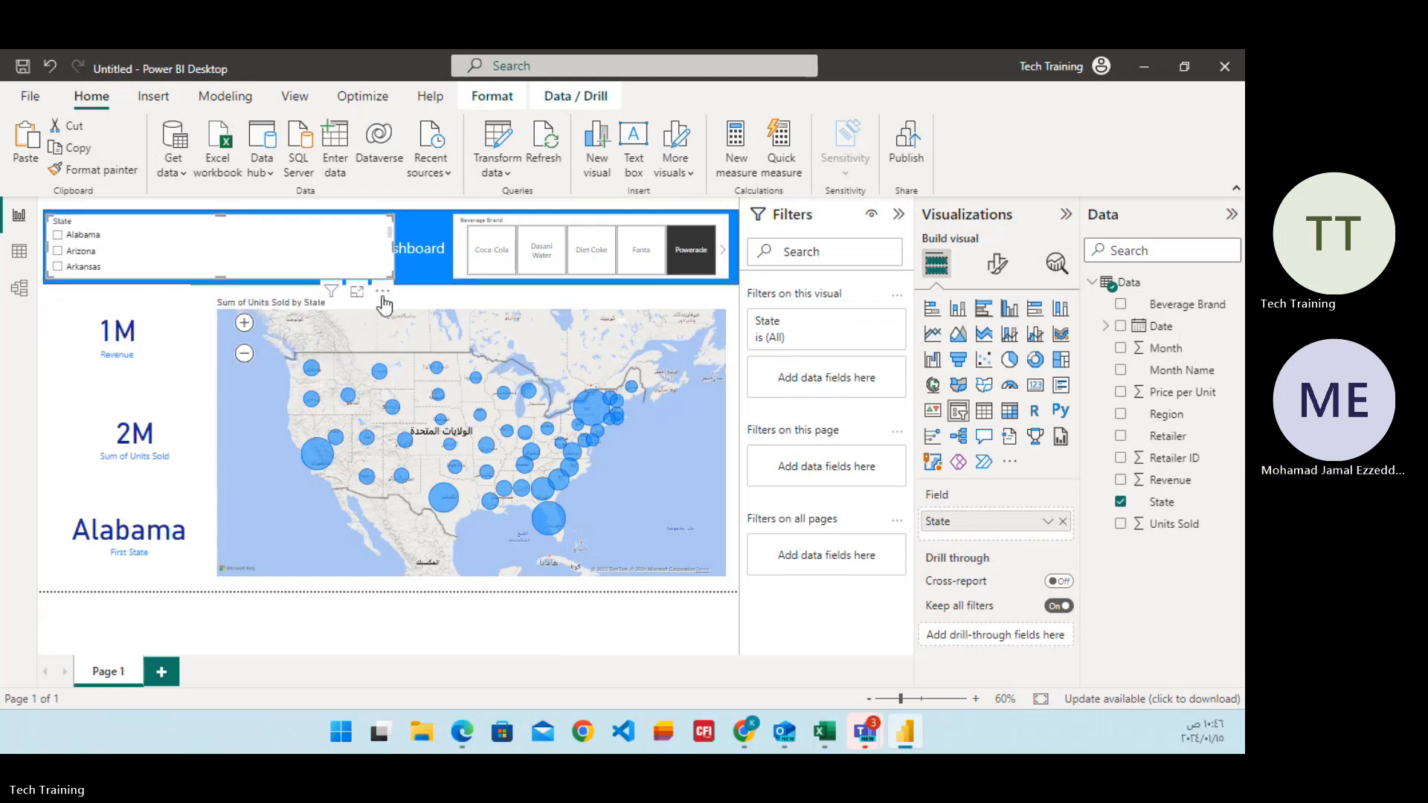
Set the State slicer's style to Dropdown.
left_click(994, 266)
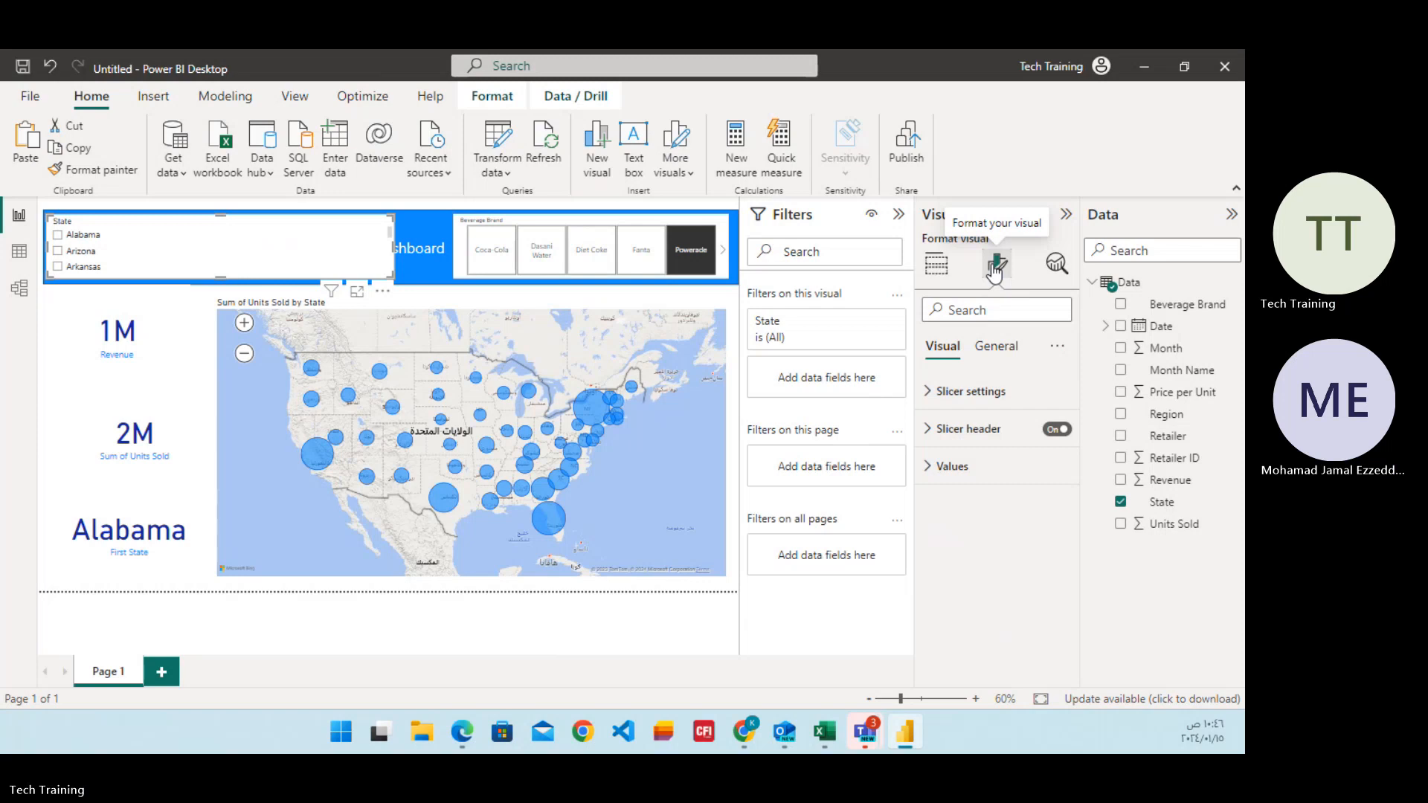
left_click(931, 400)
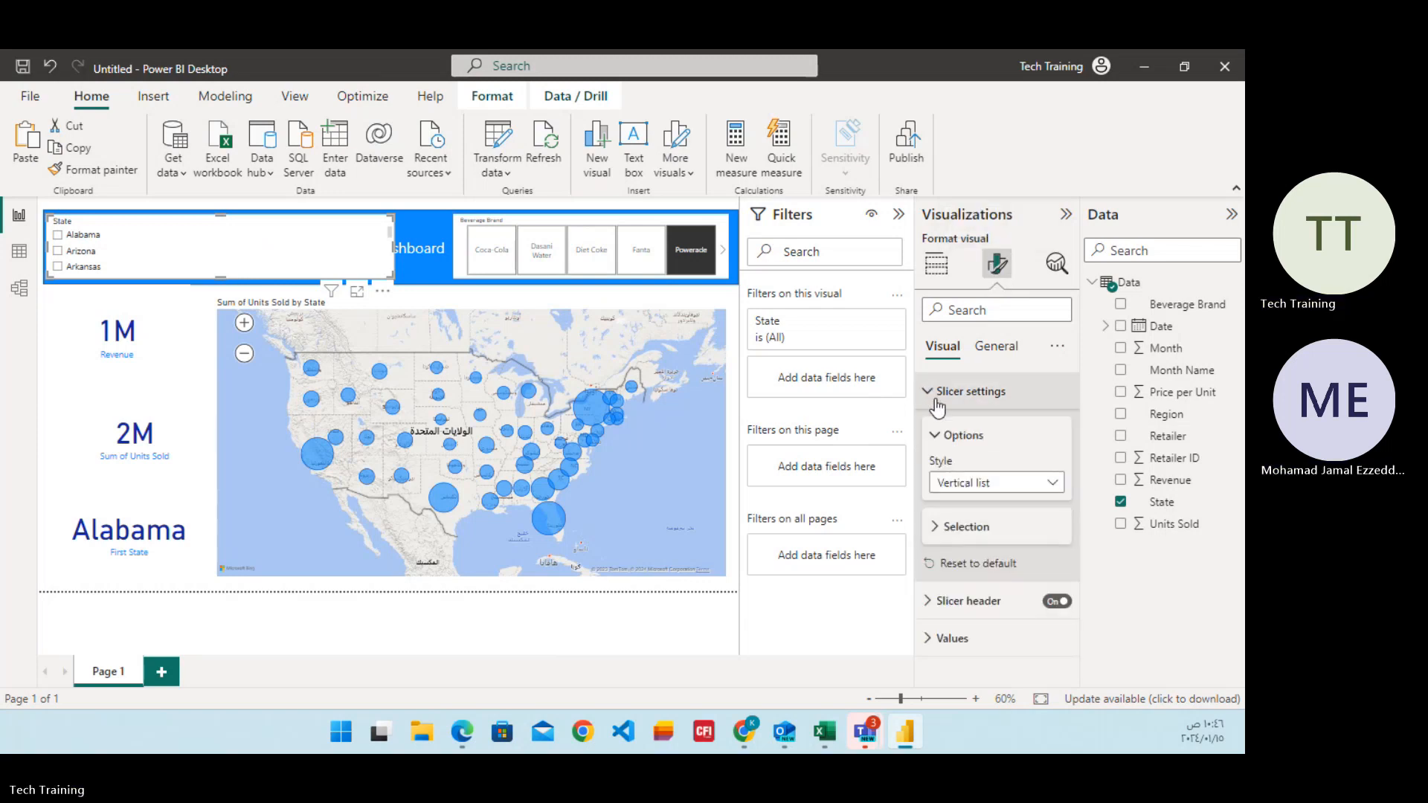
left_click(1009, 487)
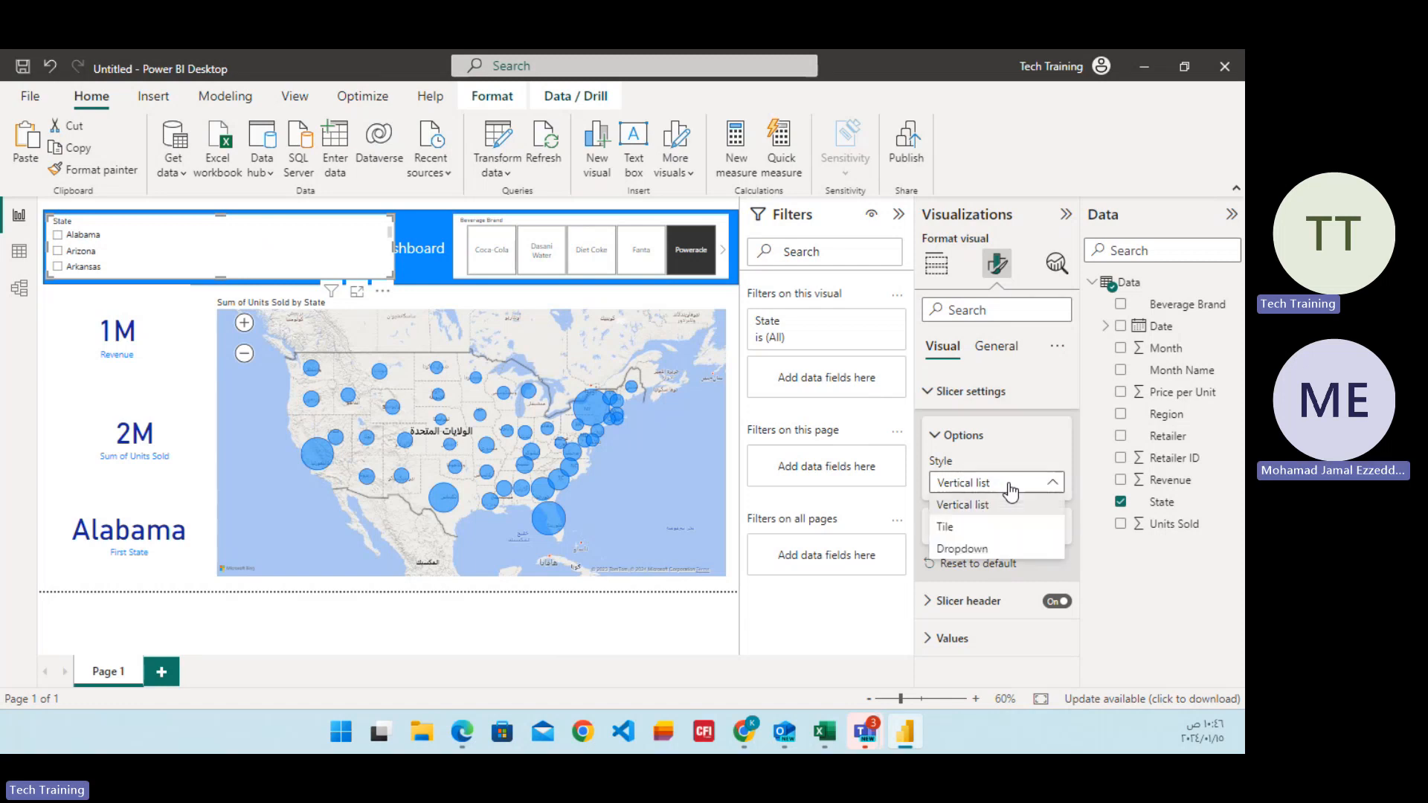
left_click(959, 548)
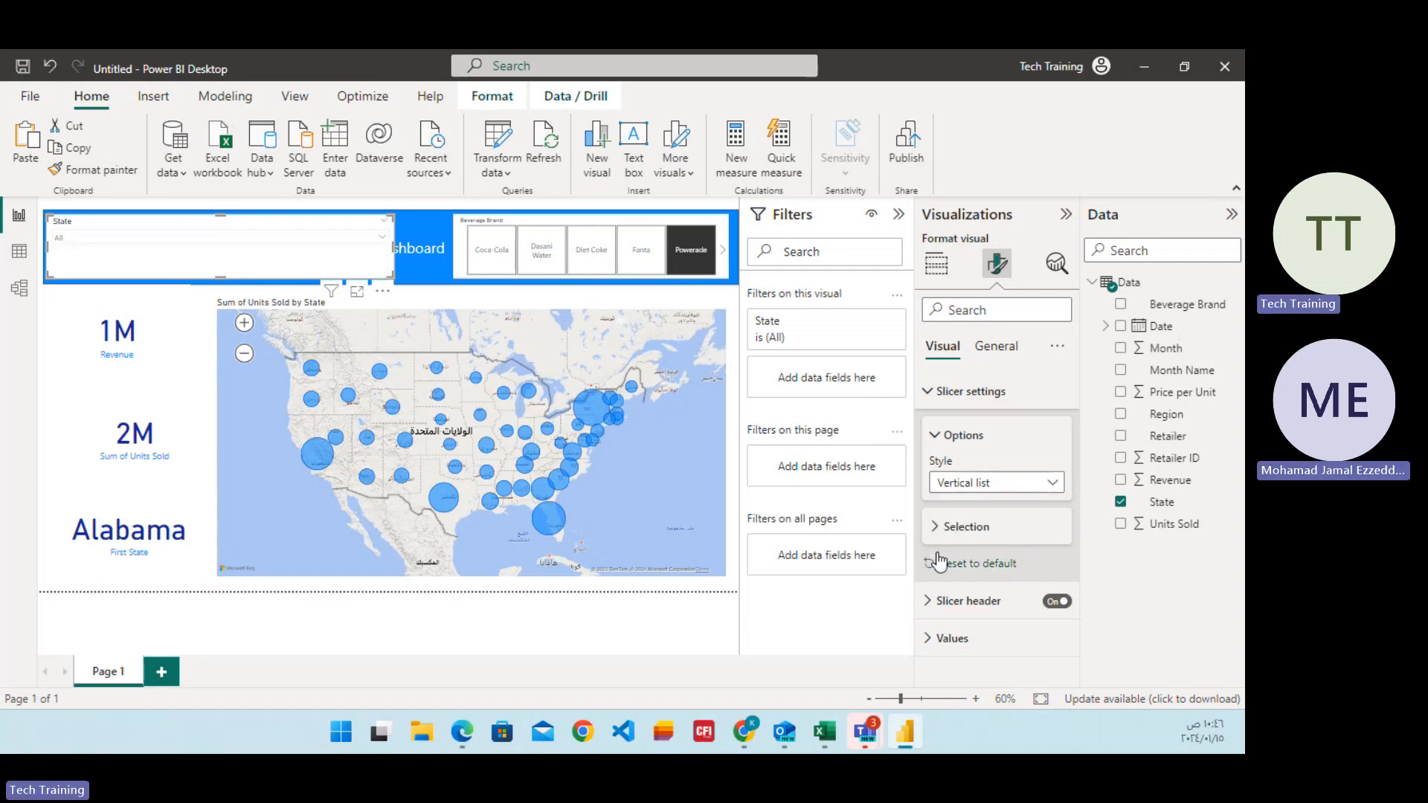
left_click(982, 543)
left_click(979, 543)
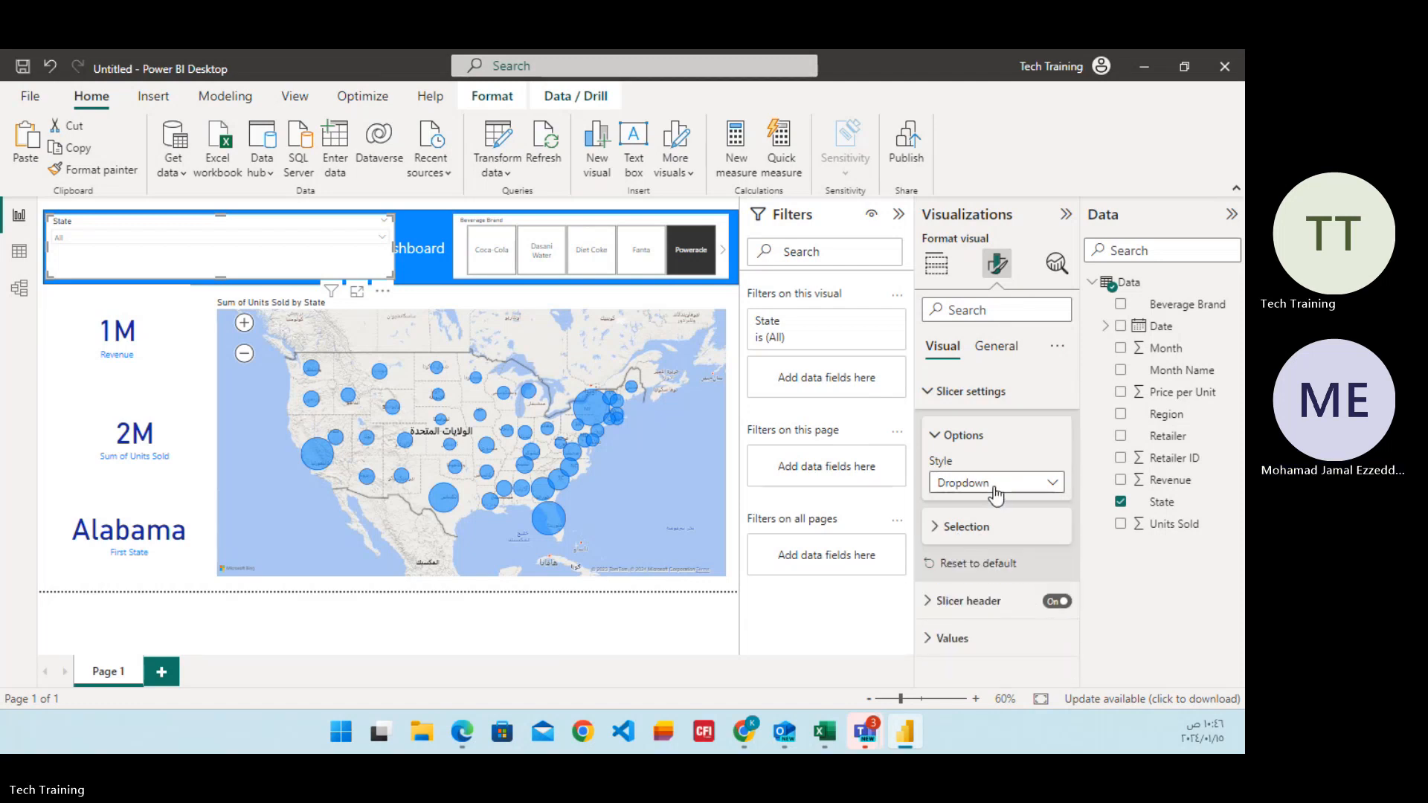
Try the Tile style and the Vertical list style on the State slicer.
left_click(993, 485)
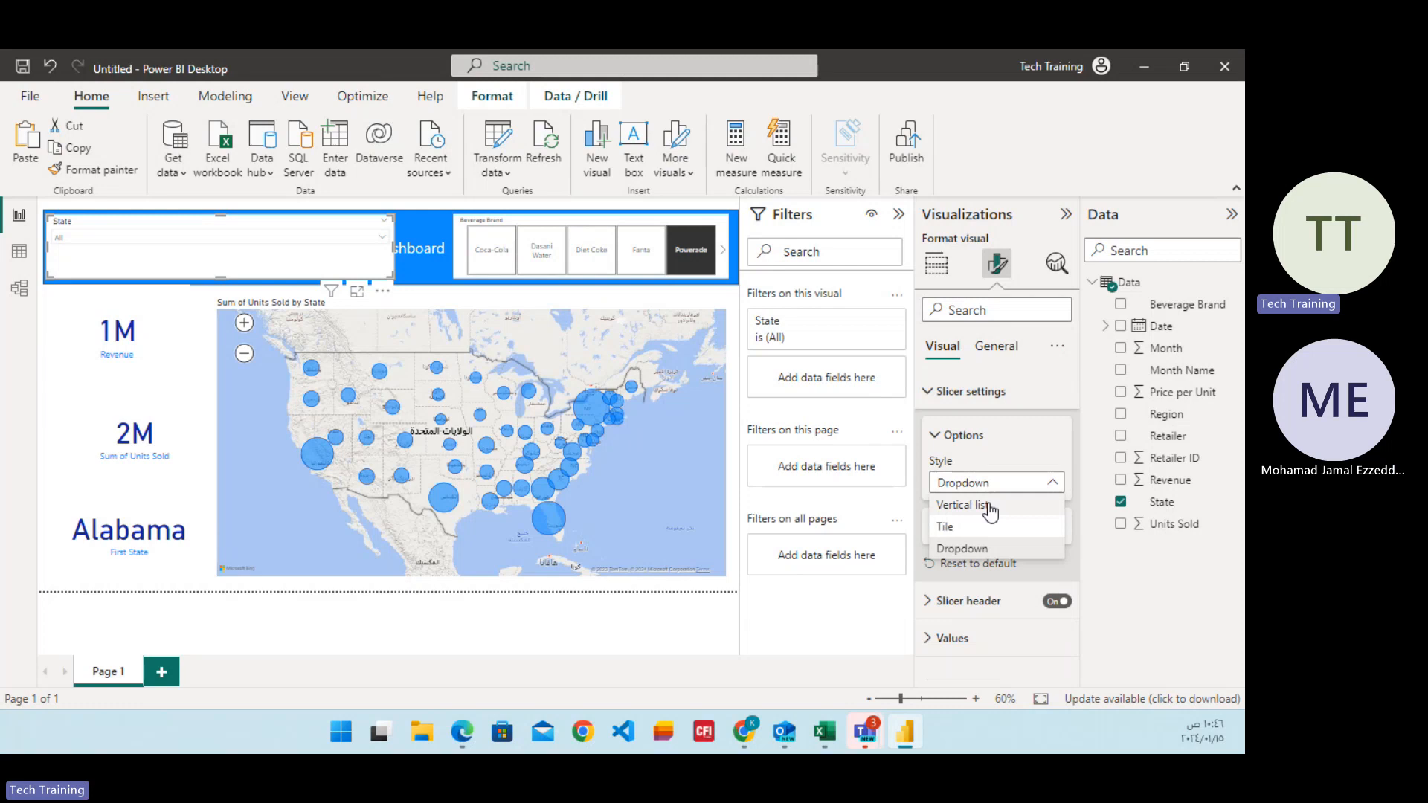
left_click(943, 530)
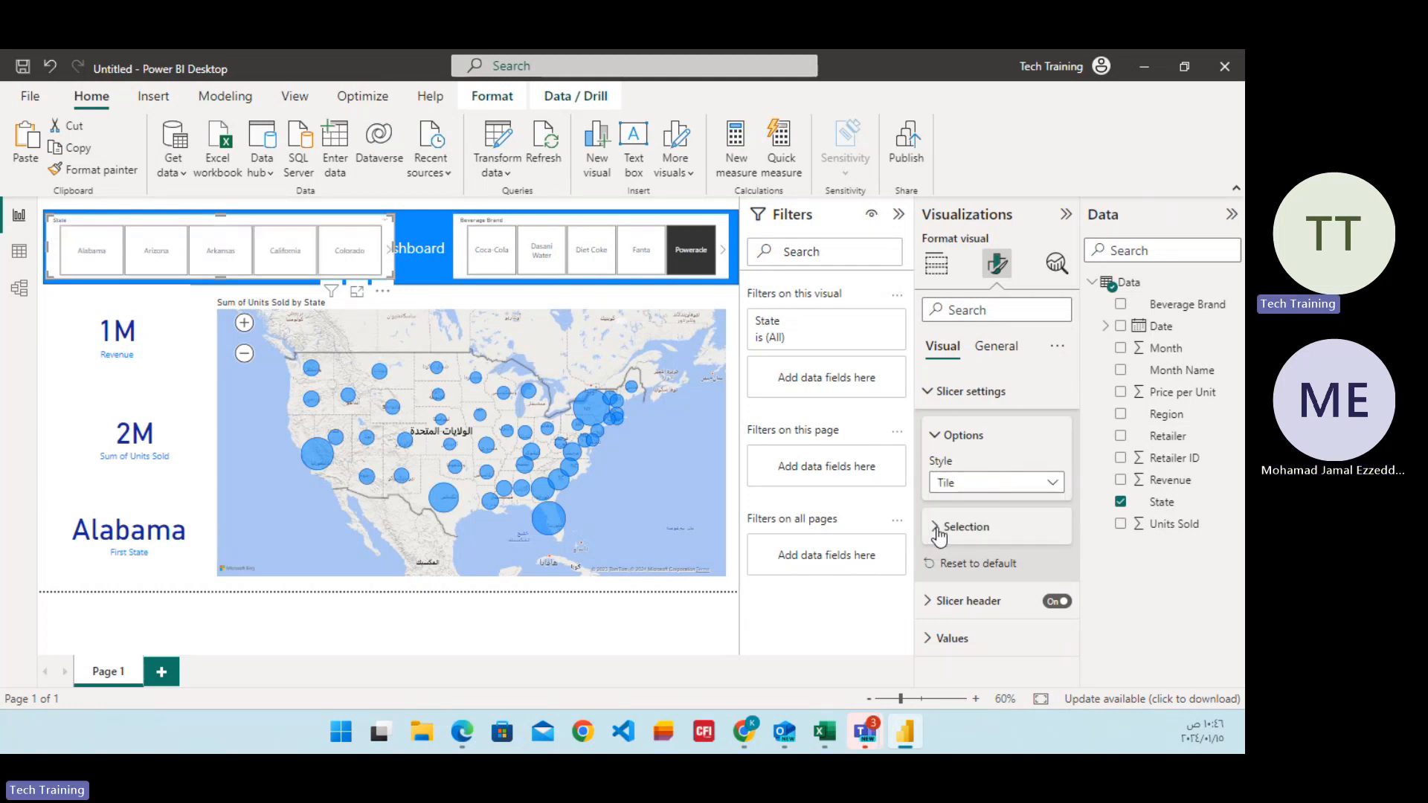
left_click(965, 484)
left_click(967, 505)
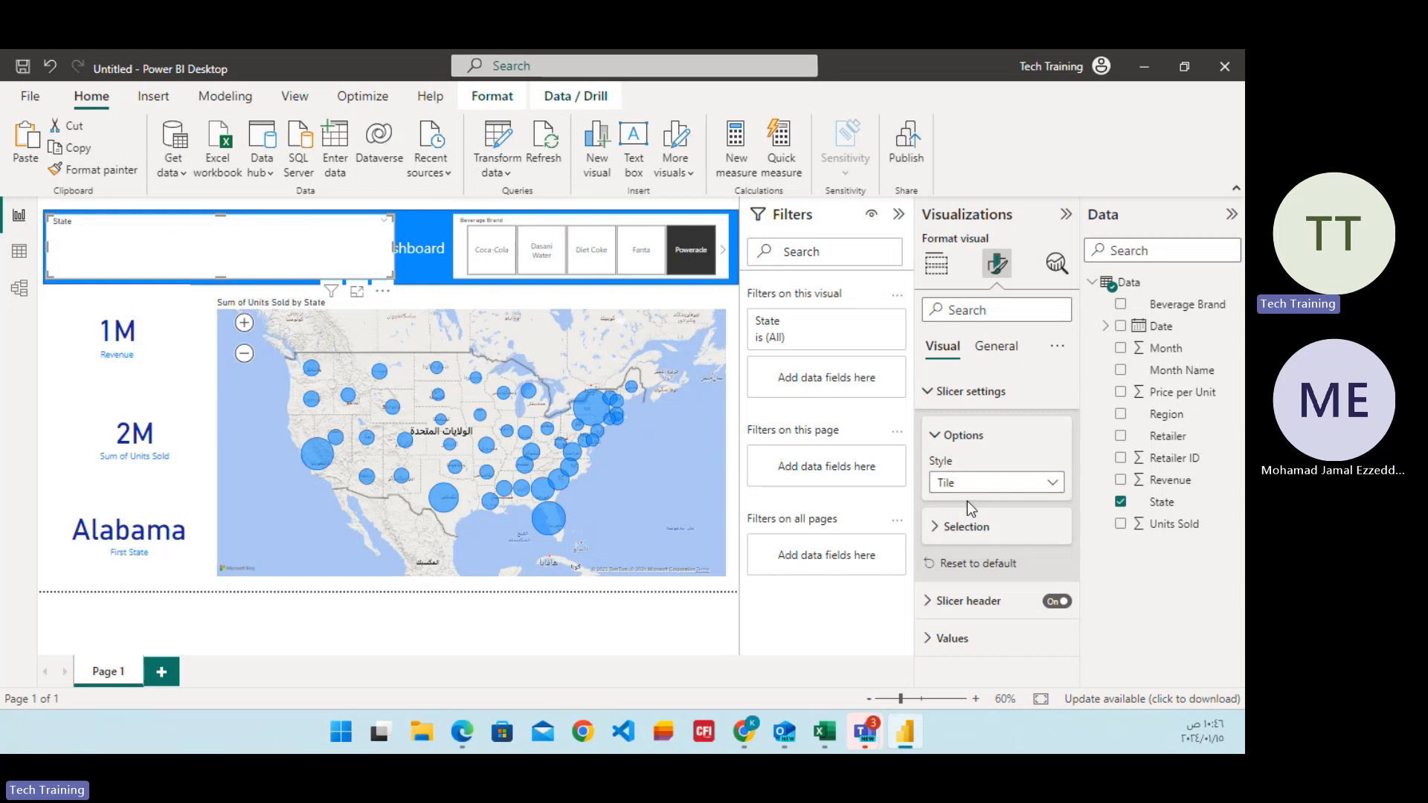
Set the State slicer back to the Dropdown style and narrow it to clear the Sales Dashboard title.
left_click(965, 491)
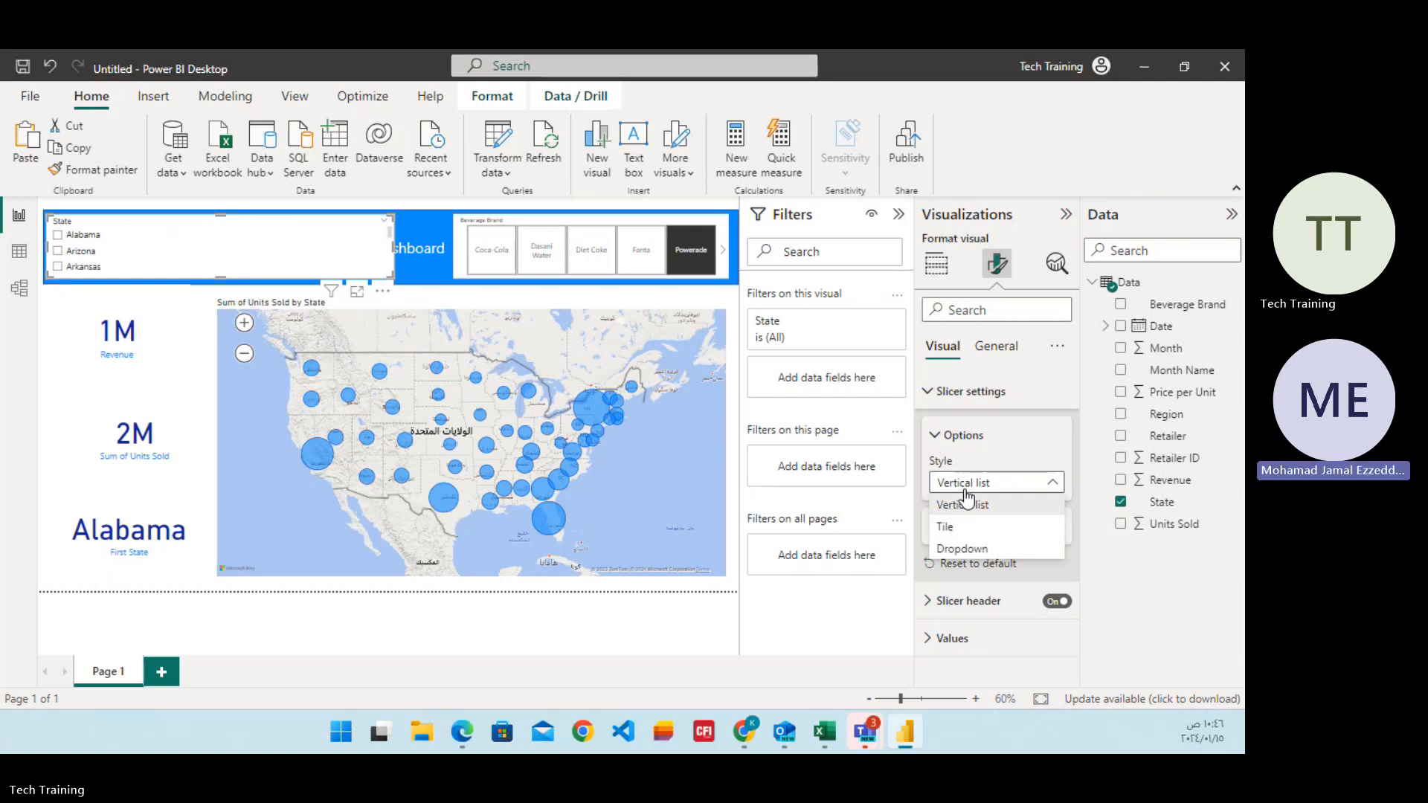
left_click(959, 549)
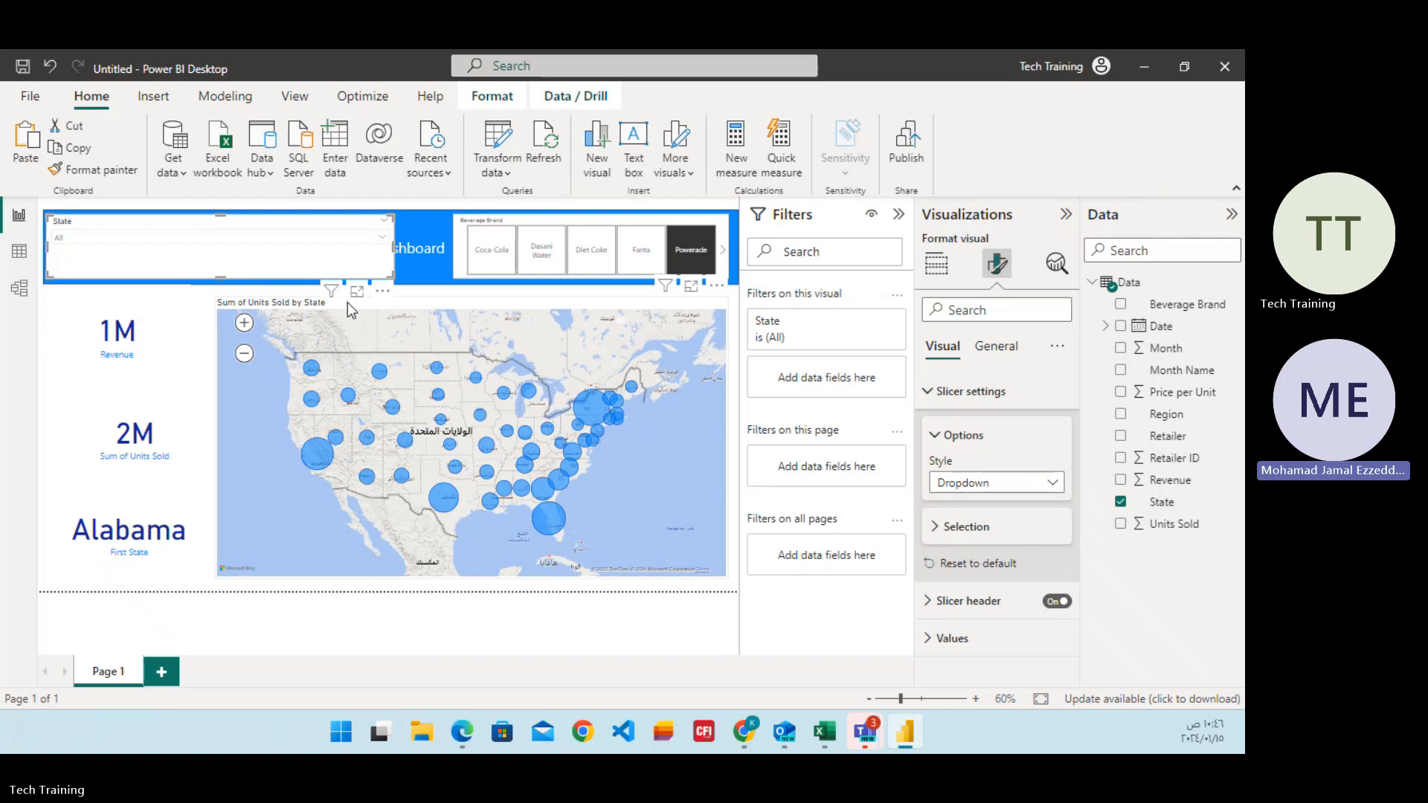
left_click_drag(388, 248, 307, 246)
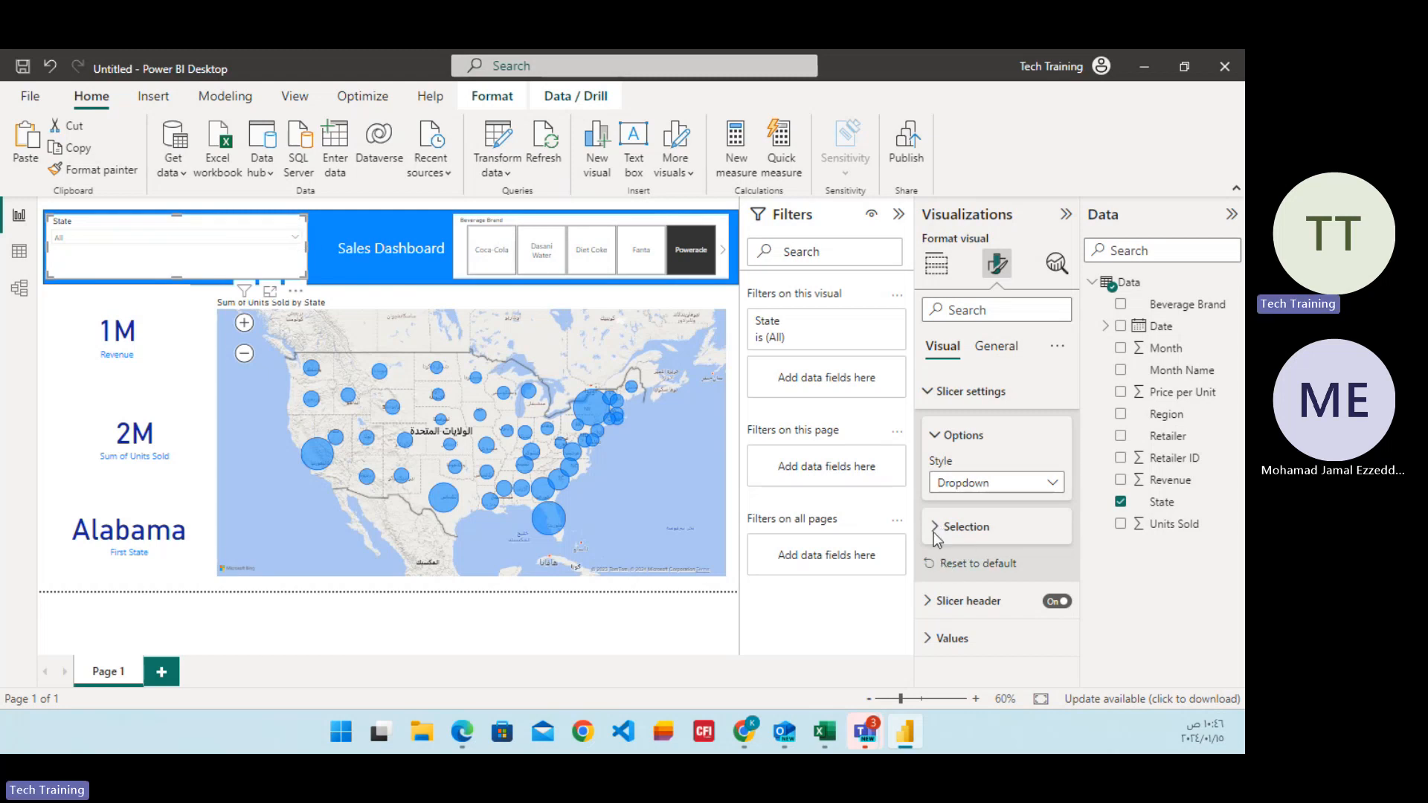
Turn off the background of the State slicer so the blue banner shows through.
left_click(989, 351)
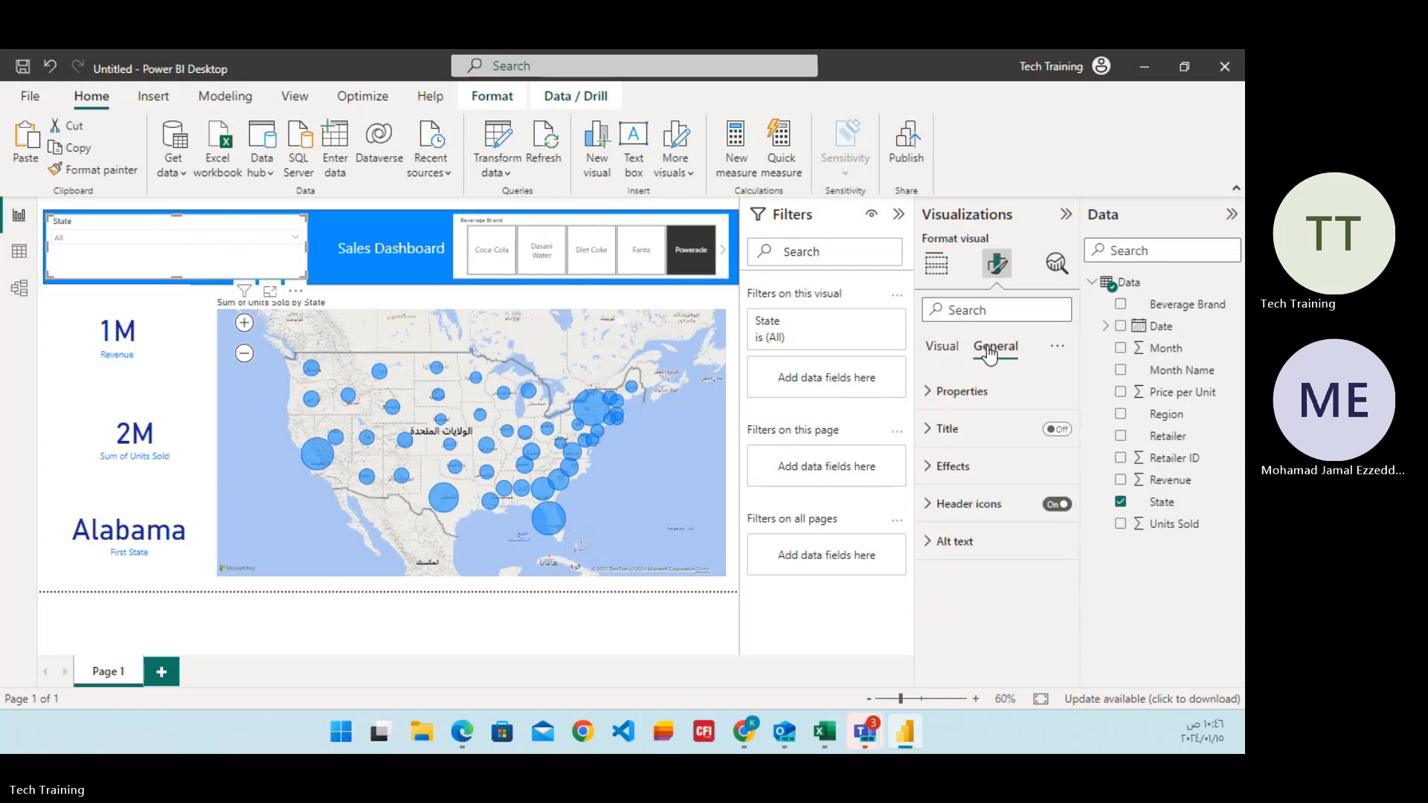
left_click(930, 476)
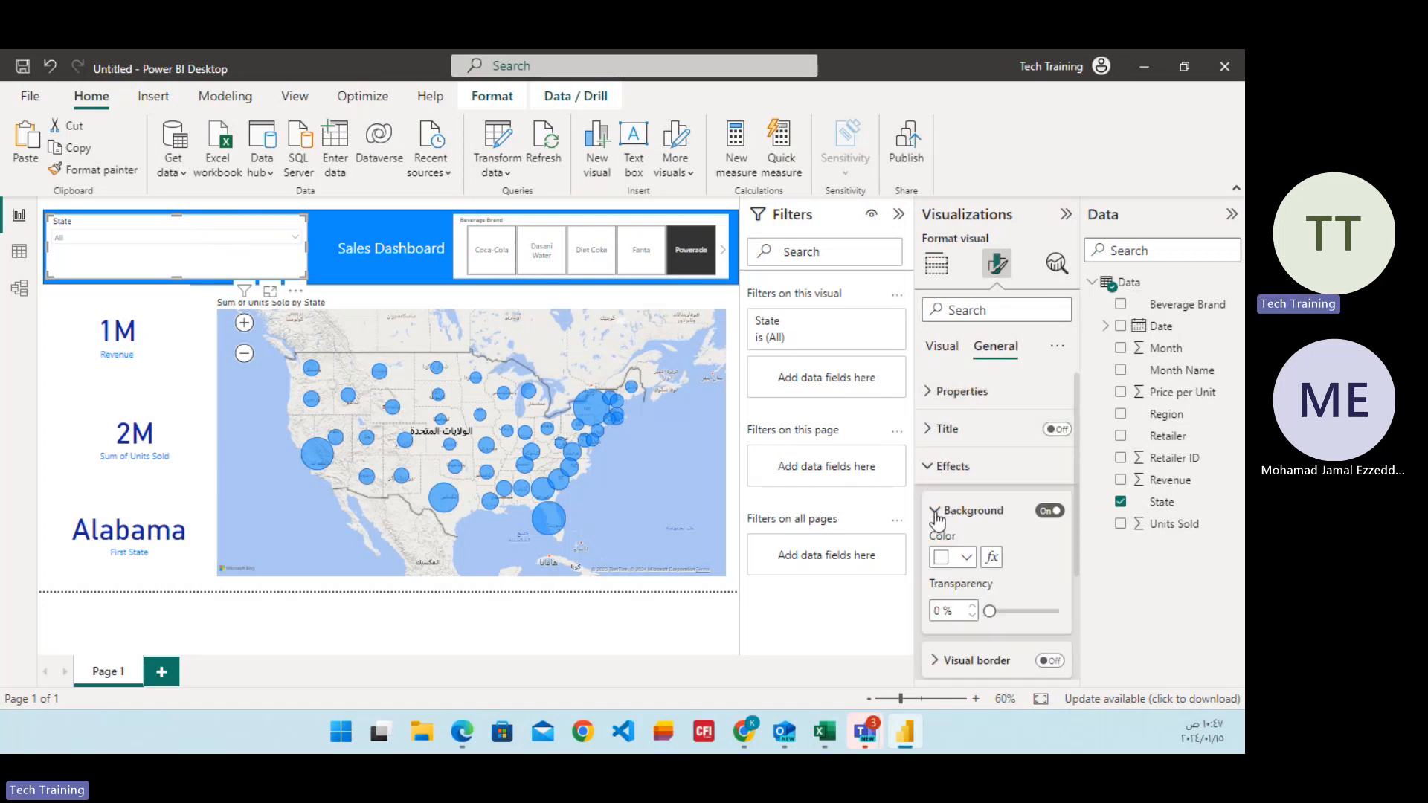
left_click(935, 510)
left_click(941, 510)
left_click(1048, 511)
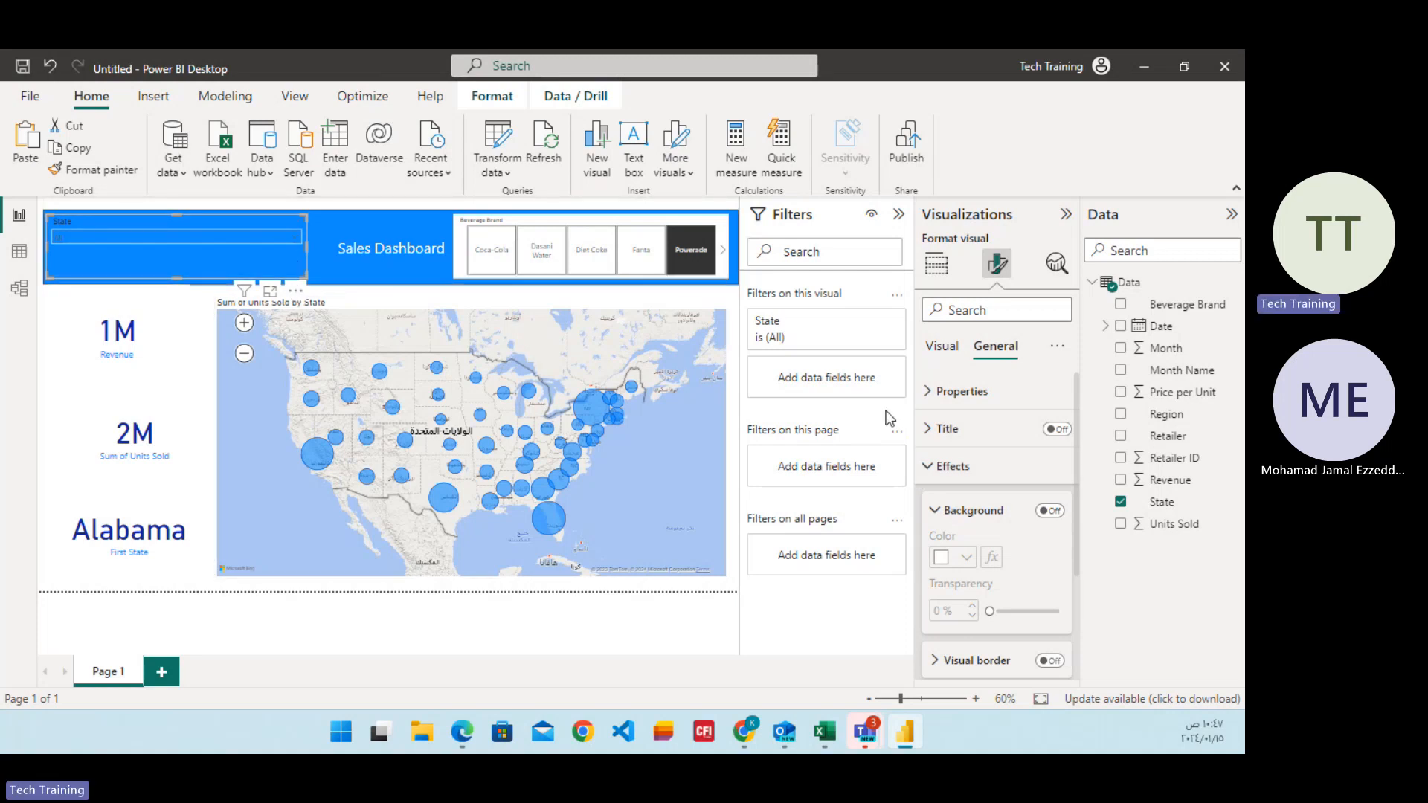
left_click(949, 392)
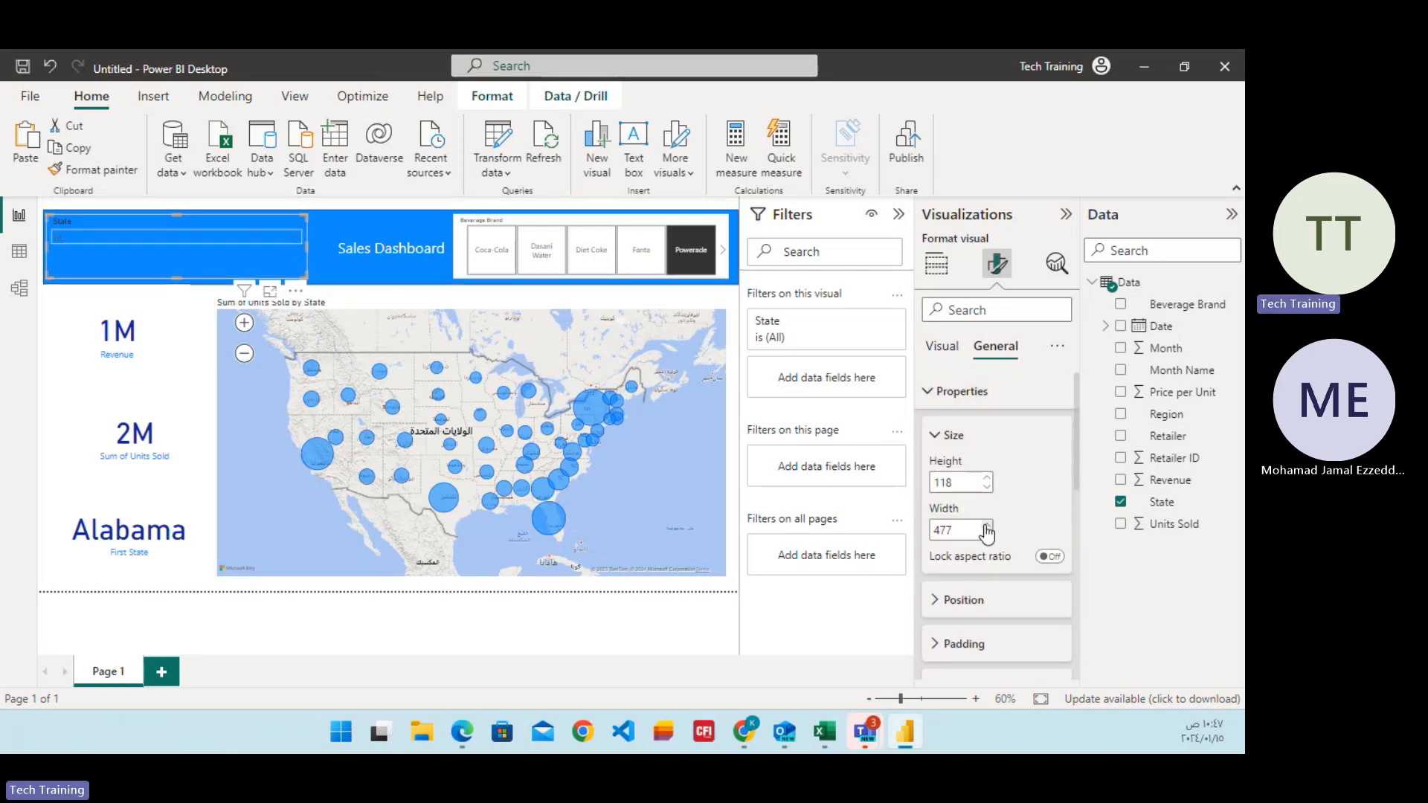
left_click(941, 391)
left_click(943, 350)
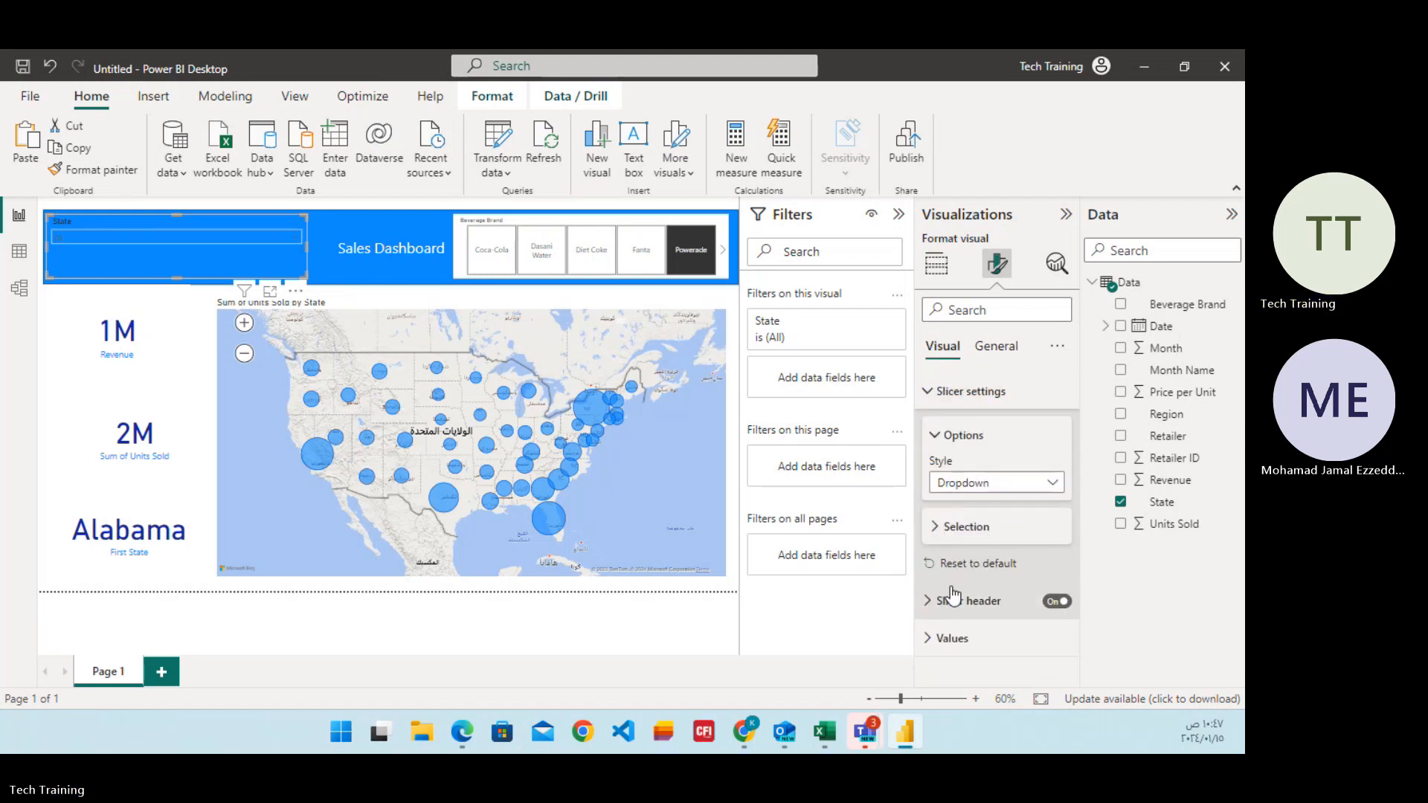
left_click(995, 348)
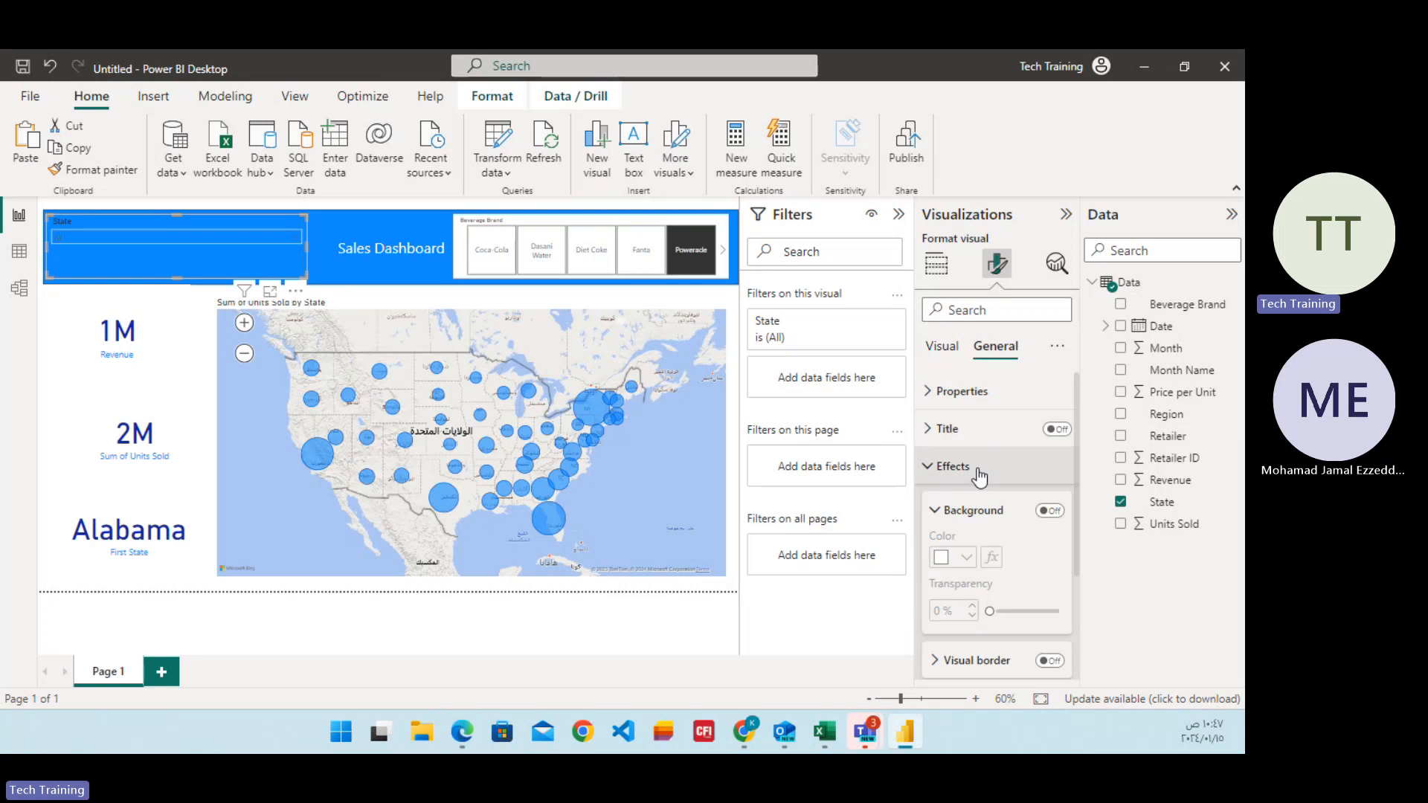
left_click(934, 469)
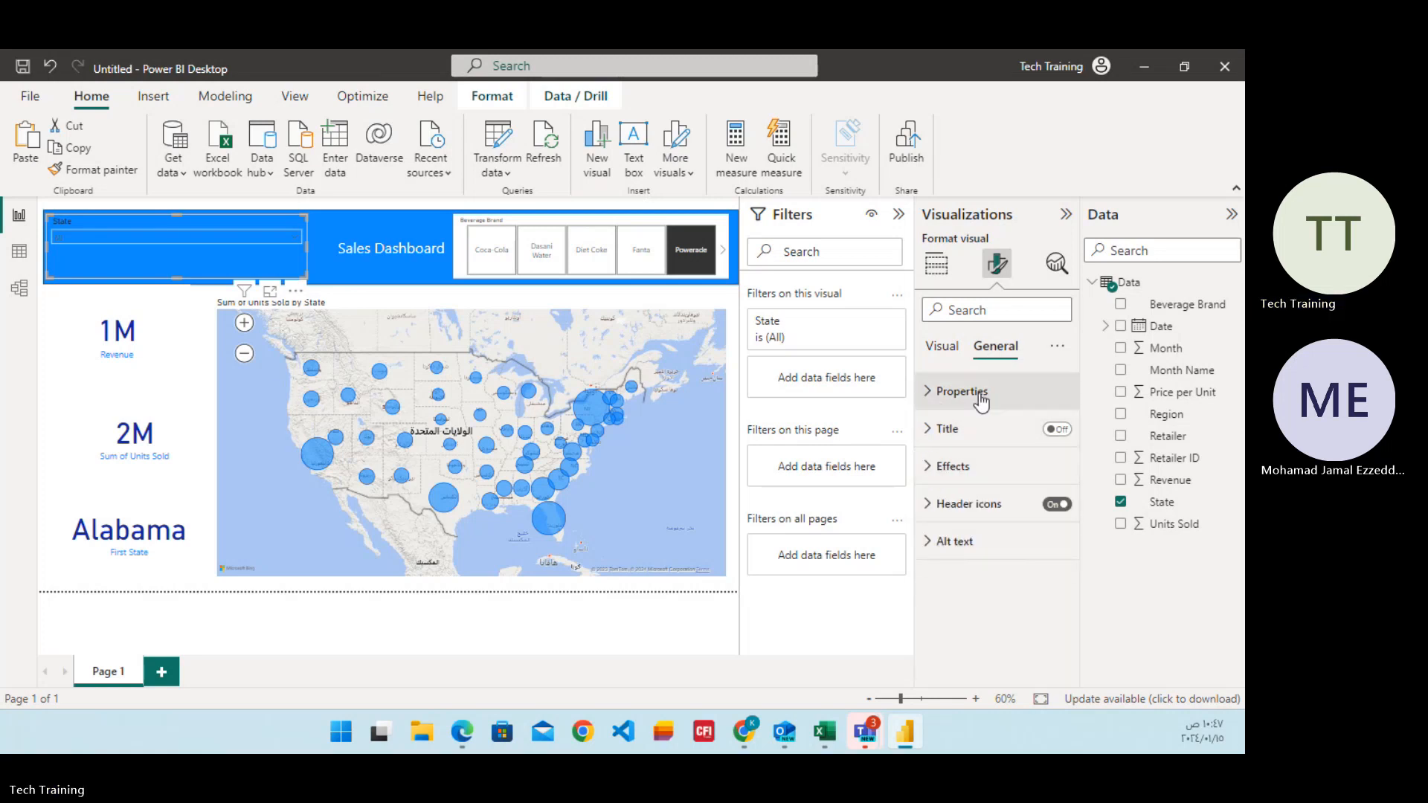
left_click(930, 398)
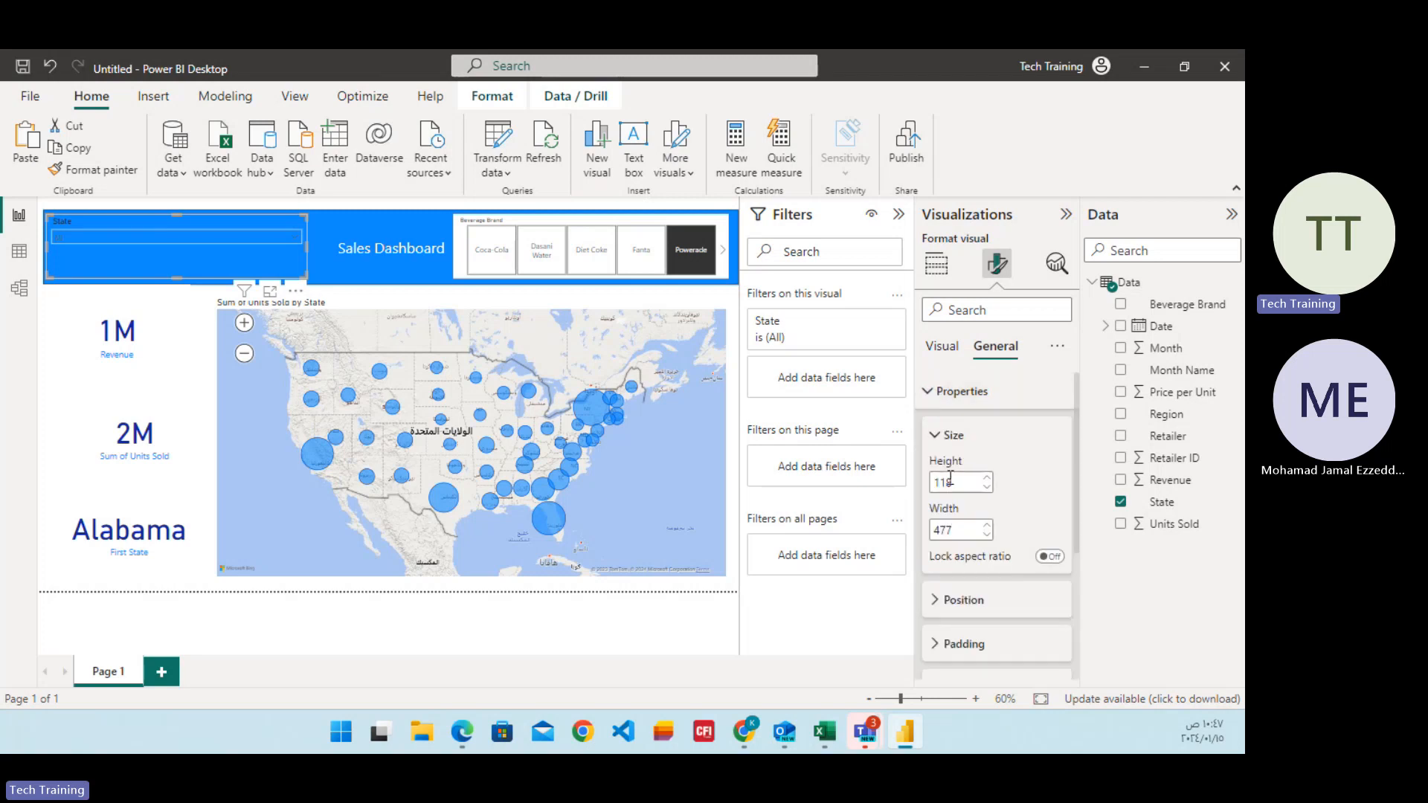
scroll(1001, 507, "down", 2)
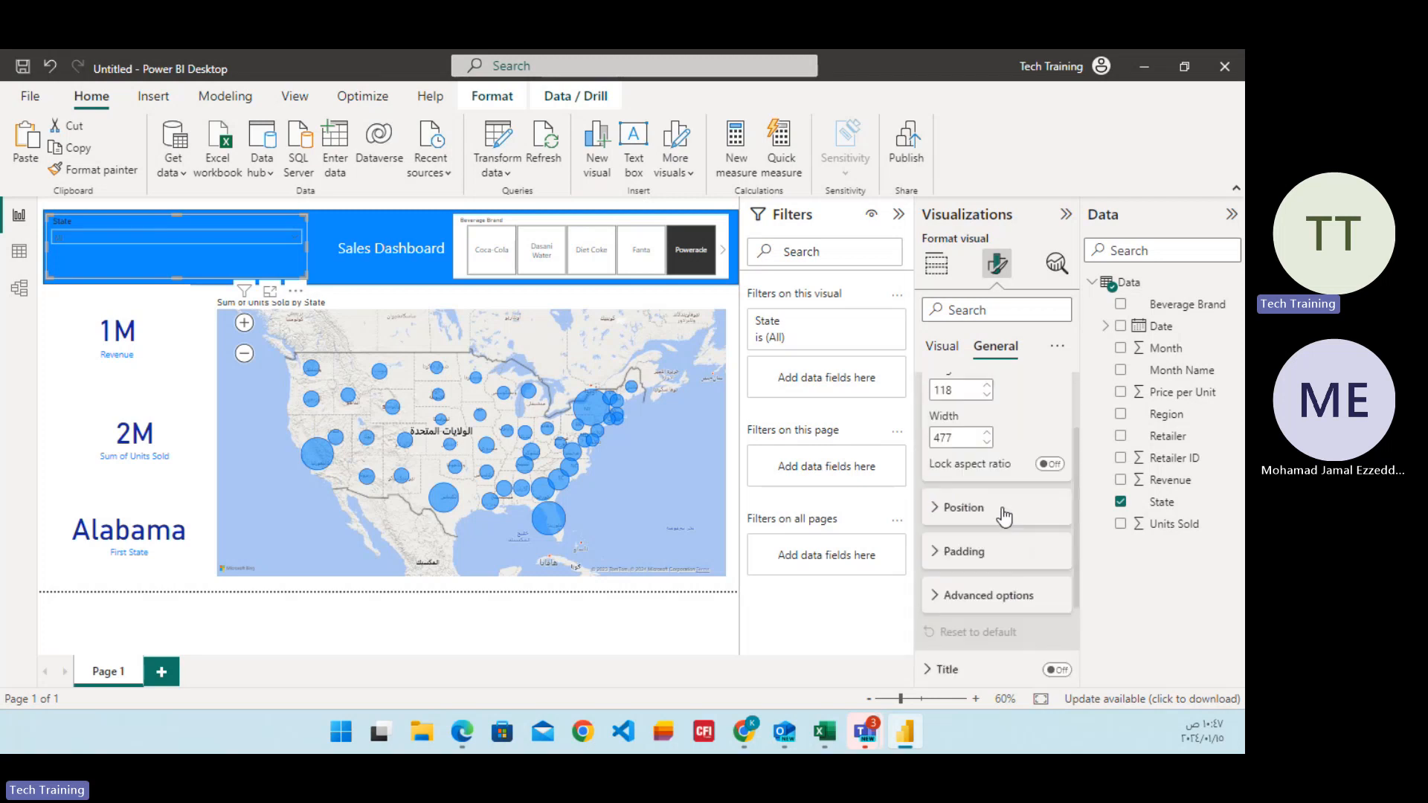
left_click(938, 595)
left_click(941, 596)
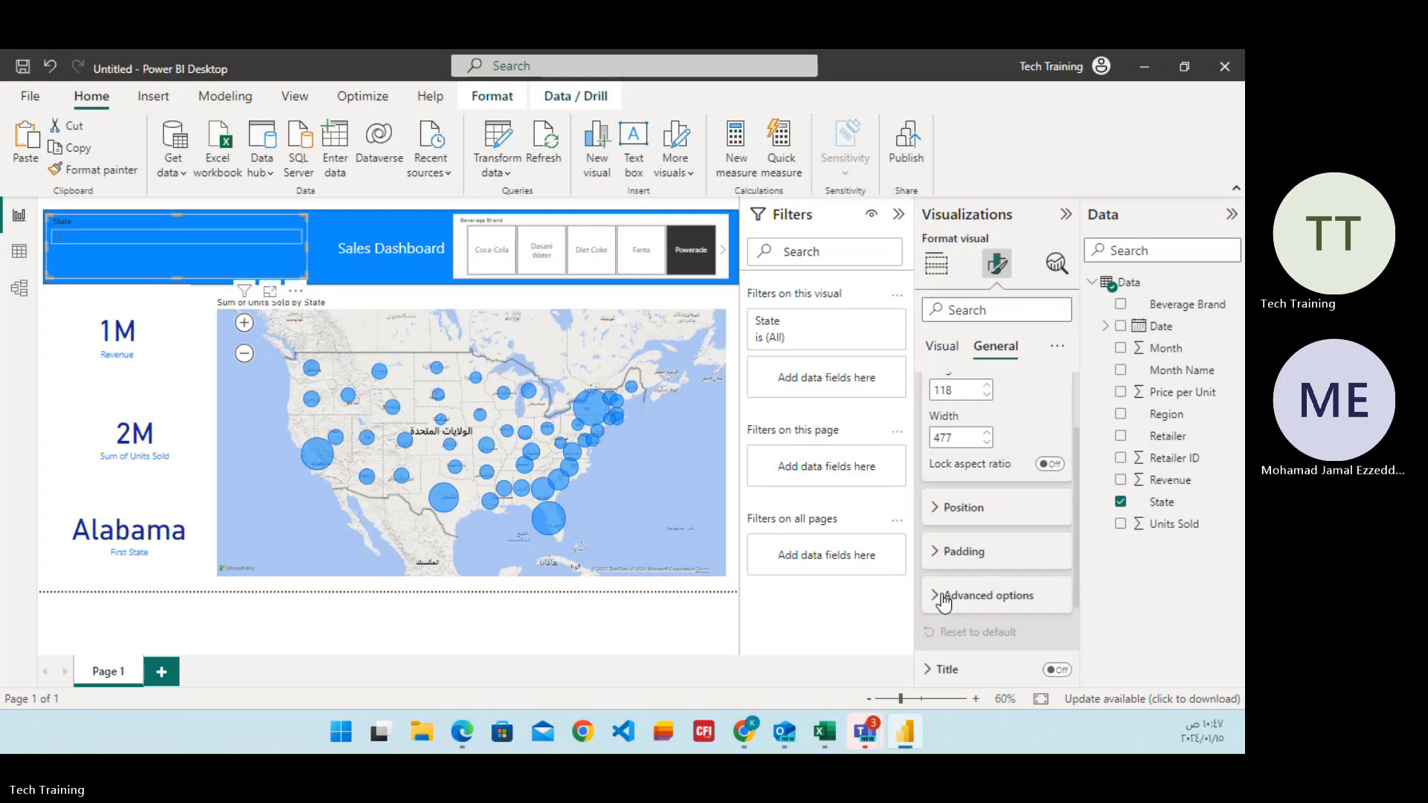
left_click(345, 271)
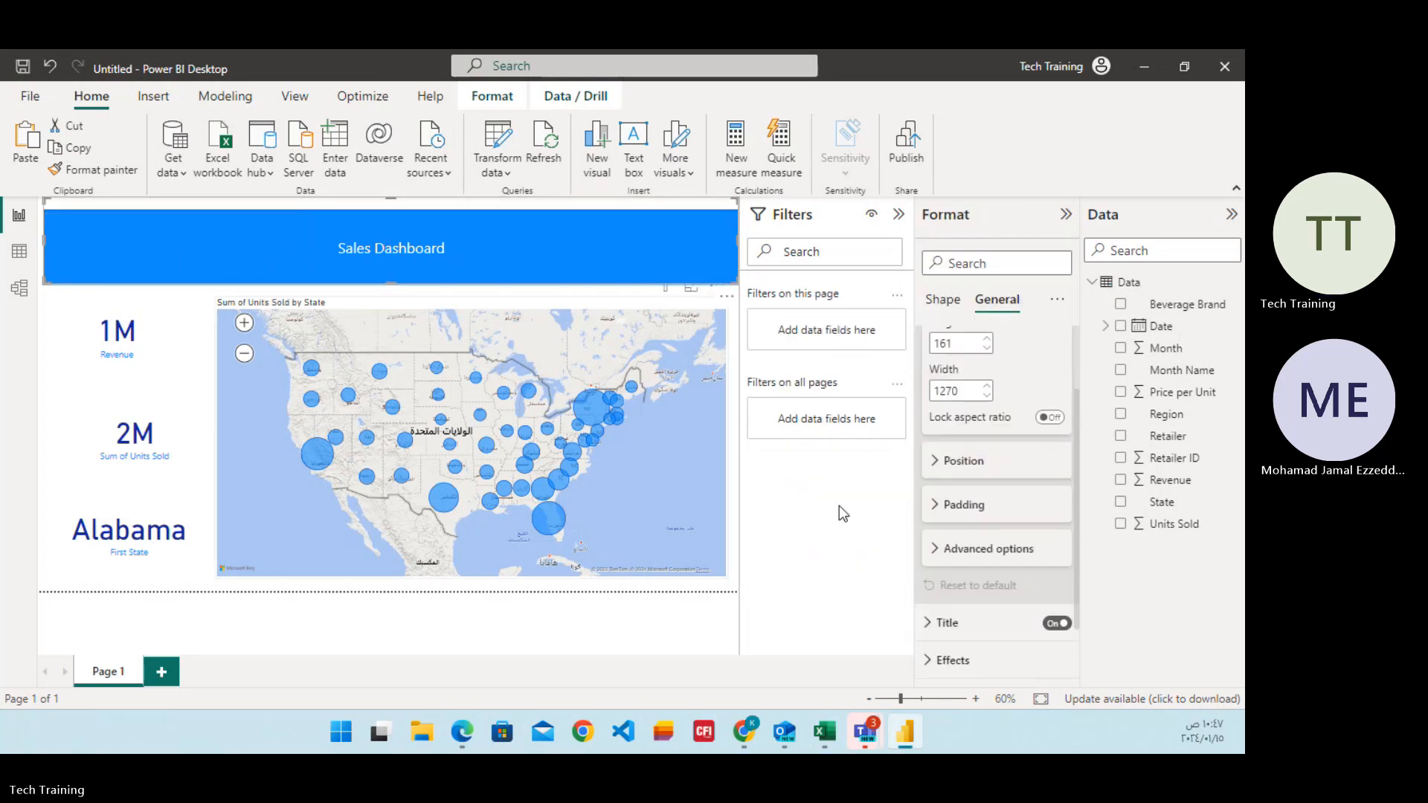
left_click(350, 597)
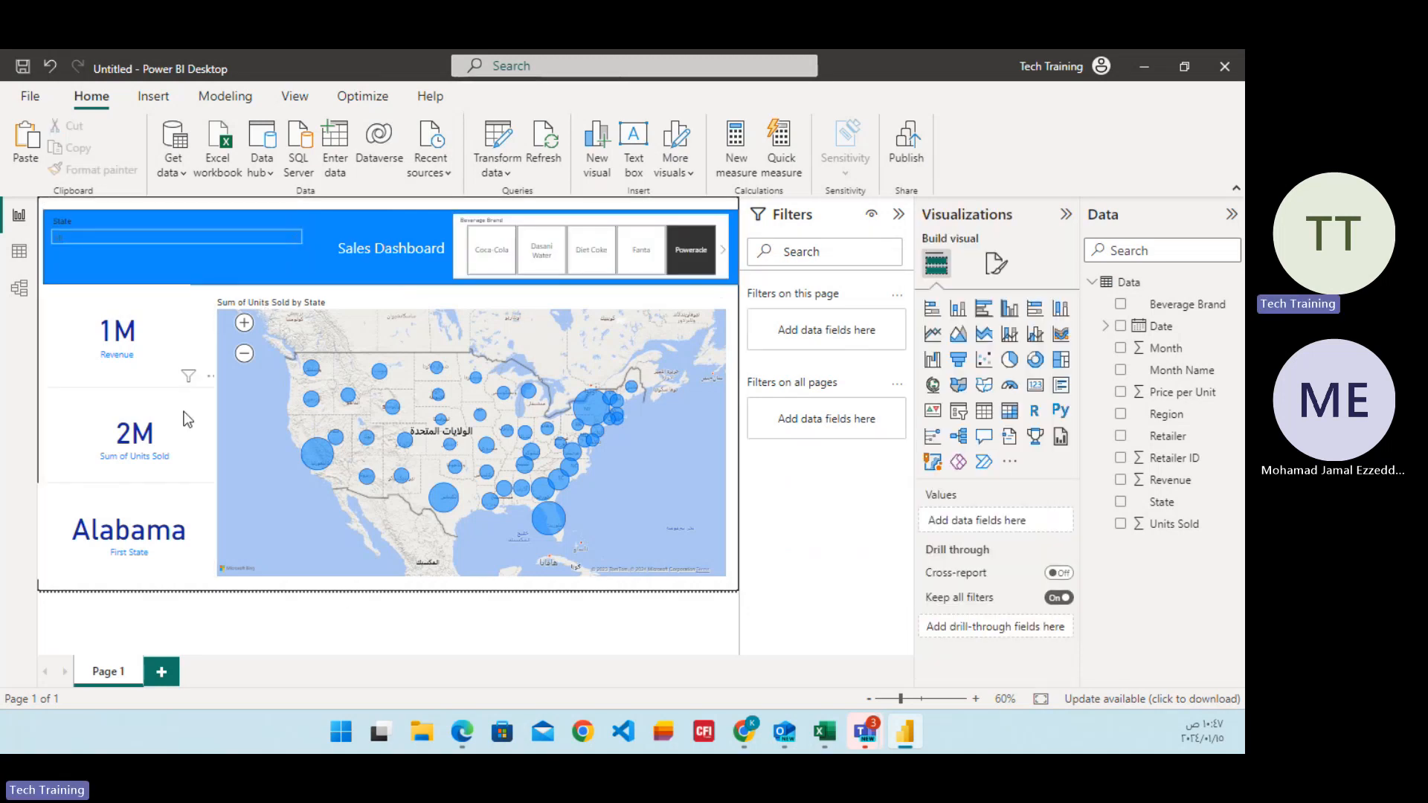
Filter the dashboard to Arkansas with the State slicer, then clear the selection.
left_click(293, 238)
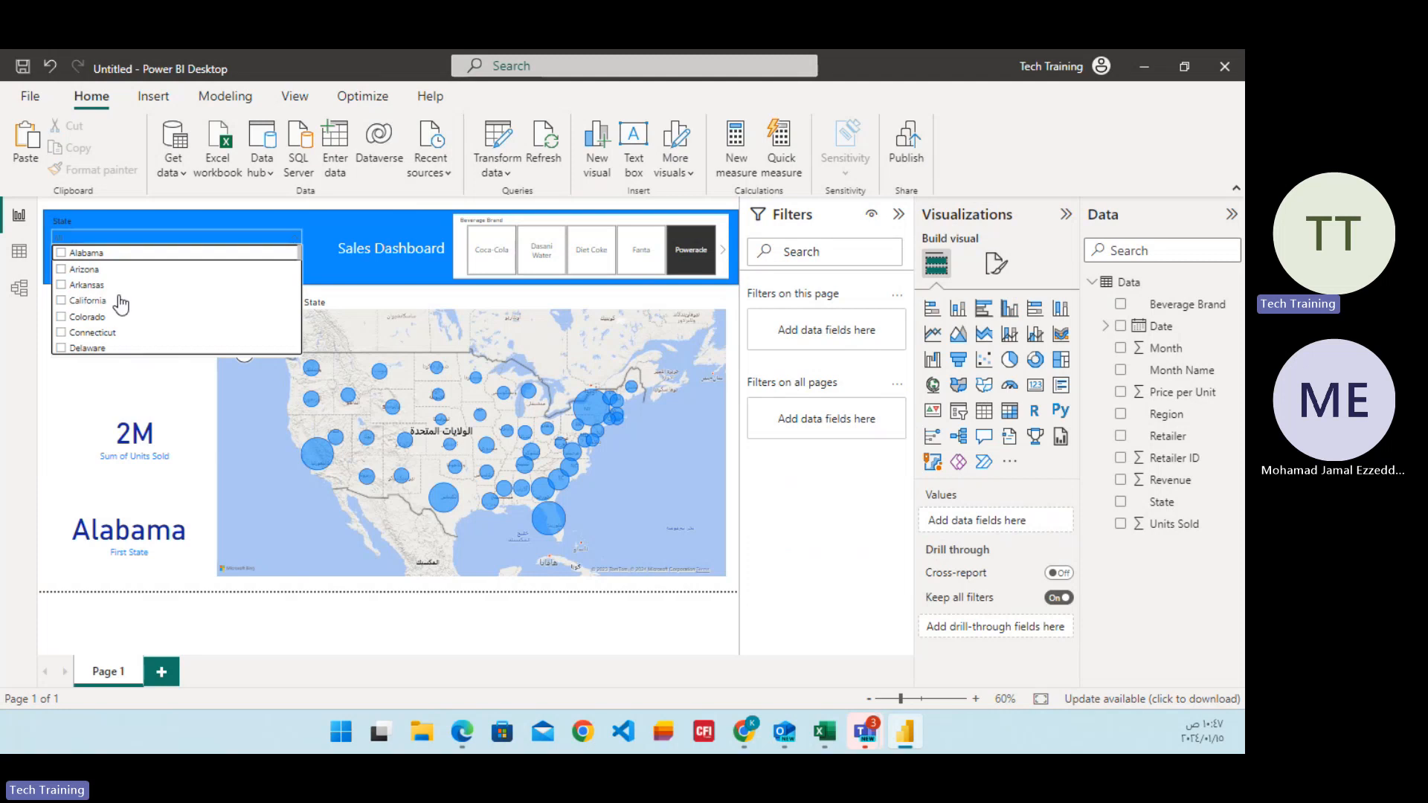
left_click(86, 287)
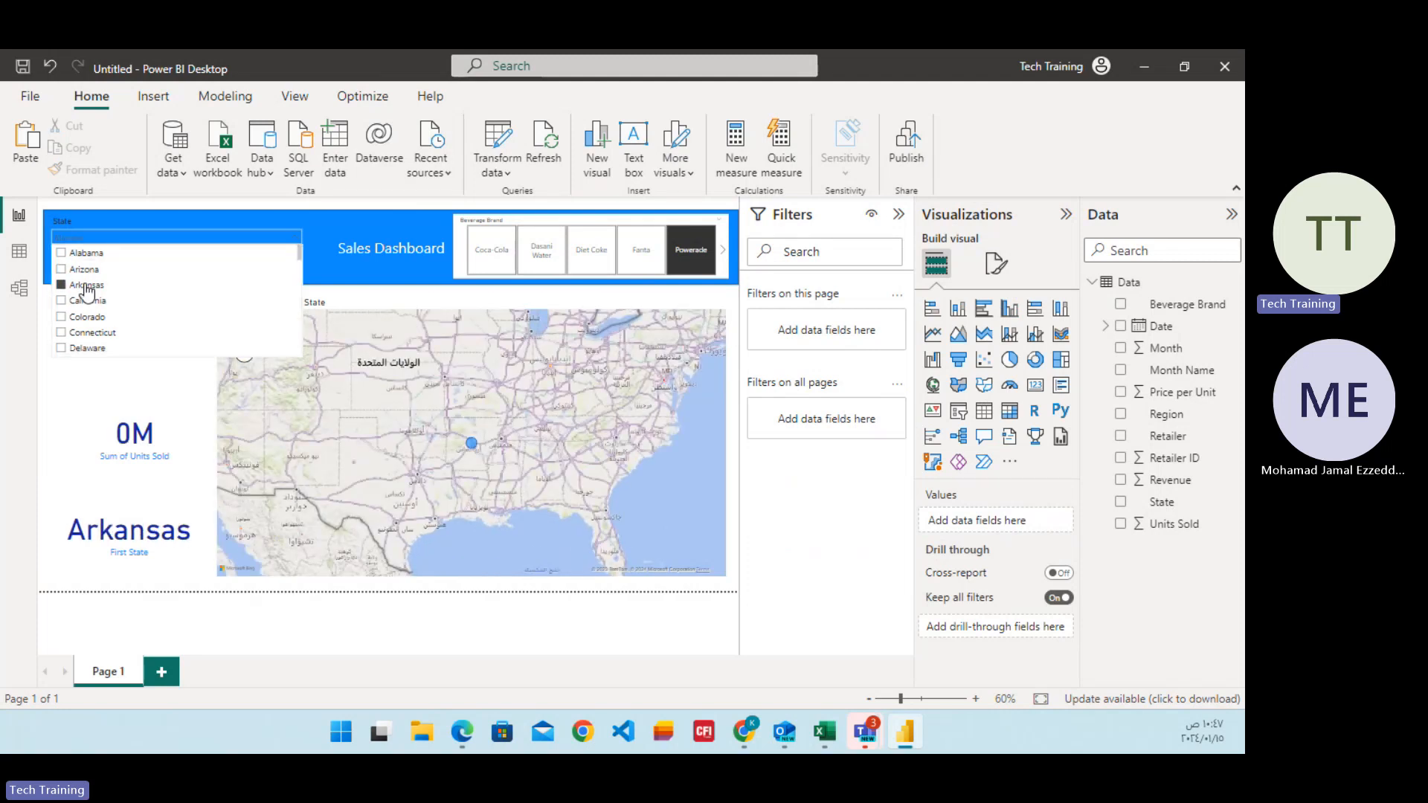
left_click(613, 634)
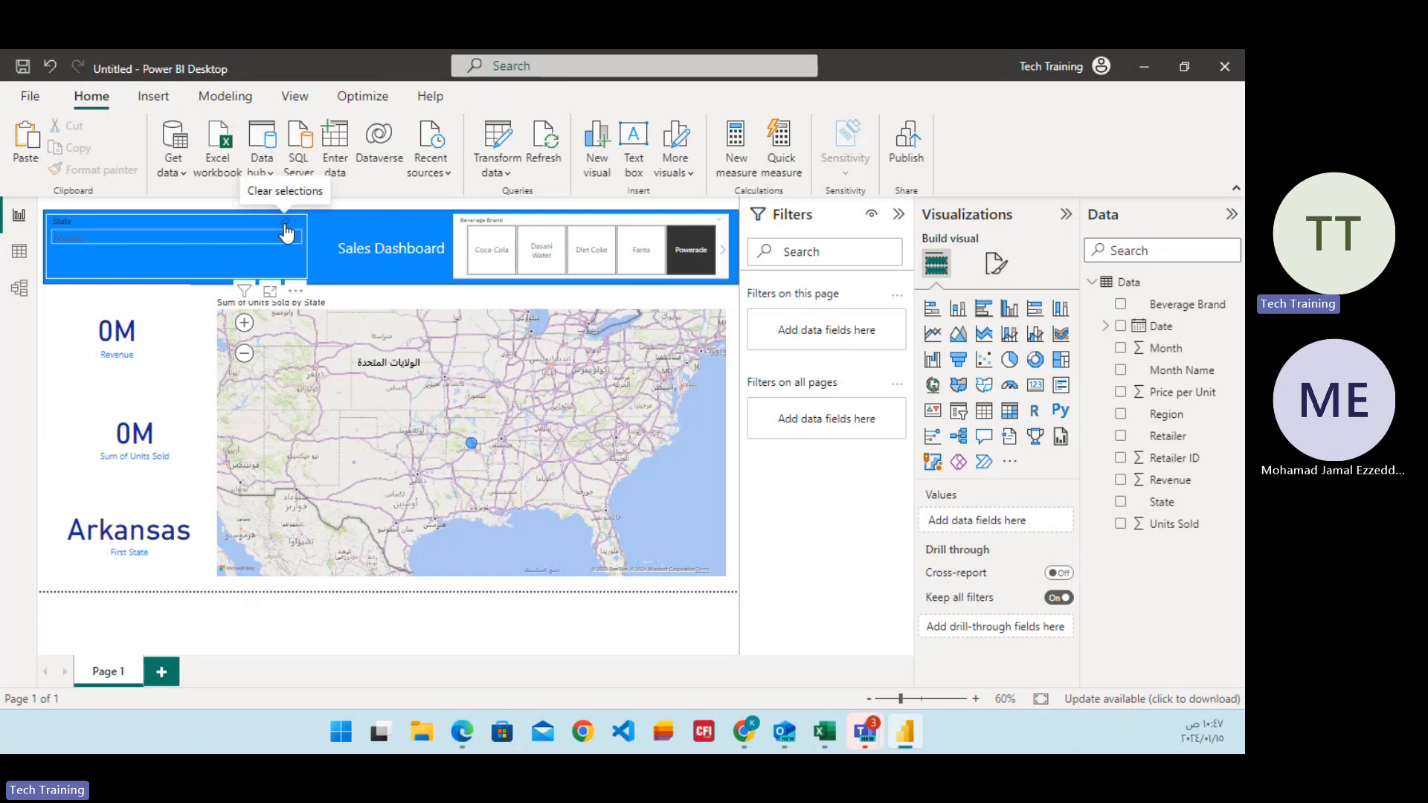
left_click(286, 232)
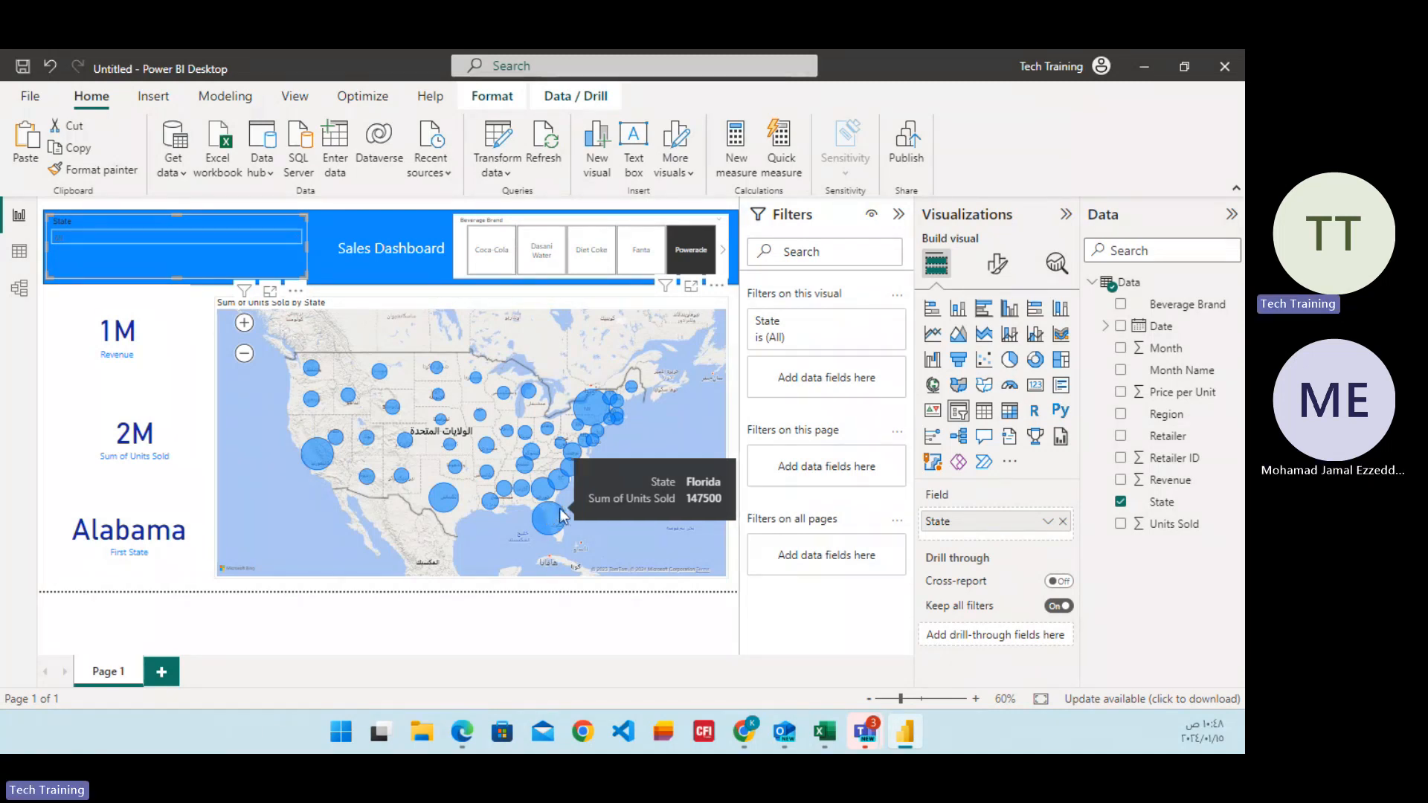
left_click(538, 641)
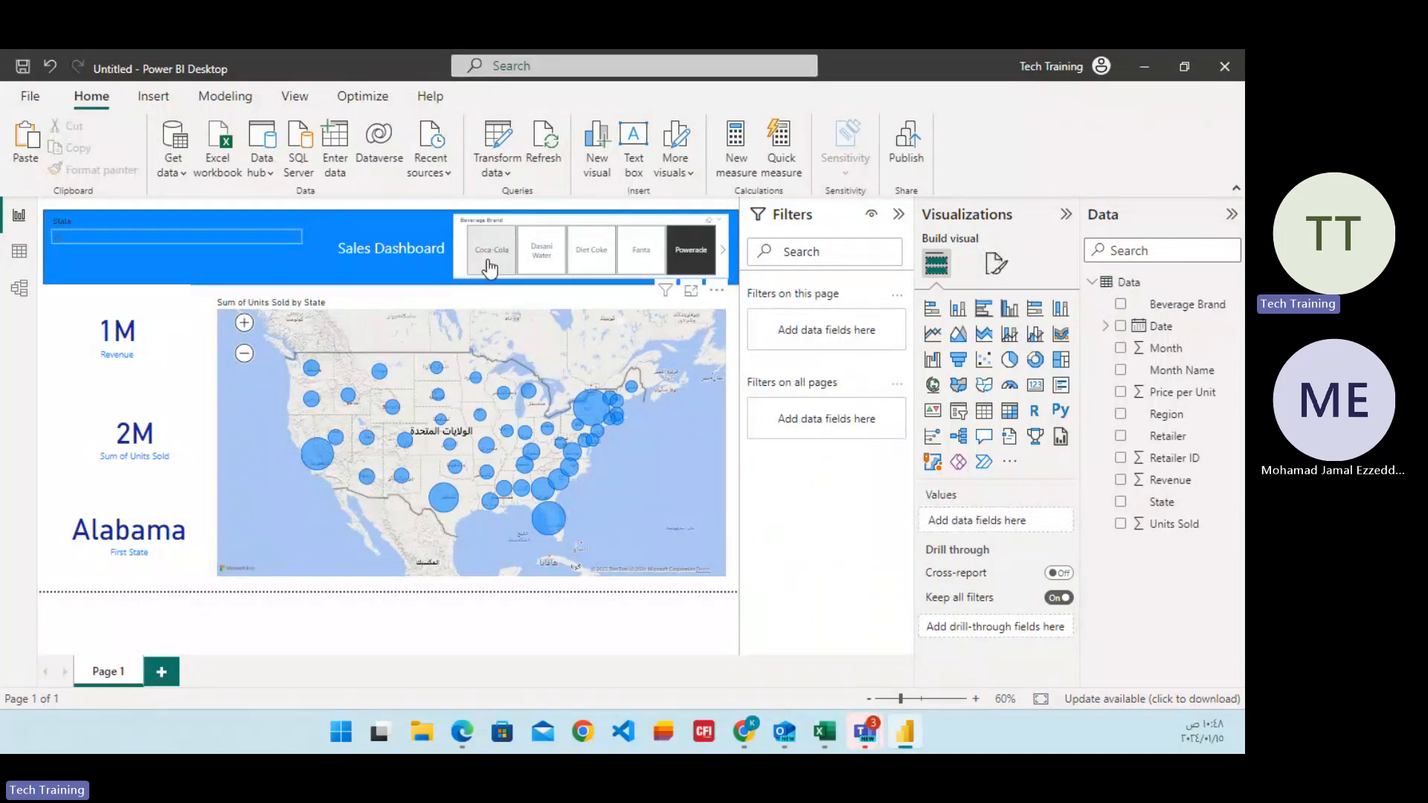
Turn off the background of the Beverage Brand slicer and deselect it.
left_click(460, 265)
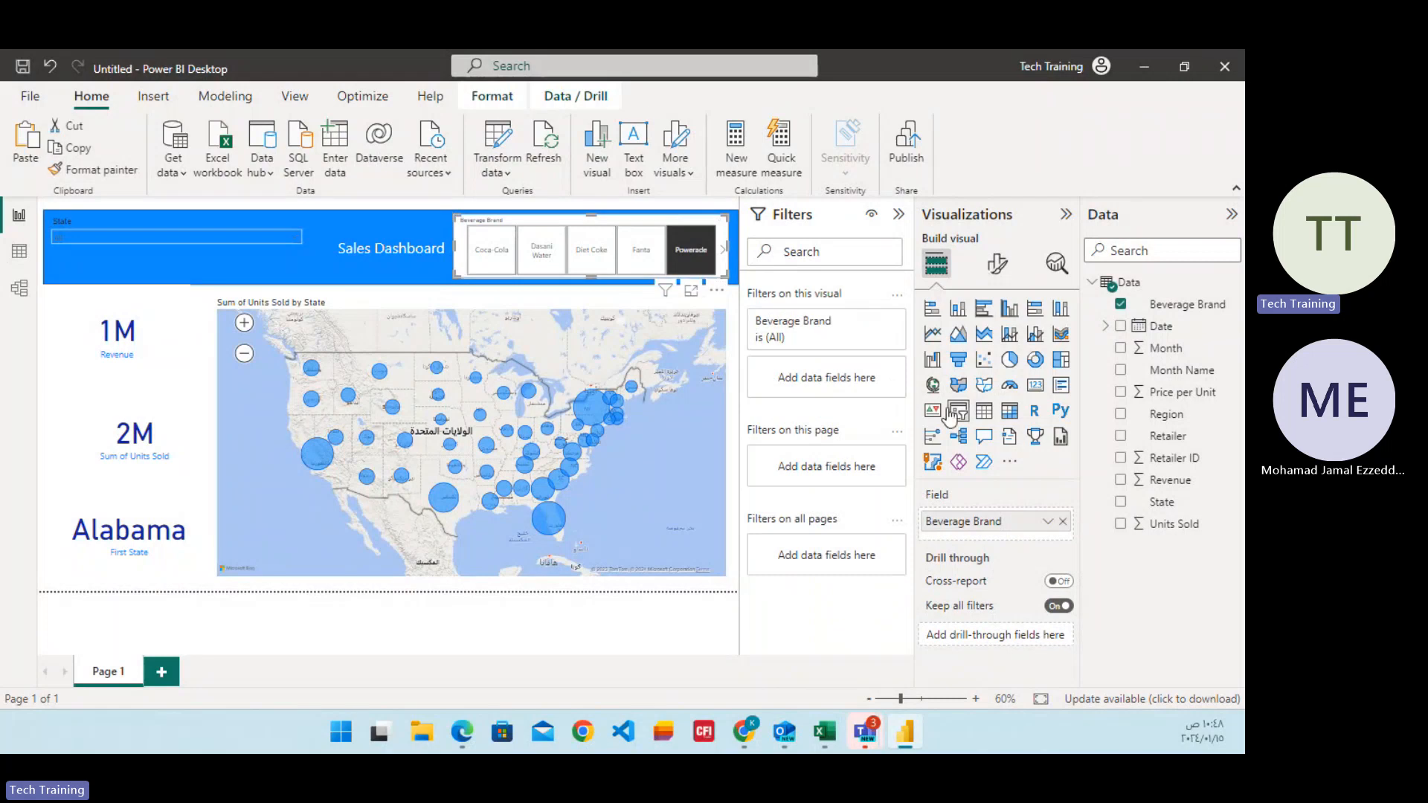
left_click(996, 263)
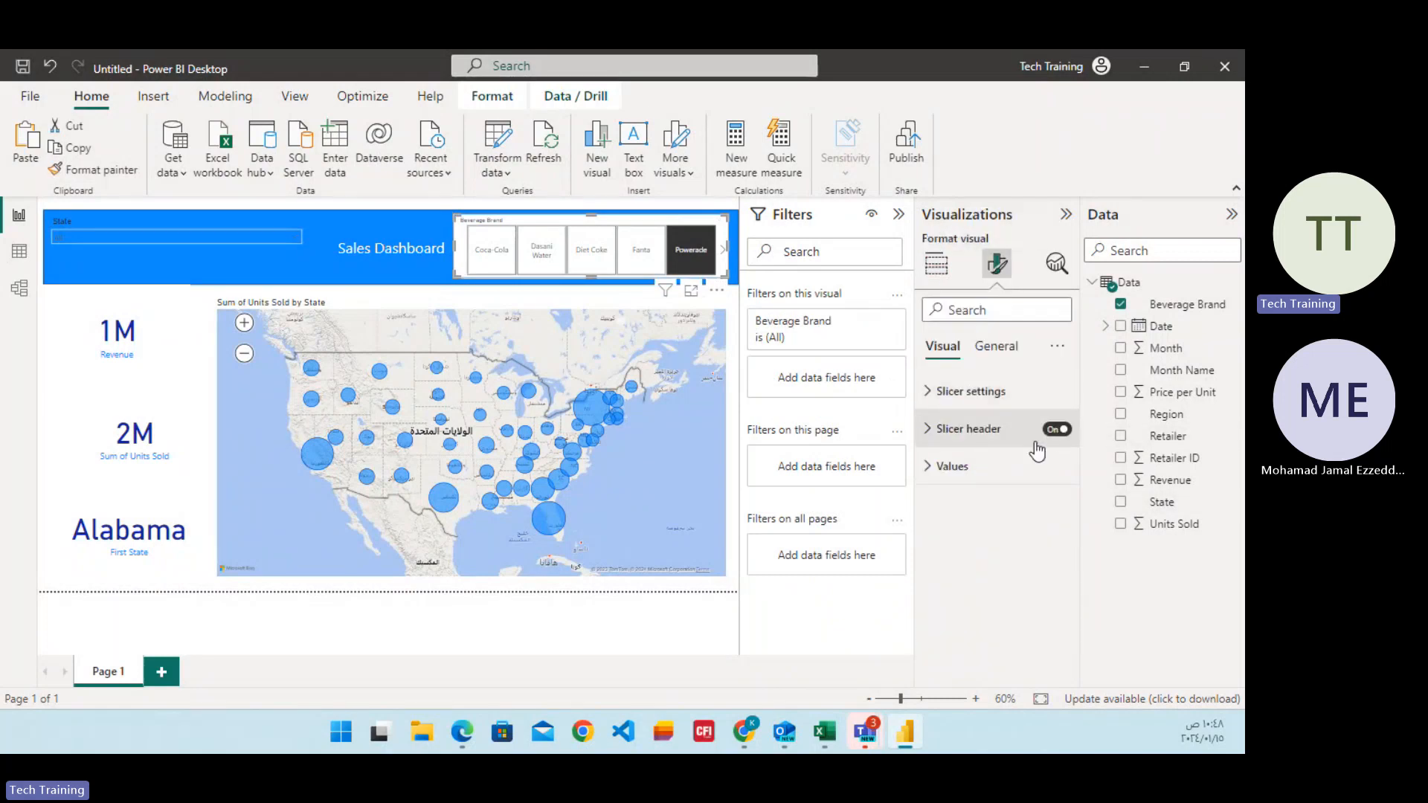
left_click(996, 346)
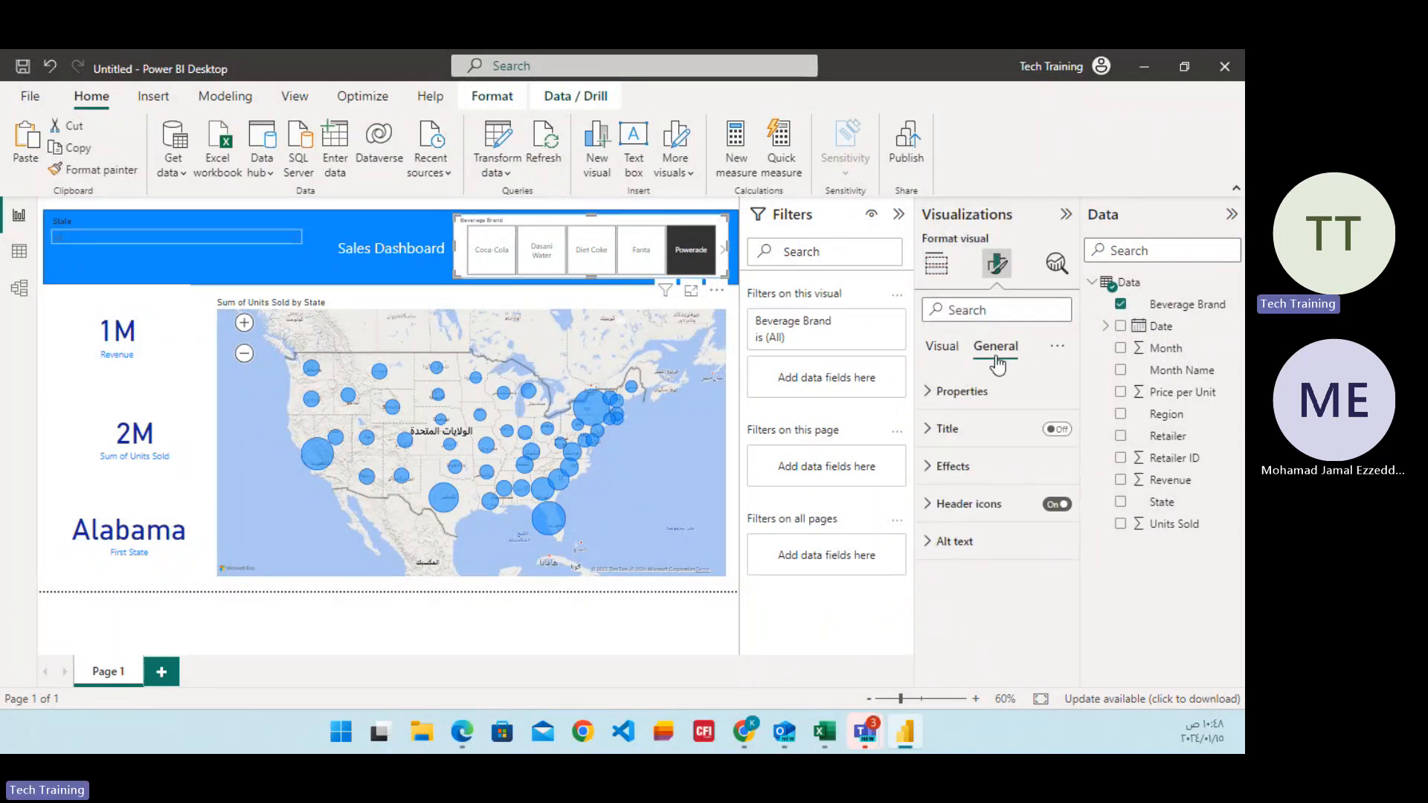
left_click(926, 505)
left_click(927, 505)
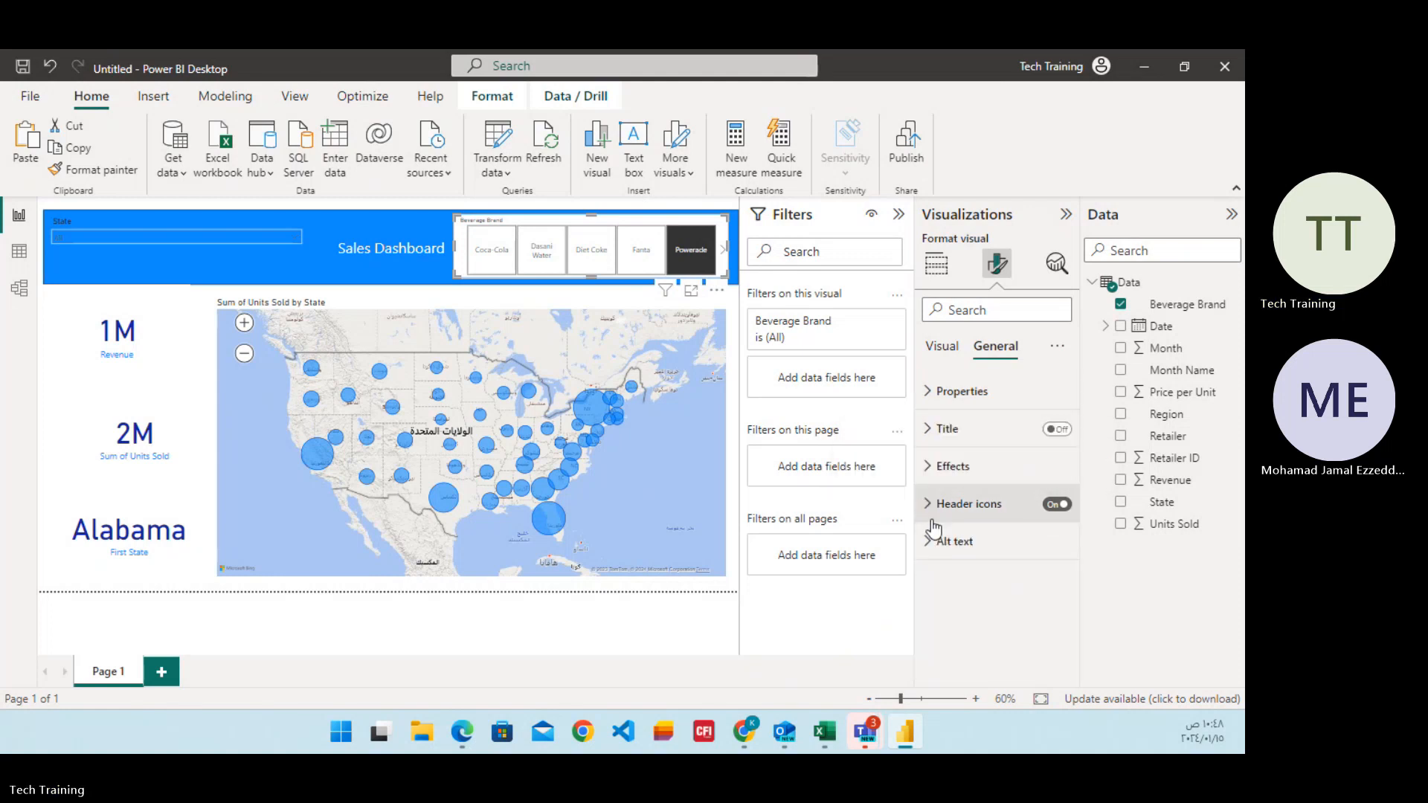
left_click(936, 467)
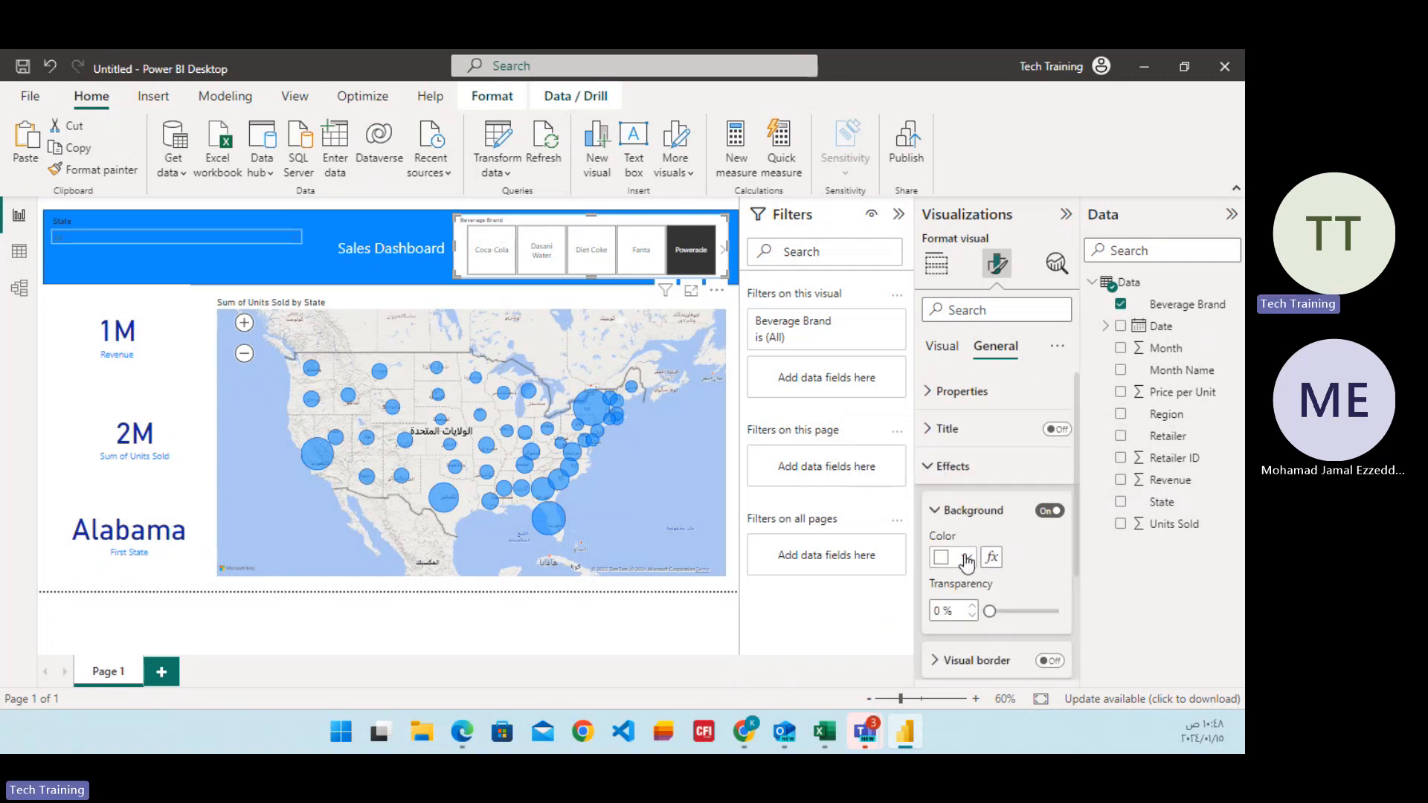
left_click(967, 558)
left_click(969, 557)
left_click(1041, 513)
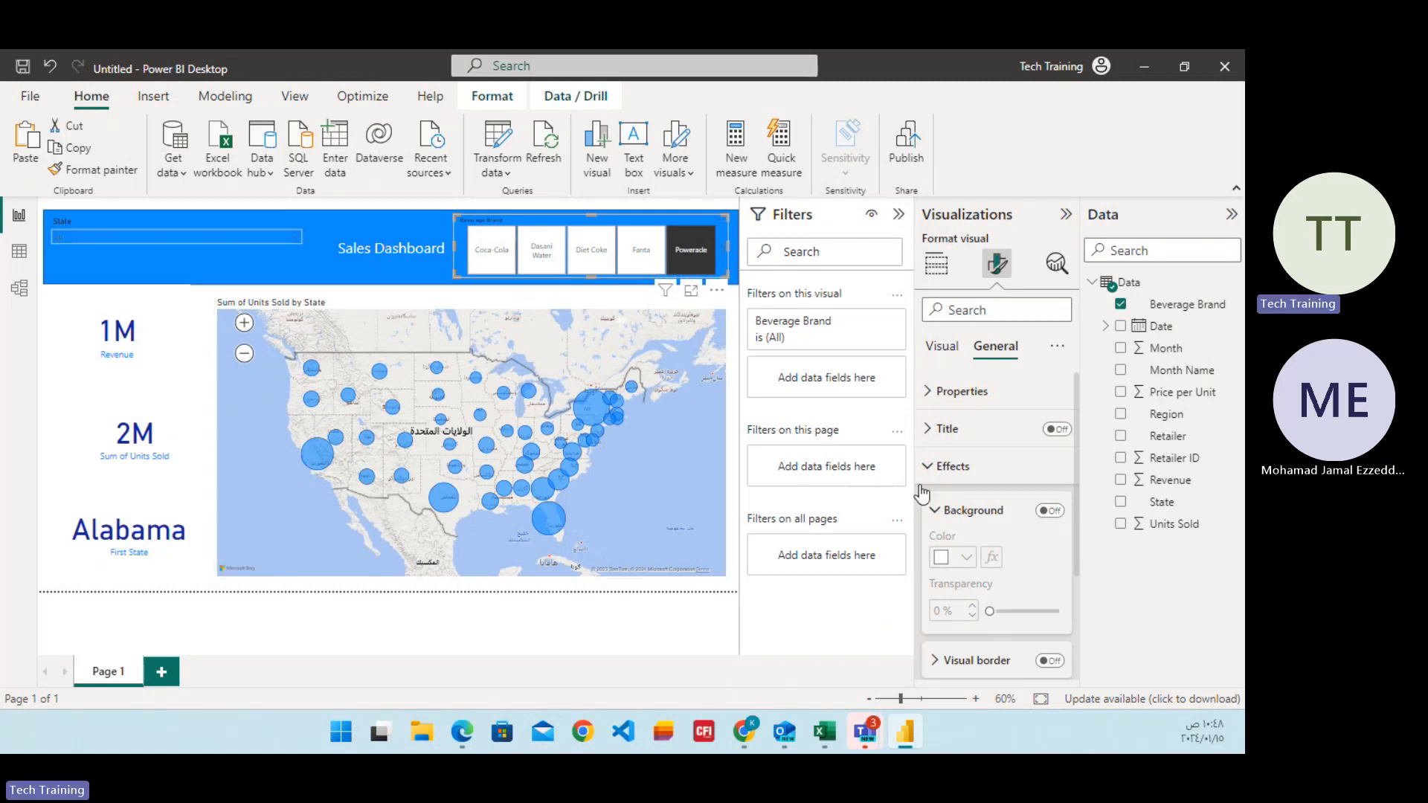
left_click(937, 512)
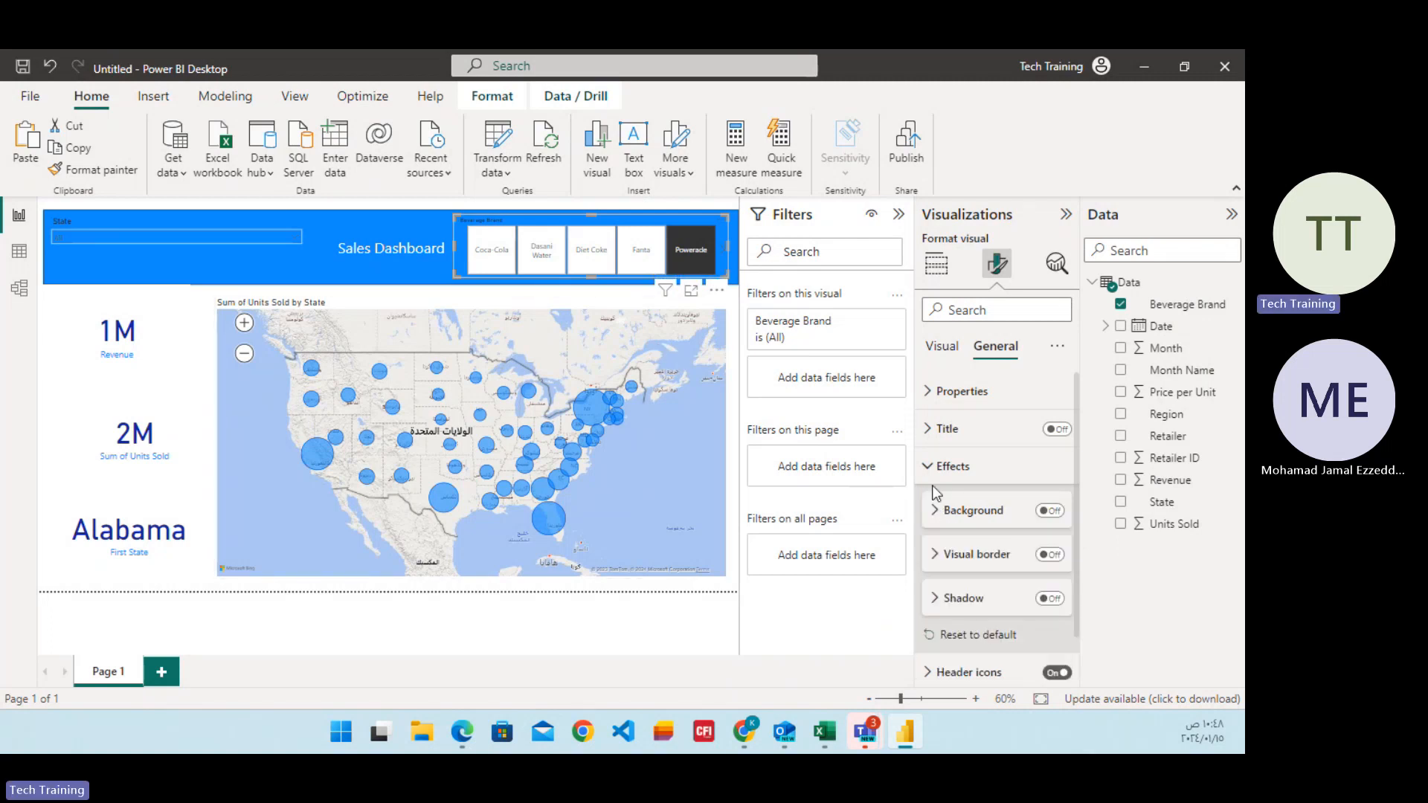
left_click(934, 556)
left_click(934, 557)
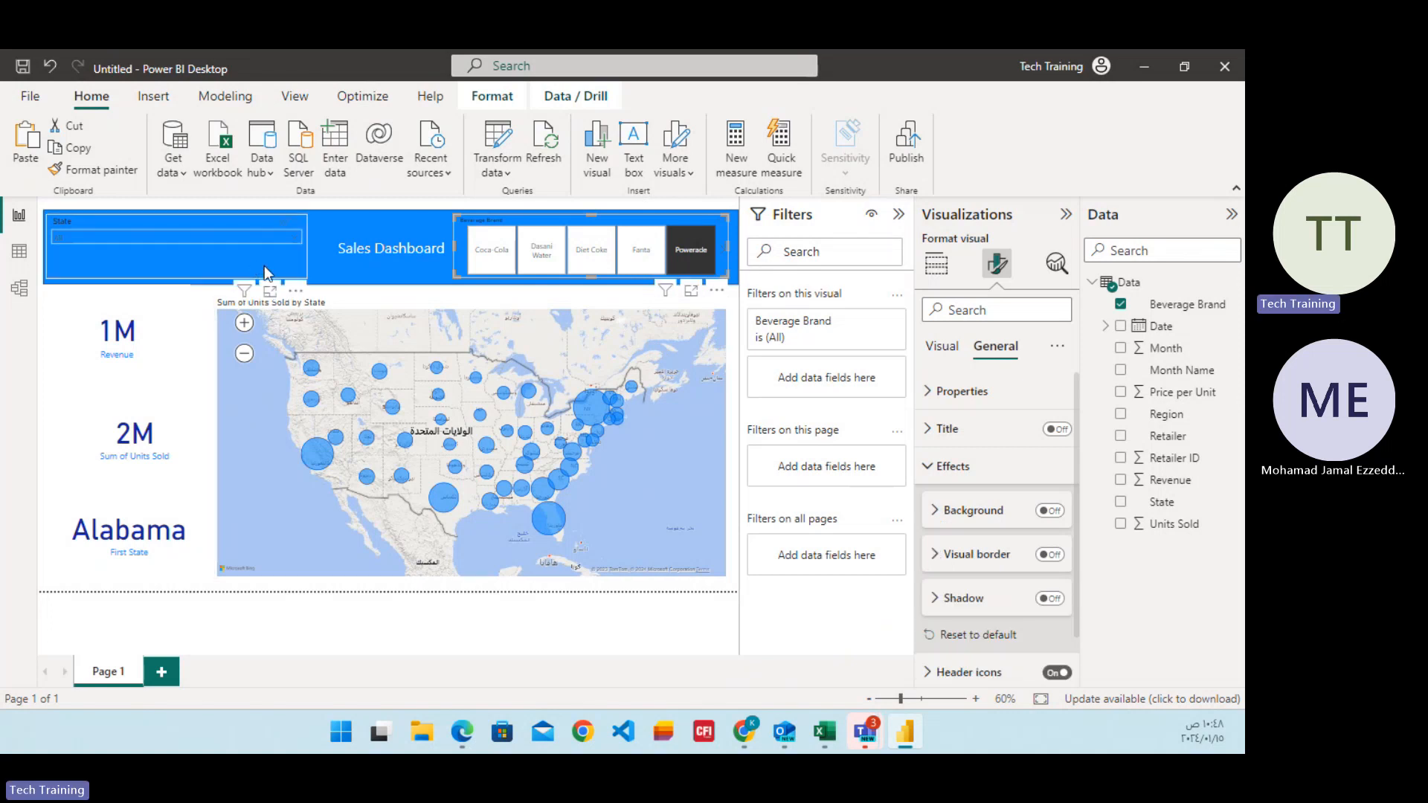
left_click(262, 640)
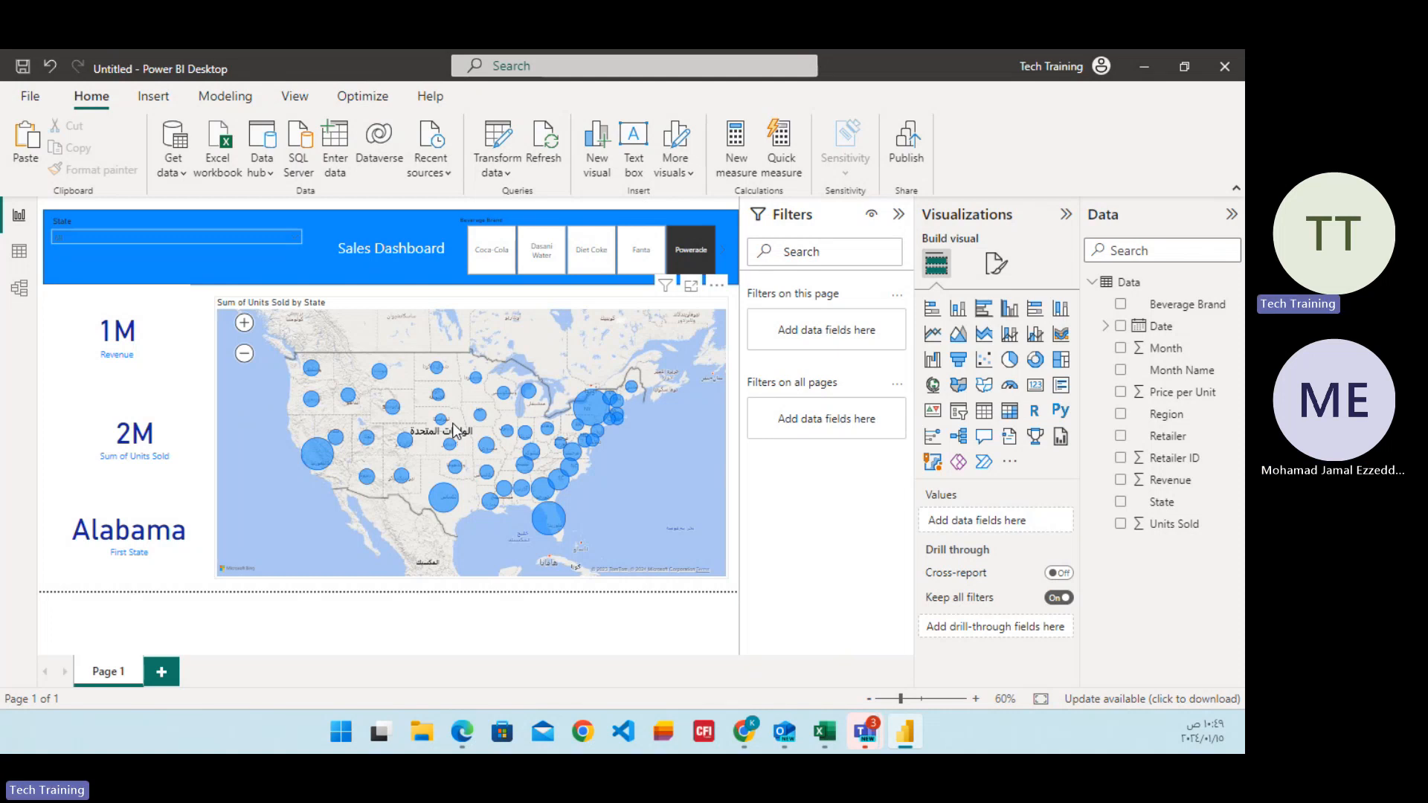
Start publishing the report and save it as a Power BI file named Sales Report in the Downloads folder.
left_click(919, 162)
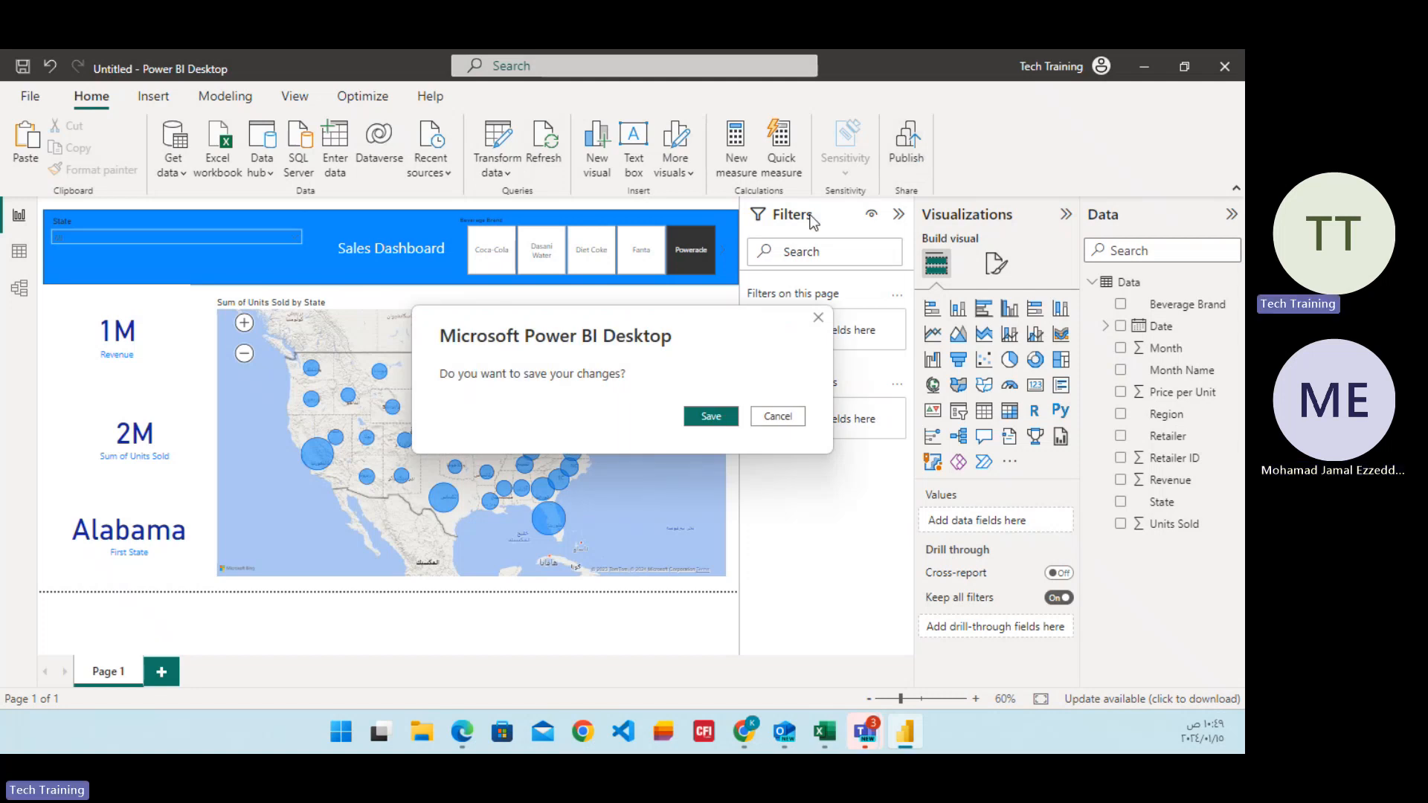
left_click(714, 417)
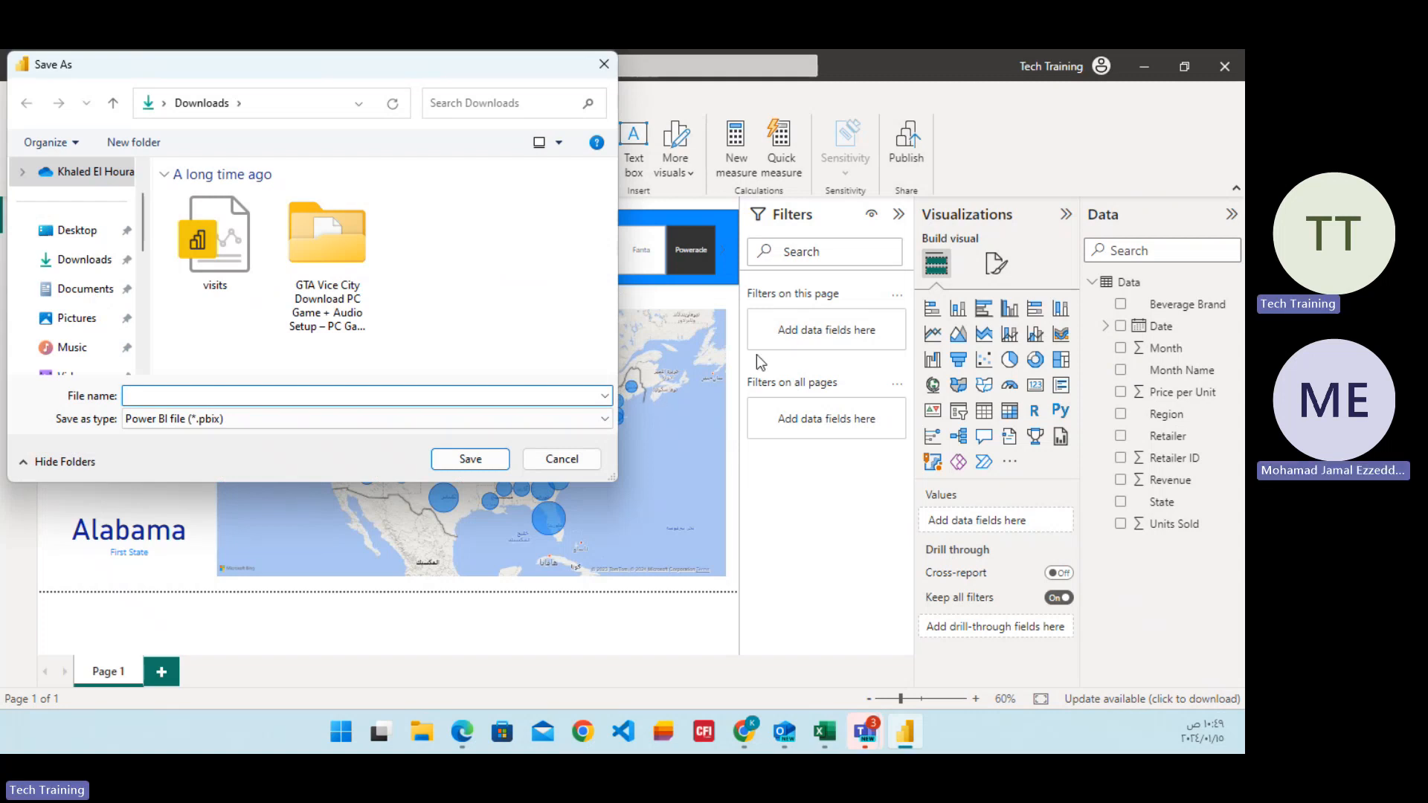
type("Sales Repor")
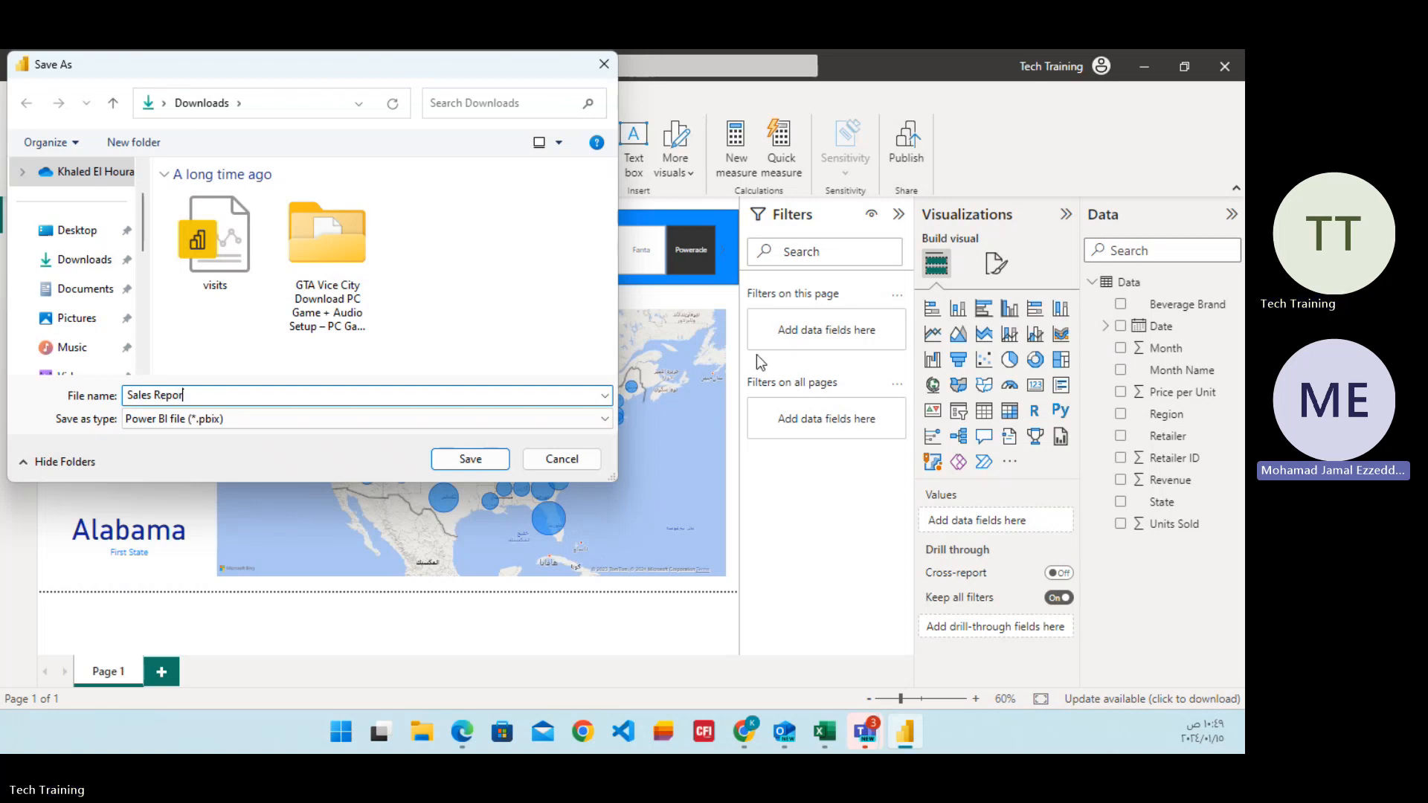
type("t")
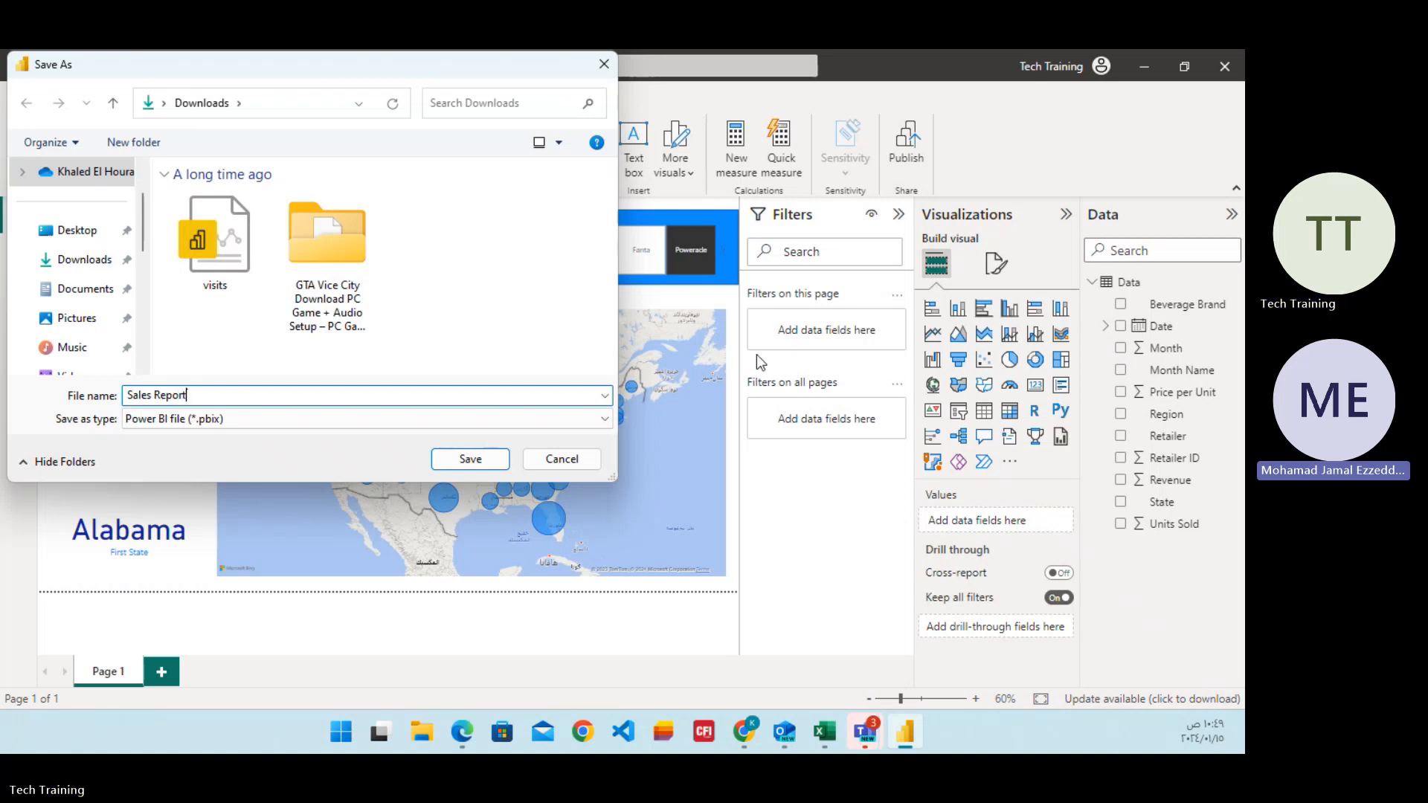
left_click(495, 459)
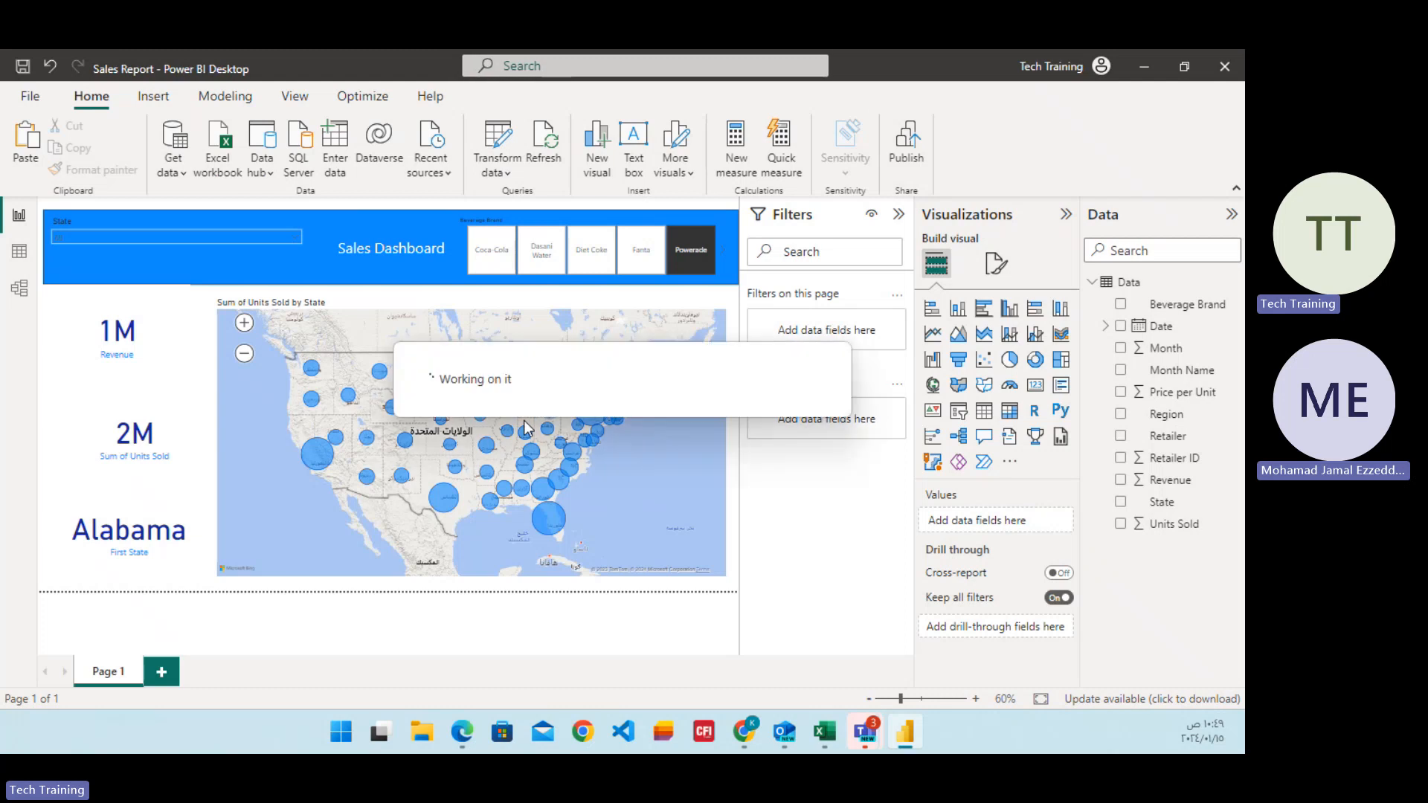
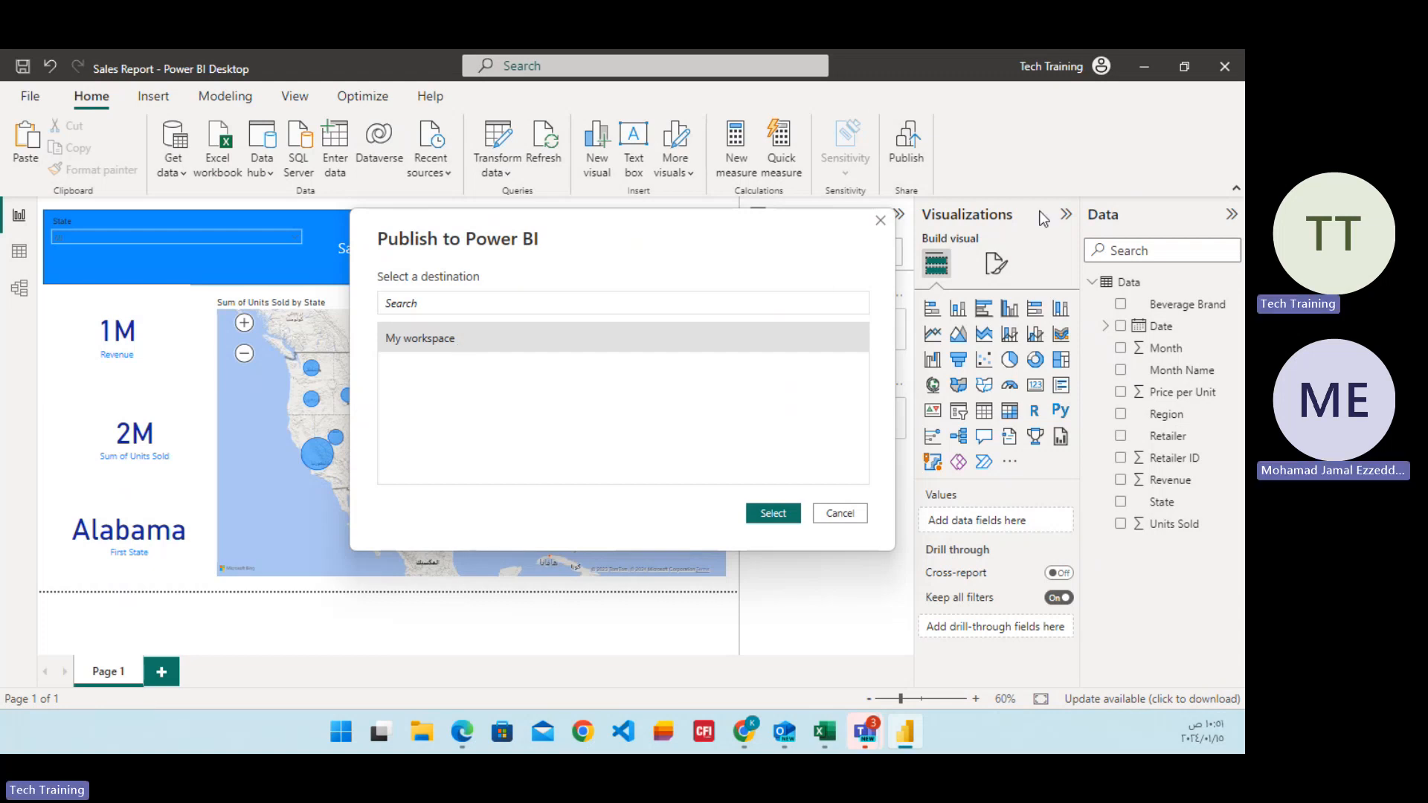
Cancel choosing a publish destination and check which account is signed in to Power BI Desktop.
left_click(858, 519)
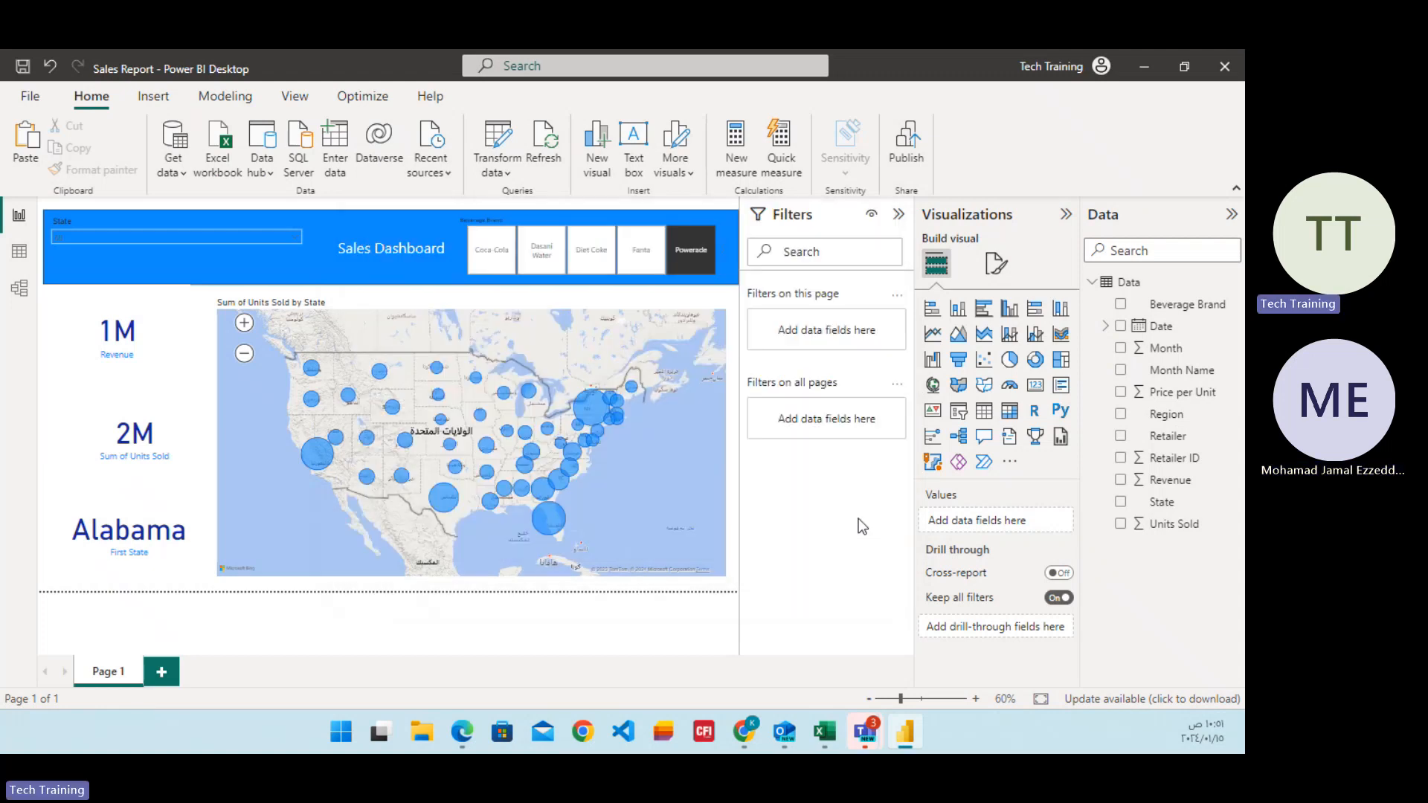
left_click(1062, 72)
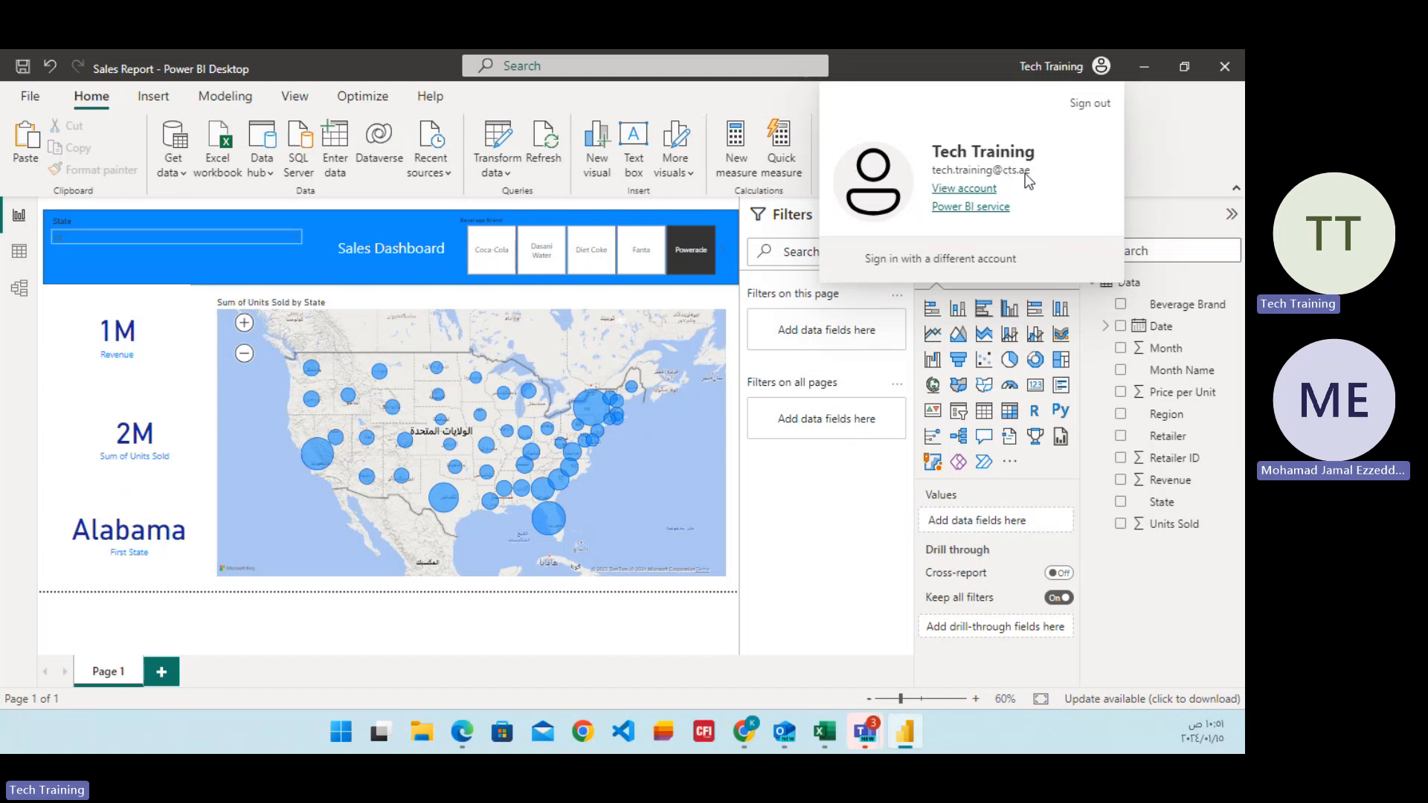
left_click(1171, 154)
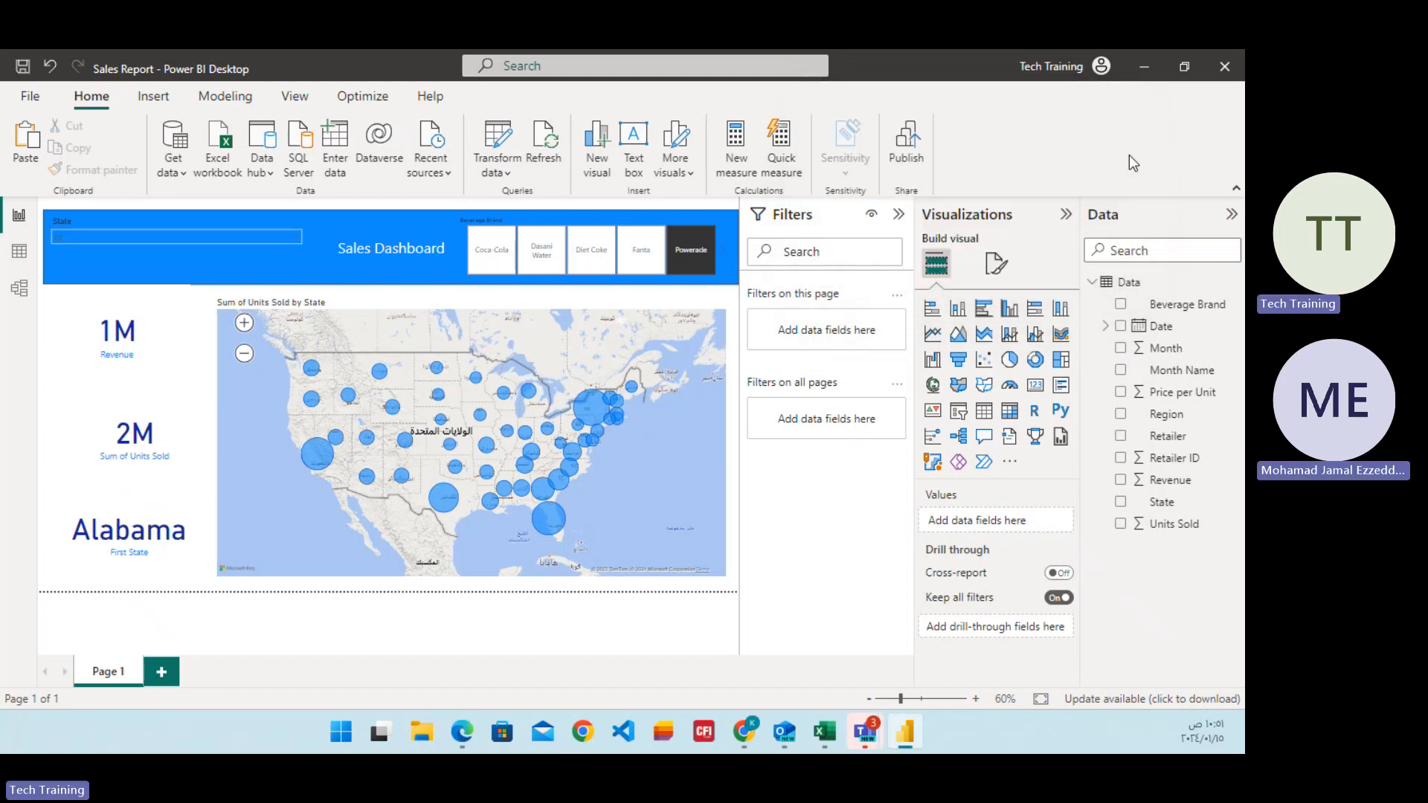
Switch to Microsoft Edge in a maximized new window, search for office 365 login, and follow the Microsoft 365 sign-in result.
mouse_move(462, 732)
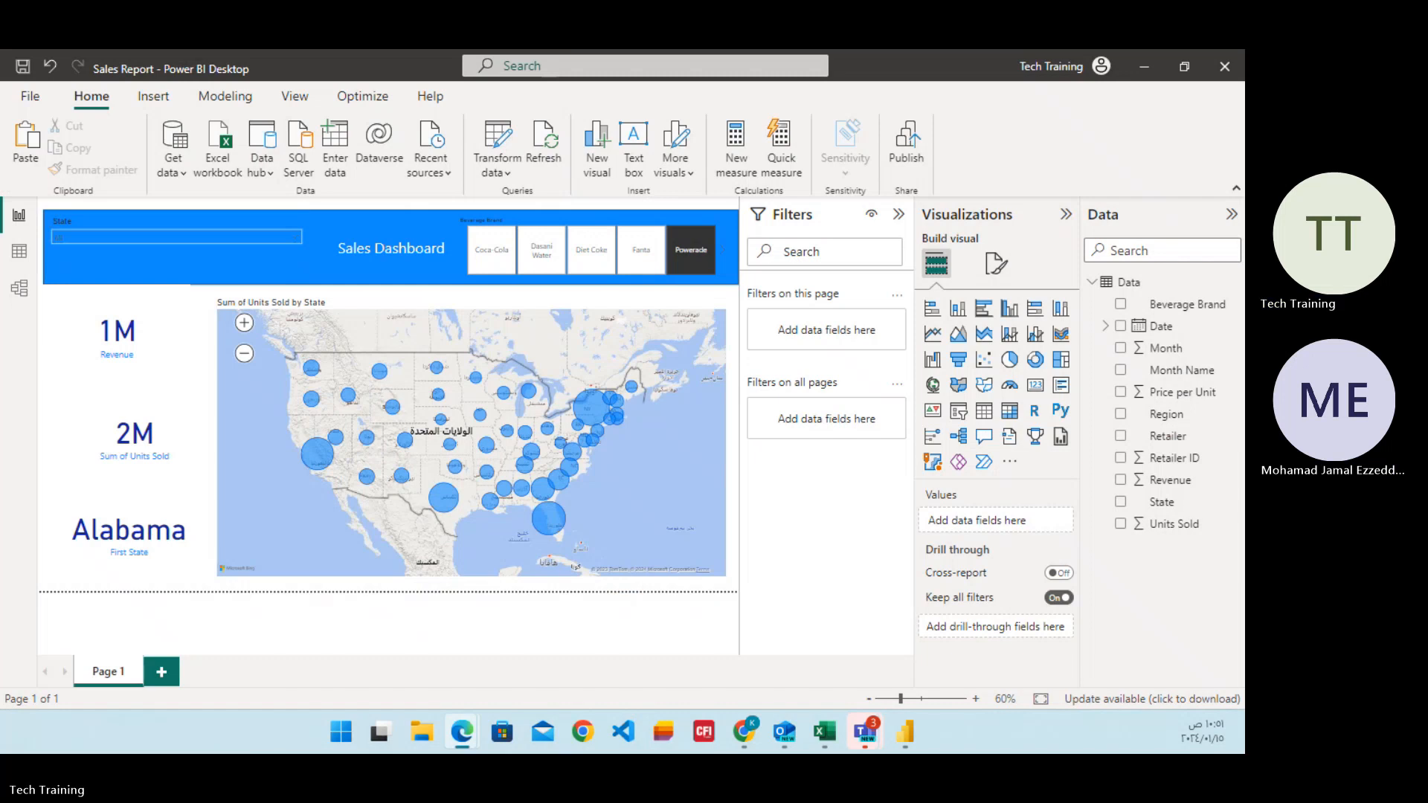
left_click_drag(2, 106, 587, 100)
left_click(1099, 99)
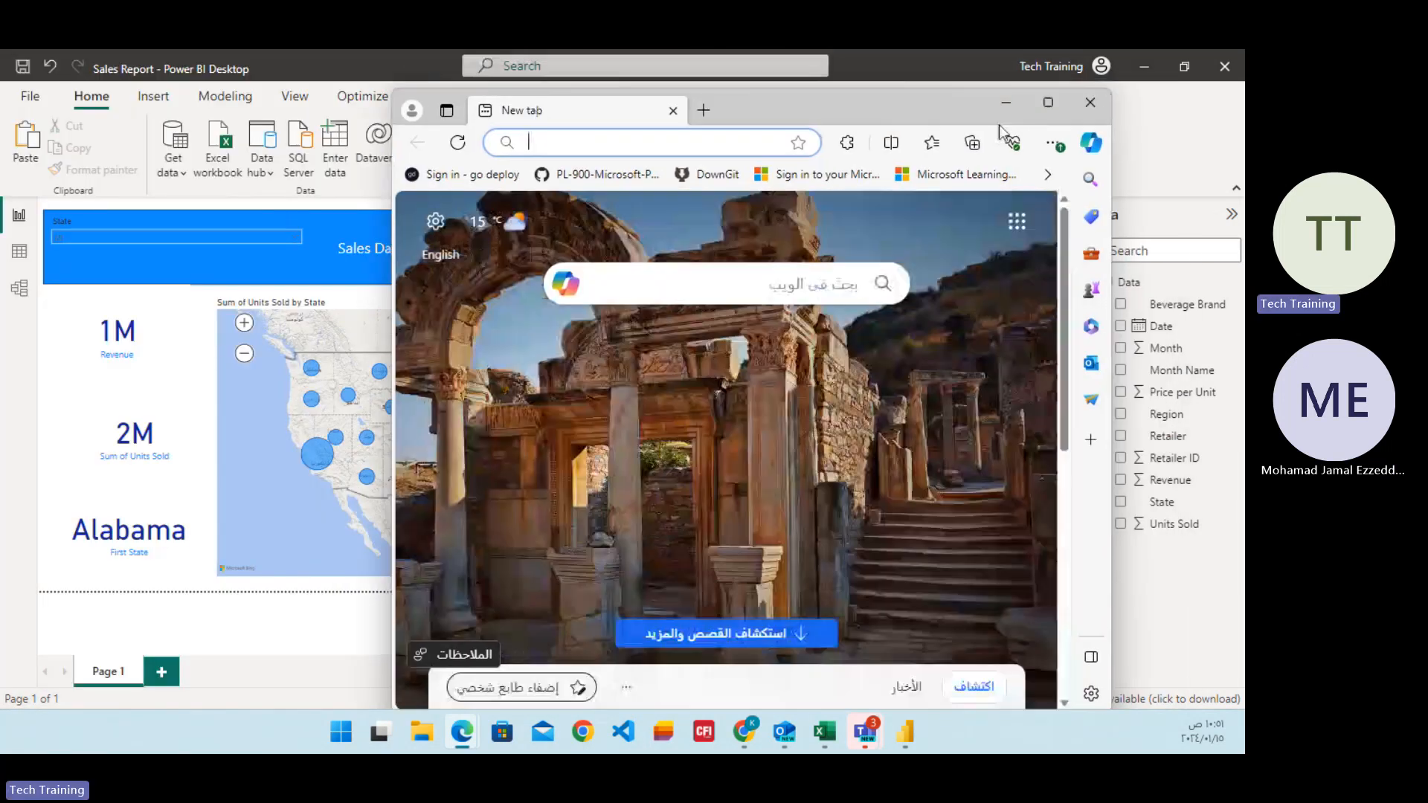
type("offic")
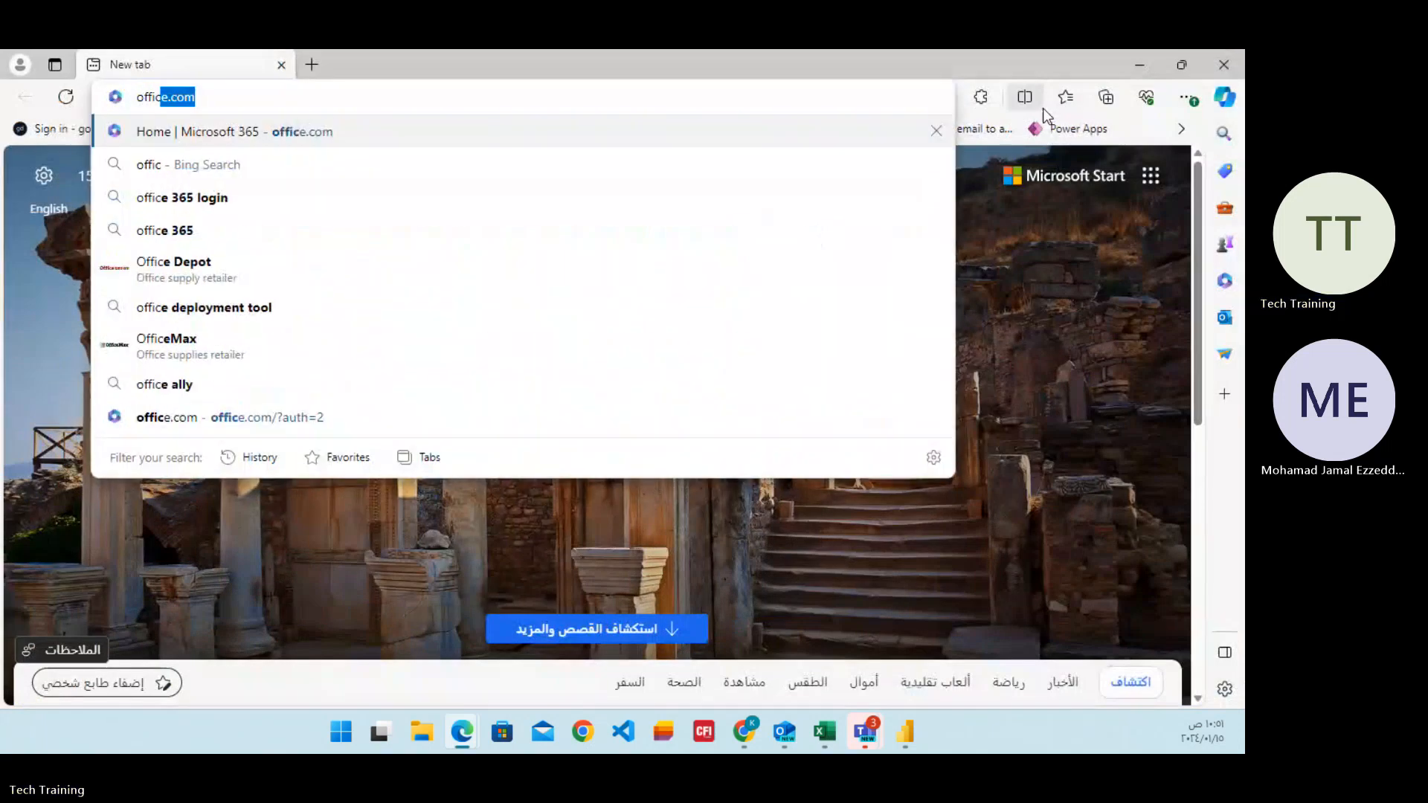
type("e3")
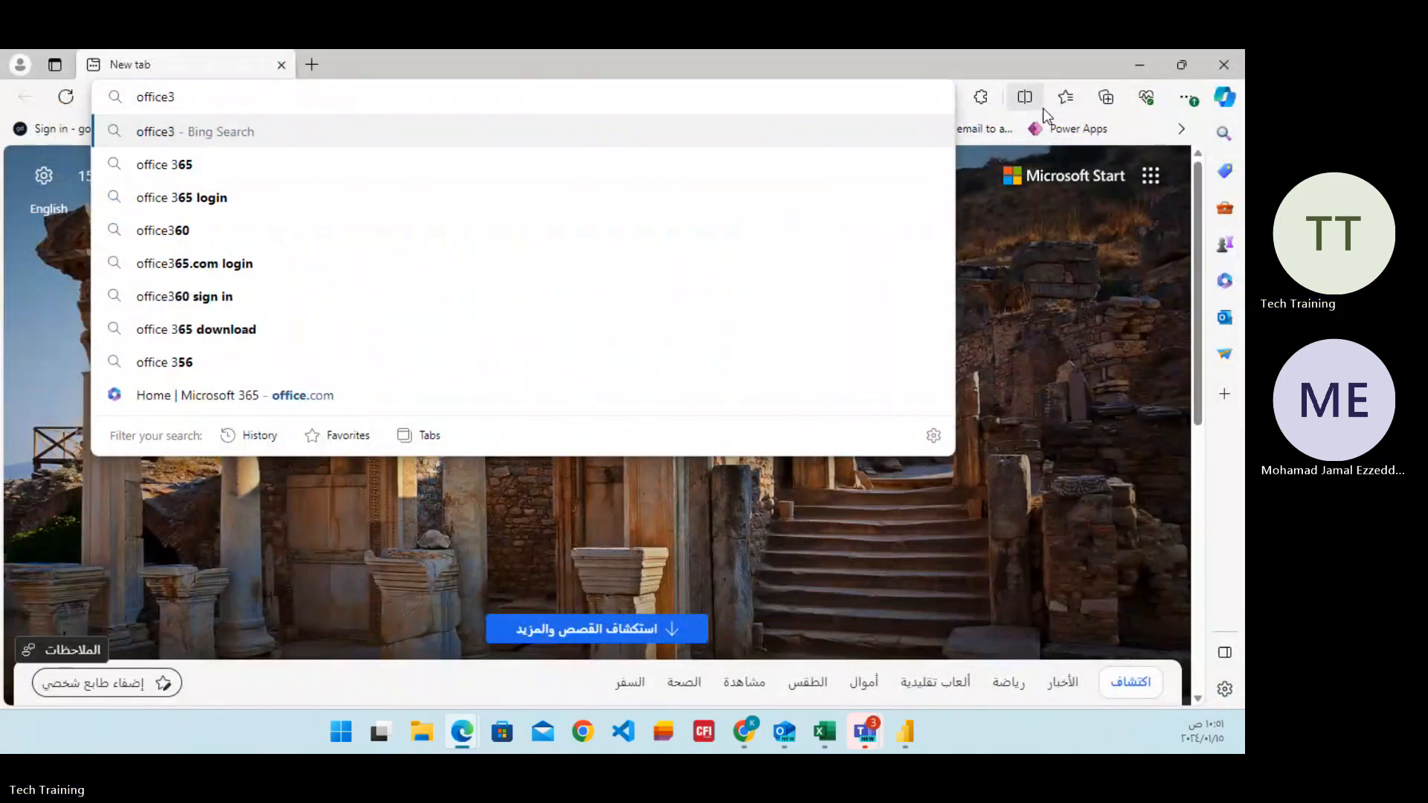
left_click(258, 197)
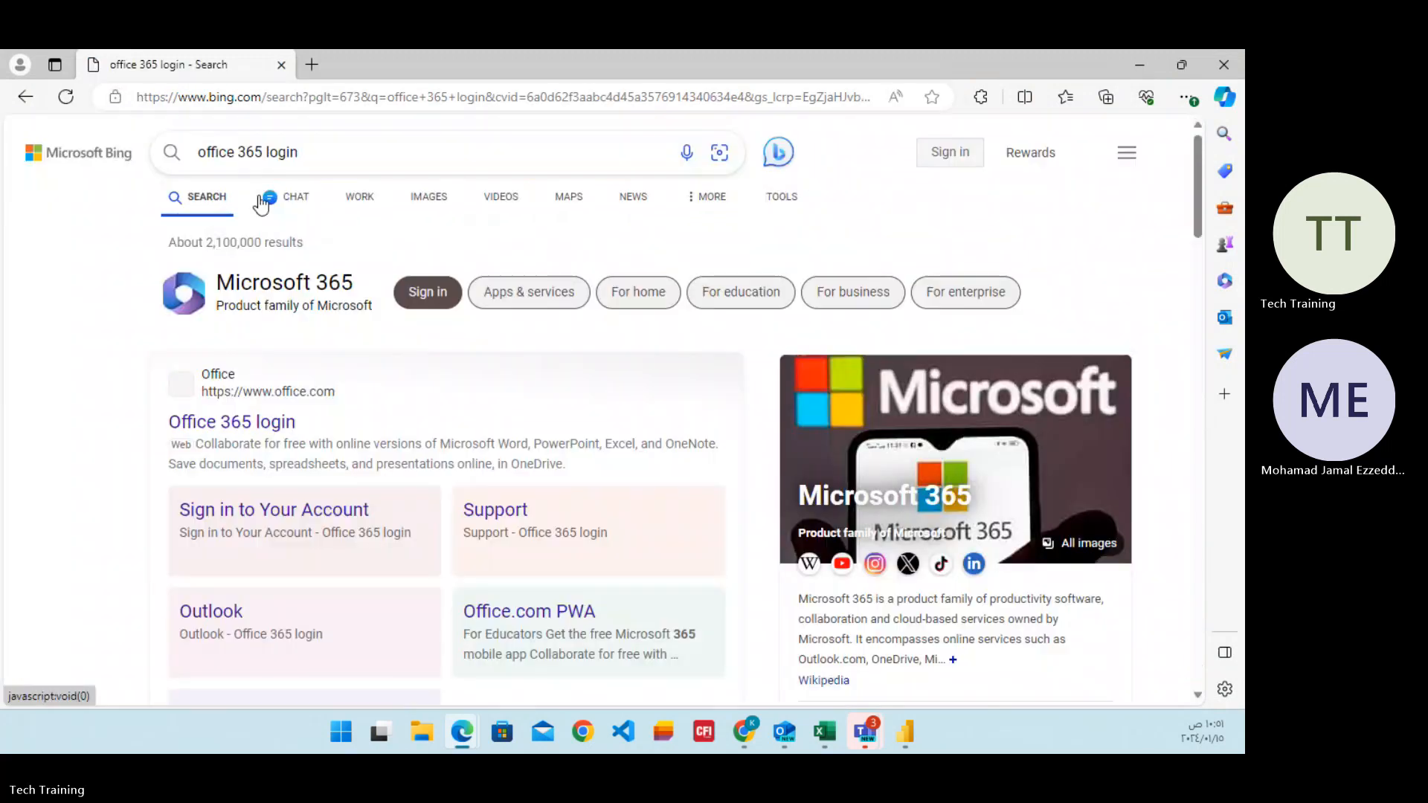
left_click(435, 306)
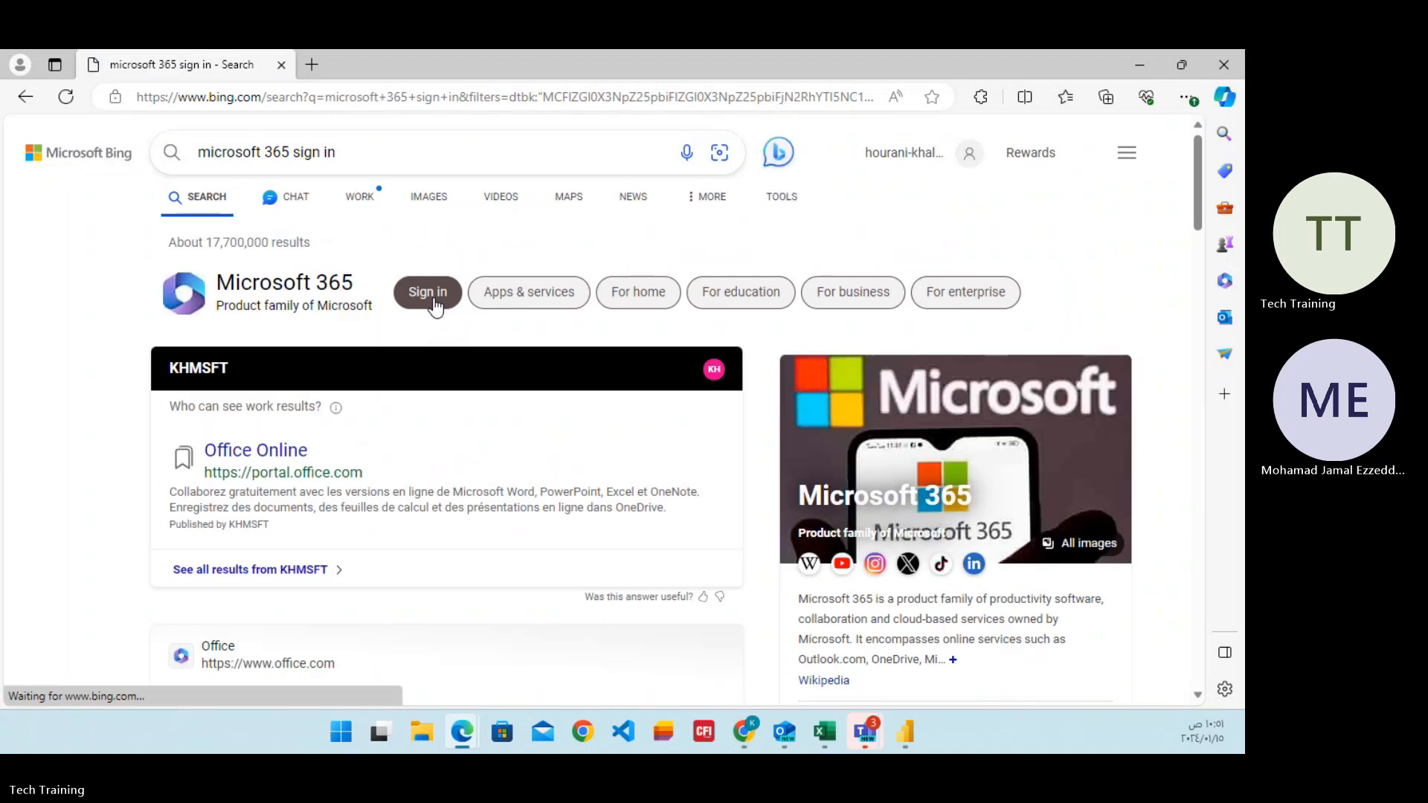
Start entering a SharePoint address, and switch back to Power BI Desktop to check the signed-in account details.
left_click(270, 102)
type("sharePoint")
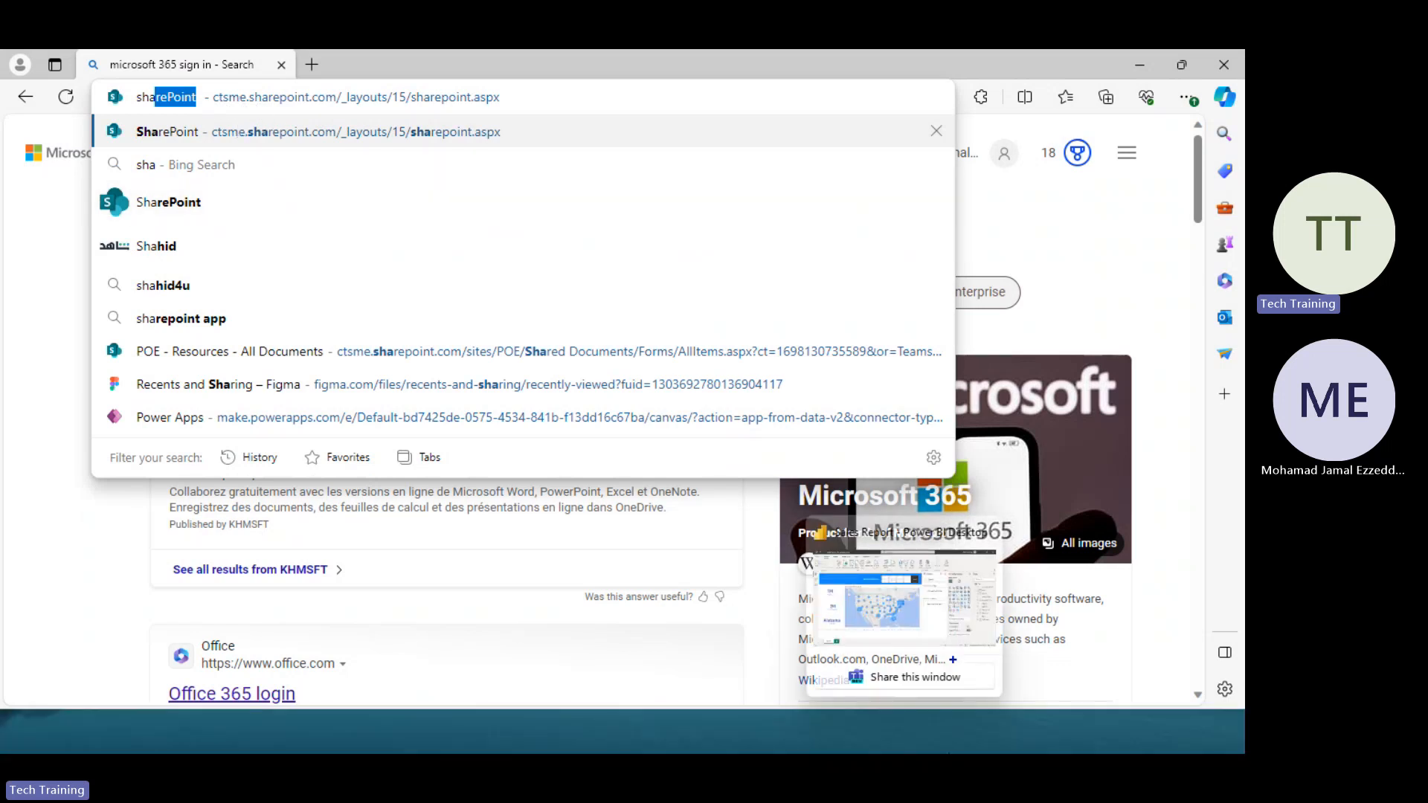
left_click(899, 729)
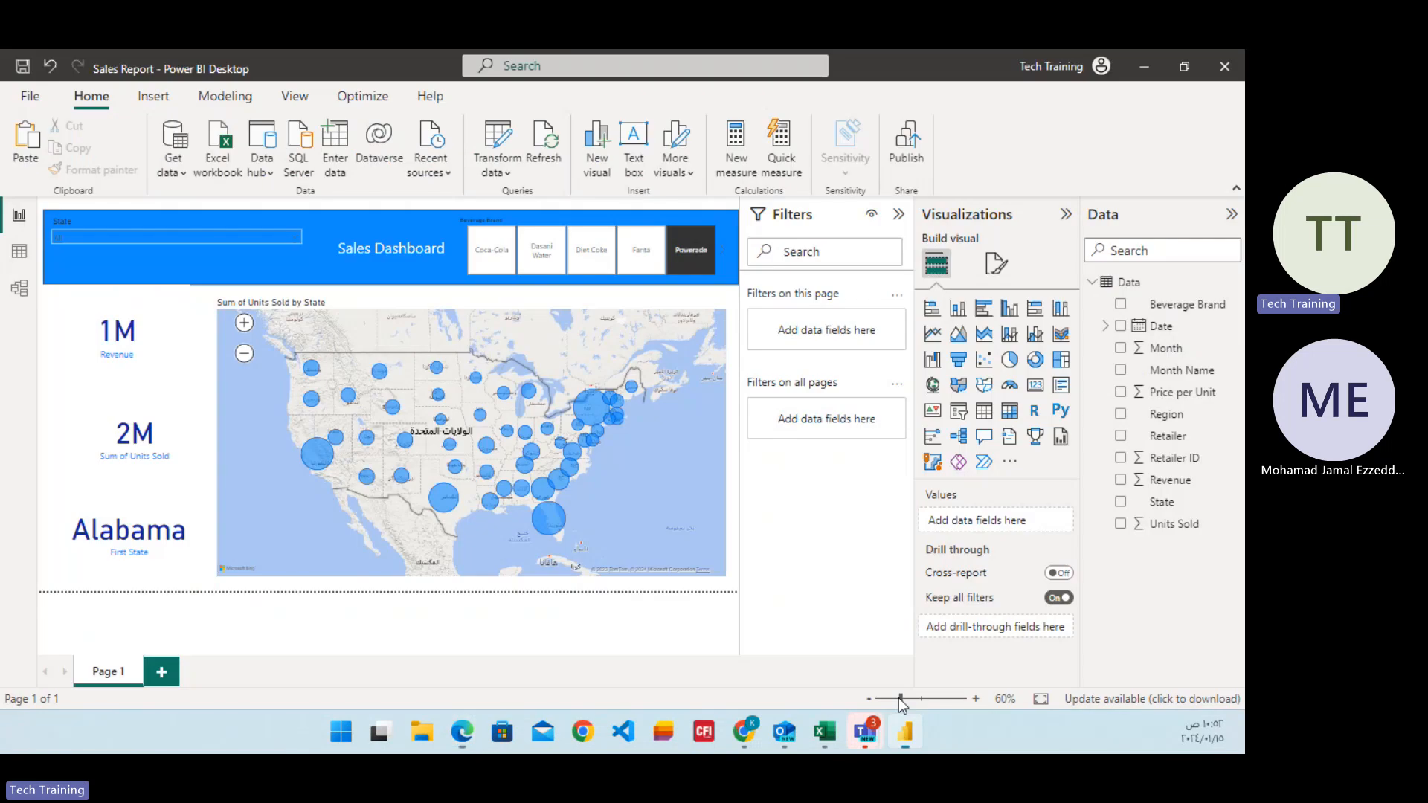
left_click(1038, 69)
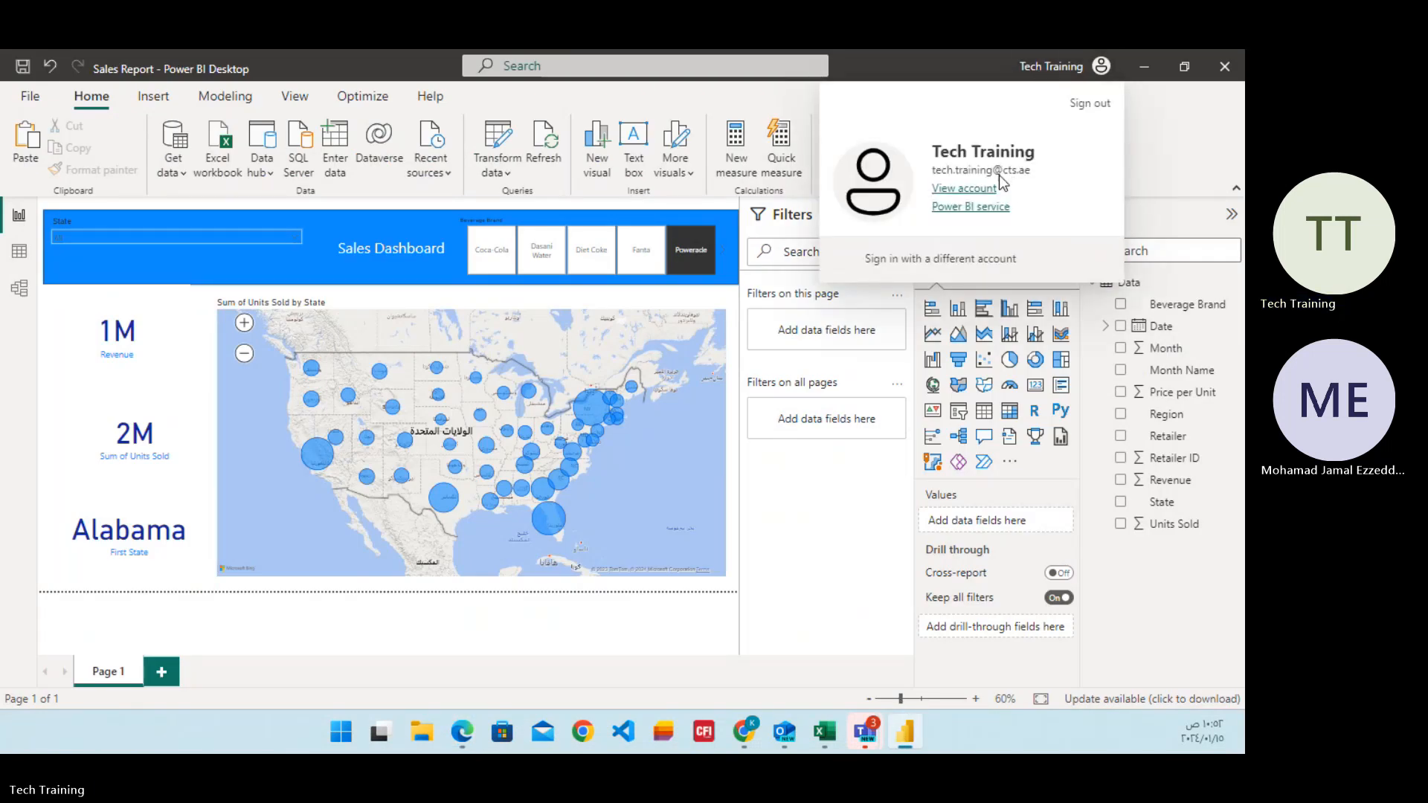
mouse_move(872, 736)
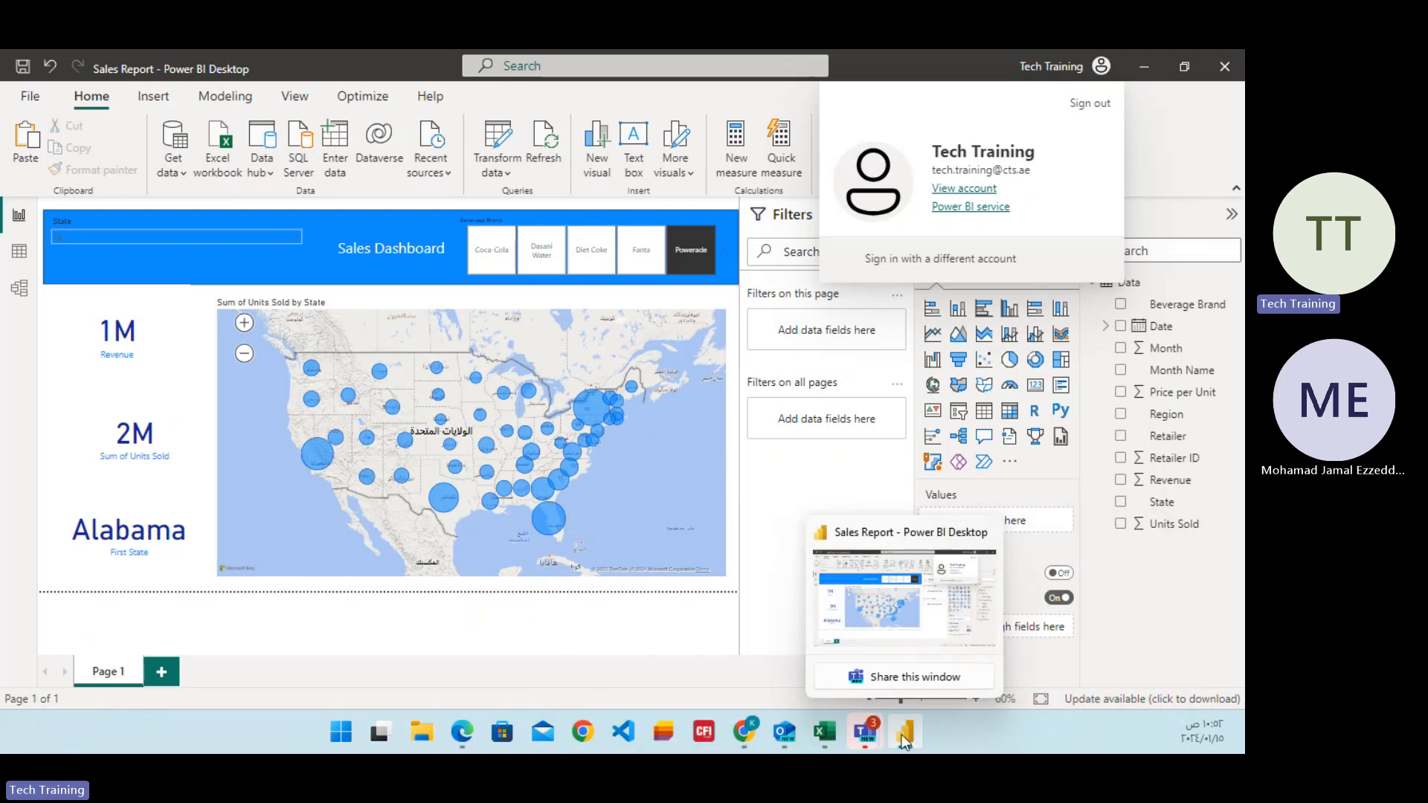
mouse_move(761, 739)
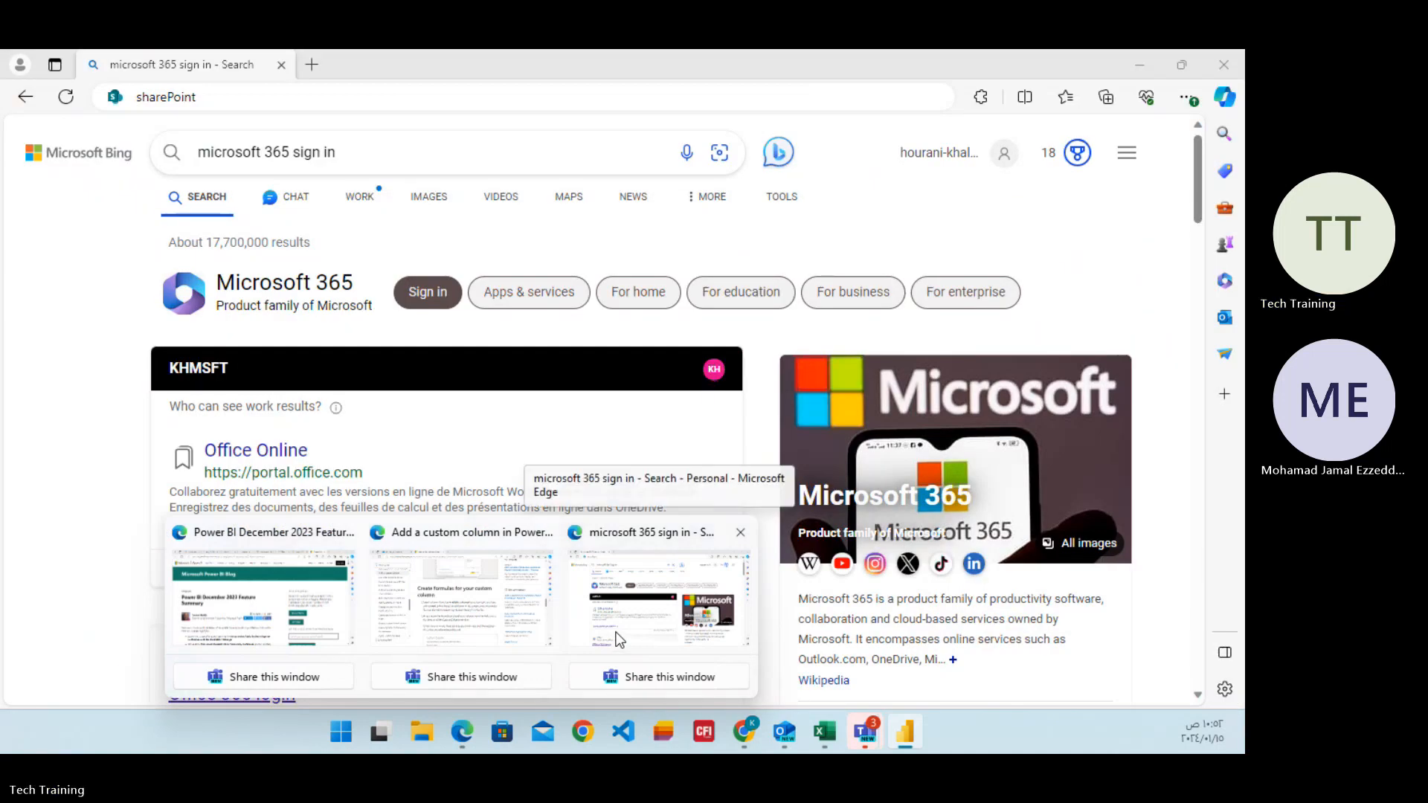
Return to Microsoft Edge and open the SharePoint start page at ctsme.sharepoint.com/_layouts/15/sharepoint.aspx.
left_click(616, 642)
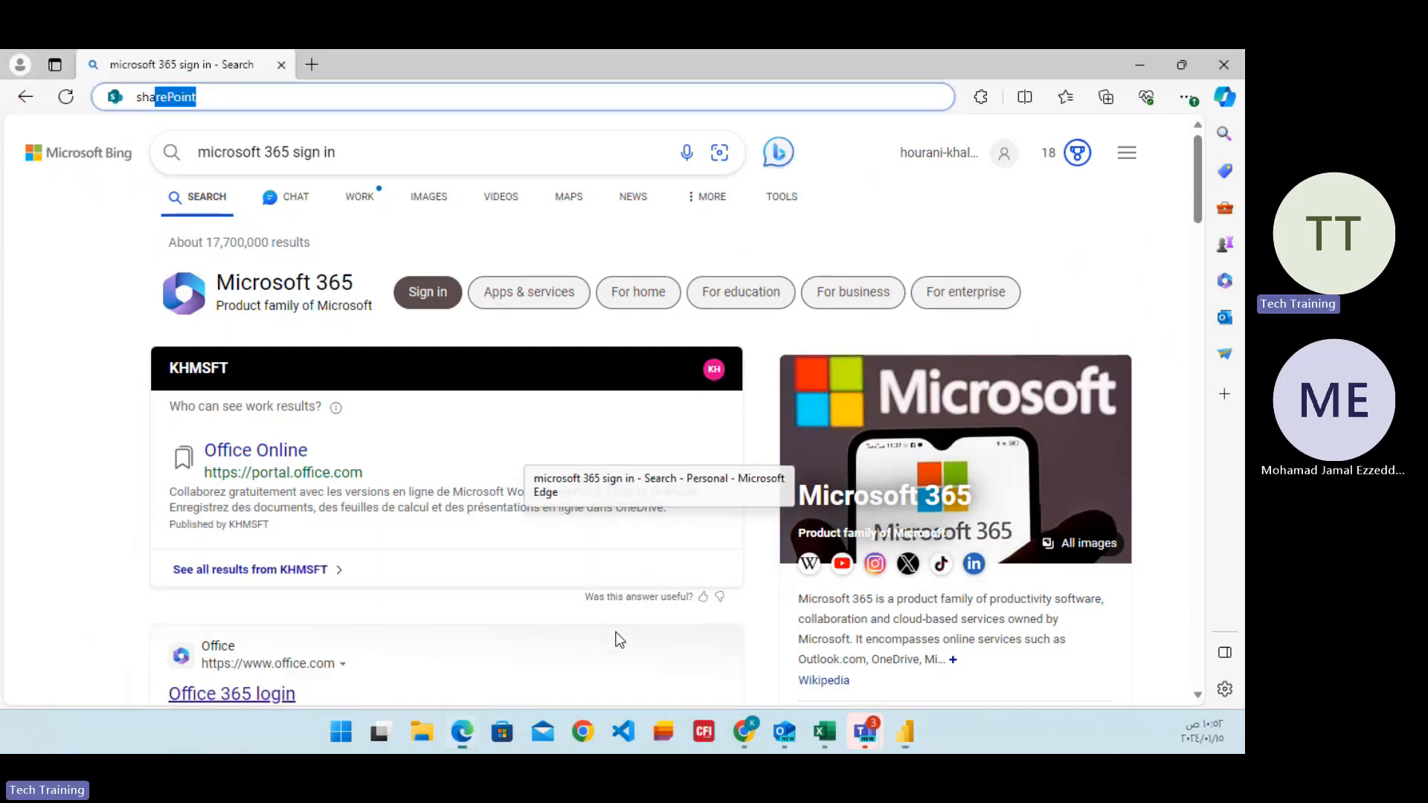
left_click(249, 98)
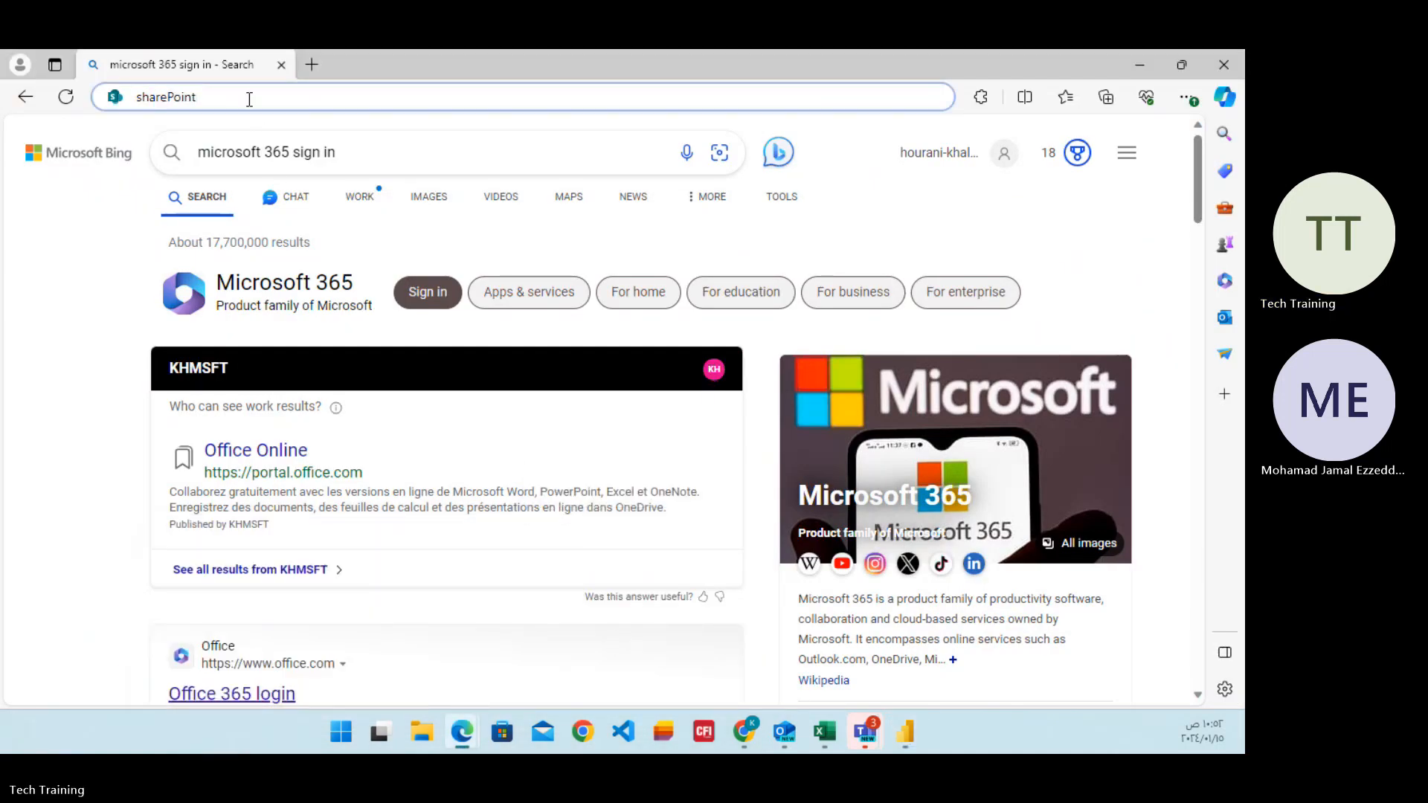
key("BackSpace")
key("BackSpace")
key("Down")
key("Down")
key("Down")
key("Down")
key("Down")
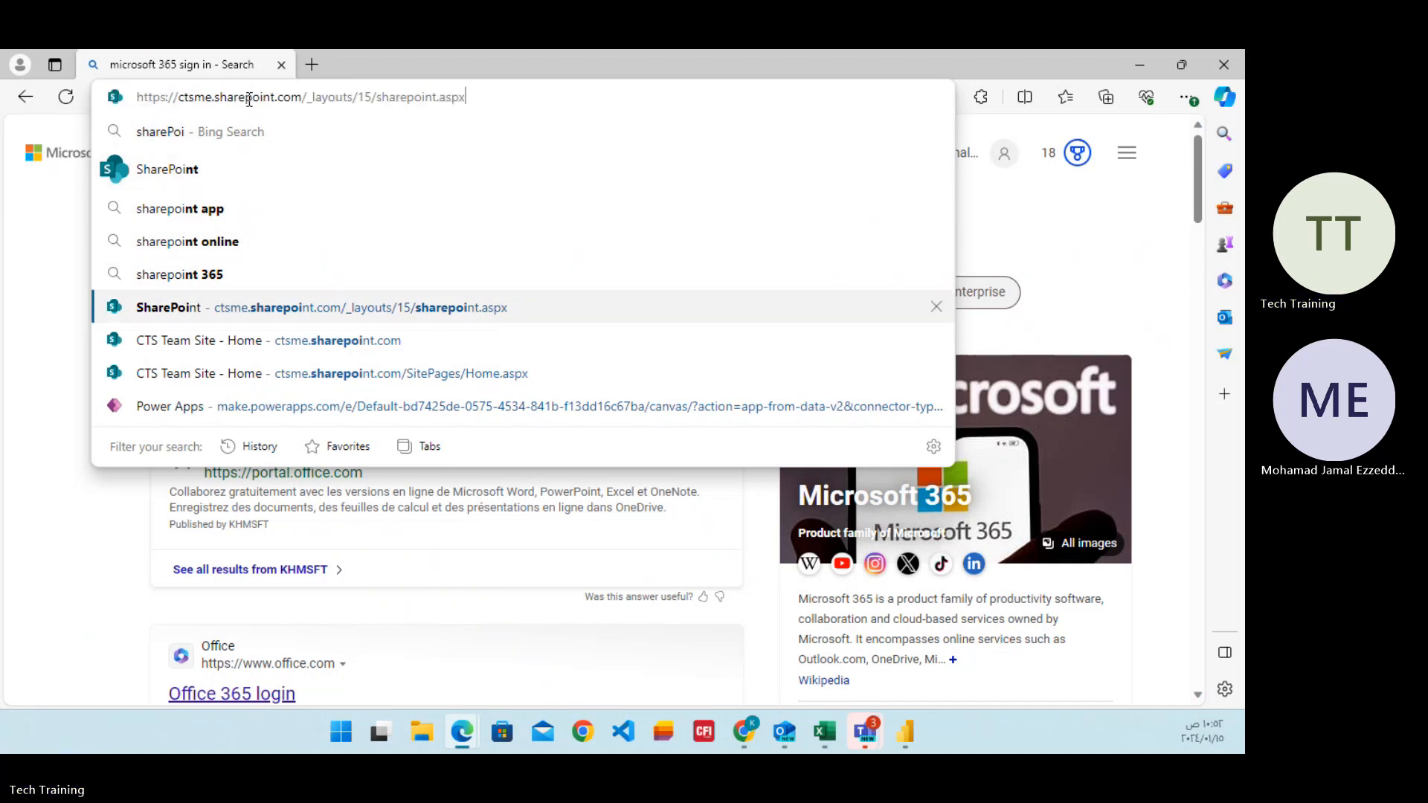
key("Return")
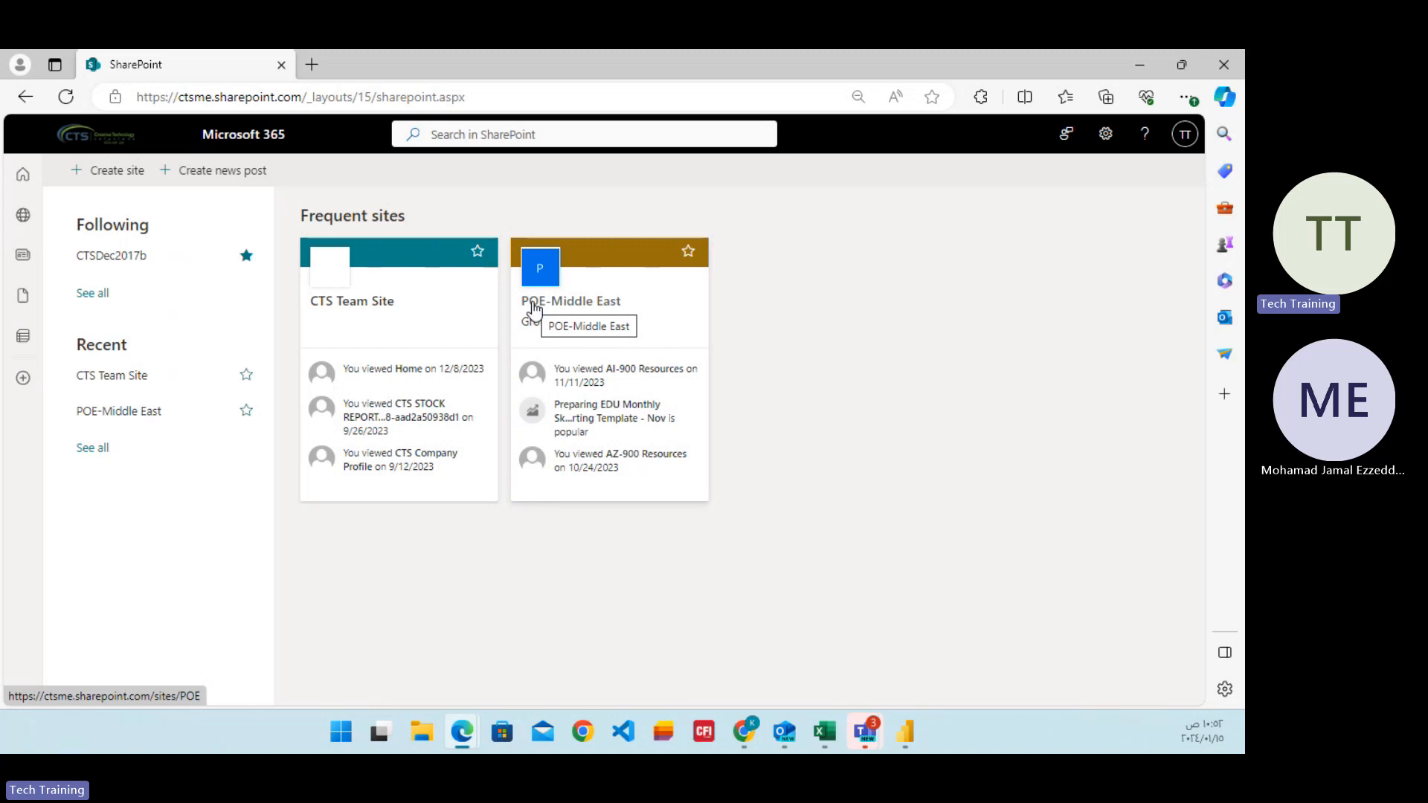
Open the suggested Power Apps canvas editing page on make.powerapps.com in a new browser tab.
left_click(311, 65)
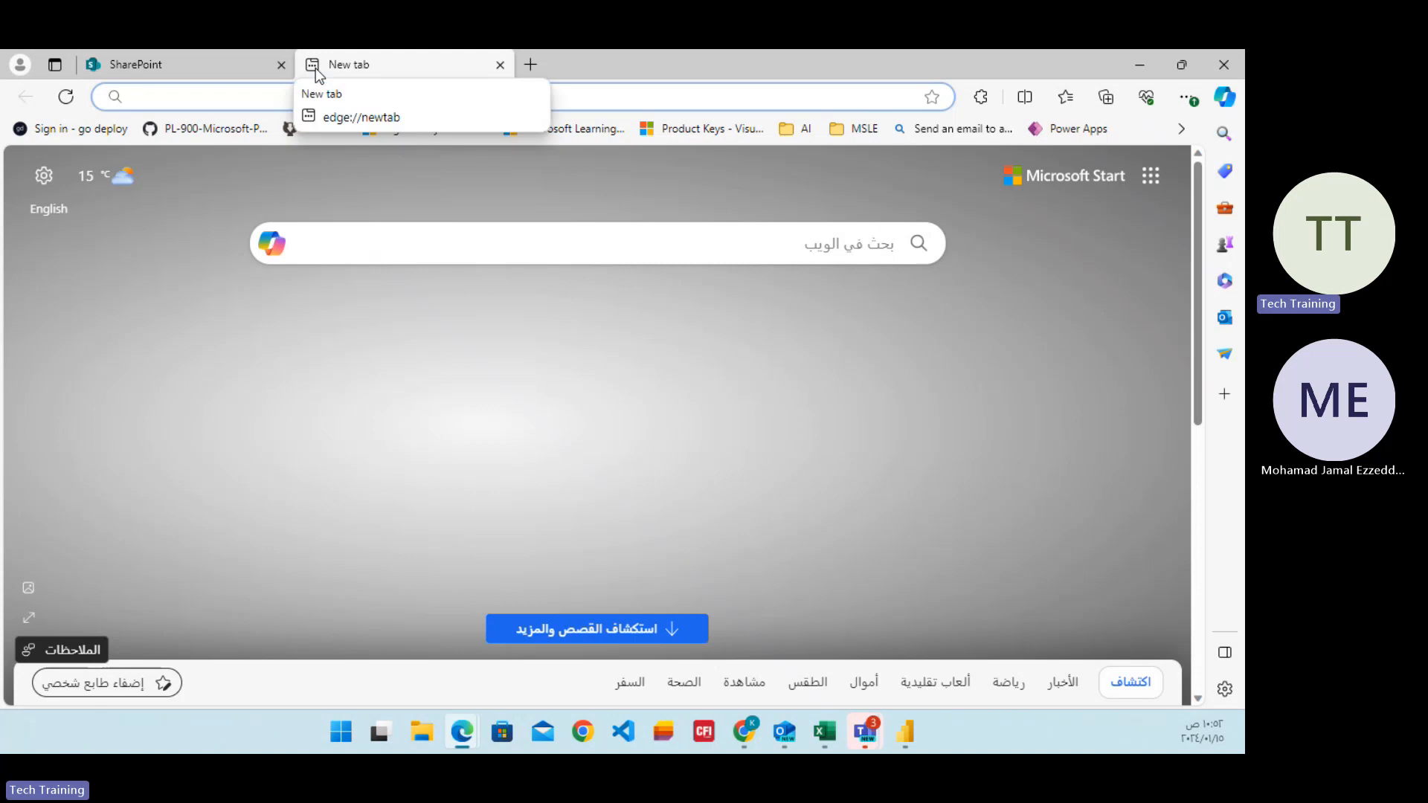
type("po")
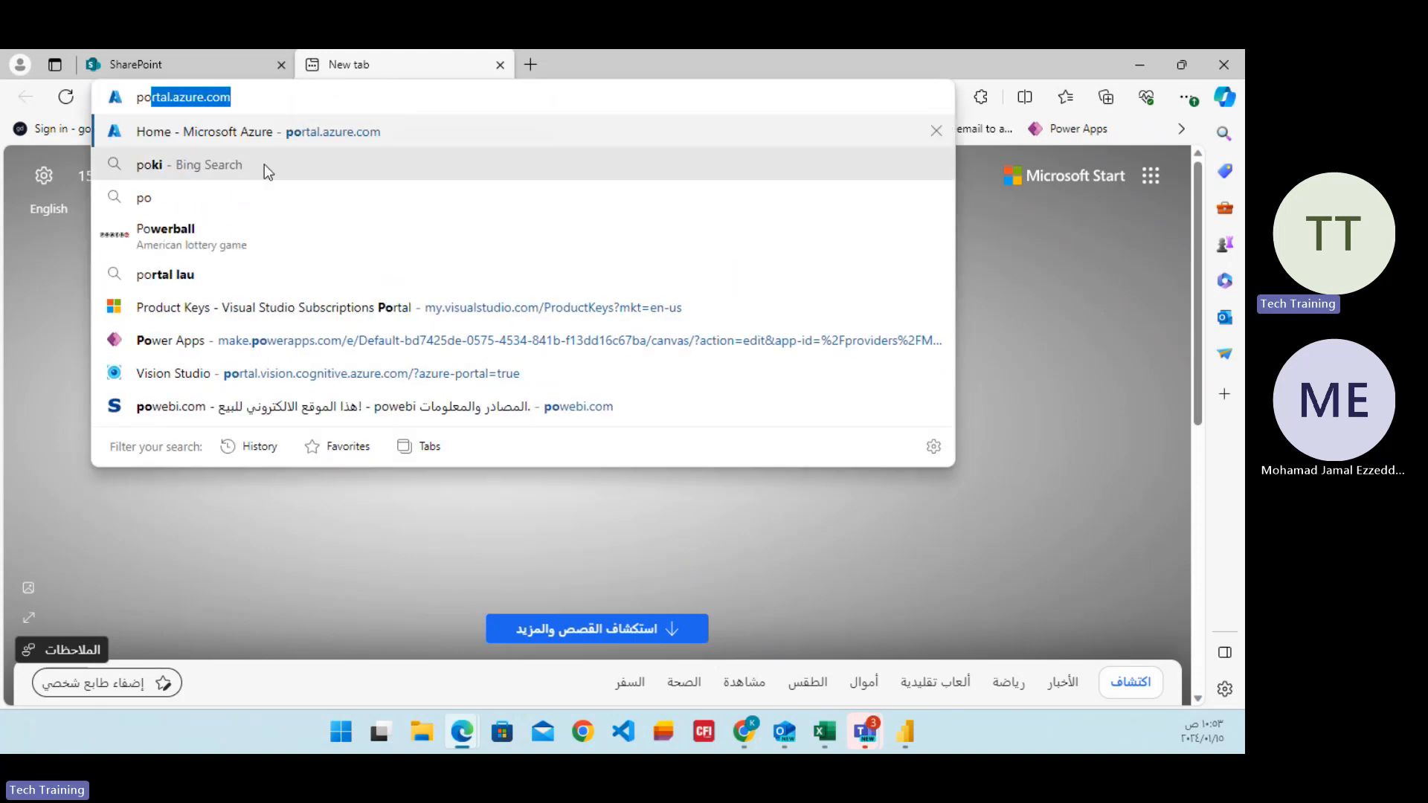
left_click(273, 339)
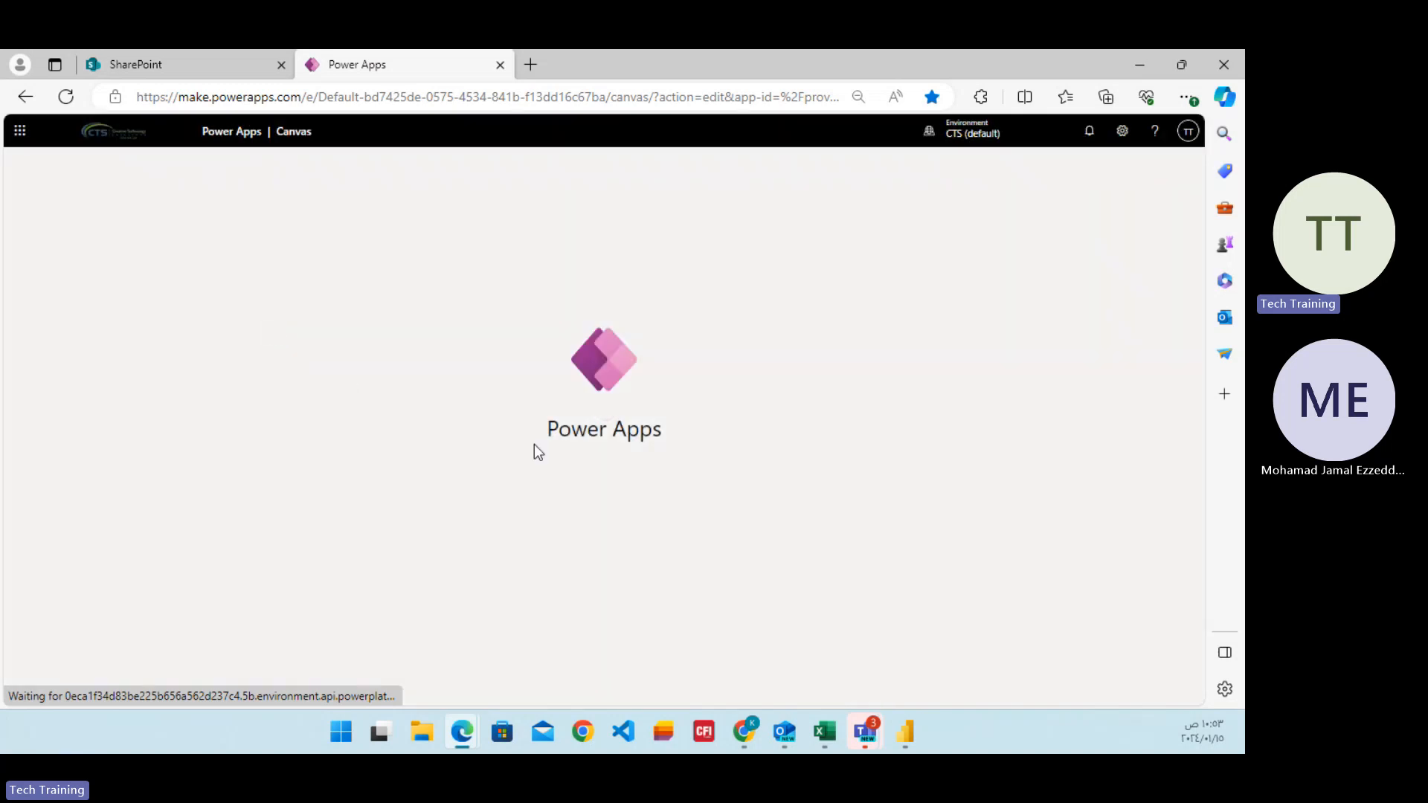
Switch to Power BI Desktop, save the report's changes, publish it to My workspace, and dismiss the publishing dialog.
left_click(900, 743)
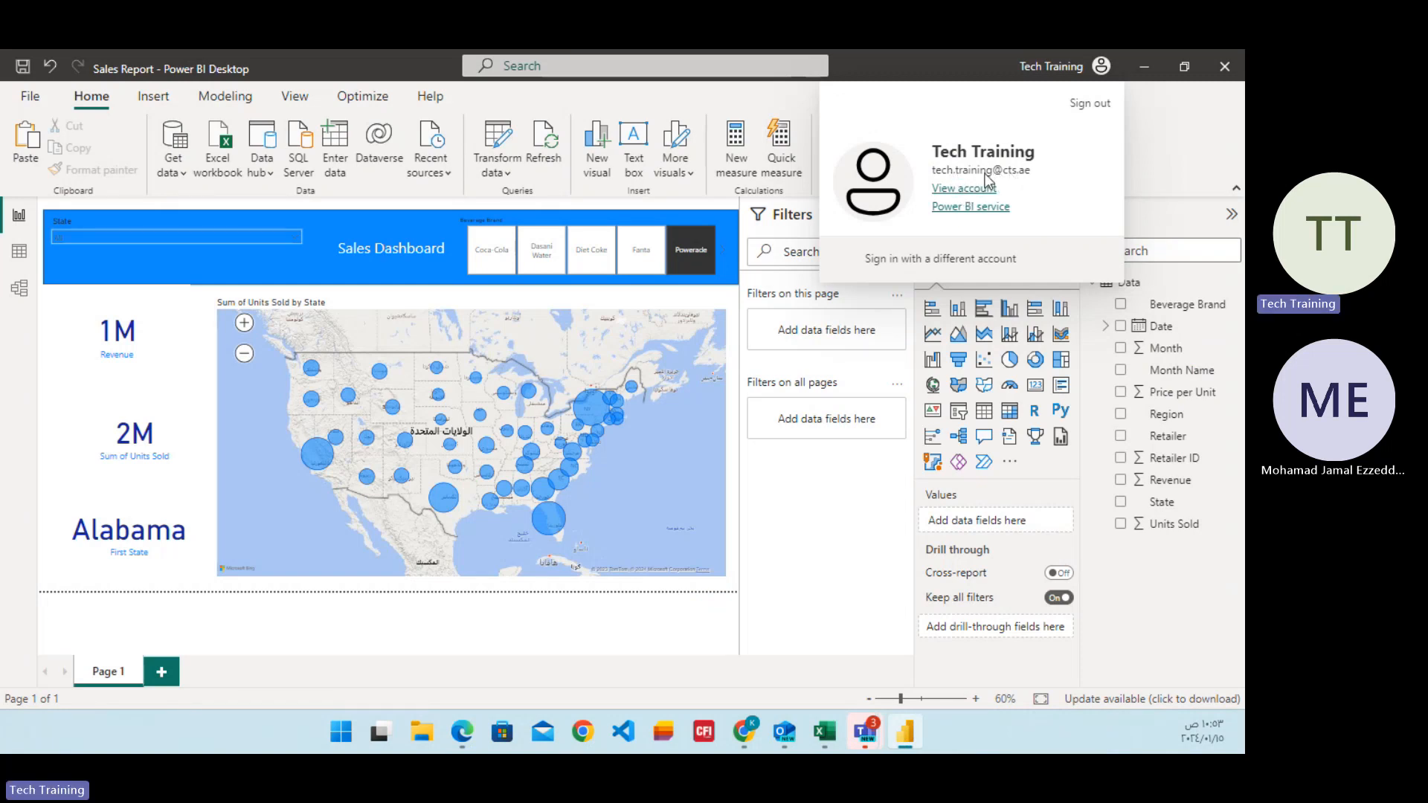
left_click(1158, 177)
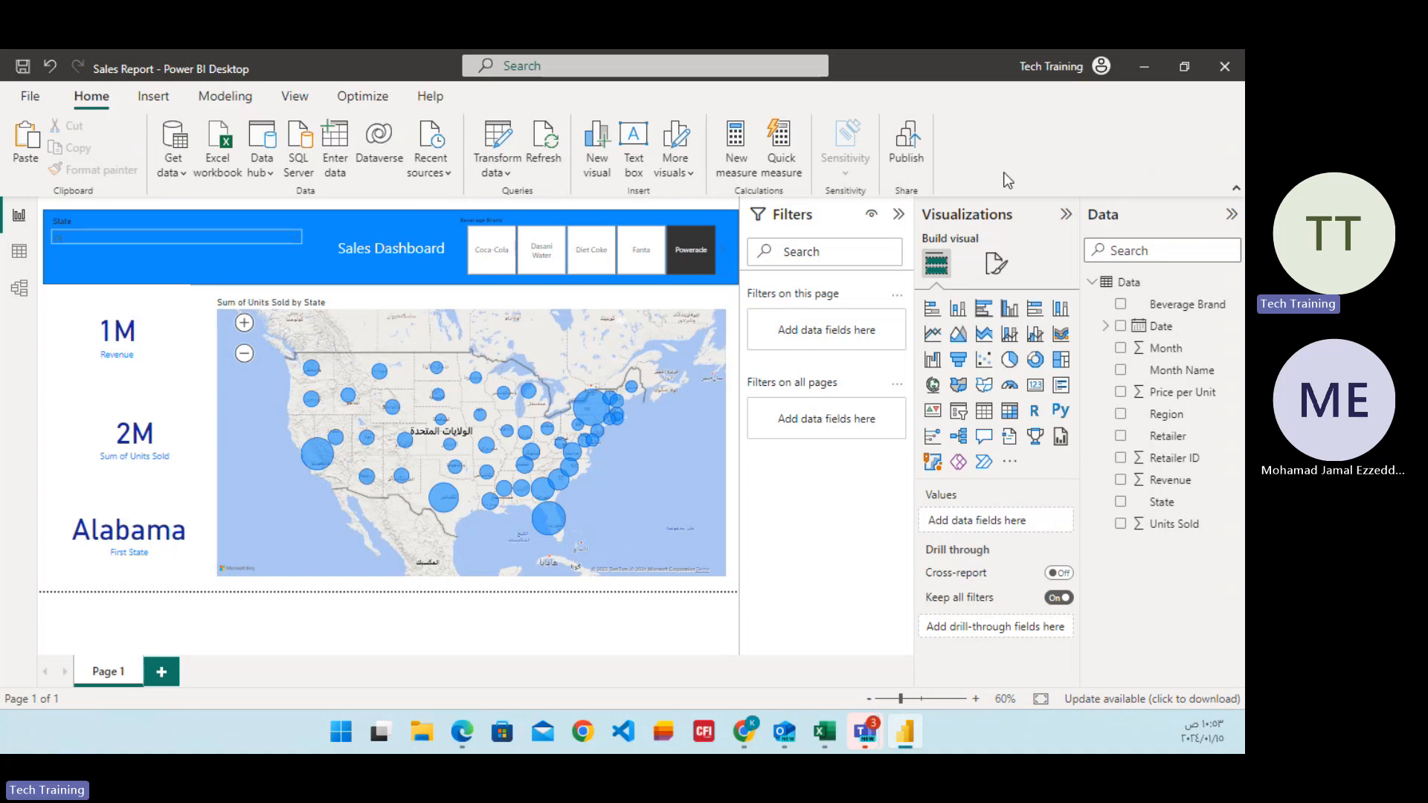
left_click(909, 160)
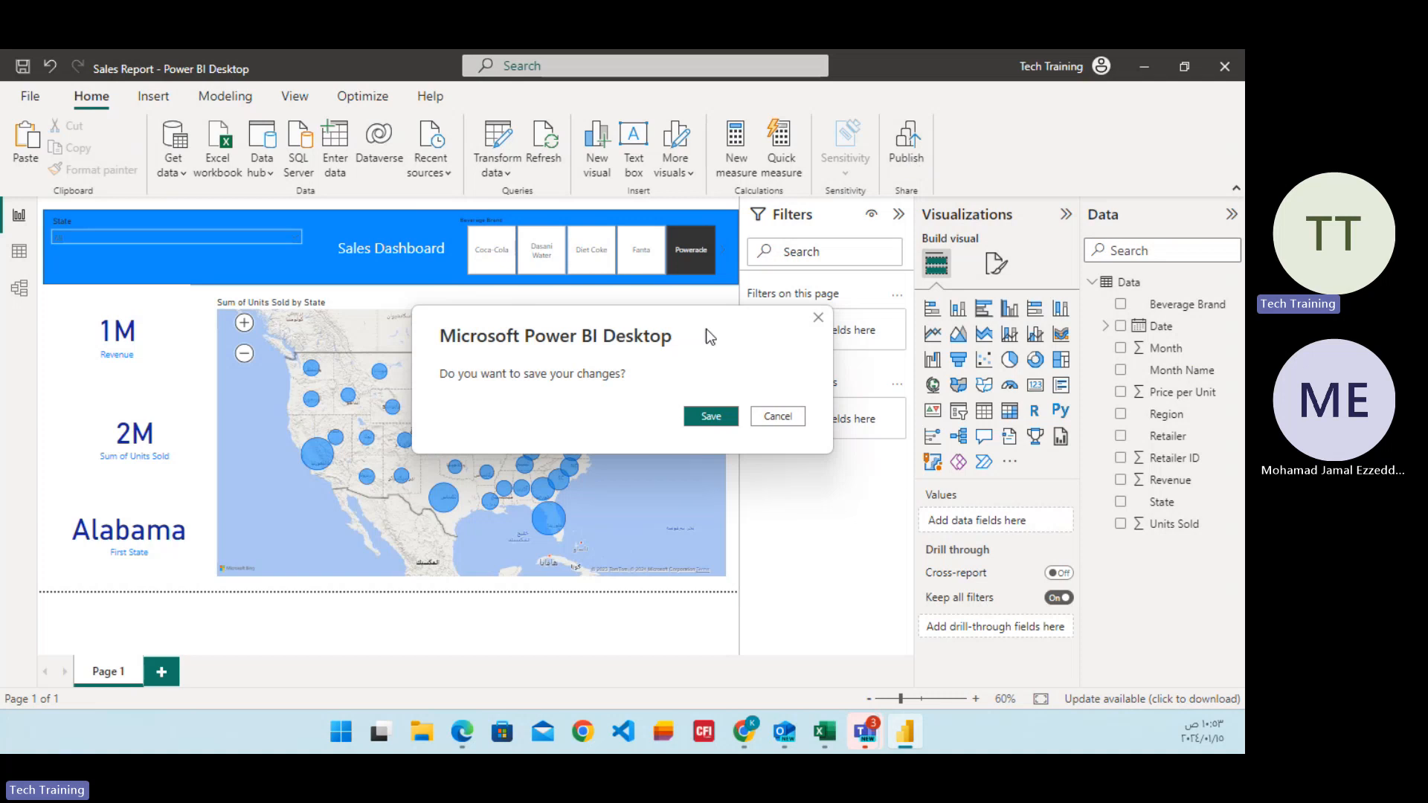
left_click(707, 416)
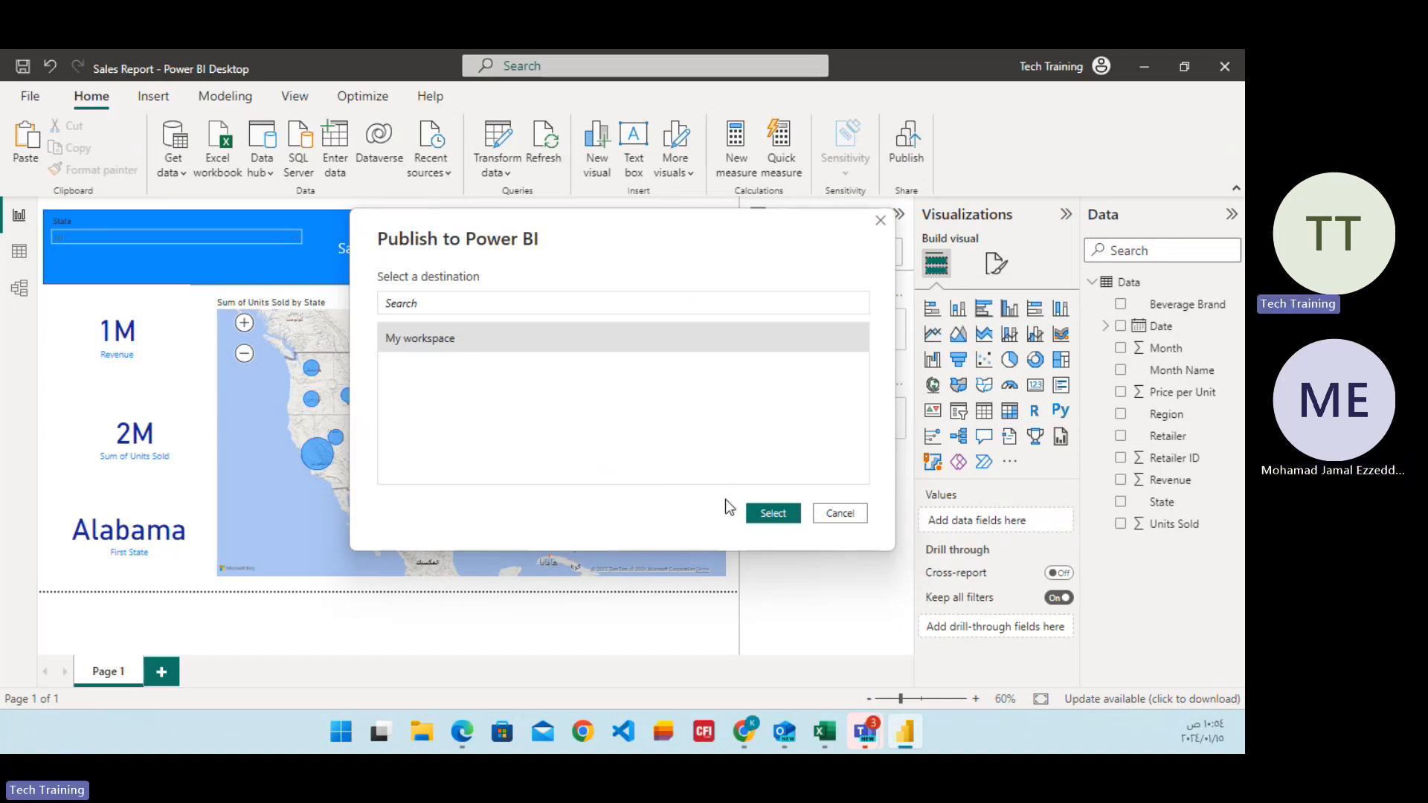
left_click(773, 513)
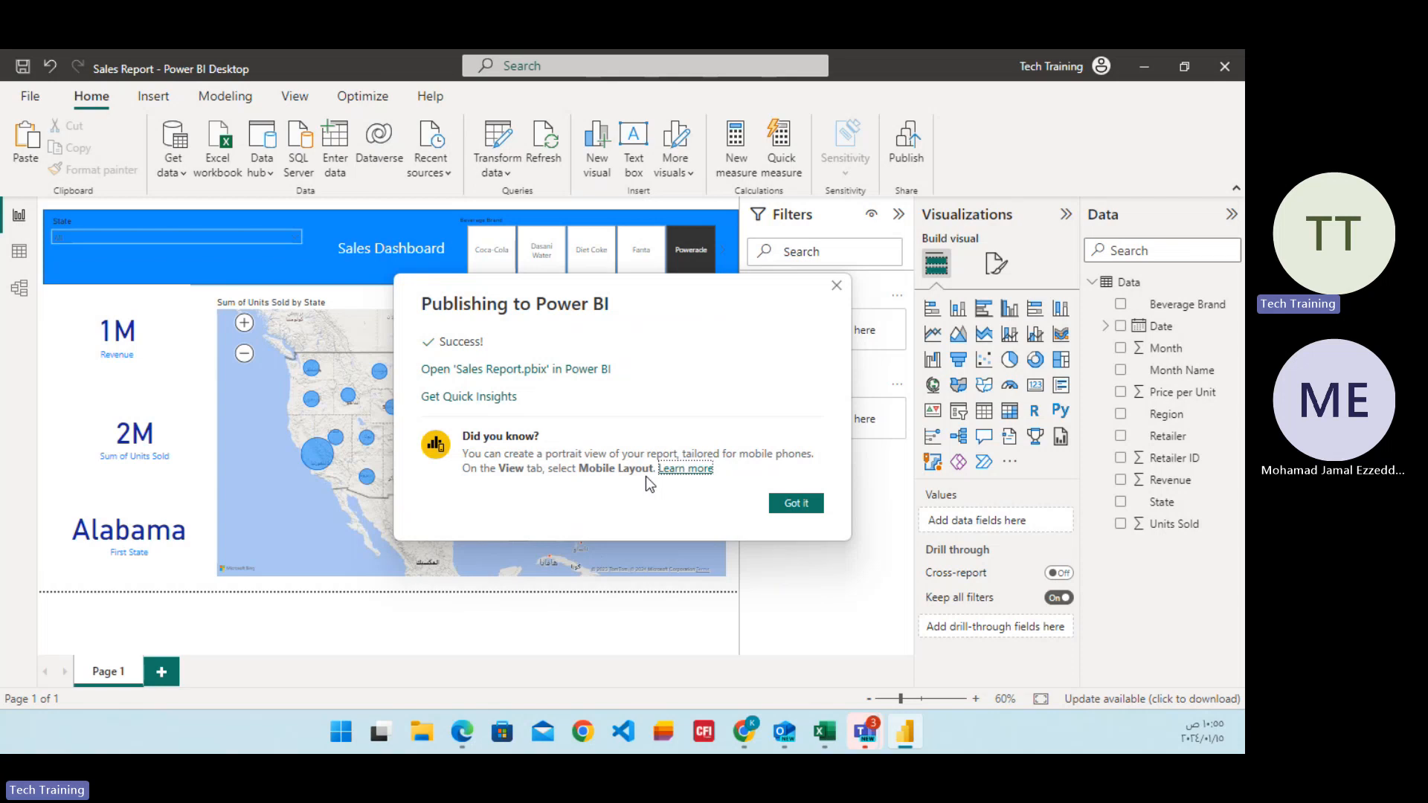
left_click(796, 503)
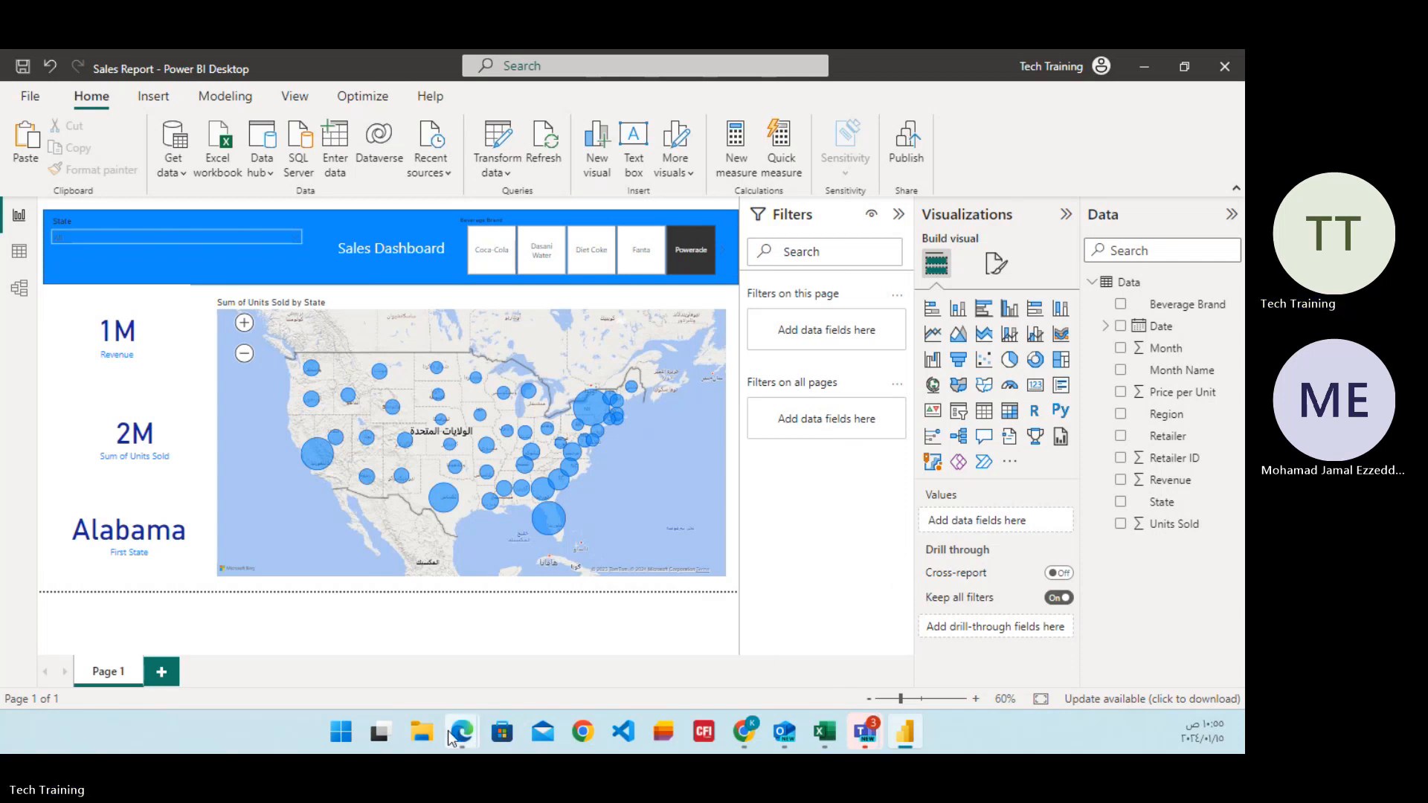
Switch back to the SharePoint page in Microsoft Edge and look through the types of content it can create.
mouse_move(462, 731)
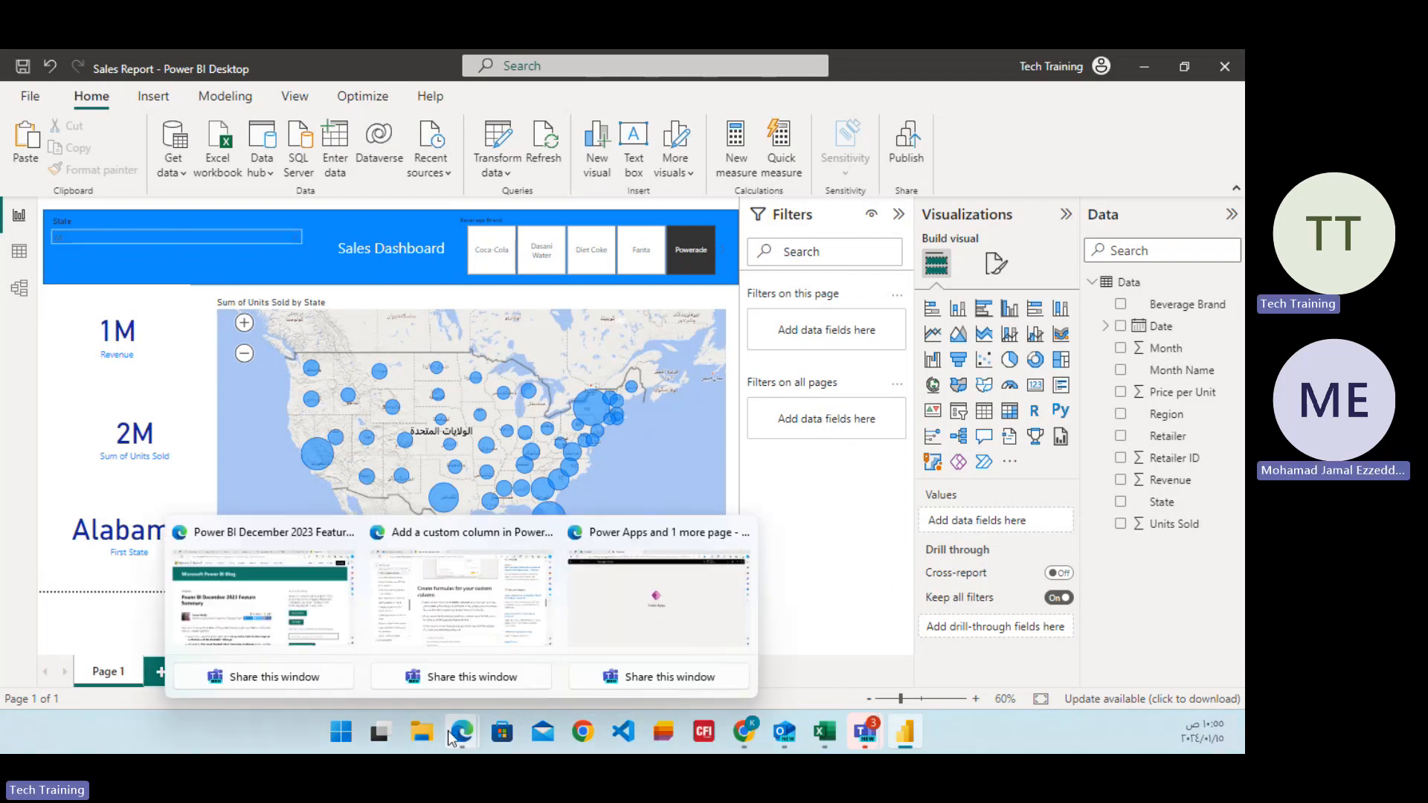
left_click(635, 605)
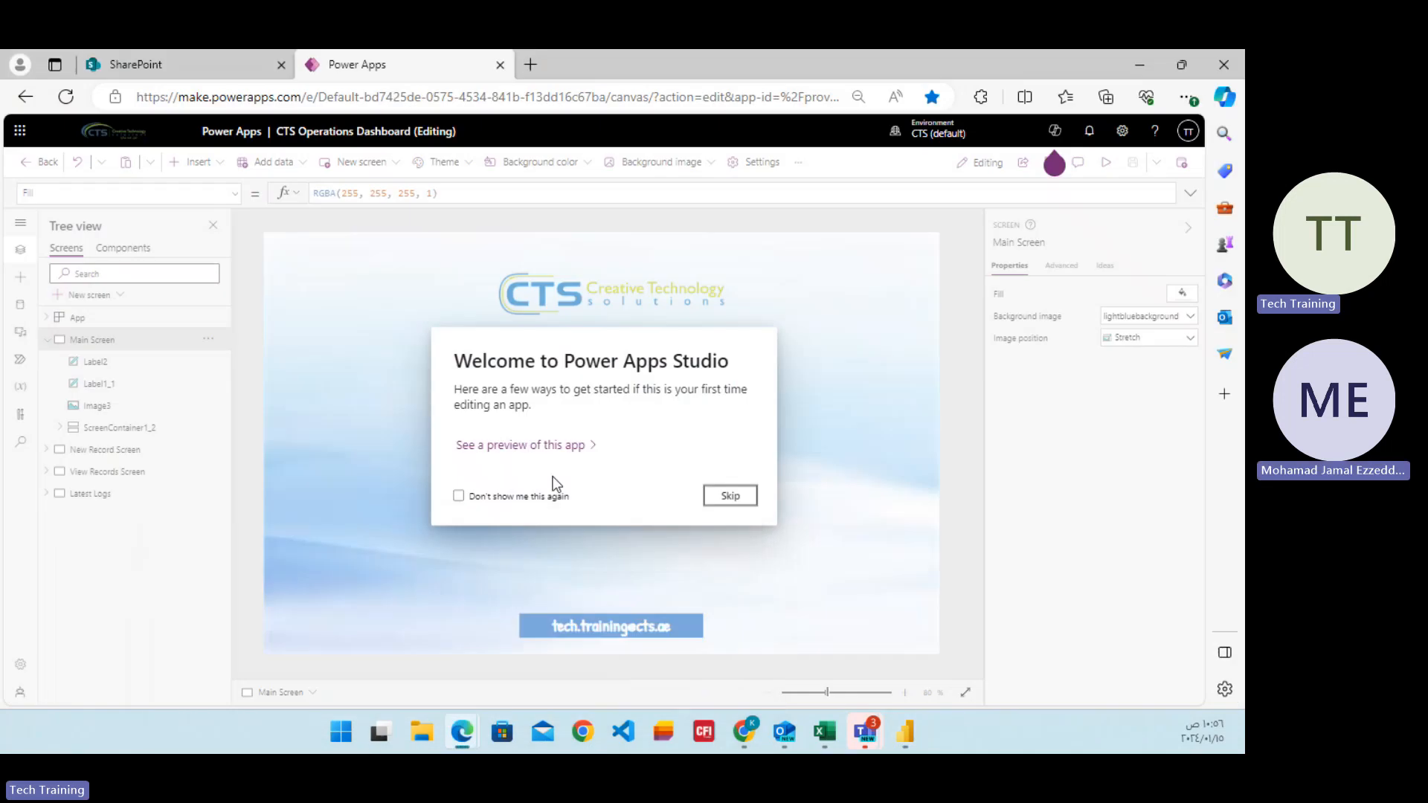
left_click(132, 66)
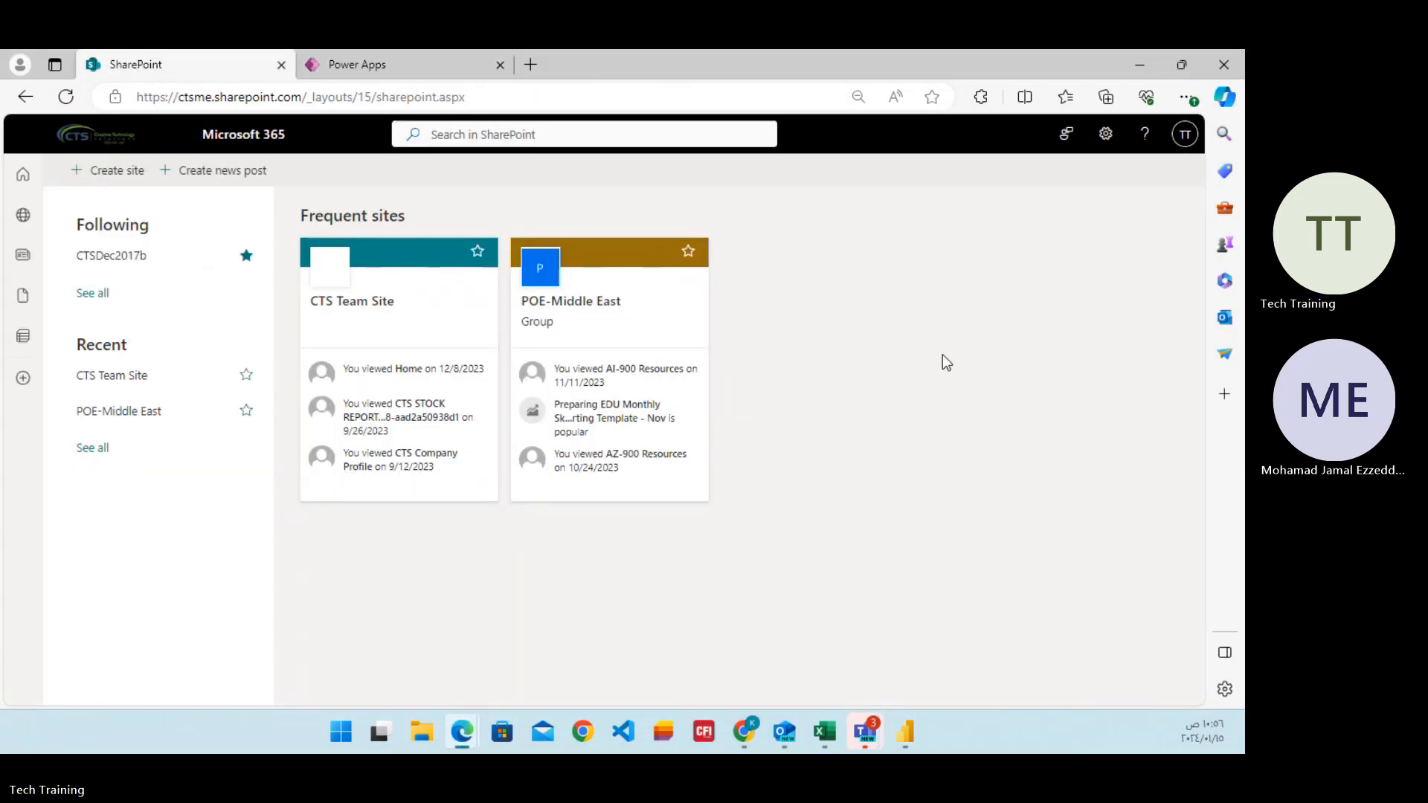
left_click(35, 189)
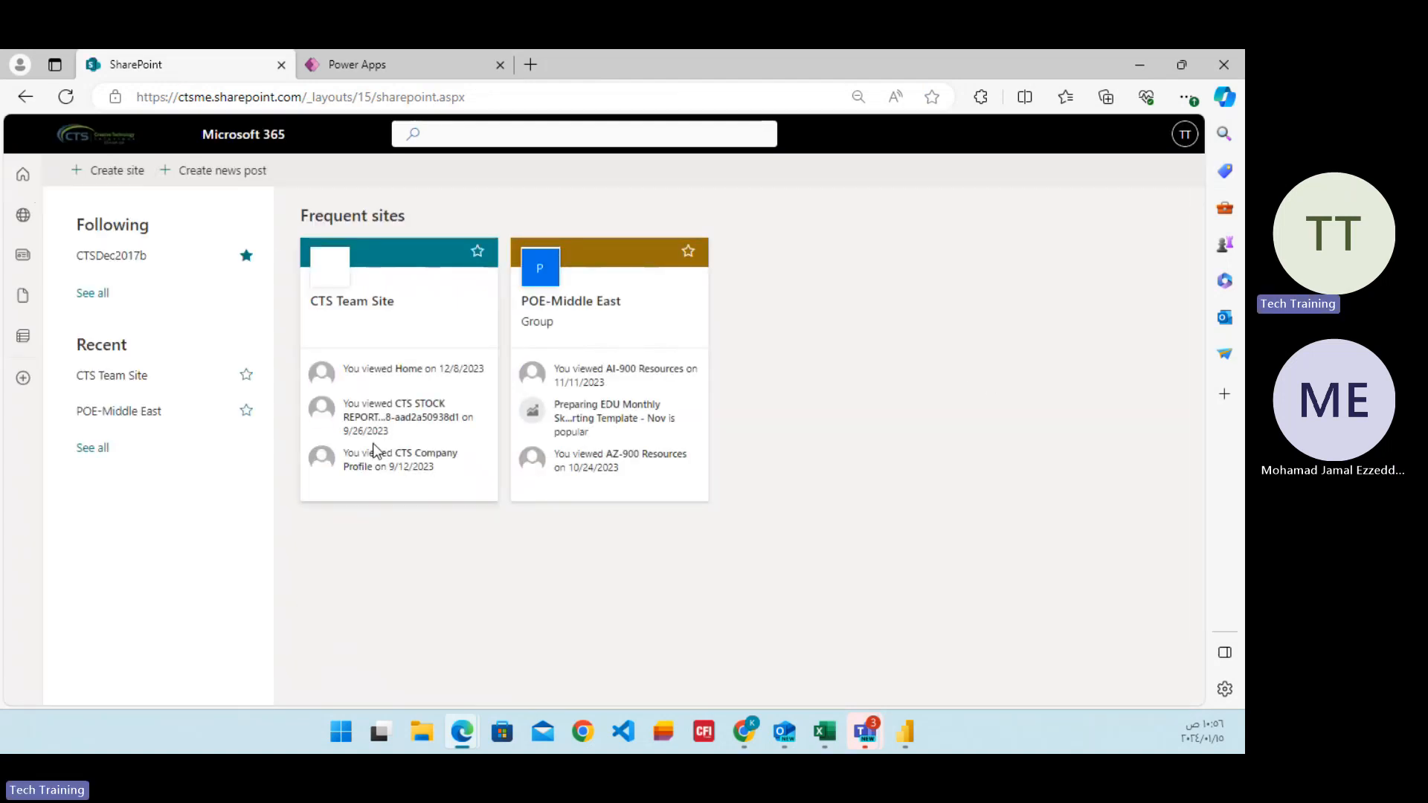
left_click(25, 381)
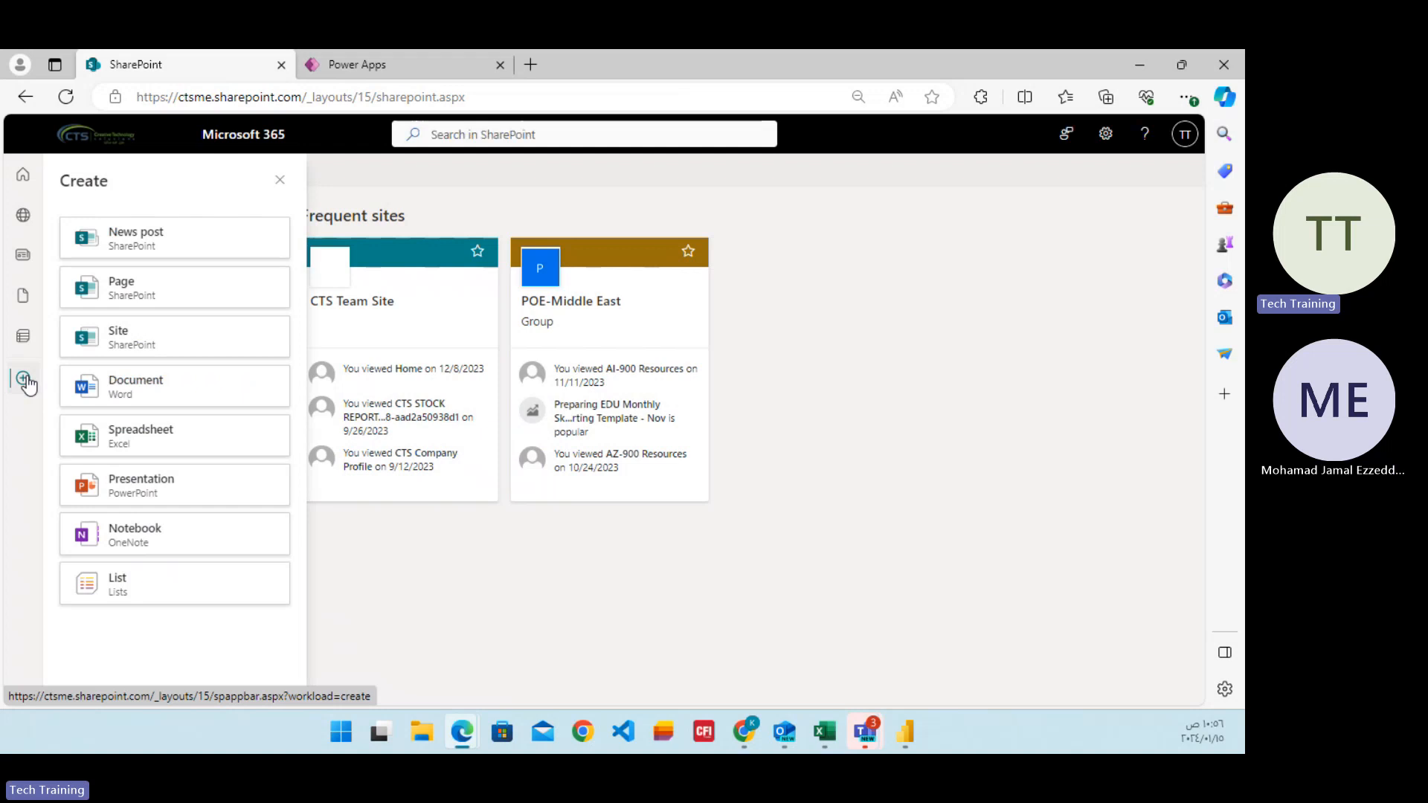
left_click(27, 384)
Switch to the Power Apps page, skip the welcome message, and leave the CTS Operations Dashboard editor without saving.
left_click(396, 73)
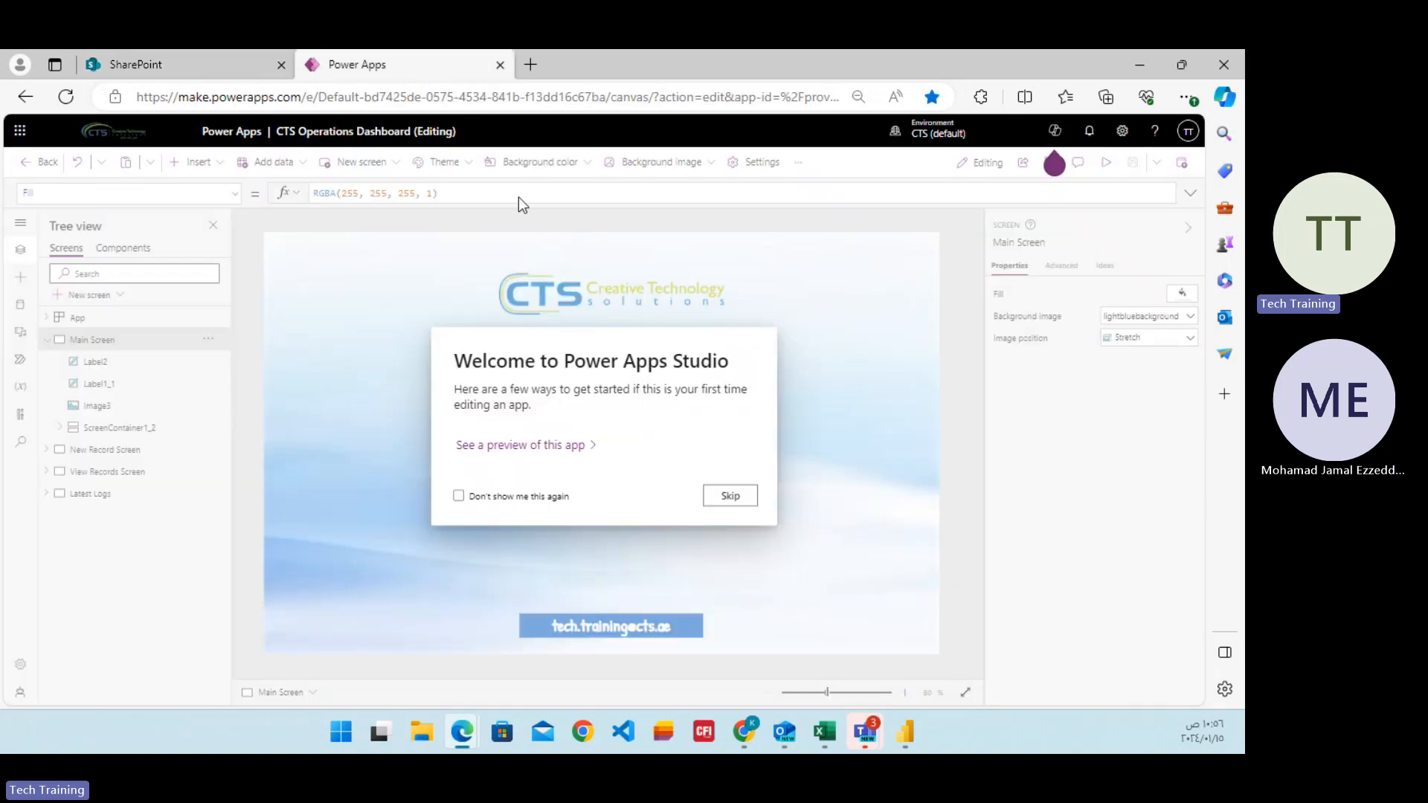
left_click(725, 508)
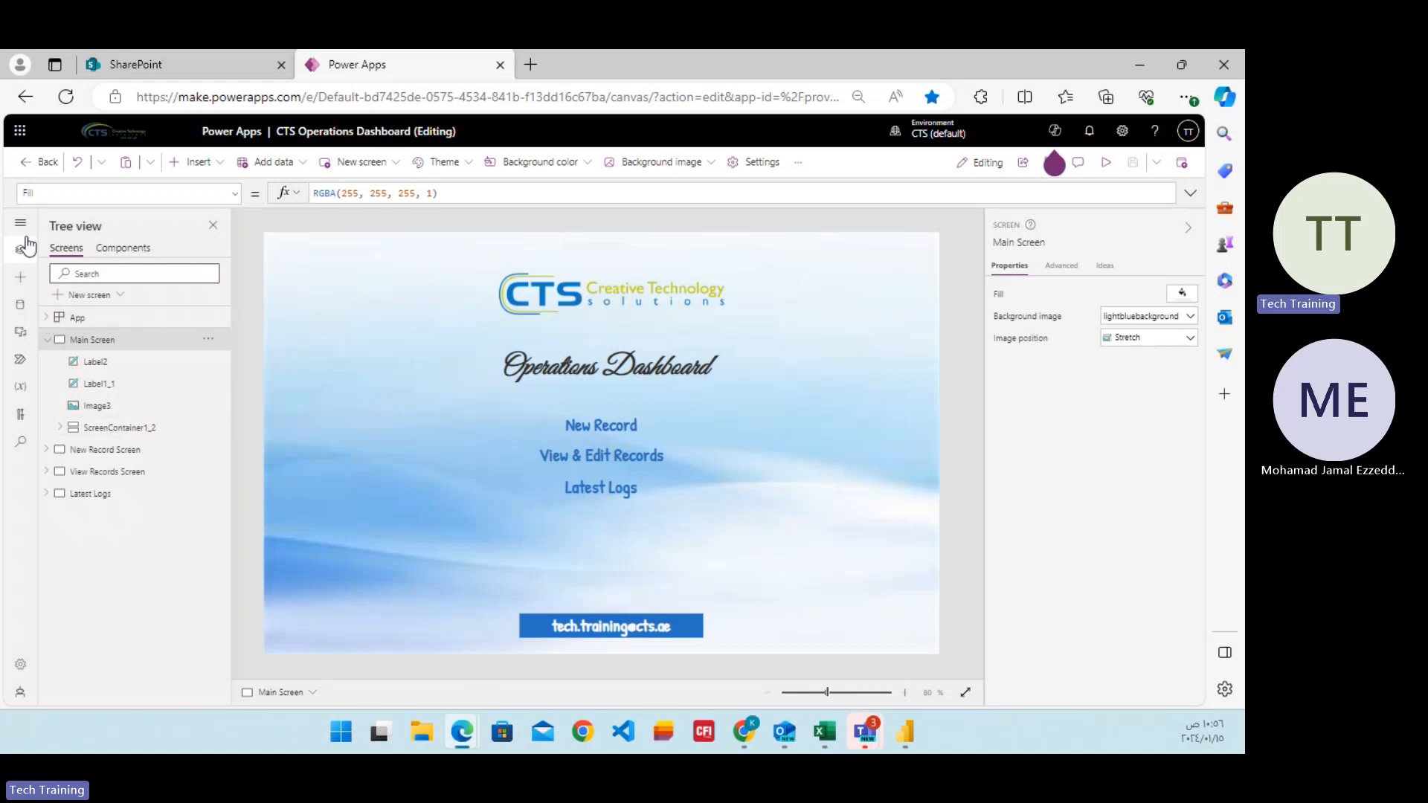
left_click(24, 172)
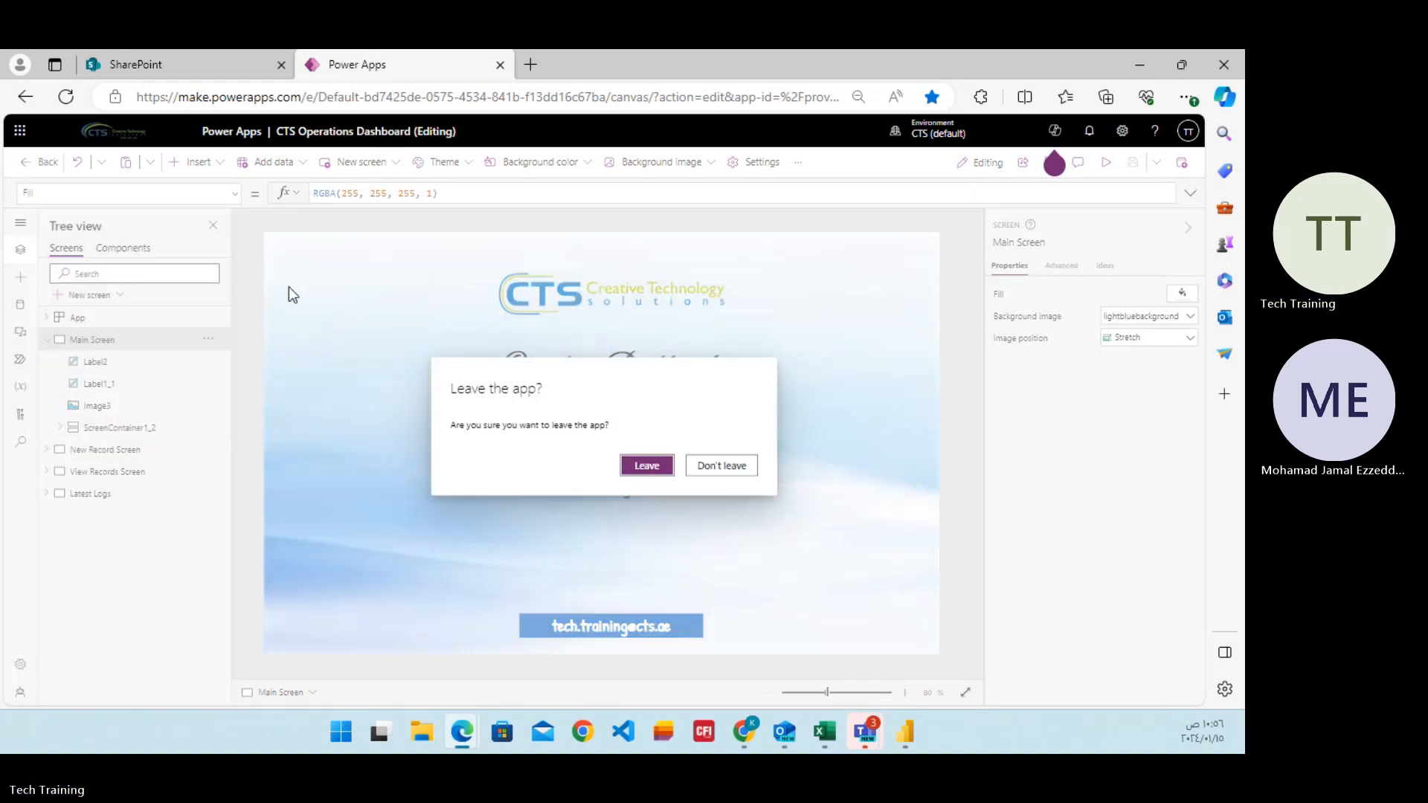
left_click(649, 466)
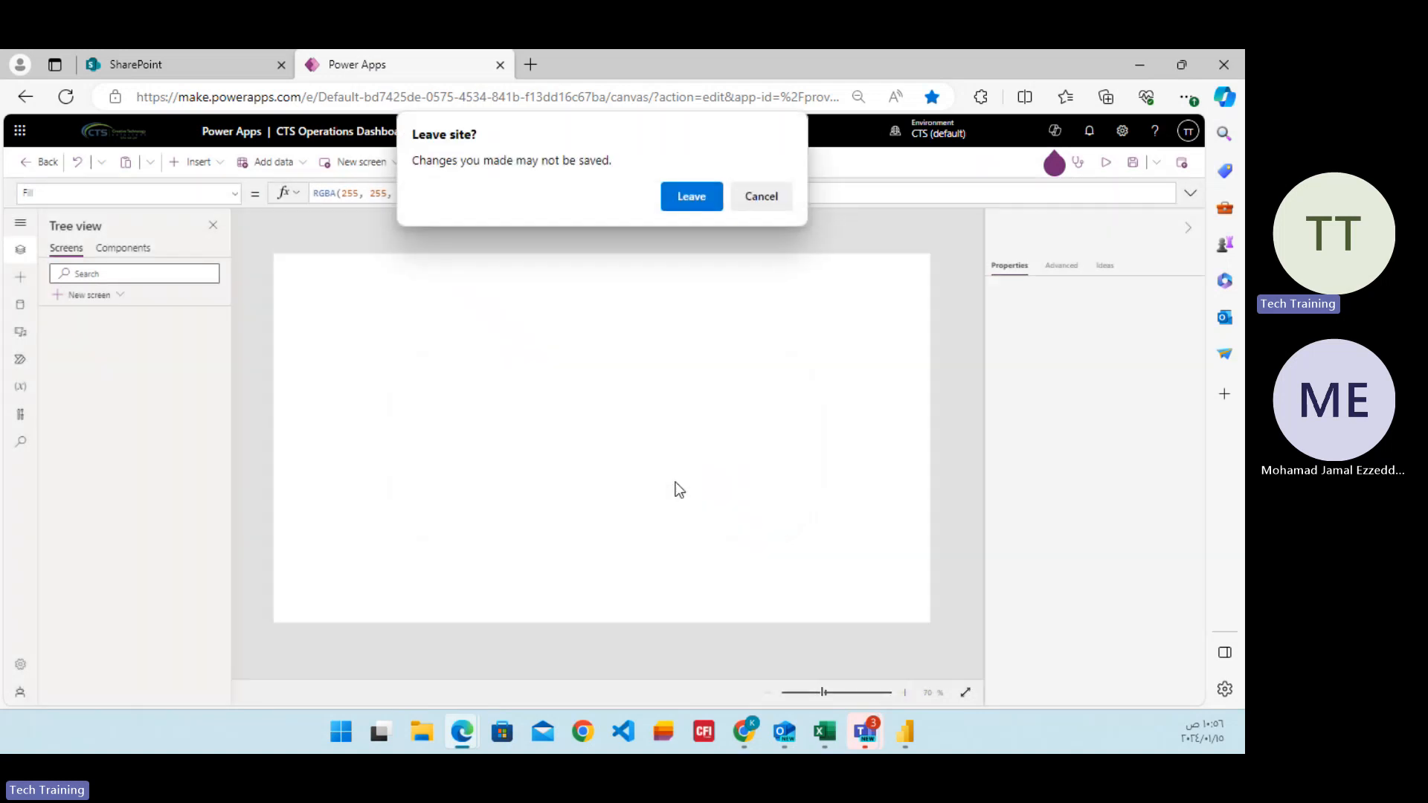
left_click(684, 197)
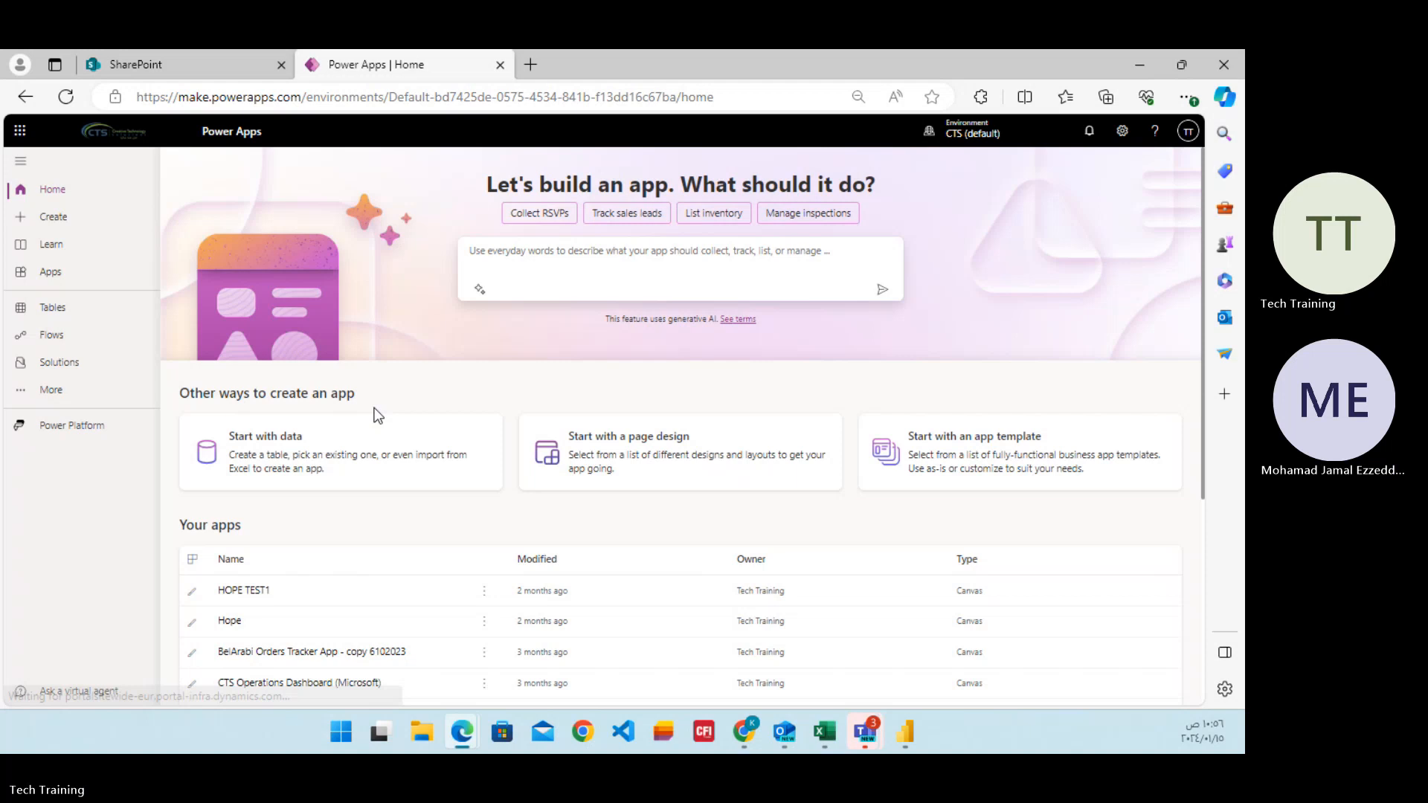
Open the Hope app for editing from the apps list, skip the welcome message, and look at the controls available to insert.
left_click(51, 272)
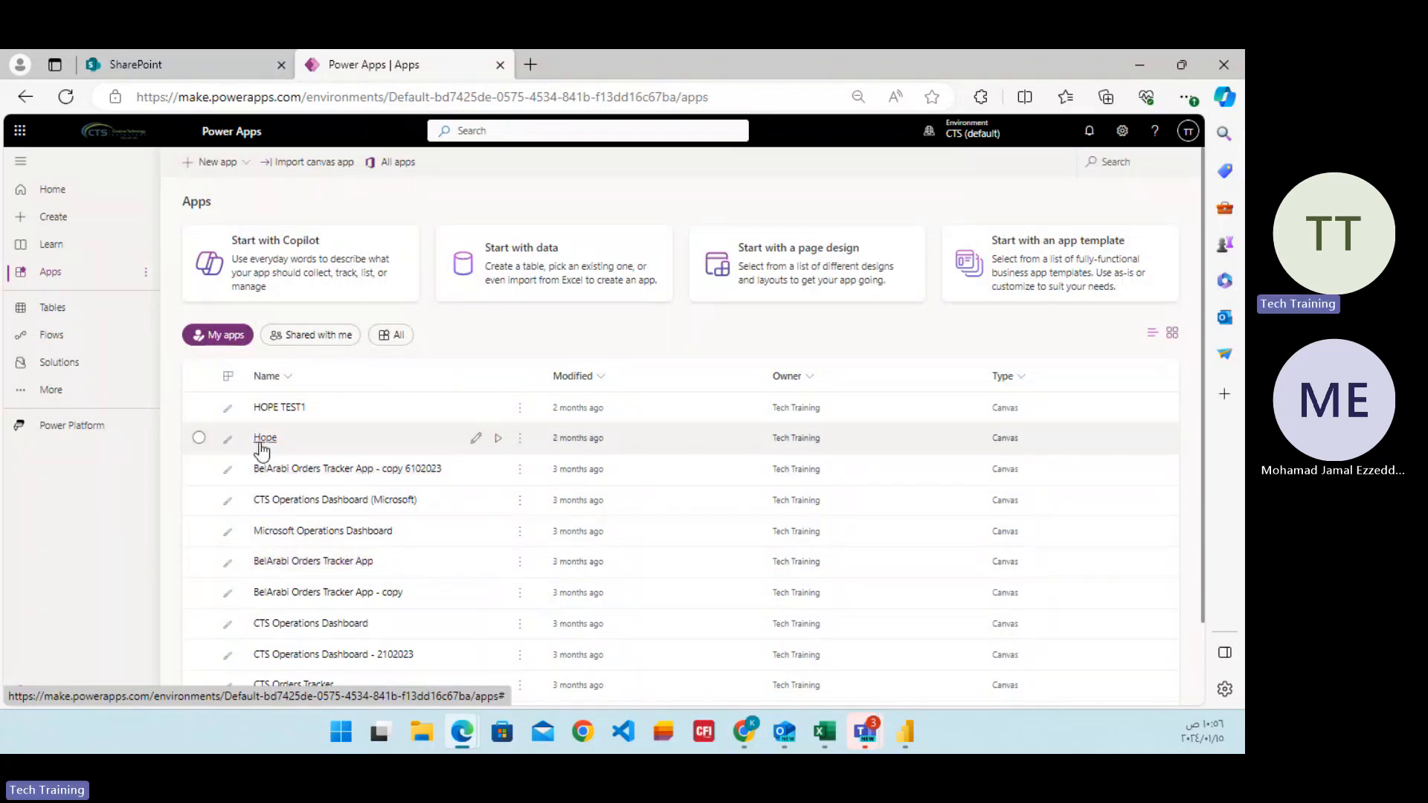
left_click(469, 441)
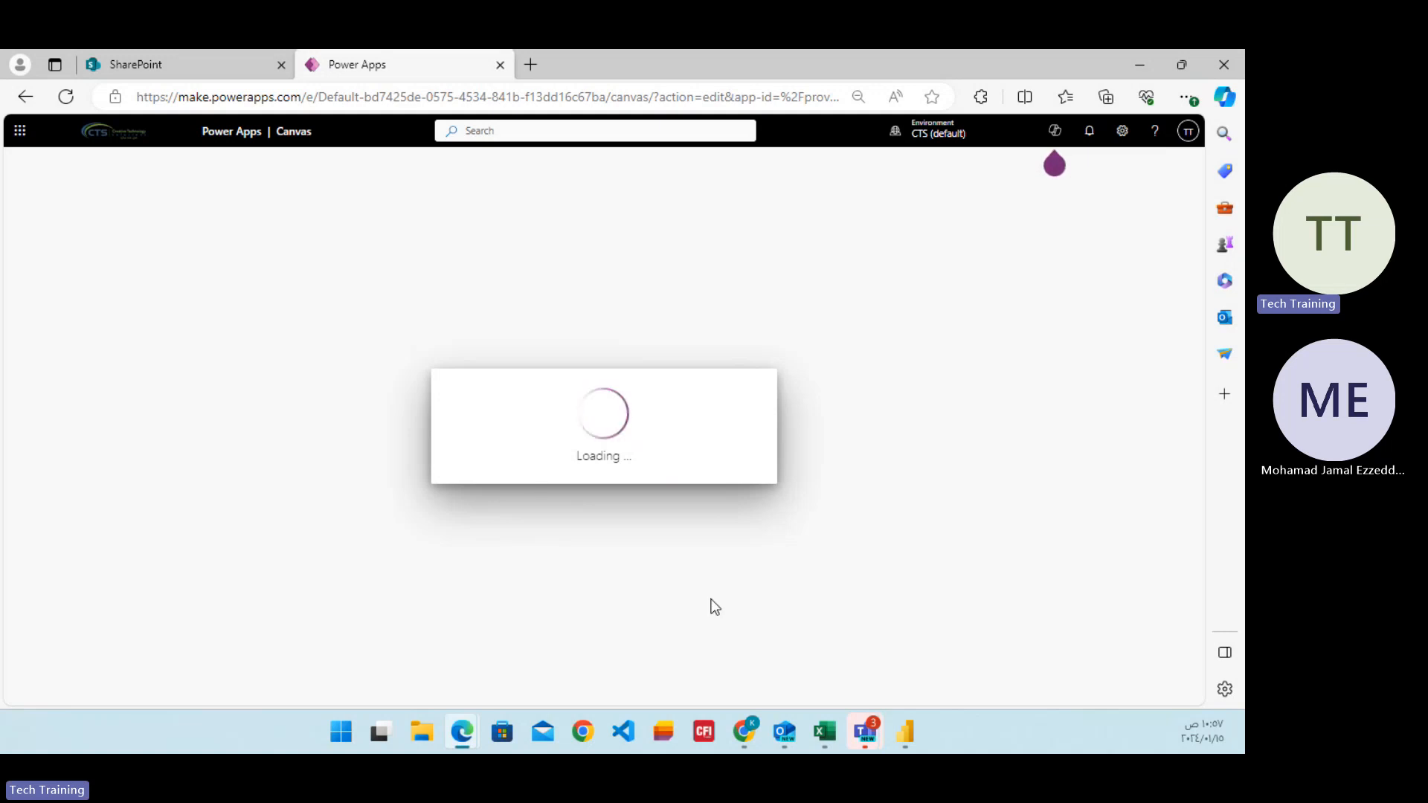
left_click(903, 733)
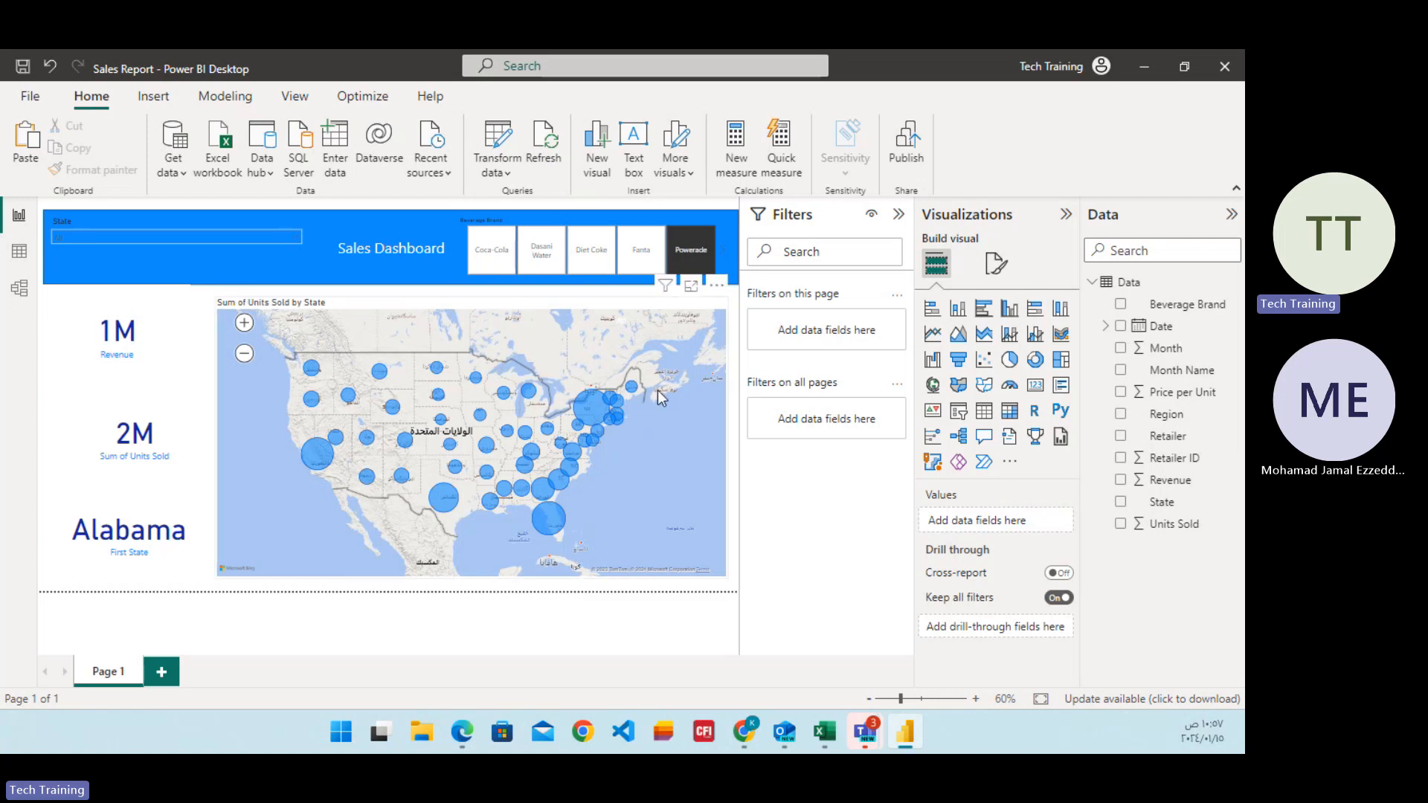
mouse_move(885, 735)
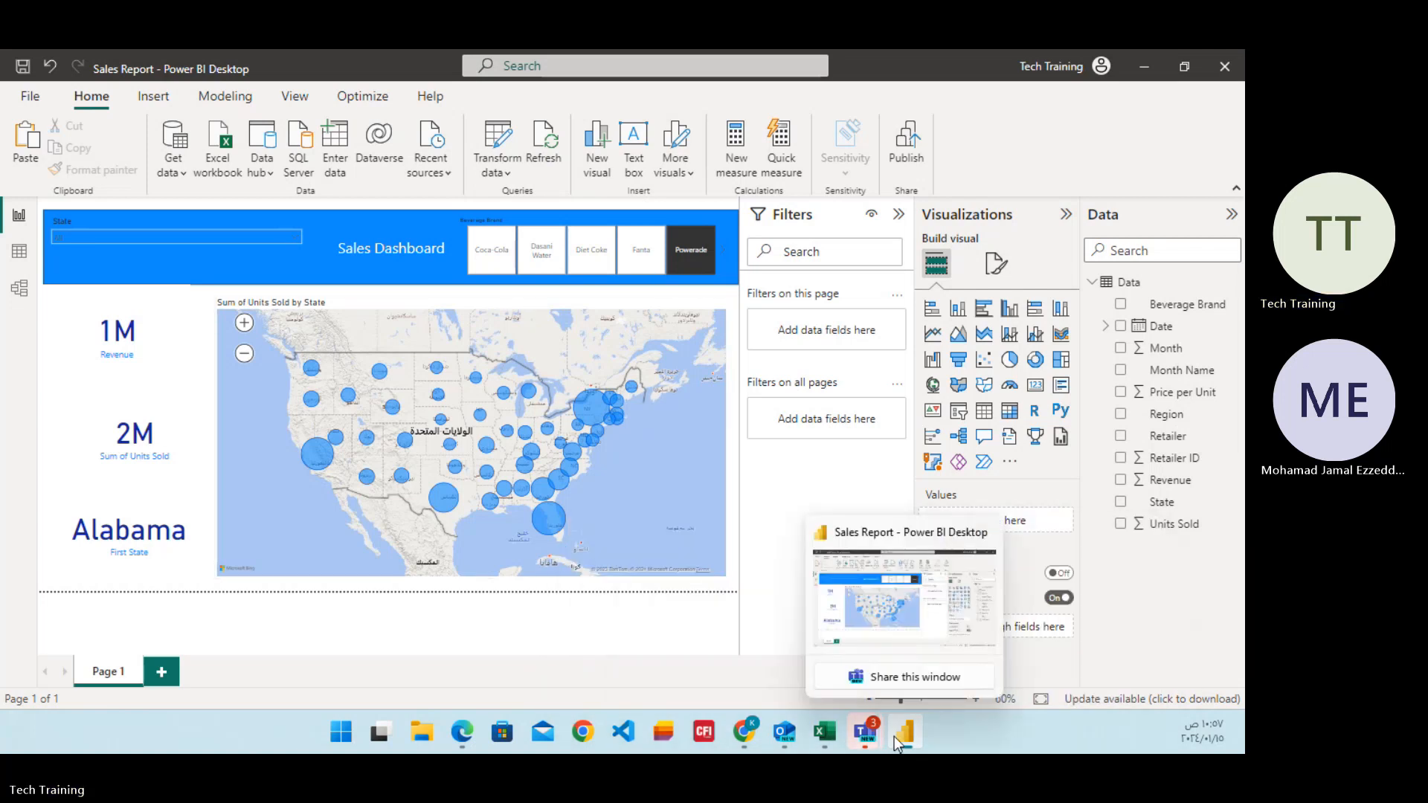
left_click(910, 733)
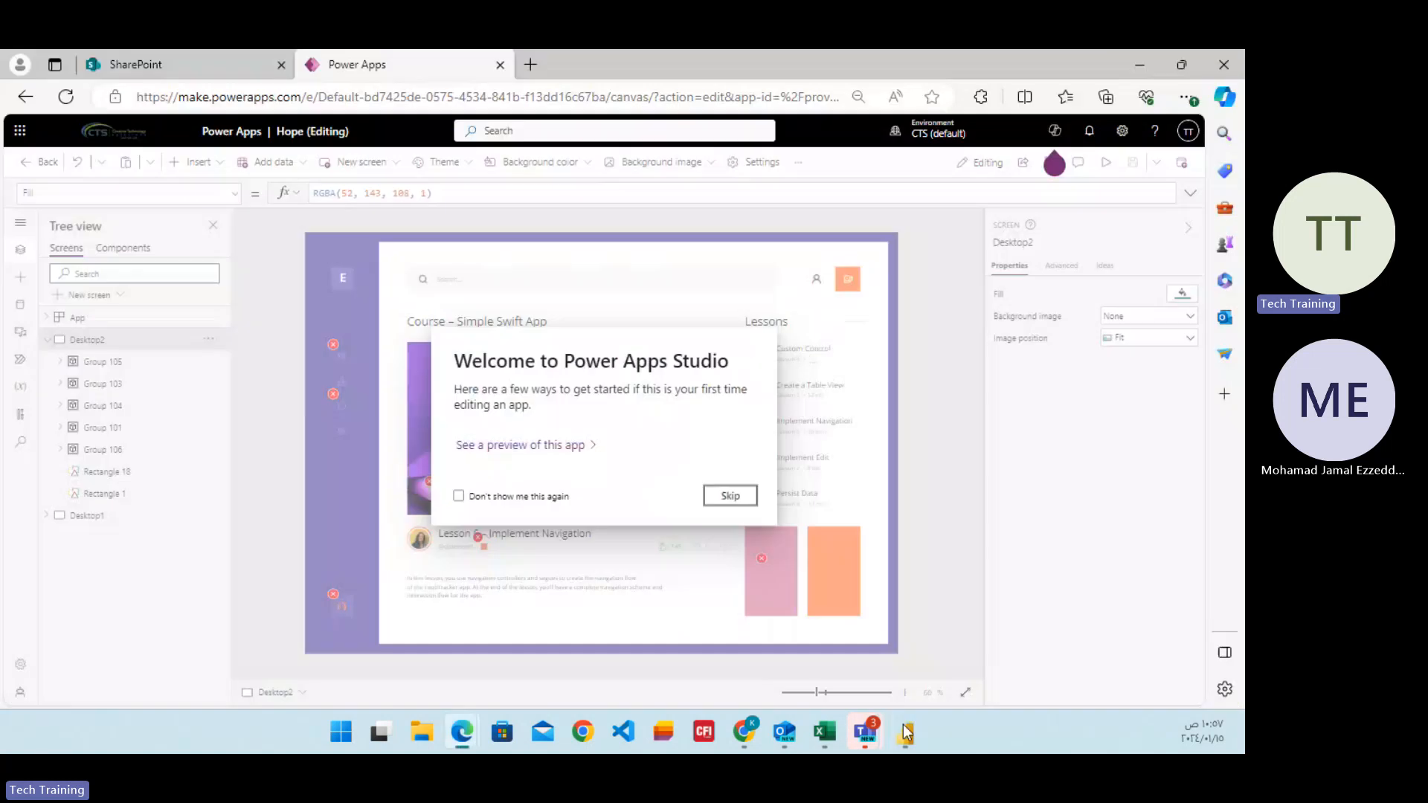
left_click(726, 495)
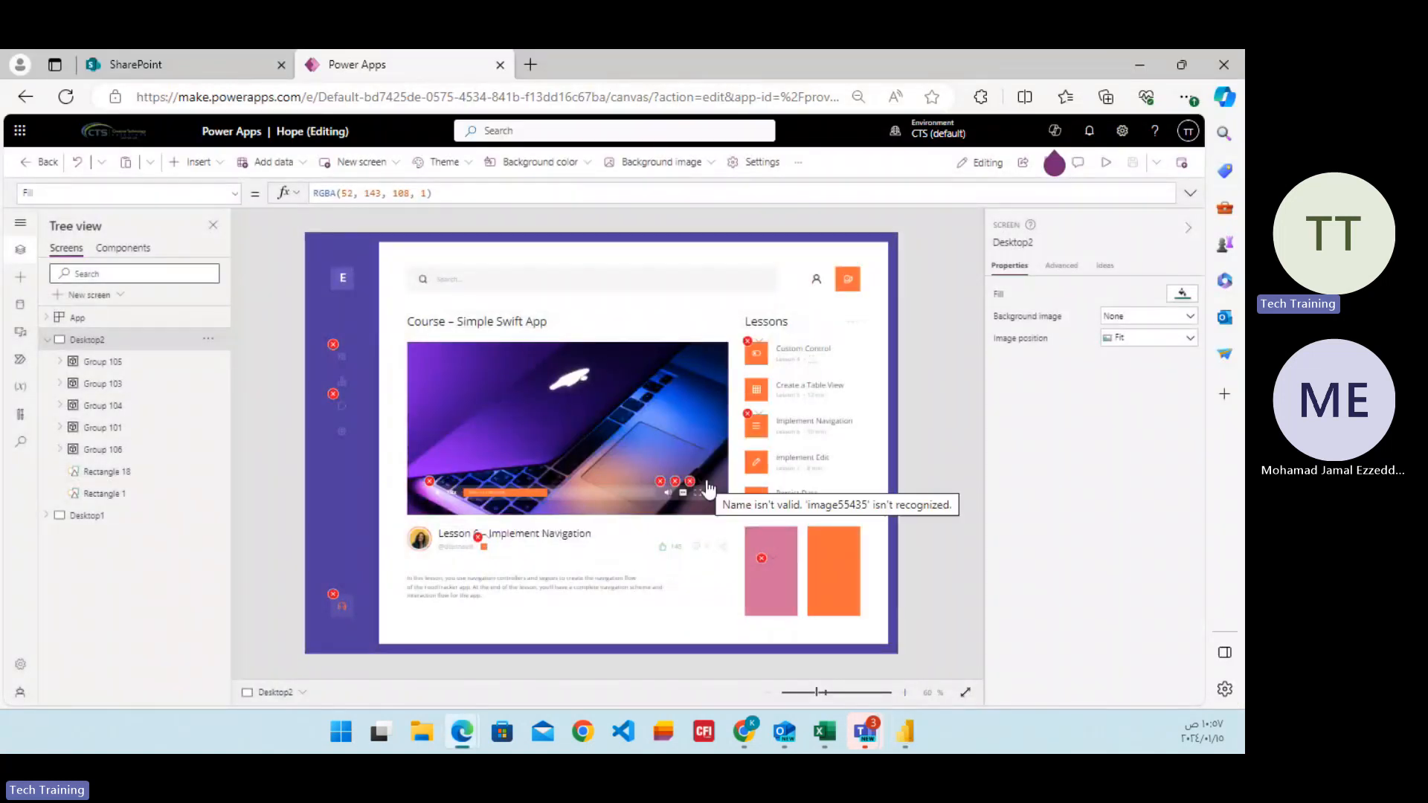
left_click(46, 342)
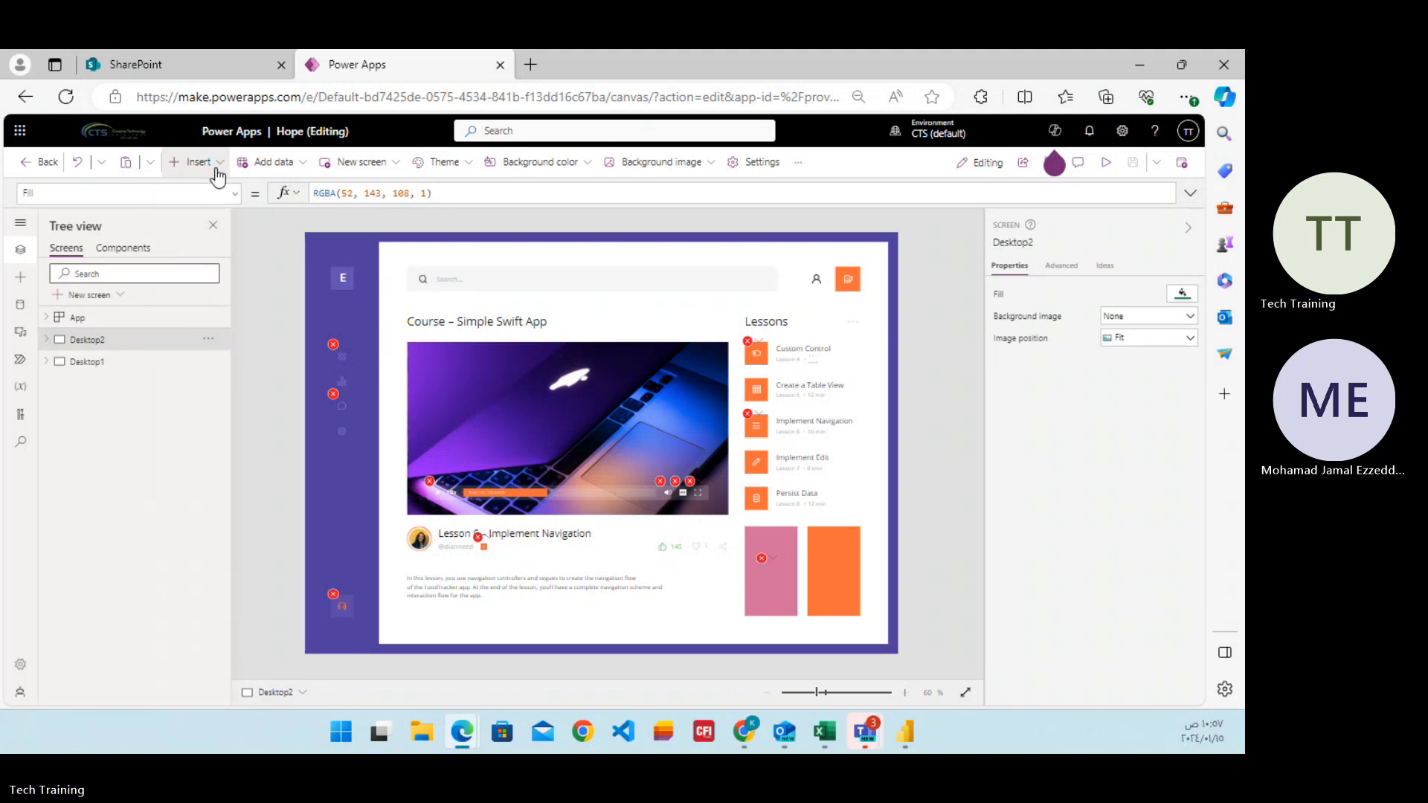
left_click(217, 175)
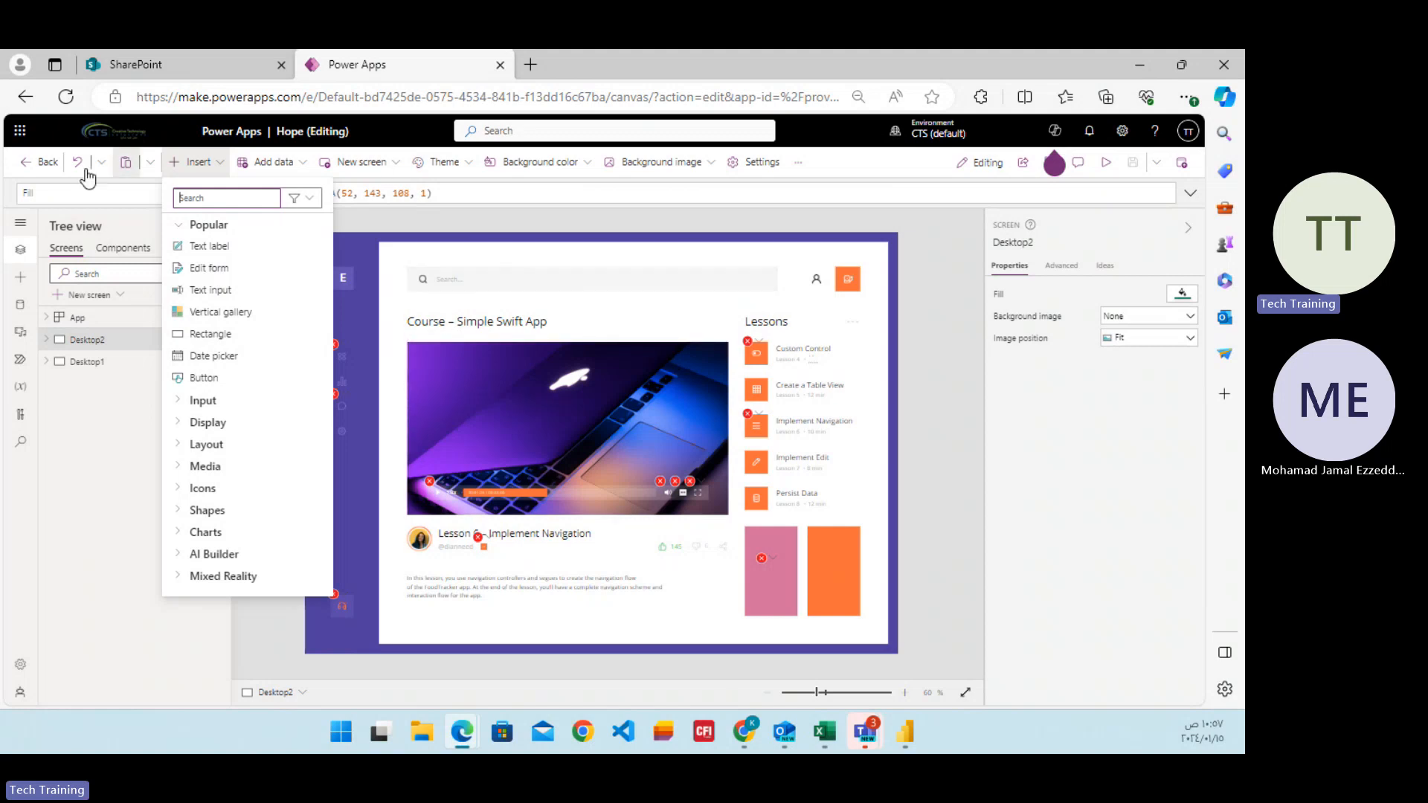
Leave the Hope app editor and bring up the list of Microsoft 365 apps.
left_click(44, 171)
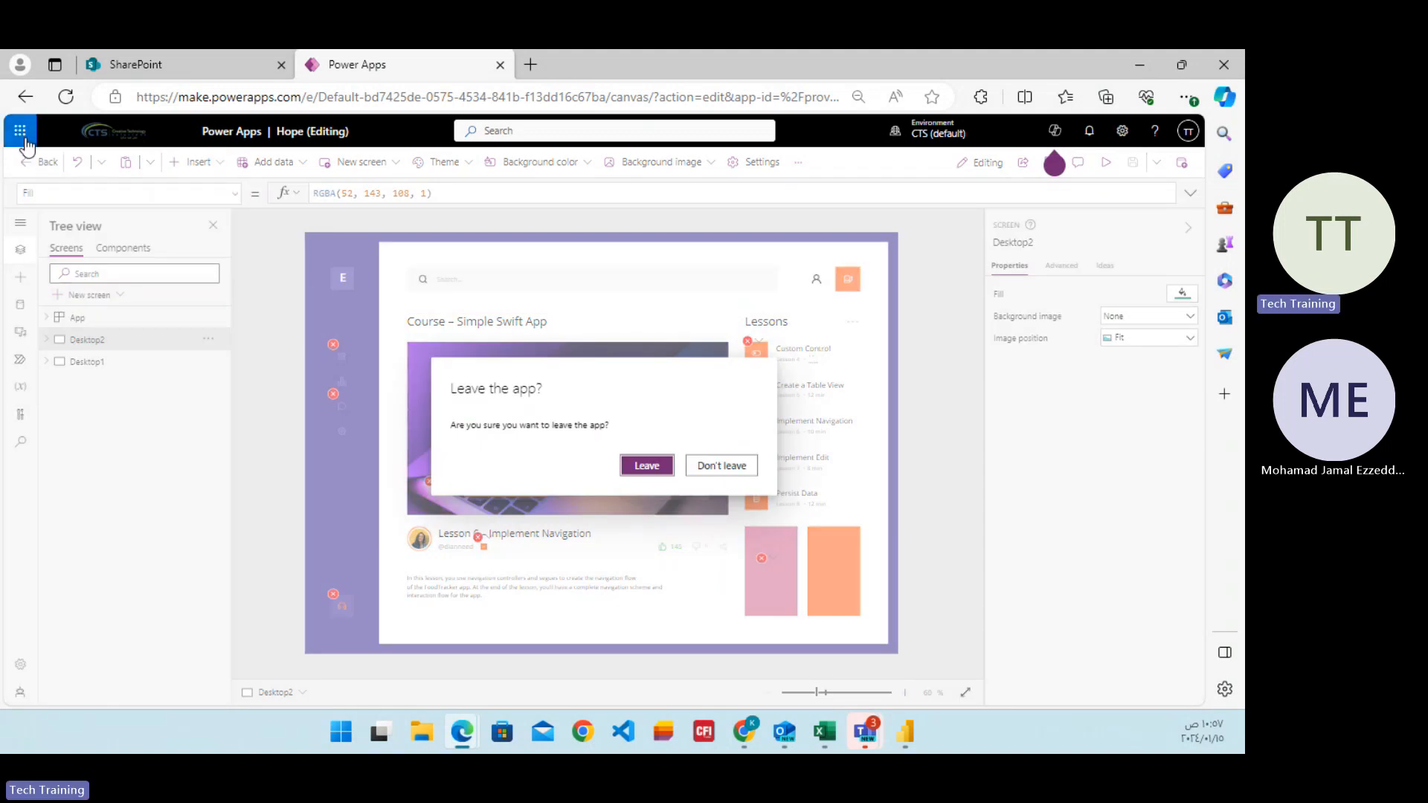
left_click(658, 474)
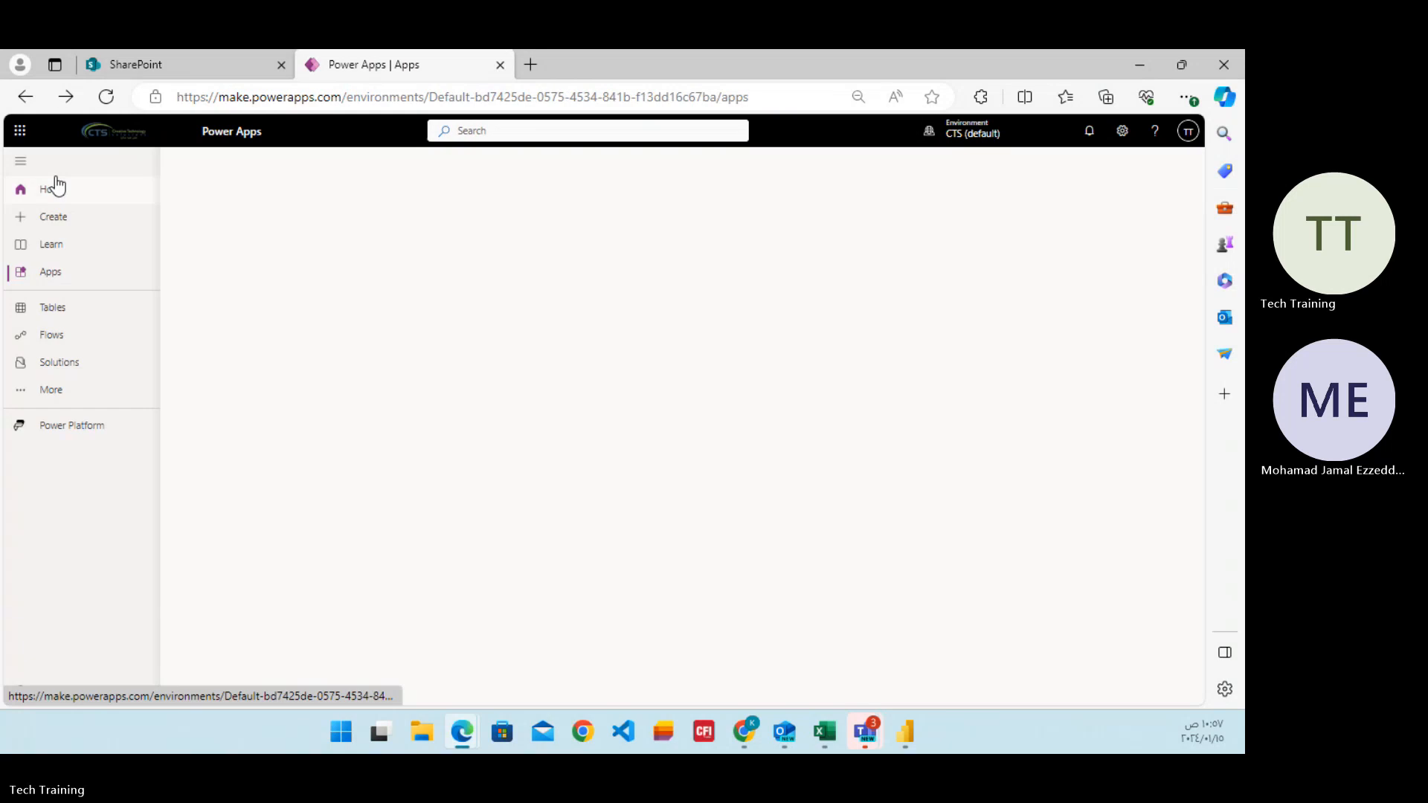
left_click(19, 132)
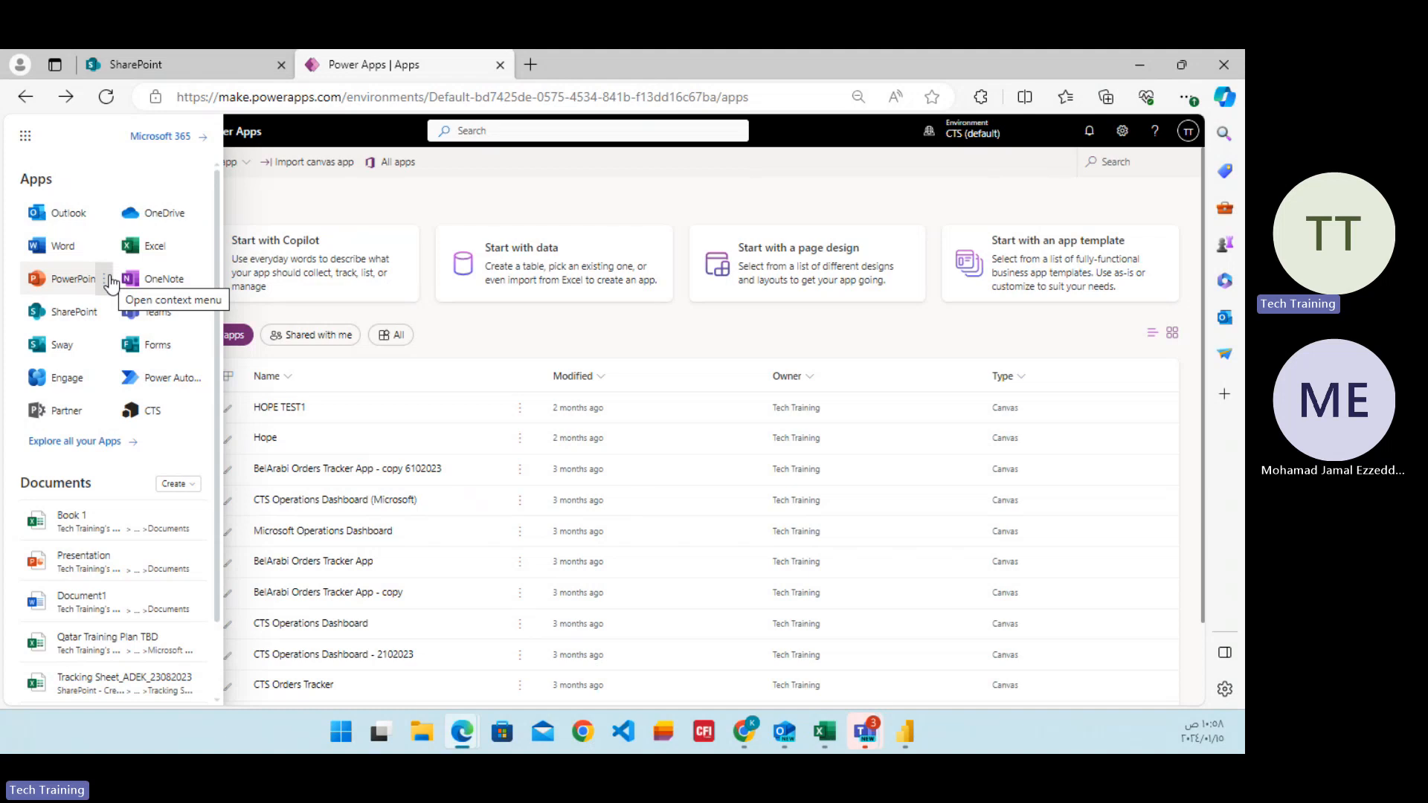
Switch to the PowerBI Training Outline workbook in Excel, review the later training topics, and select the Time intelligence cell.
left_click(909, 731)
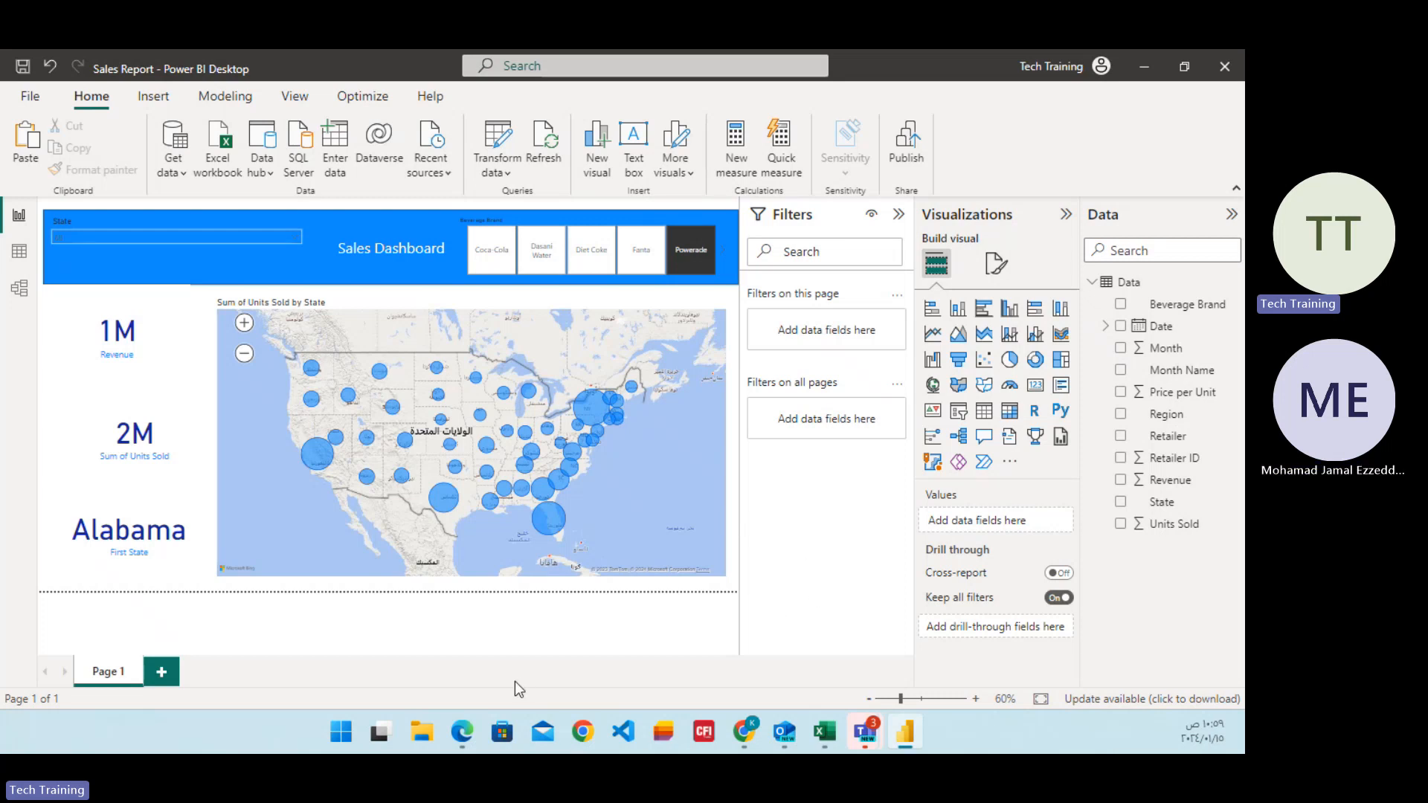
left_click(826, 732)
scroll(529, 449, "down", 1)
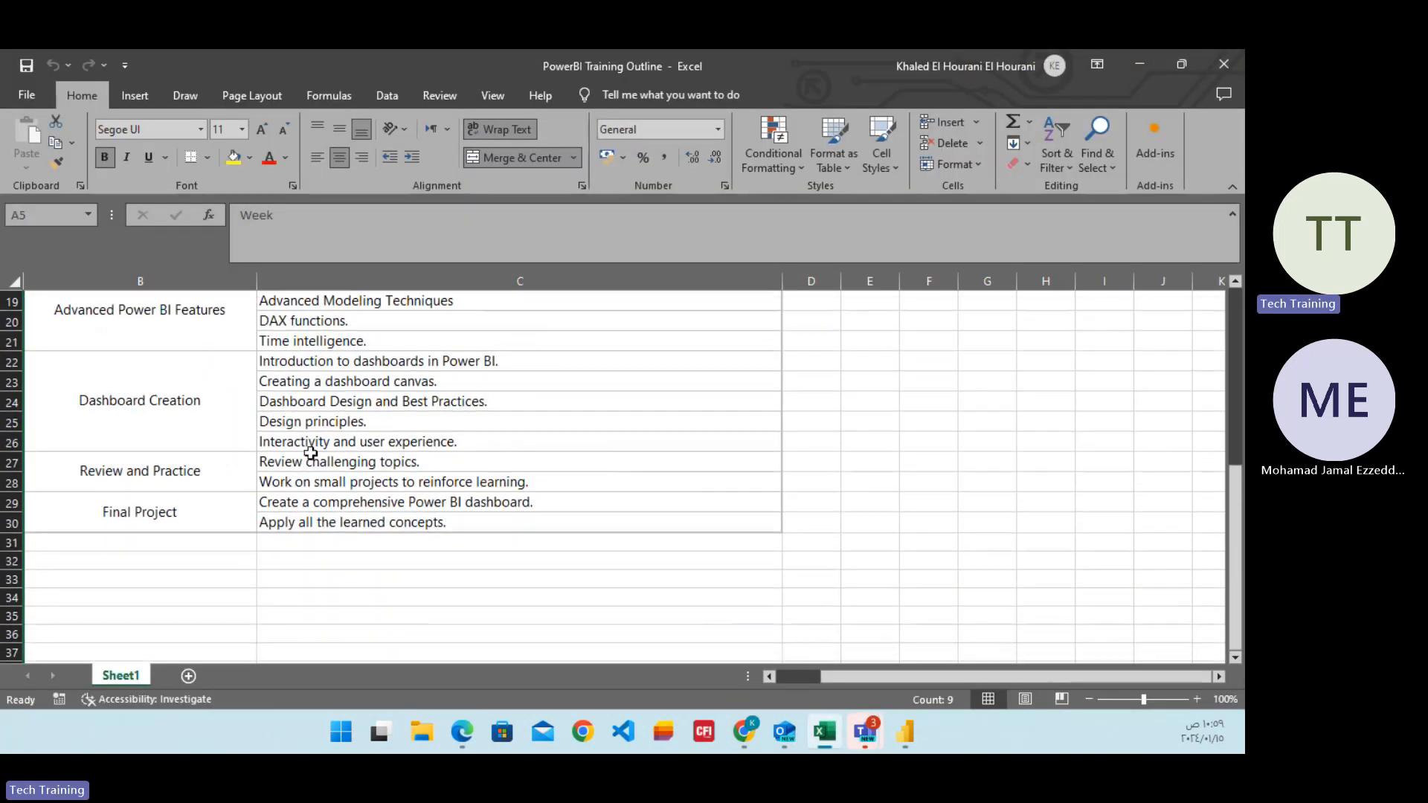
scroll(305, 454, "up", 2)
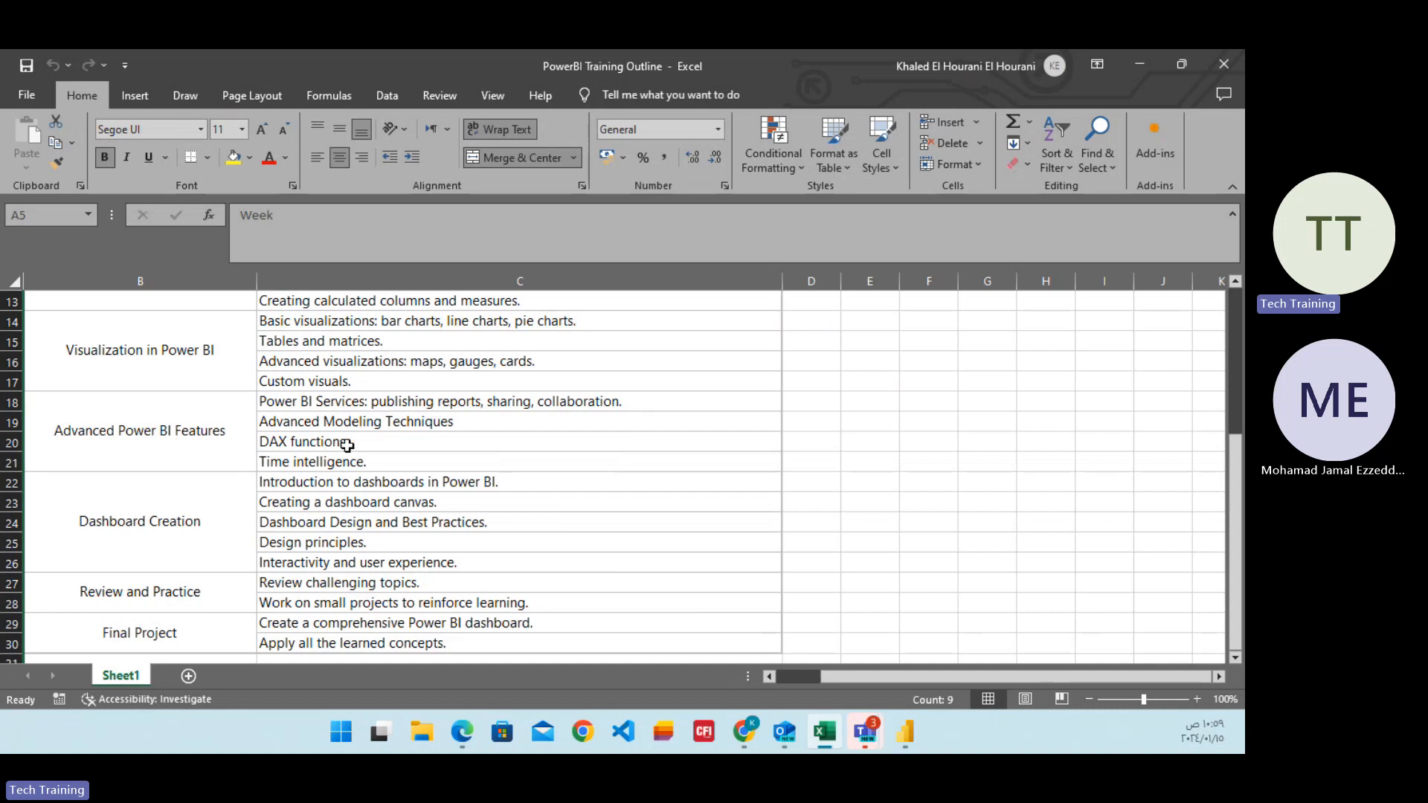
left_click(357, 465)
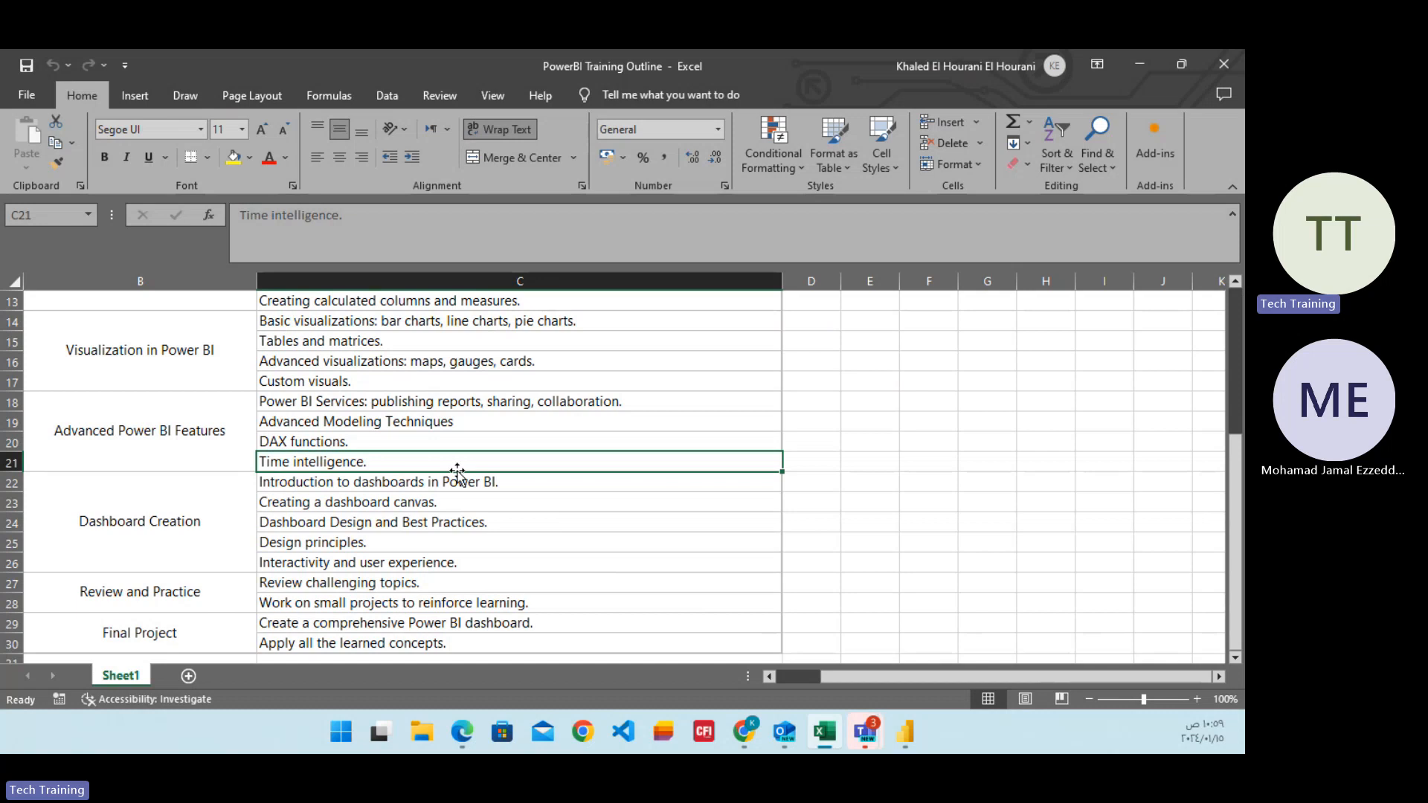
Return to the Sales Report in Power BI Desktop and preview the open Microsoft Teams calendar window.
left_click(903, 747)
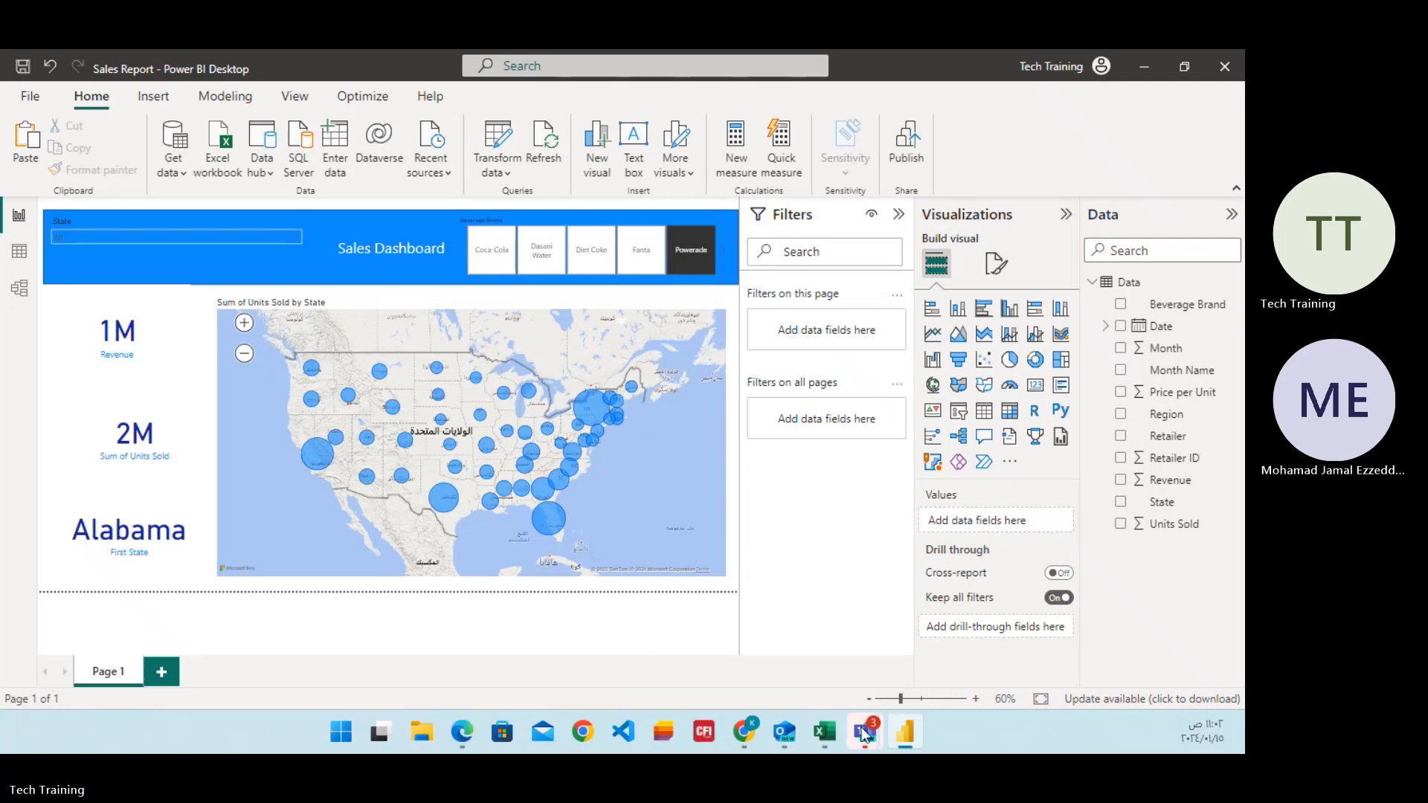
mouse_move(859, 720)
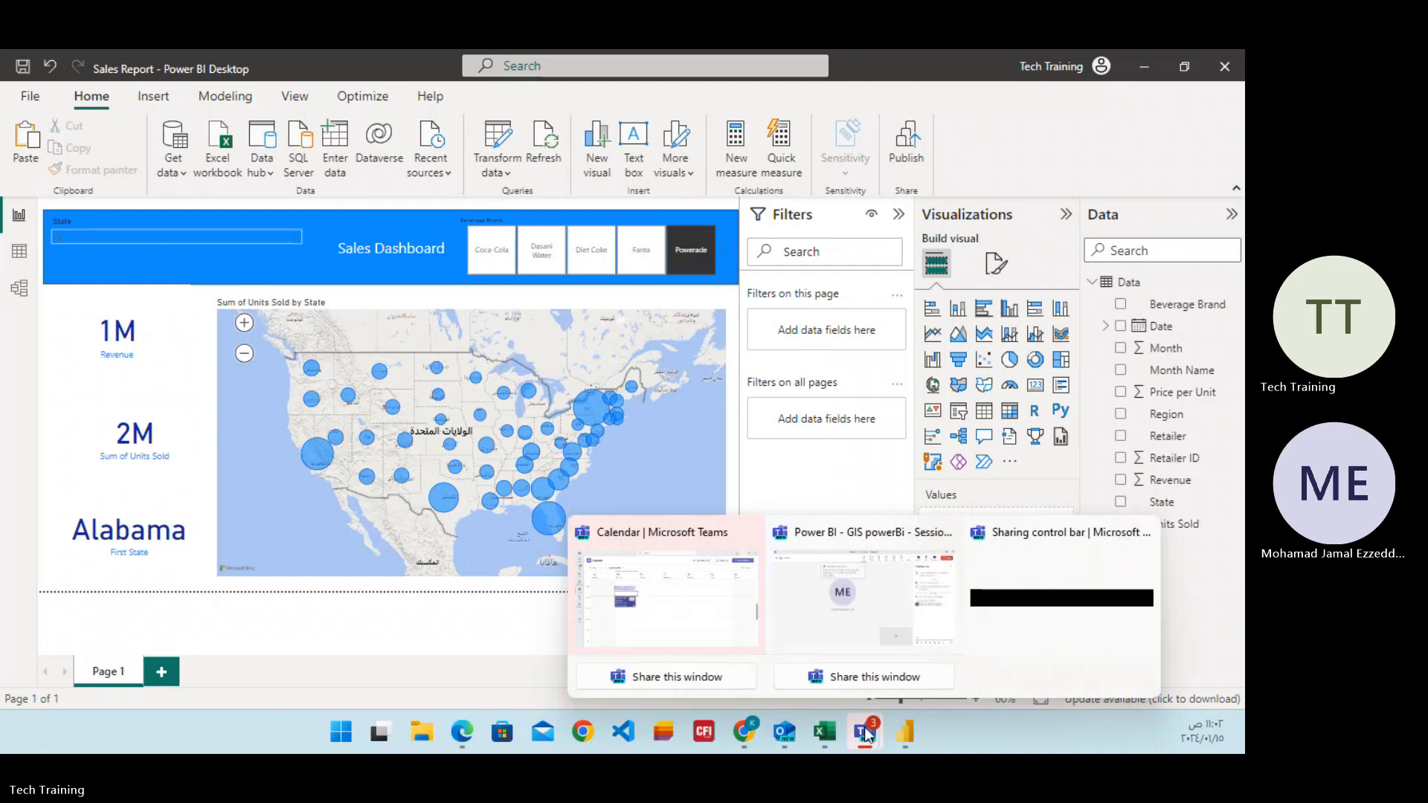
mouse_move(716, 636)
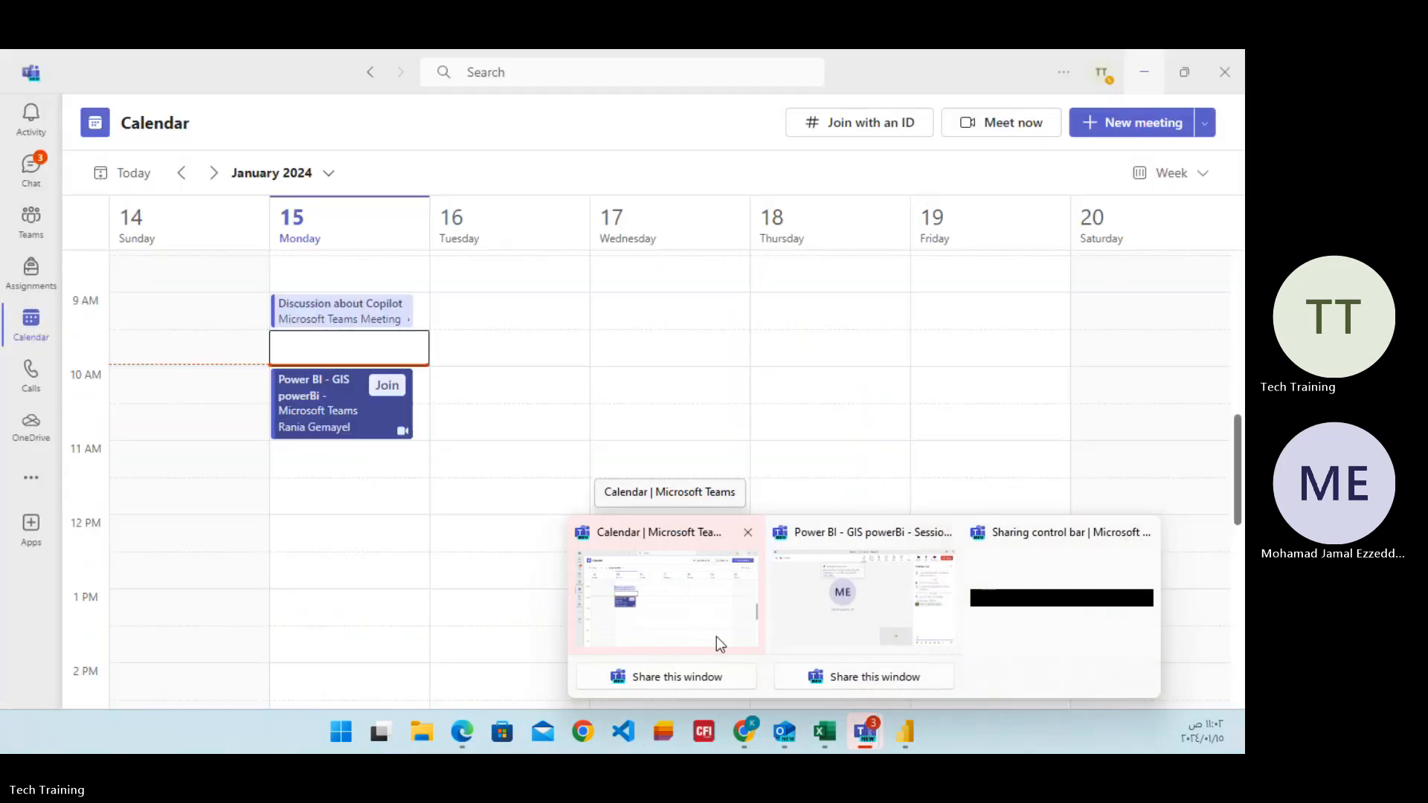